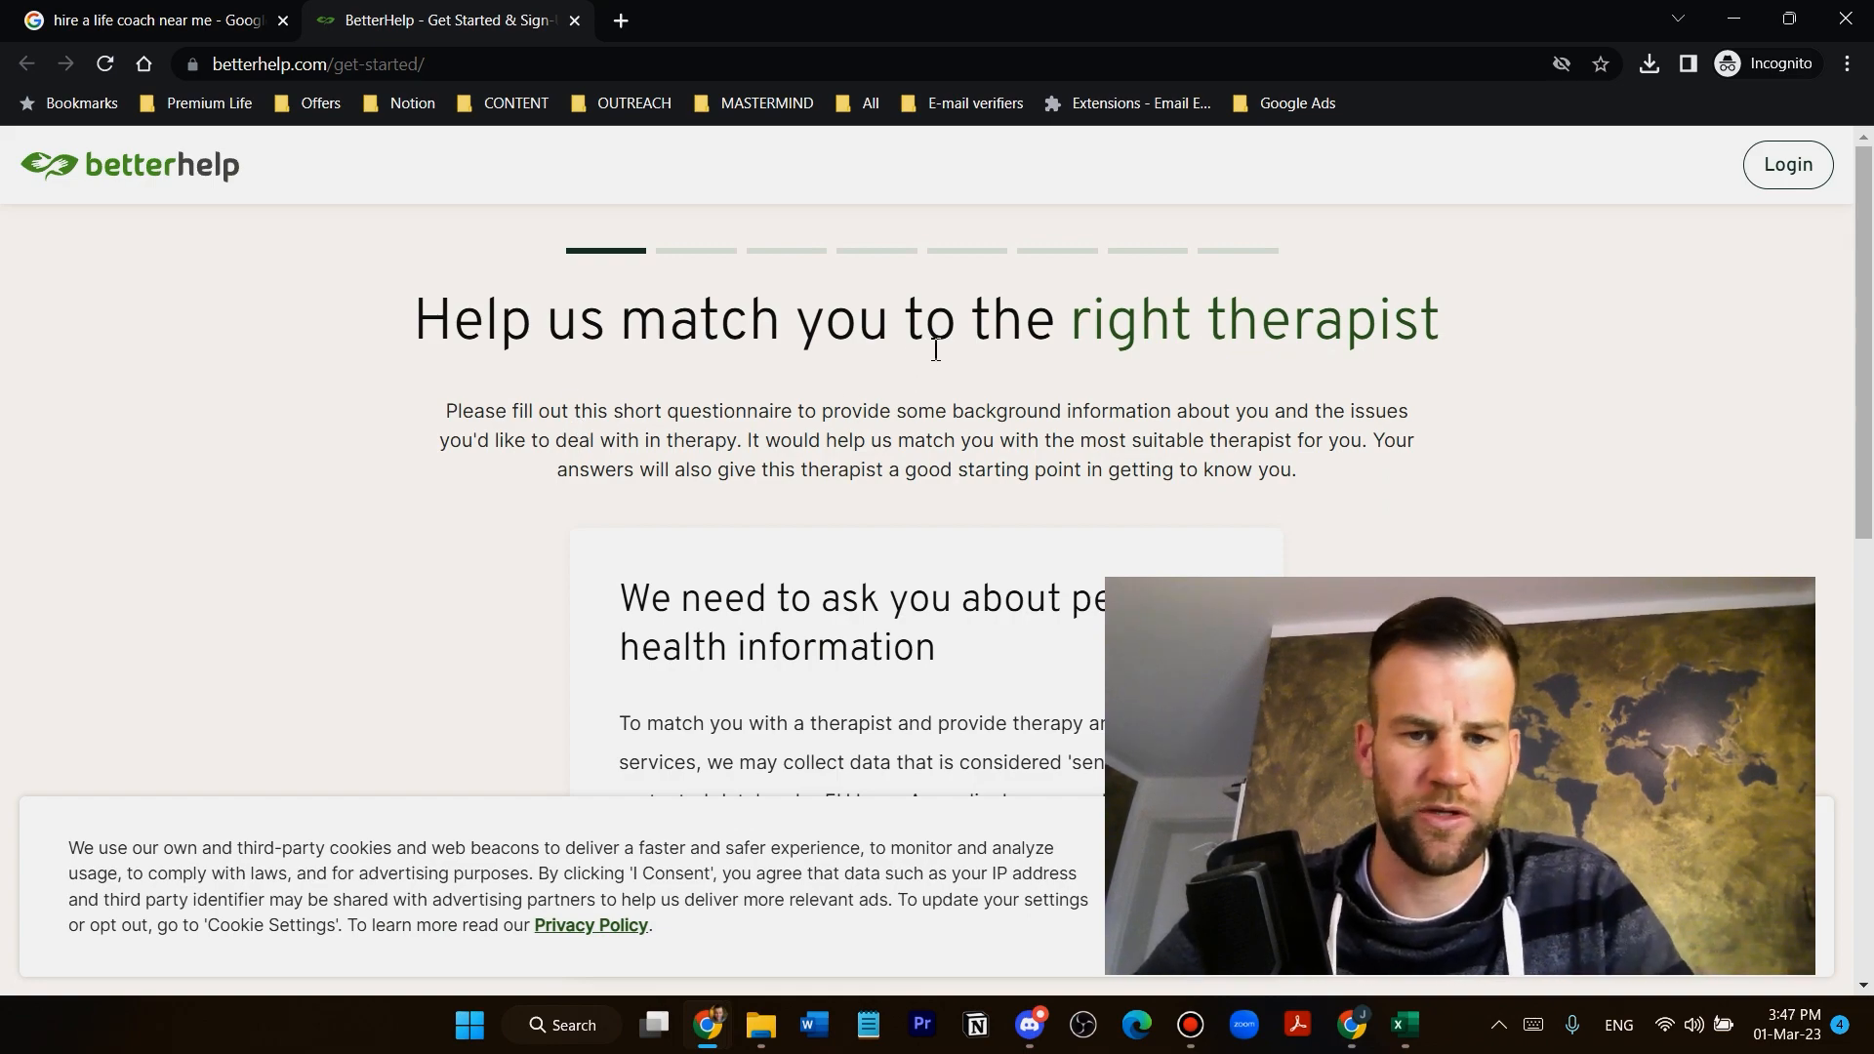
Return to the Google results for "hire a life coach near me" and examine the ads and the organic listings beneath them
{"action": "scroll", "coordinate": [719, 368], "scroll_direction": "down", "scroll_amount": 1}
{"action": "scroll", "coordinate": [586, 293], "scroll_direction": "up", "scroll_amount": 1}
{"action": "left_click", "coordinate": [191, 20]}
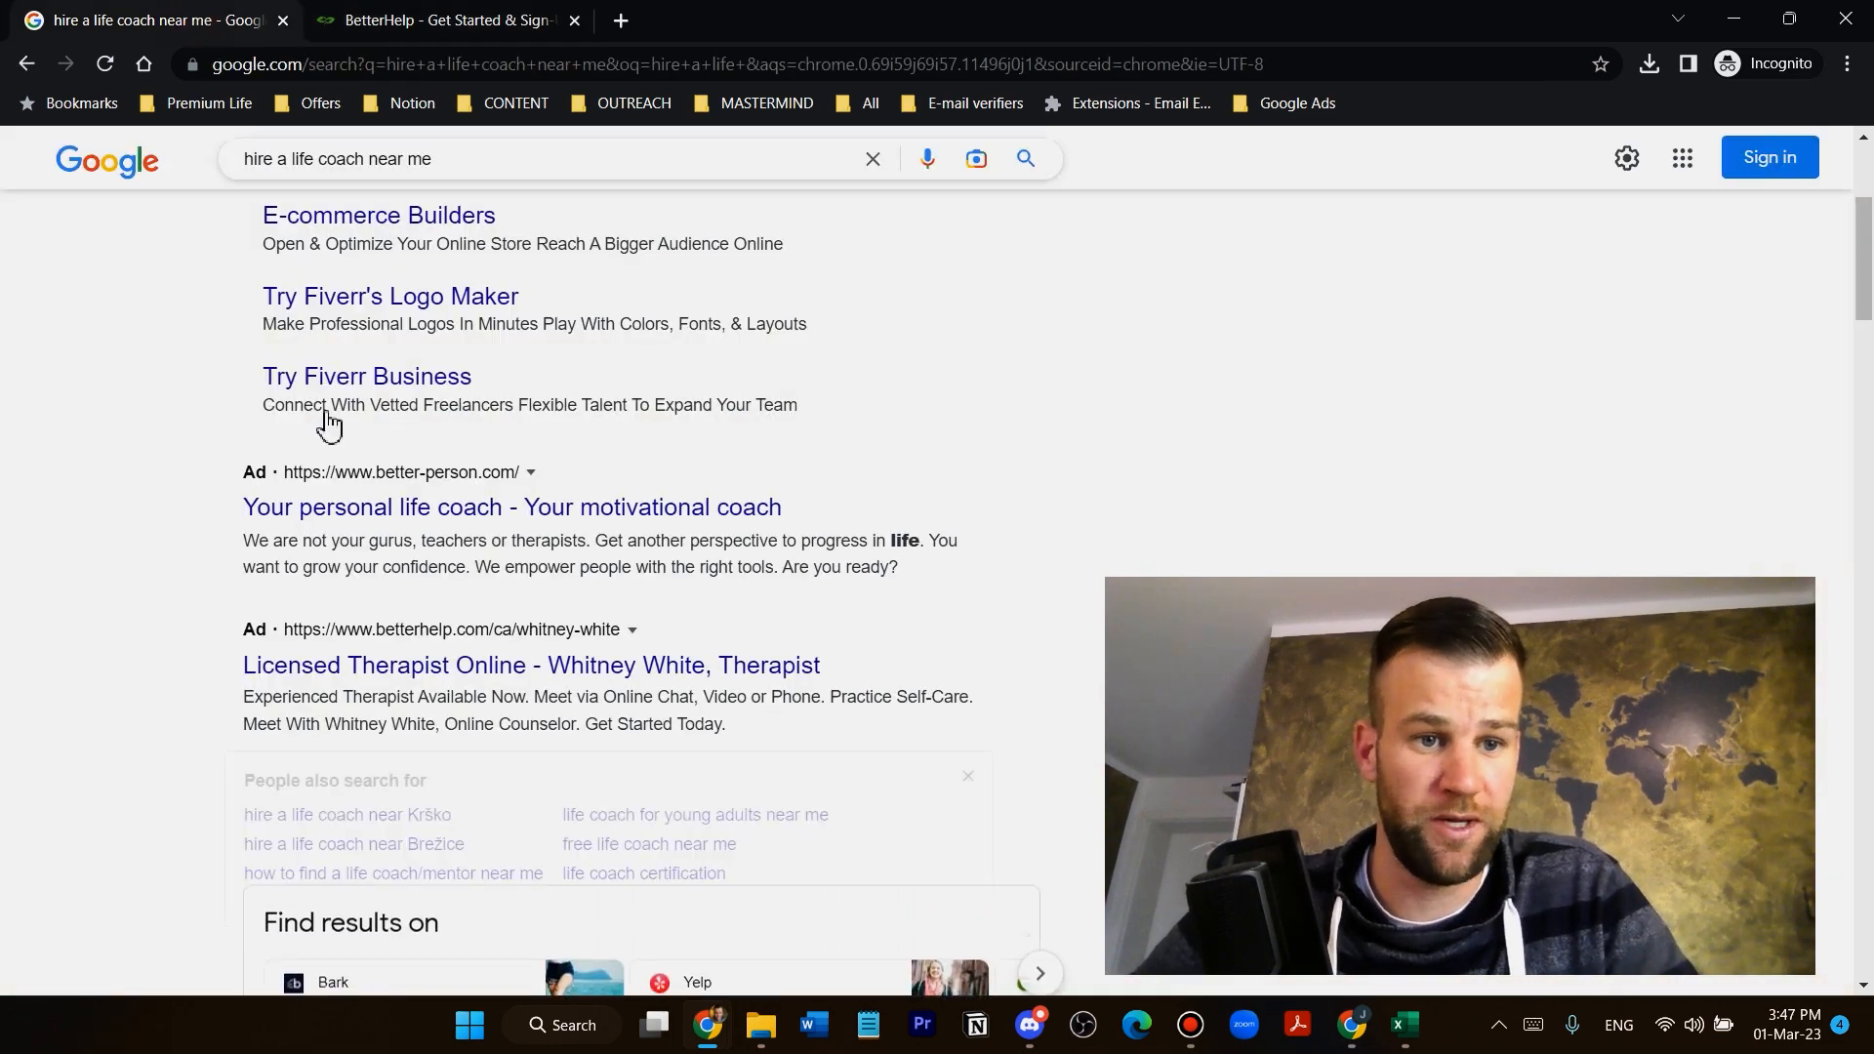
{"action": "scroll", "coordinate": [374, 576], "scroll_direction": "up", "scroll_amount": 3}
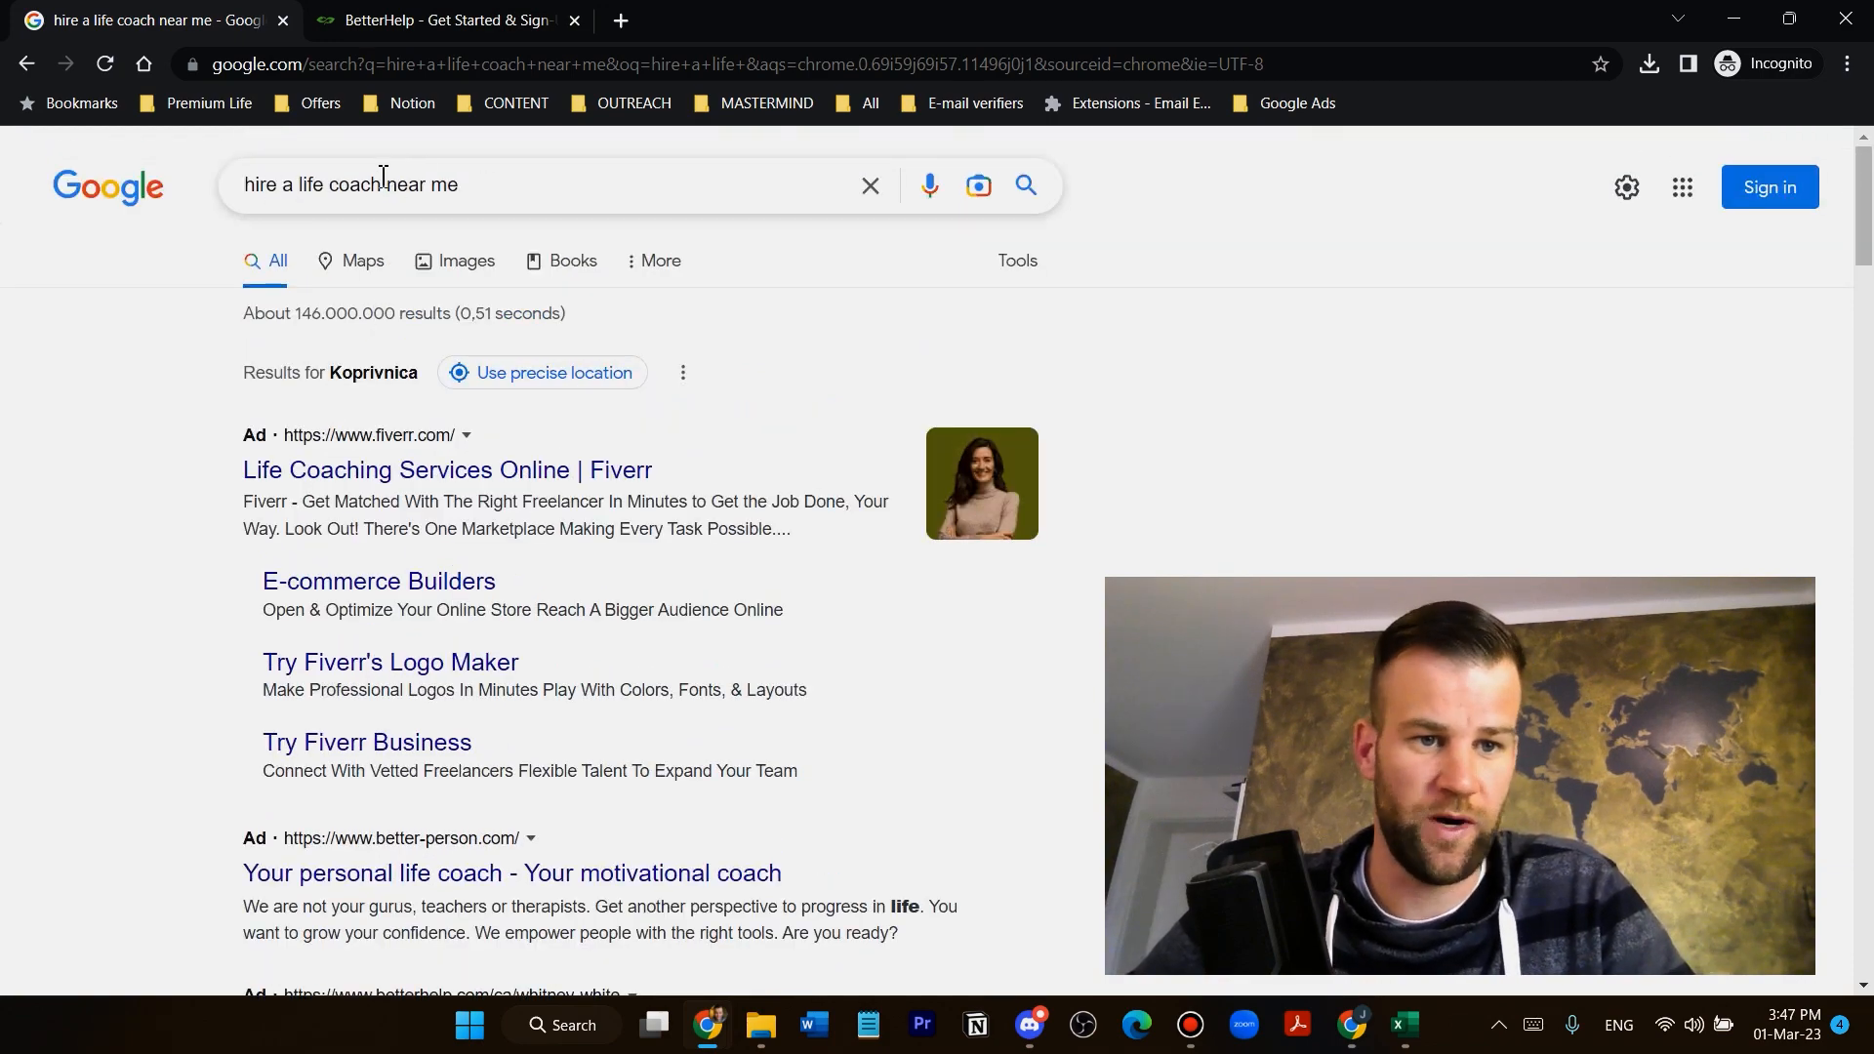
{"action": "scroll", "coordinate": [382, 472], "scroll_direction": "down", "scroll_amount": 4}
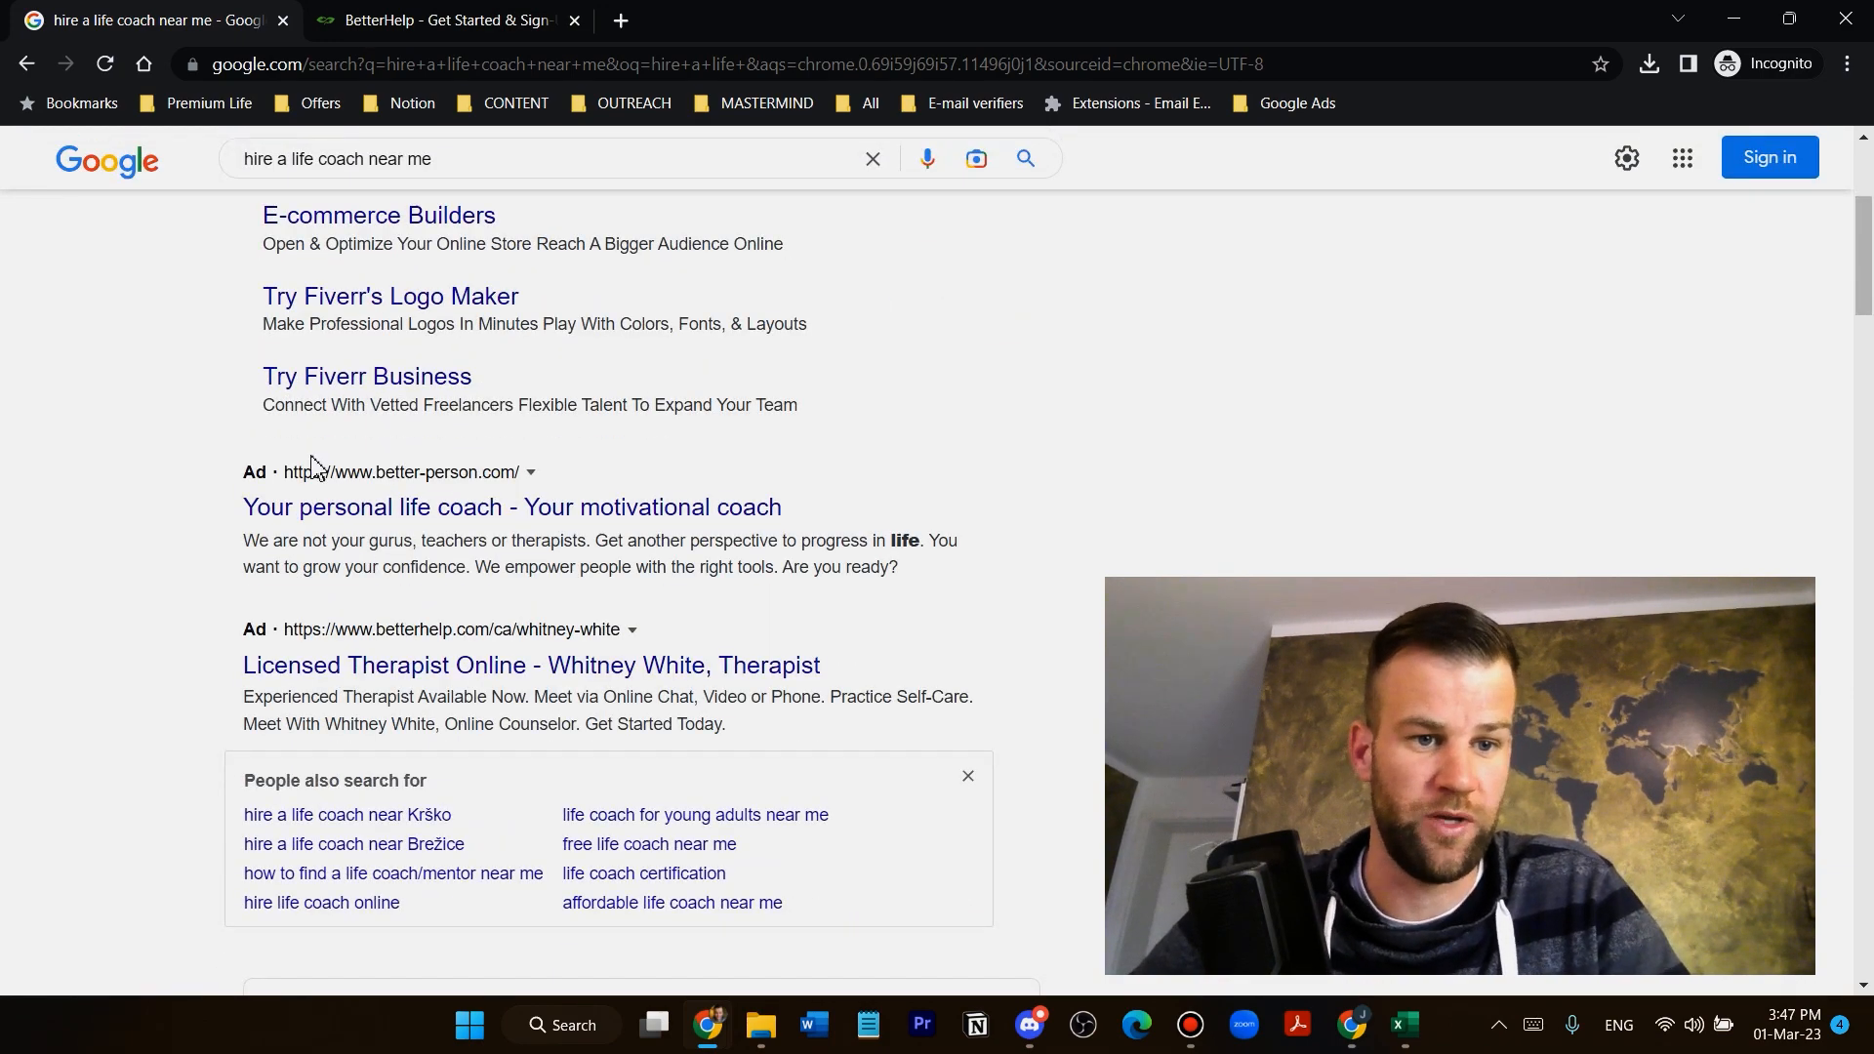
{"action": "scroll", "coordinate": [389, 564], "scroll_direction": "up", "scroll_amount": 1}
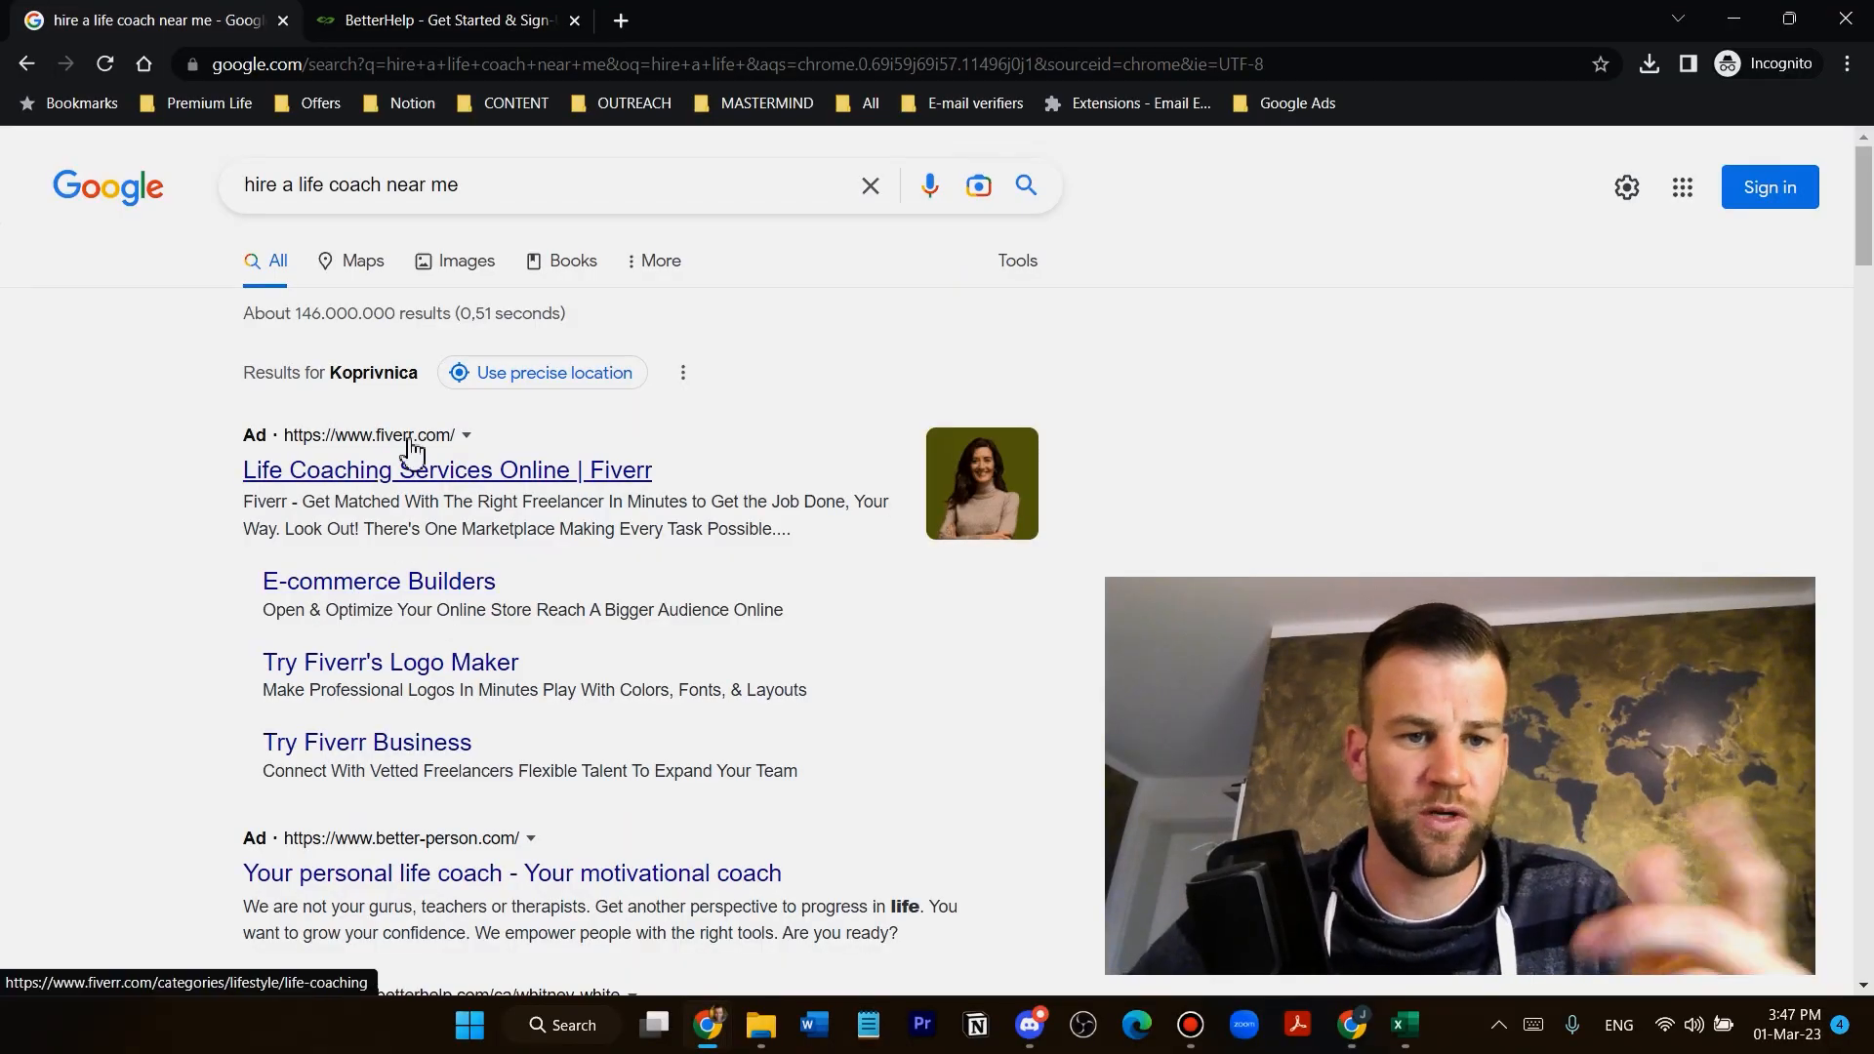
{"action": "scroll", "coordinate": [459, 451], "scroll_direction": "down", "scroll_amount": 5}
{"action": "scroll", "coordinate": [243, 401], "scroll_direction": "up", "scroll_amount": 2}
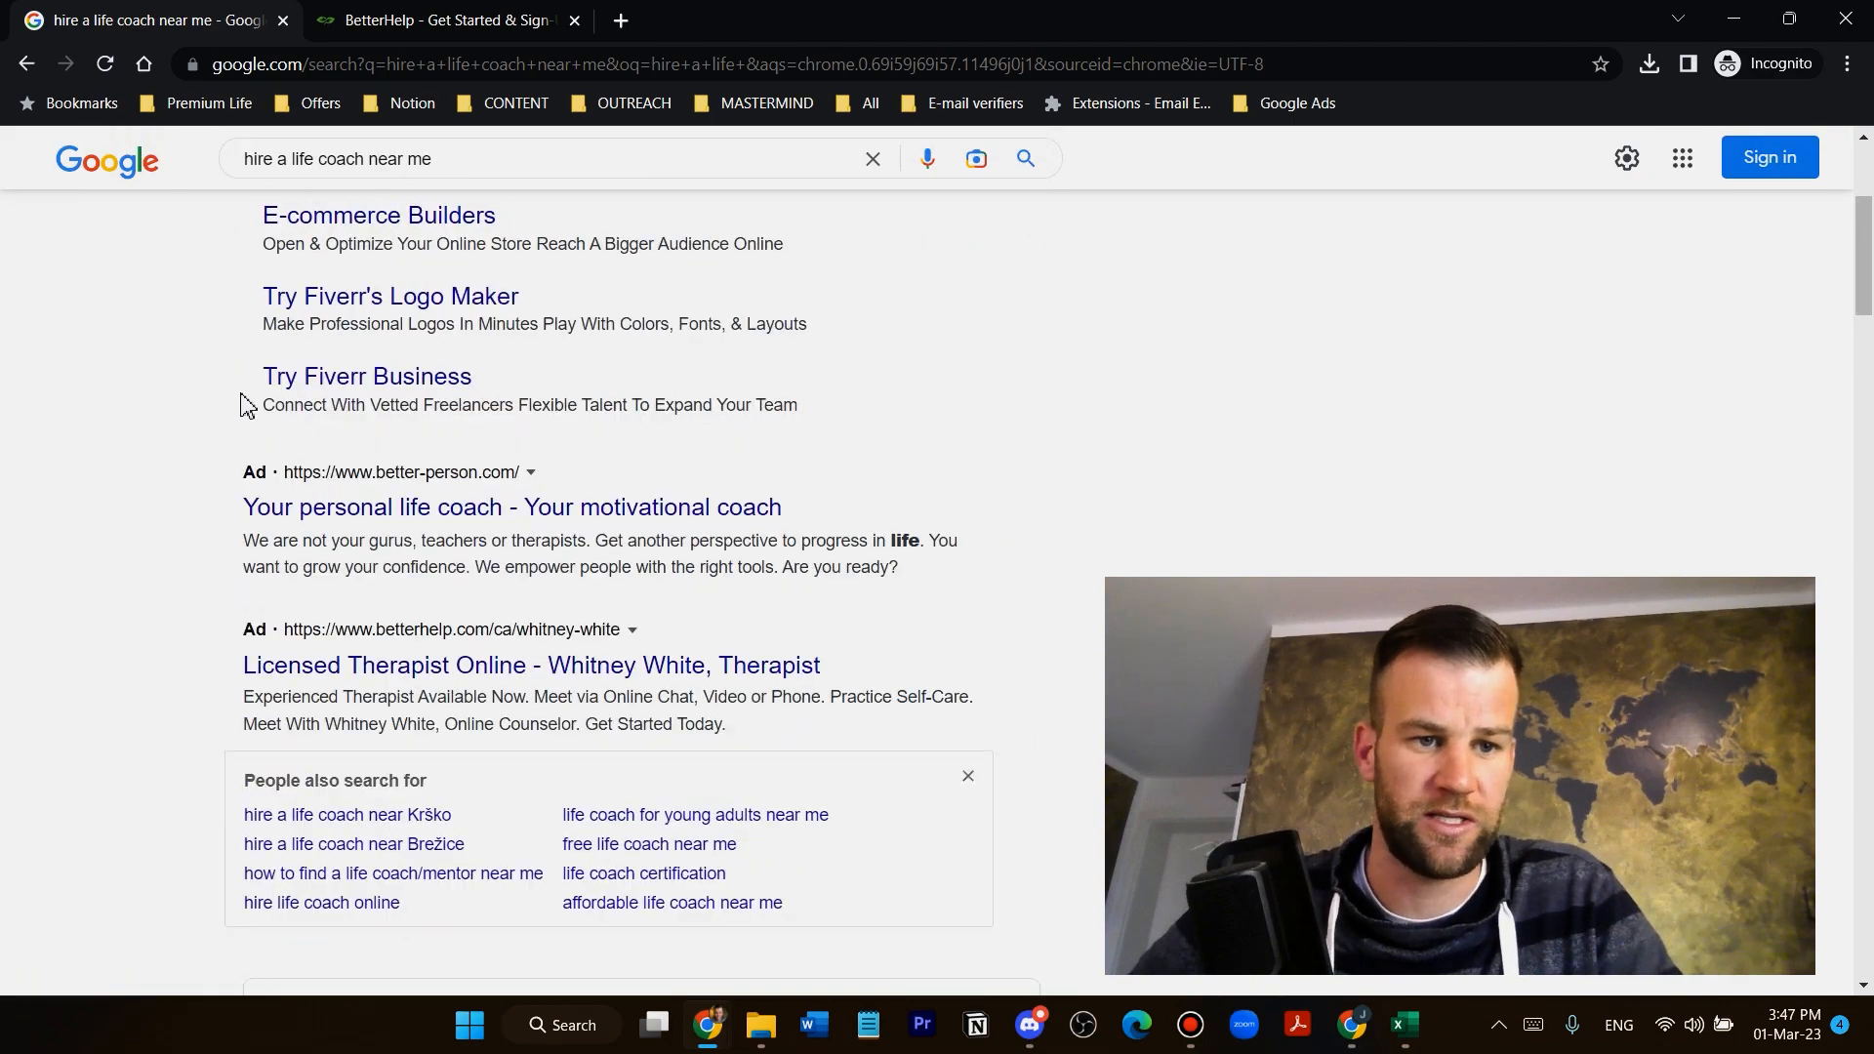
{"action": "scroll", "coordinate": [306, 472], "scroll_direction": "down", "scroll_amount": 11}
{"action": "scroll", "coordinate": [315, 475], "scroll_direction": "down", "scroll_amount": 8}
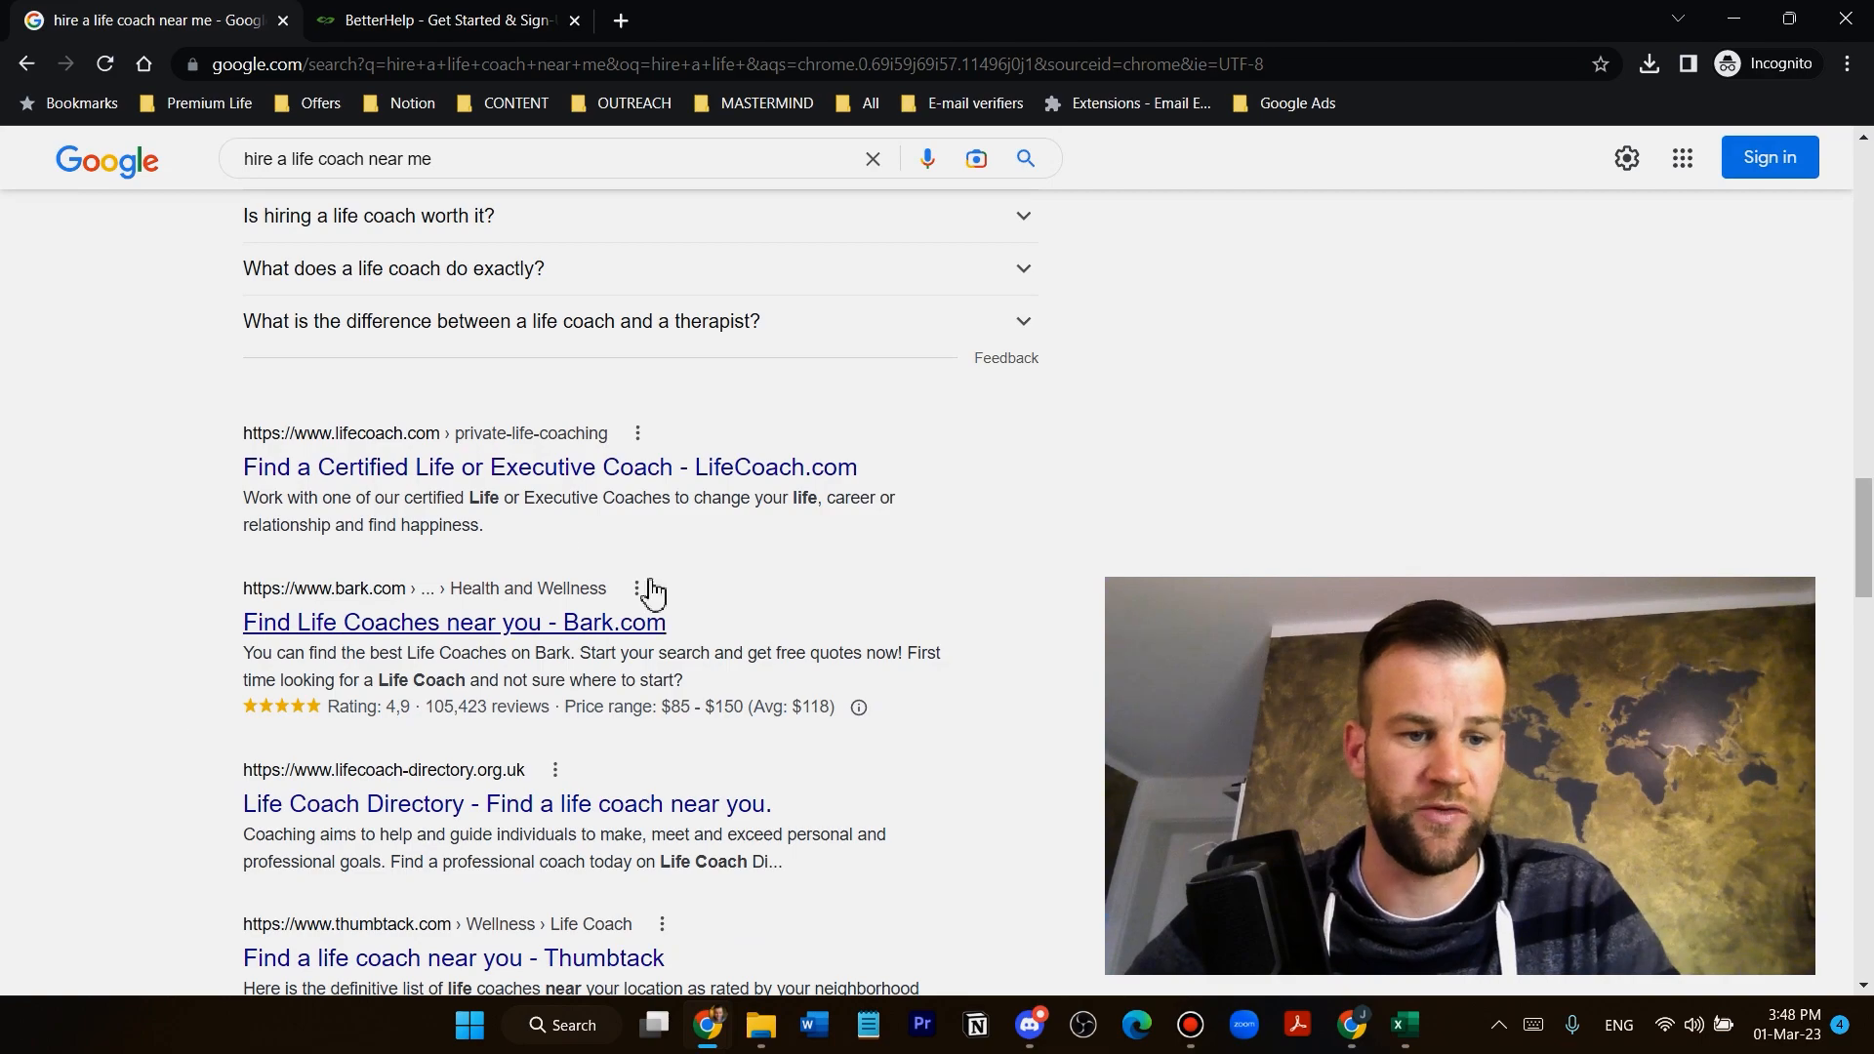
{"action": "scroll", "coordinate": [651, 591], "scroll_direction": "down", "scroll_amount": 1}
{"action": "scroll", "coordinate": [511, 657], "scroll_direction": "up", "scroll_amount": 15}
{"action": "scroll", "coordinate": [505, 641], "scroll_direction": "up", "scroll_amount": 2}
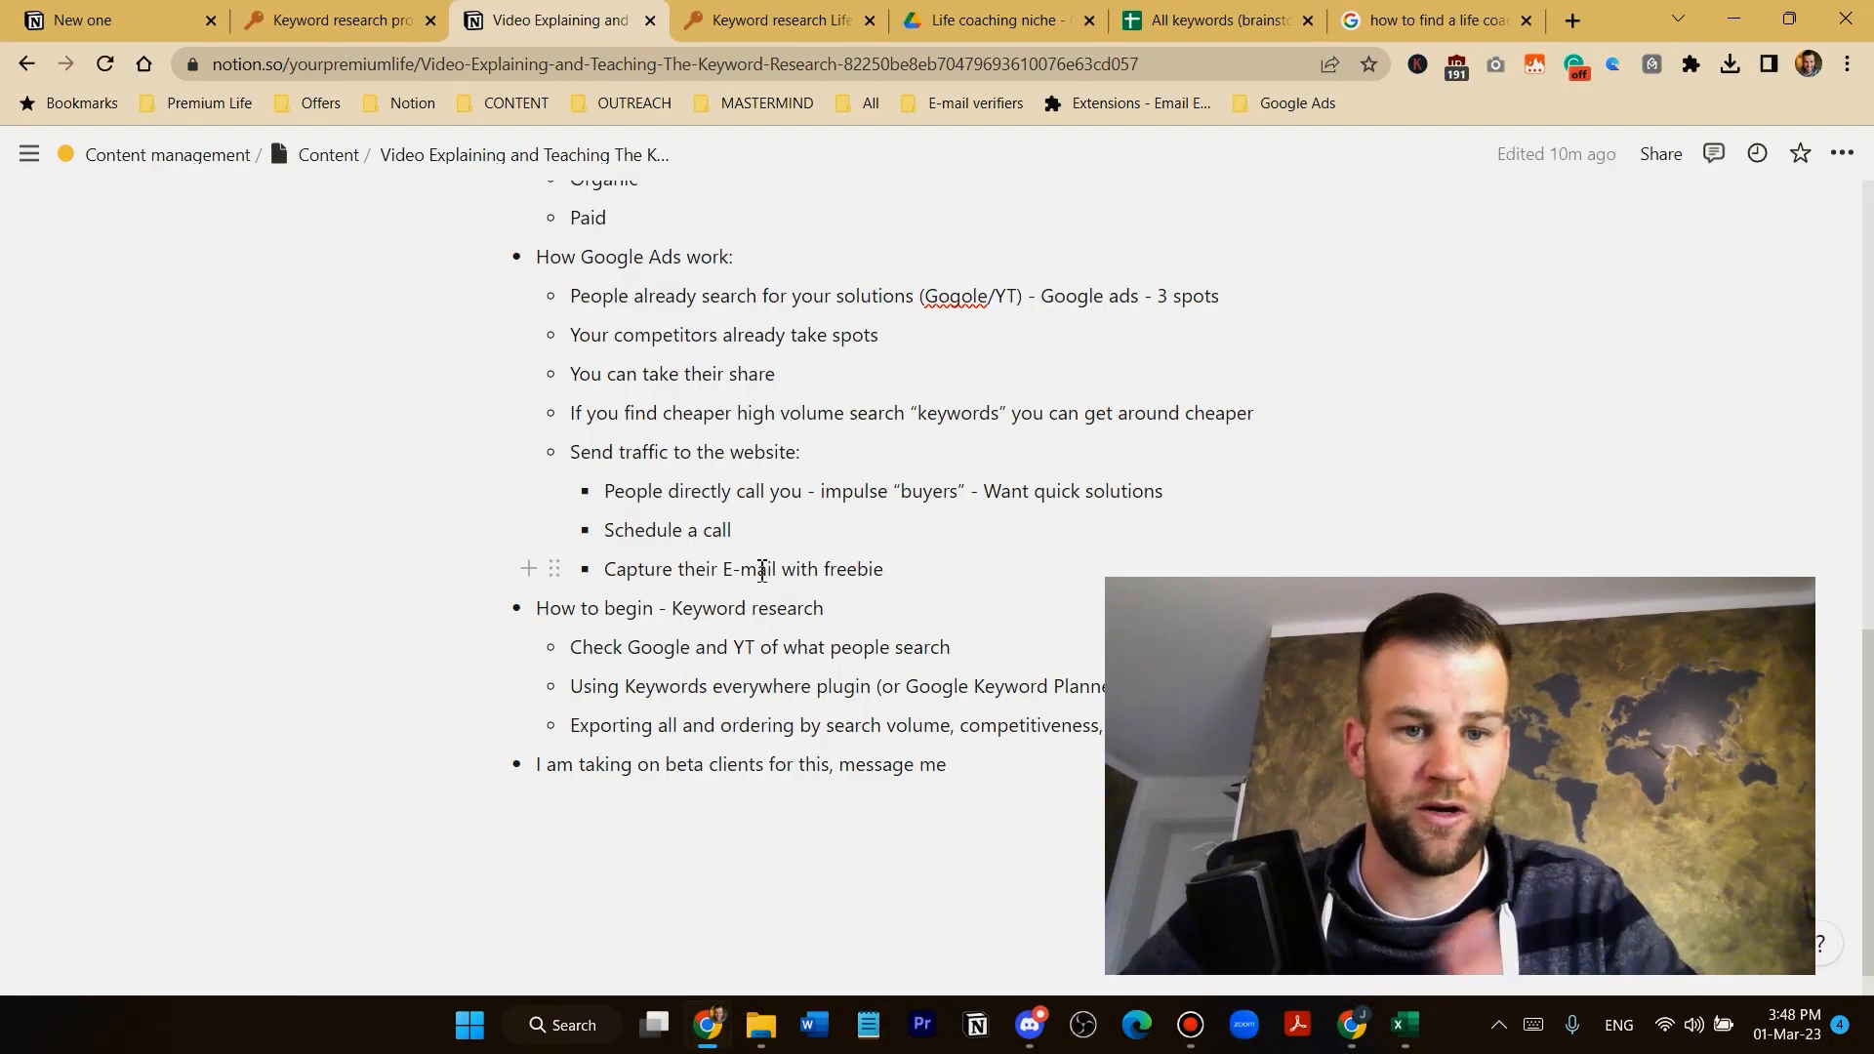
Split the "All keywords (brainstorming them)" spreadsheet into its own window beside the Google results for "how to find a life coach/mentor near me"
{"action": "scroll", "coordinate": [692, 571], "scroll_direction": "down", "scroll_amount": 1}
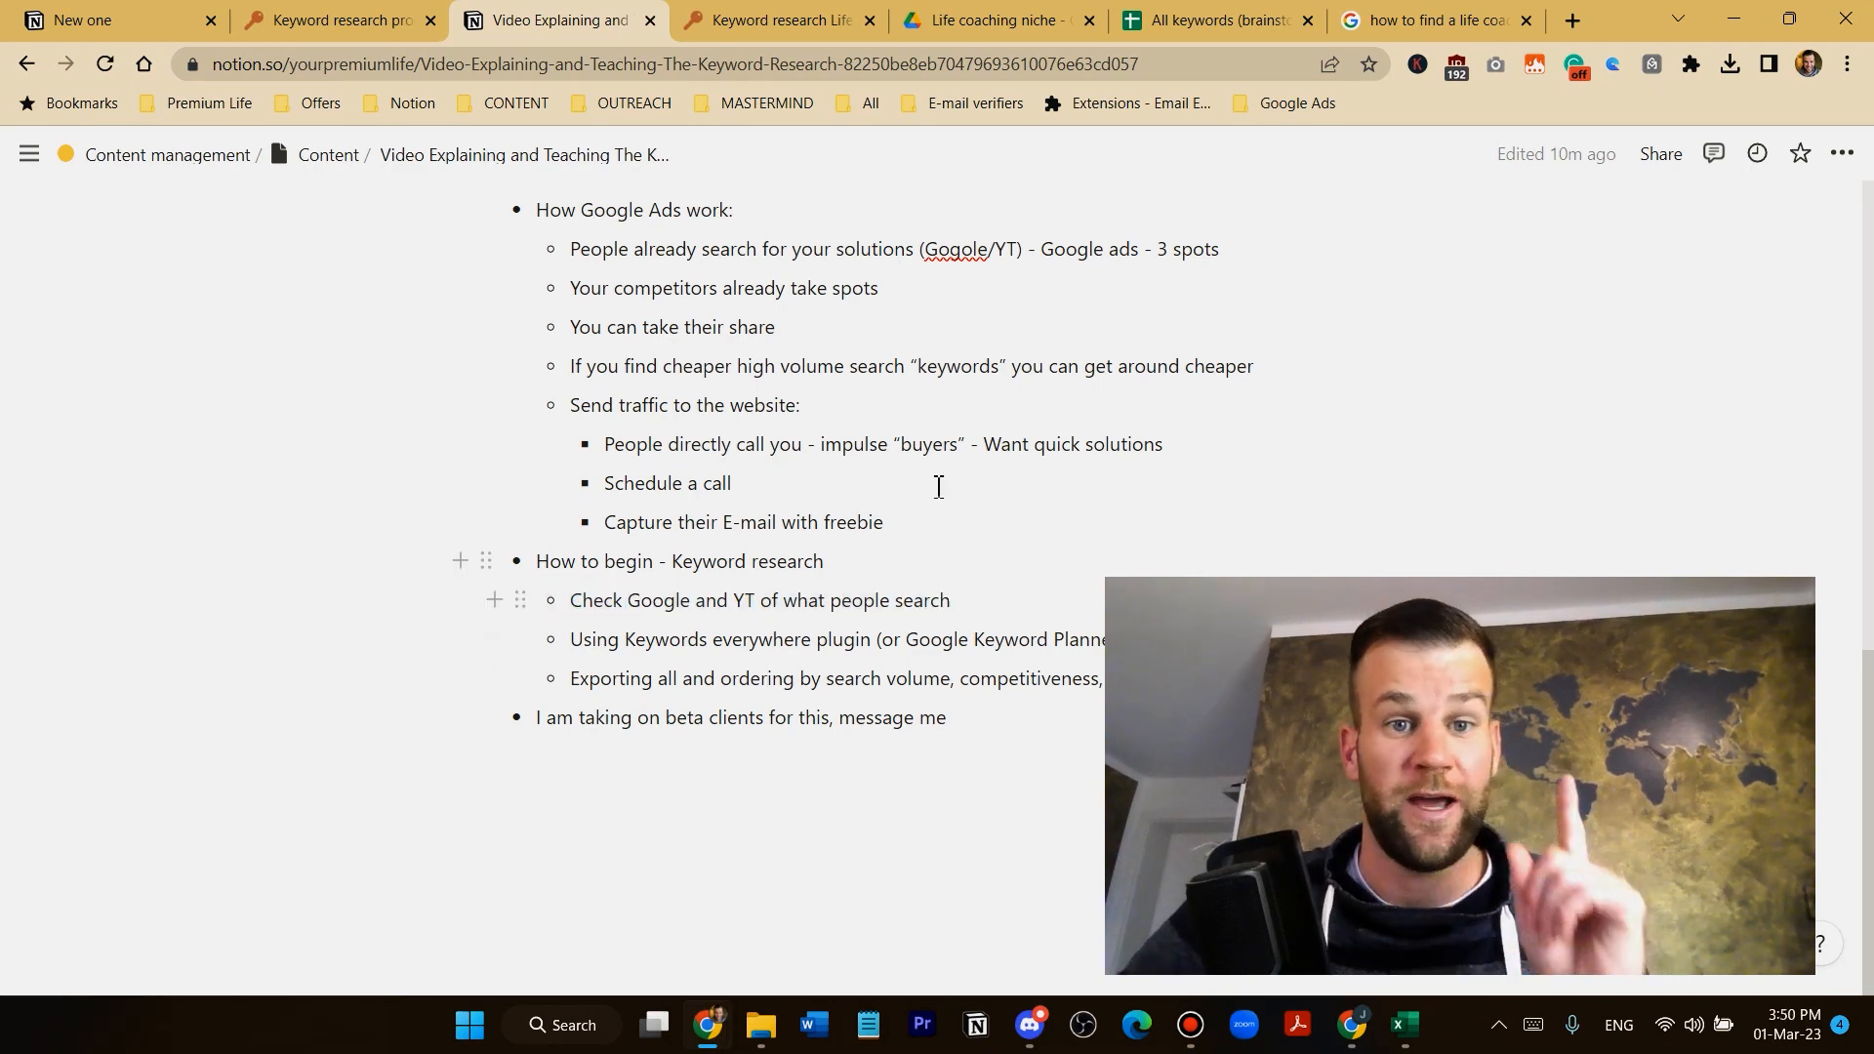
{"action": "left_click", "coordinate": [1211, 25]}
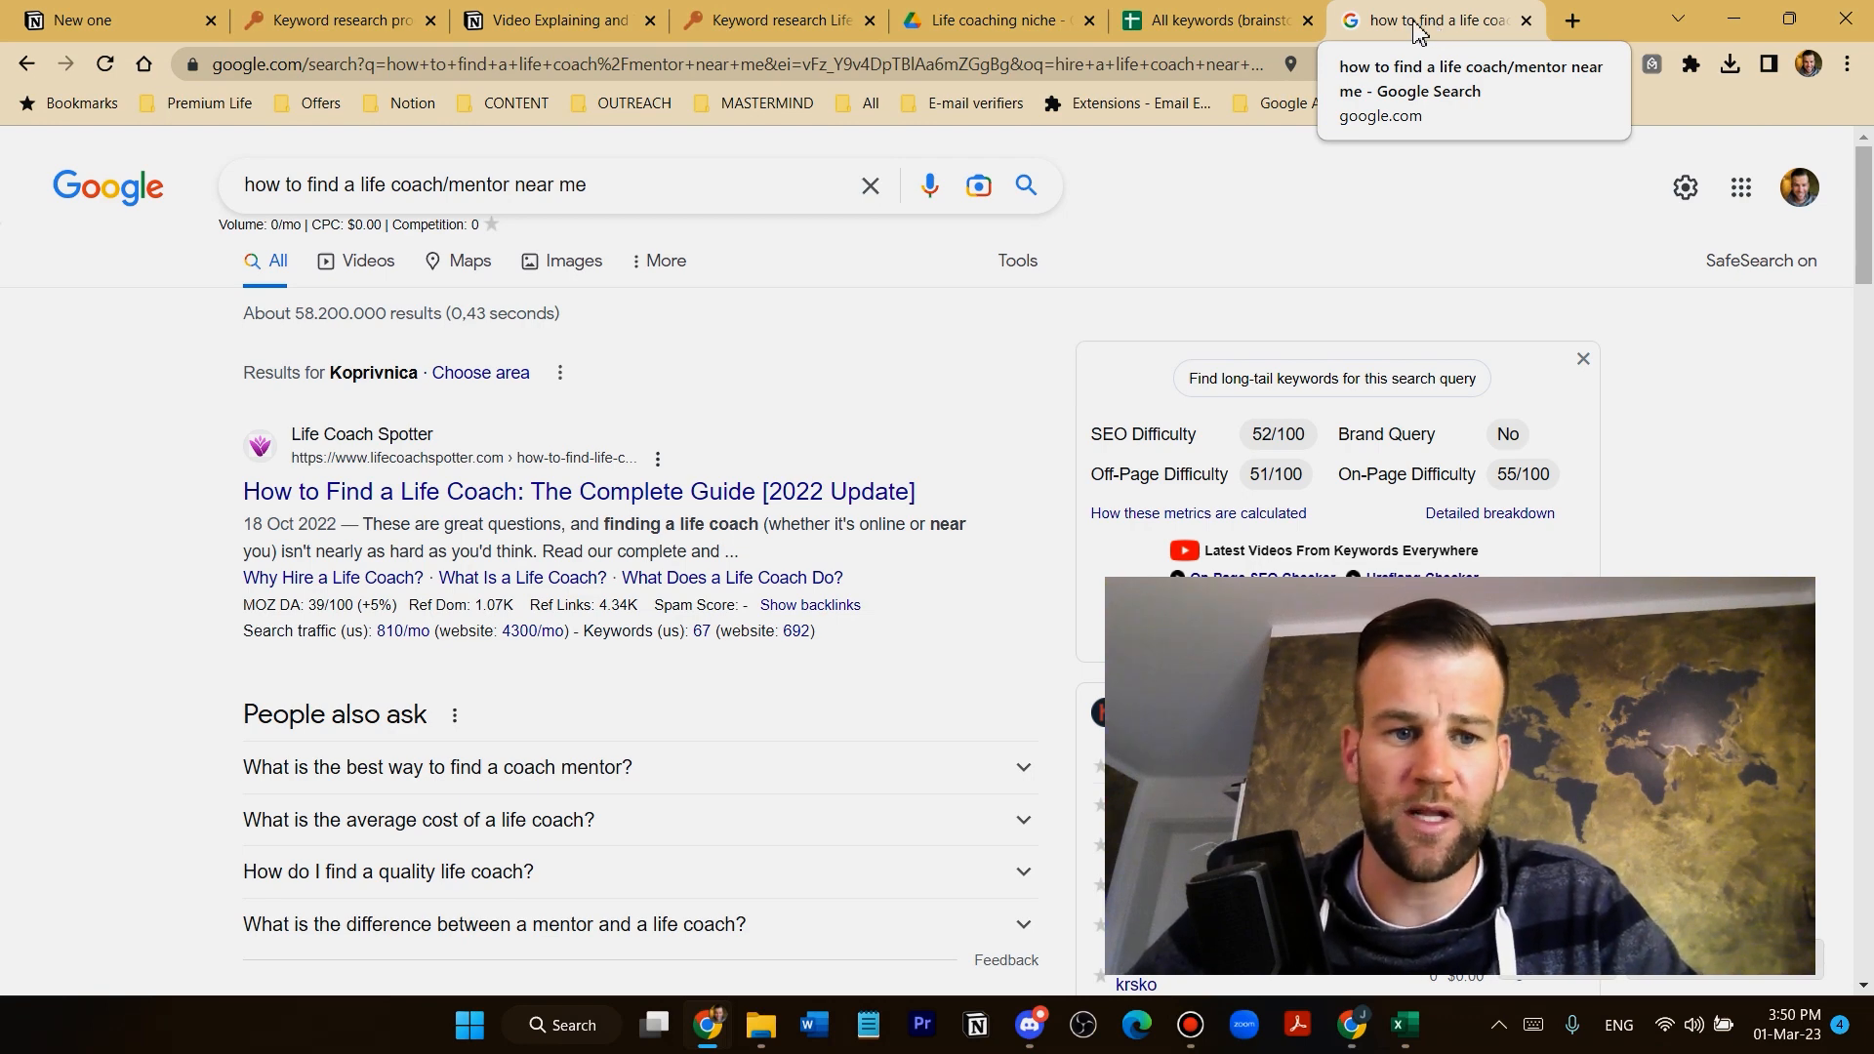
{"action": "left_click", "coordinate": [1252, 29]}
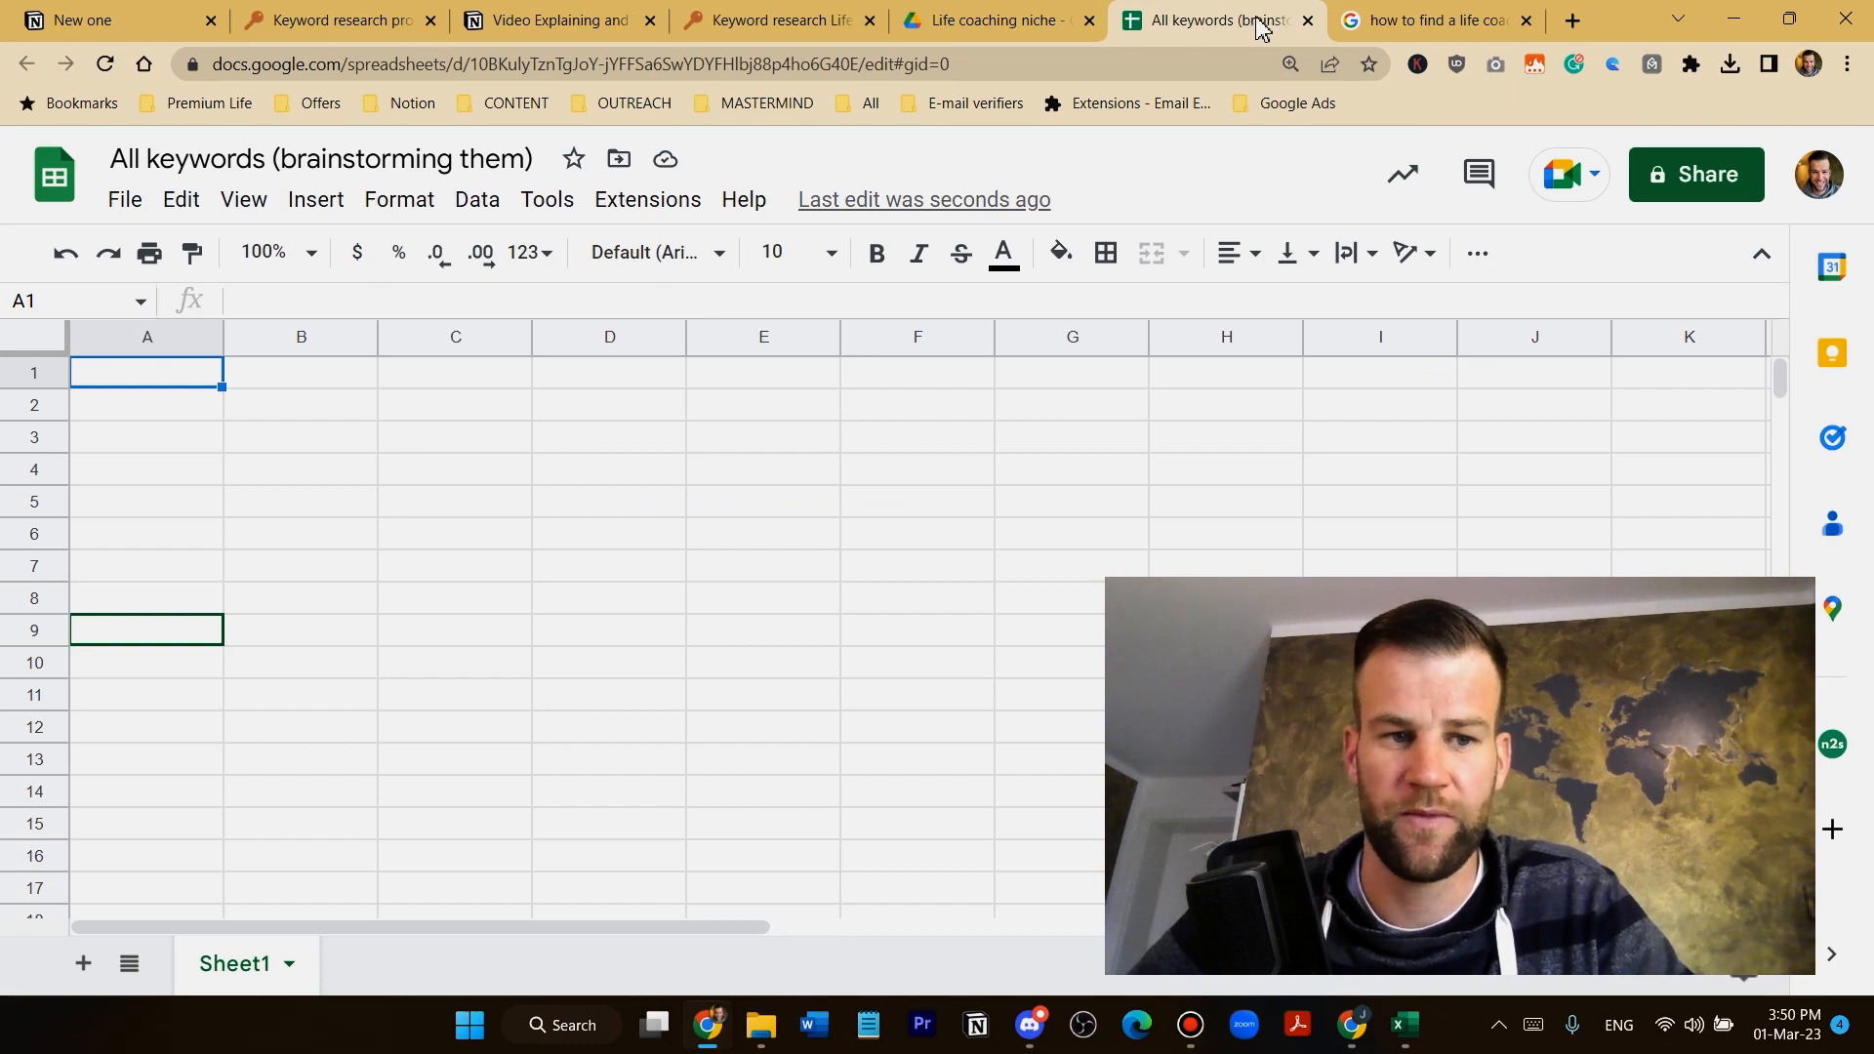
{"action": "left_click_drag", "start_coordinate": [1240, 29], "coordinate": [1867, 293]}
{"action": "left_click", "coordinate": [176, 293]}
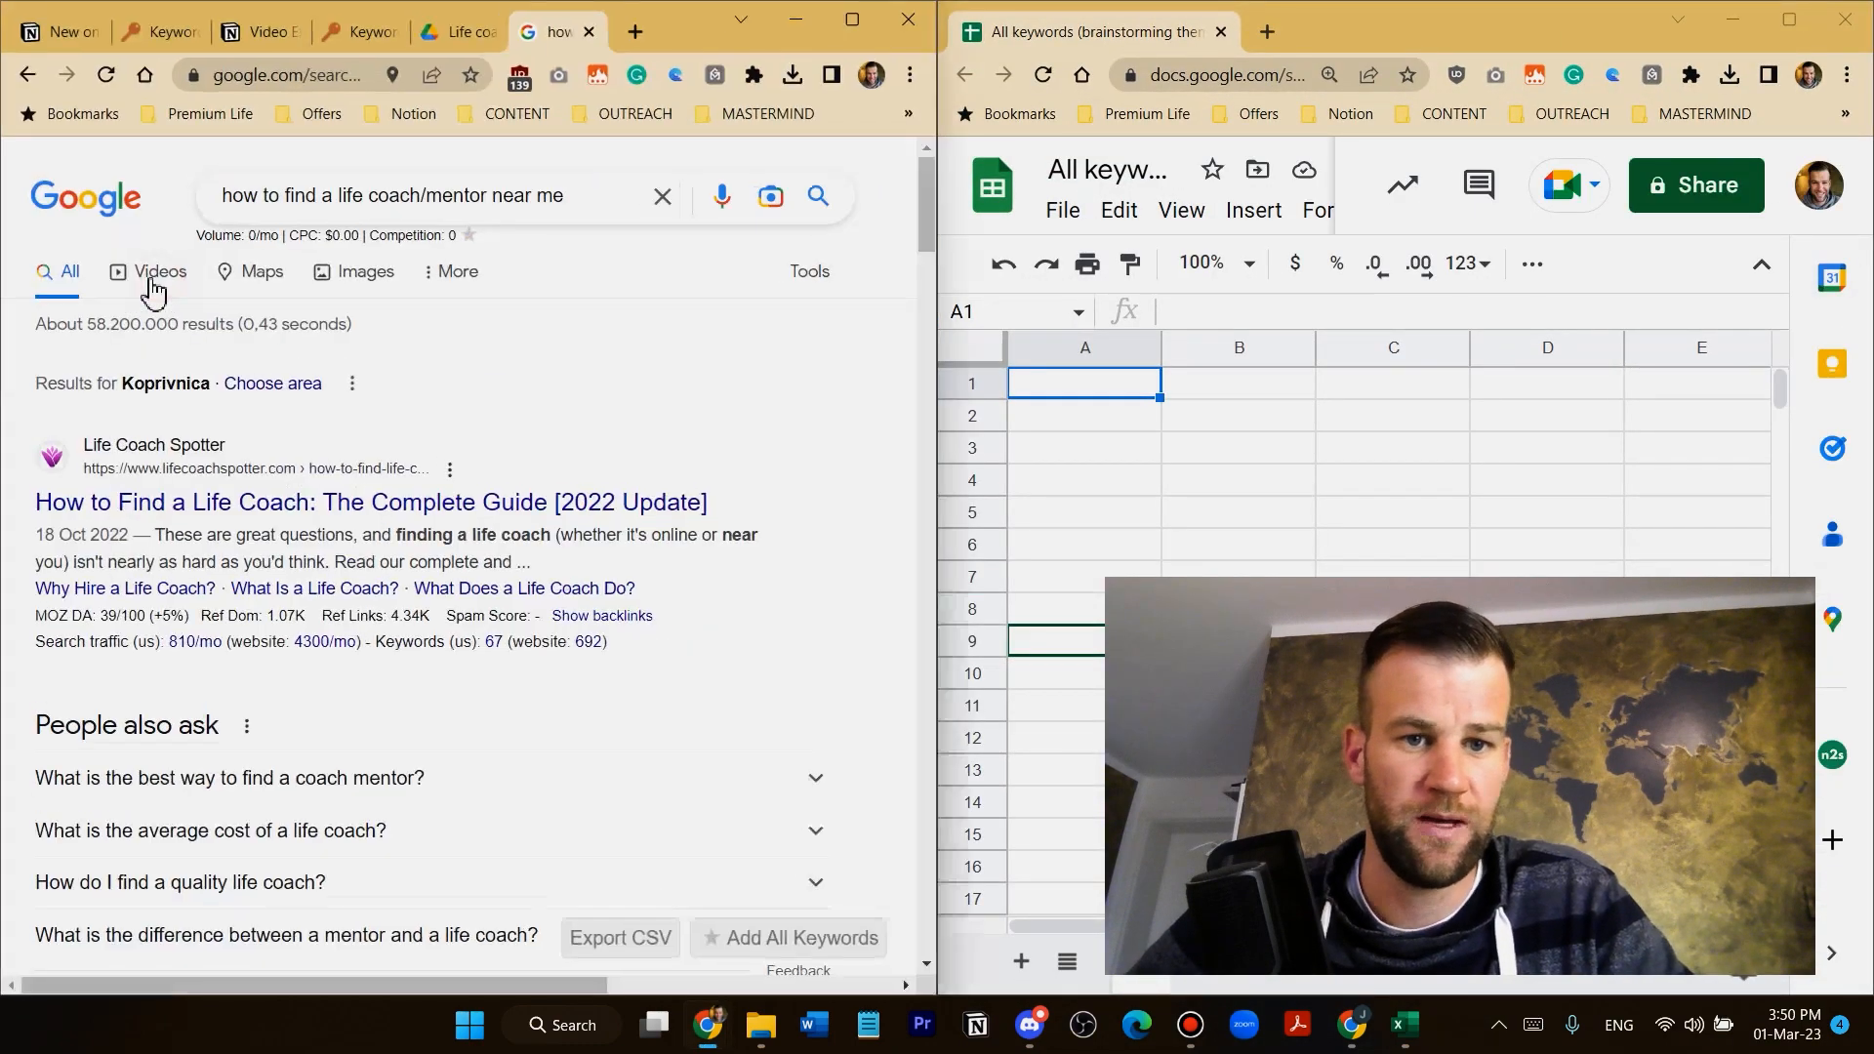
Reload the Google results page and reopen the query suggestions to view their keyword metrics
{"action": "left_click", "coordinate": [463, 195]}
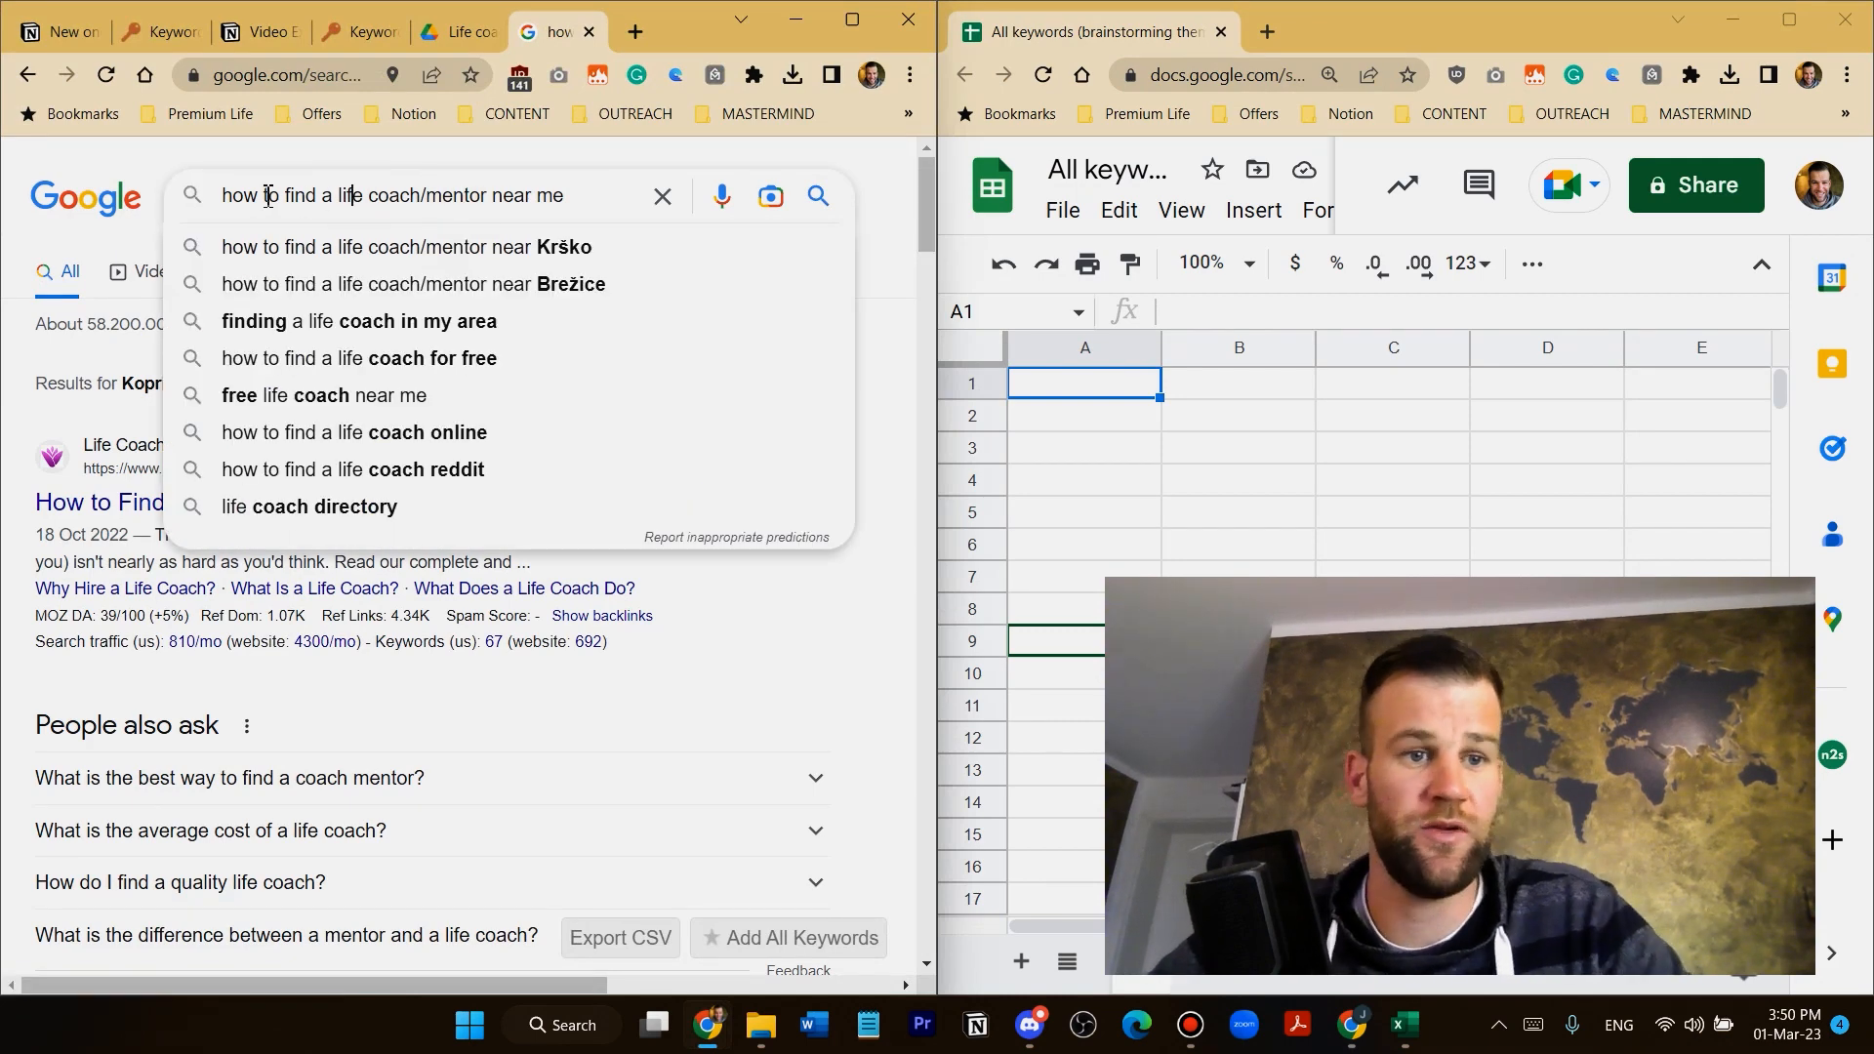
{"action": "left_click", "coordinate": [330, 193]}
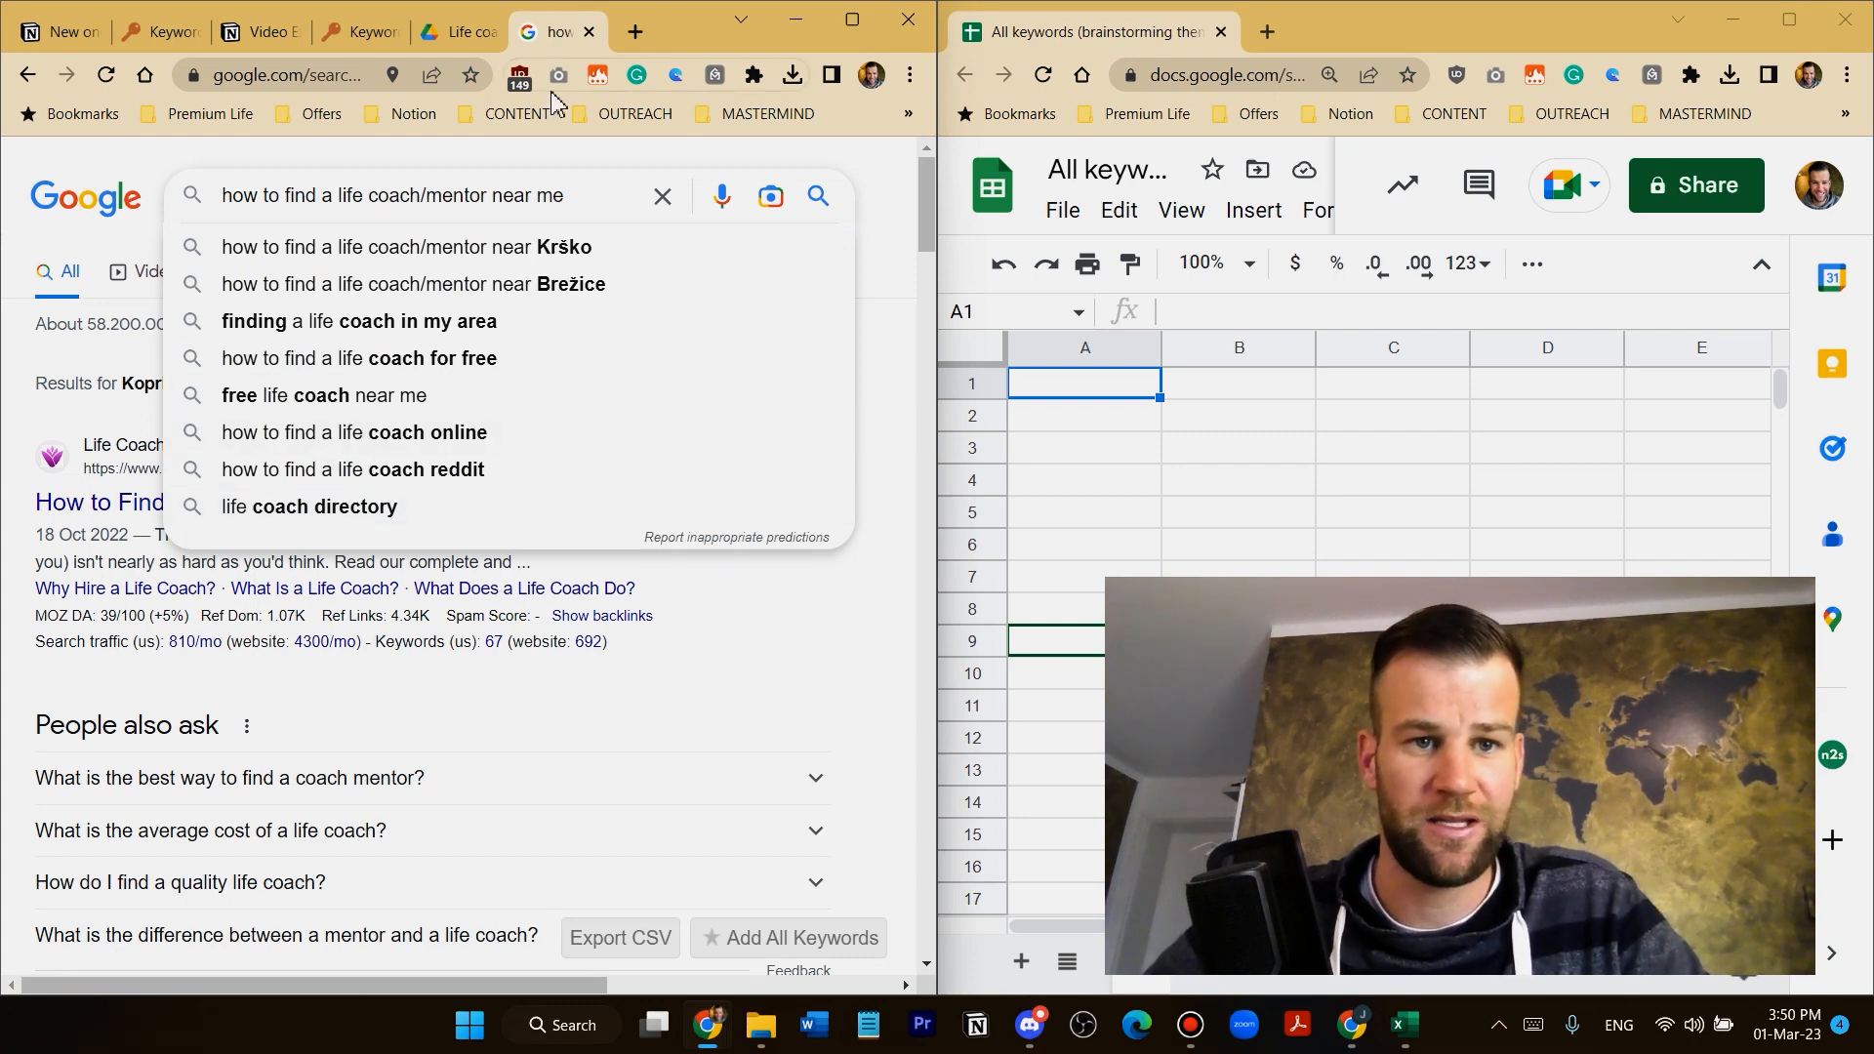
{"action": "left_click", "coordinate": [106, 78]}
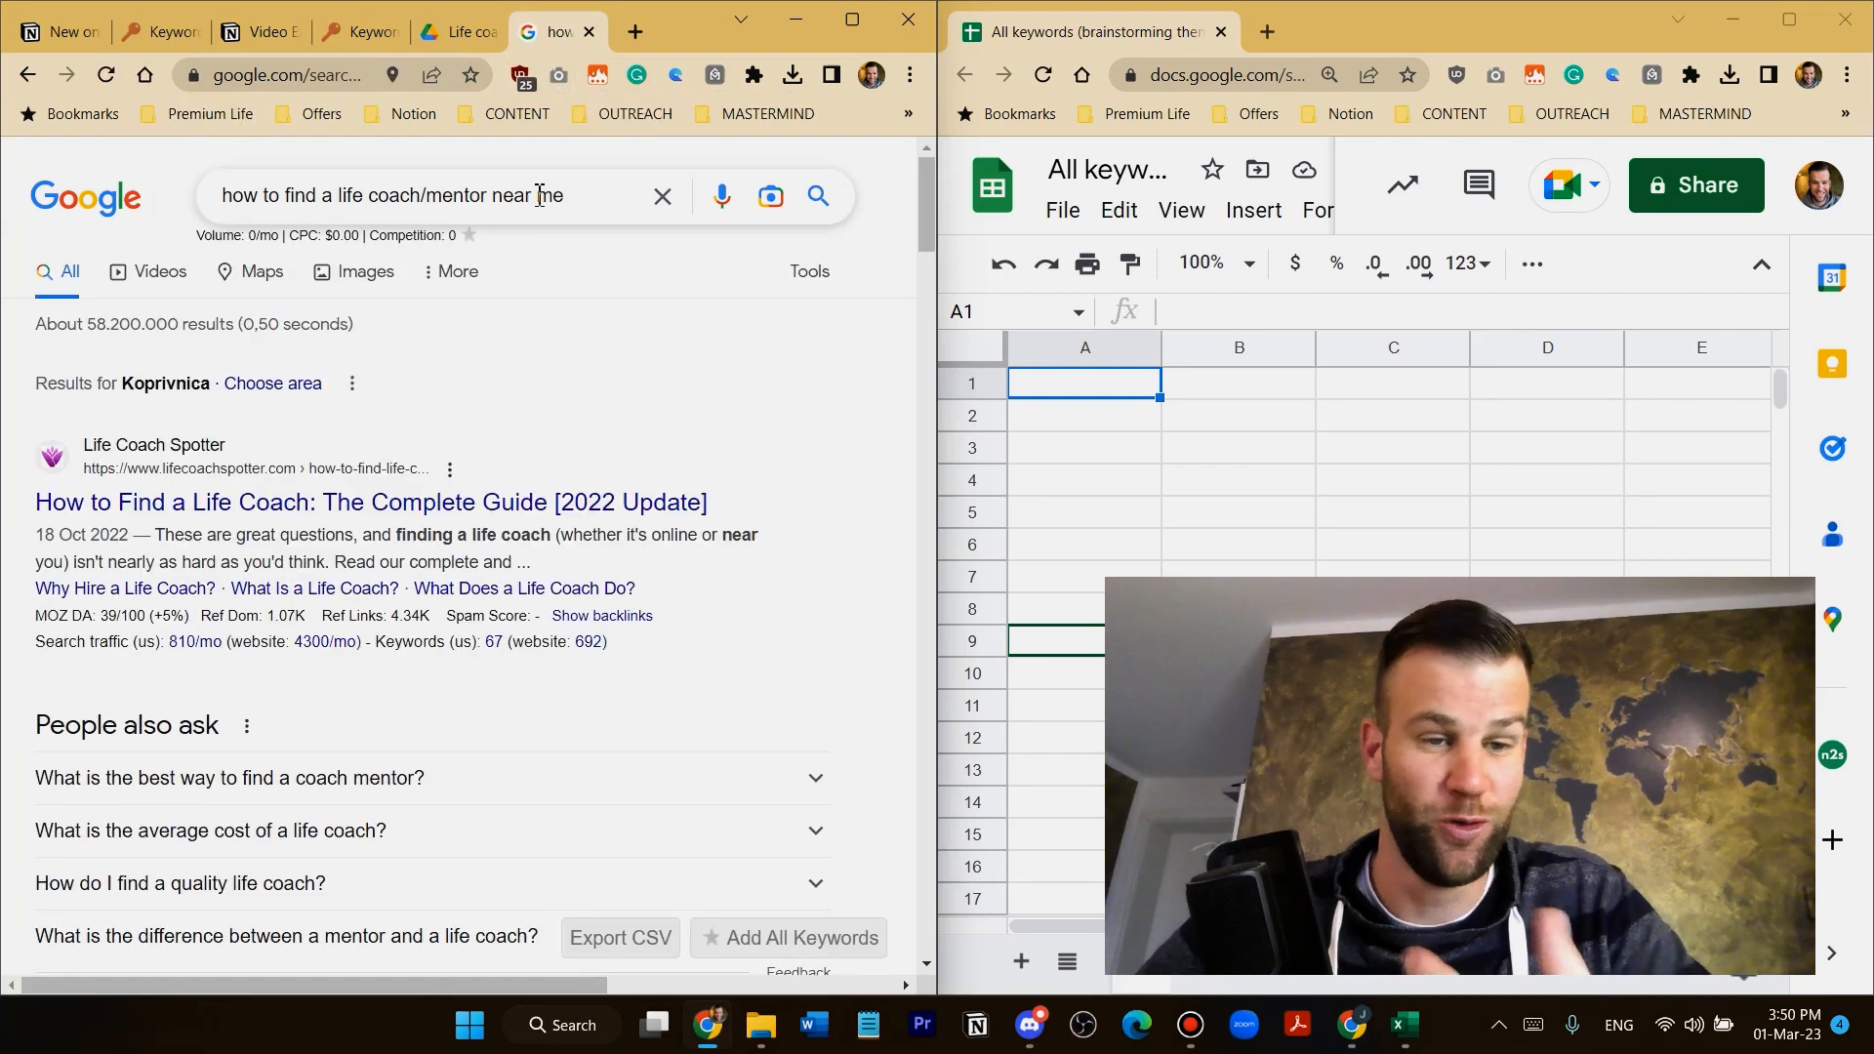
{"action": "left_click", "coordinate": [509, 199]}
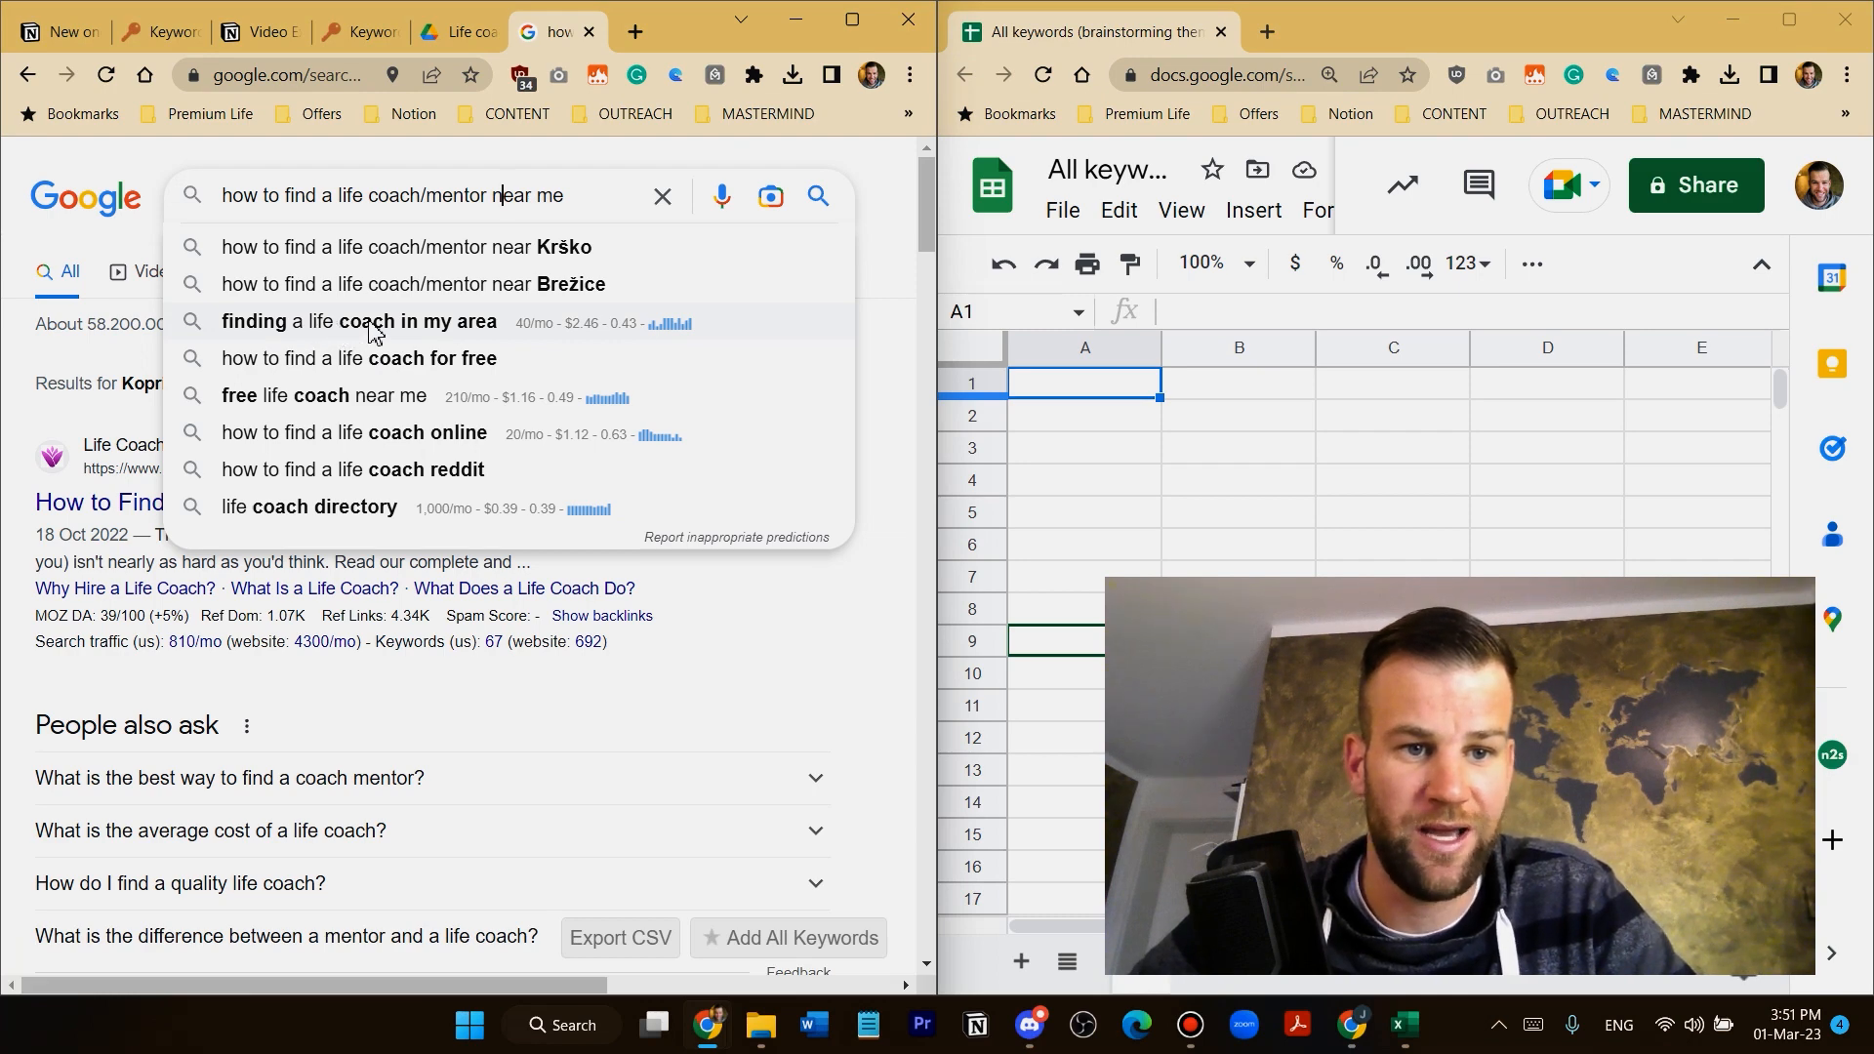
Search the suggestion "finding a life coach in my area" and copy the phrase into cell A1 of the keyword spreadsheet
{"action": "left_click", "coordinate": [402, 332]}
{"action": "left_click", "coordinate": [436, 199]}
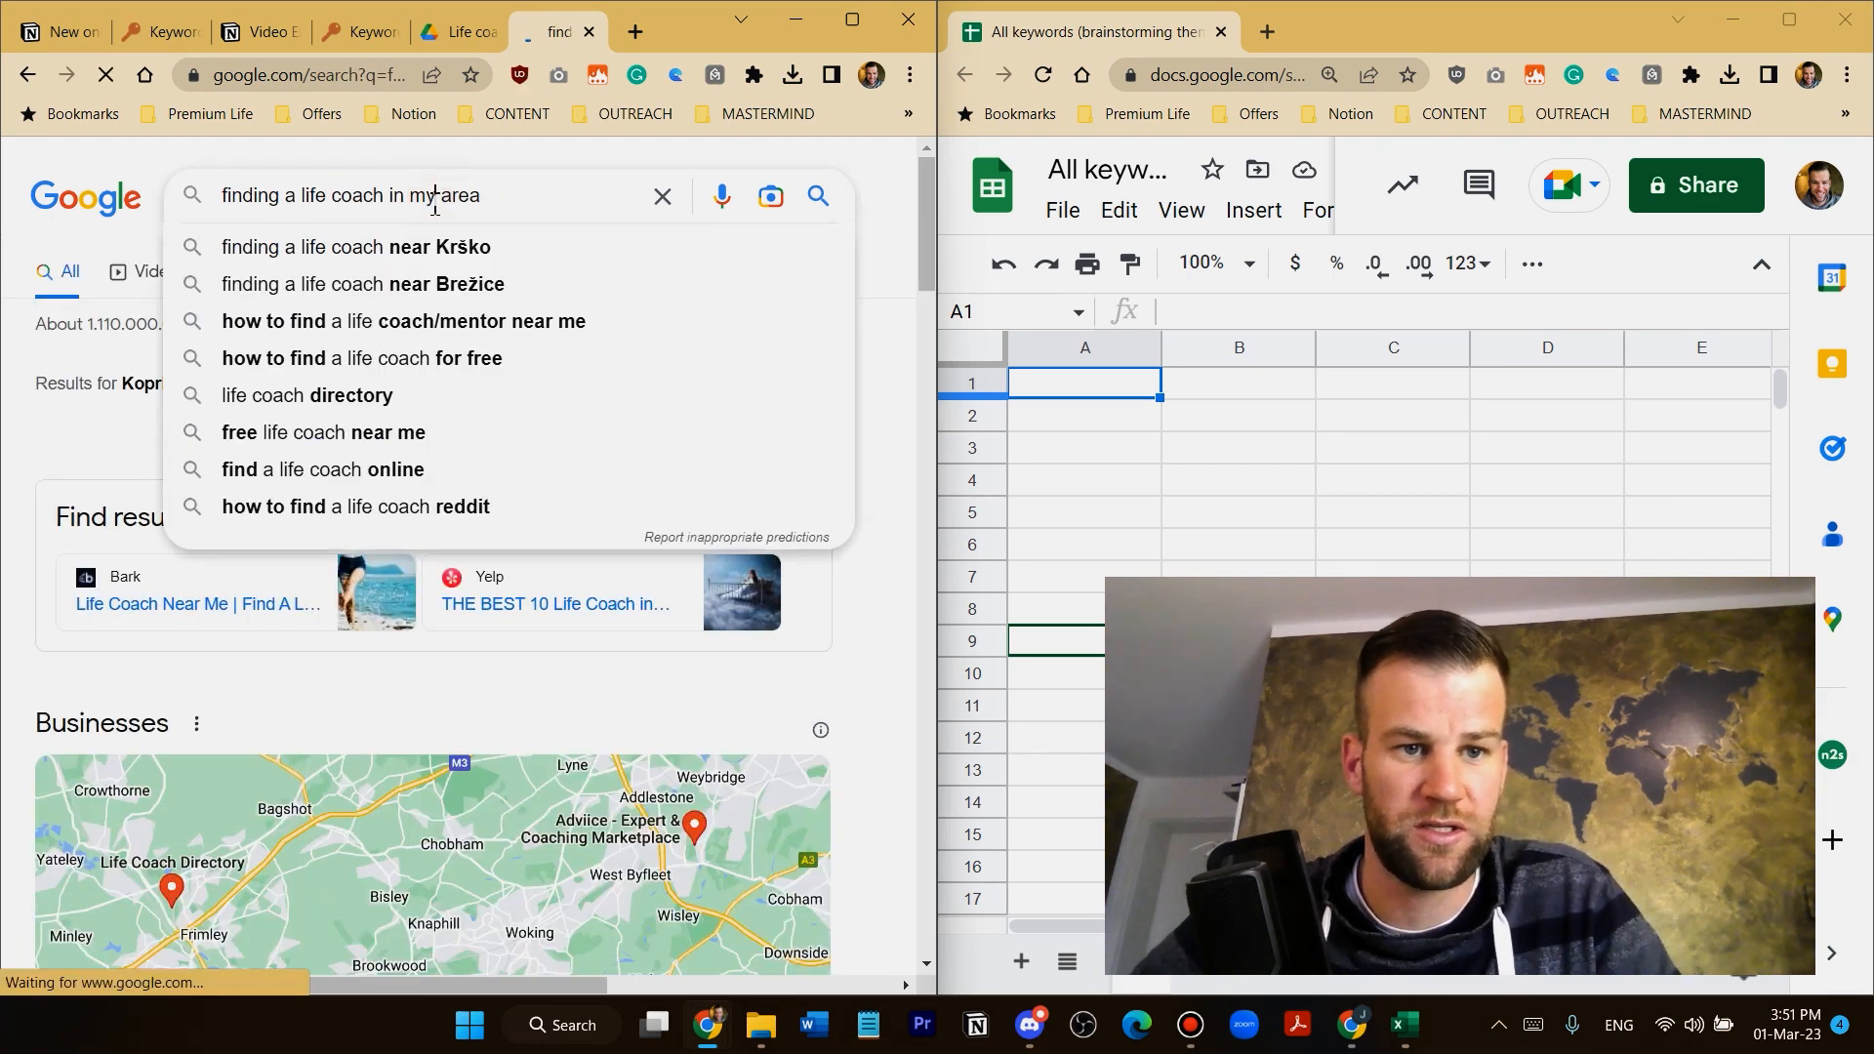
{"action": "key", "text": "ctrl+a"}
{"action": "key", "text": "ctrl+c"}
{"action": "left_click", "coordinate": [1095, 391]}
{"action": "key", "text": "ctrl+v"}
{"action": "left_click", "coordinate": [1096, 406]}
{"action": "left_click_drag", "start_coordinate": [1093, 389], "coordinate": [1084, 641]}
{"action": "left_click", "coordinate": [1083, 641]}
{"action": "left_click", "coordinate": [1083, 480]}
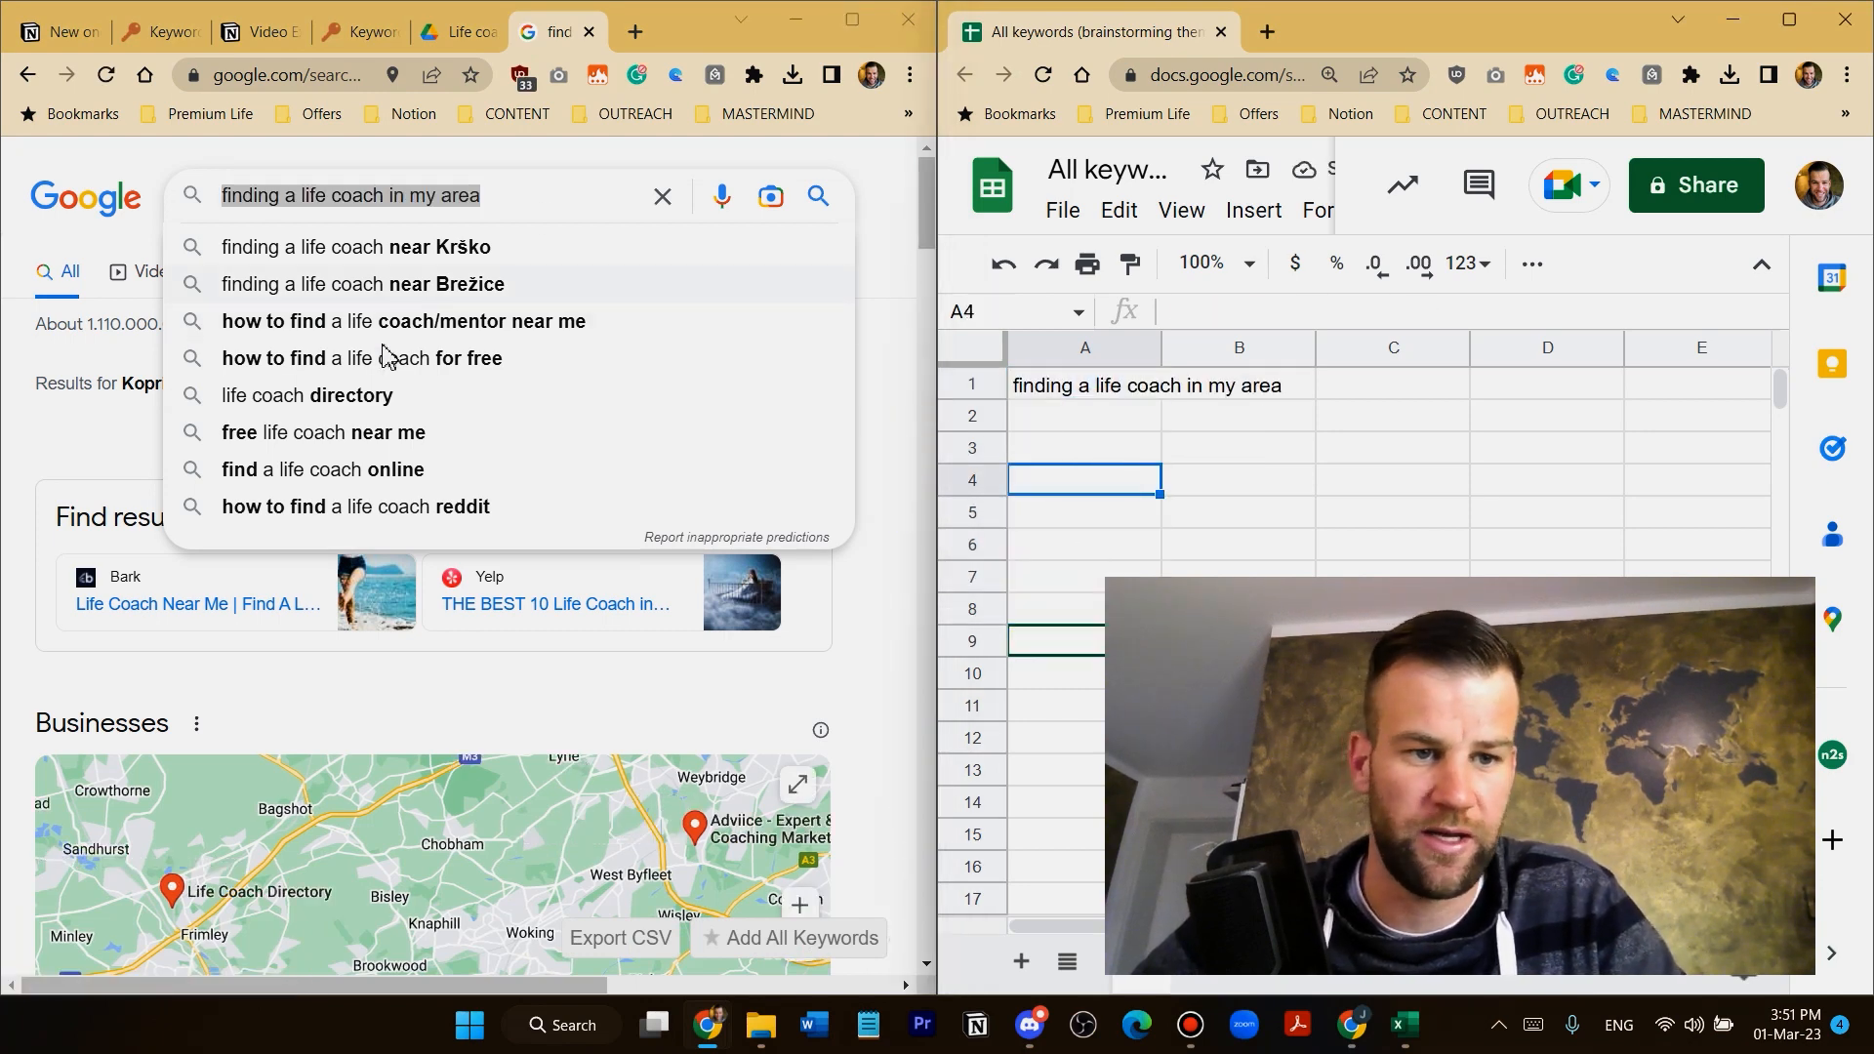
Add the keyword "how to find a life coach online" from the search suggestions to cell A2
{"action": "left_click", "coordinate": [515, 192]}
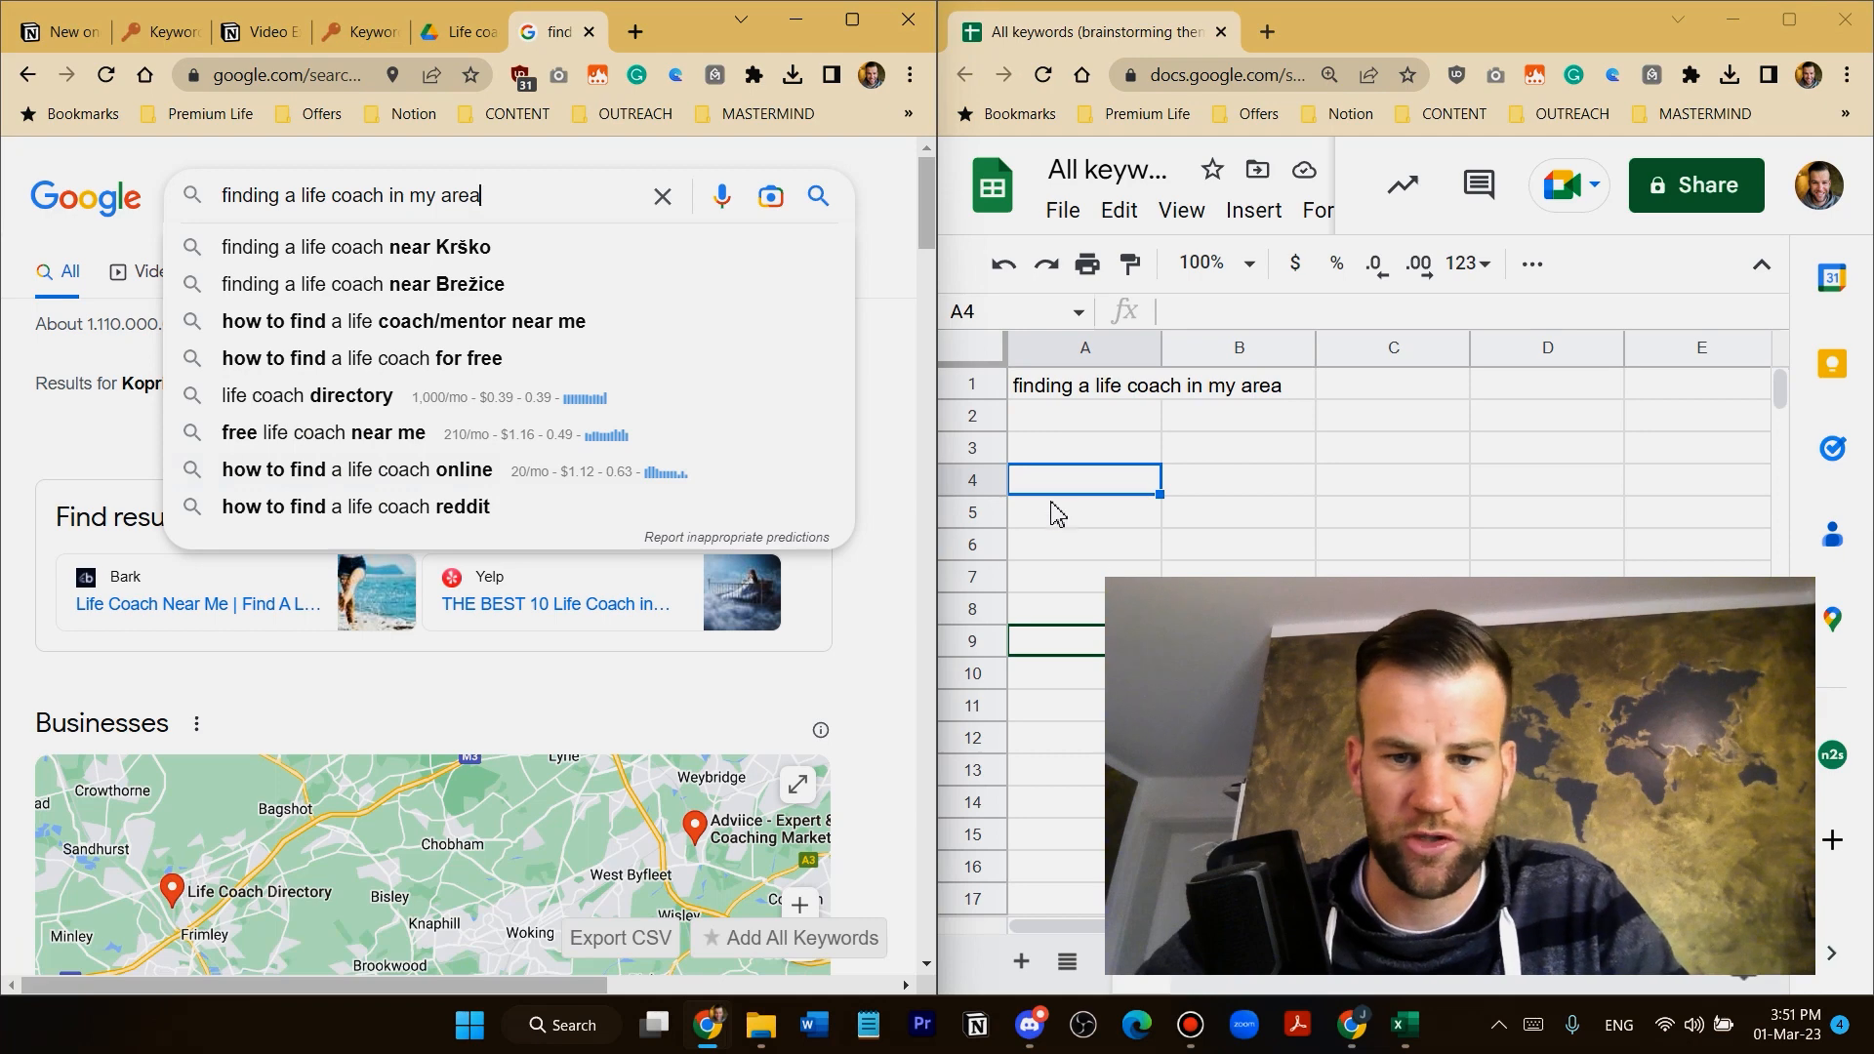
{"action": "left_click", "coordinate": [1080, 427]}
{"action": "type", "text": "how to f"}
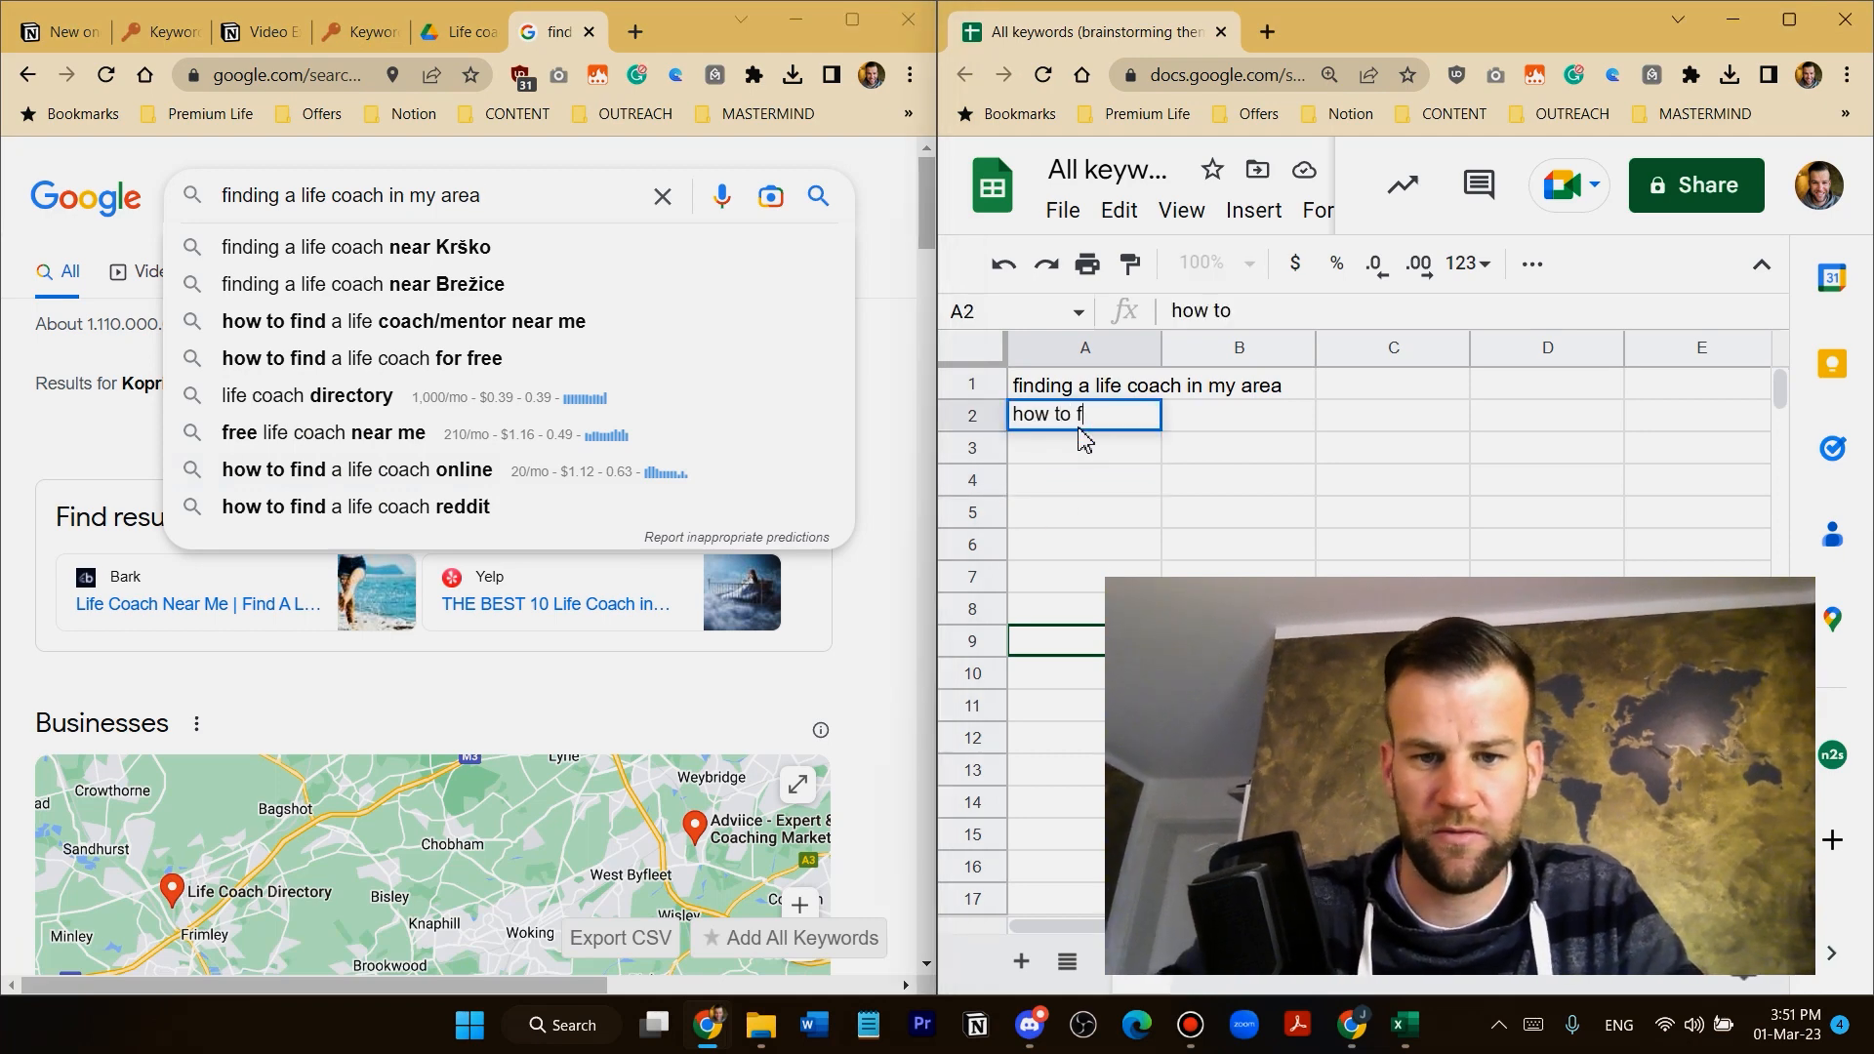
{"action": "type", "text": "ind a life coach online"}
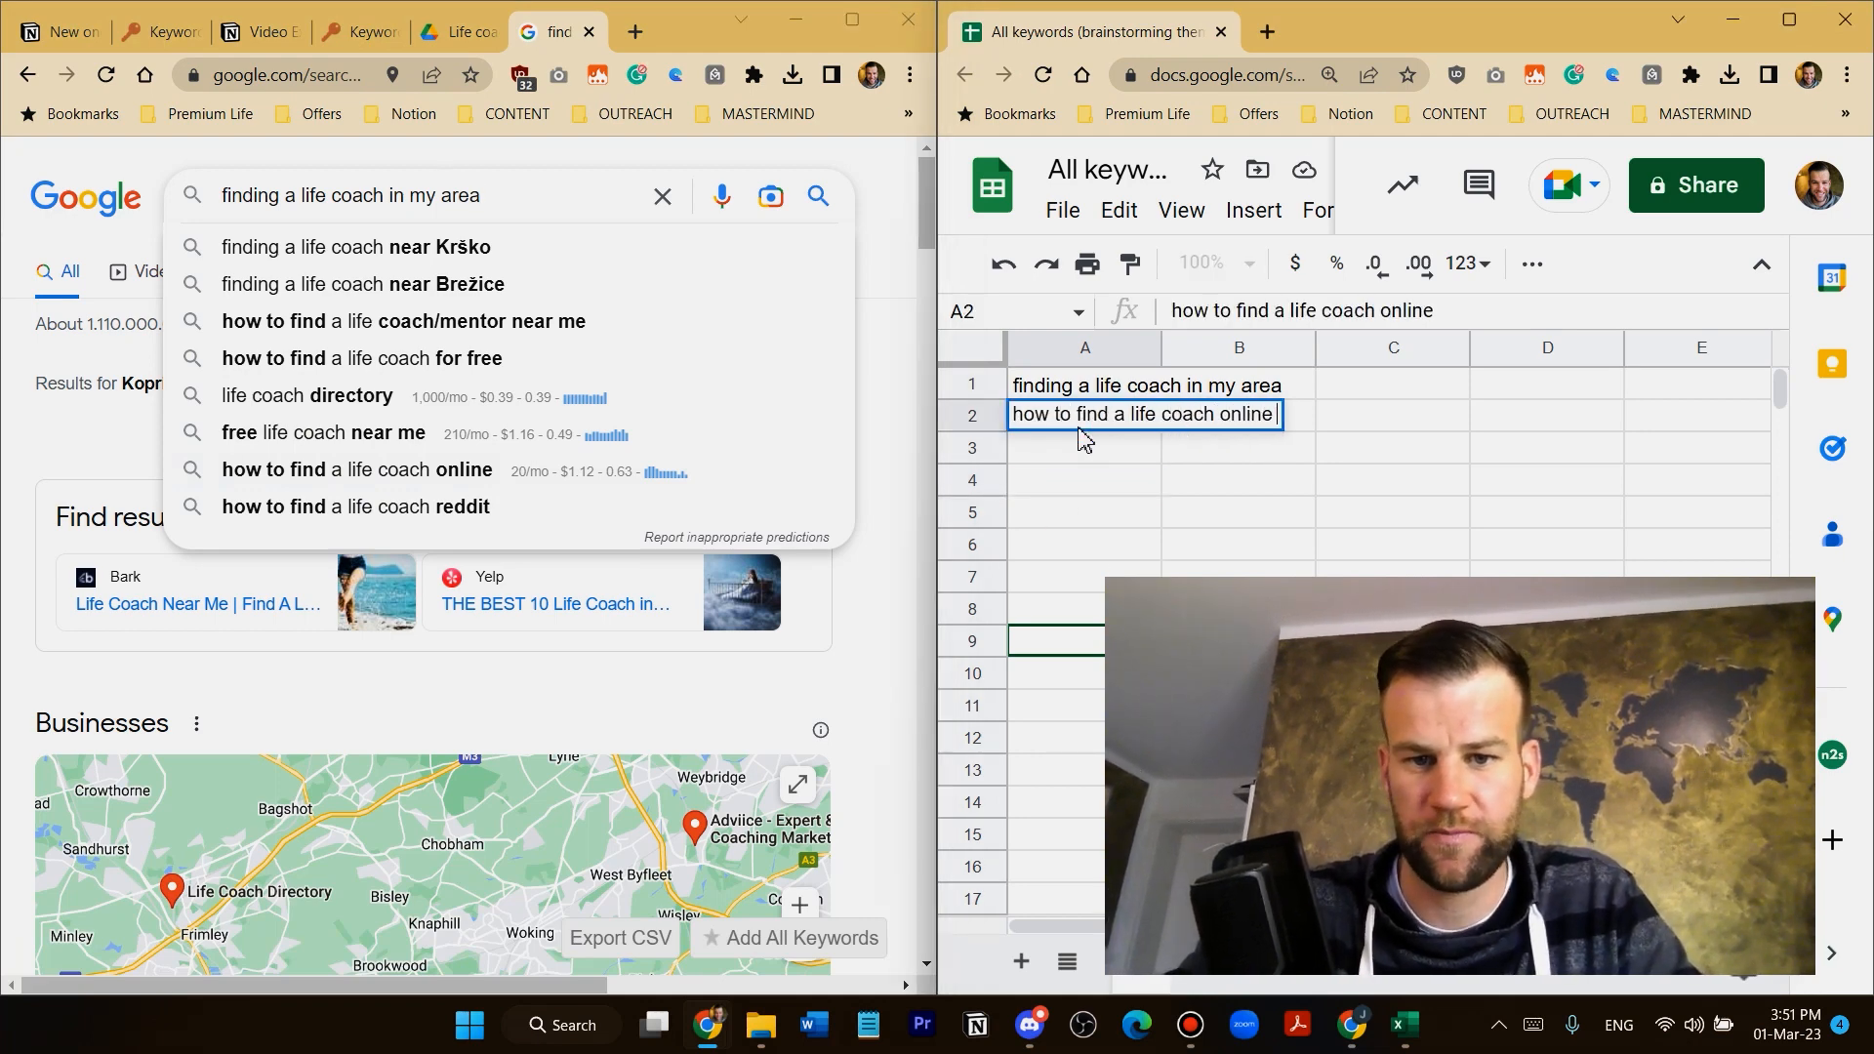
{"action": "key", "text": "Return"}
Search "how to find a life coach/mentor near me", then replace the query with "hire a life coach"
{"action": "left_click", "coordinate": [403, 321]}
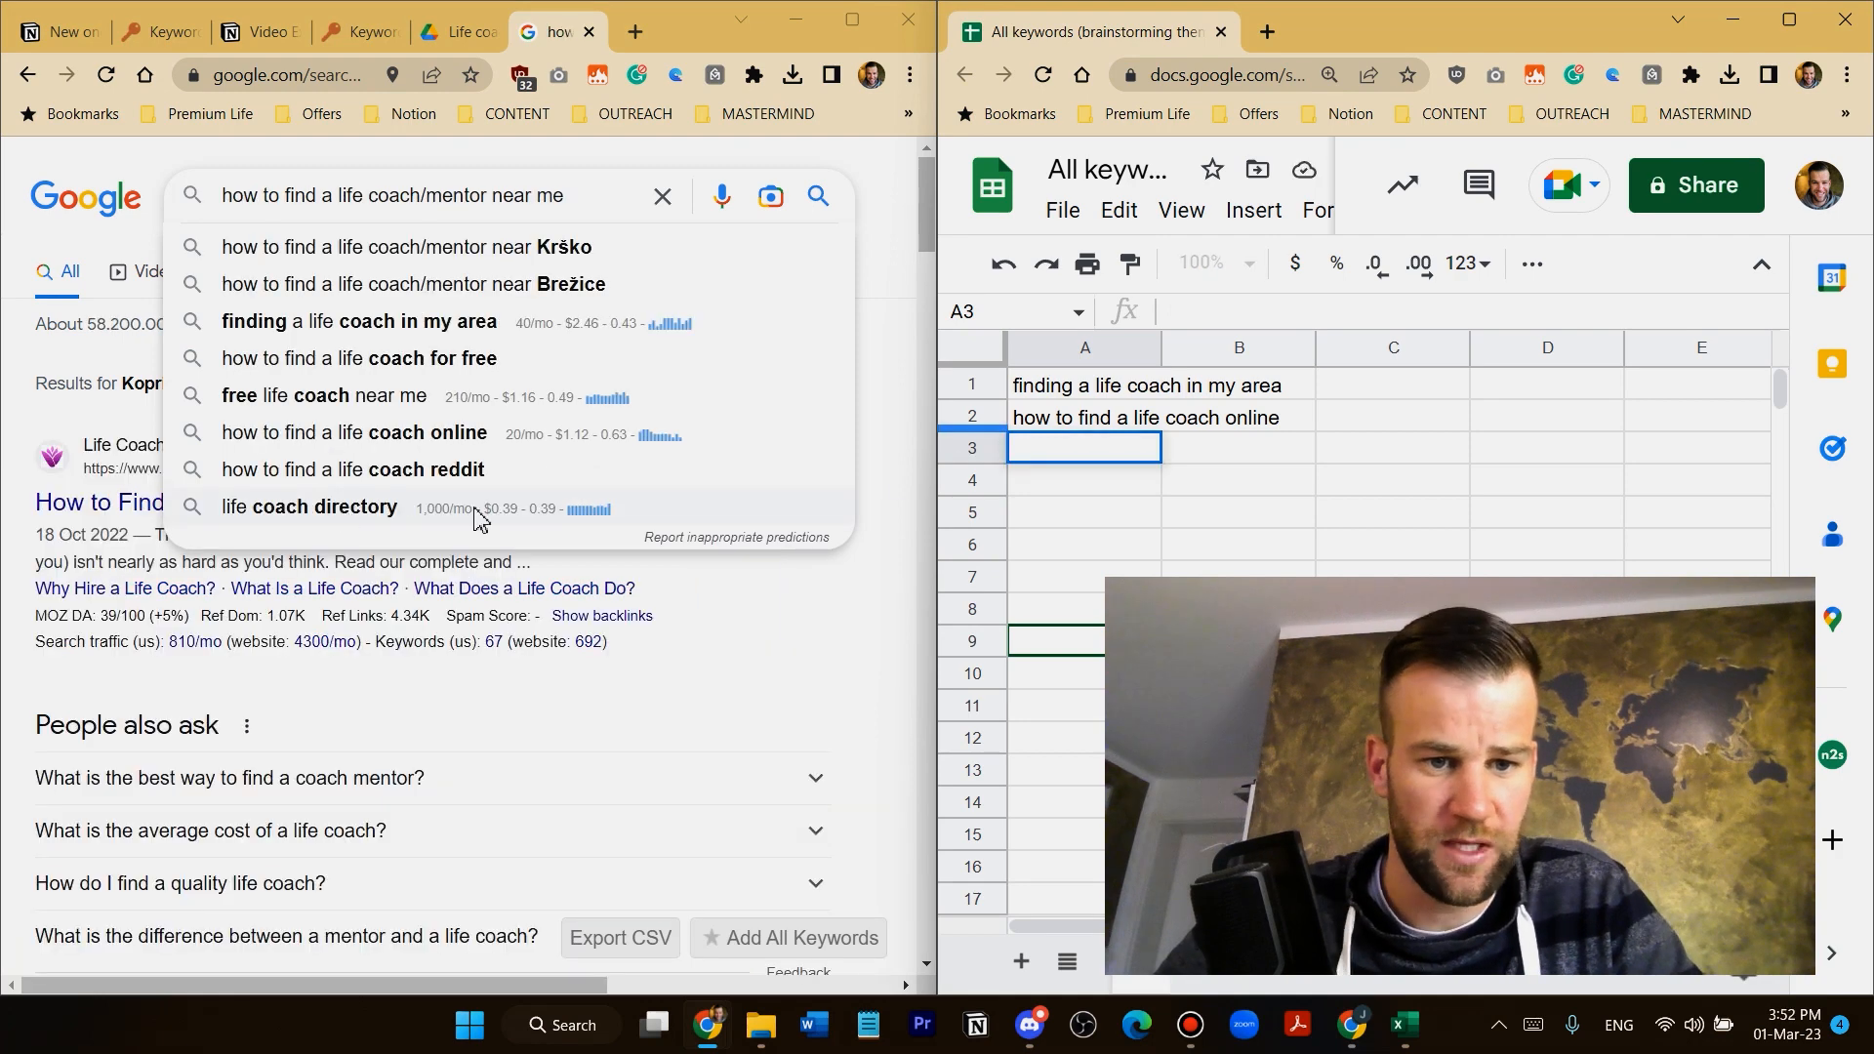
{"action": "left_click", "coordinate": [656, 196]}
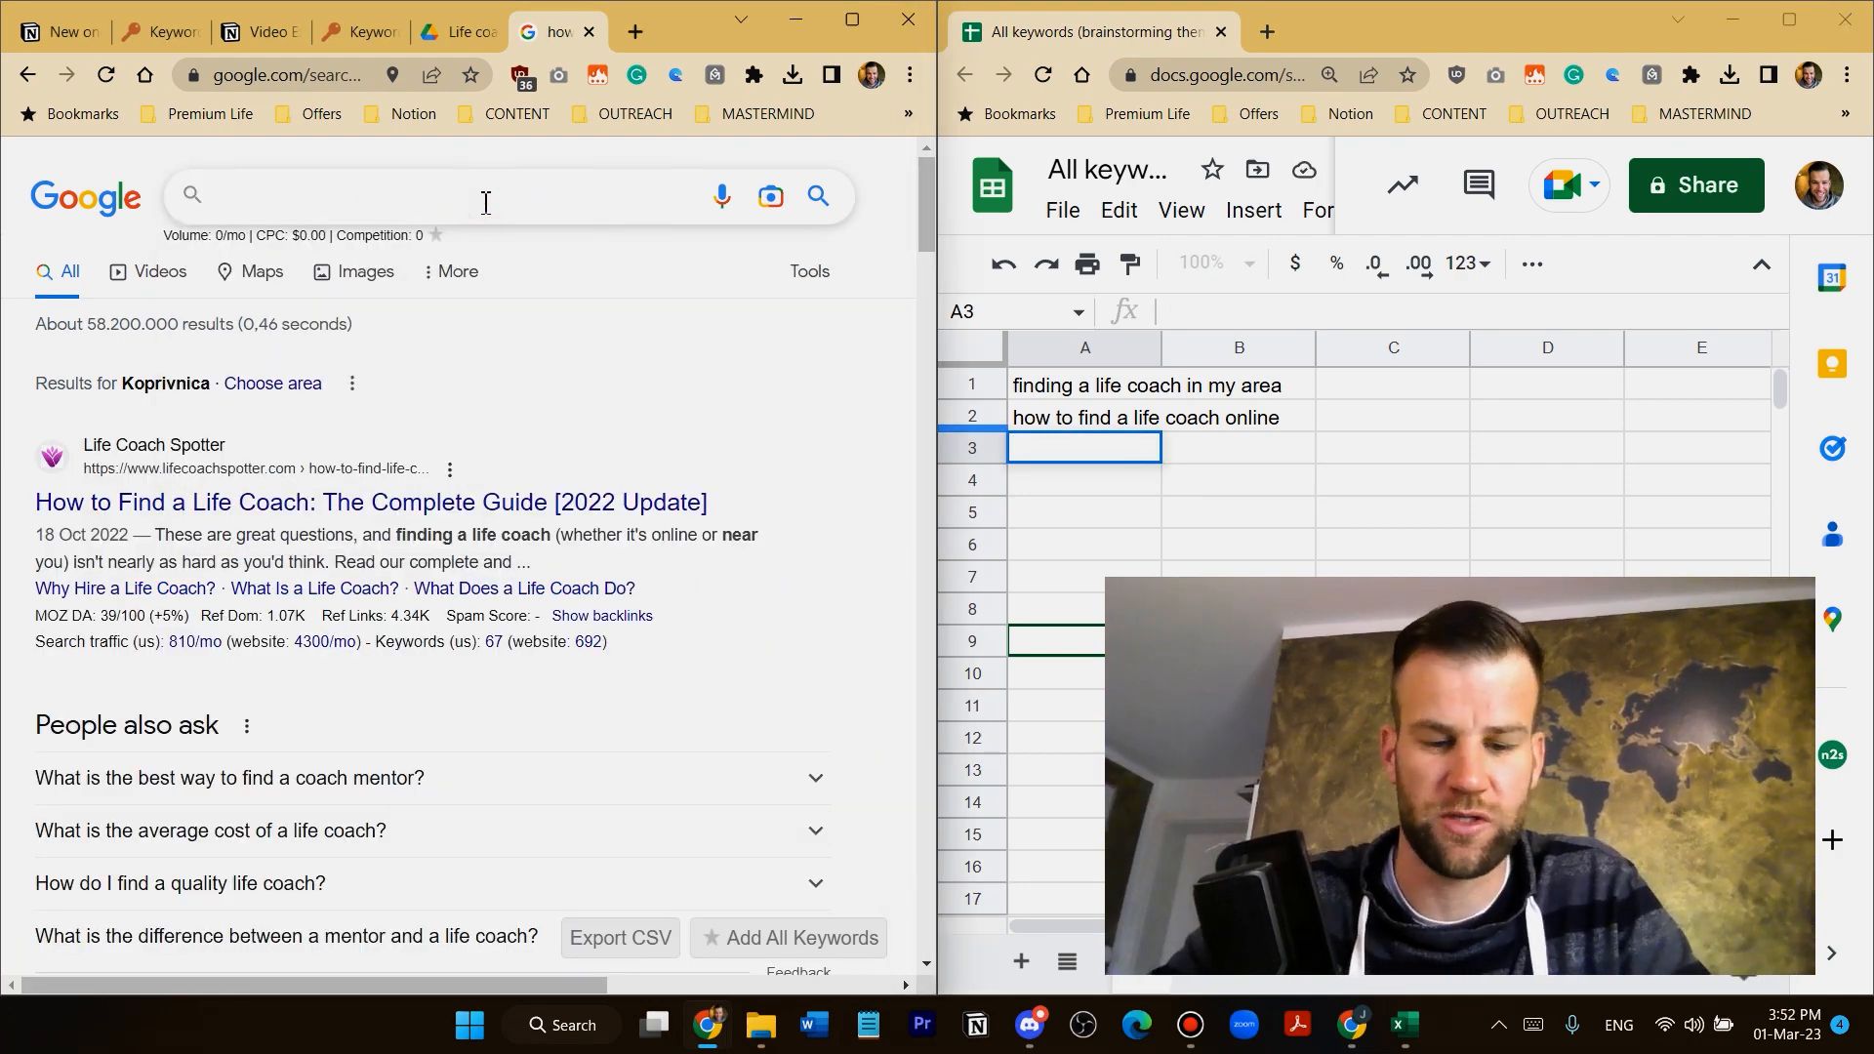
{"action": "type", "text": "hire a life"}
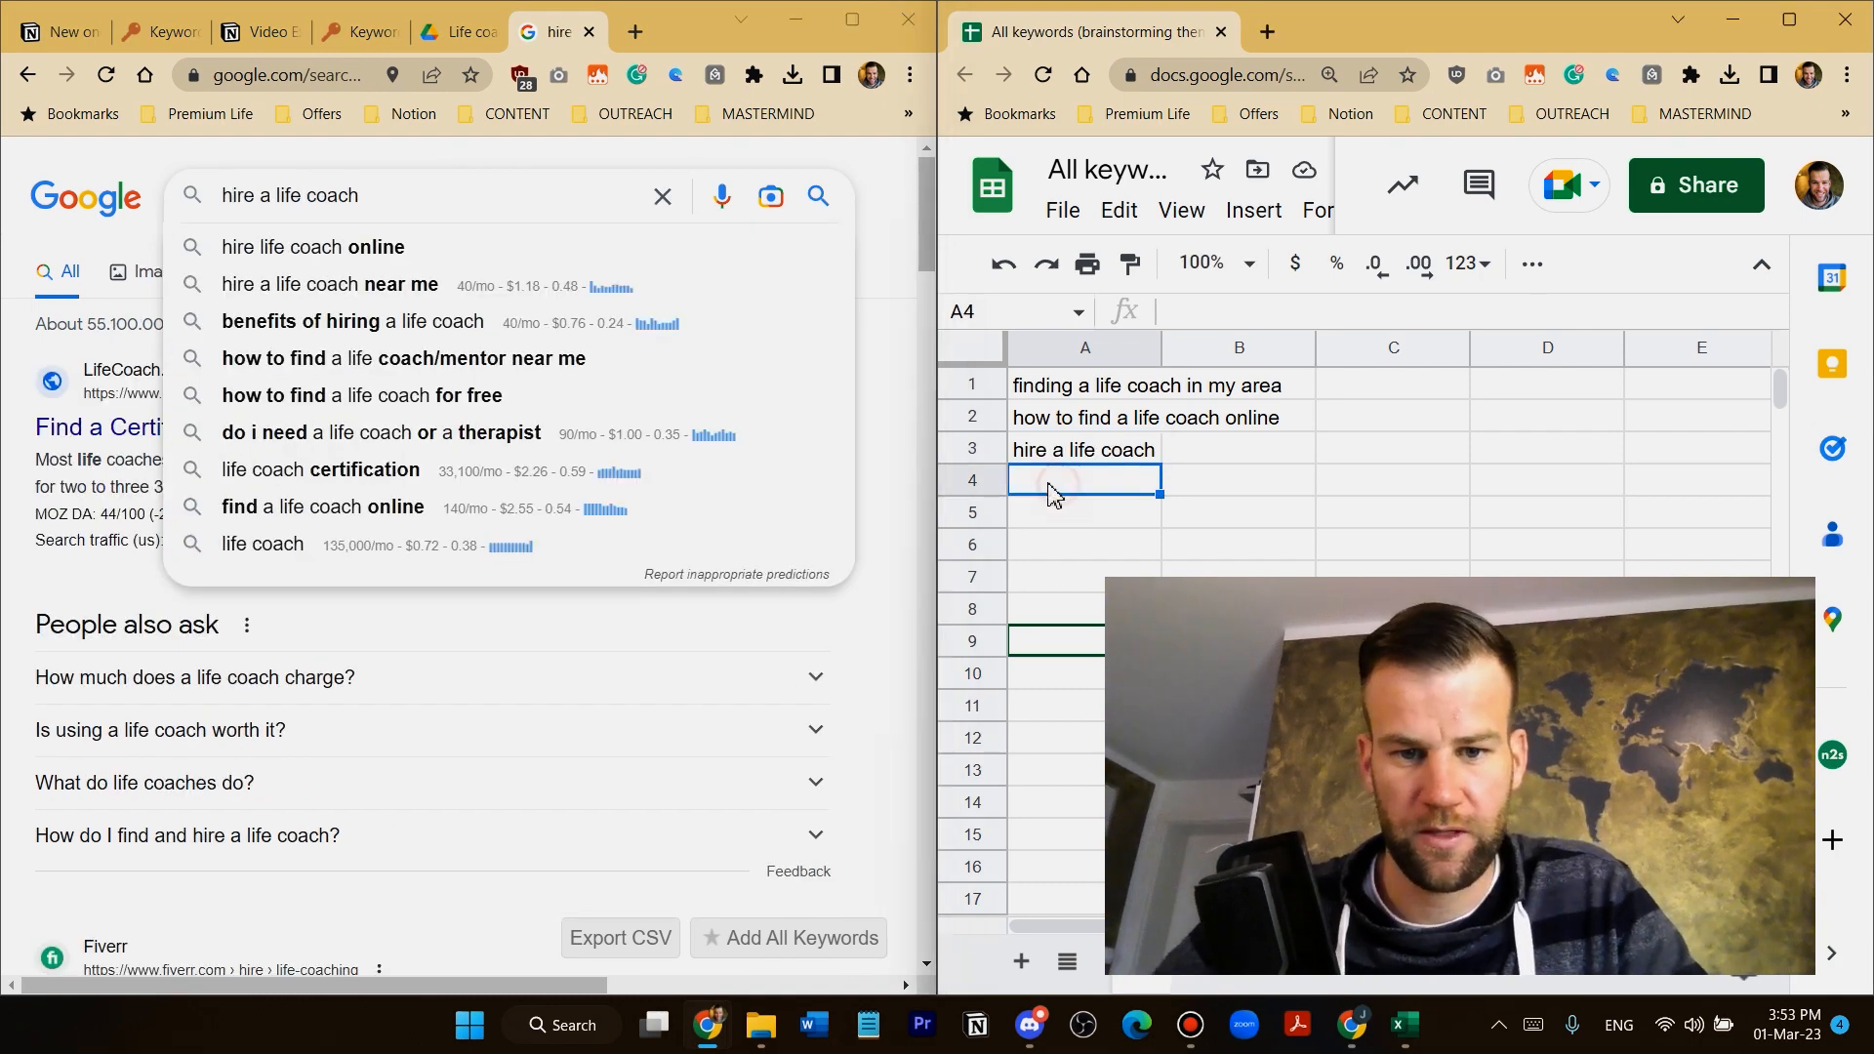
Add the keyword "hire a life coach near me" to cell A4 of the spreadsheet
{"action": "type", "text": "hire a l"}
{"action": "type", "text": "iea"}
{"action": "type", "text": " coach near me"}
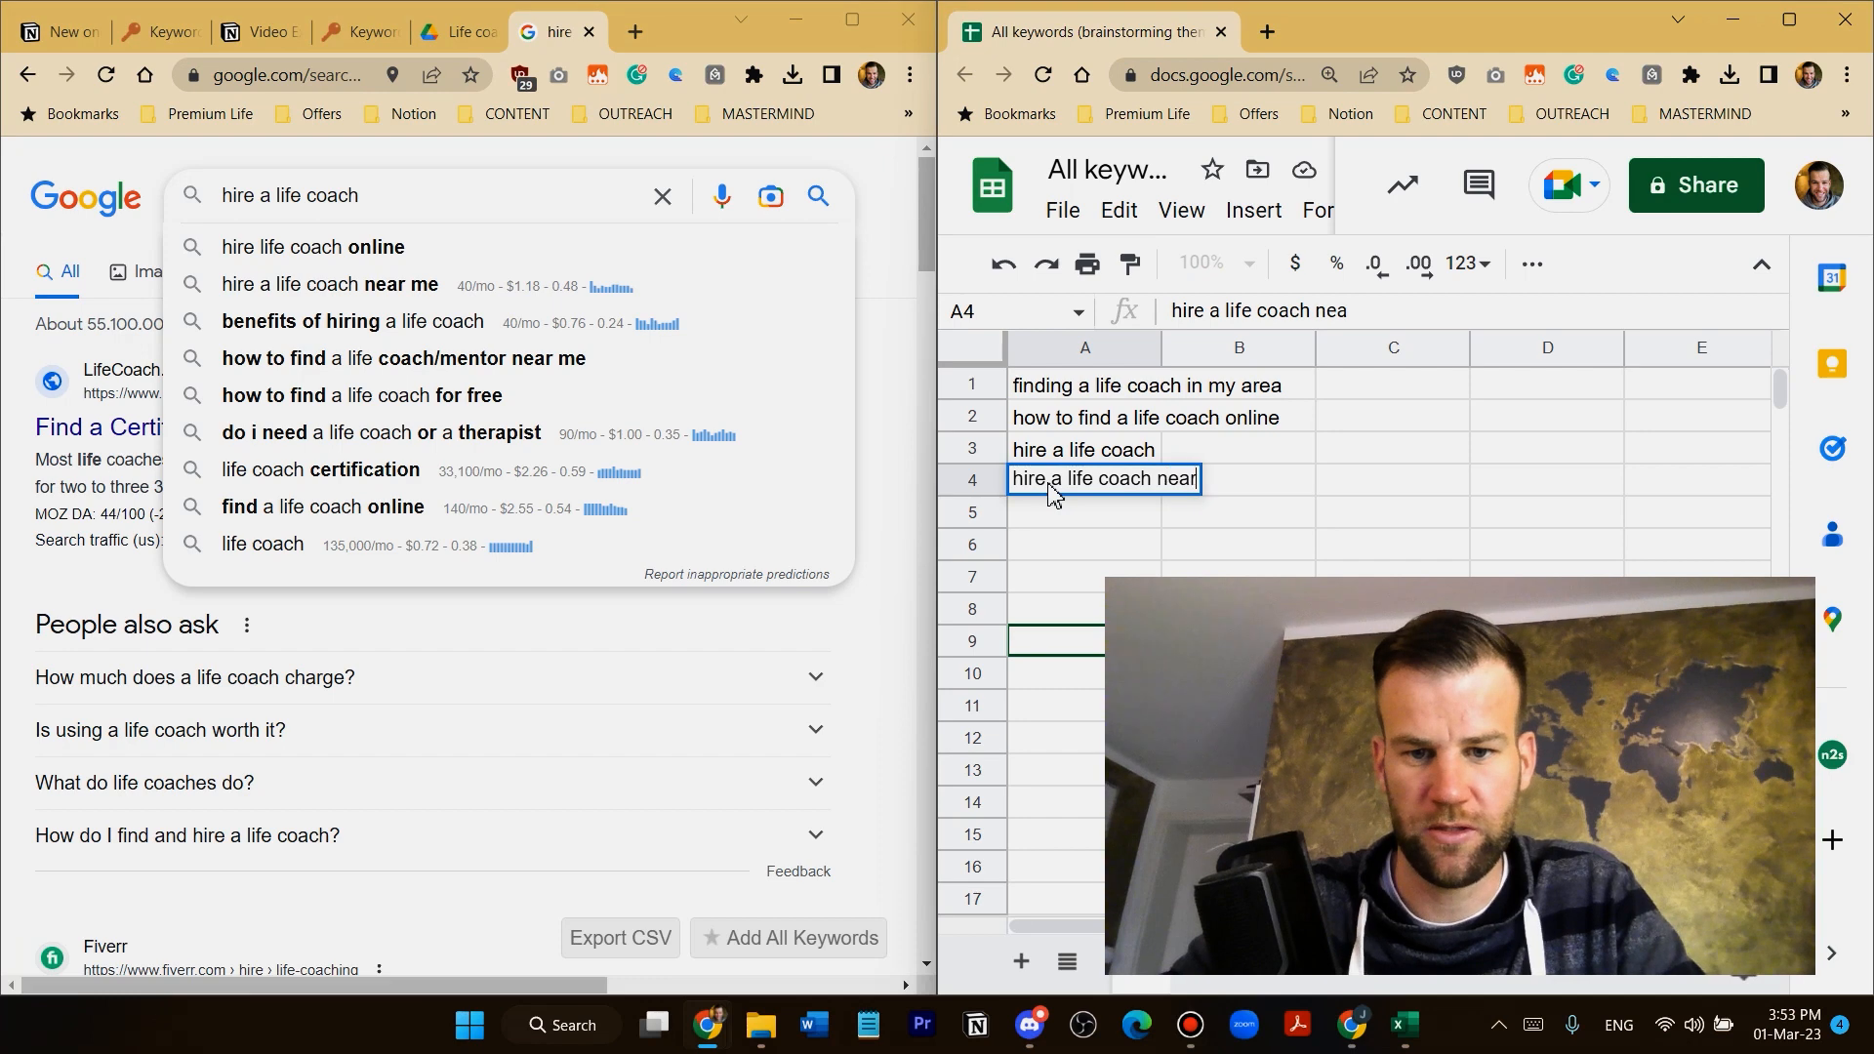
{"action": "key", "text": "Return"}
{"action": "left_click", "coordinate": [1094, 491]}
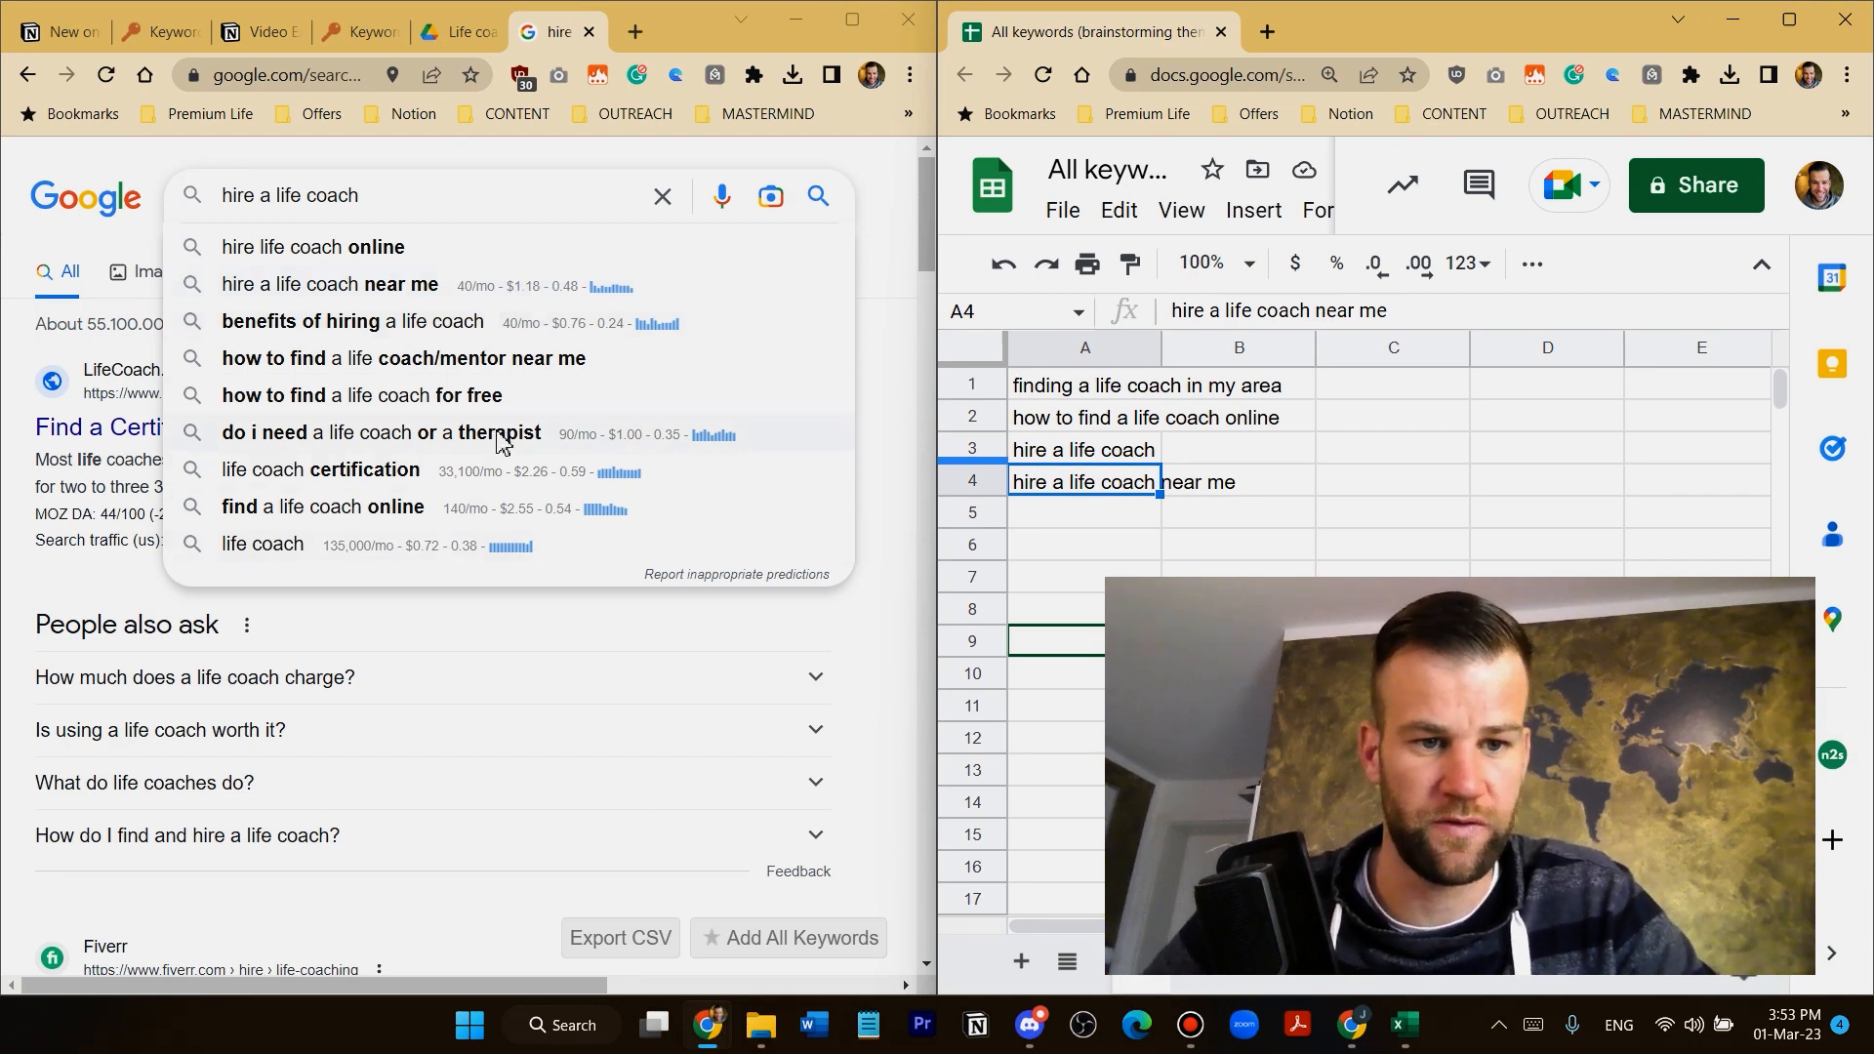
Add the keyword "benefits of hiring a life caoch" to cell A5 of the spreadsheet
{"action": "left_click", "coordinate": [1076, 523]}
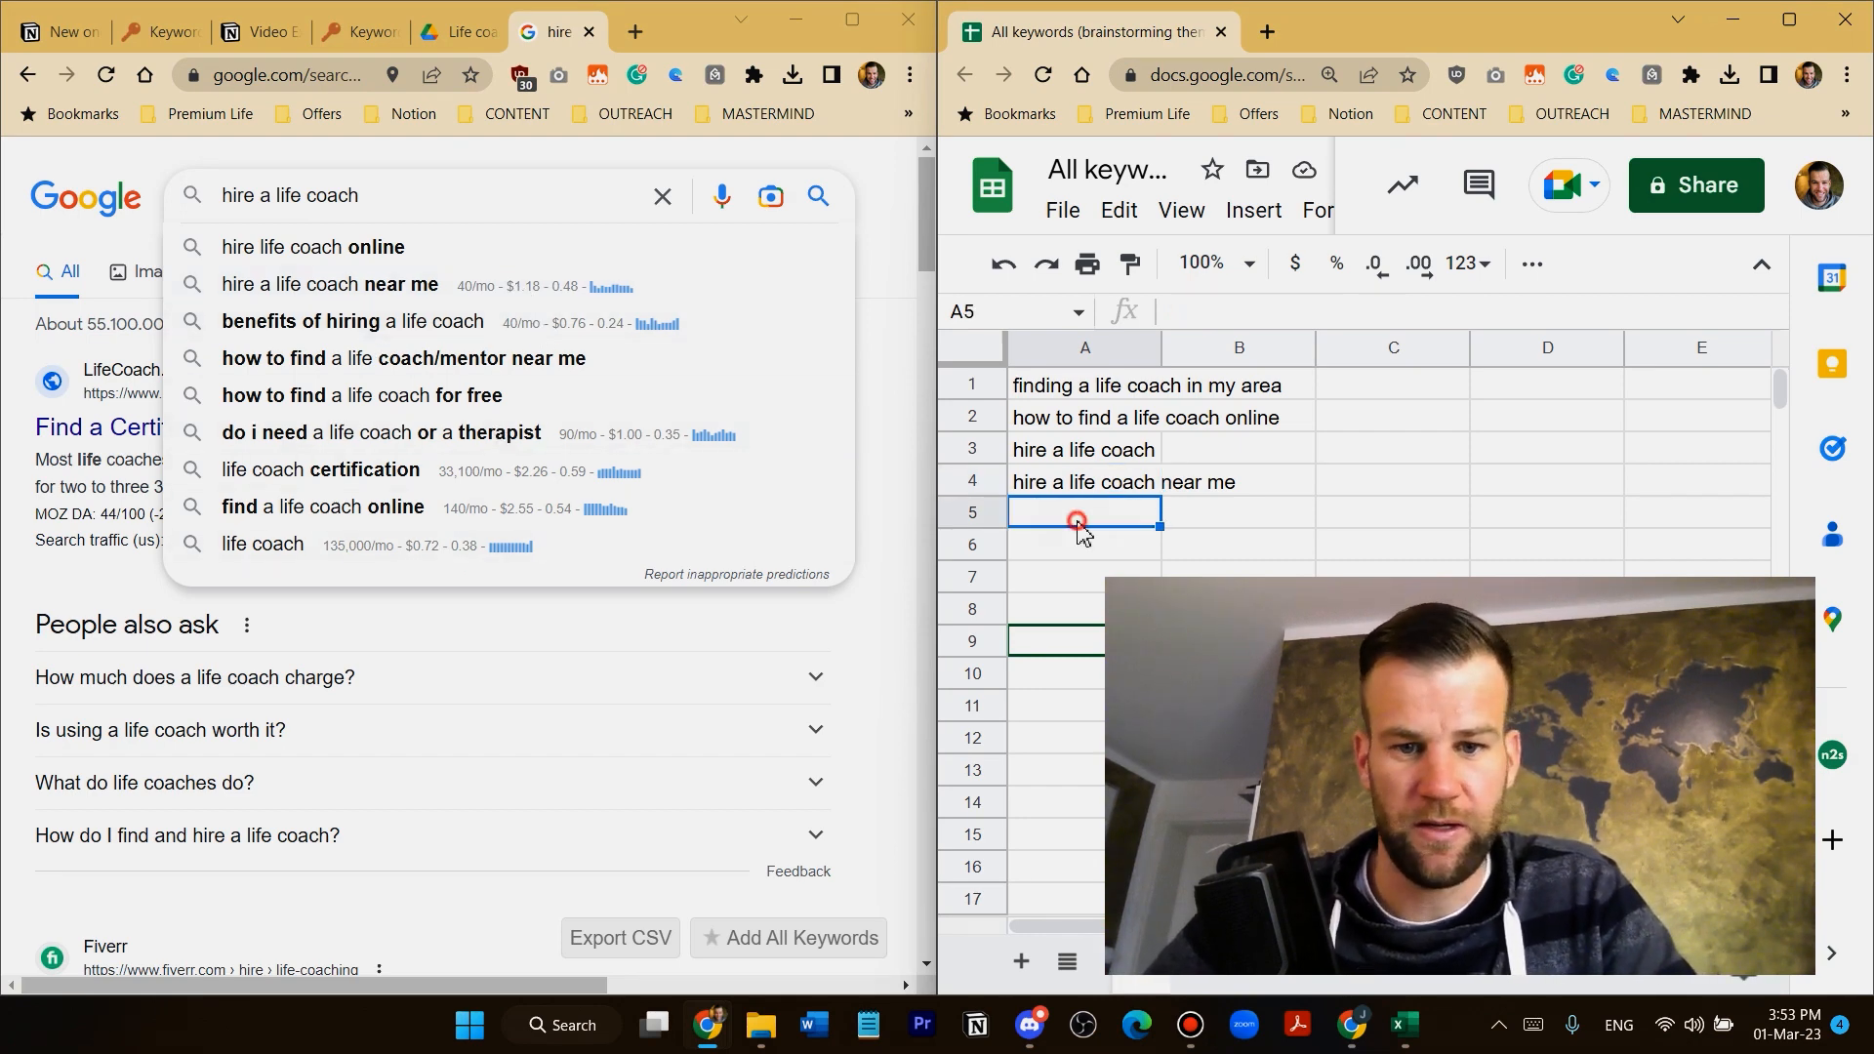
{"action": "type", "text": "benefits of"}
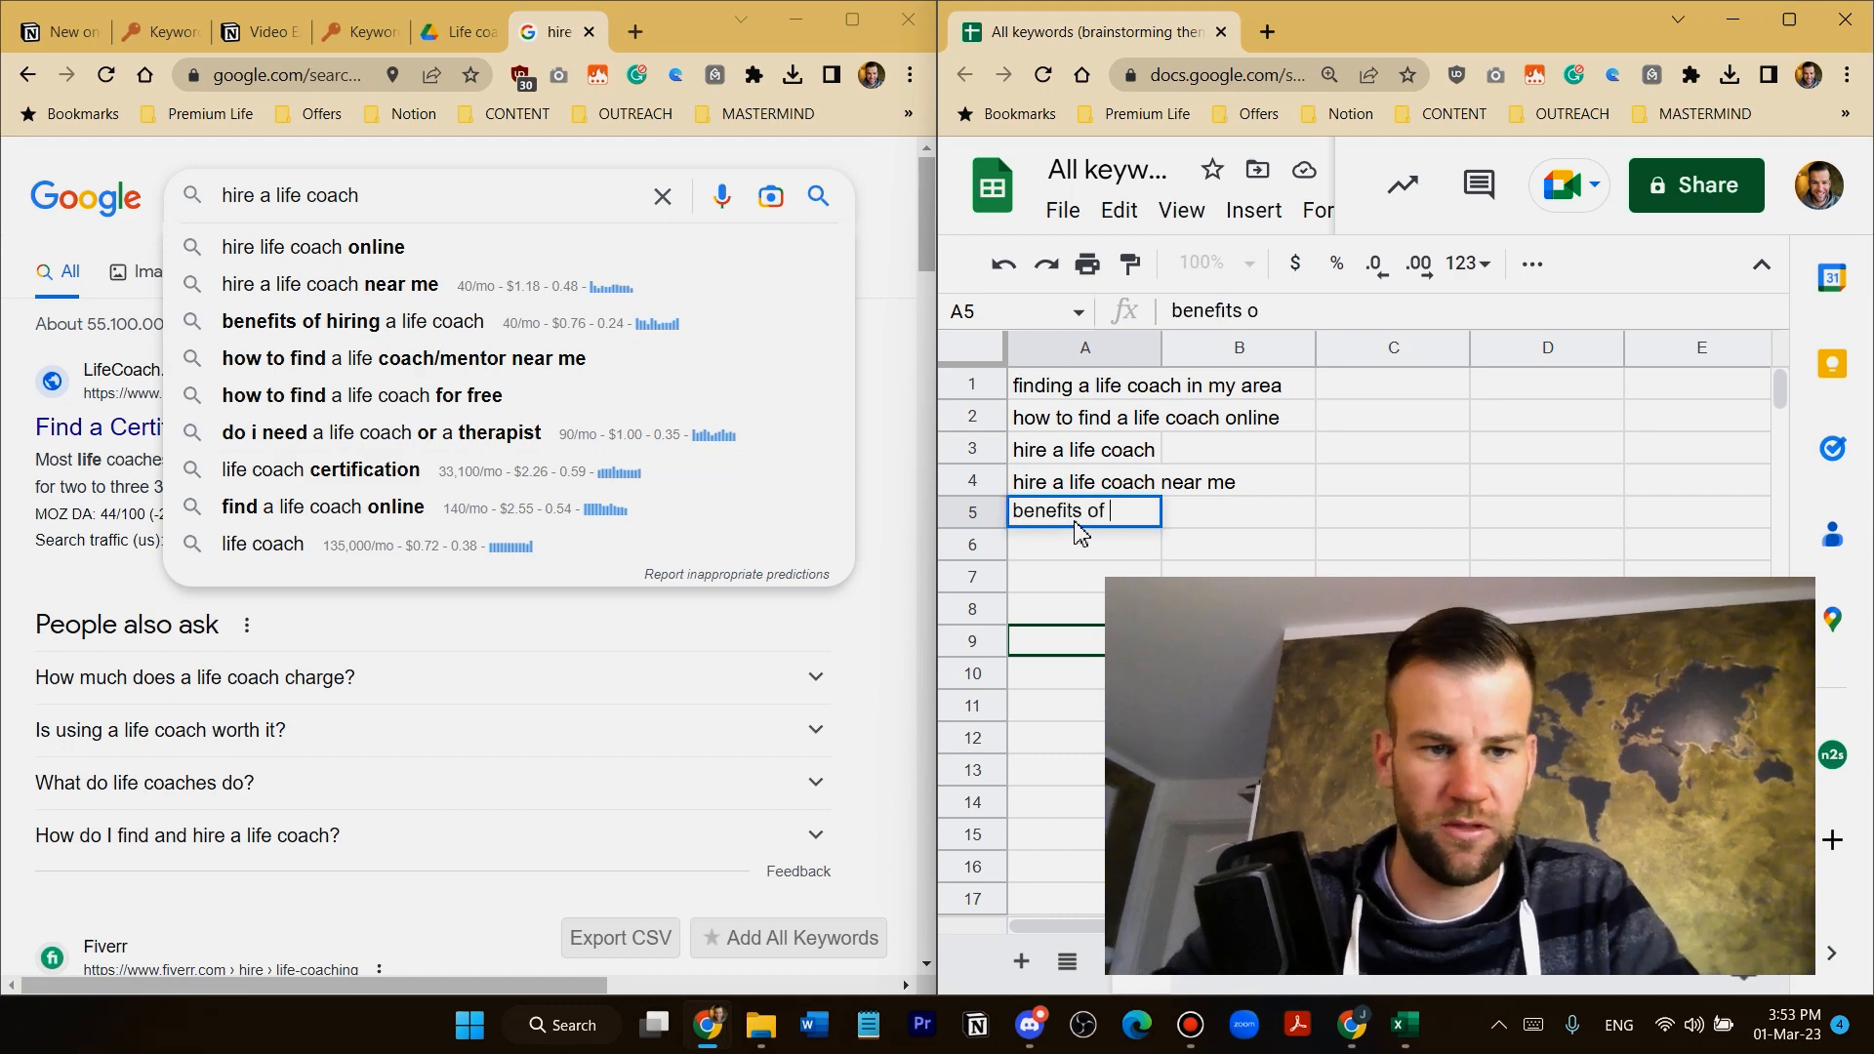
{"action": "type", "text": " hiring a life caoch"}
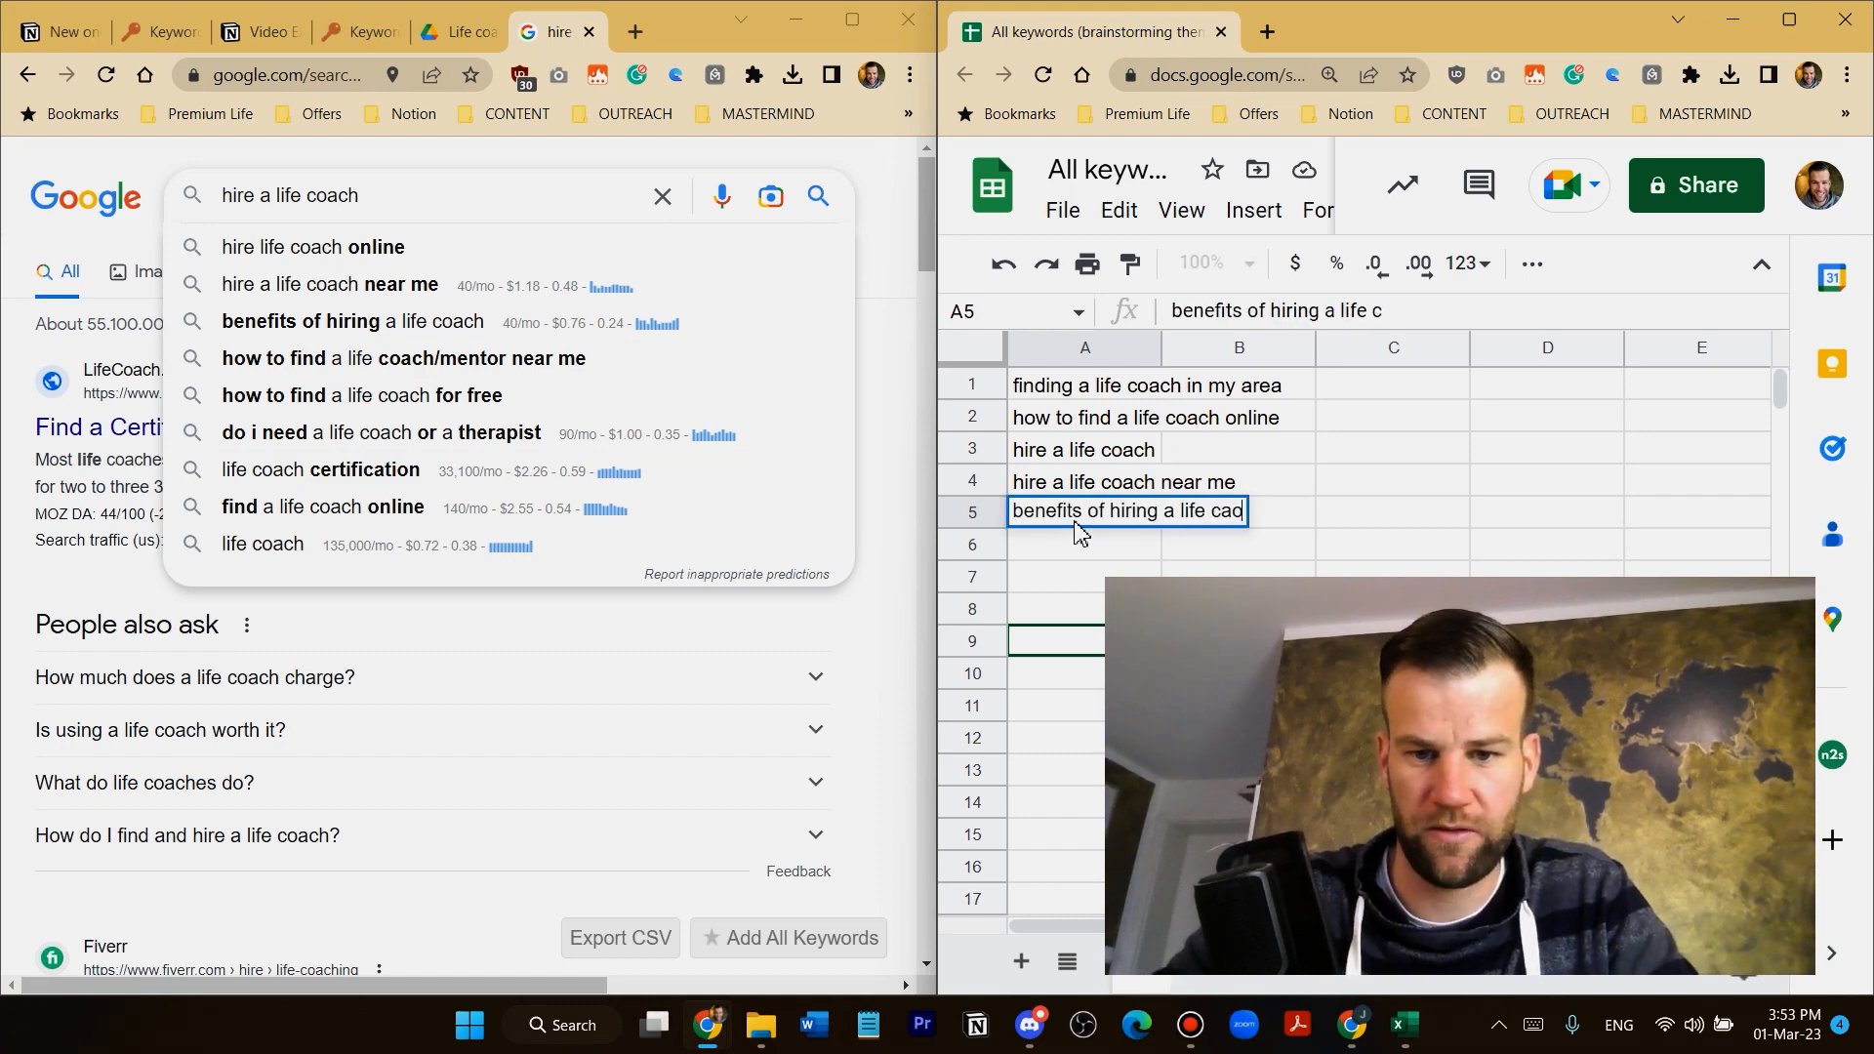
{"action": "key", "text": "Return"}
Add the keyword "do I need a life coach or therapist" to cell A6 of the spreadsheet
{"action": "scroll", "coordinate": [1083, 517], "scroll_direction": "down", "scroll_amount": 2}
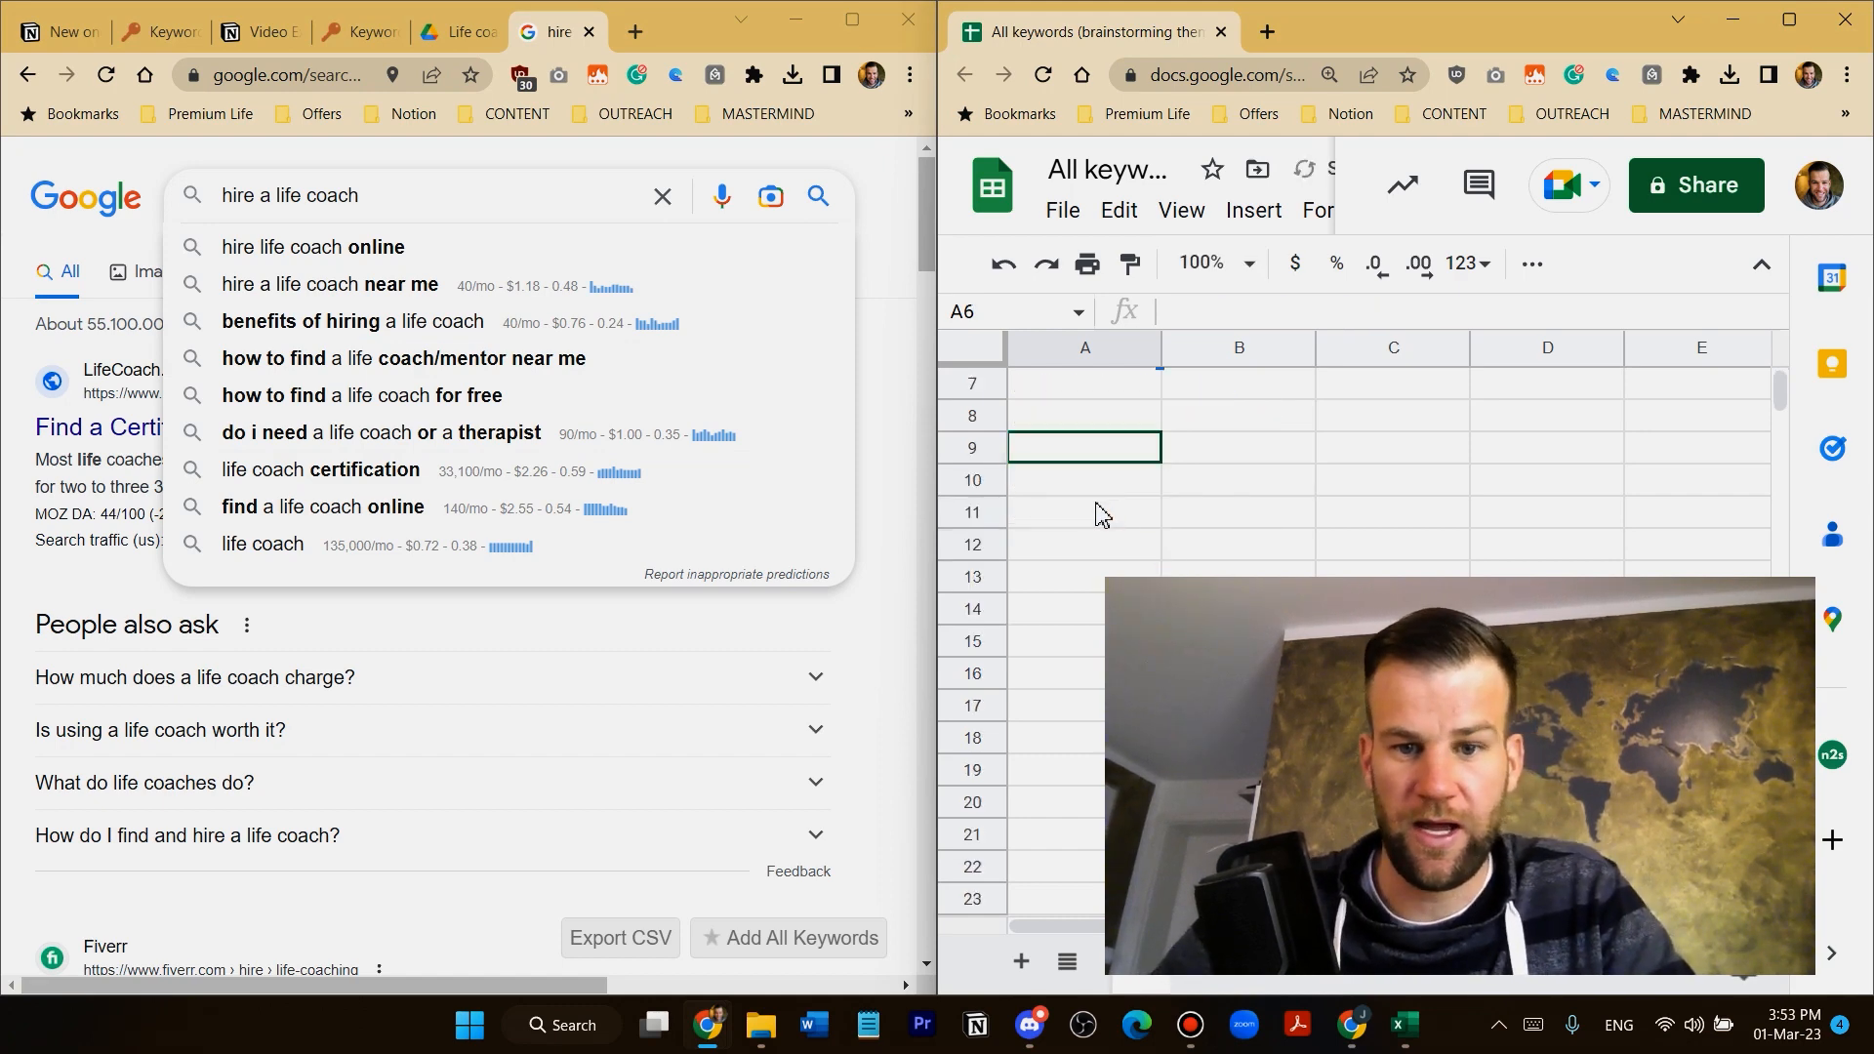
{"action": "scroll", "coordinate": [1079, 478], "scroll_direction": "up", "scroll_amount": 1}
{"action": "left_click", "coordinate": [1074, 451]}
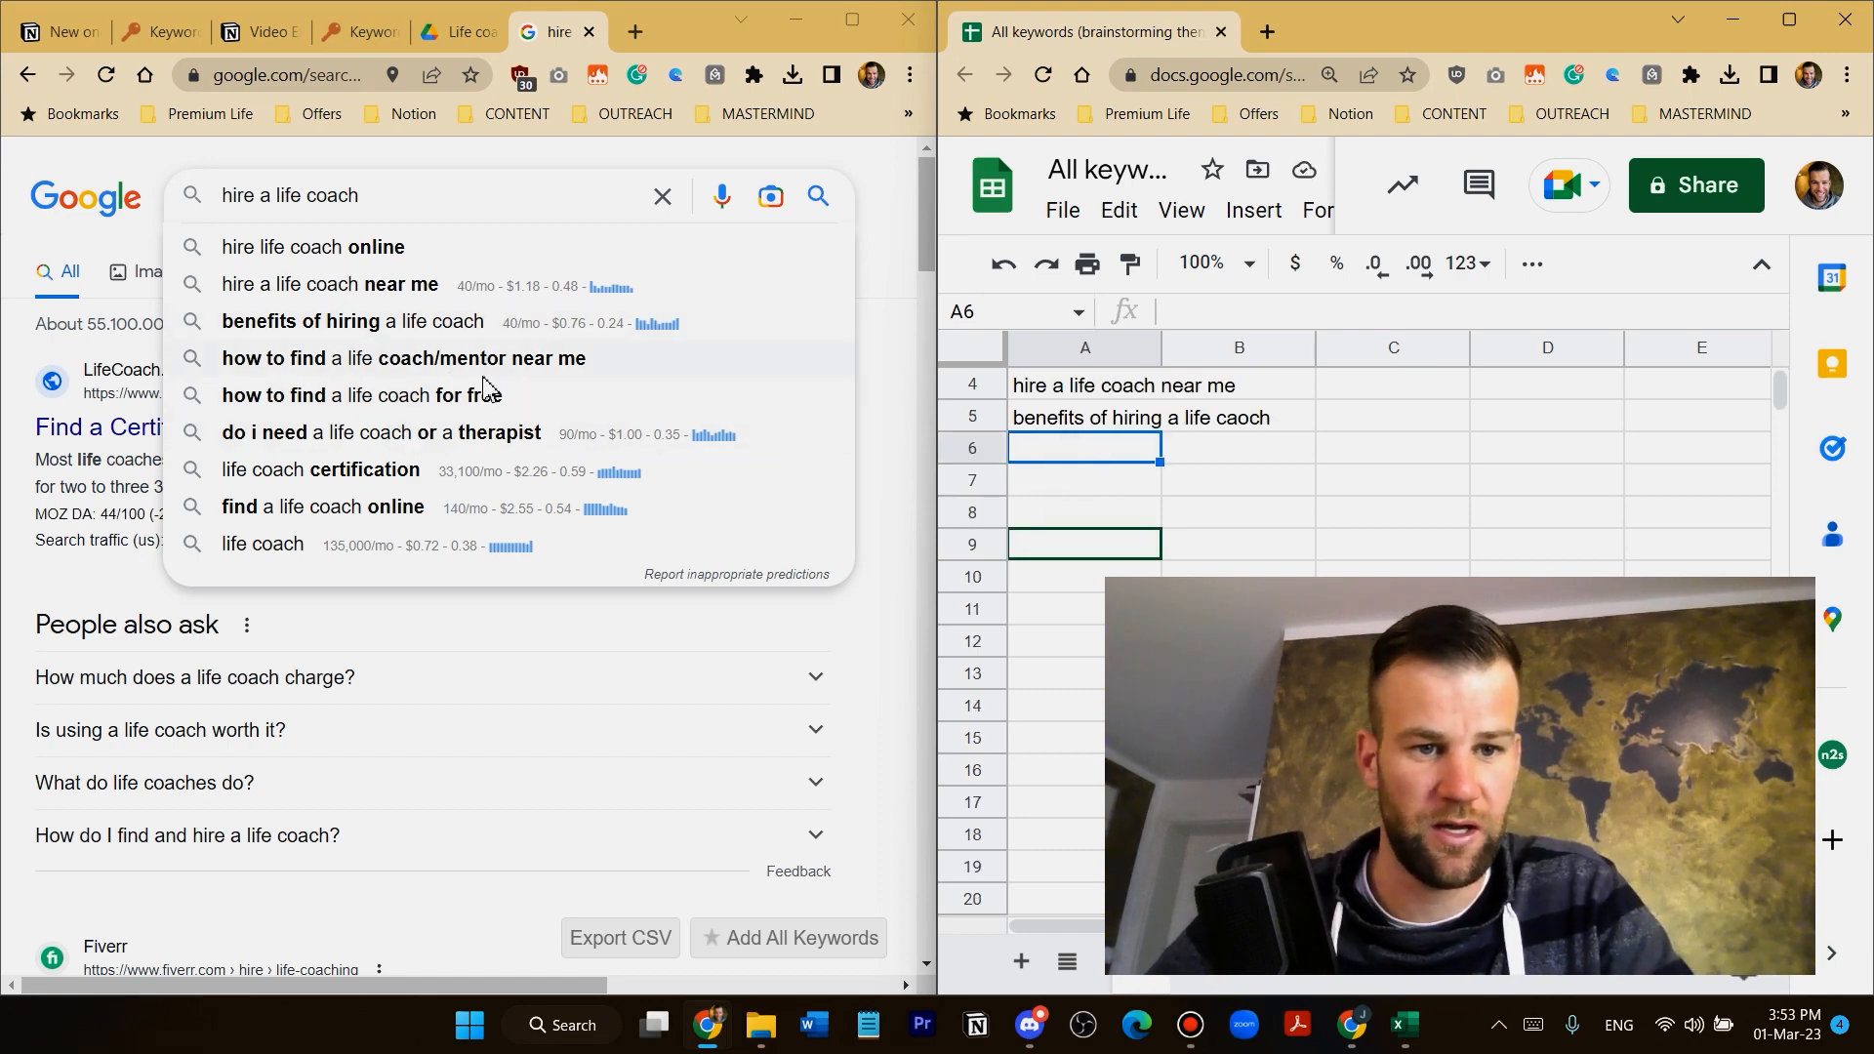
{"action": "left_click", "coordinate": [1101, 488]}
{"action": "left_click", "coordinate": [1106, 452]}
{"action": "type", "text": "do"}
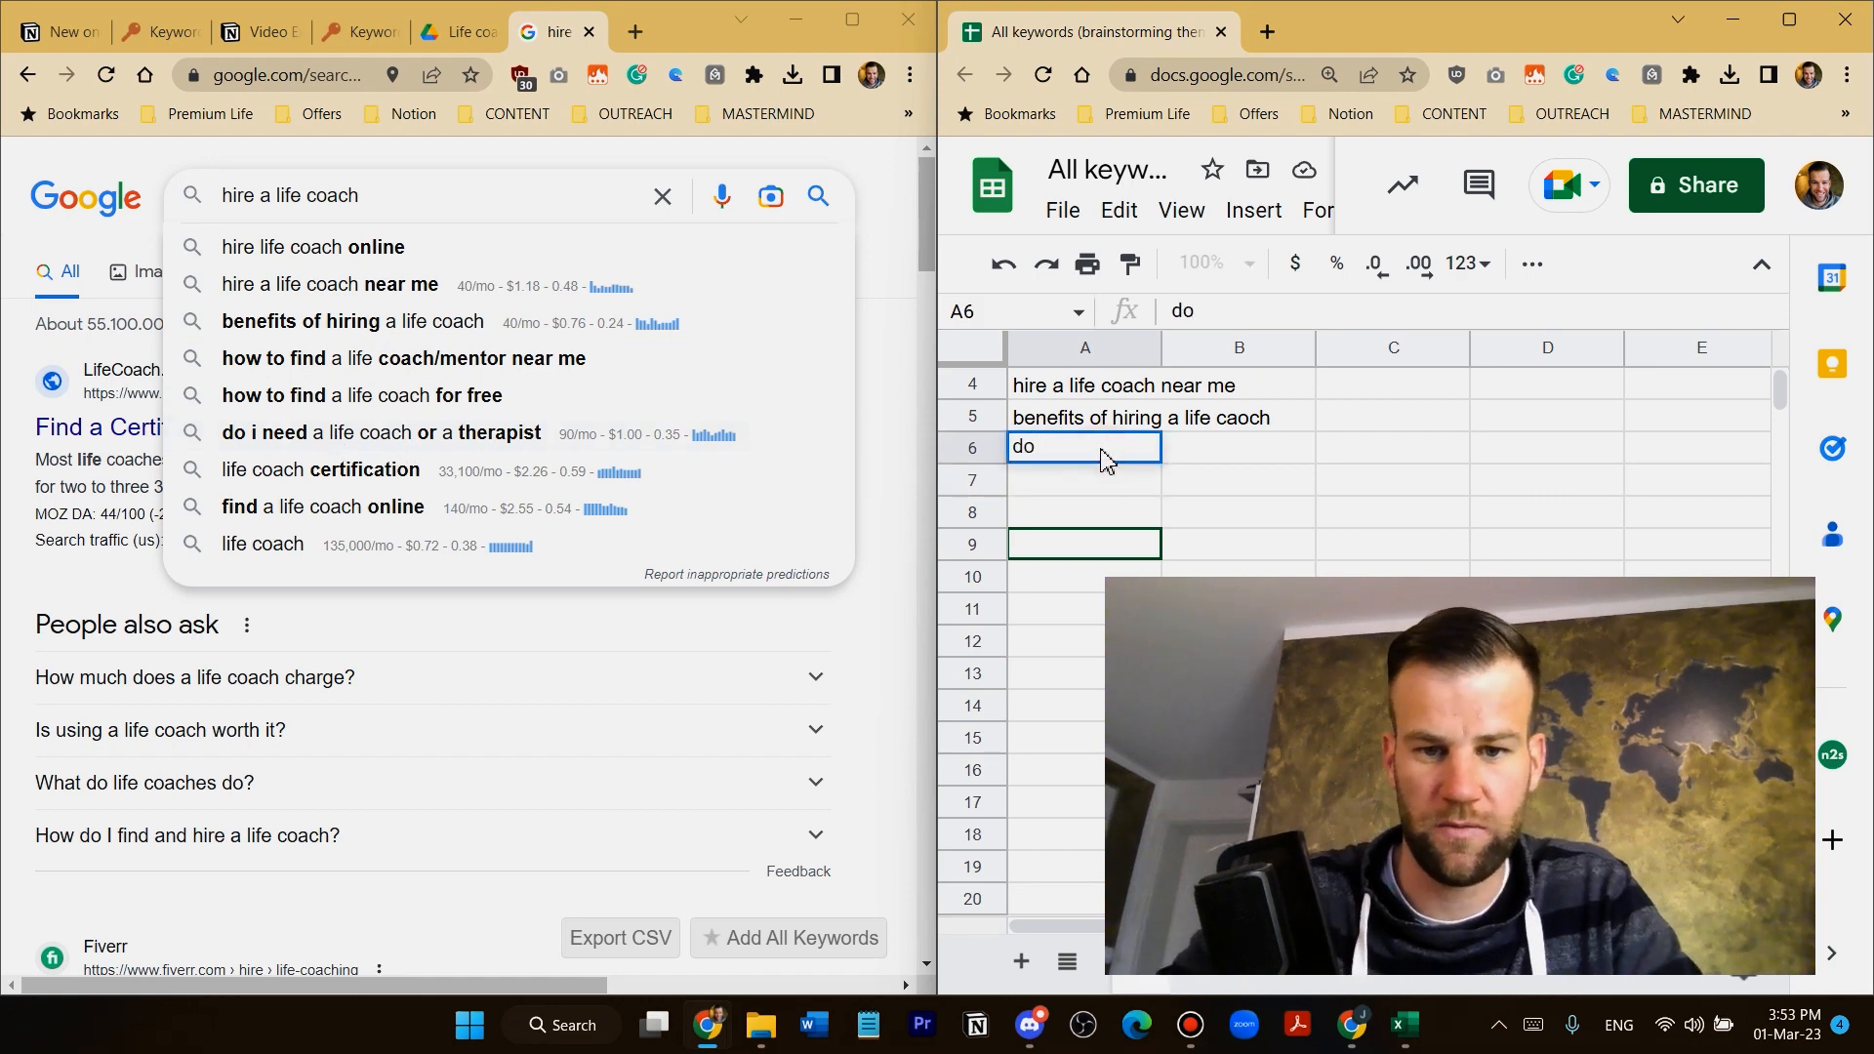
{"action": "type", "text": " I need a life c"}
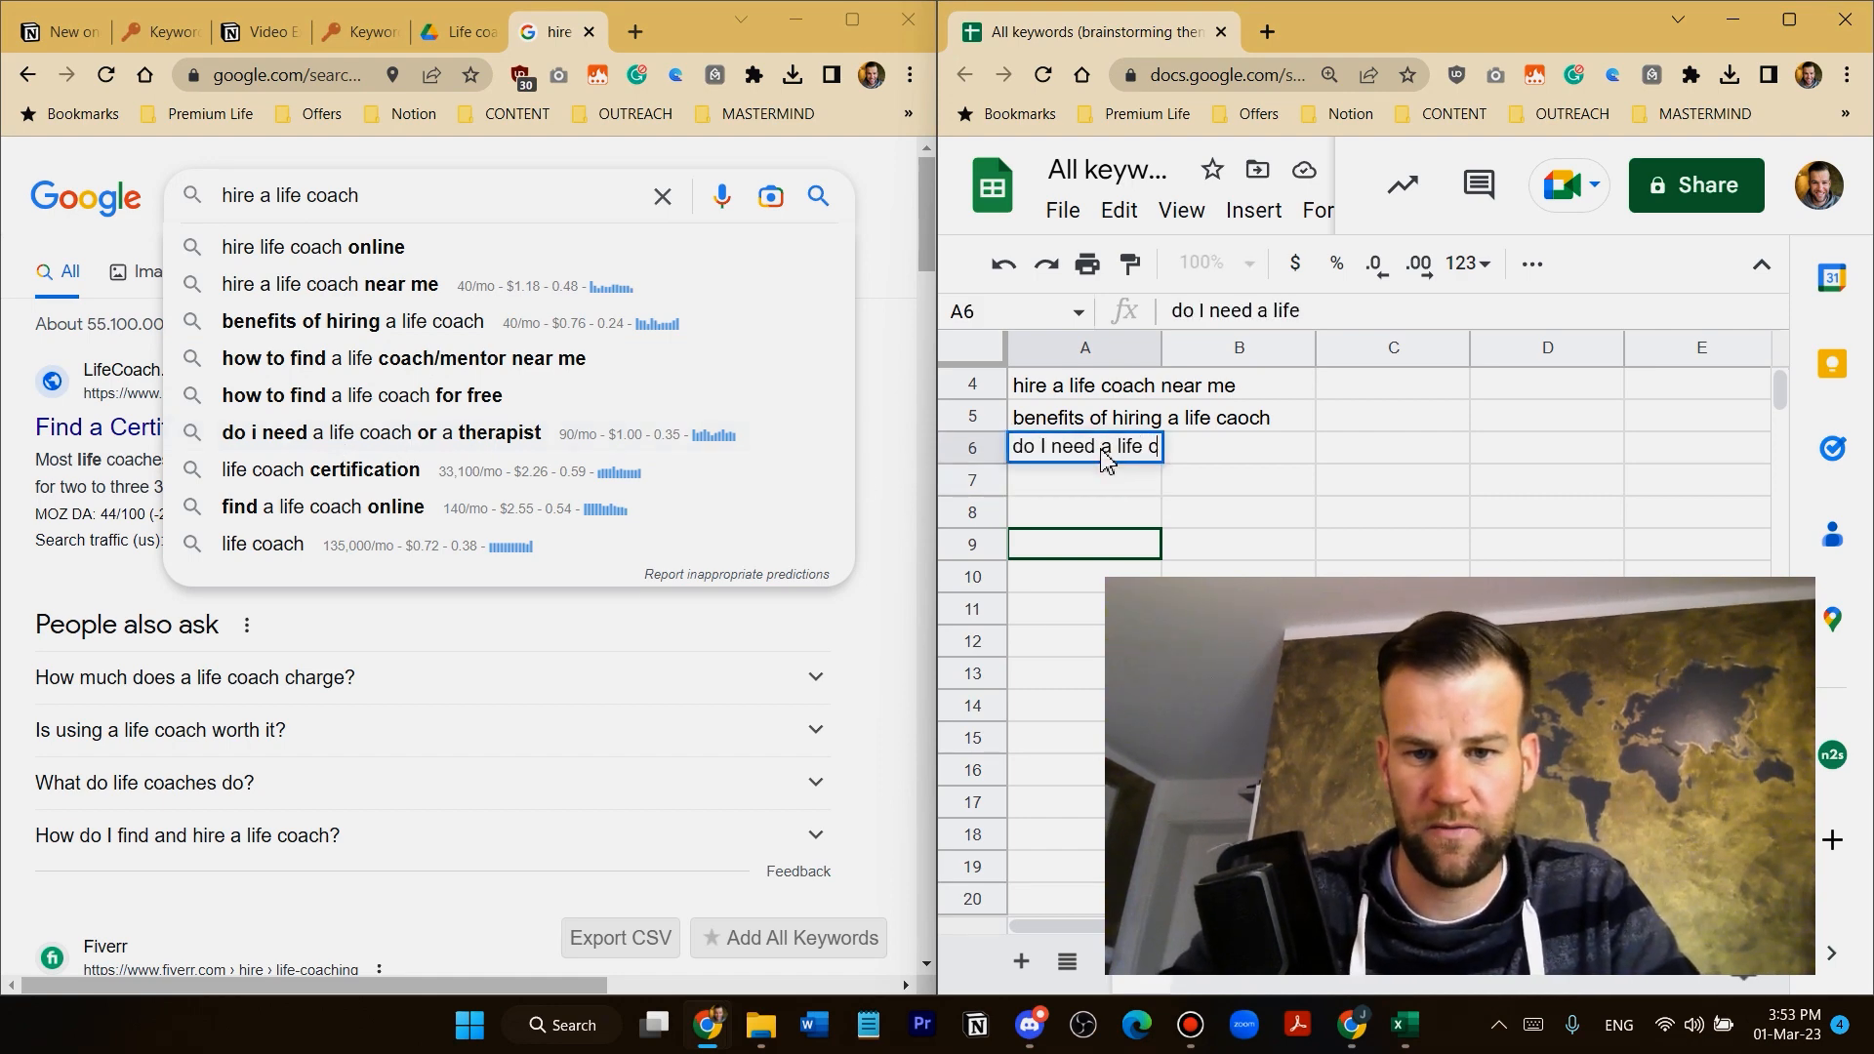
{"action": "type", "text": "oach or therapist"}
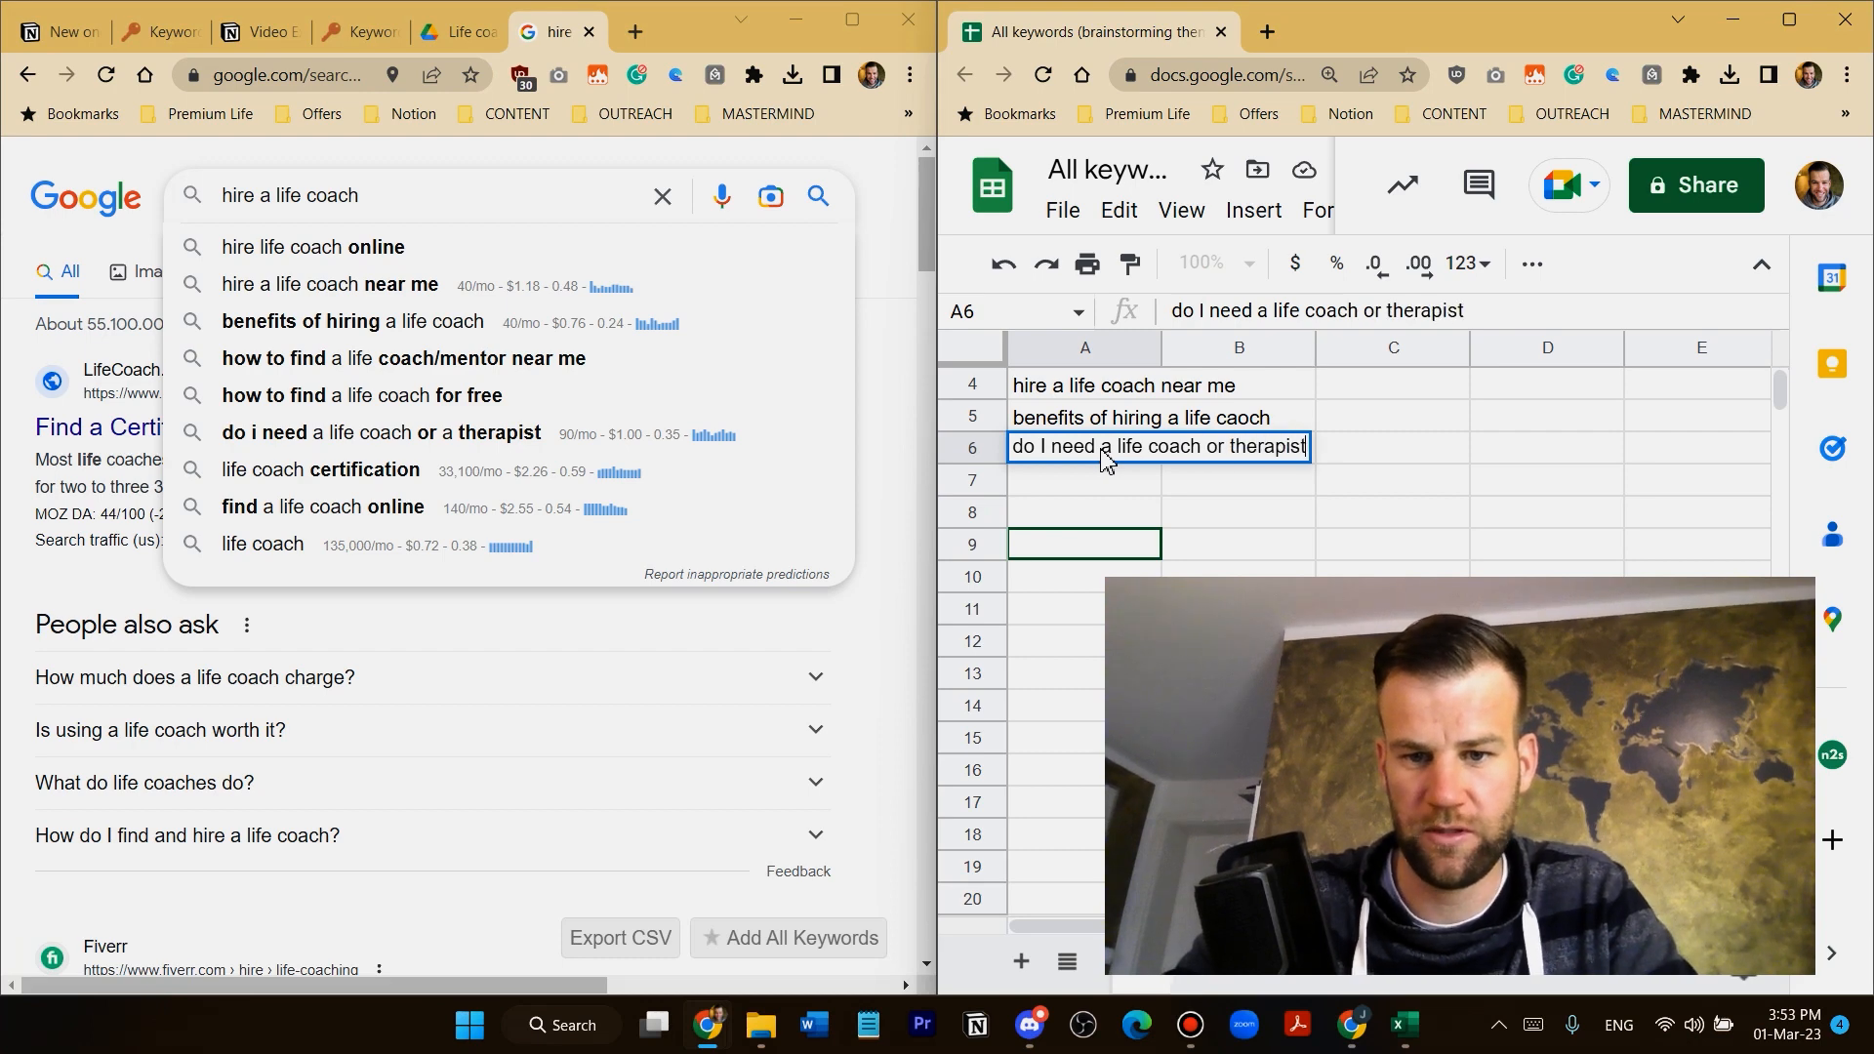
{"action": "key", "text": "Return"}
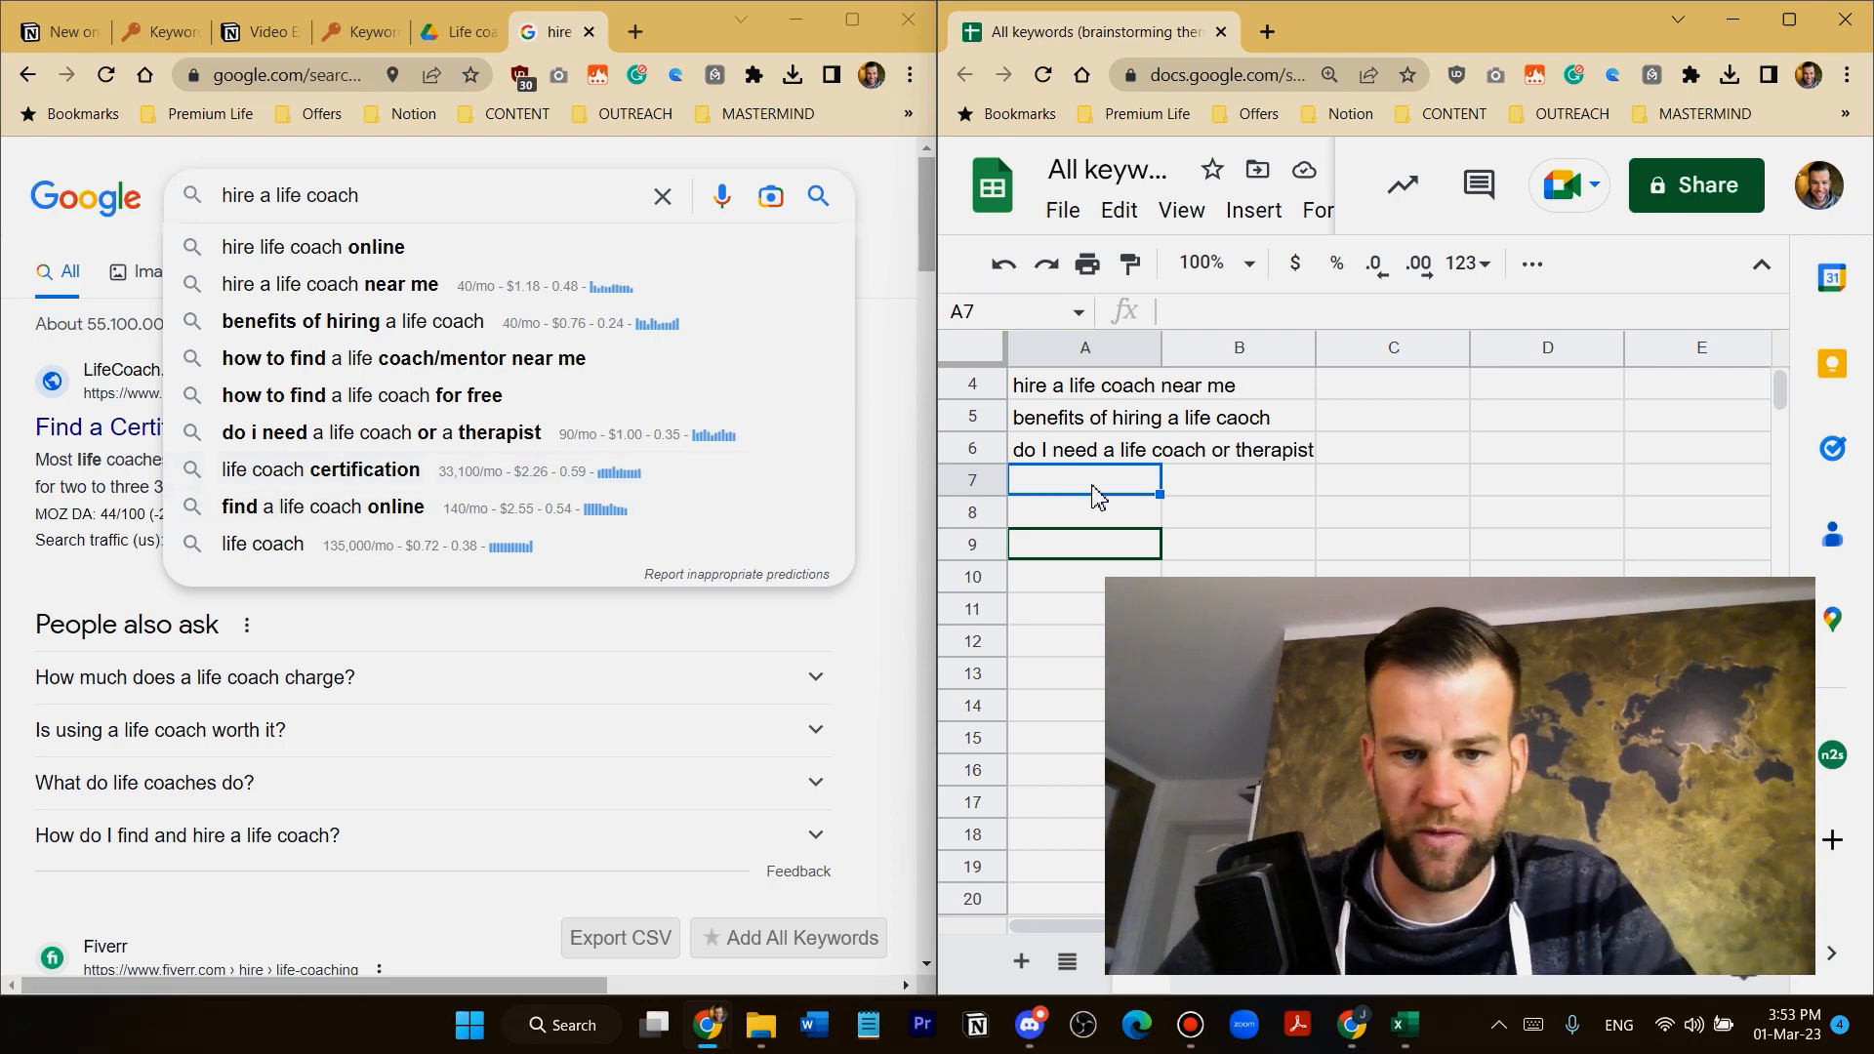
{"action": "scroll", "coordinate": [1088, 493], "scroll_direction": "up", "scroll_amount": 1}
{"action": "scroll", "coordinate": [1067, 544], "scroll_direction": "down", "scroll_amount": 1}
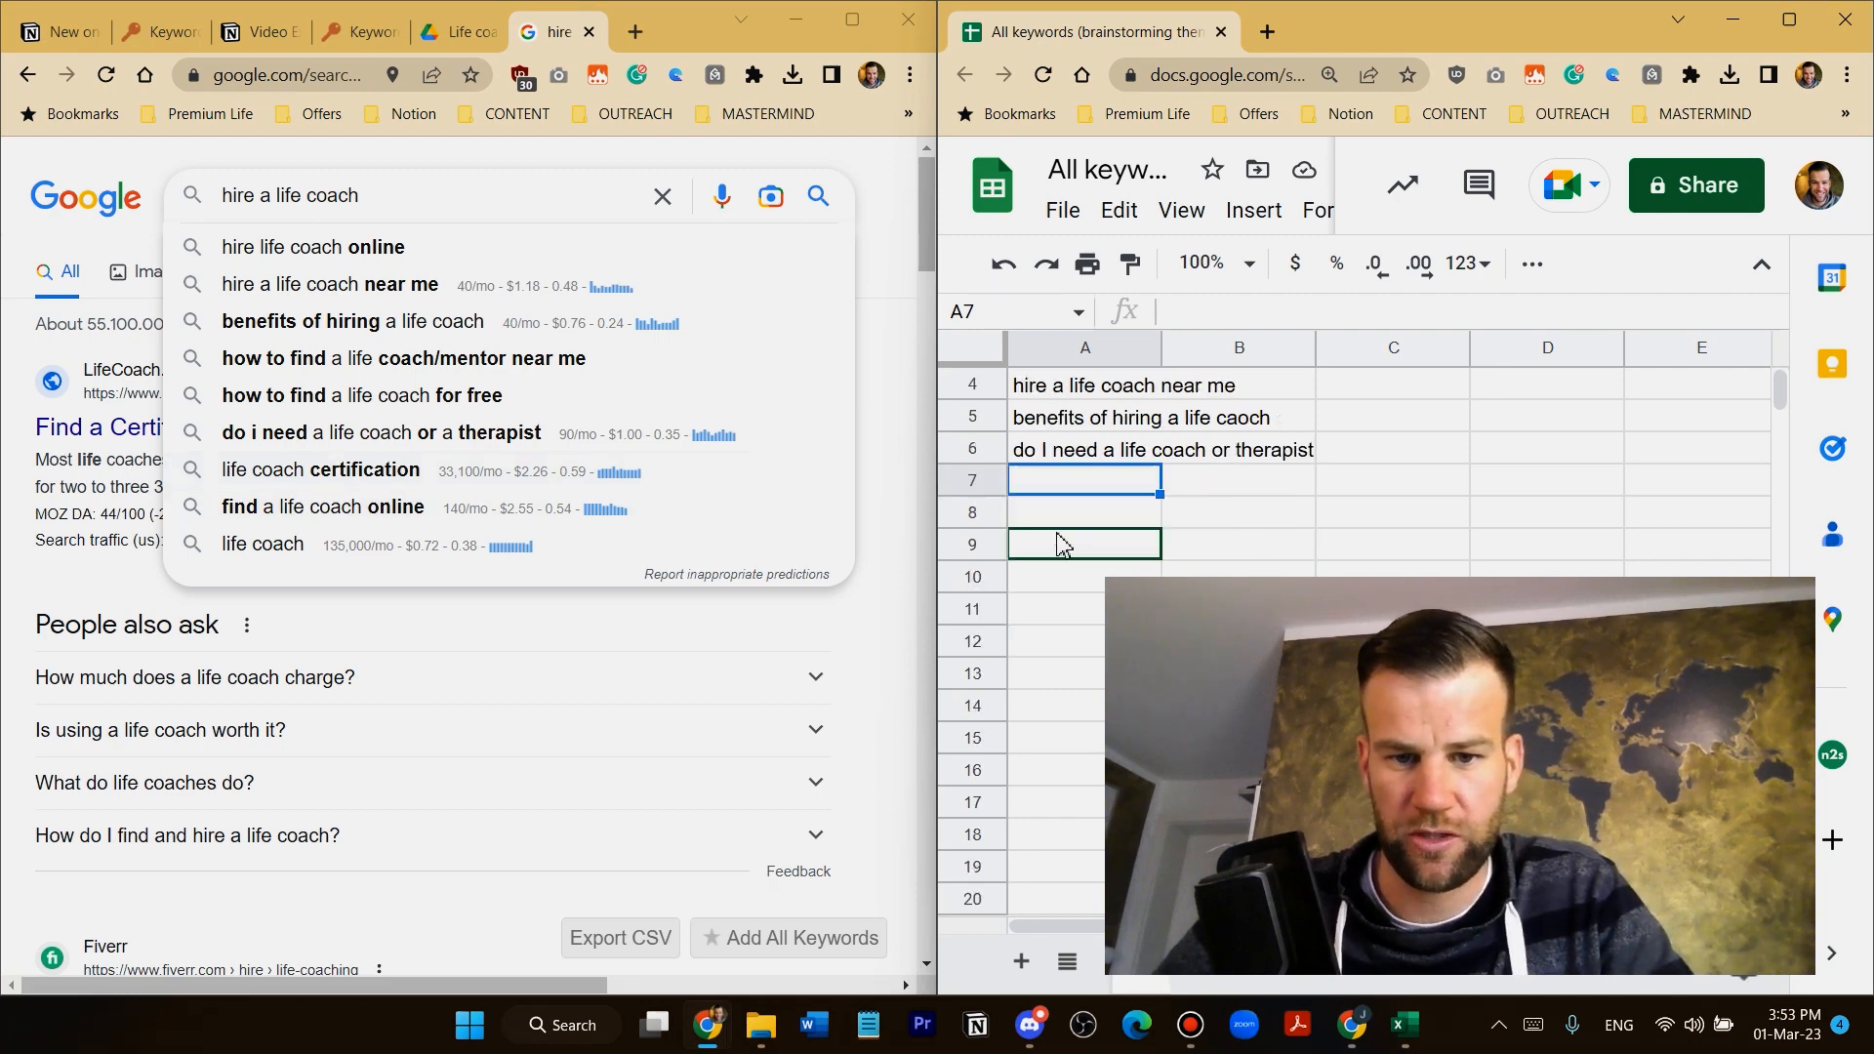
Add the keyword "find a life coach online" to cell A7 of the spreadsheet
{"action": "type", "text": "find a li"}
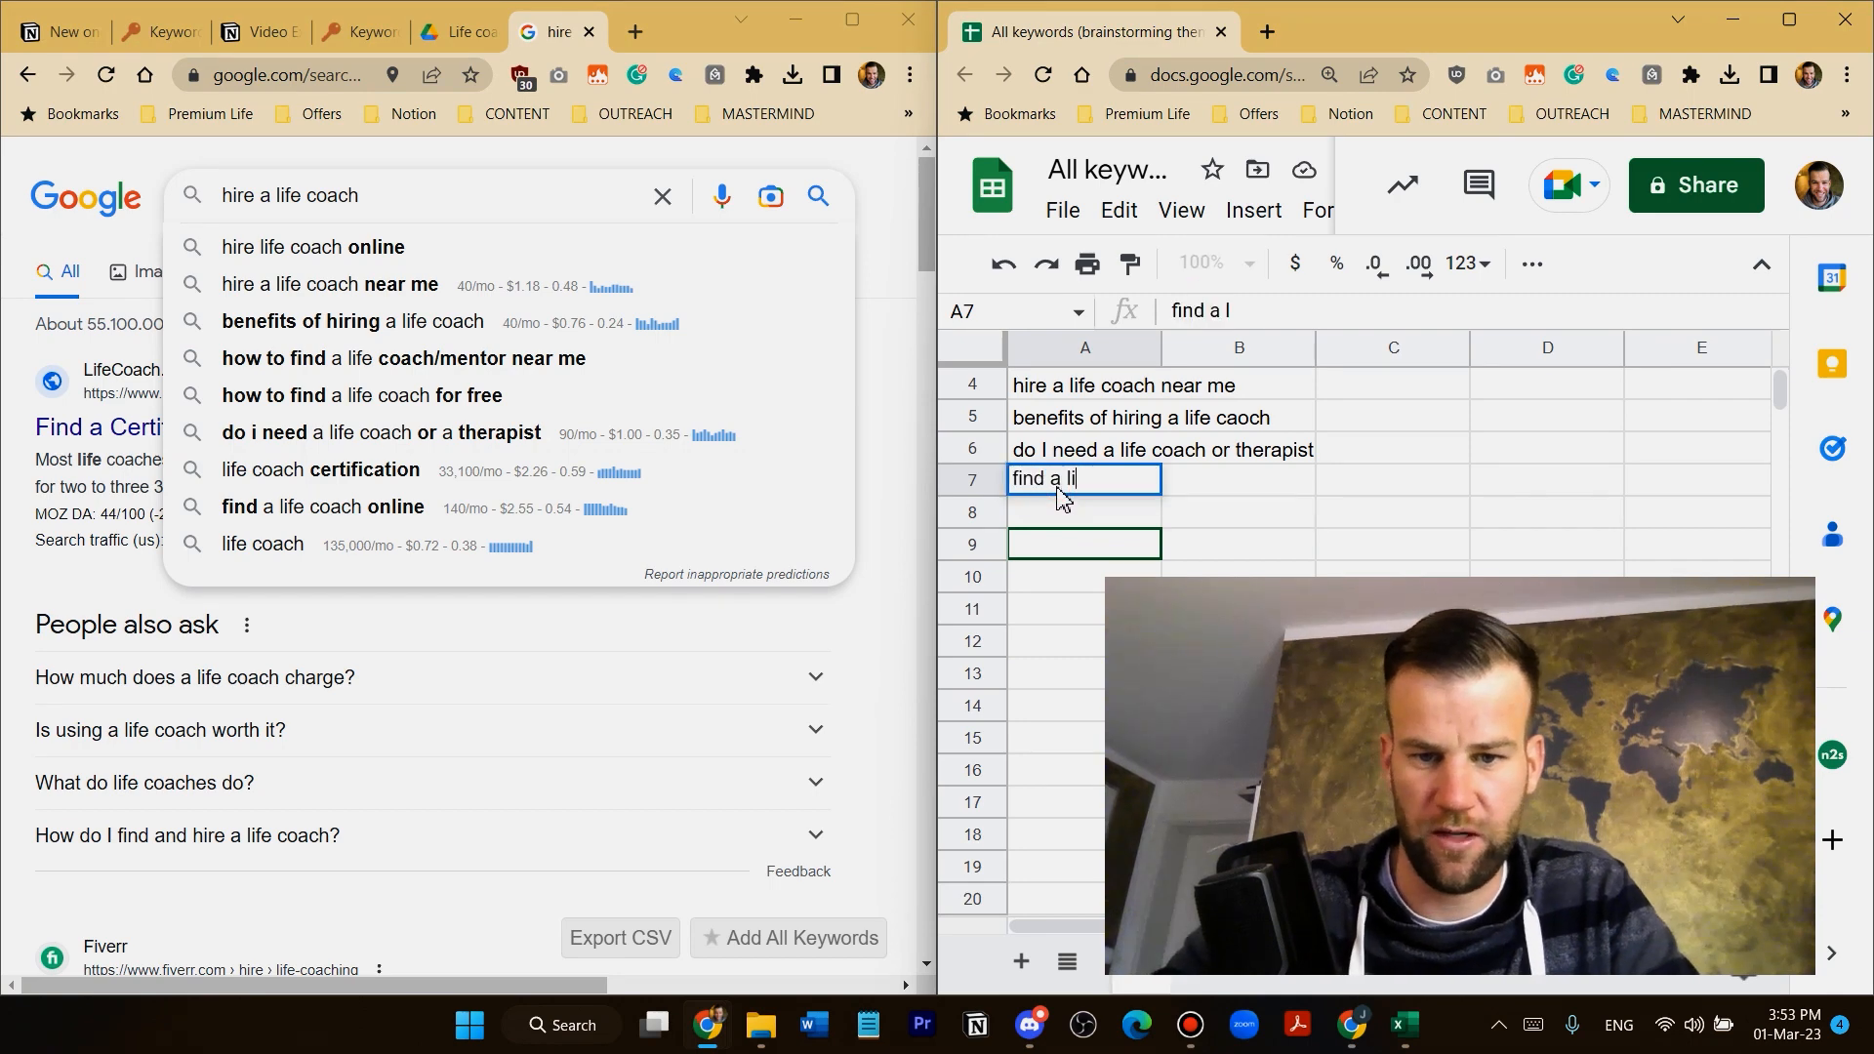
{"action": "type", "text": "e  coach "}
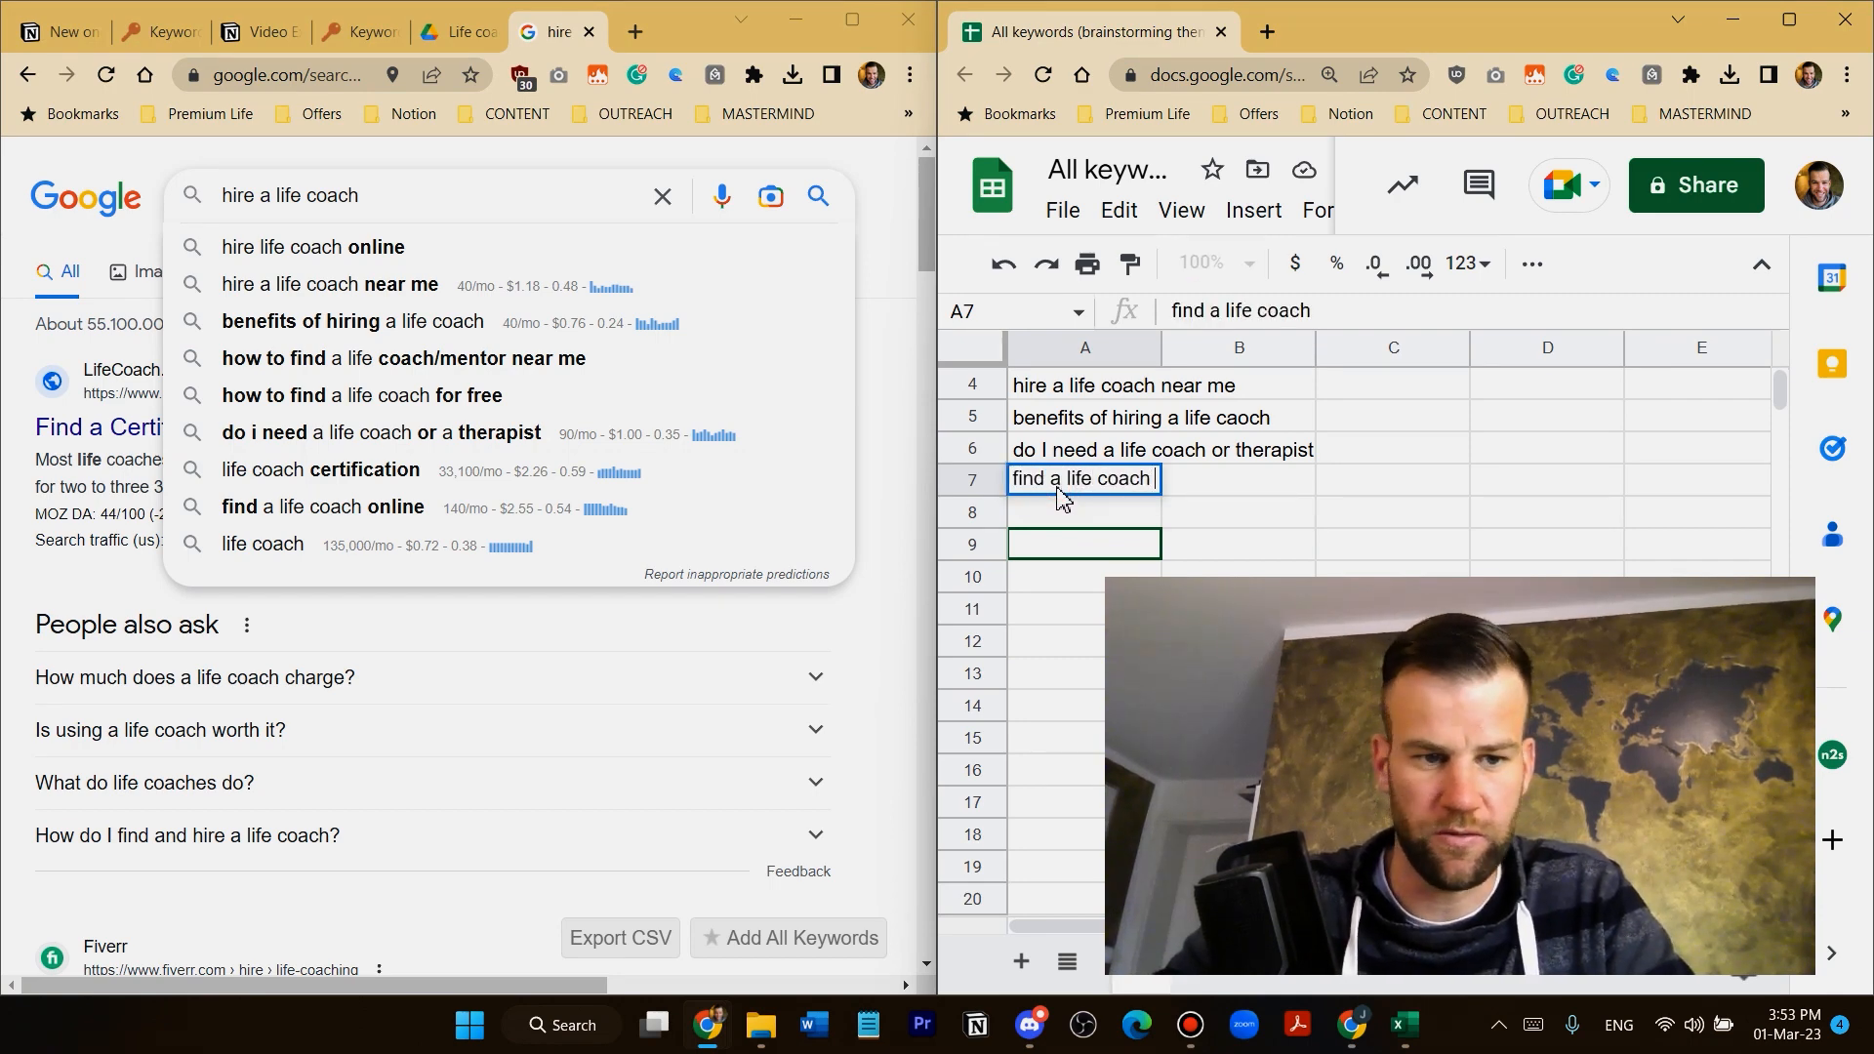
{"action": "type", "text": "online"}
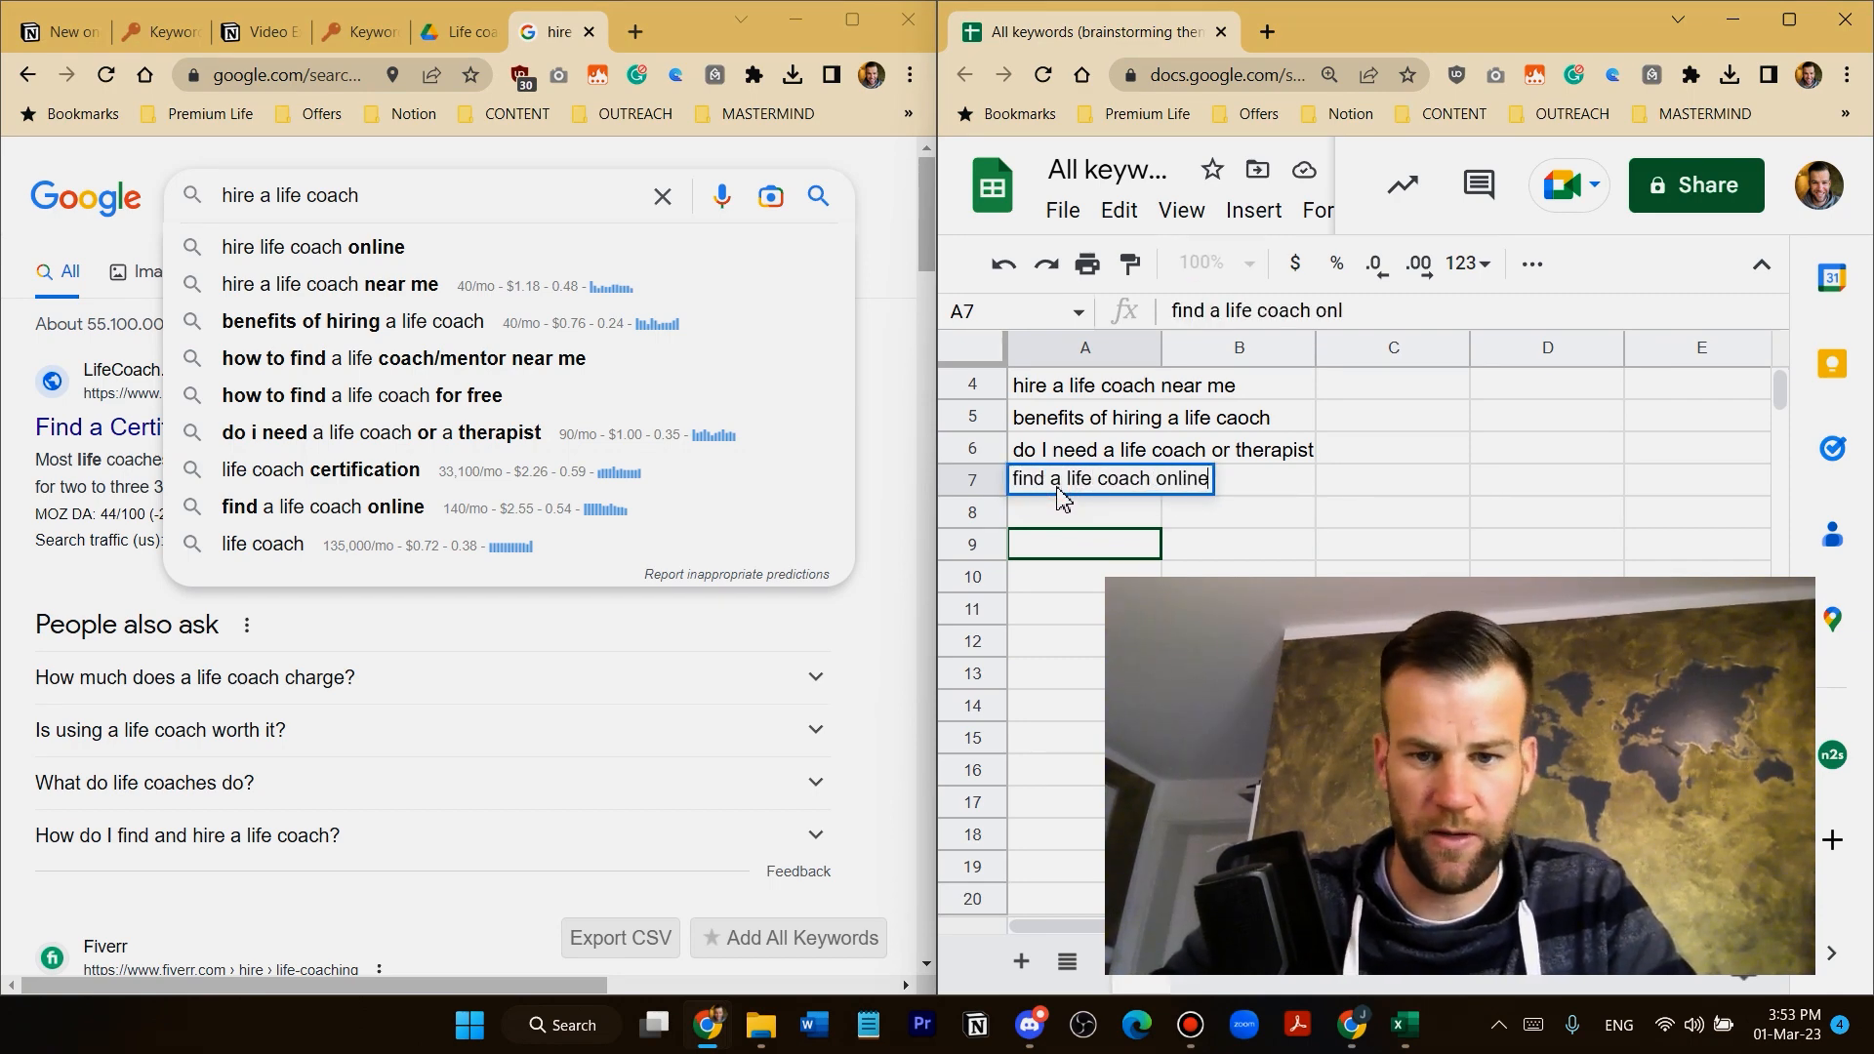
{"action": "key", "text": "Return"}
Copy the collected keywords in cells A1 to A7 of the spreadsheet
{"action": "left_click", "coordinate": [1083, 486]}
{"action": "scroll", "coordinate": [1085, 476], "scroll_direction": "up", "scroll_amount": 1}
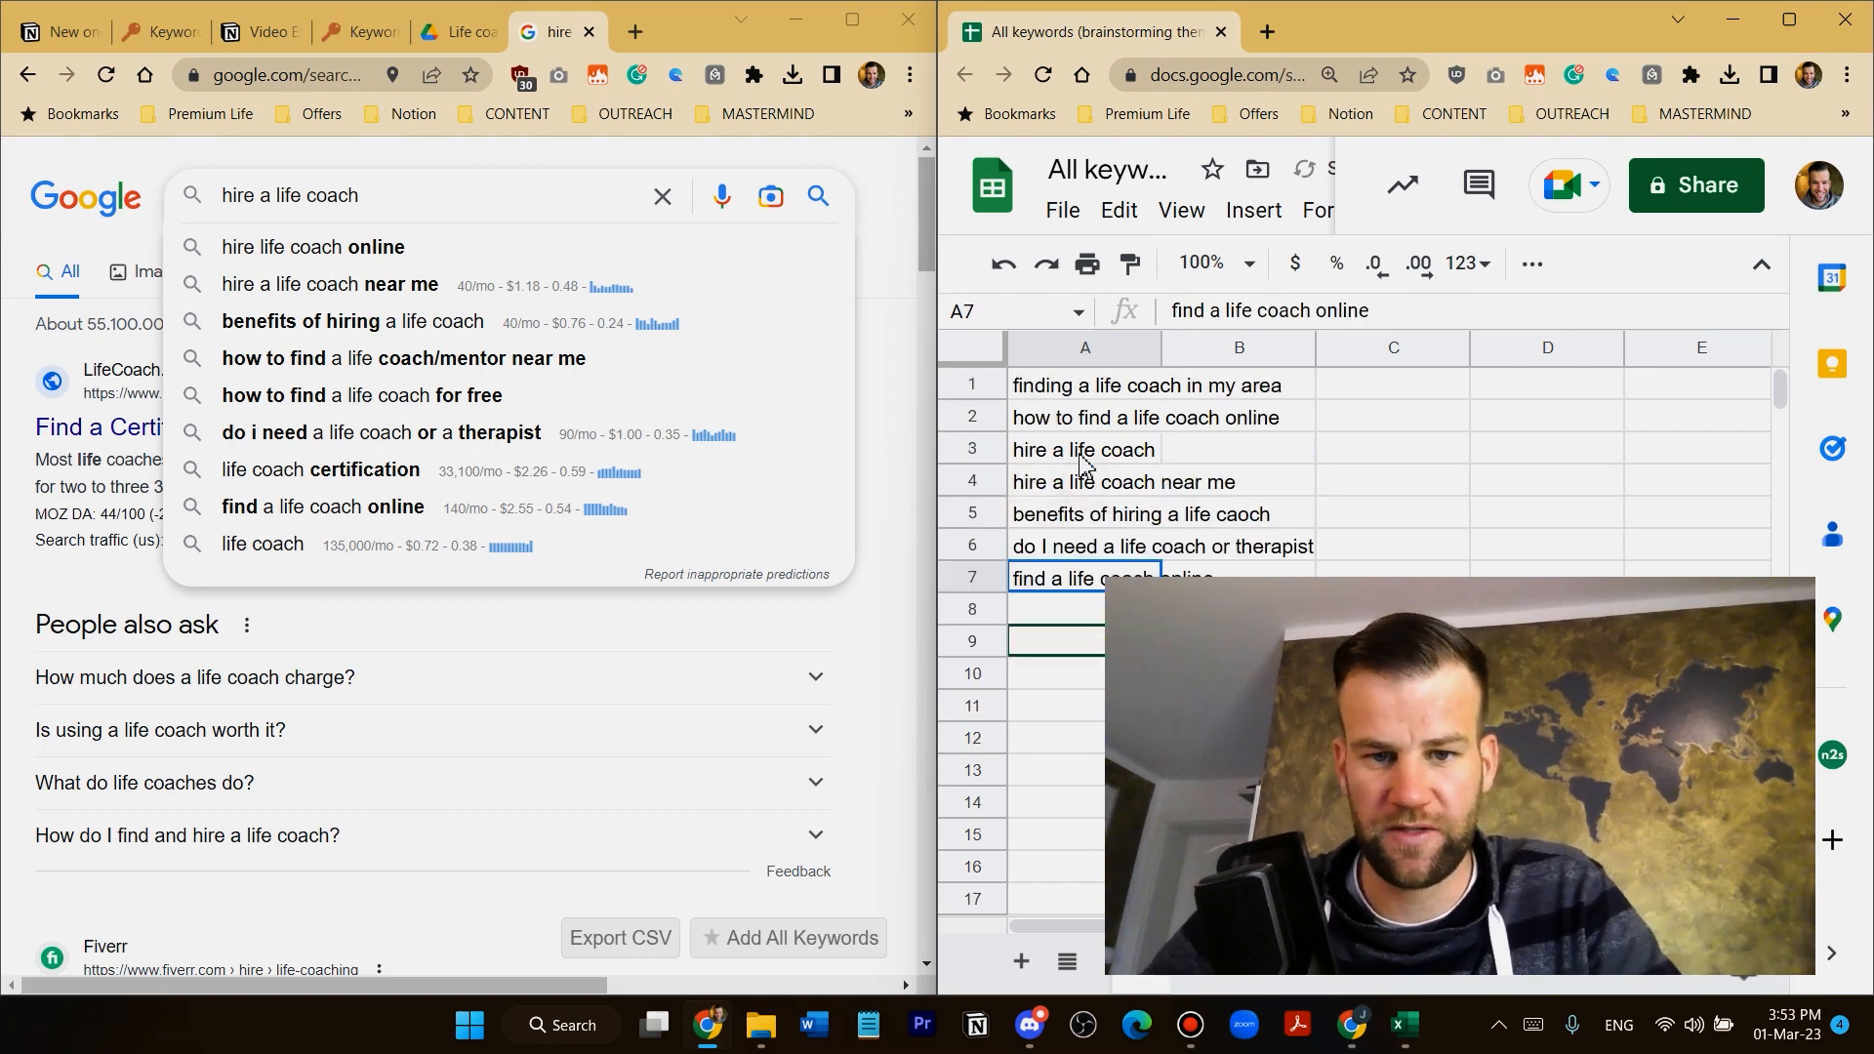
{"action": "left_click", "coordinate": [1077, 391], "text": "shift"}
{"action": "key", "text": "ctrl+c"}
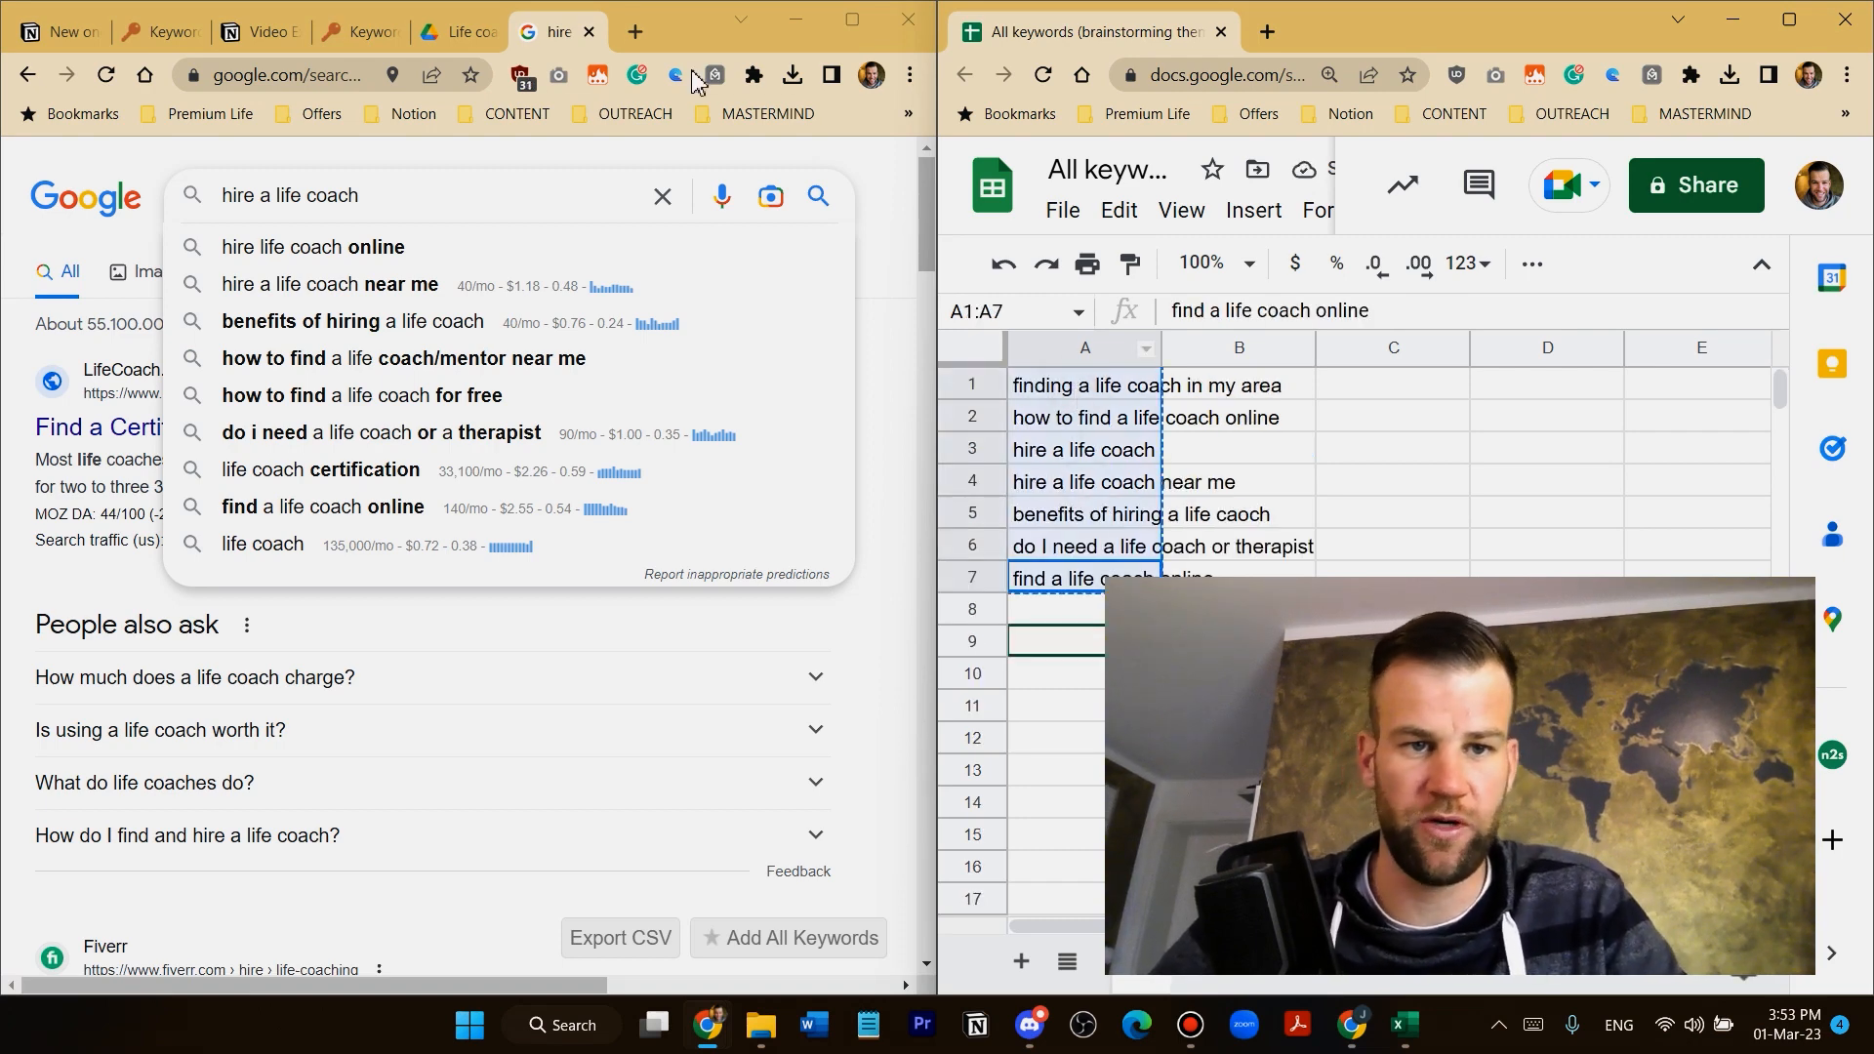
Open the US Premium Life Keyword Planner of Google Ads from the bookmarks in a new browser tab
{"action": "left_click", "coordinate": [637, 32]}
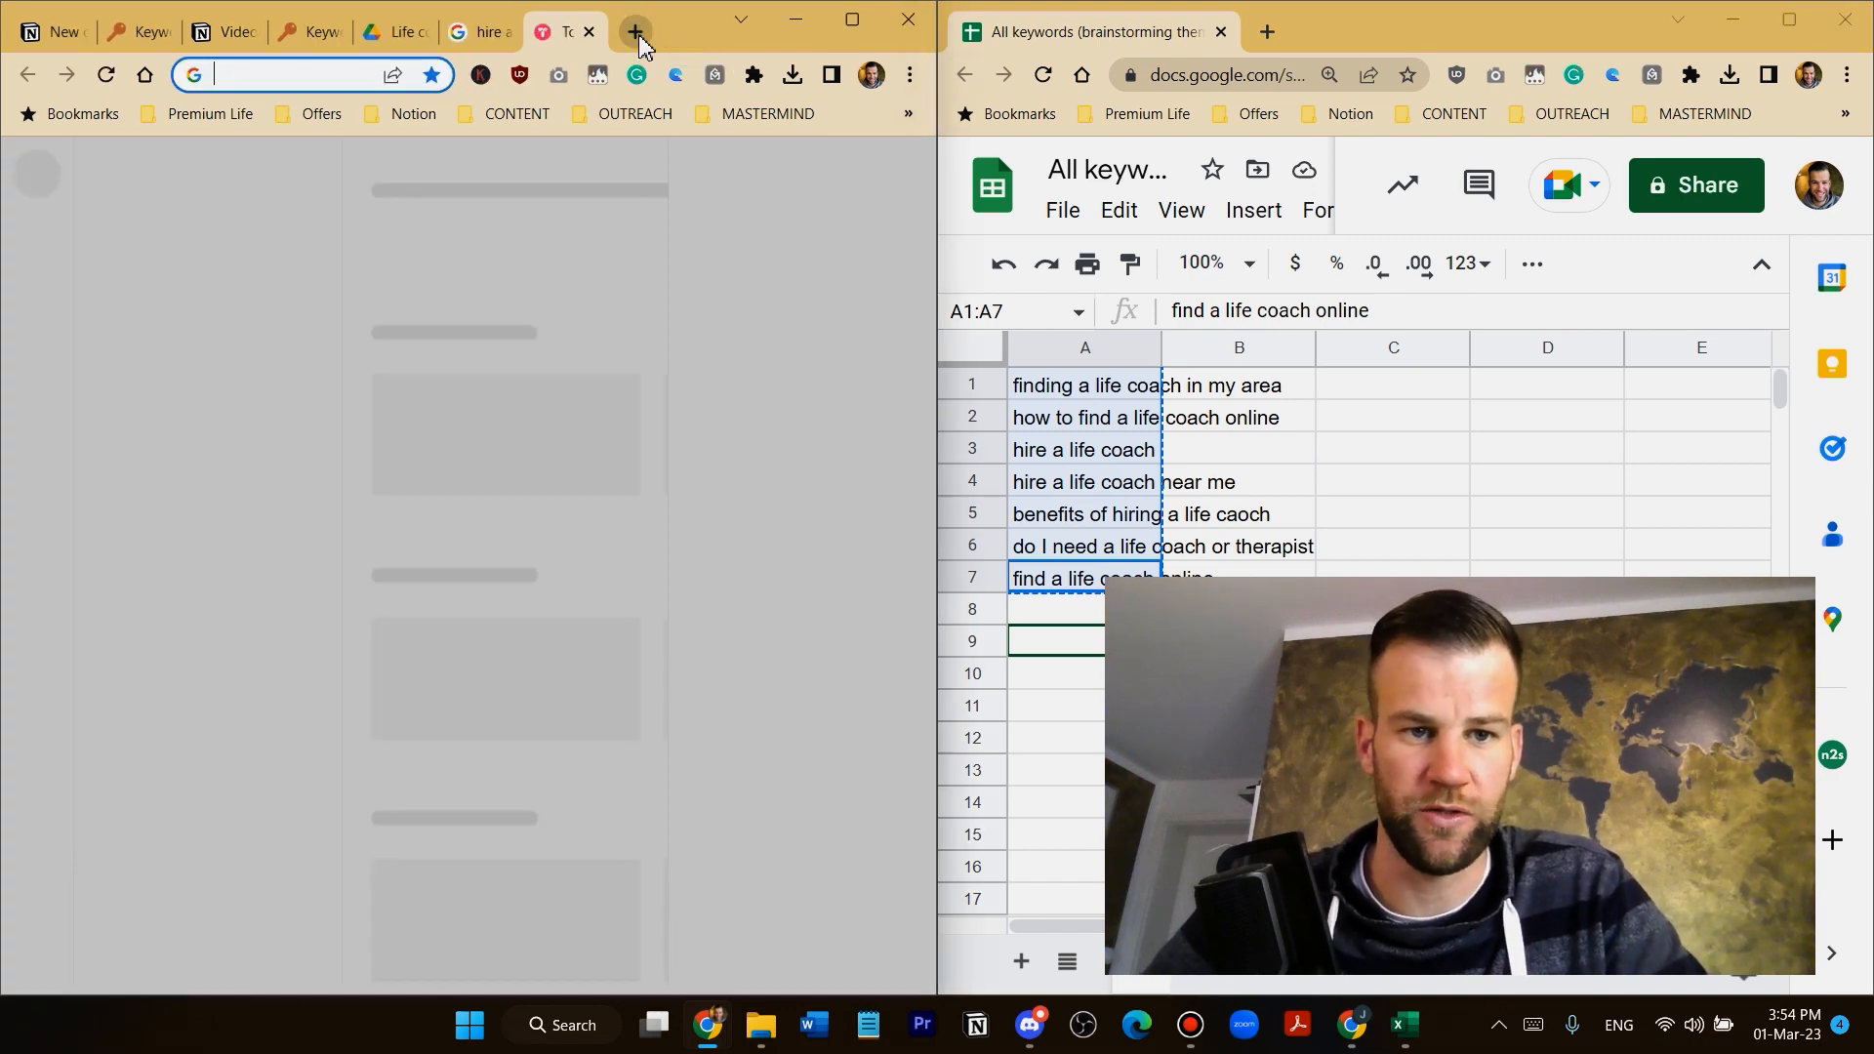
{"action": "left_click", "coordinate": [907, 114]}
{"action": "mouse_move", "coordinate": [800, 241]}
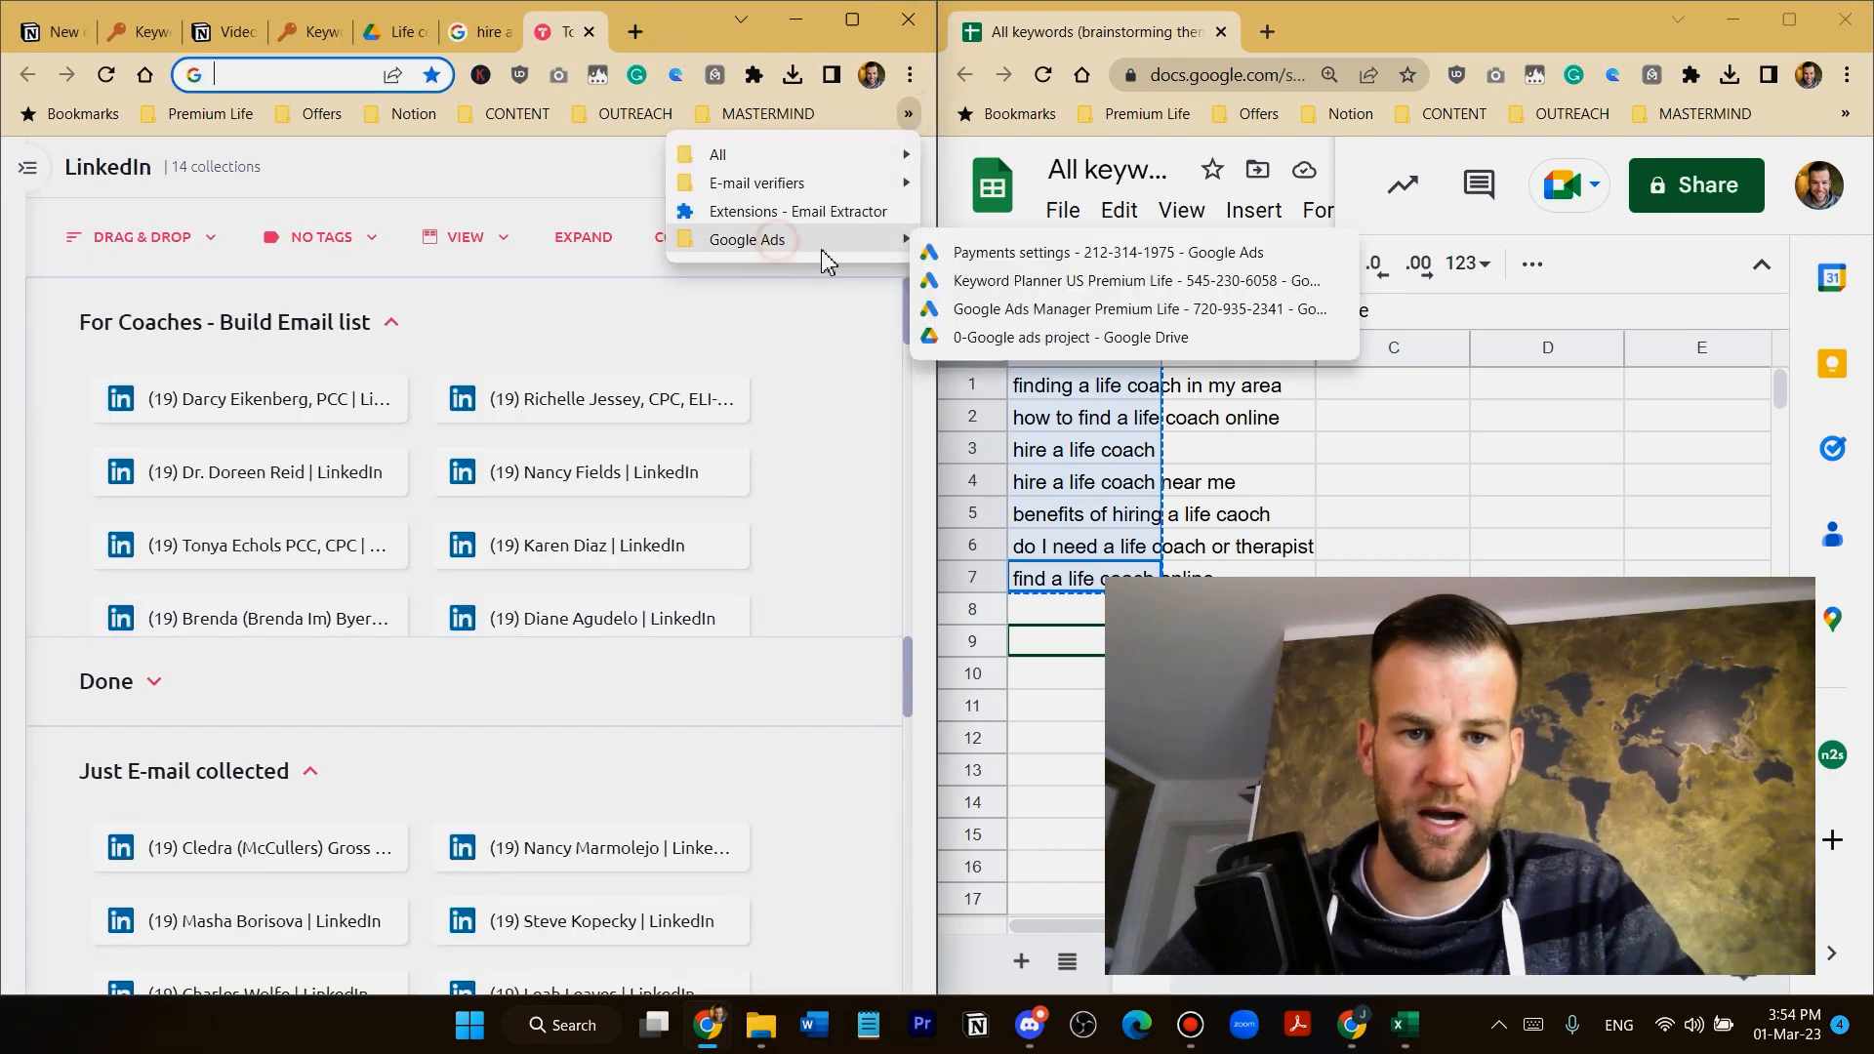
{"action": "left_click", "coordinate": [1098, 280]}
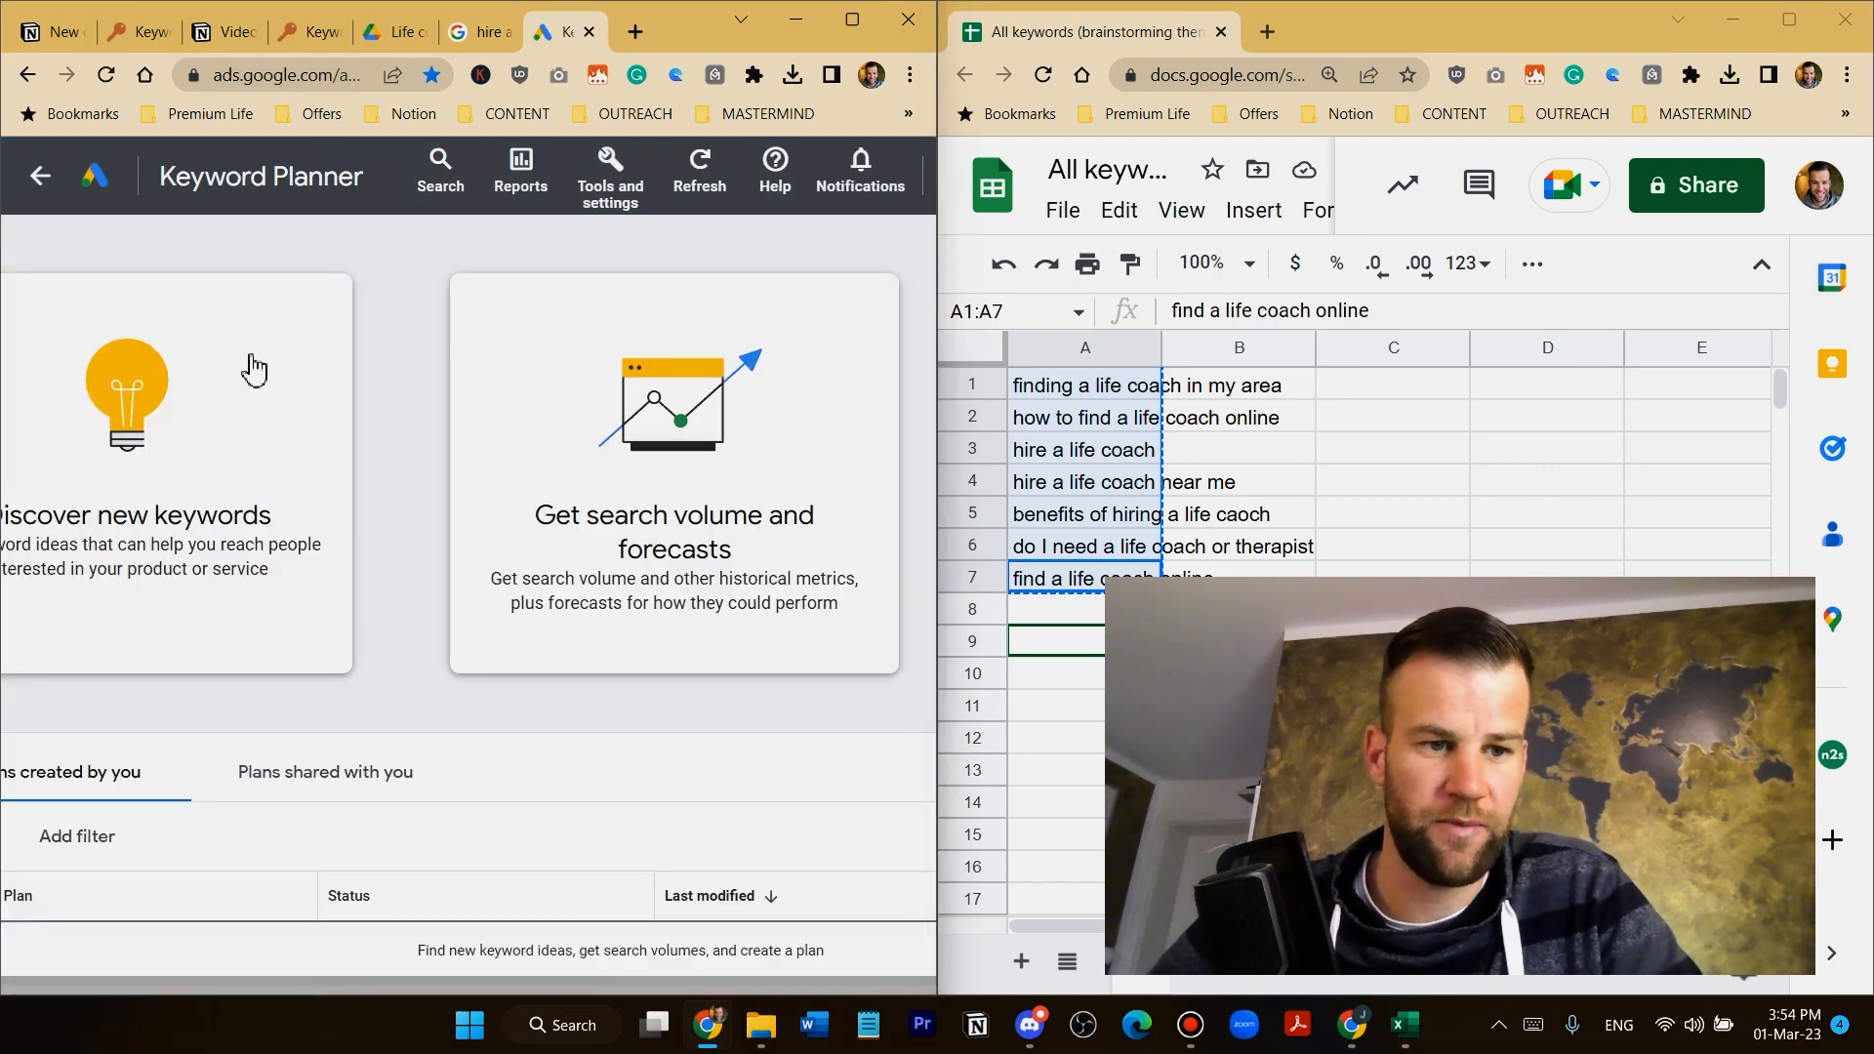
{"action": "left_click", "coordinate": [483, 32]}
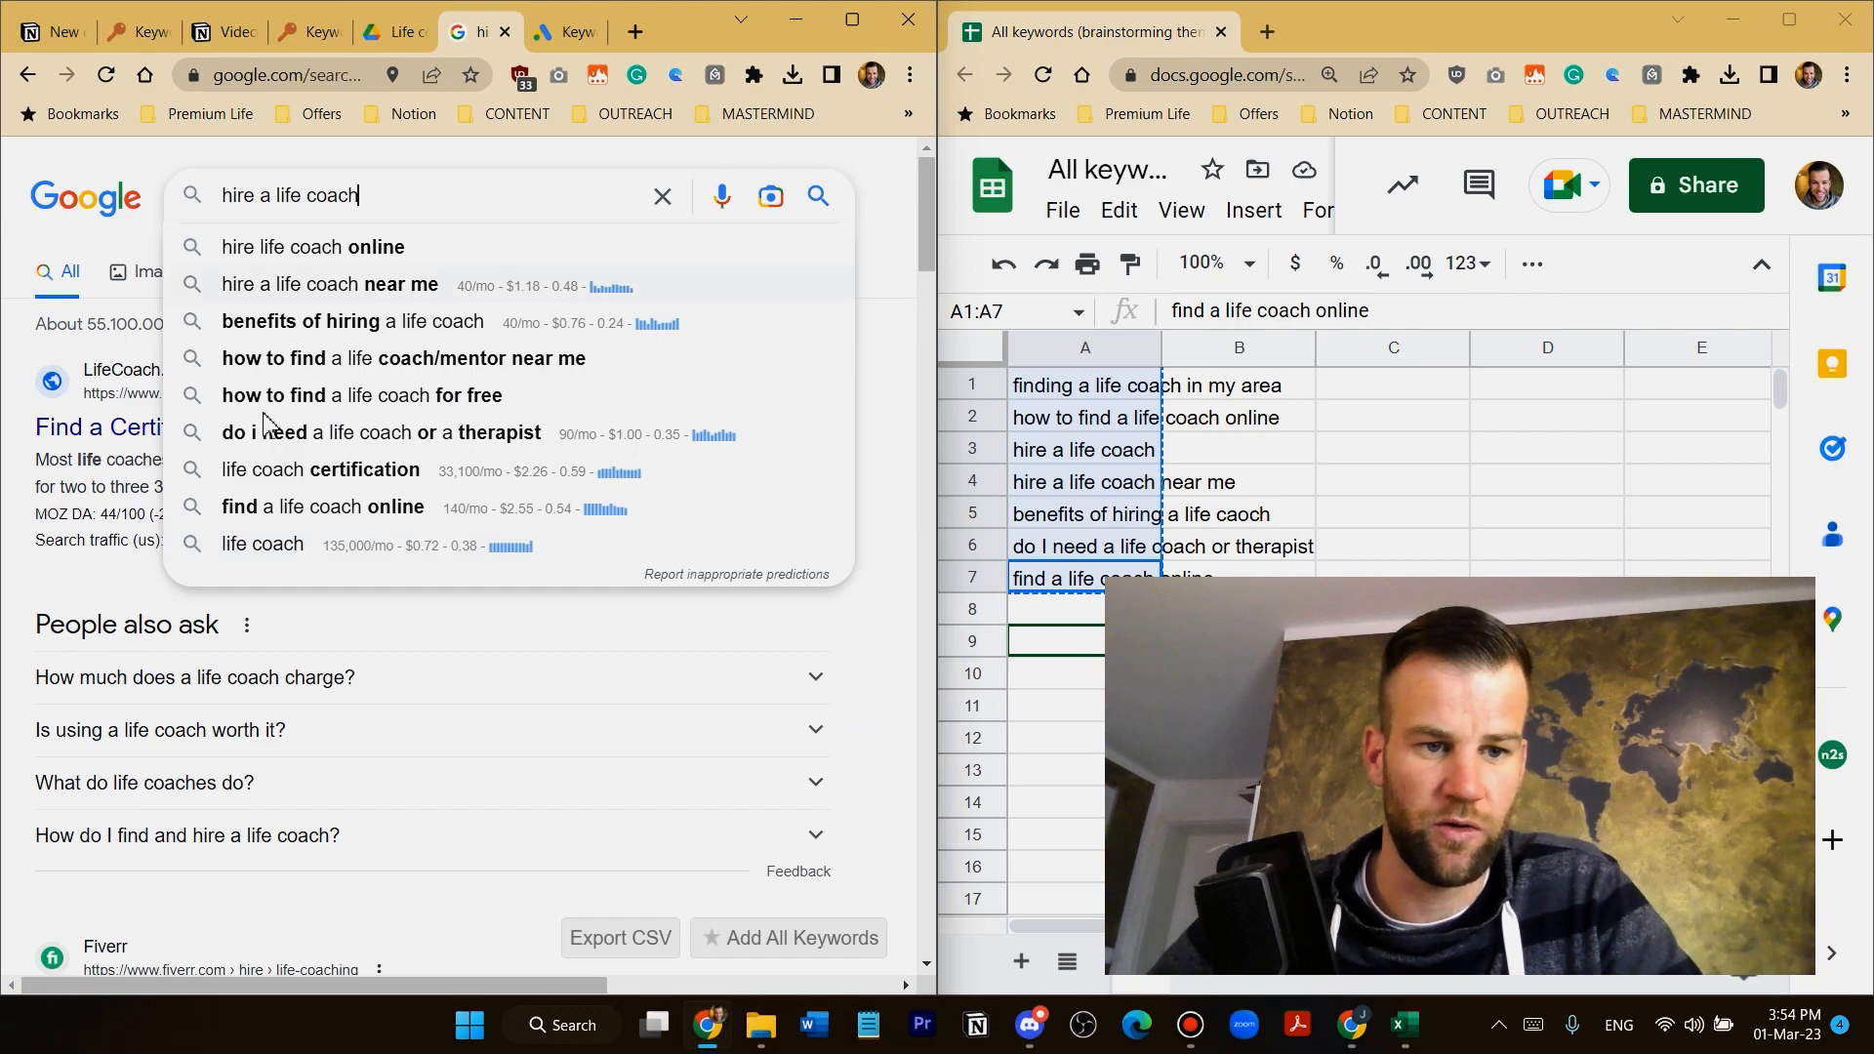
{"action": "left_click", "coordinate": [565, 37]}
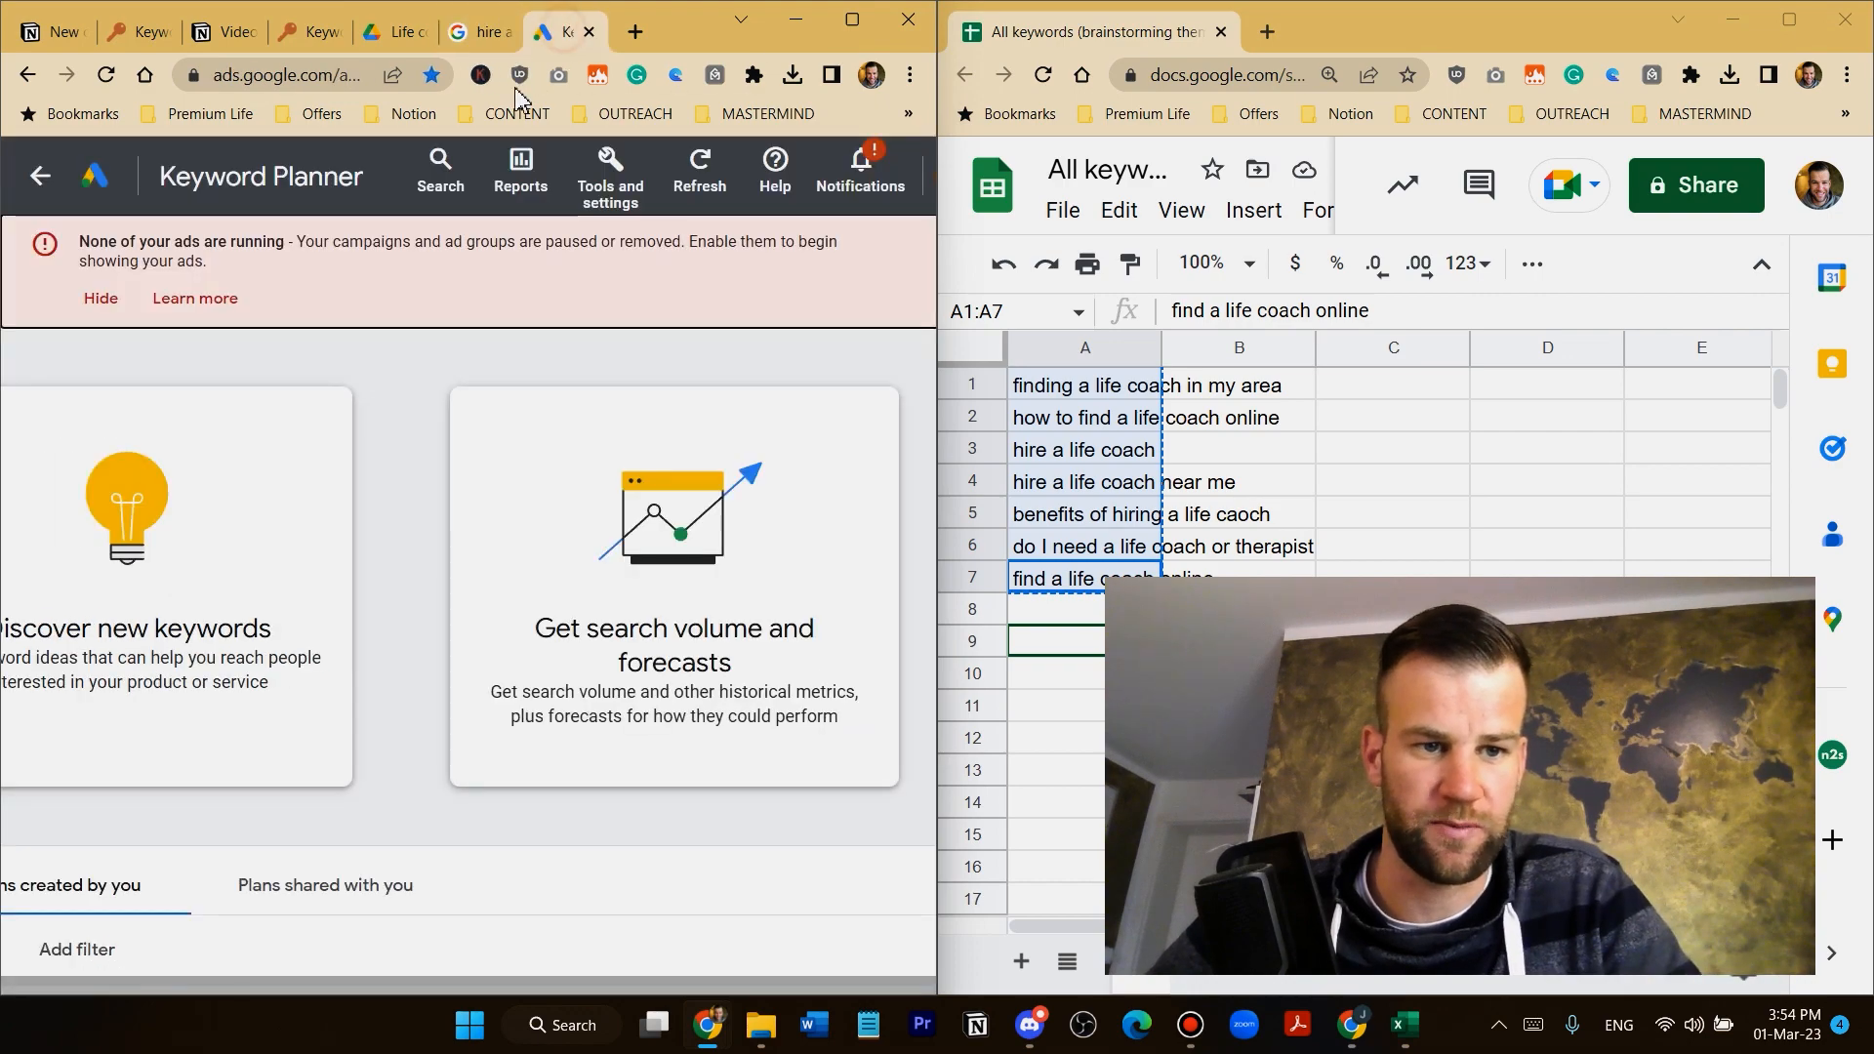
Start discovering new keywords with the copied spreadsheet keywords as seed terms and get the results in a maximized window
{"action": "left_click", "coordinate": [195, 478]}
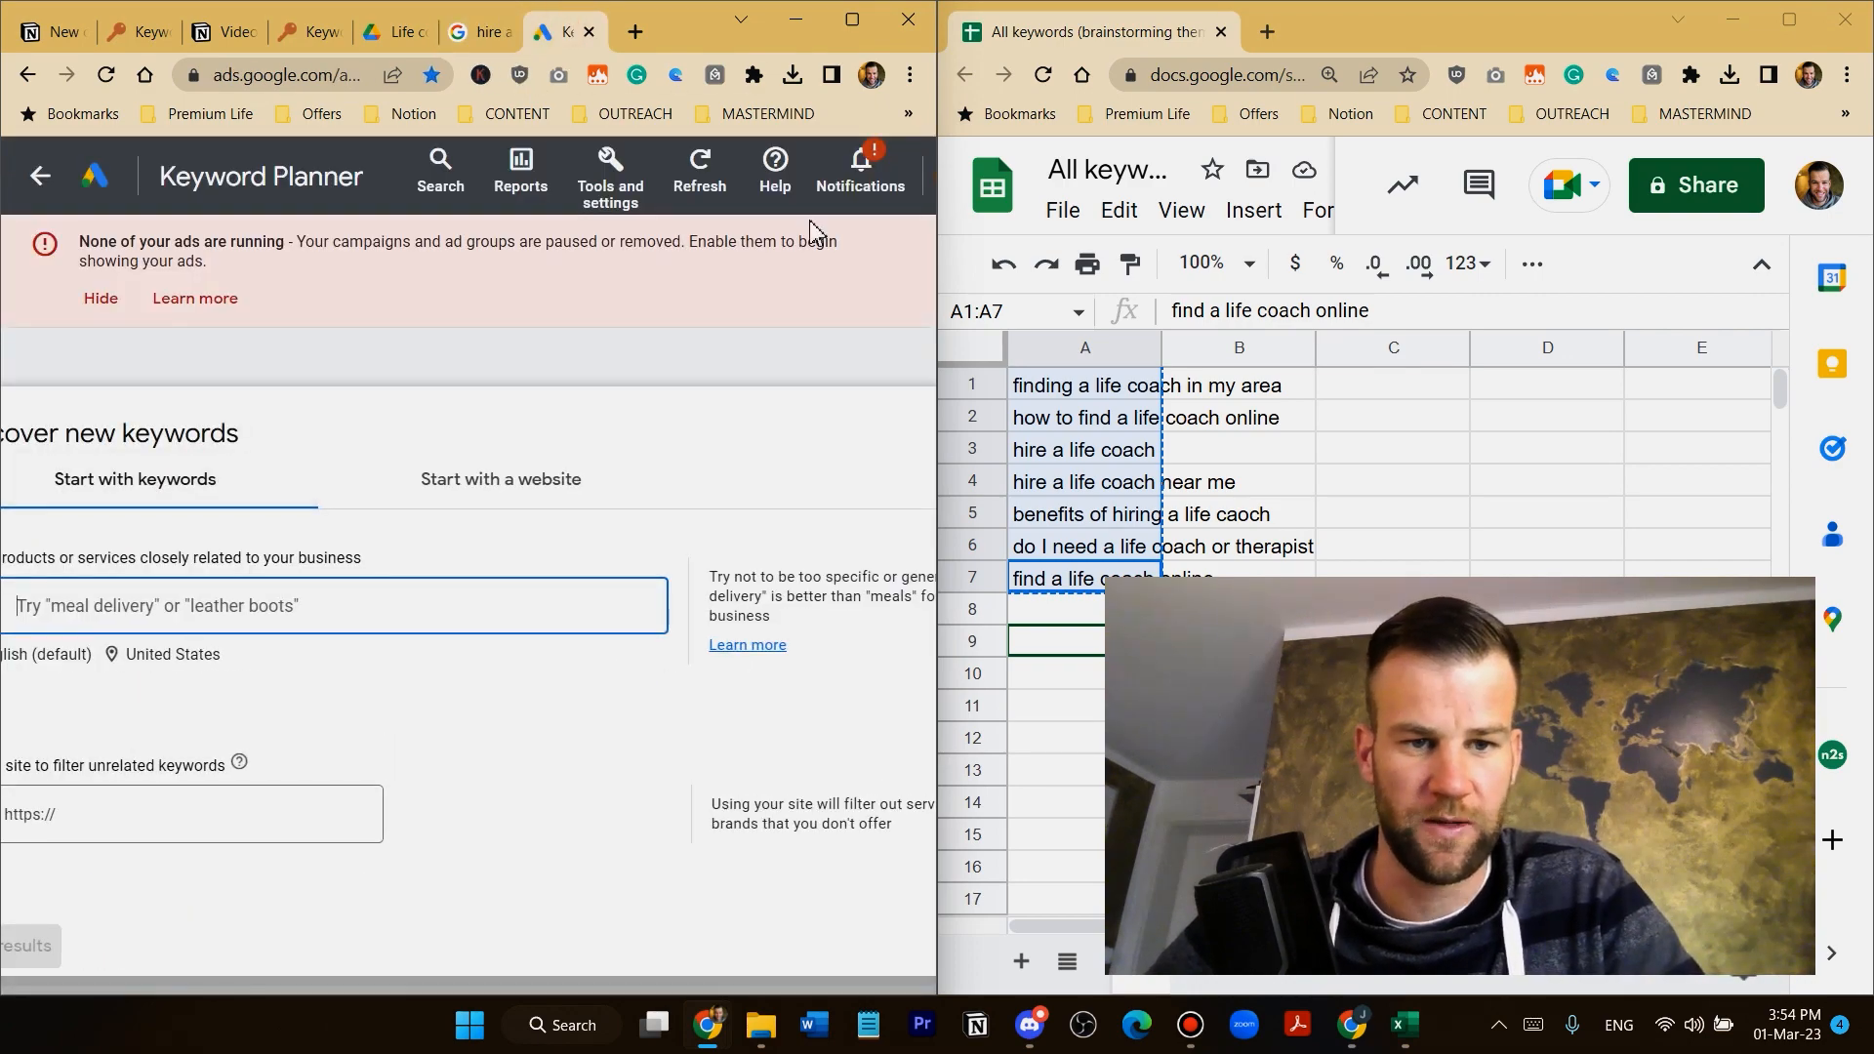
{"action": "left_click", "coordinate": [856, 21]}
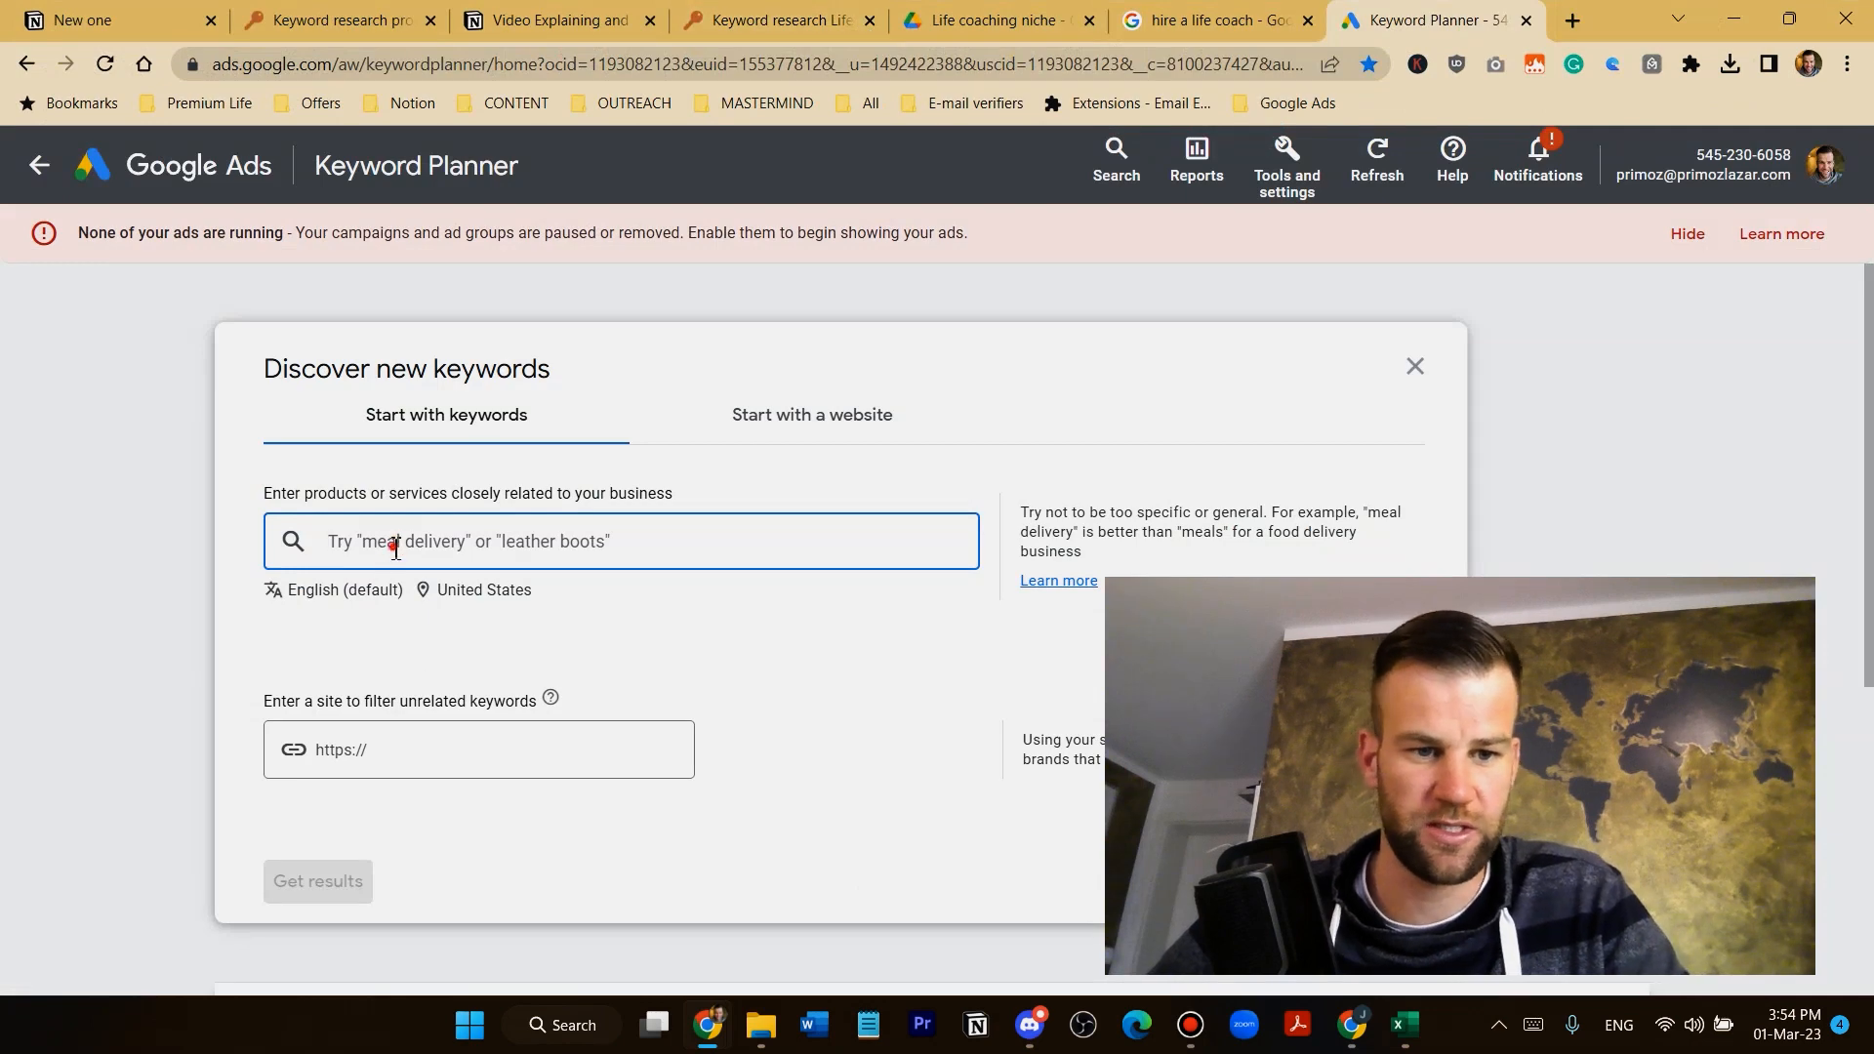
{"action": "key", "text": "ctrl+v"}
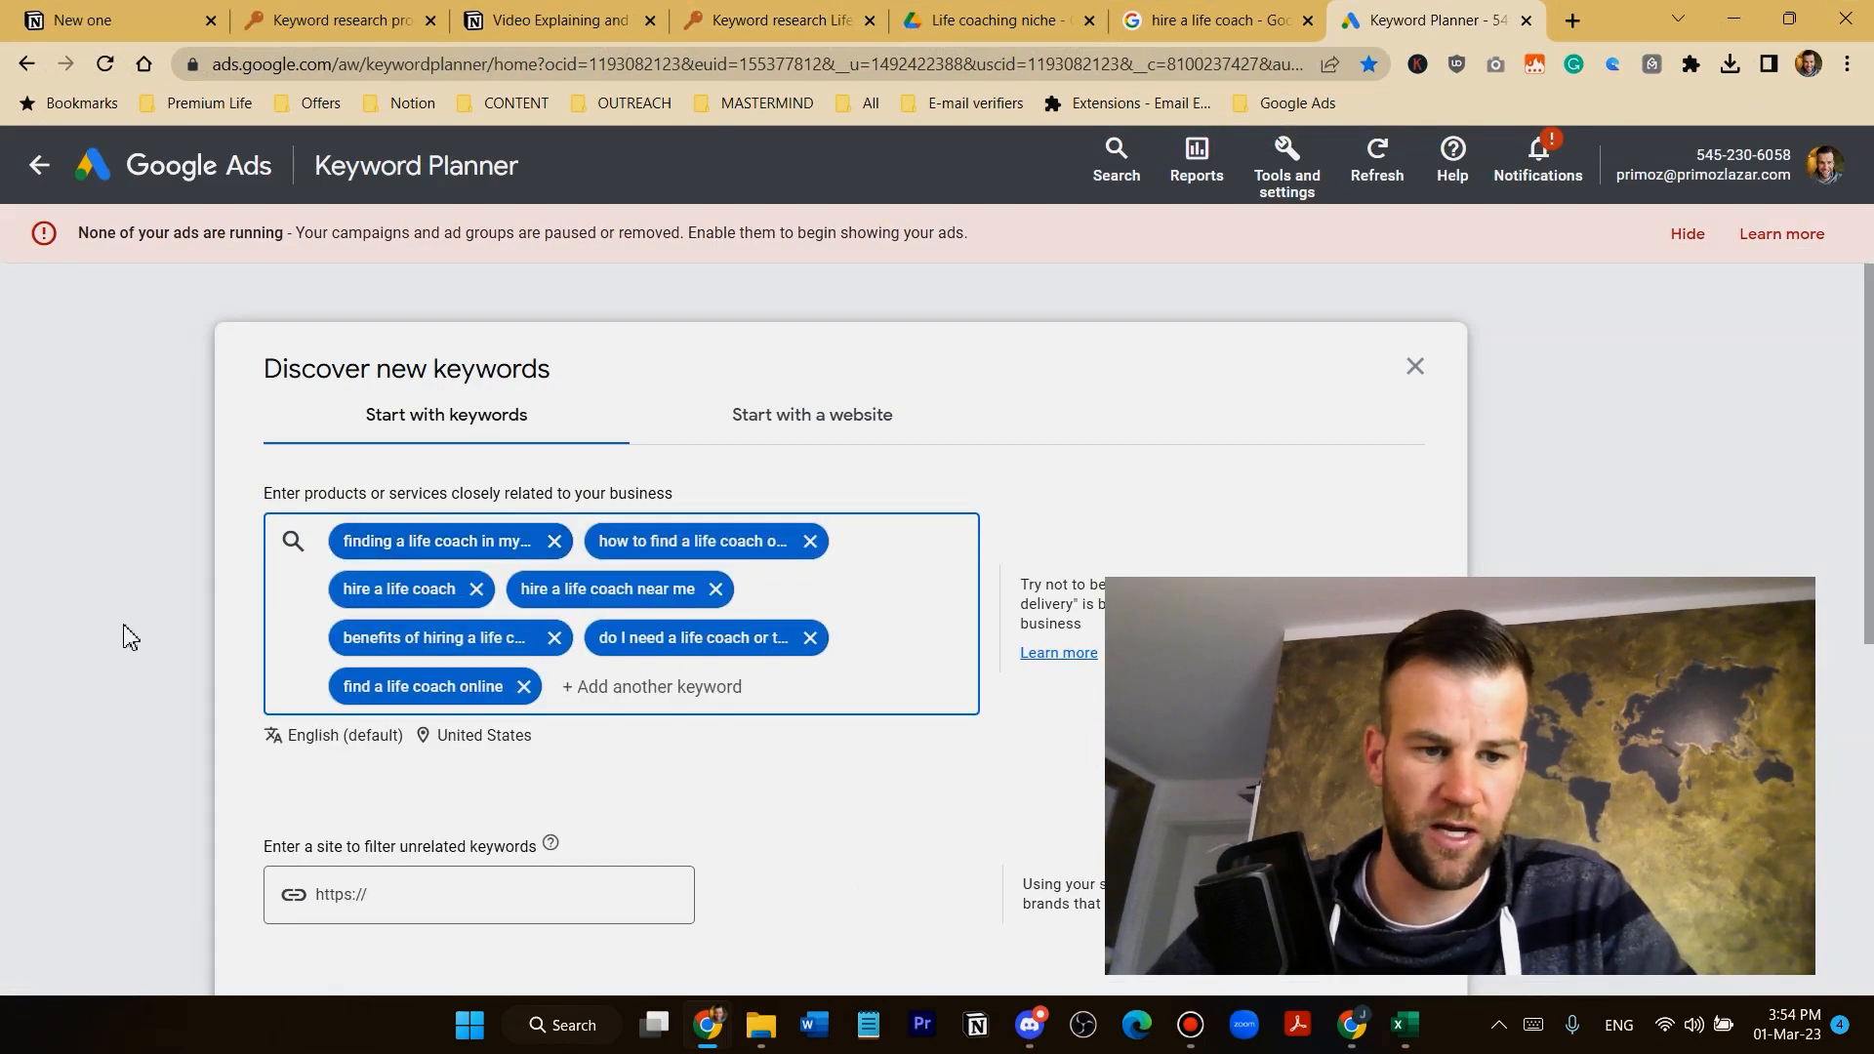
{"action": "left_click", "coordinate": [156, 583]}
{"action": "scroll", "coordinate": [431, 774], "scroll_direction": "down", "scroll_amount": 3}
{"action": "left_click", "coordinate": [350, 732]}
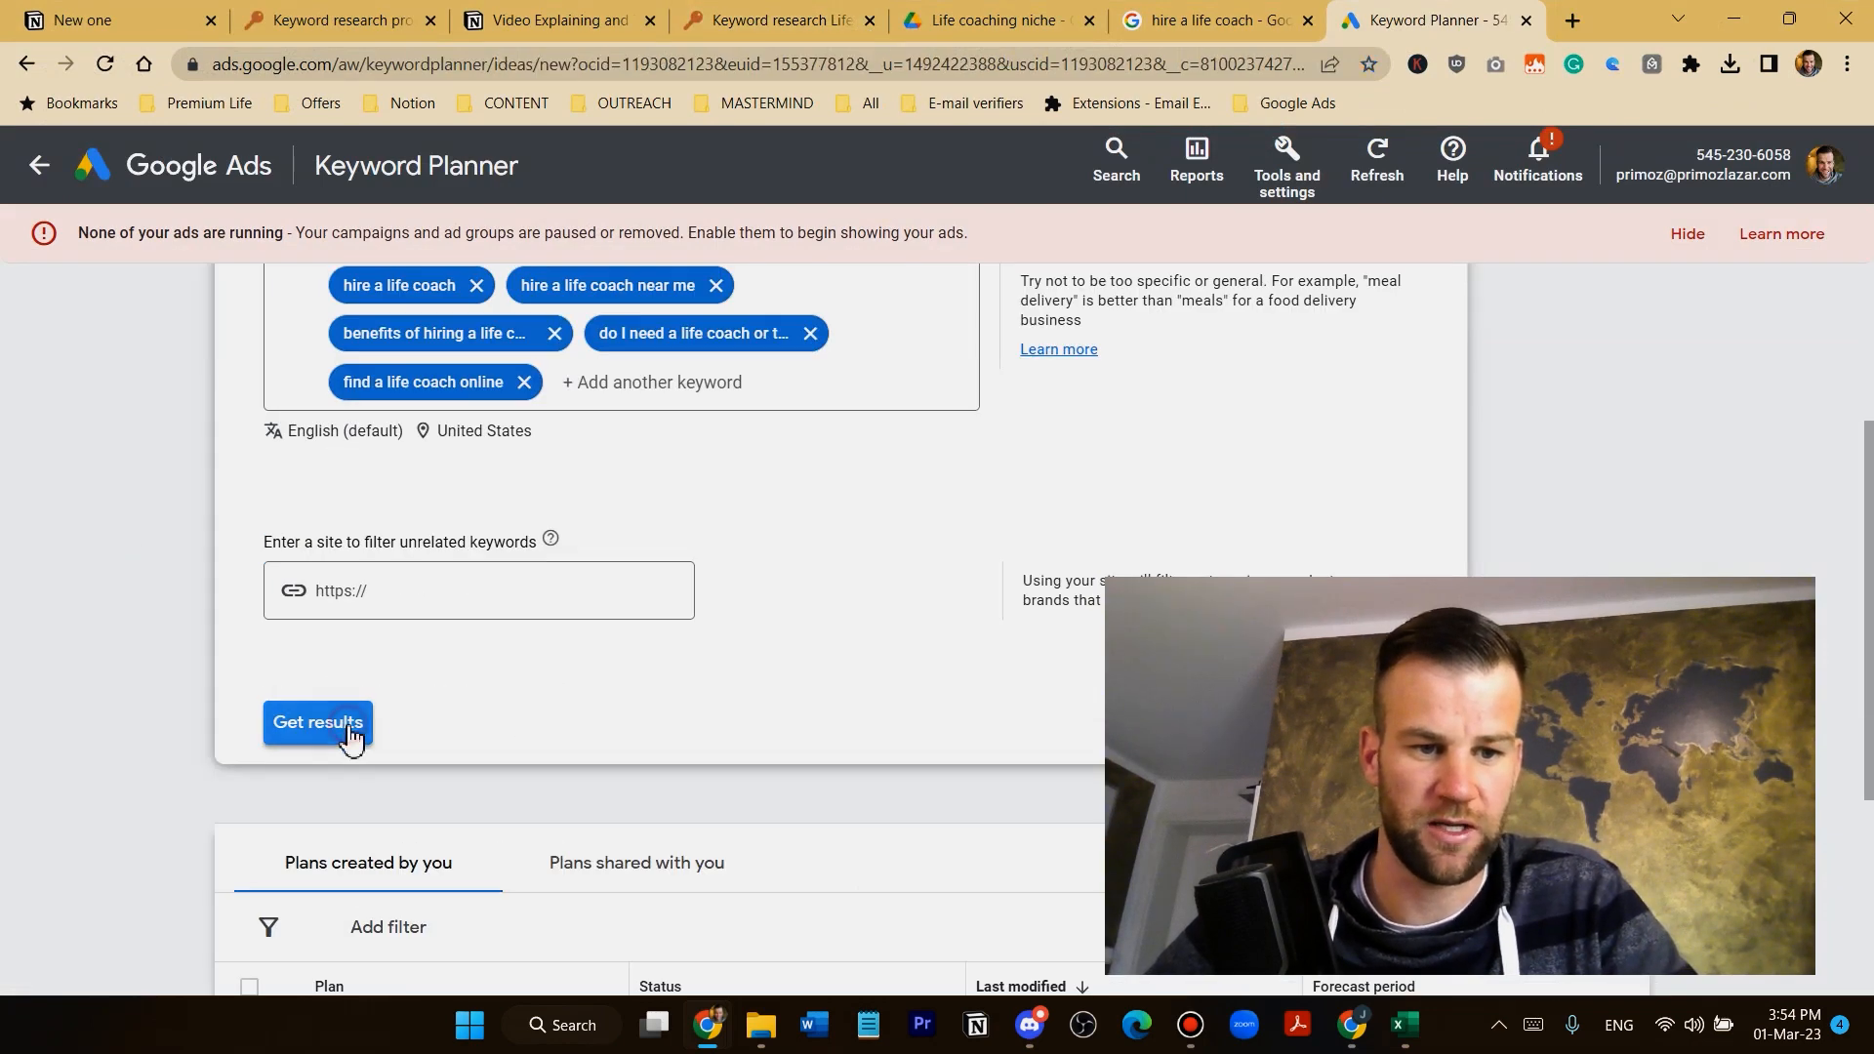
Review the volume and cost data of the provided keywords and keyword ideas, comparing them with the spreadsheet list
{"action": "key", "text": "ctrl+minus"}
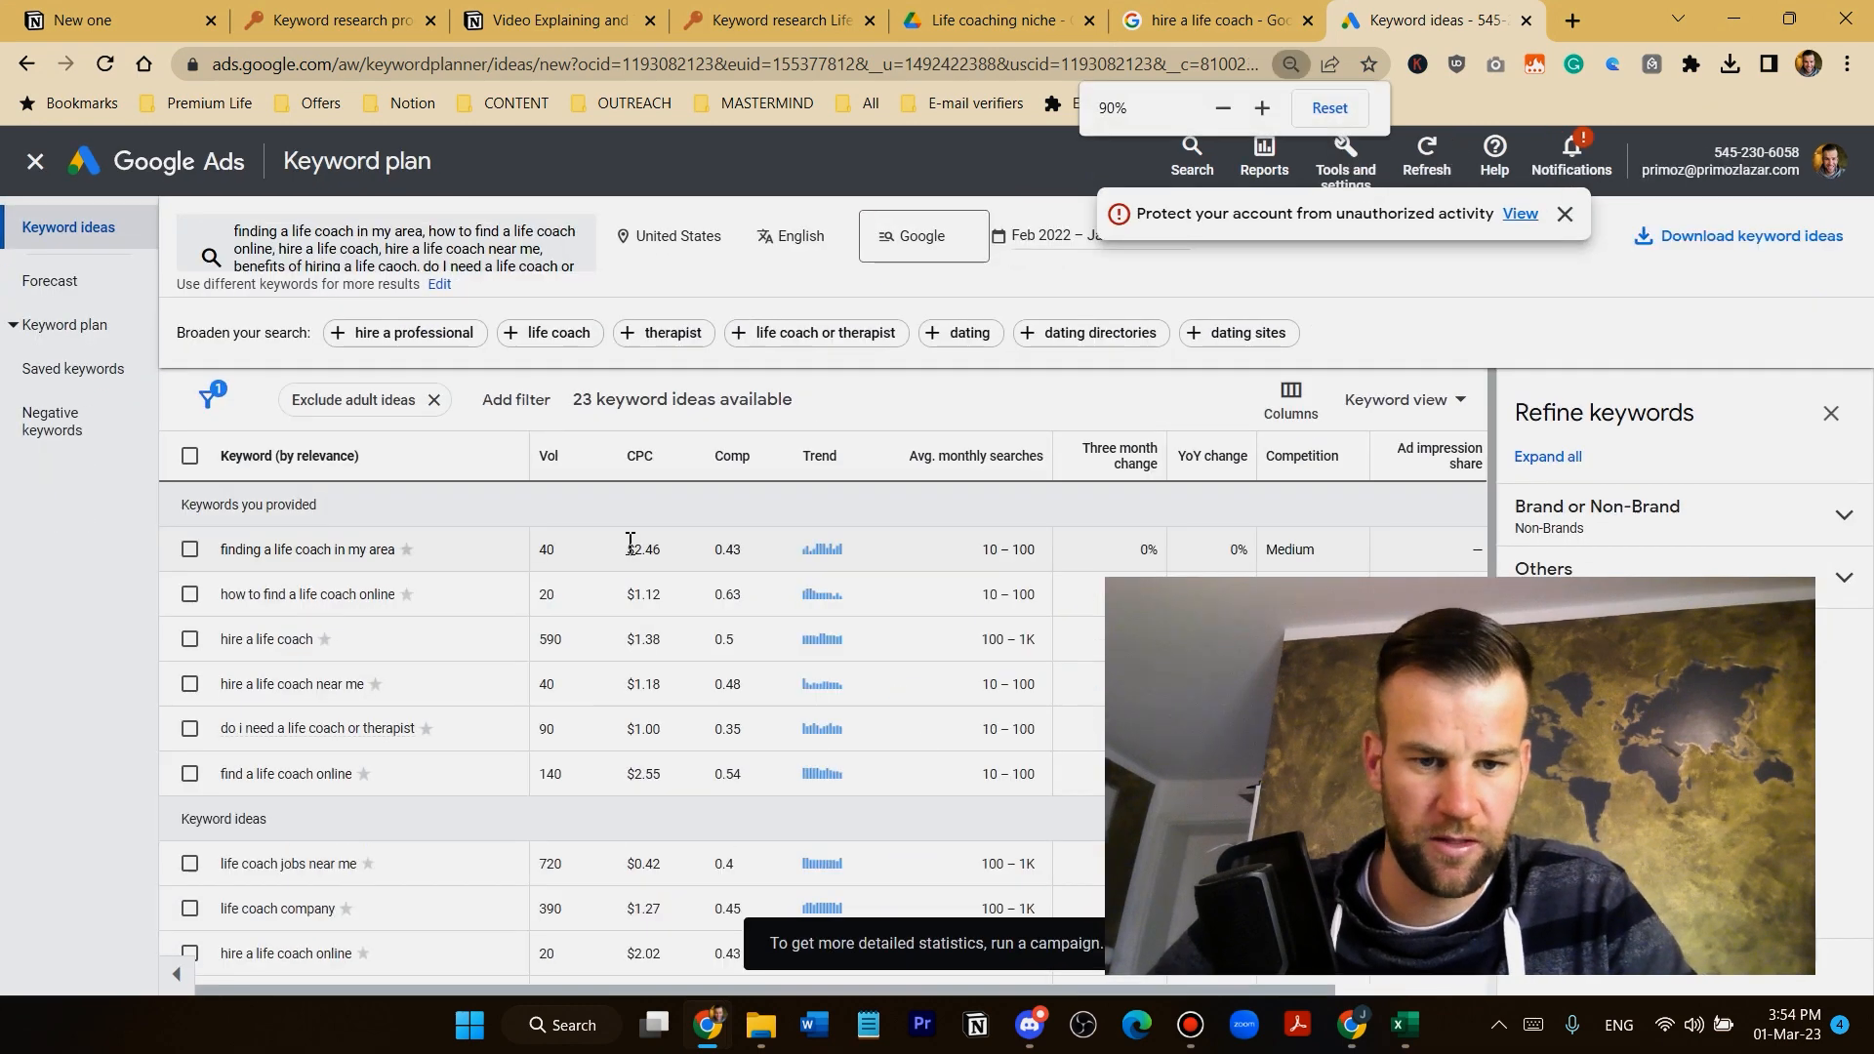
{"action": "scroll", "coordinate": [459, 589], "scroll_direction": "down", "scroll_amount": 1}
{"action": "scroll", "coordinate": [472, 590], "scroll_direction": "up", "scroll_amount": 1}
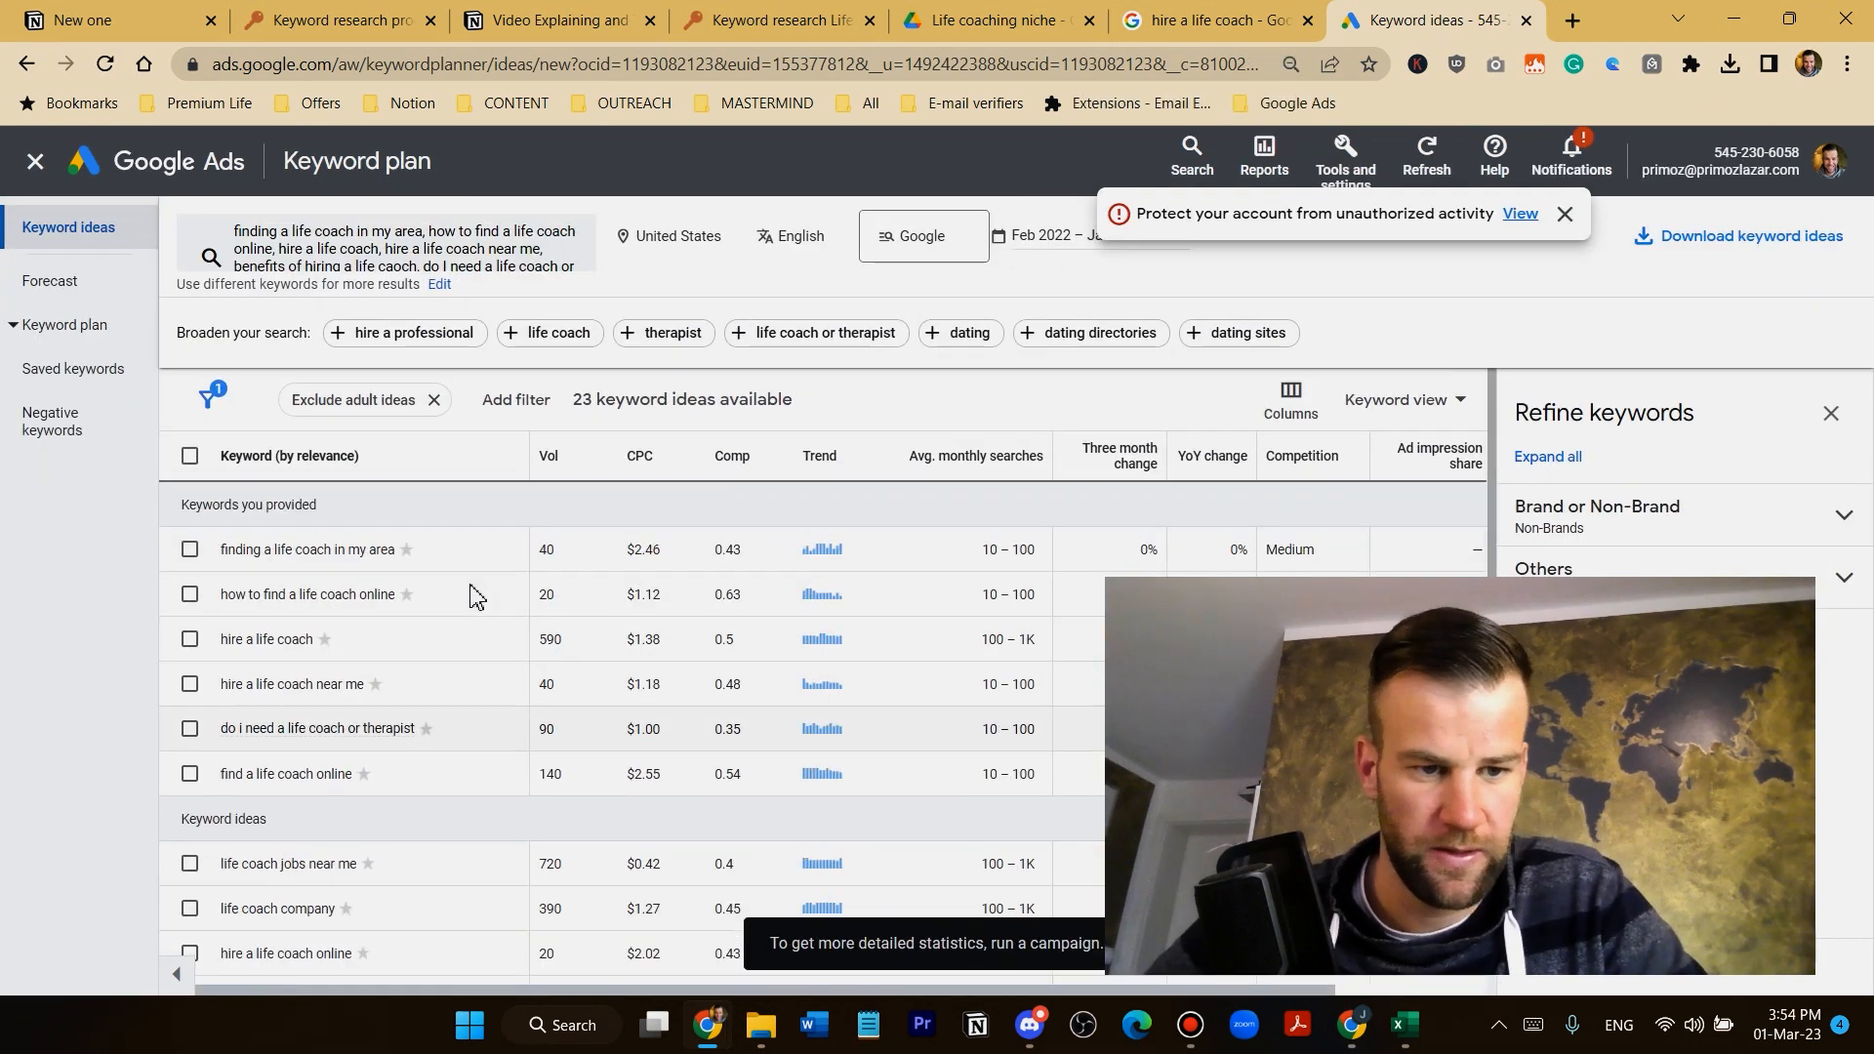
{"action": "scroll", "coordinate": [452, 595], "scroll_direction": "down", "scroll_amount": 2}
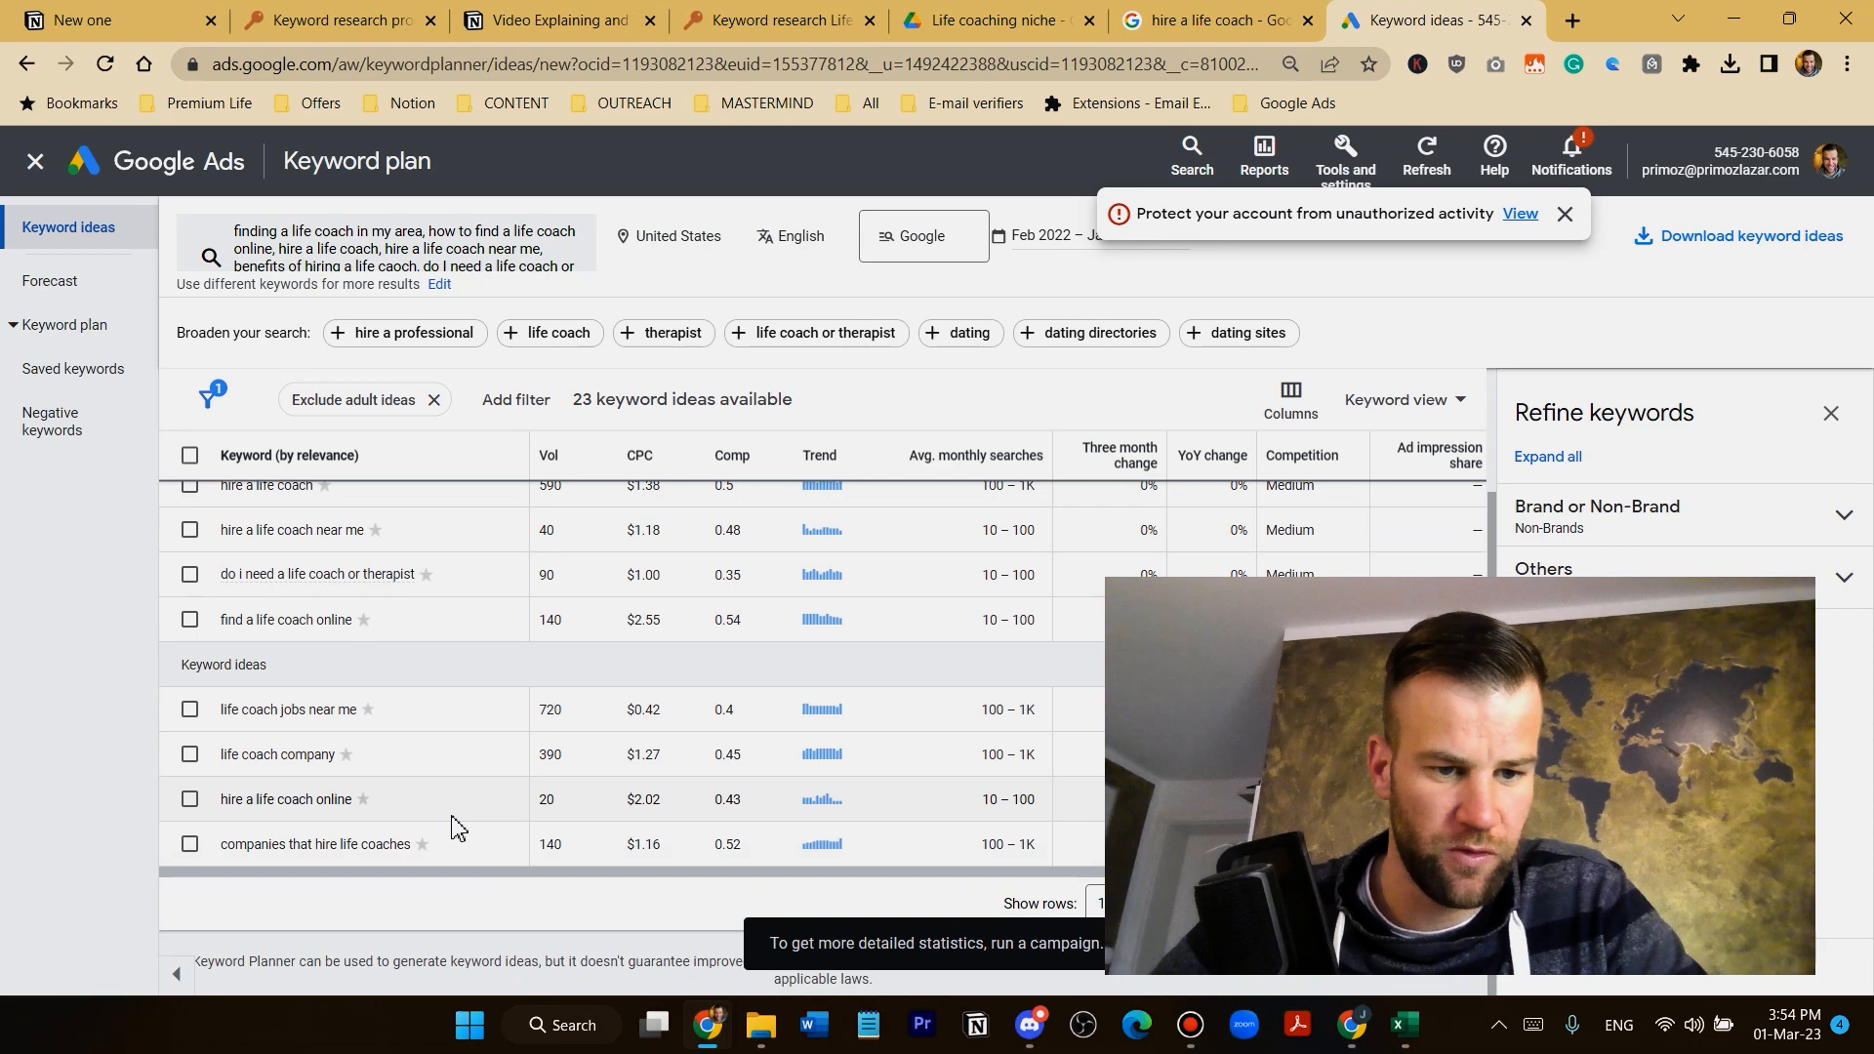
{"action": "scroll", "coordinate": [449, 818], "scroll_direction": "up", "scroll_amount": 1}
{"action": "scroll", "coordinate": [437, 809], "scroll_direction": "up", "scroll_amount": 1}
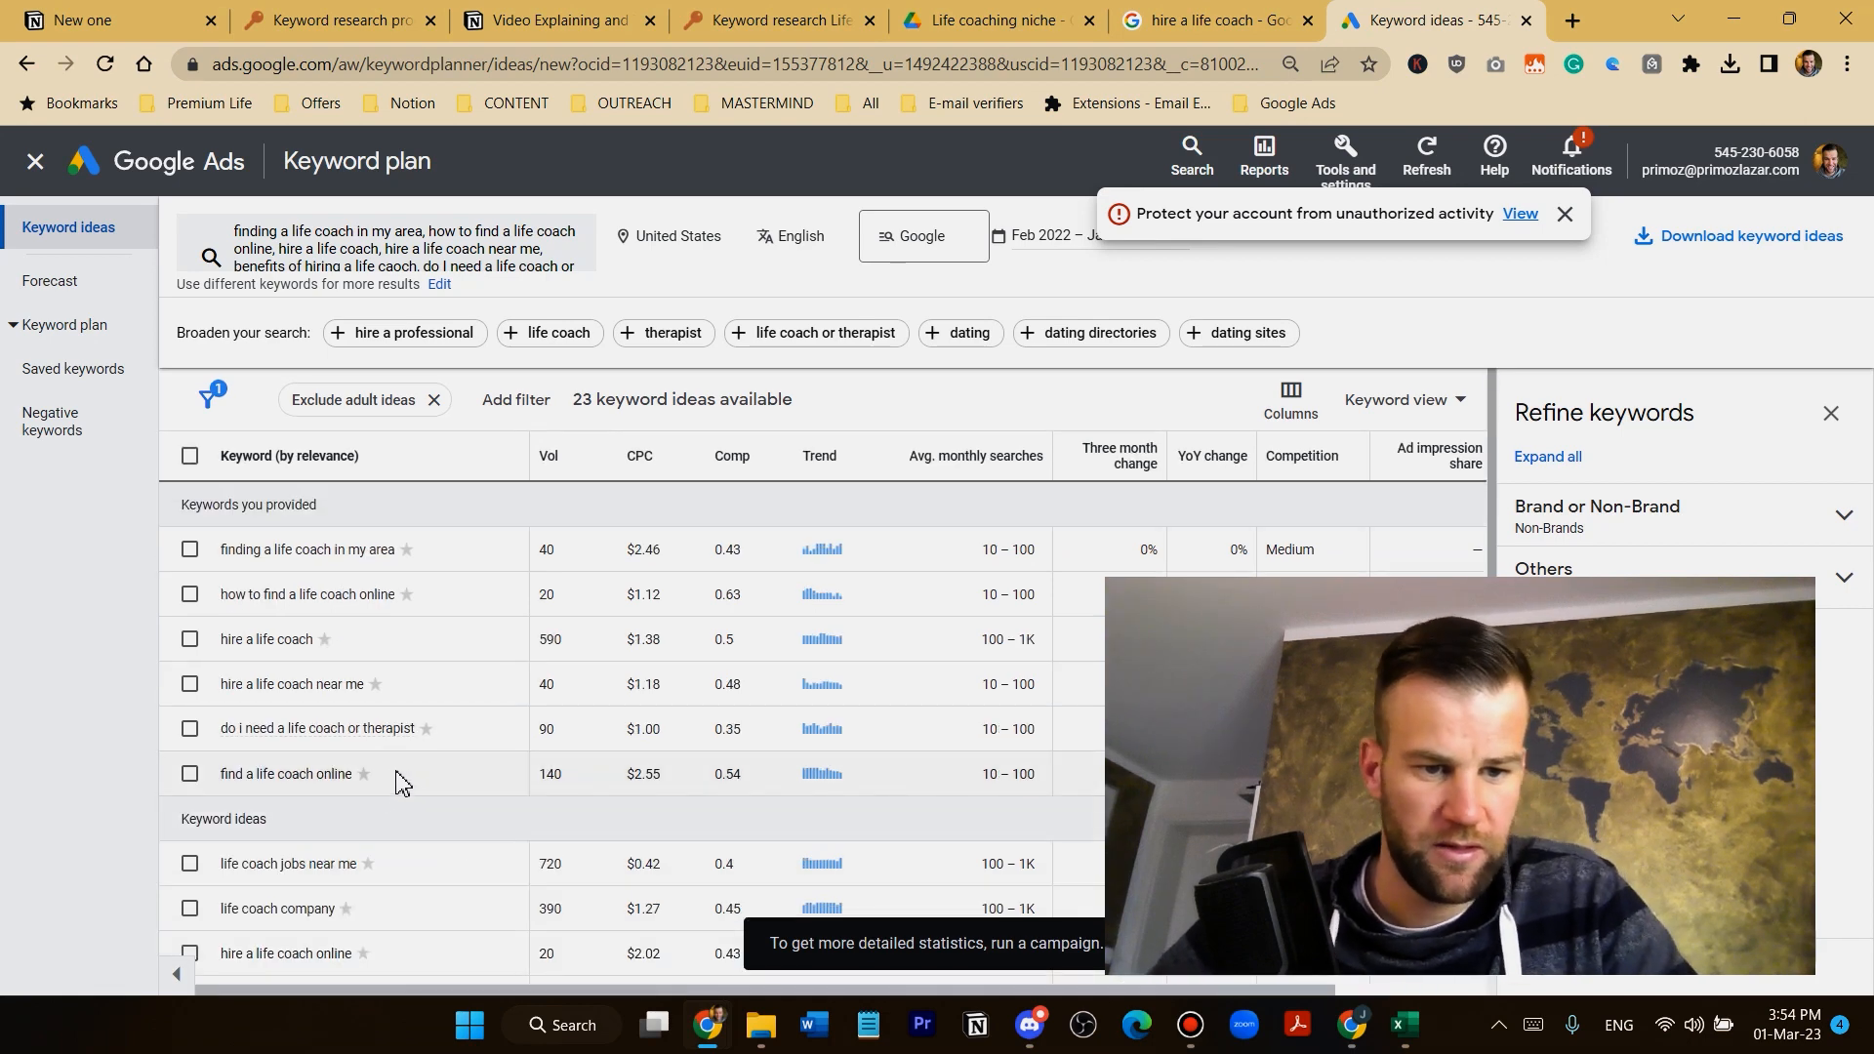
{"action": "key", "text": "alt+Tab"}
{"action": "left_click", "coordinate": [1132, 488]}
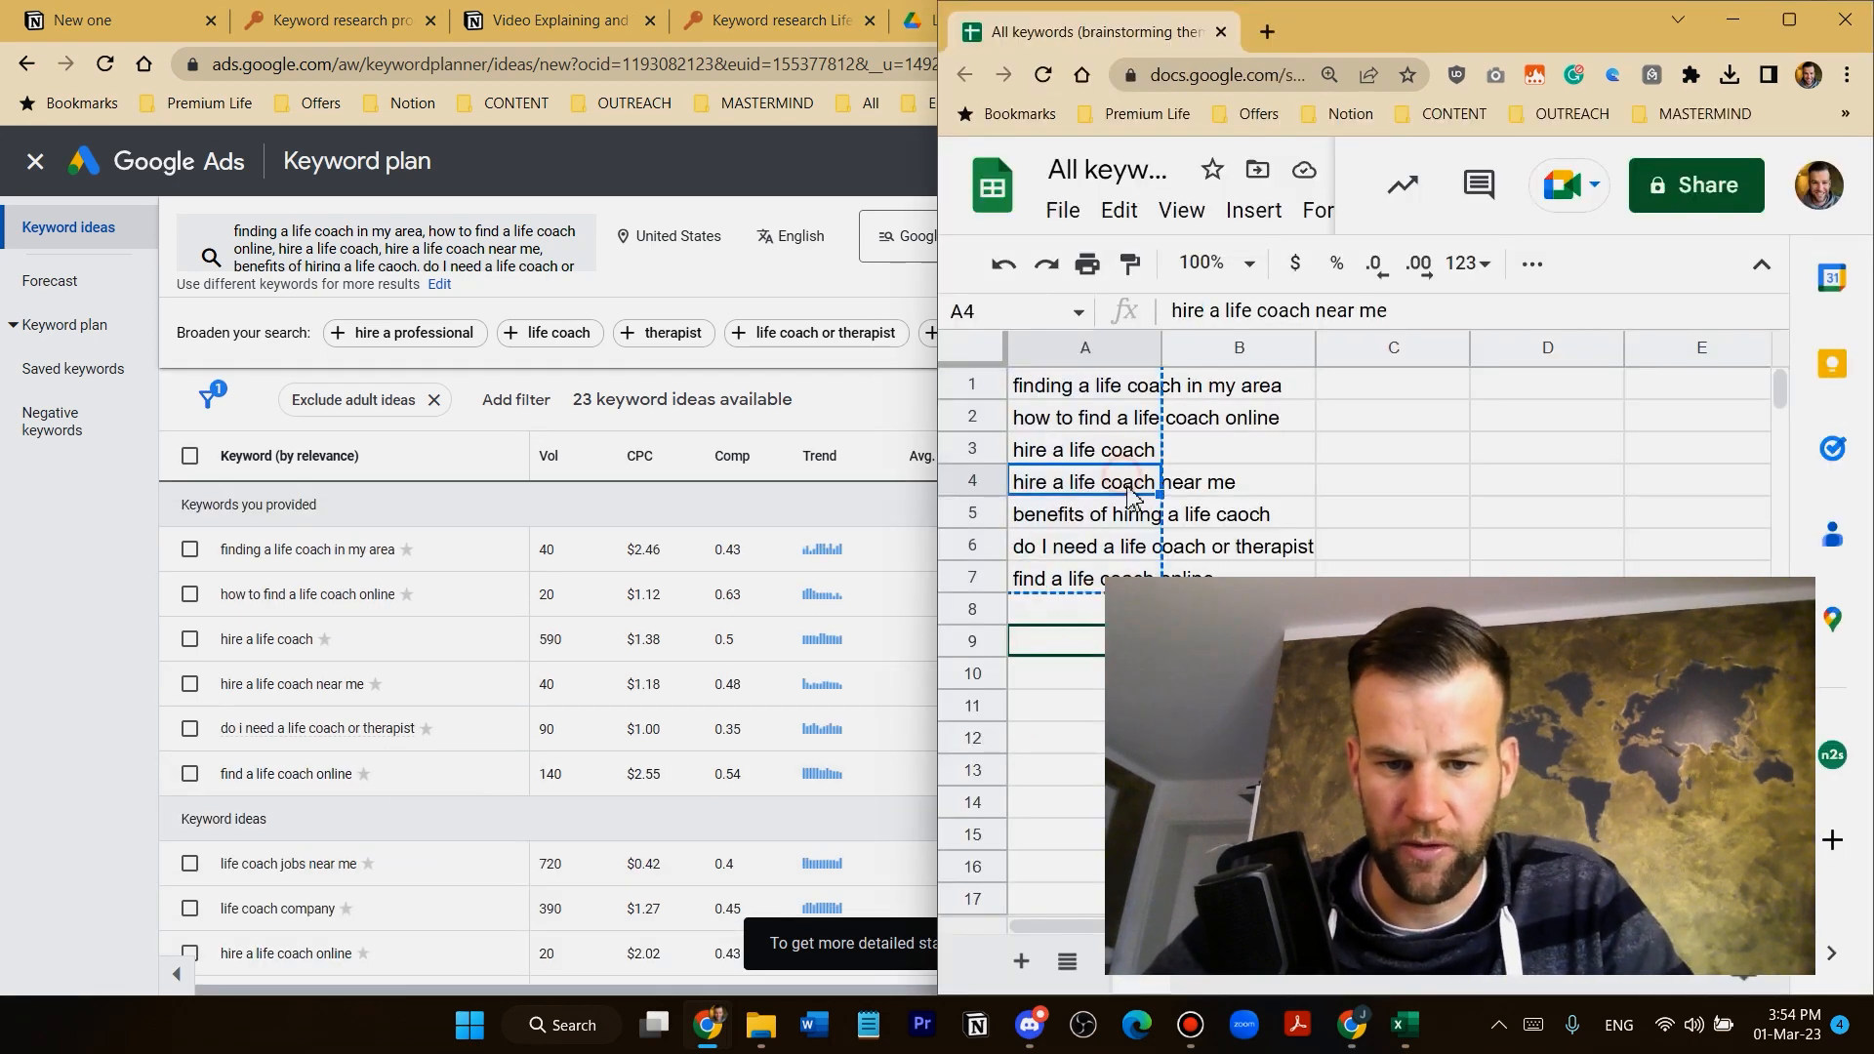
{"action": "left_click", "coordinate": [1113, 578]}
{"action": "key", "text": "Tab"}
{"action": "key", "text": "Tab"}
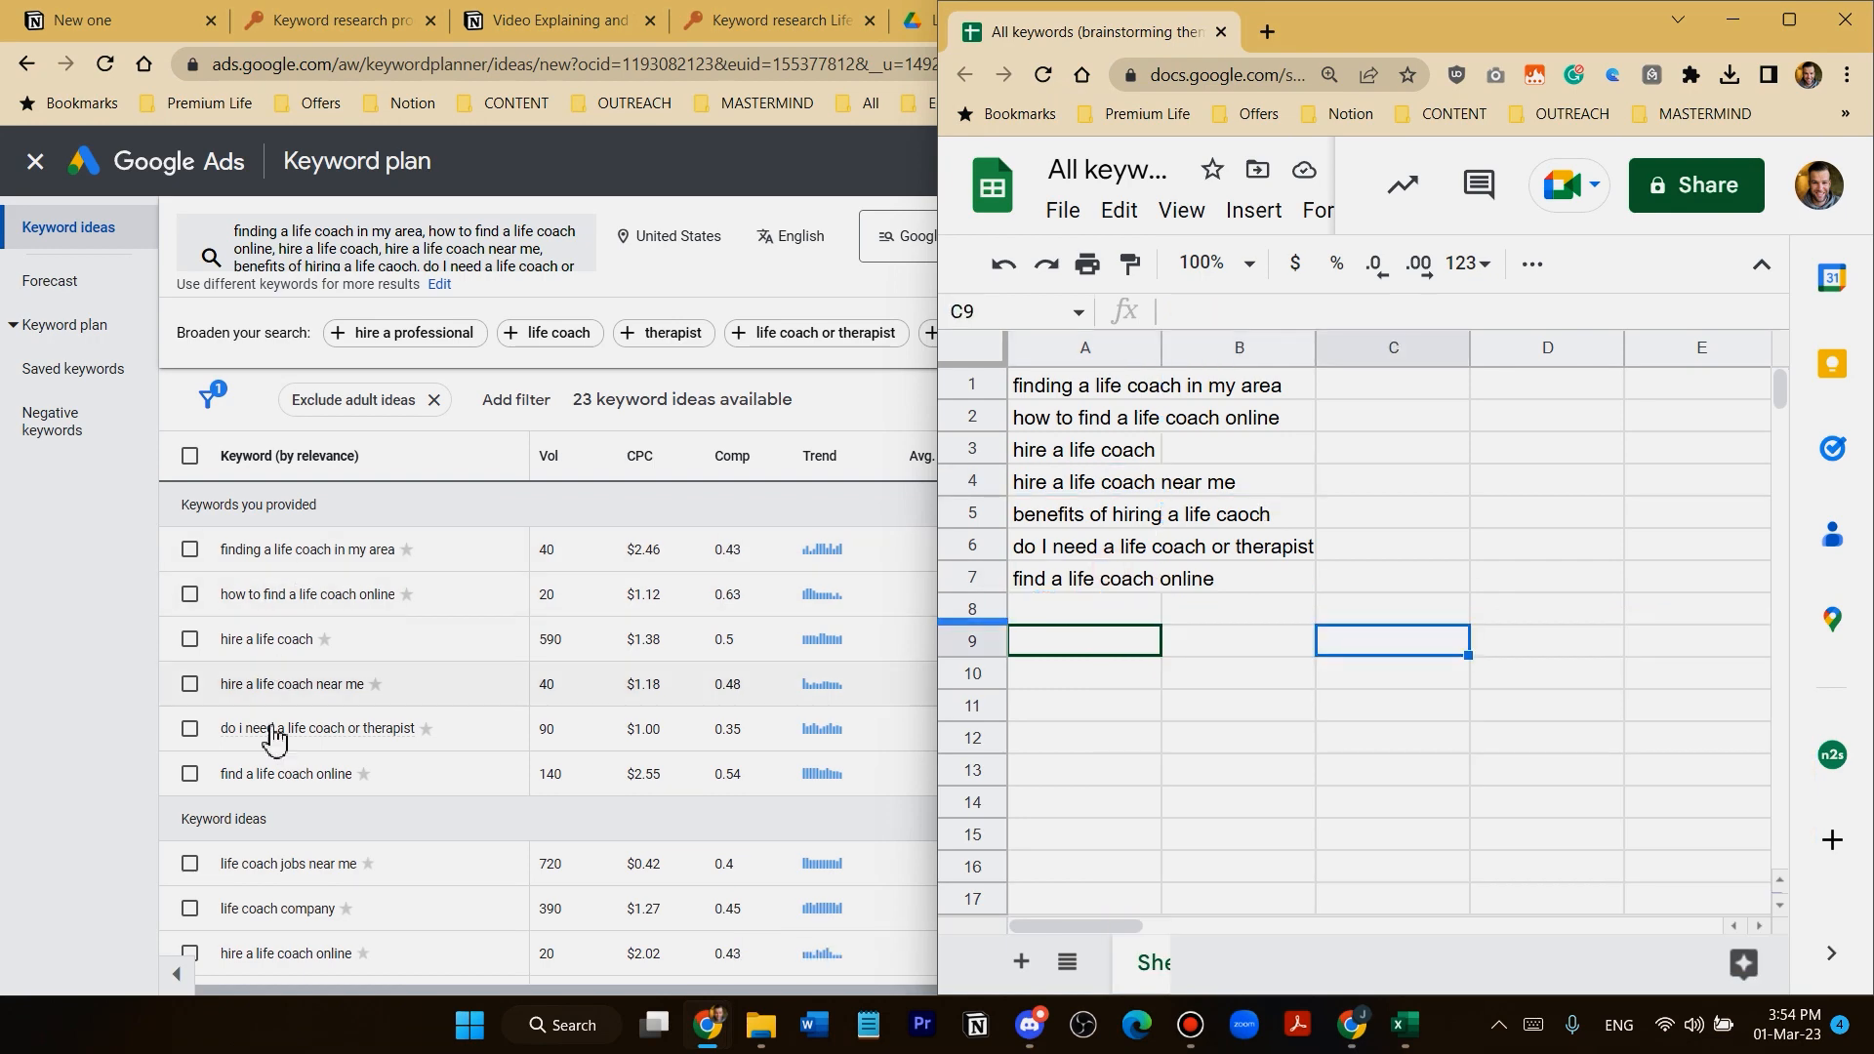
Copy the keyword idea "hire a life coach online" into cell A8 of the spreadsheet
{"action": "scroll", "coordinate": [309, 728], "scroll_direction": "down", "scroll_amount": 3}
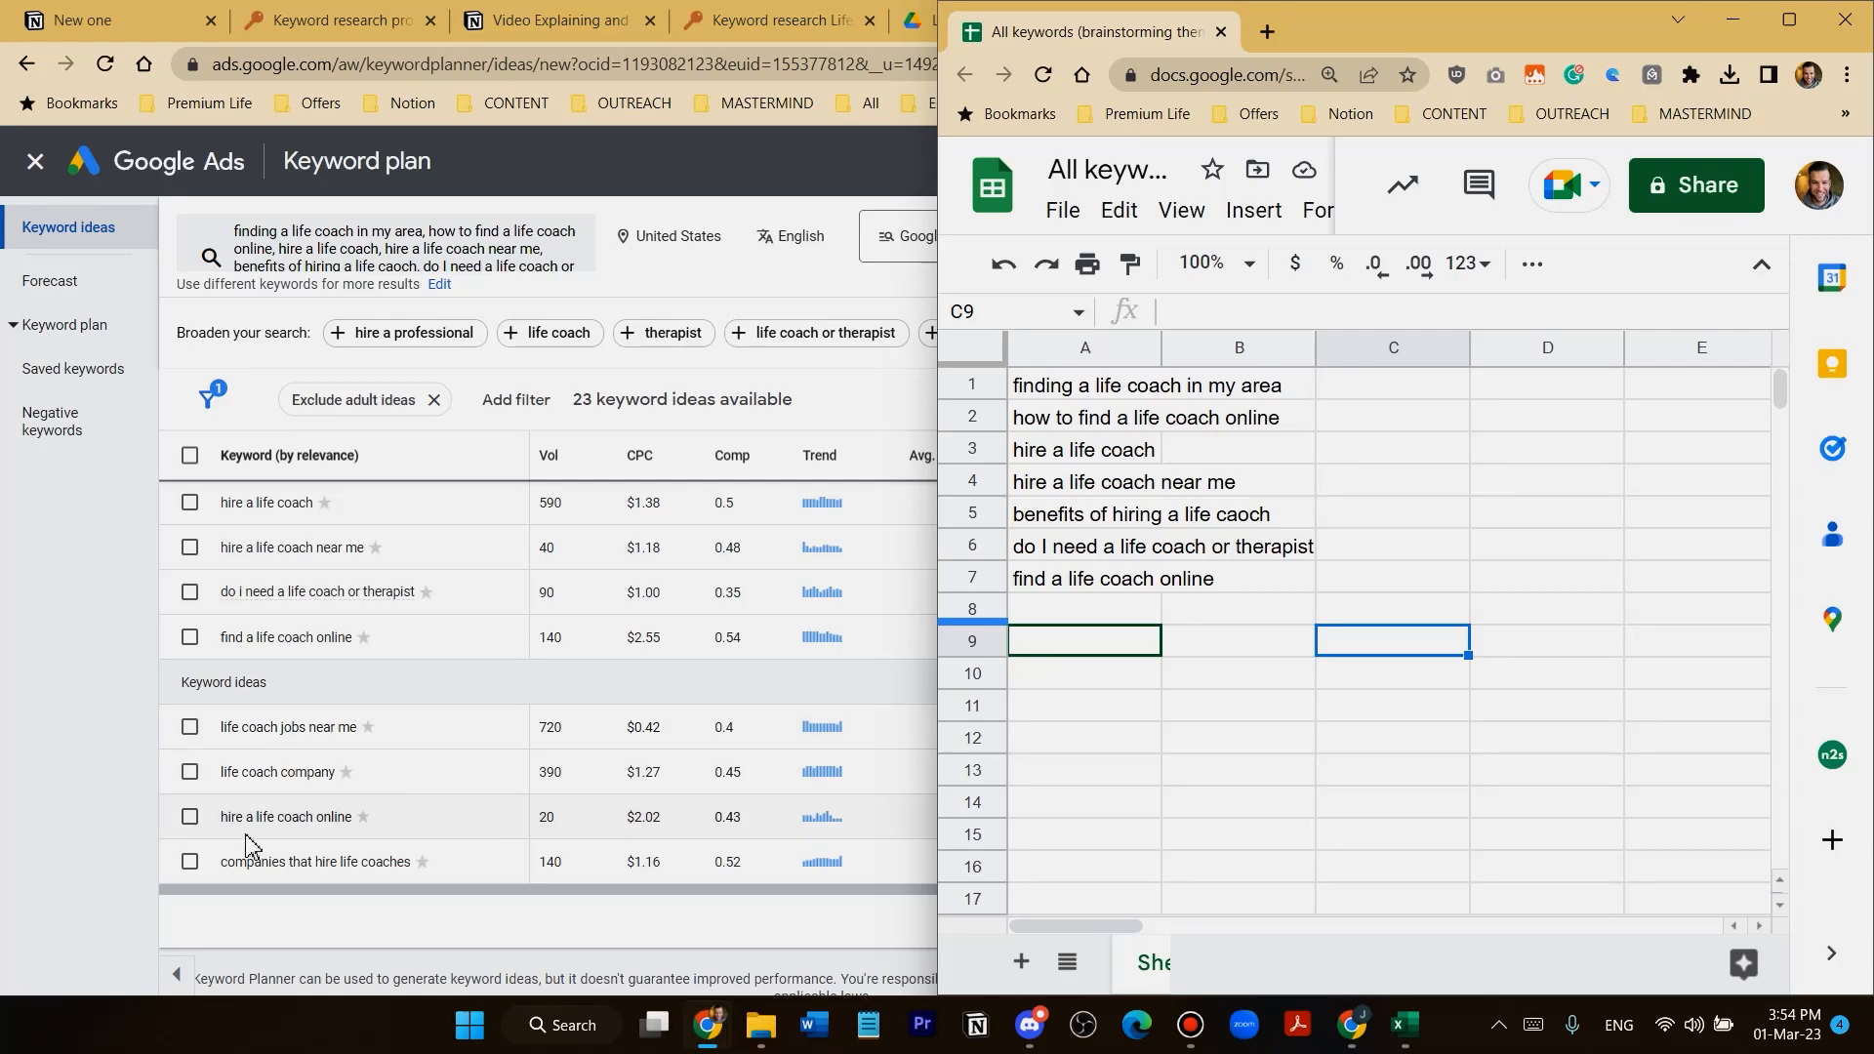
{"action": "left_click_drag", "start_coordinate": [217, 818], "coordinate": [353, 820]}
{"action": "key", "text": "ctrl+c"}
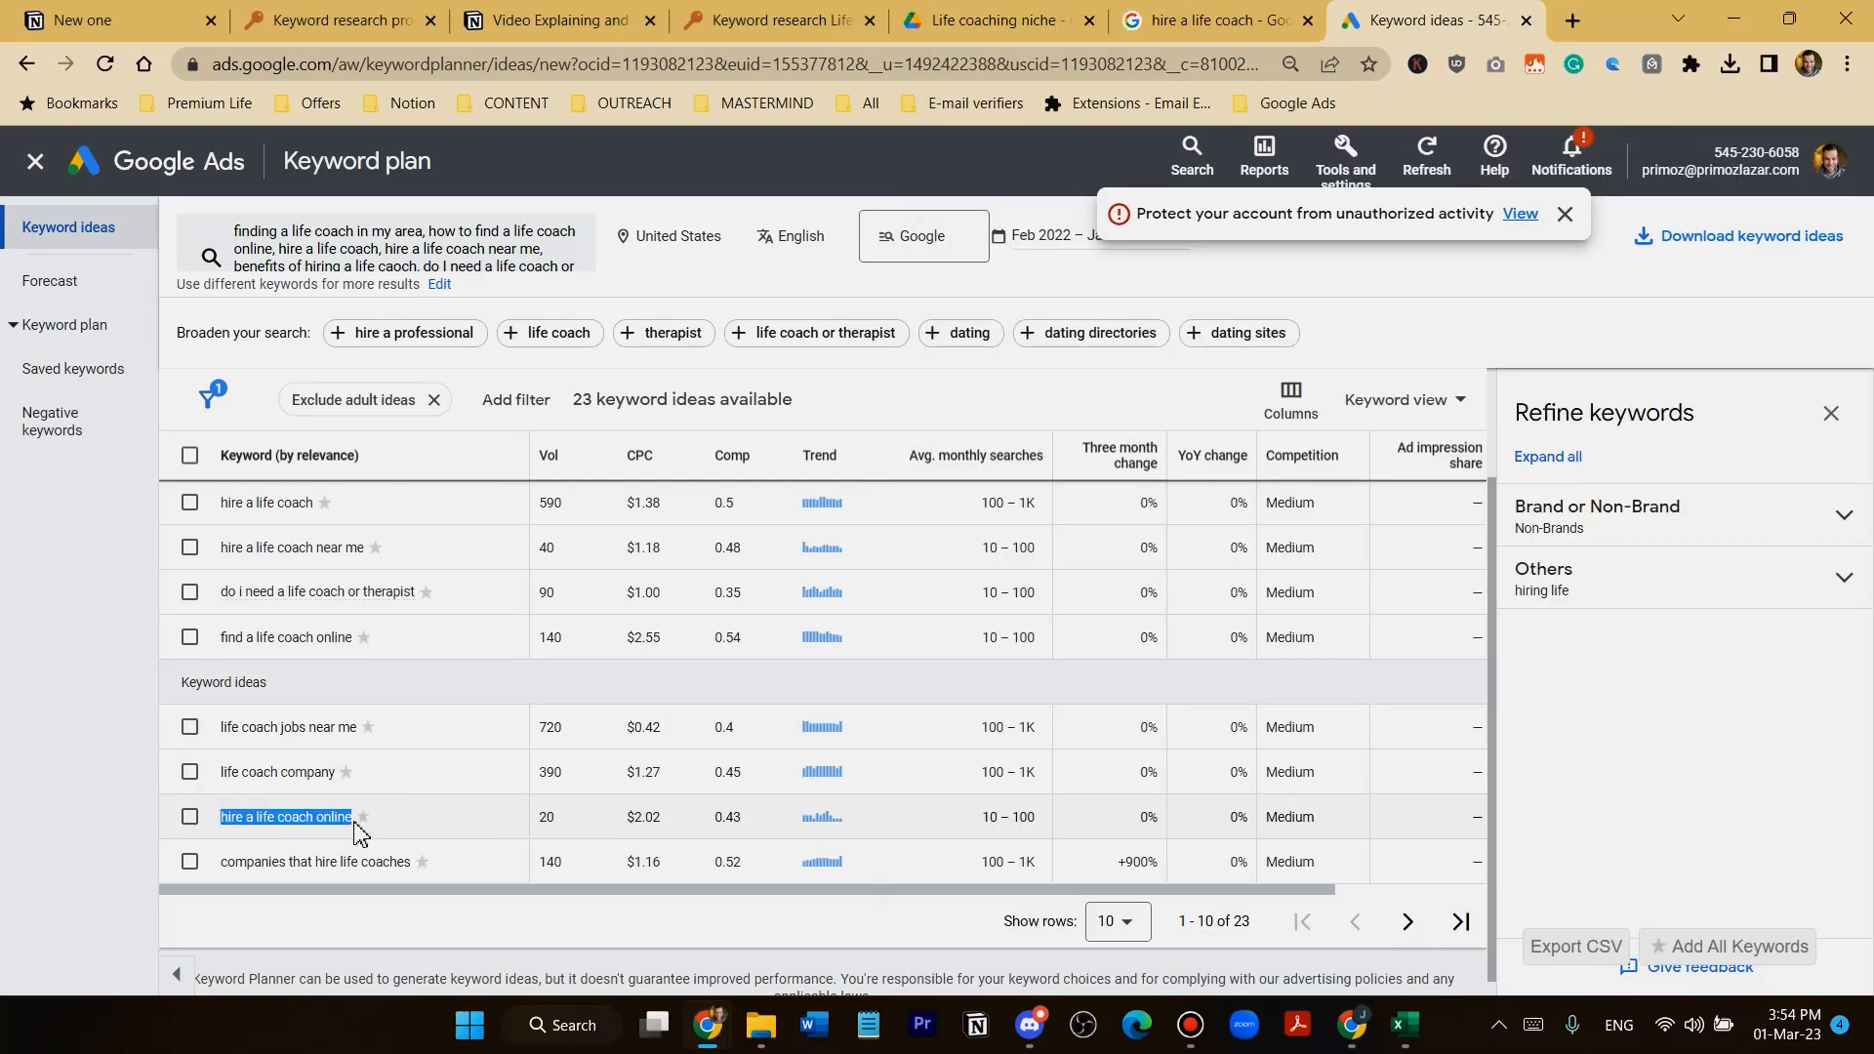
{"action": "key", "text": "alt+Tab"}
{"action": "left_click", "coordinate": [1084, 581]}
{"action": "left_click", "coordinate": [1084, 609]}
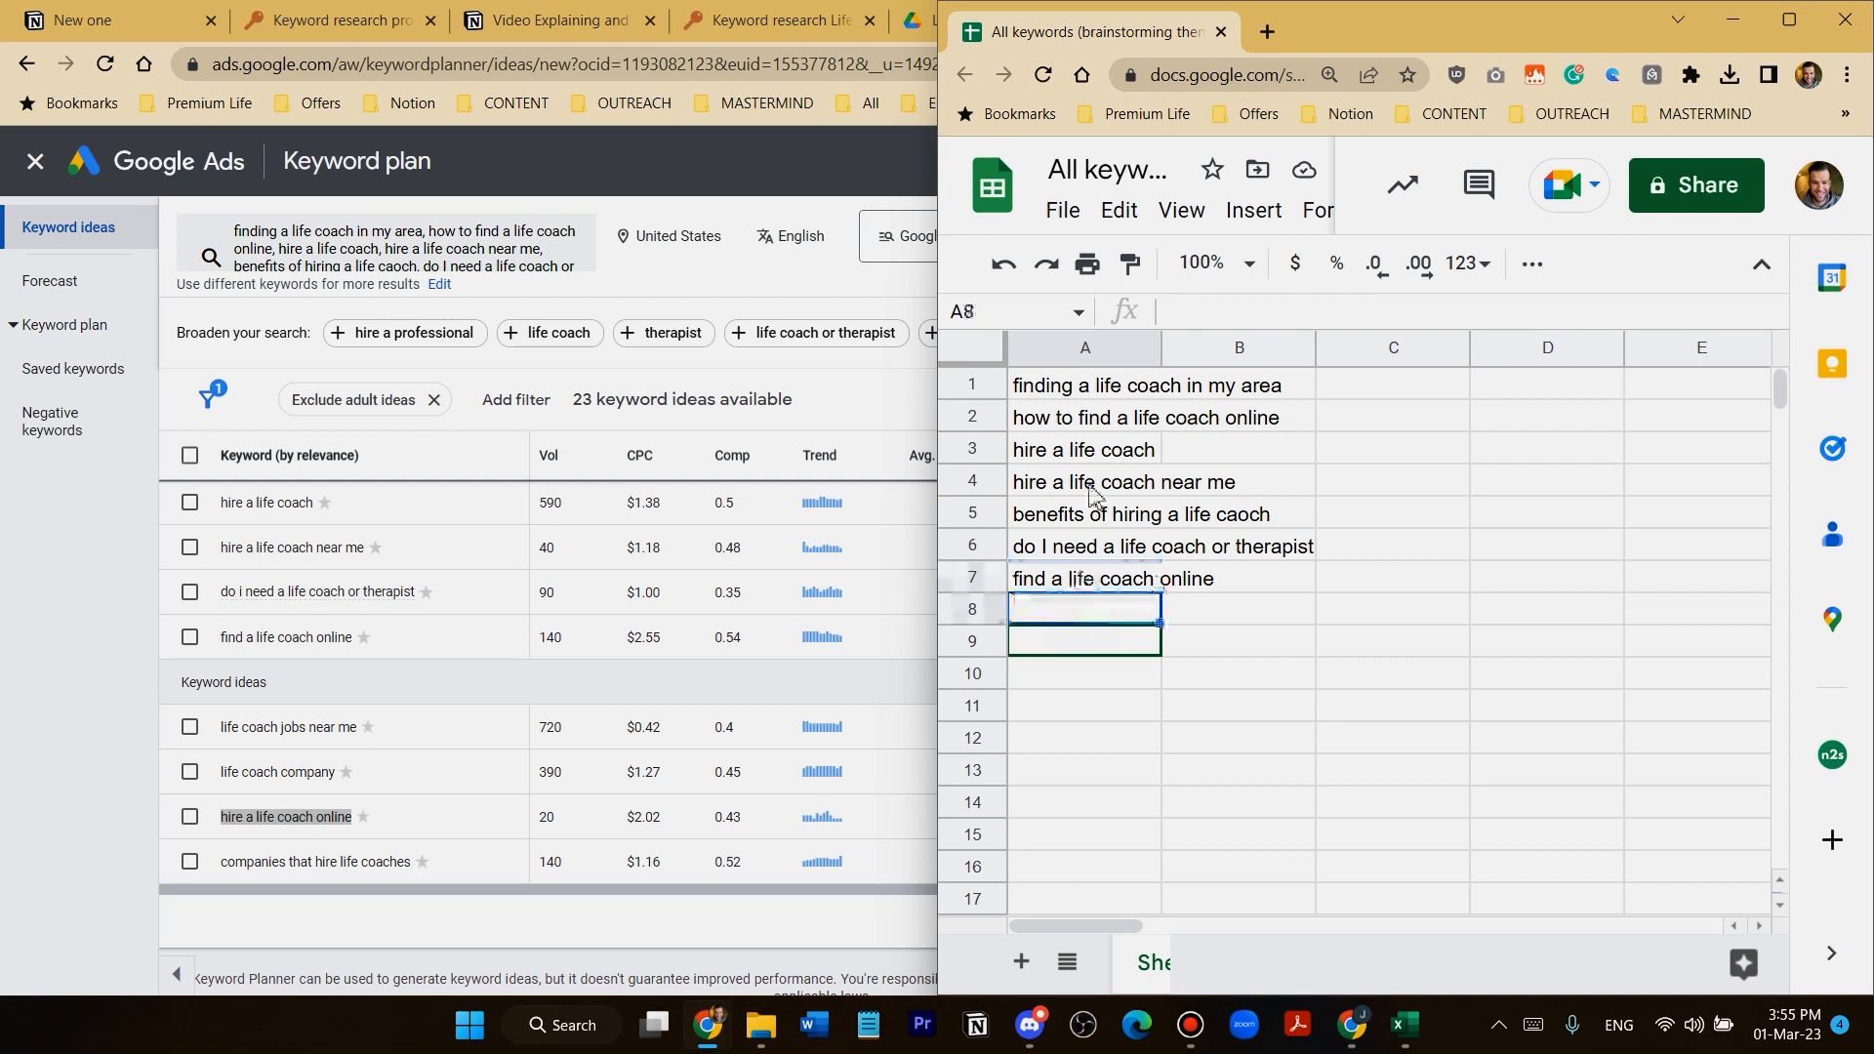
{"action": "key", "text": "ctrl+v"}
{"action": "left_click", "coordinate": [1155, 514]}
{"action": "left_click", "coordinate": [1130, 455]}
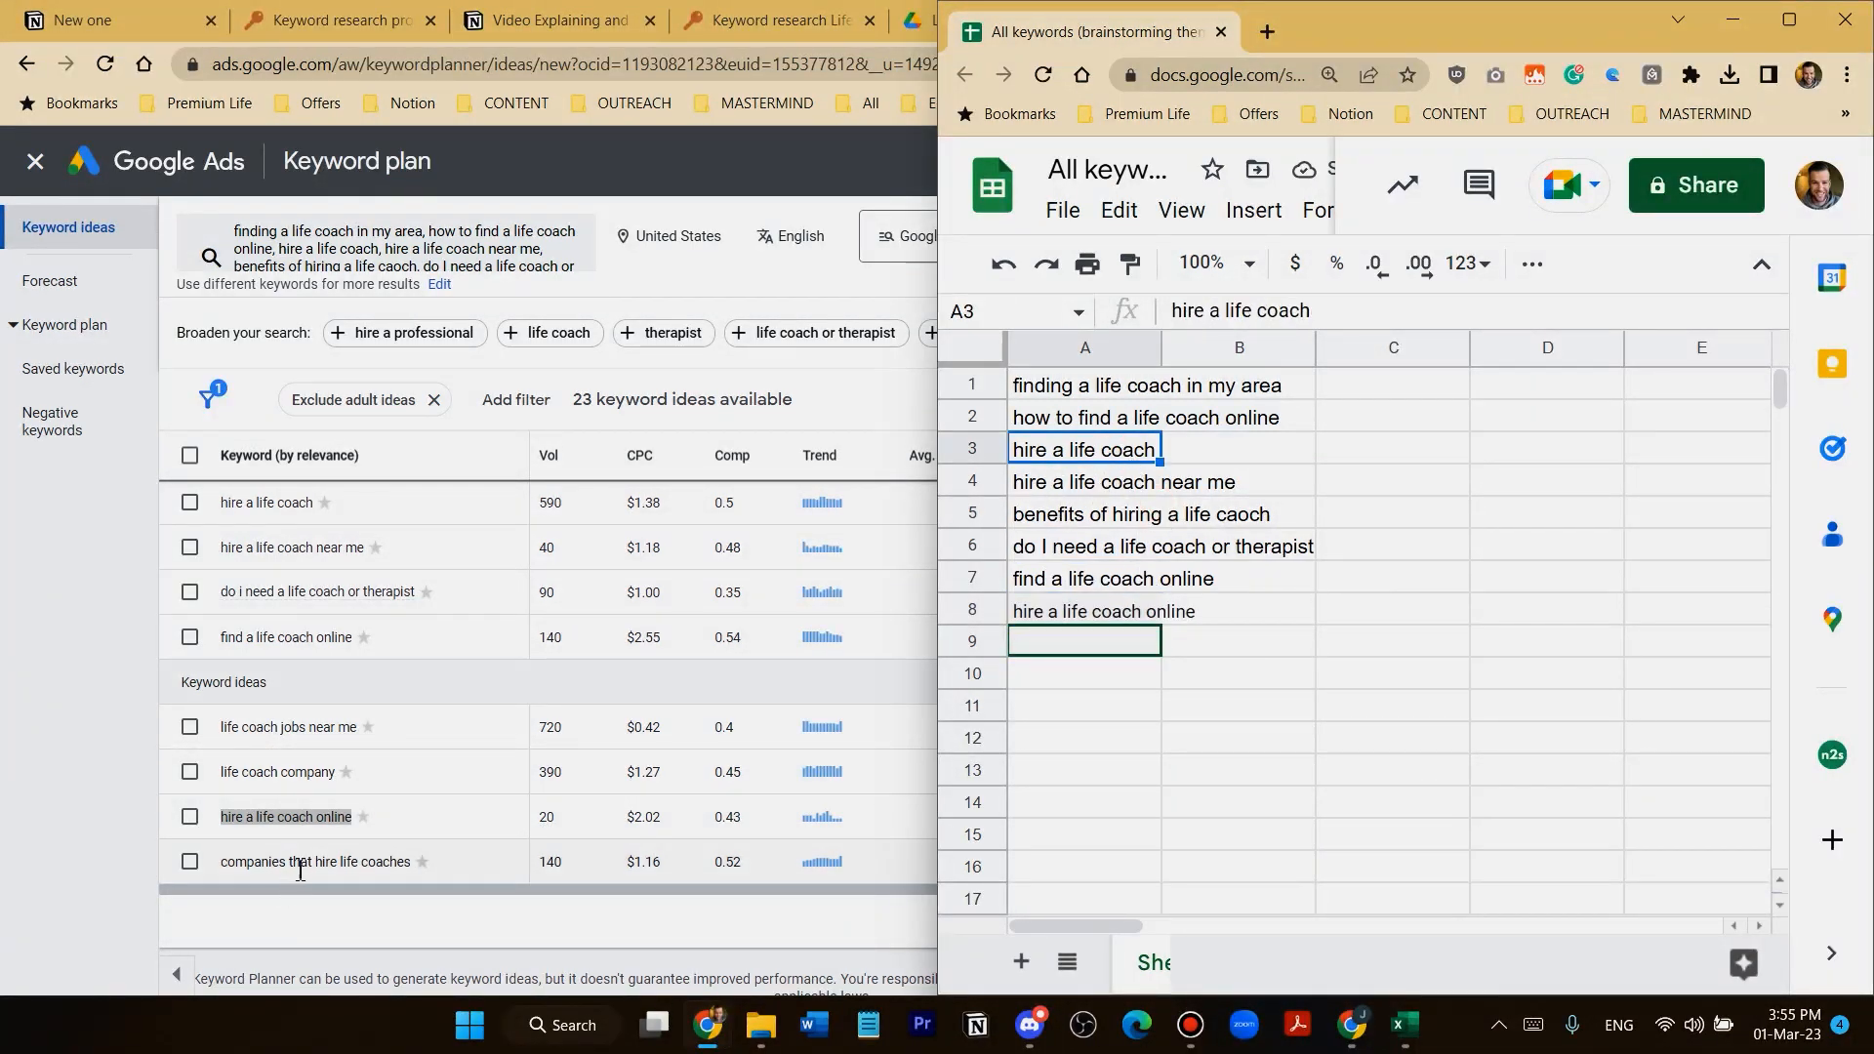
Replace all seed keywords in Keyword Planner with "hire a life coach" and get new results
{"action": "key", "text": "super+Up"}
{"action": "left_click", "coordinate": [395, 273]}
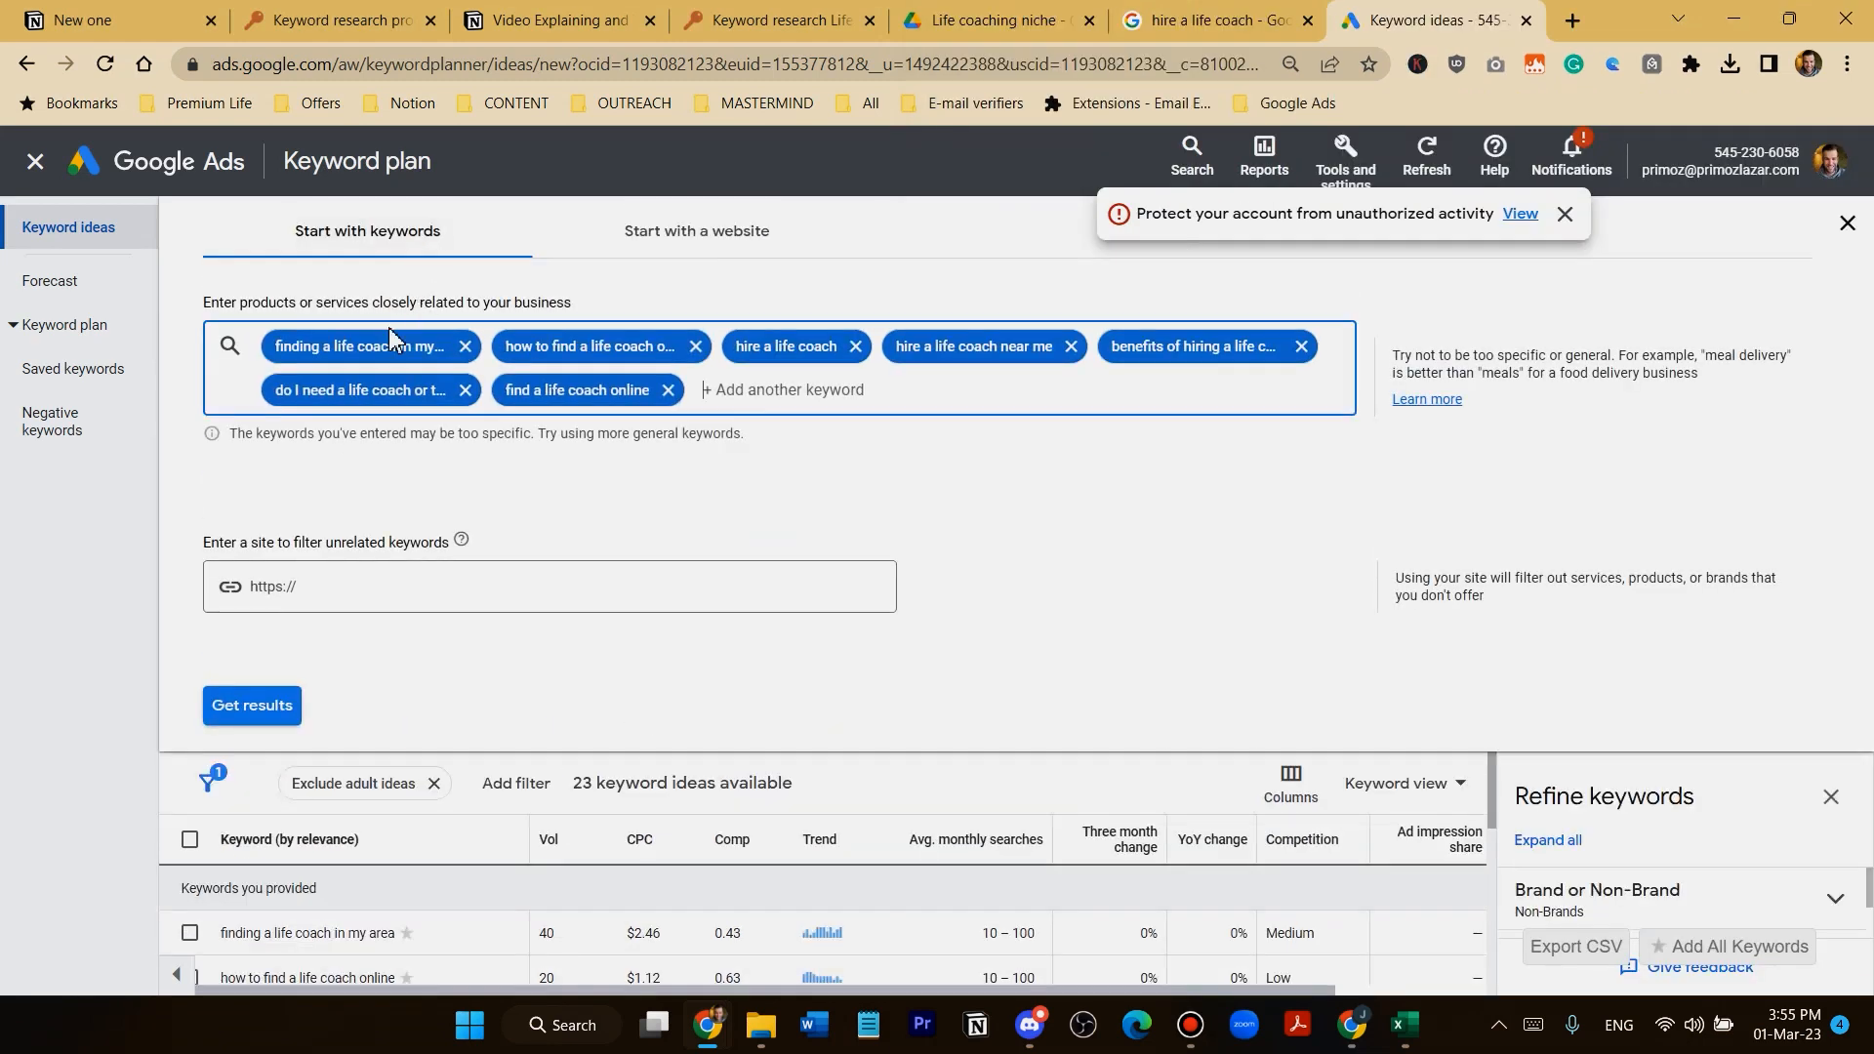
{"action": "left_click", "coordinate": [726, 380]}
{"action": "key", "text": "BackSpace"}
{"action": "key", "text": "BackSpace"}
{"action": "key", "text": "BackSpace"}
{"action": "key", "text": "BackSpace"}
{"action": "key", "text": "BackSpace"}
{"action": "key", "text": "BackSpace"}
{"action": "key", "text": "BackSpace"}
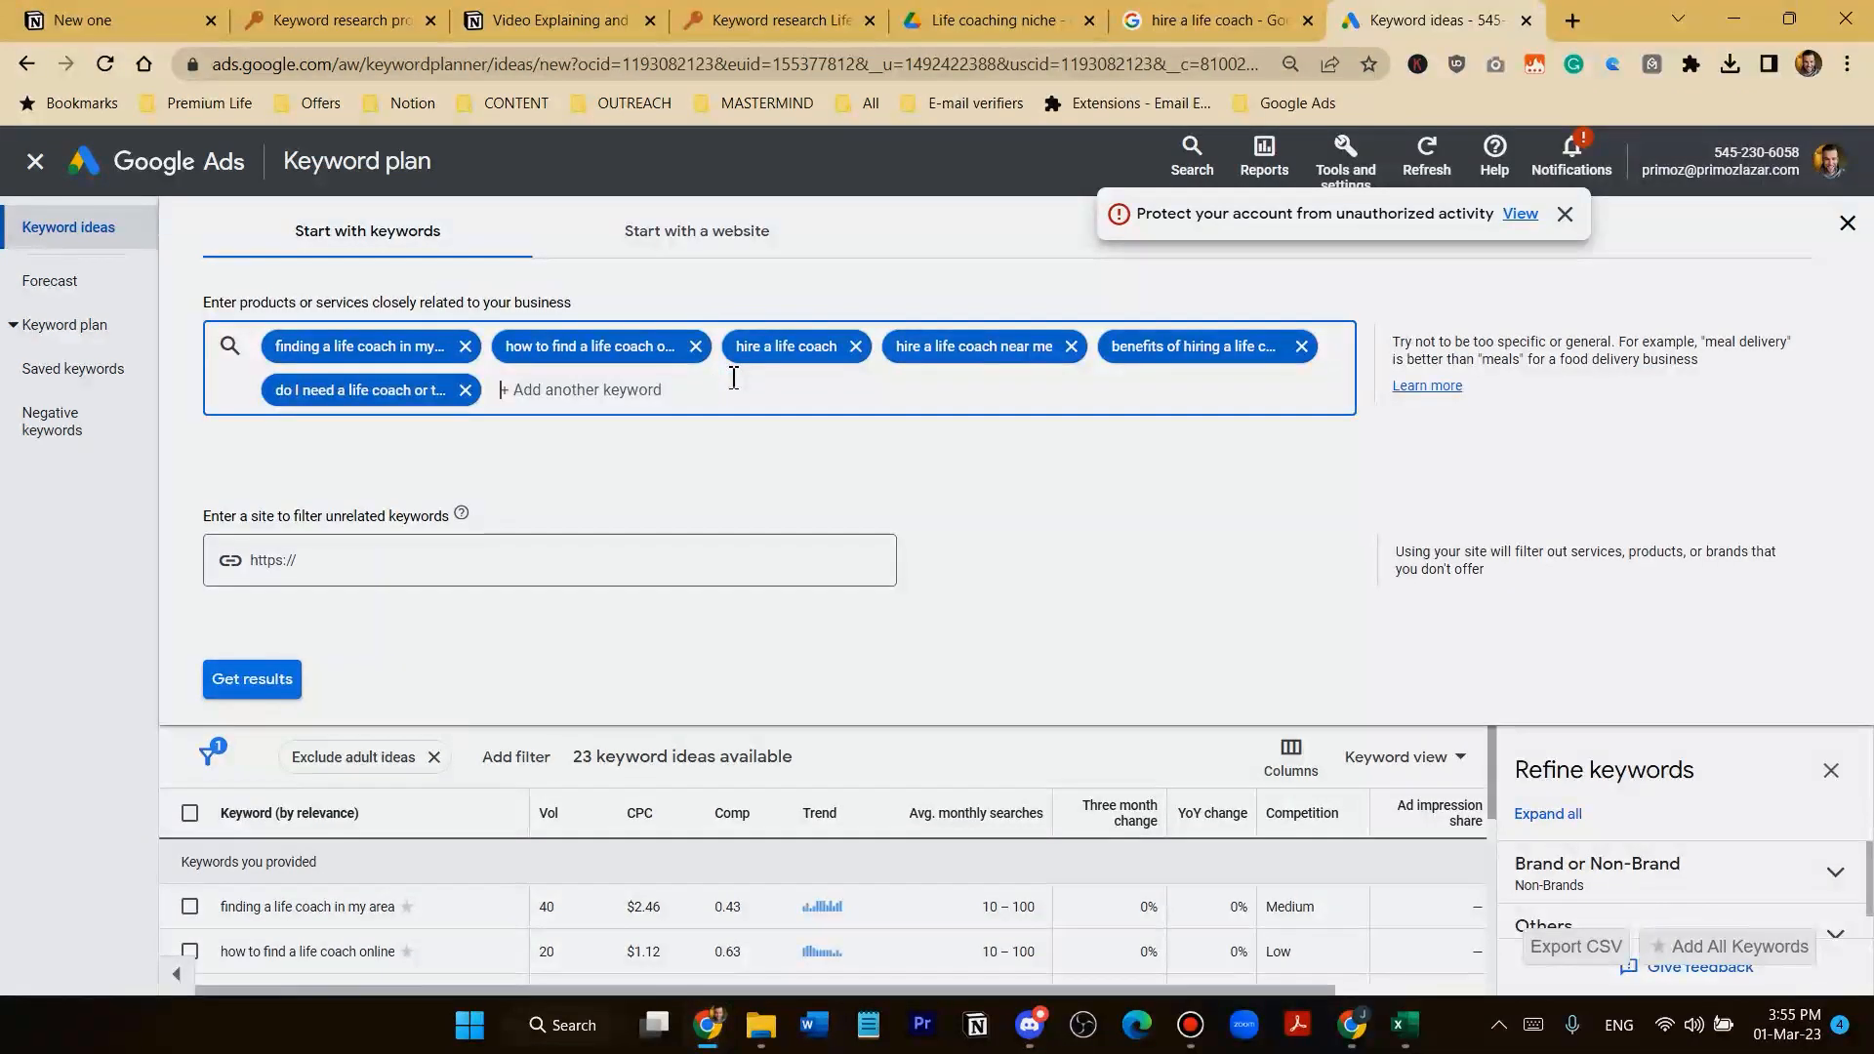
{"action": "type", "text": "hire a lie"}
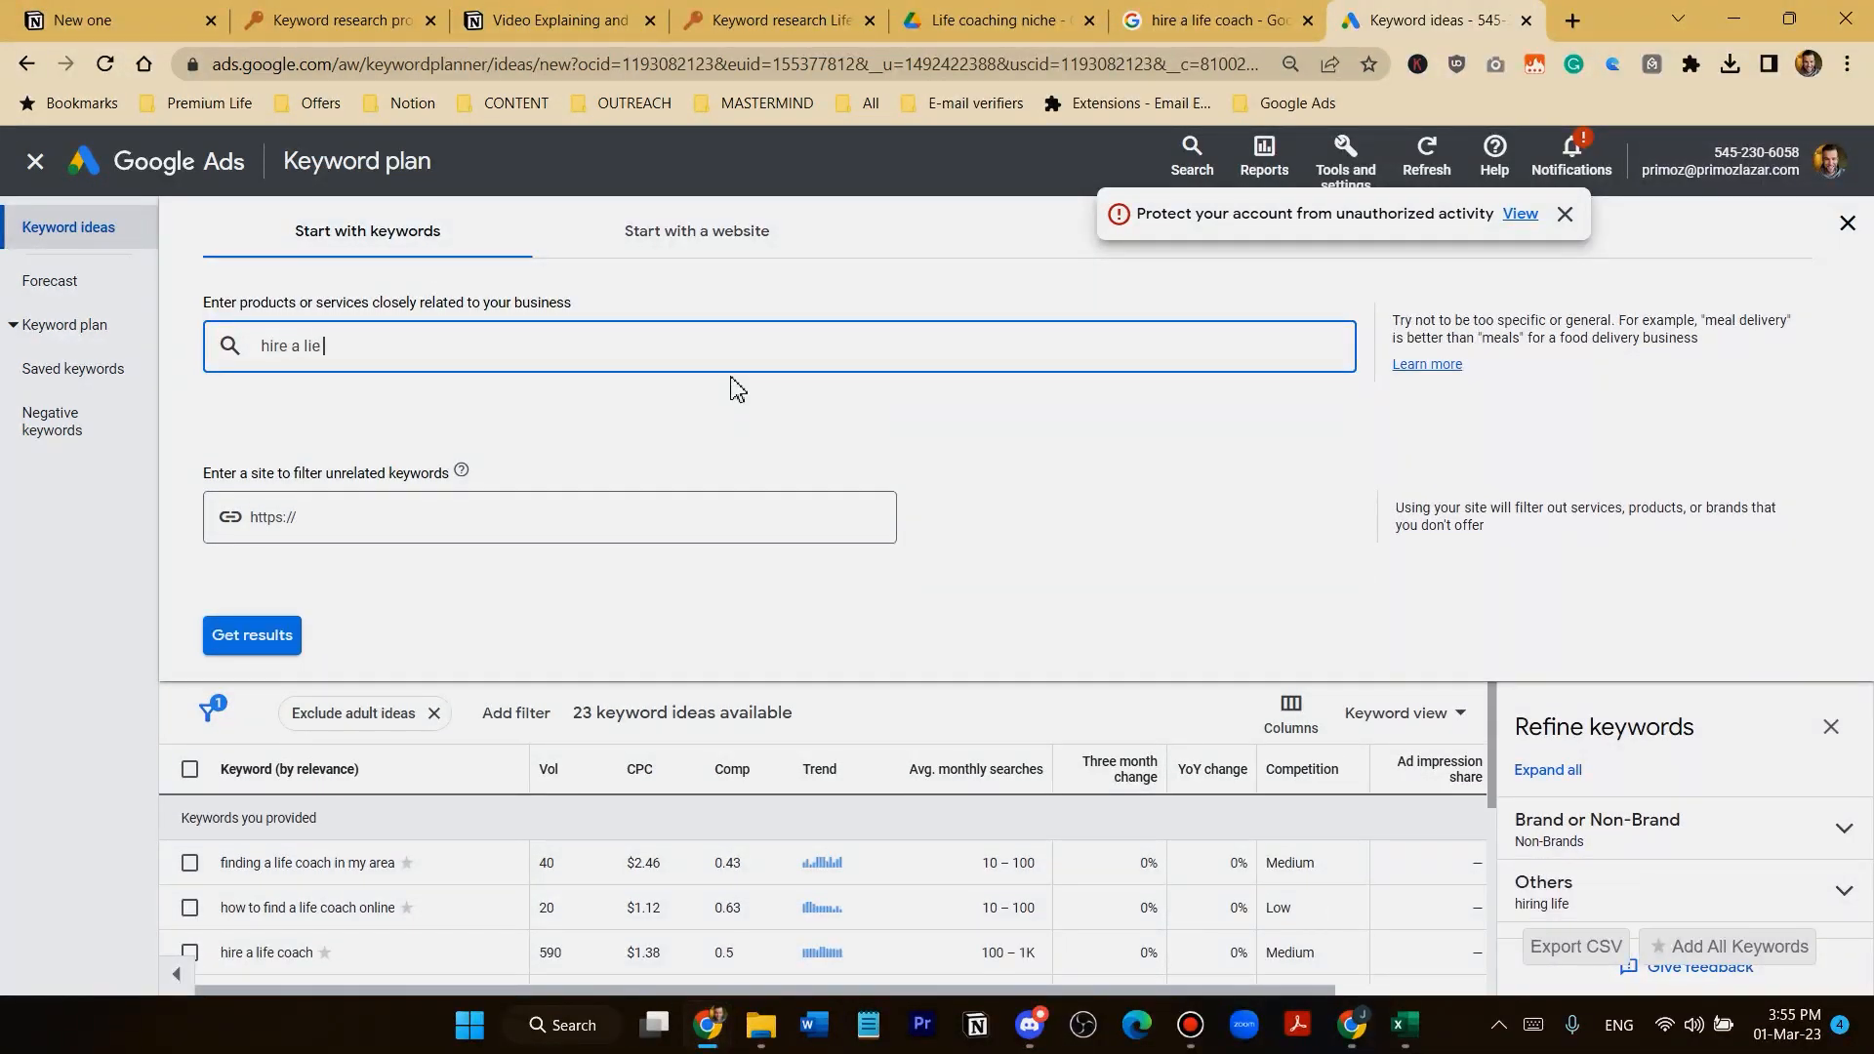
{"action": "key", "text": "Return"}
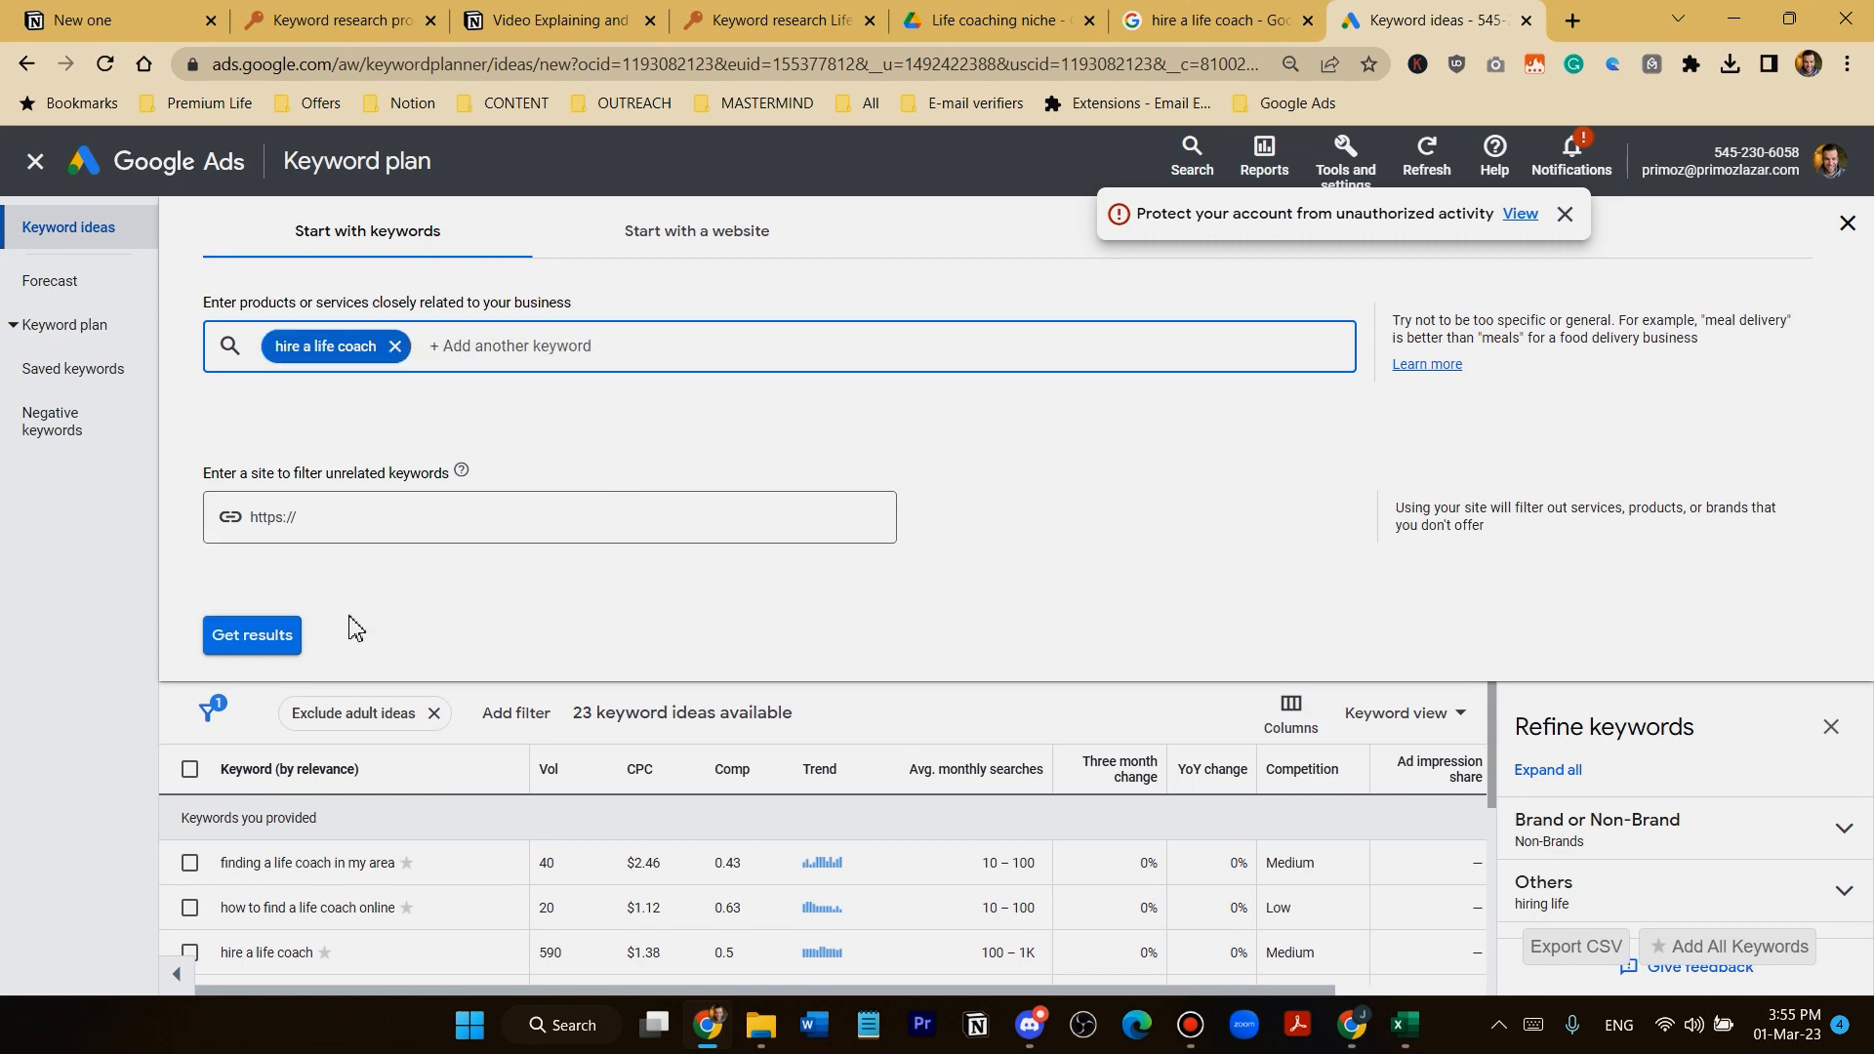
{"action": "left_click", "coordinate": [235, 639]}
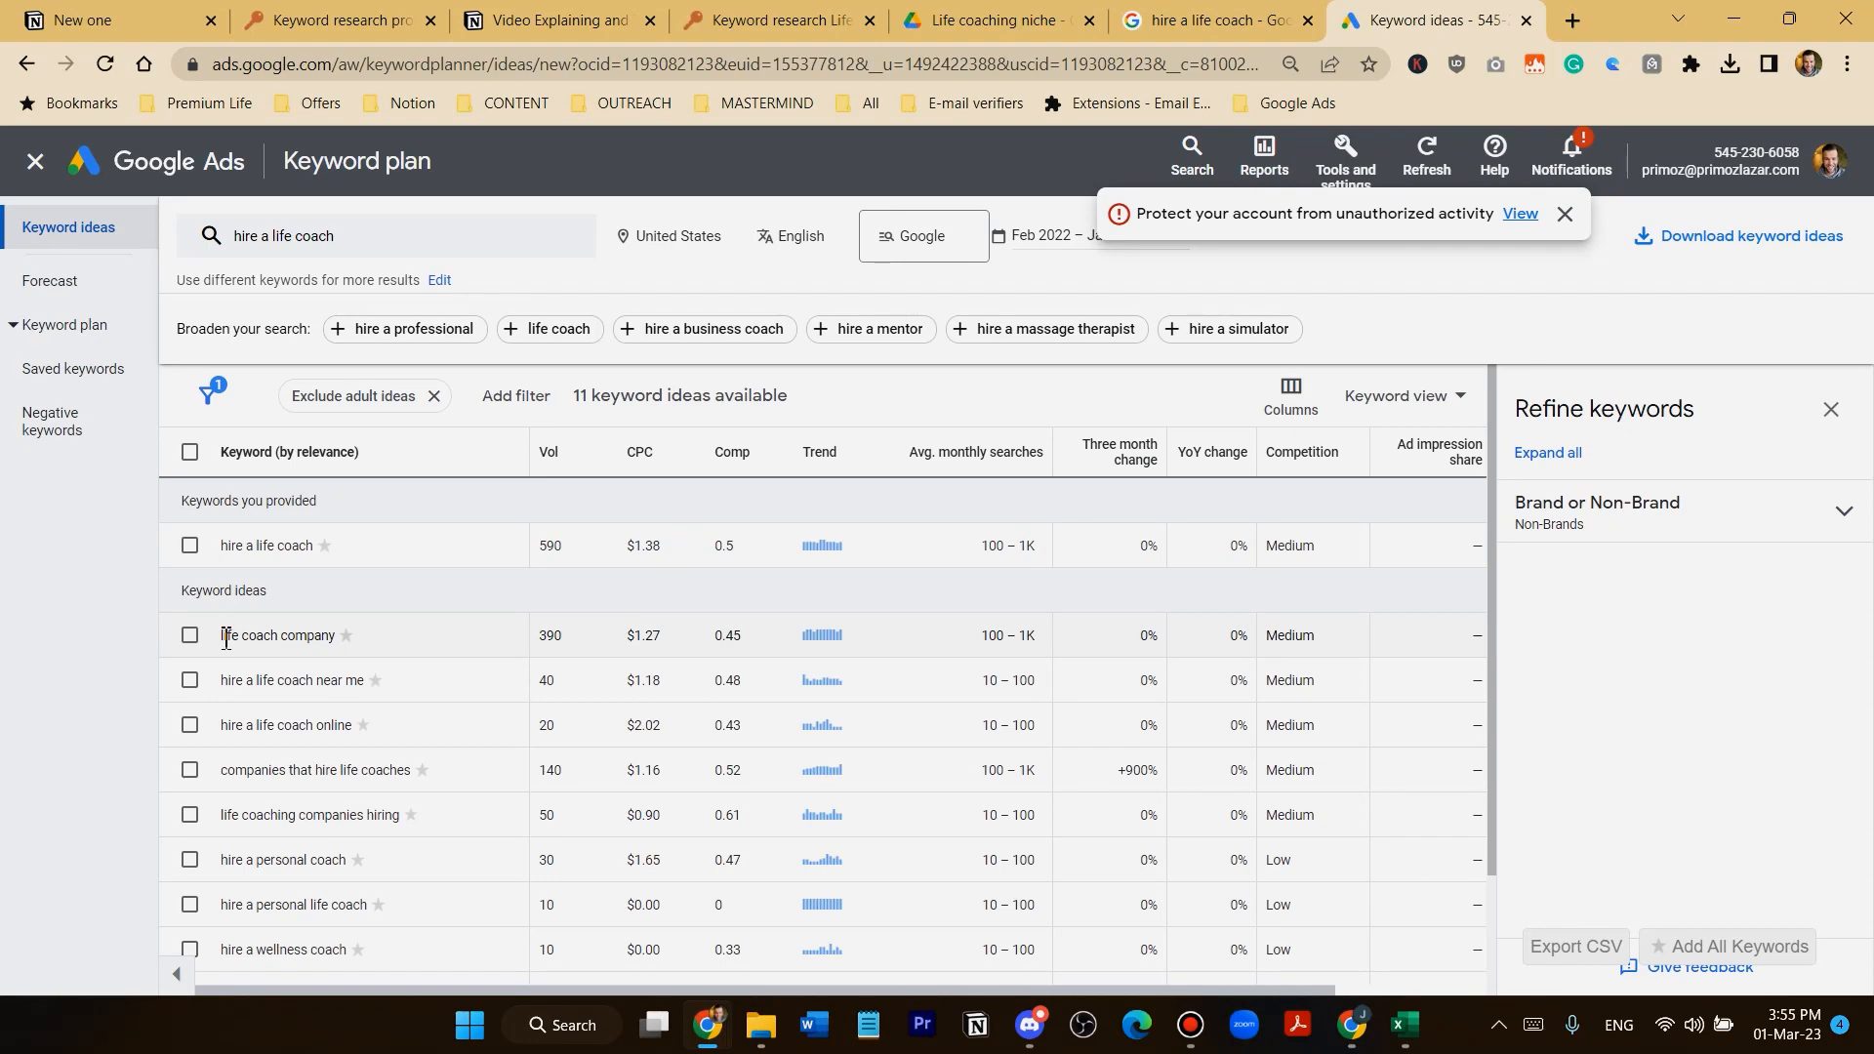
Add the keyword idea "life coach company" to cell A9 of the spreadsheet
{"action": "left_click_drag", "start_coordinate": [222, 637], "coordinate": [320, 636]}
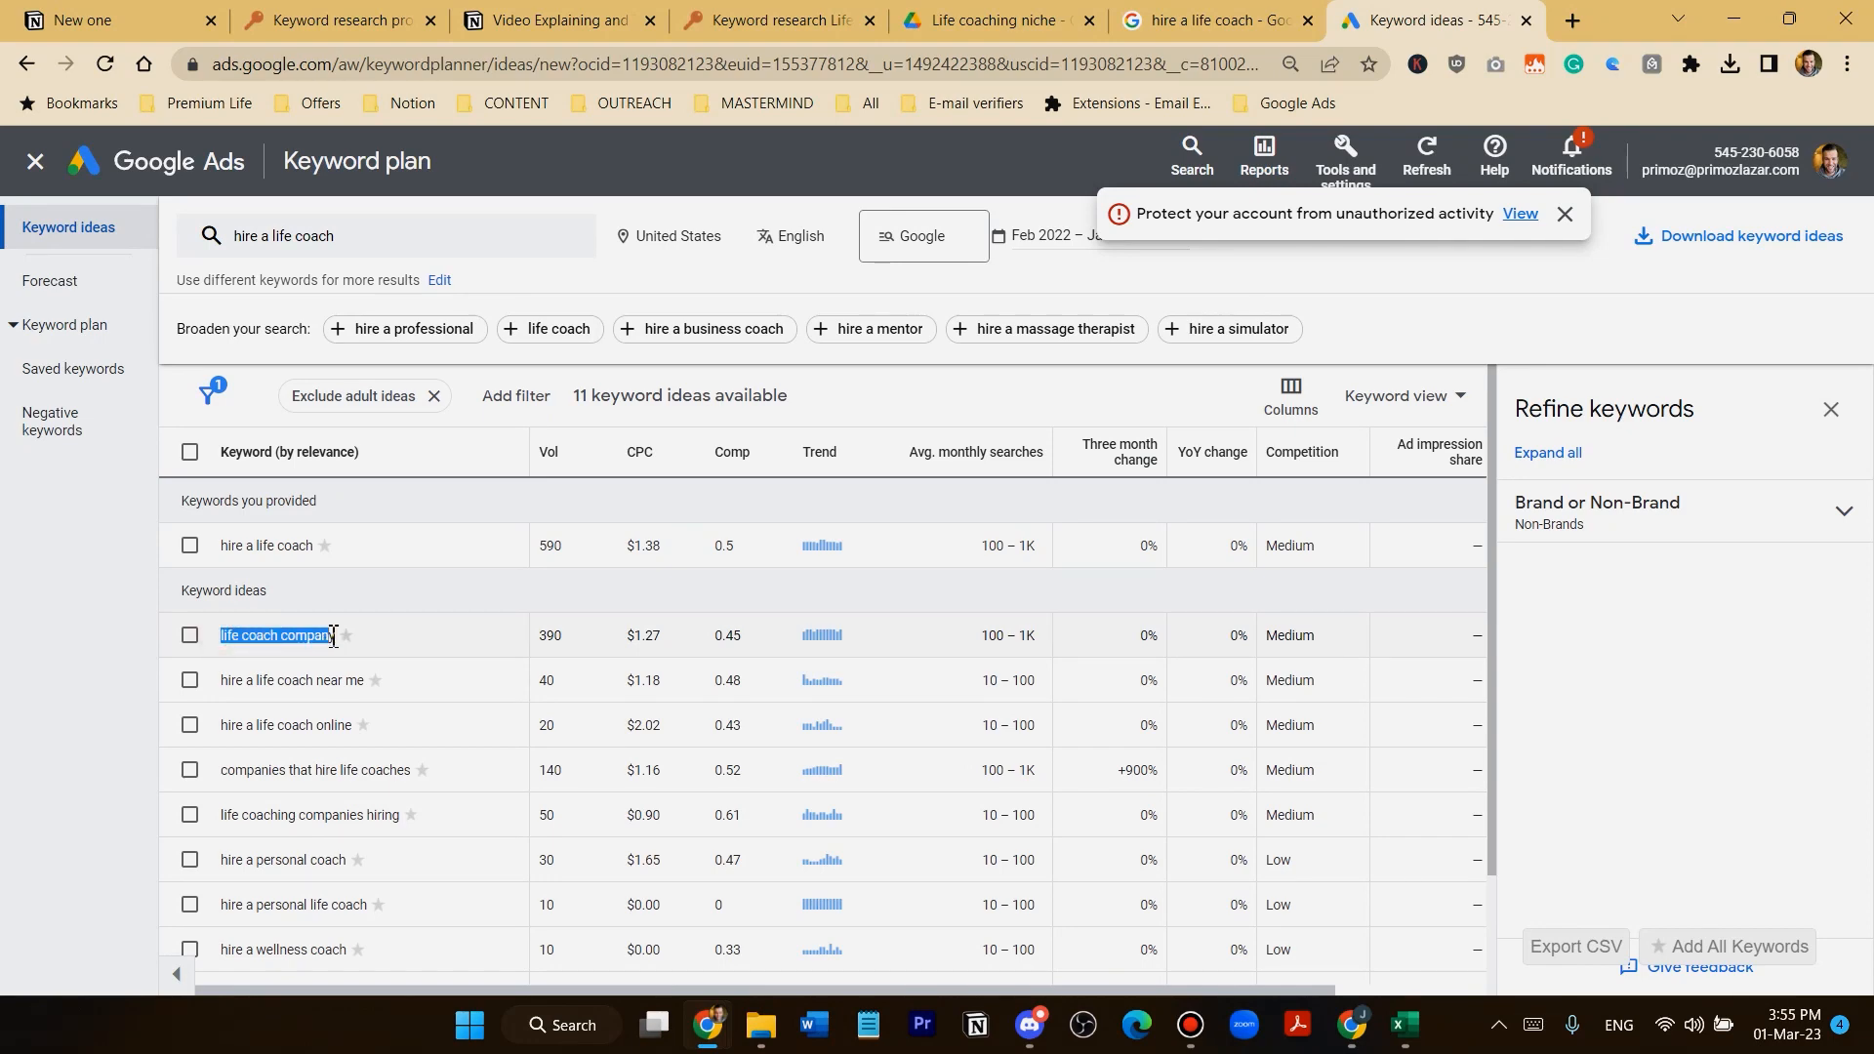
{"action": "key", "text": "alt+Tab"}
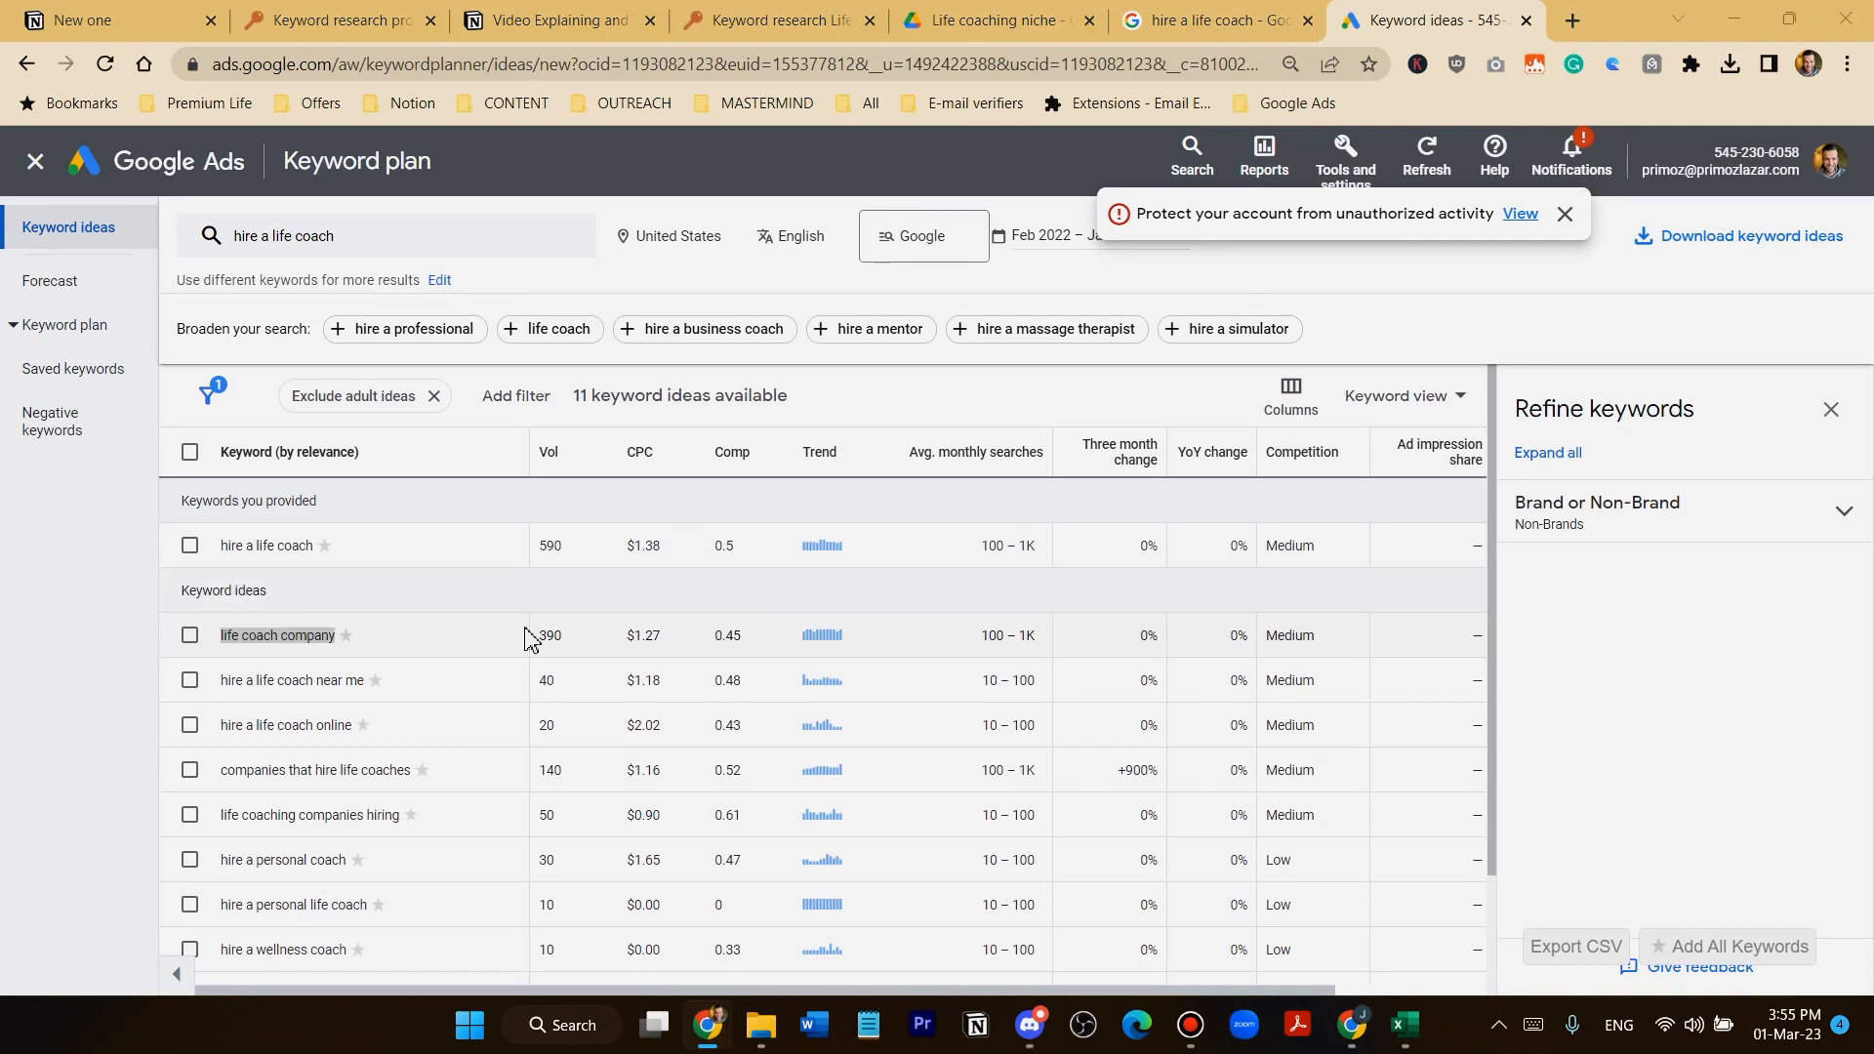
{"action": "left_click", "coordinate": [1078, 643]}
{"action": "type", "text": "life coach company"}
{"action": "left_click", "coordinate": [1370, 637]}
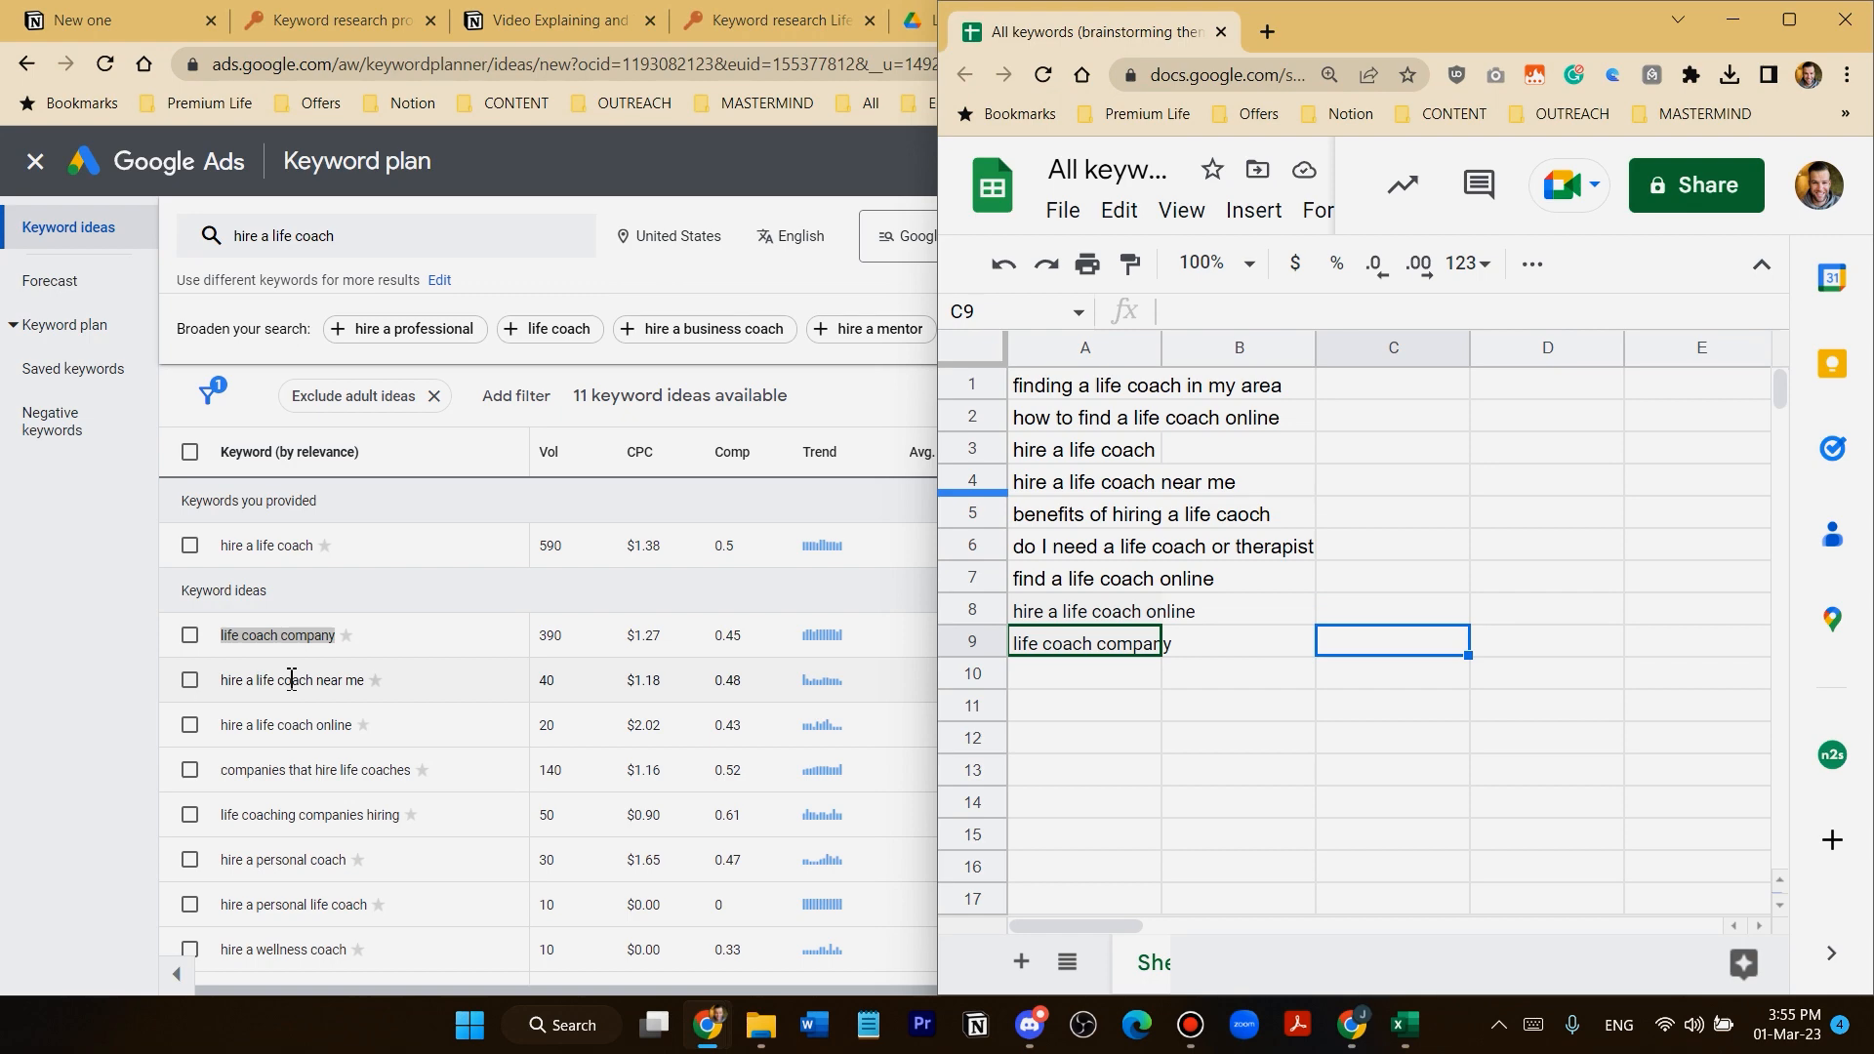
Copy the keyword idea "hire a personal coach" into cell A10 of the spreadsheet
{"action": "left_click", "coordinate": [263, 770]}
{"action": "scroll", "coordinate": [376, 763], "scroll_direction": "down", "scroll_amount": 2}
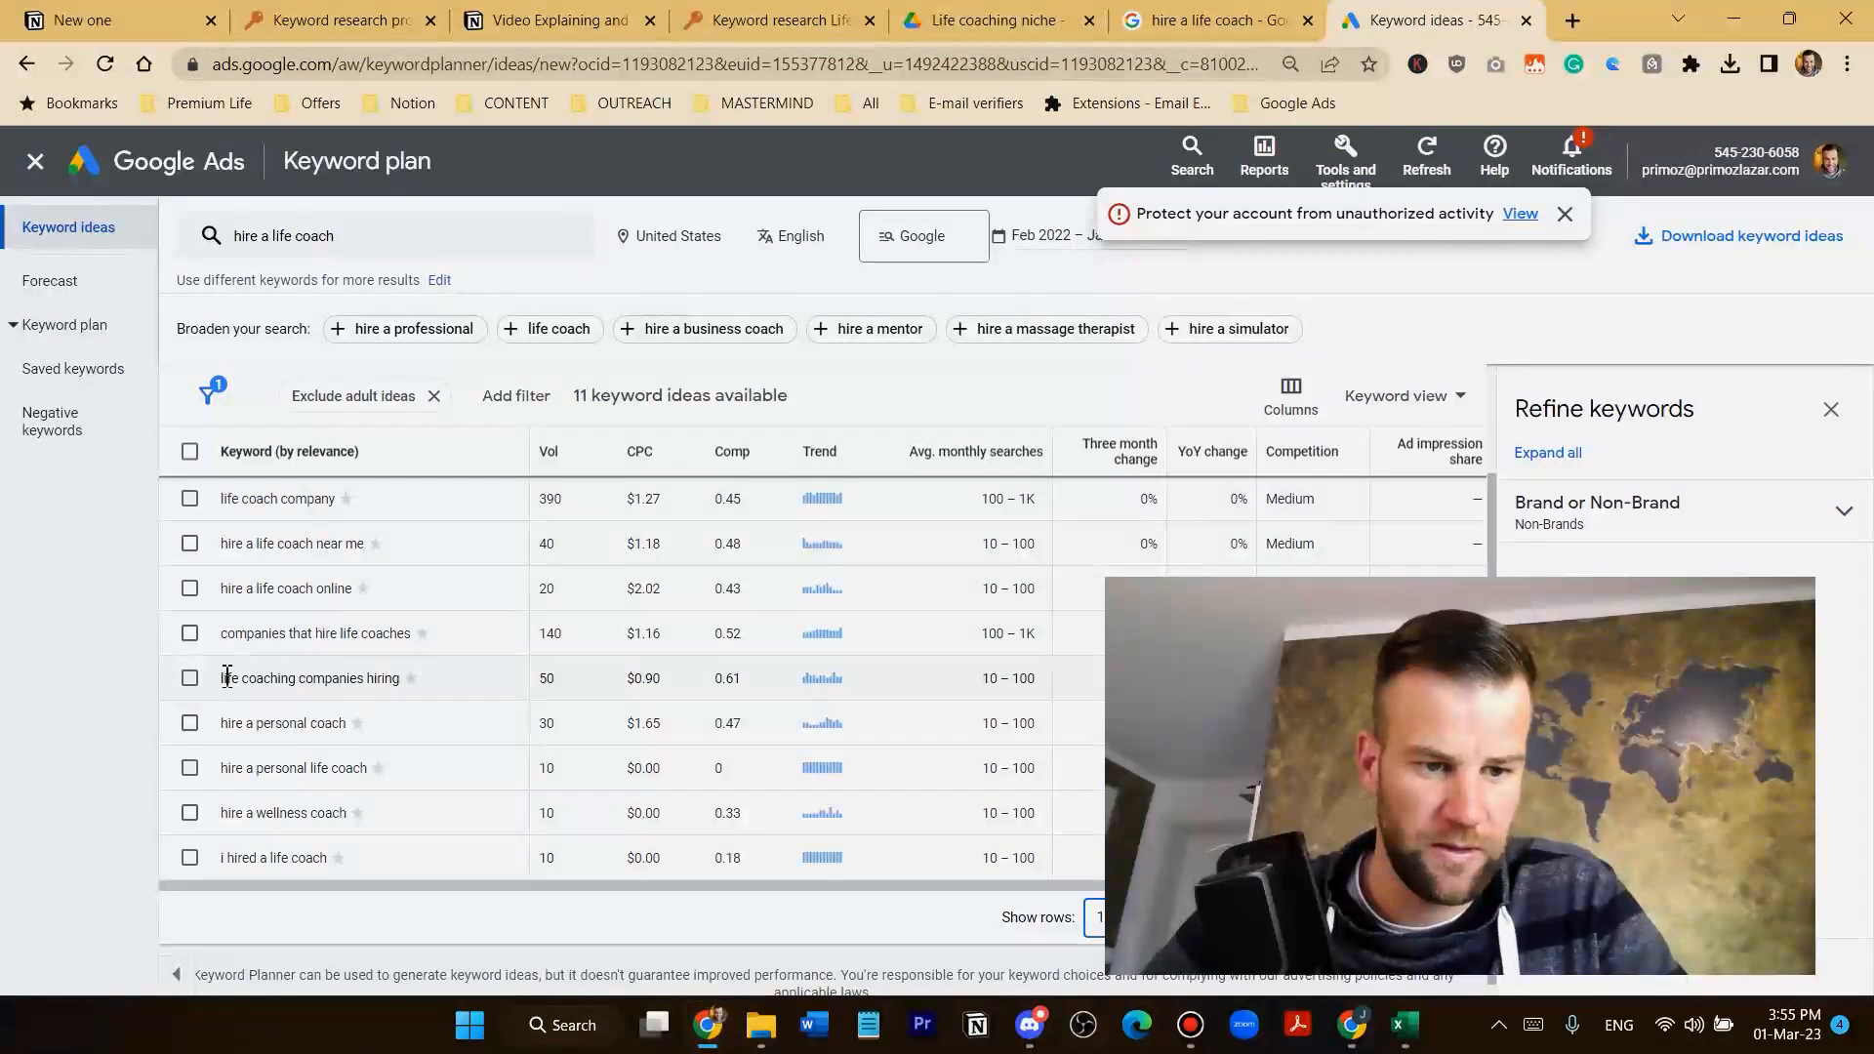
{"action": "left_click_drag", "start_coordinate": [225, 725], "coordinate": [333, 716]}
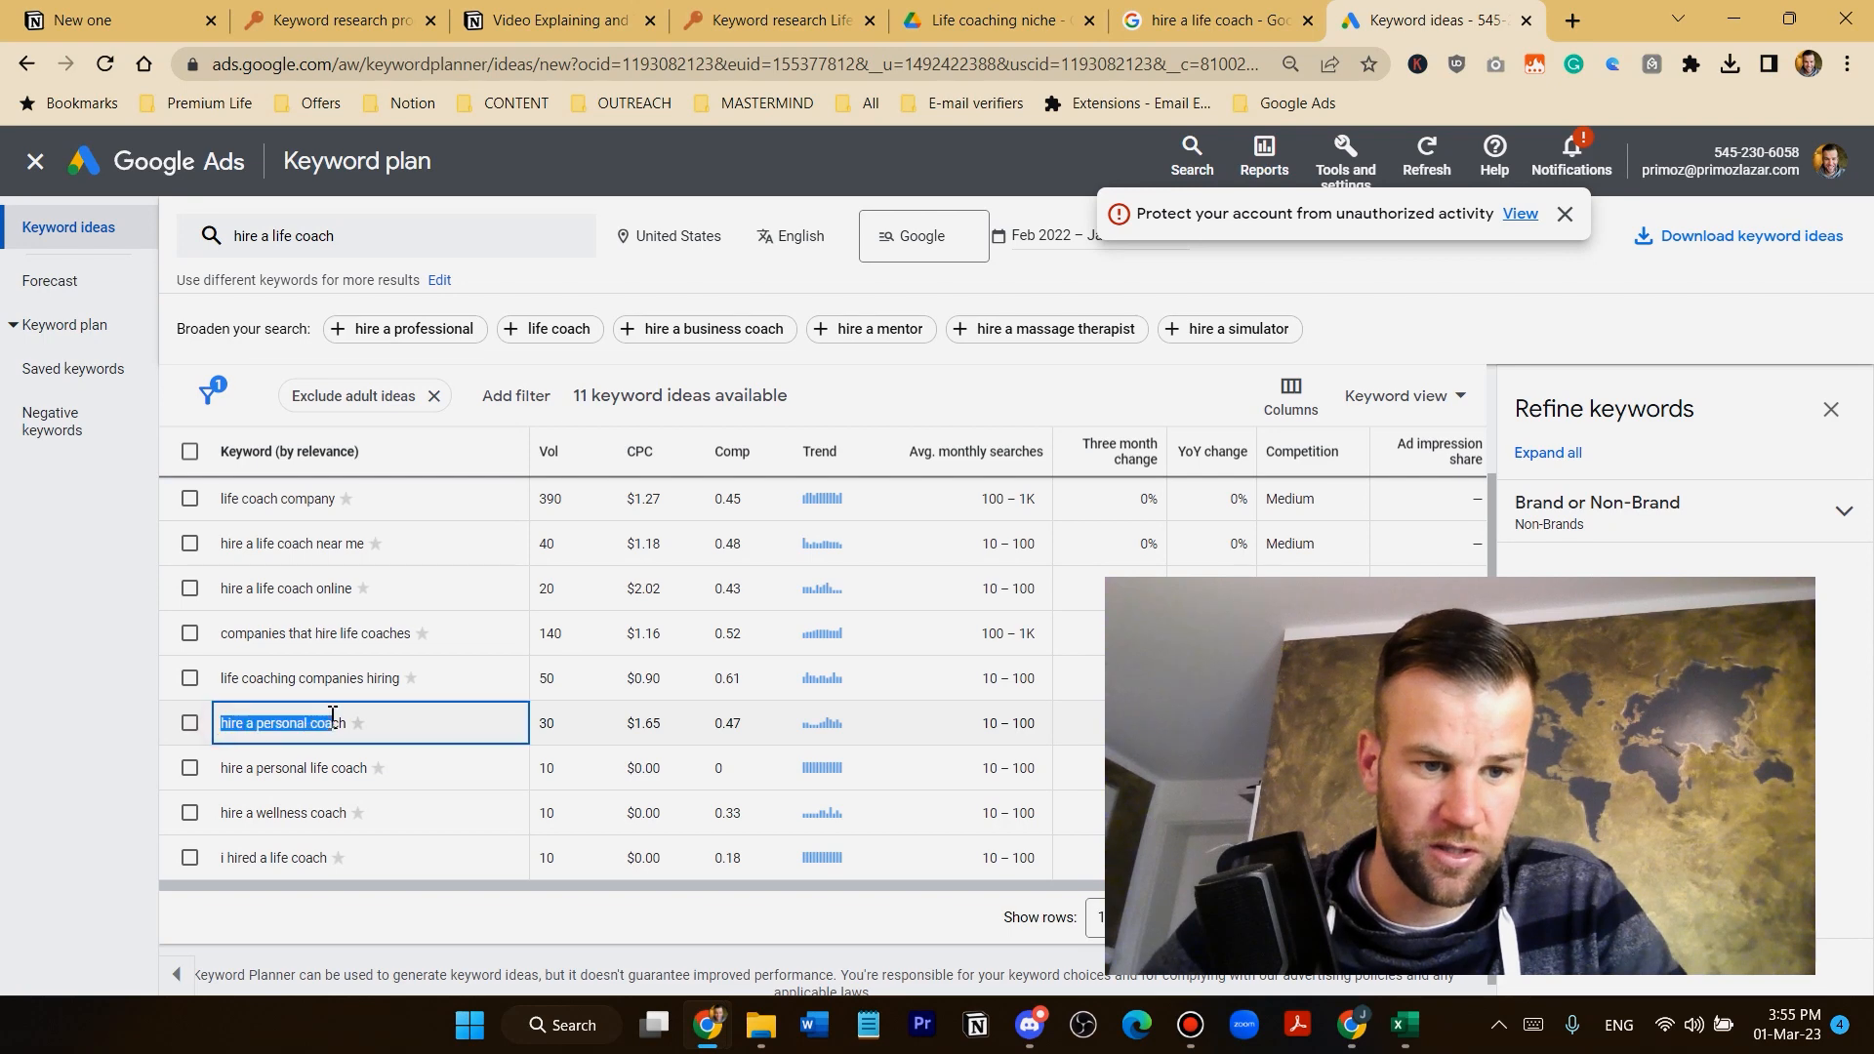
{"action": "key", "text": "ctrl+c"}
{"action": "key", "text": "alt+Tab"}
{"action": "left_click", "coordinate": [1020, 675]}
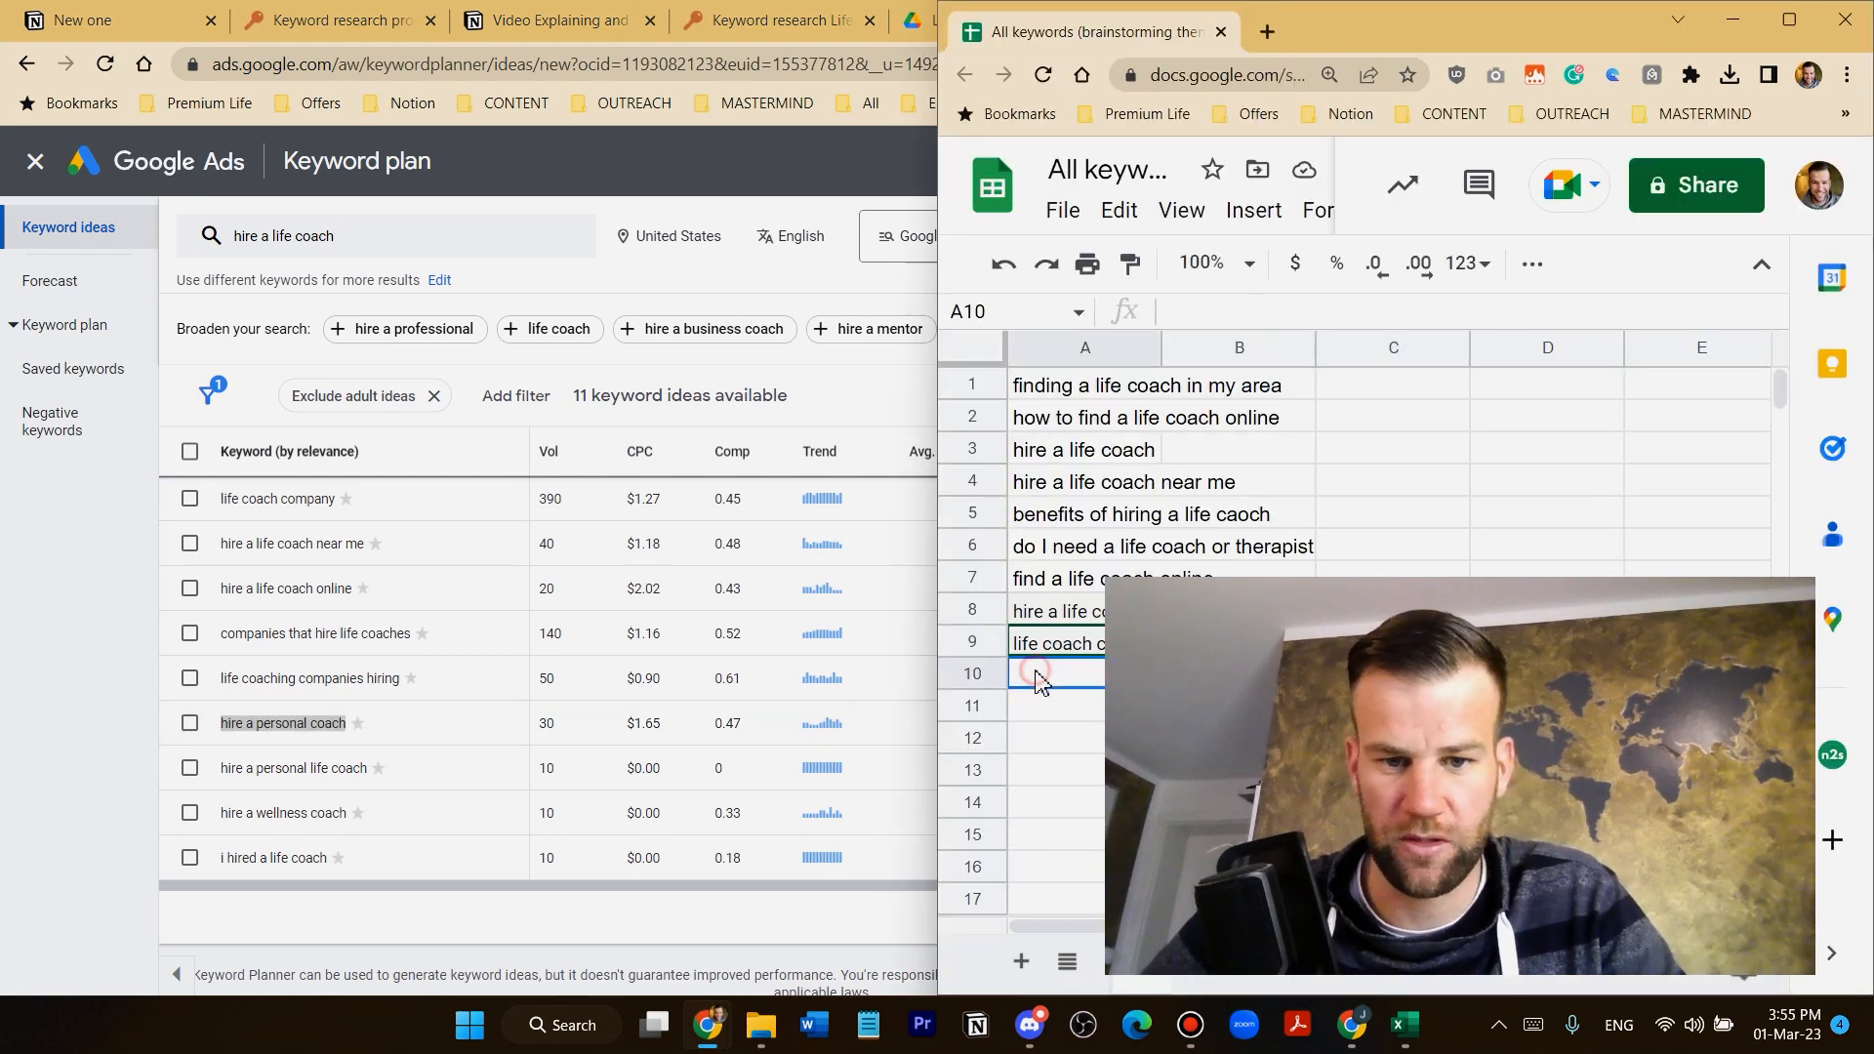
{"action": "key", "text": "ctrl+v"}
Copy the keyword idea "hire a personal life coach" into cell A11 of the spreadsheet
{"action": "left_click", "coordinate": [289, 763]}
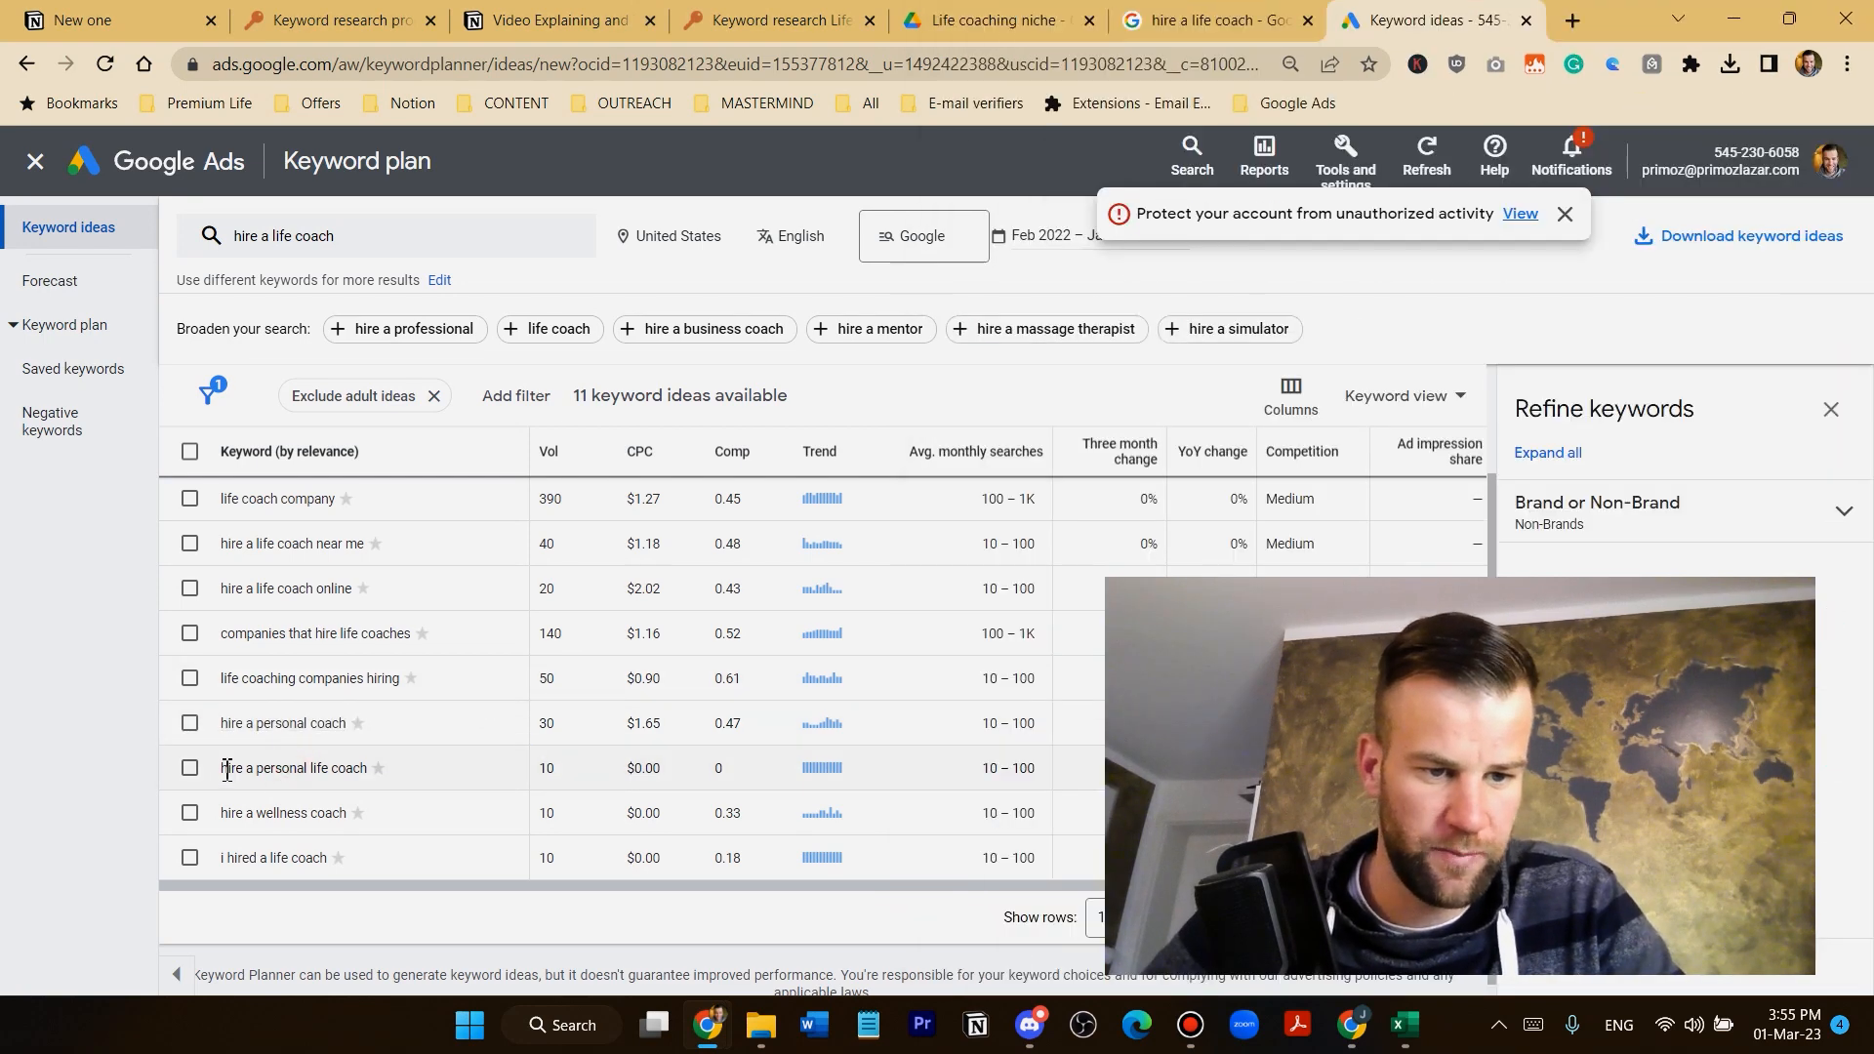
{"action": "left_click_drag", "start_coordinate": [314, 760], "coordinate": [373, 768]}
{"action": "key", "text": "ctrl+c"}
{"action": "key", "text": "alt+Tab"}
{"action": "left_click", "coordinate": [1036, 709]}
{"action": "key", "text": "ctrl+v"}
Copy the keyword idea "hire a wellness coach" into cell A12 of the spreadsheet
{"action": "left_click", "coordinate": [243, 816]}
{"action": "left_click_drag", "start_coordinate": [302, 806], "coordinate": [353, 814]}
{"action": "key", "text": "ctrl+c"}
{"action": "key", "text": "alt+Tab"}
{"action": "left_click", "coordinate": [1037, 742]}
{"action": "key", "text": "ctrl+v"}
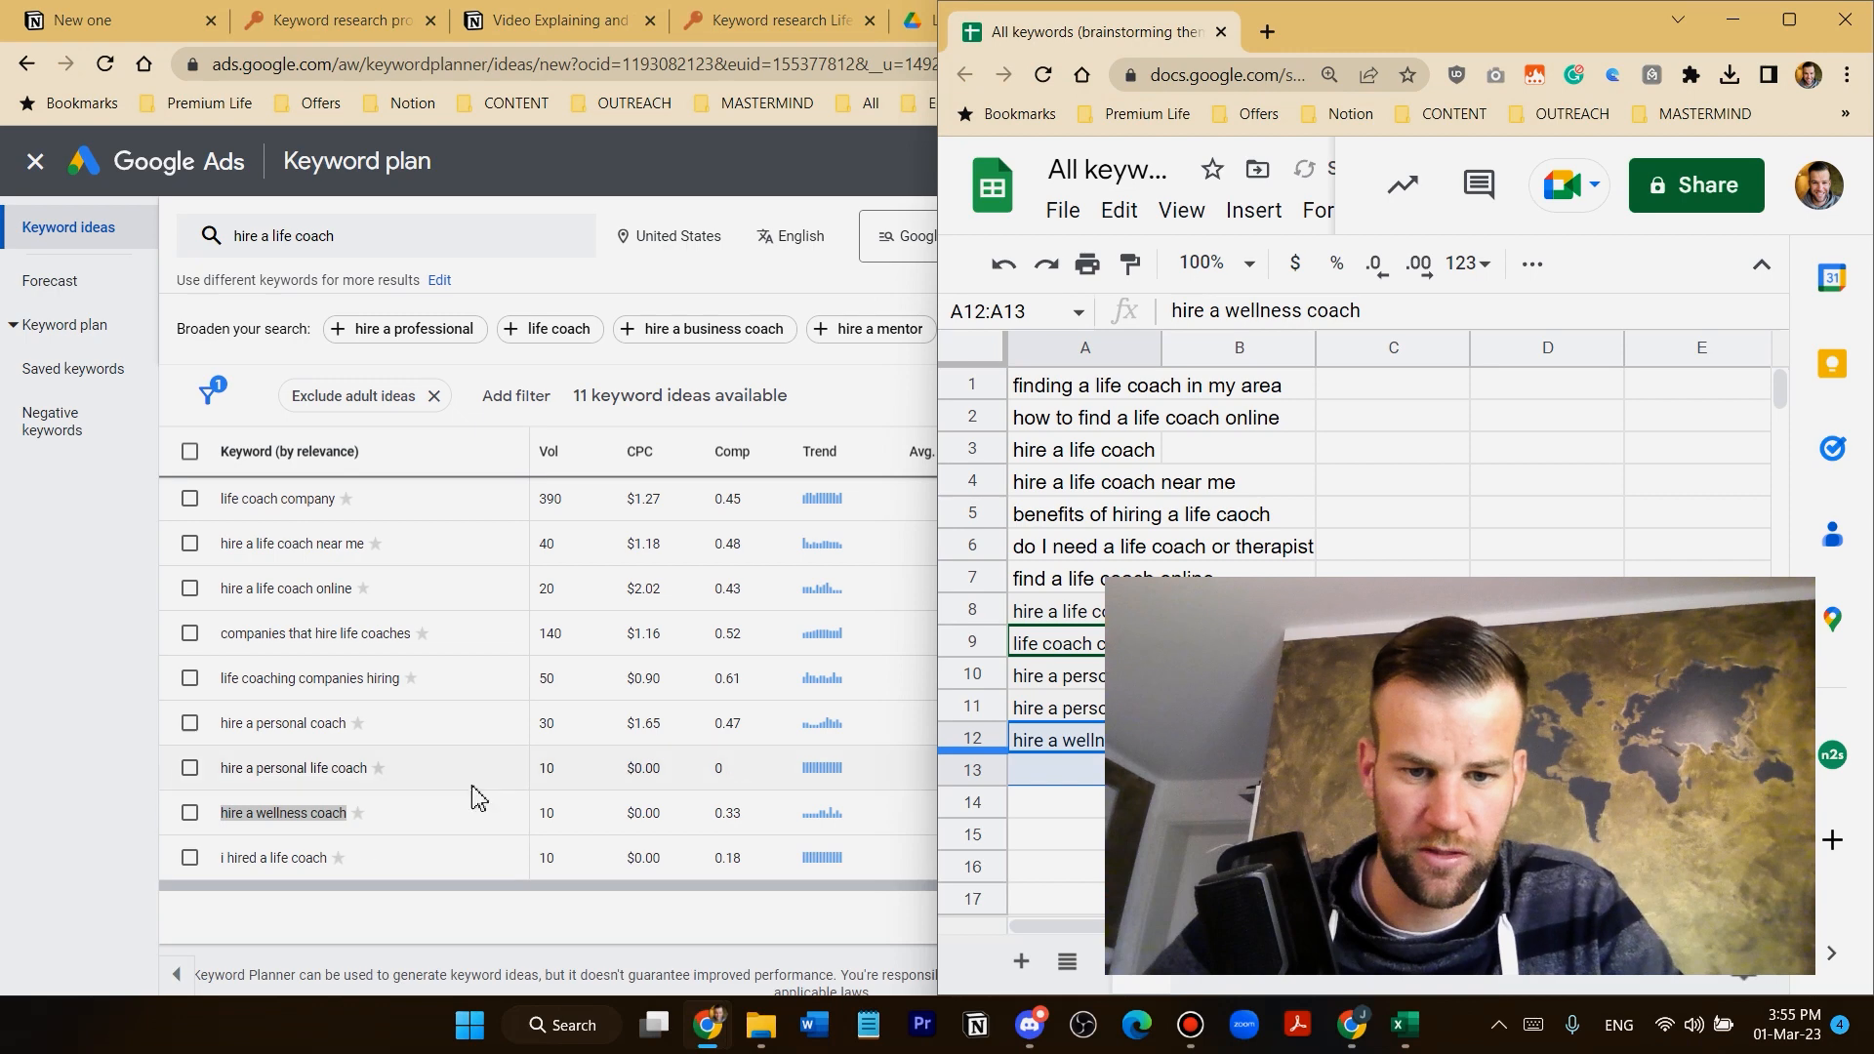
{"action": "left_click", "coordinate": [273, 859]}
{"action": "mouse_move", "coordinate": [227, 856]}
{"action": "left_mouse_down"}
{"action": "mouse_move", "coordinate": [330, 856]}
{"action": "mouse_move", "coordinate": [235, 856]}
{"action": "left_mouse_up"}
{"action": "left_click", "coordinate": [332, 857]}
{"action": "left_click", "coordinate": [312, 857]}
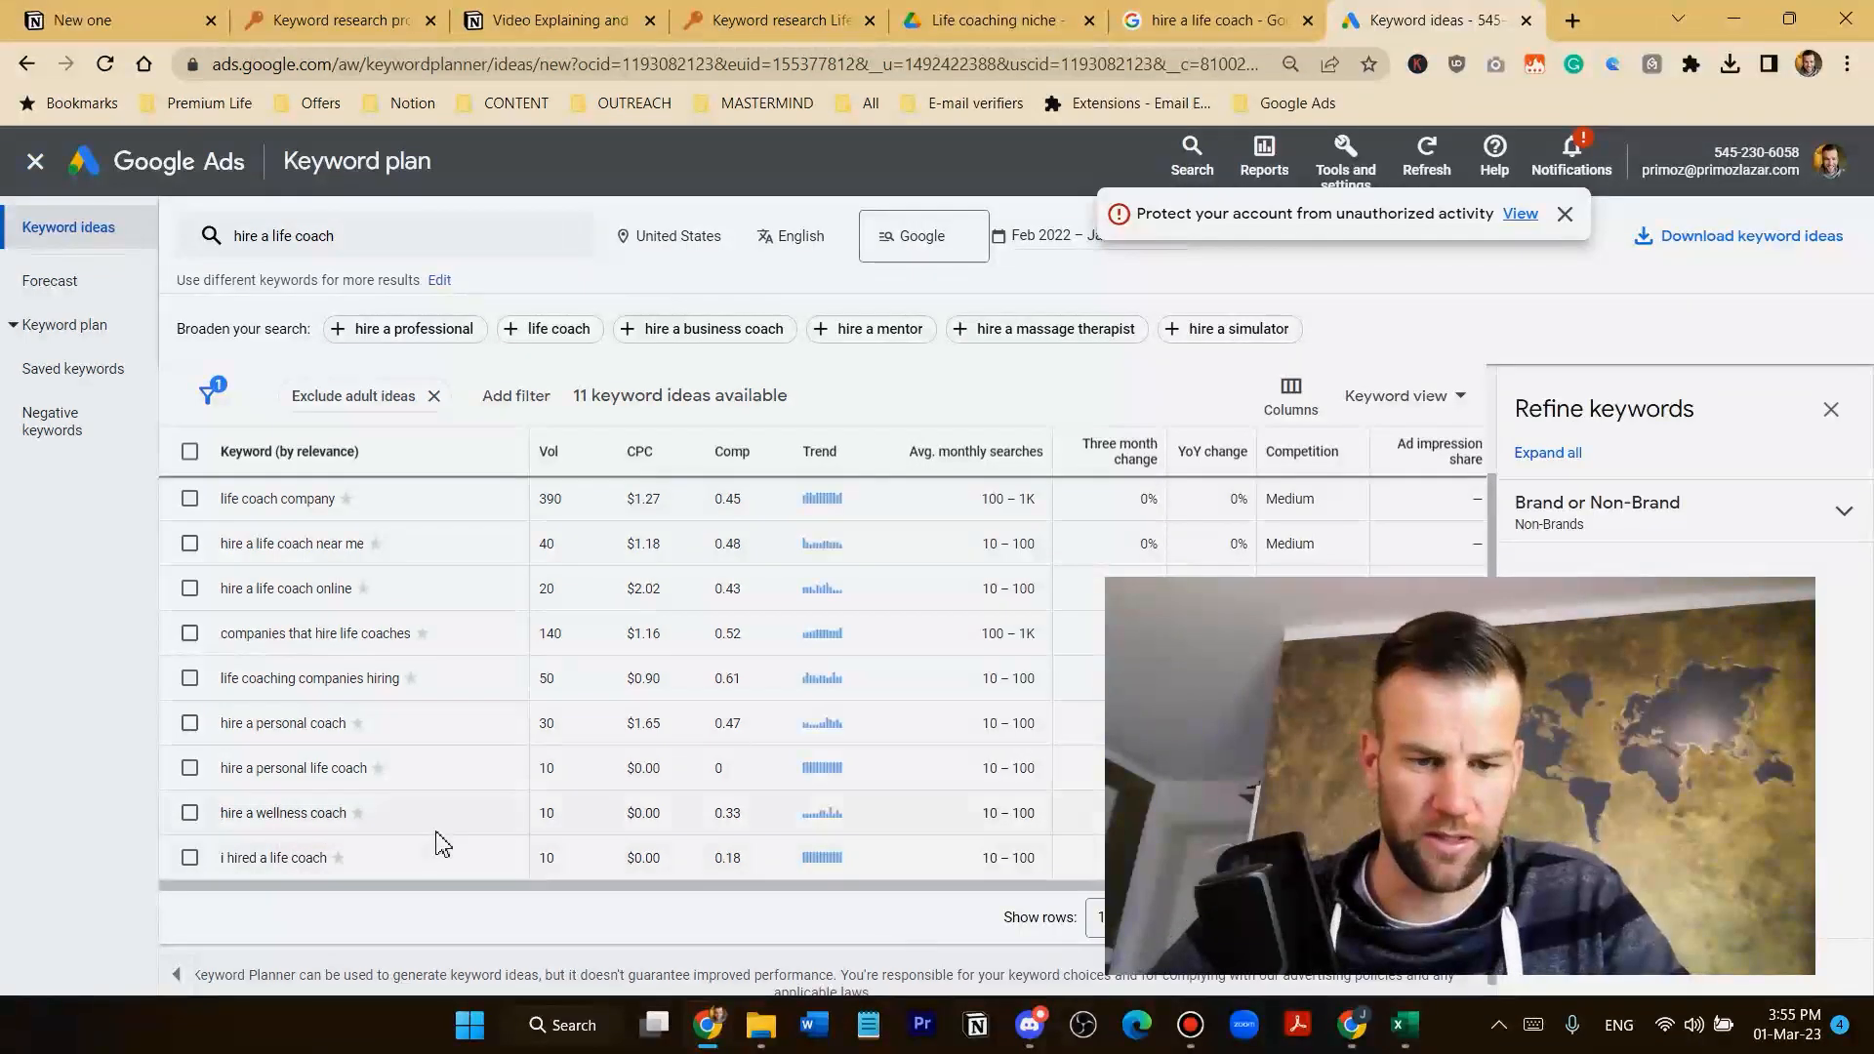
{"action": "scroll", "coordinate": [414, 825], "scroll_direction": "up", "scroll_amount": 2}
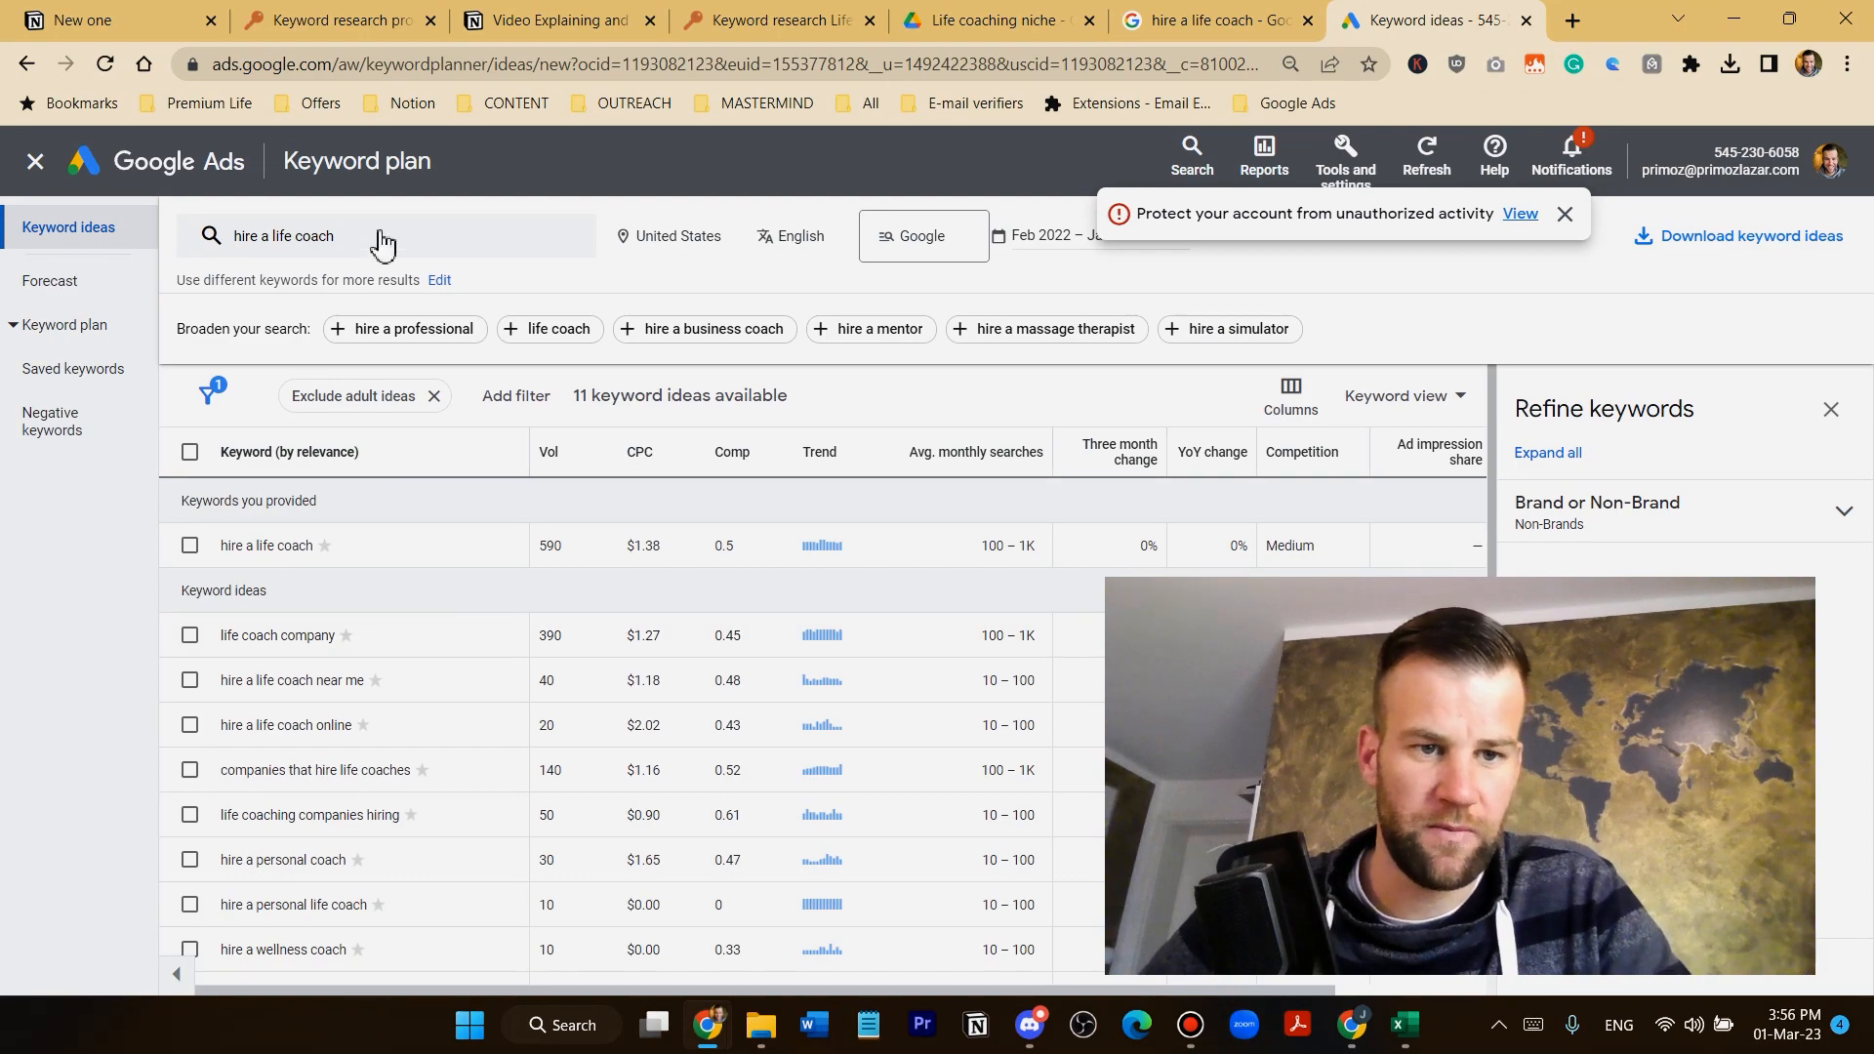
Go back to the Google search suggestions and enter "therapist near me" in cell A14 of the spreadsheet
{"action": "left_click", "coordinate": [1211, 21]}
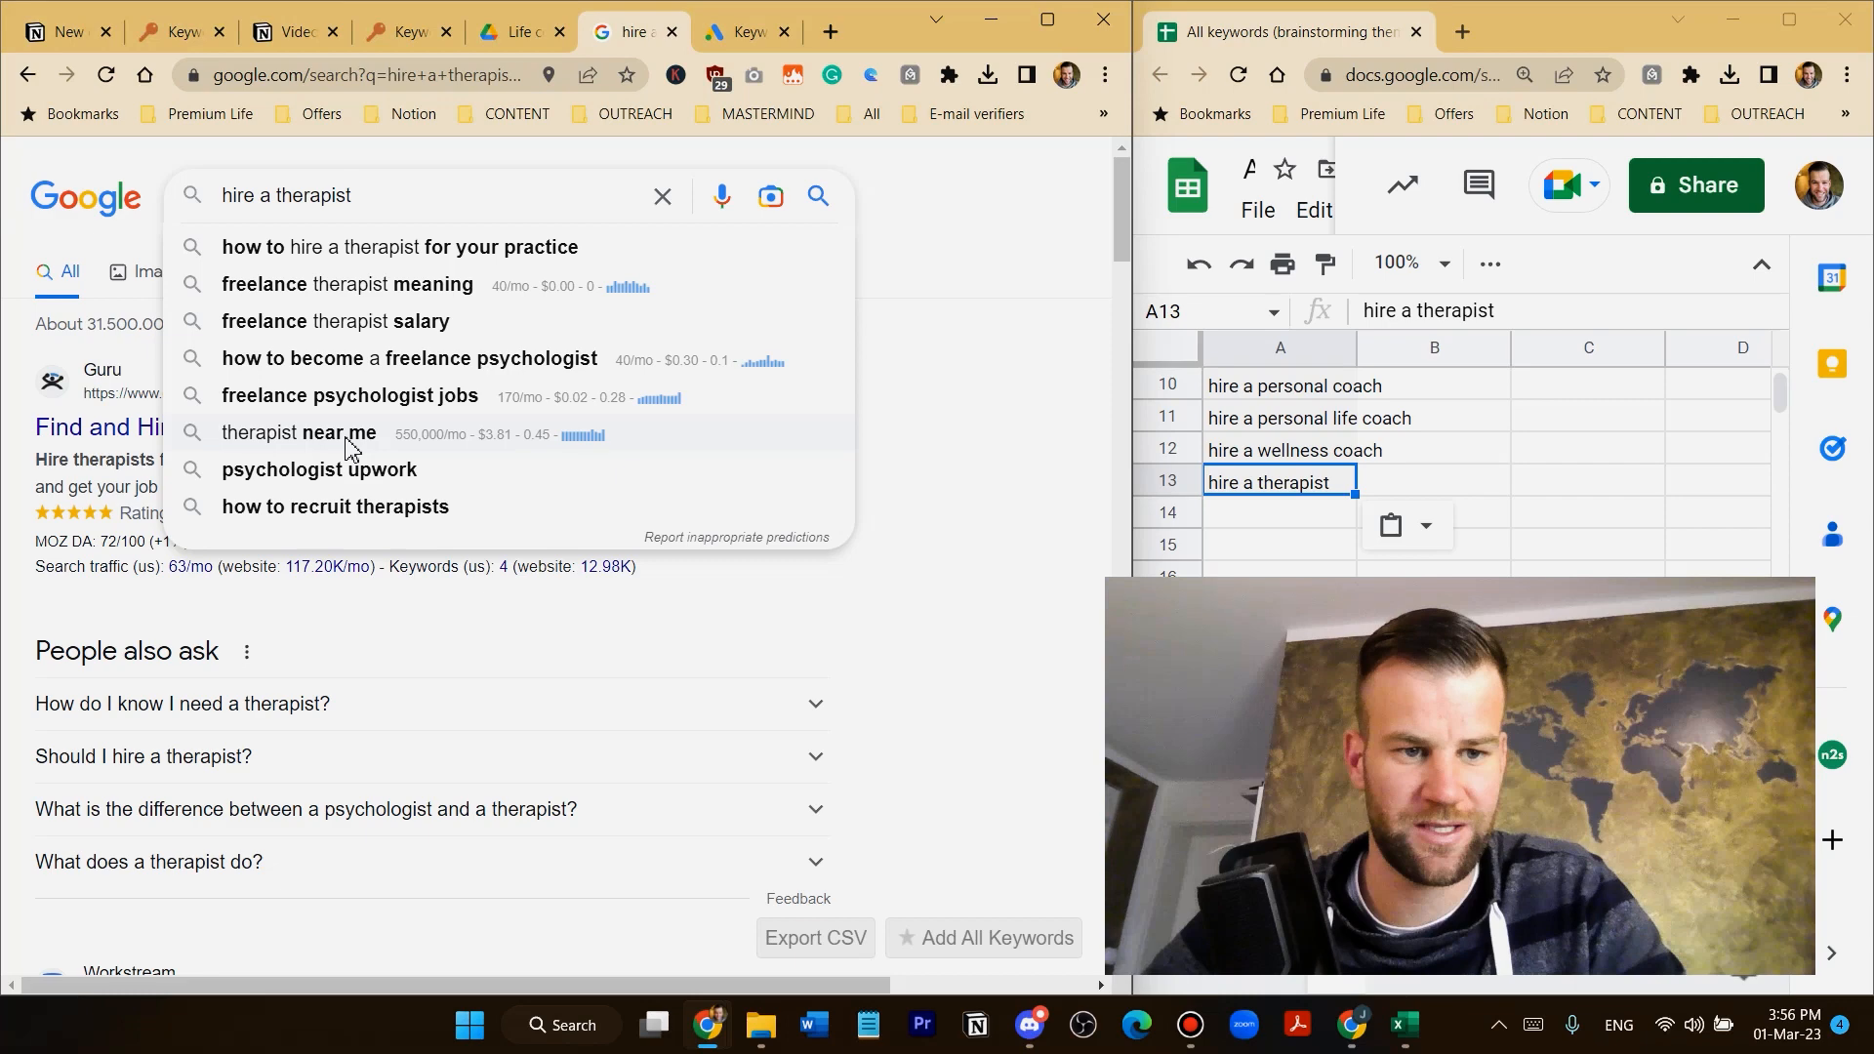
{"action": "left_click", "coordinate": [1260, 514]}
{"action": "type", "text": "thrarpis near me"}
{"action": "key", "text": "Return"}
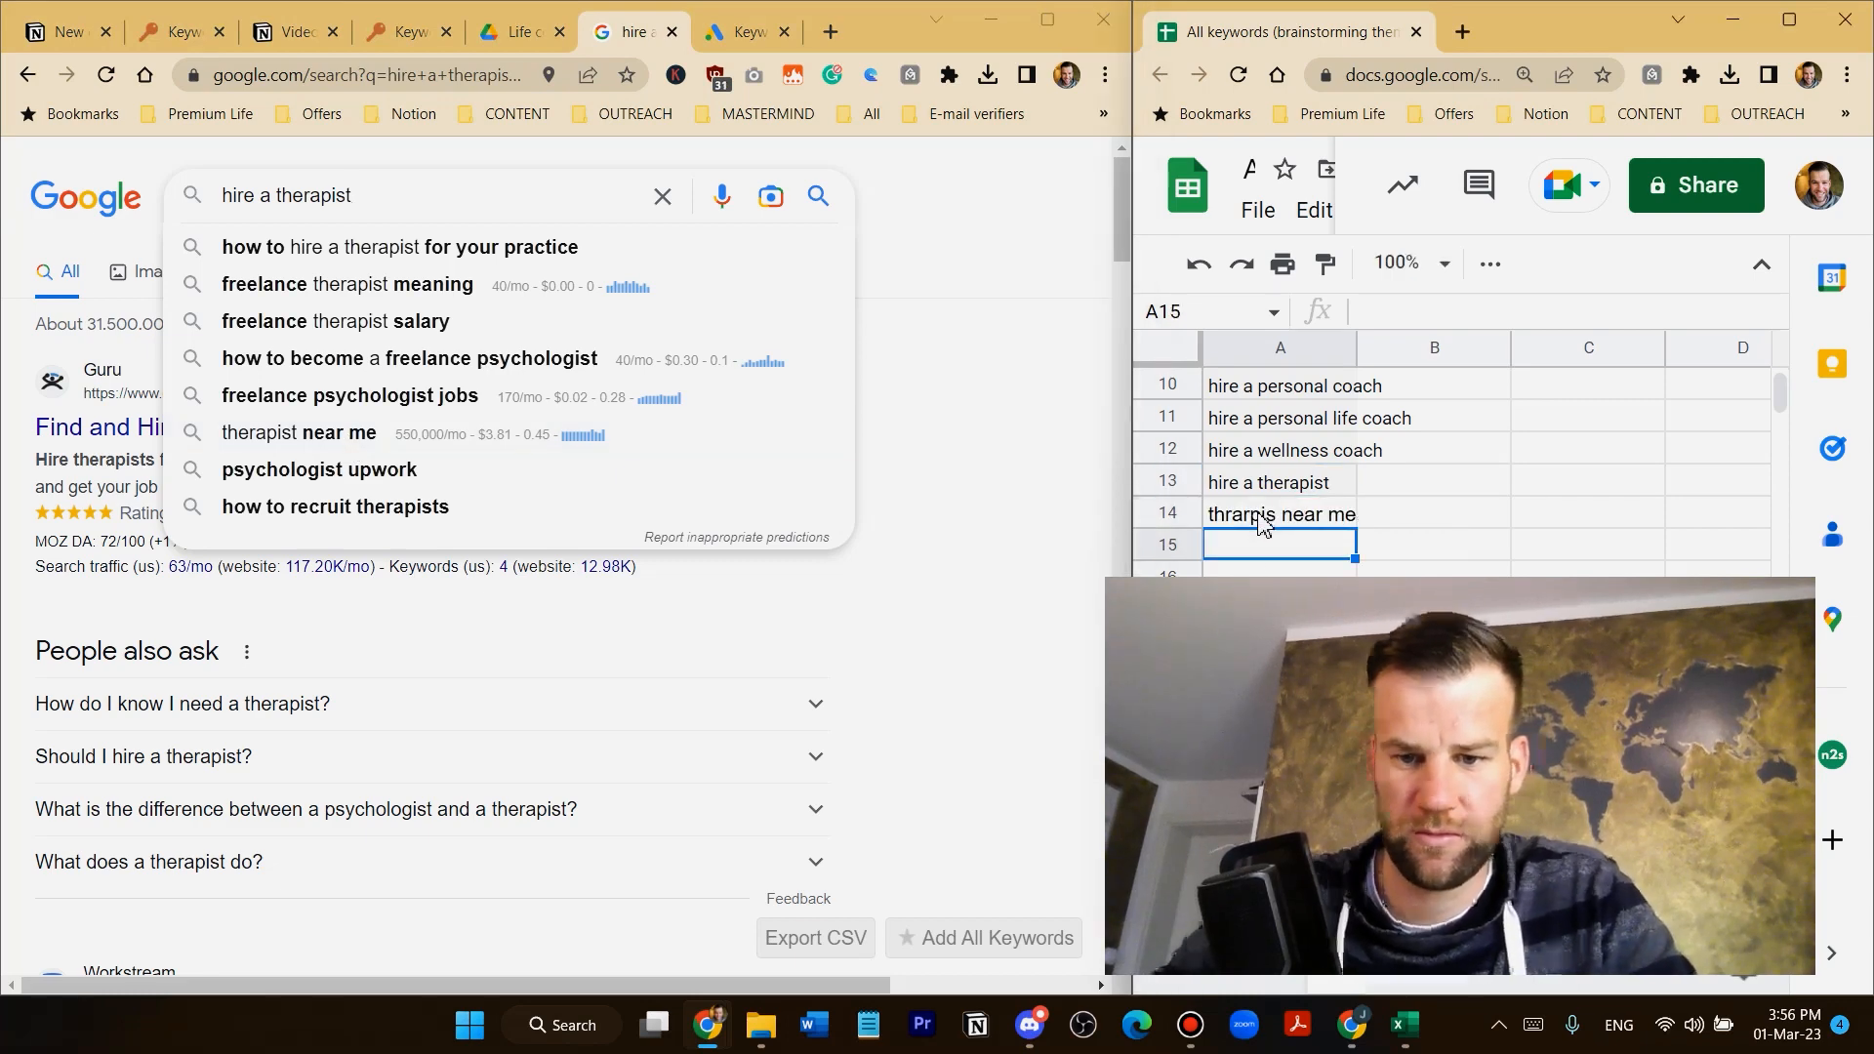
{"action": "double_click", "coordinate": [1259, 513]}
{"action": "double_click", "coordinate": [1260, 514]}
{"action": "type", "text": "the"}
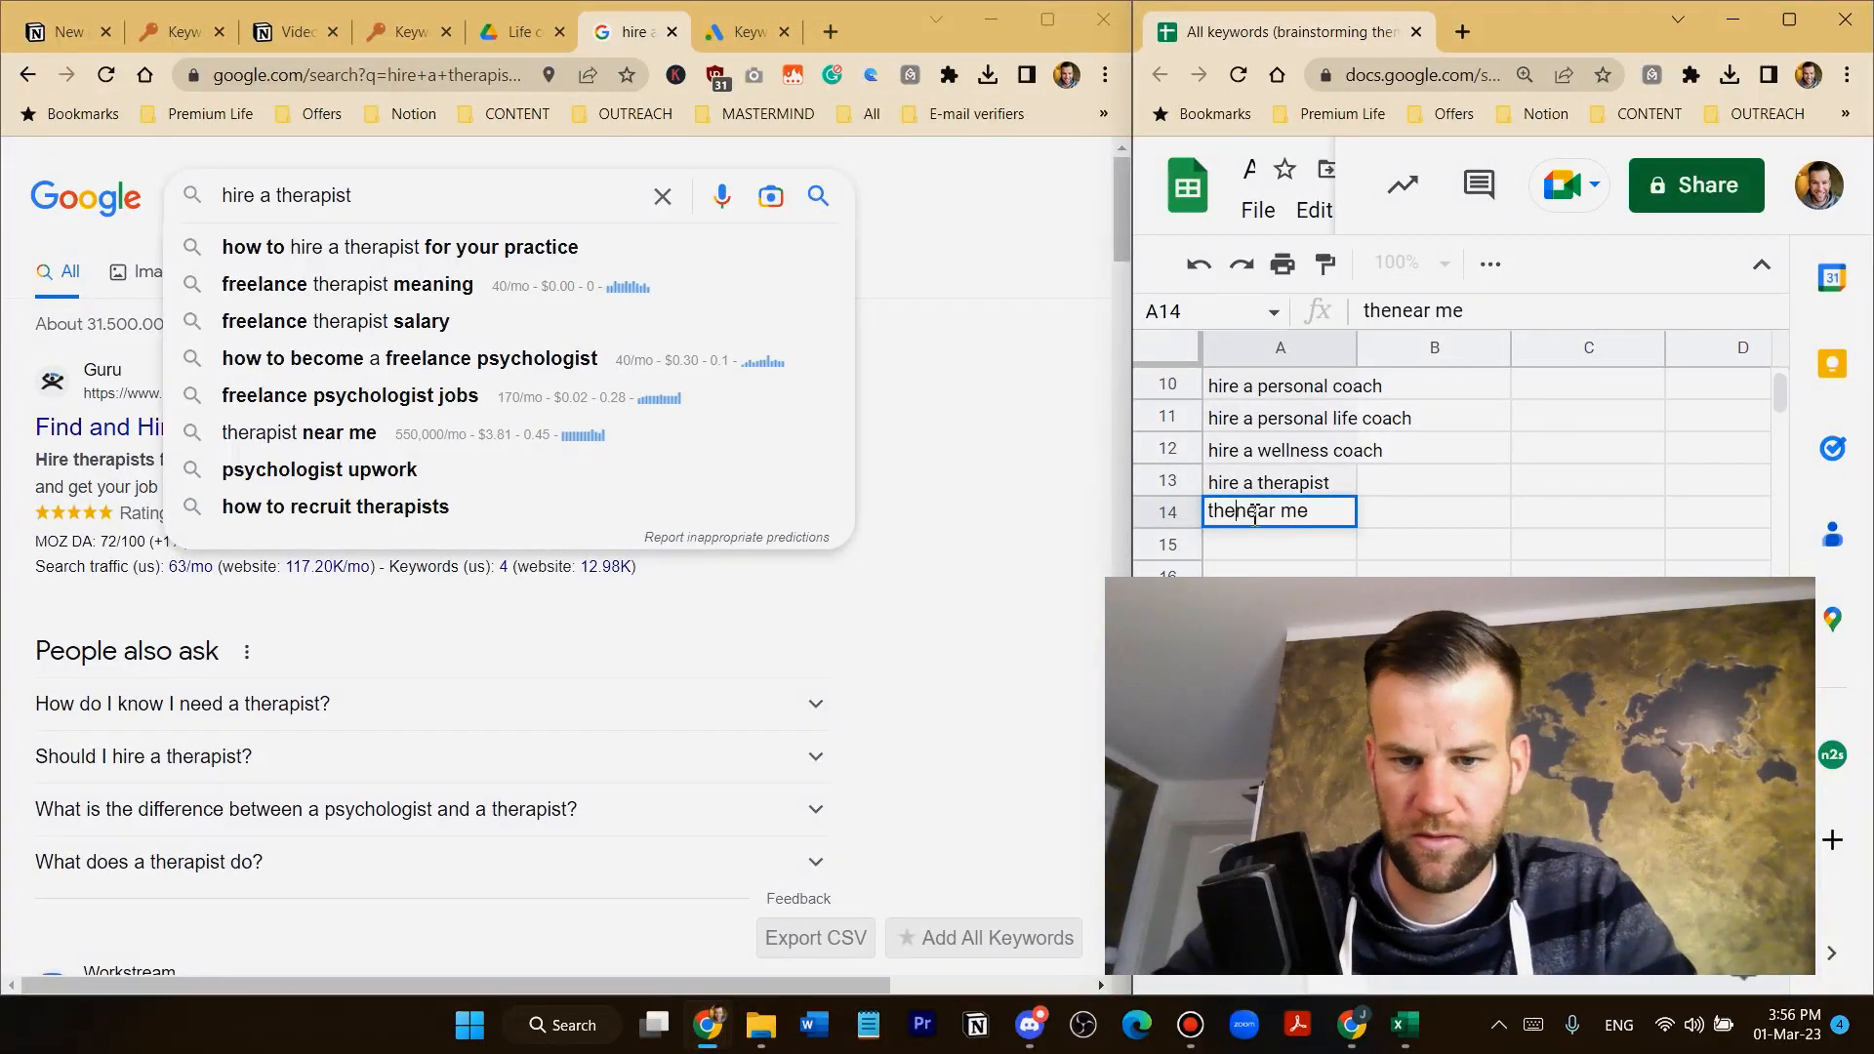
{"action": "type", "text": "rapist"}
{"action": "key", "text": "Return"}
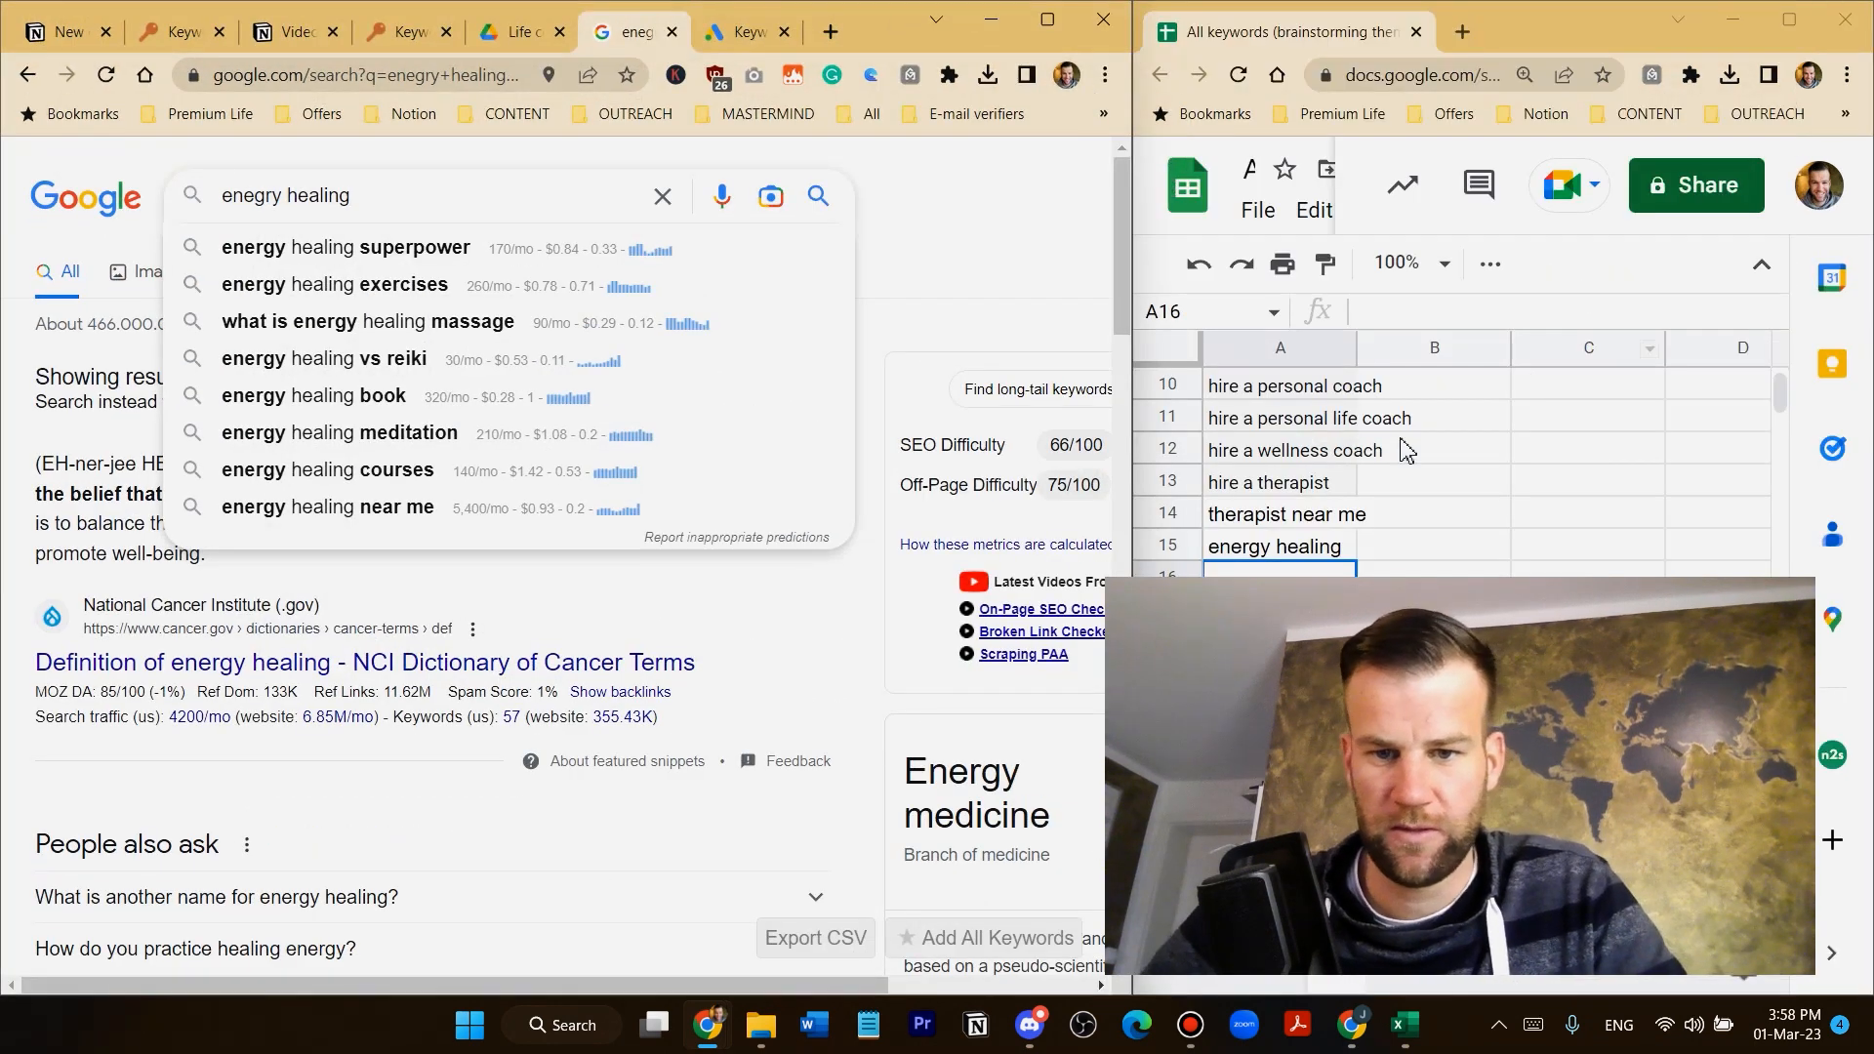
Enter the search suggestion "energy healing exercises" in cell A16 of the spreadsheet
{"action": "scroll", "coordinate": [1347, 442], "scroll_direction": "down", "scroll_amount": 2}
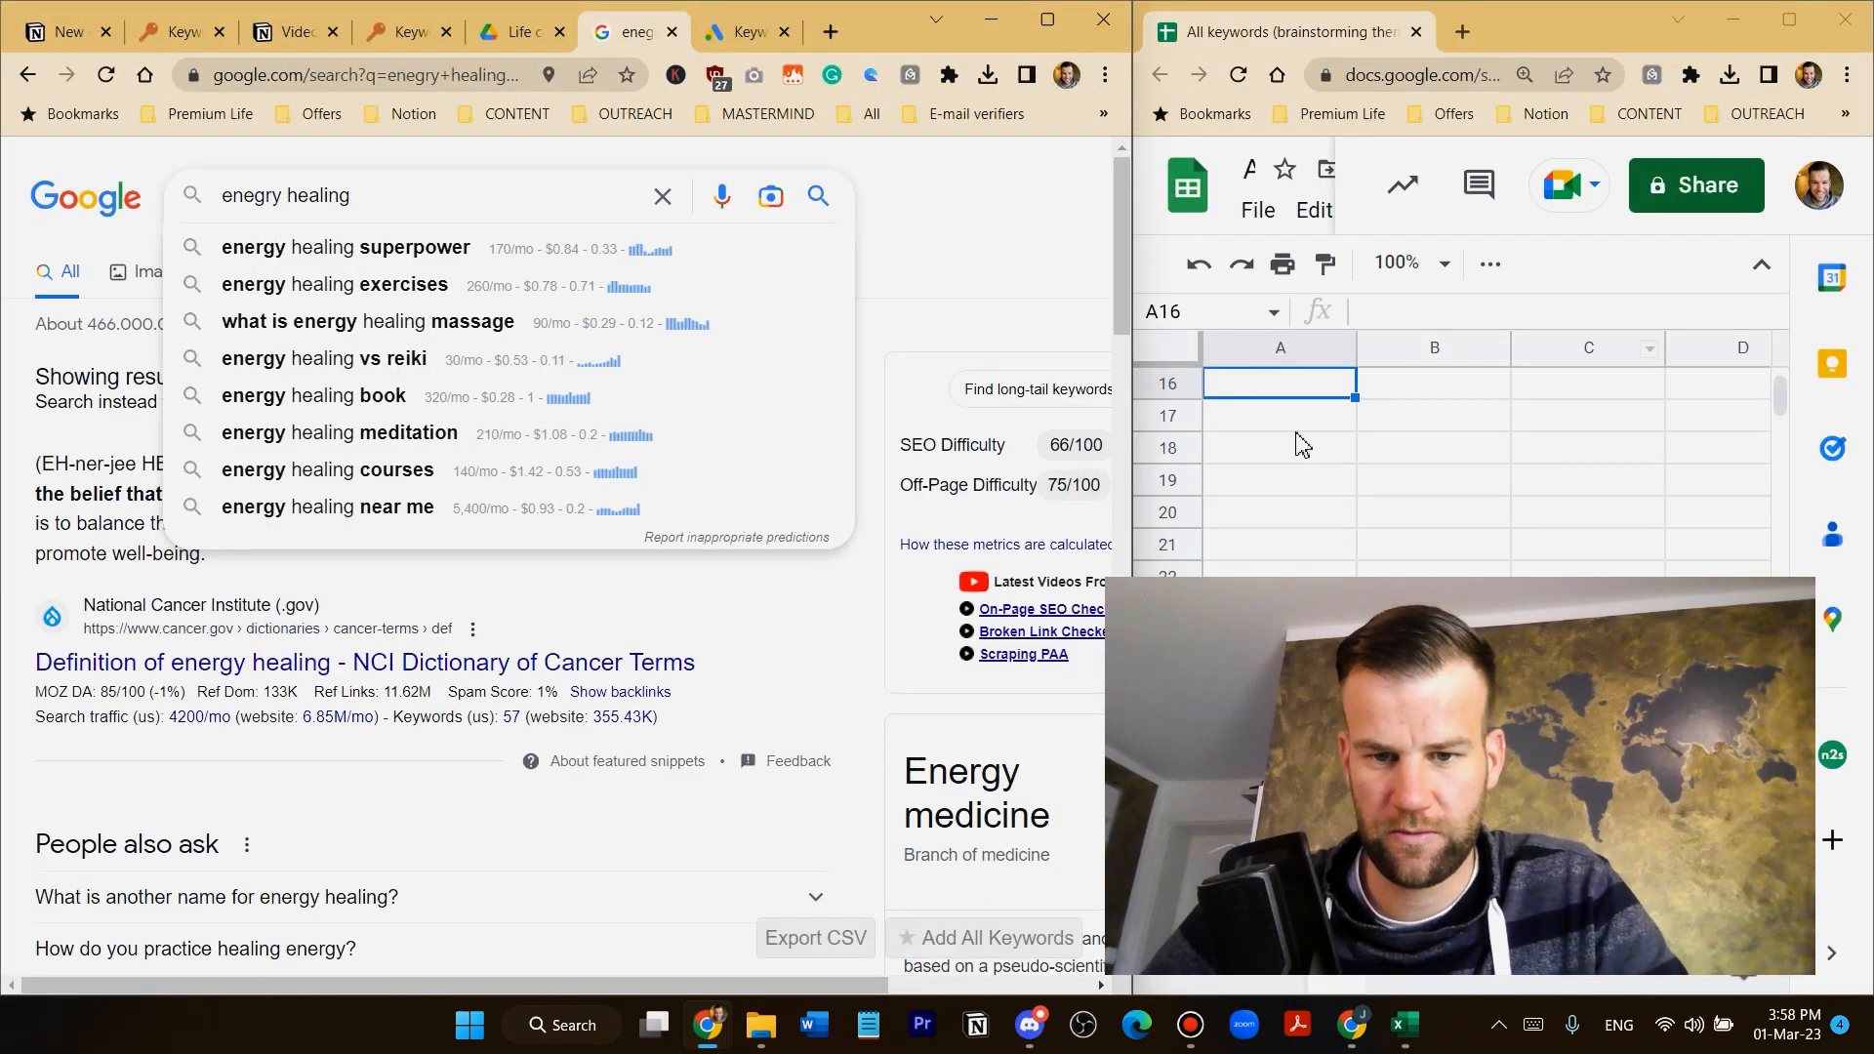
{"action": "scroll", "coordinate": [1294, 478], "scroll_direction": "up", "scroll_amount": 1}
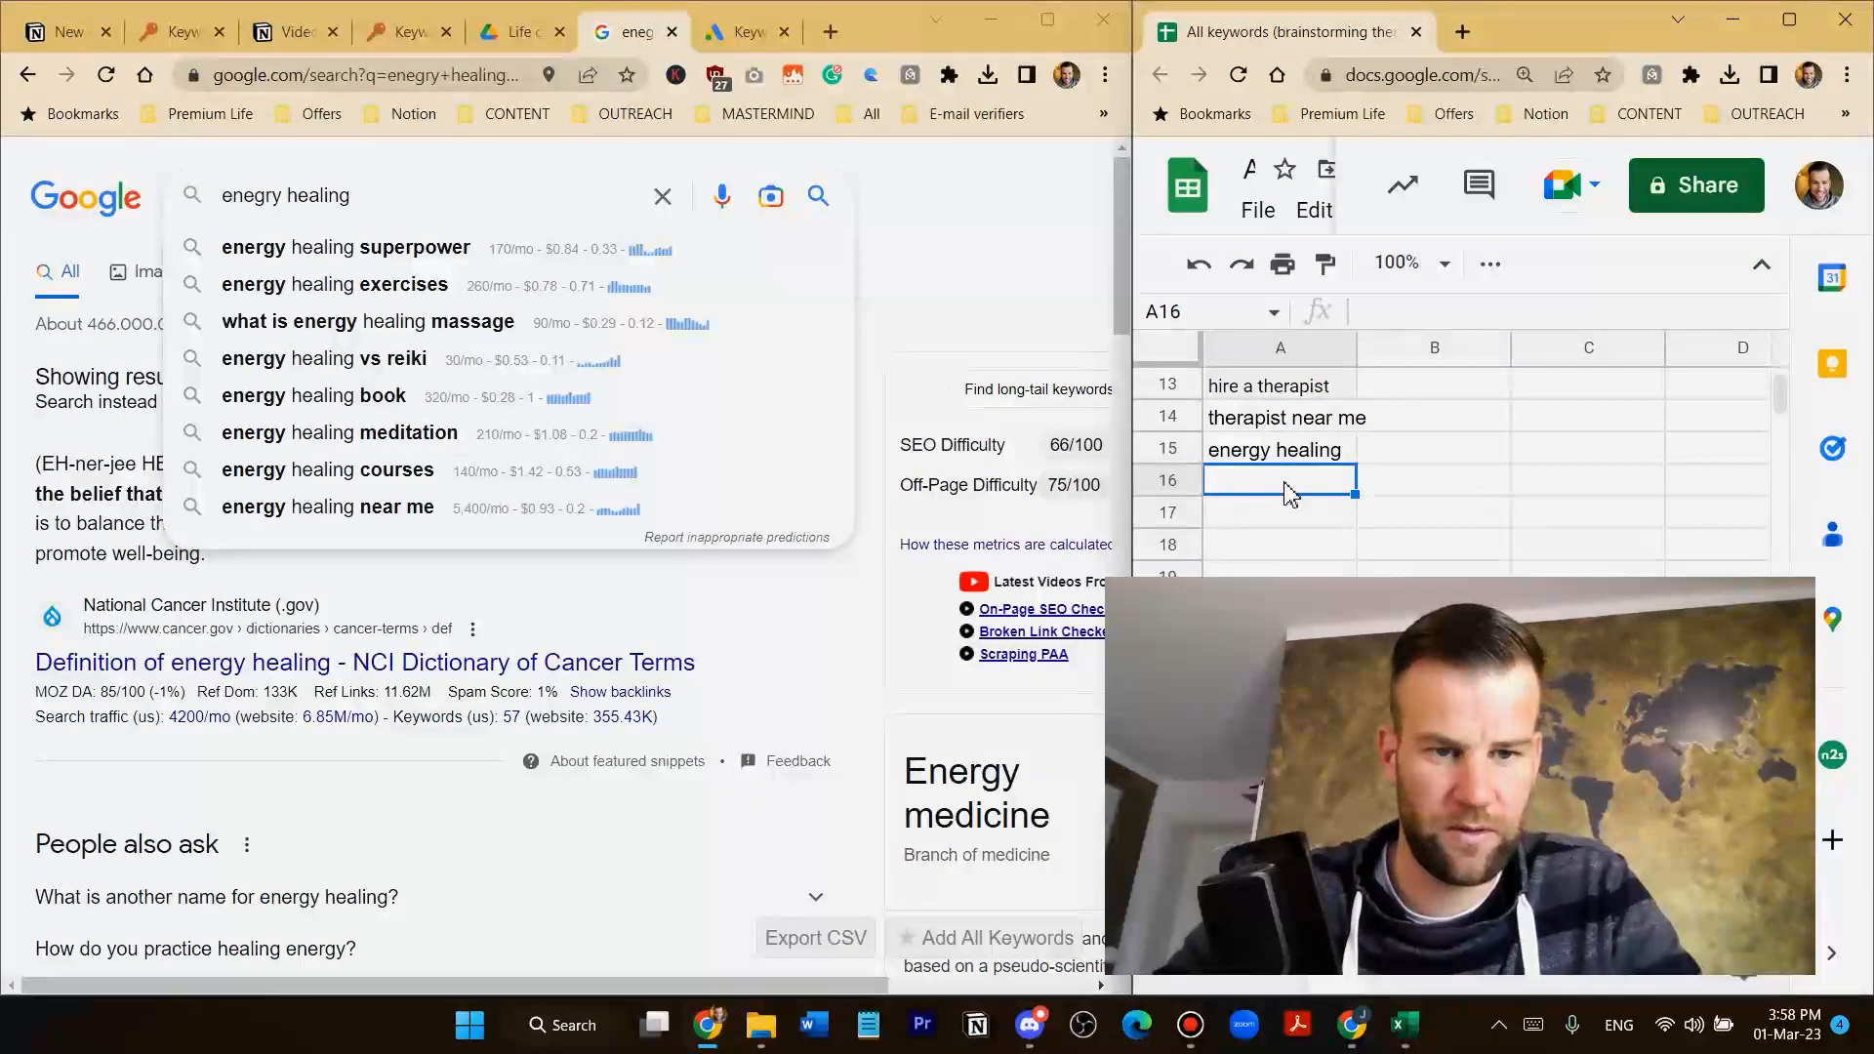
{"action": "type", "text": "energy healing "}
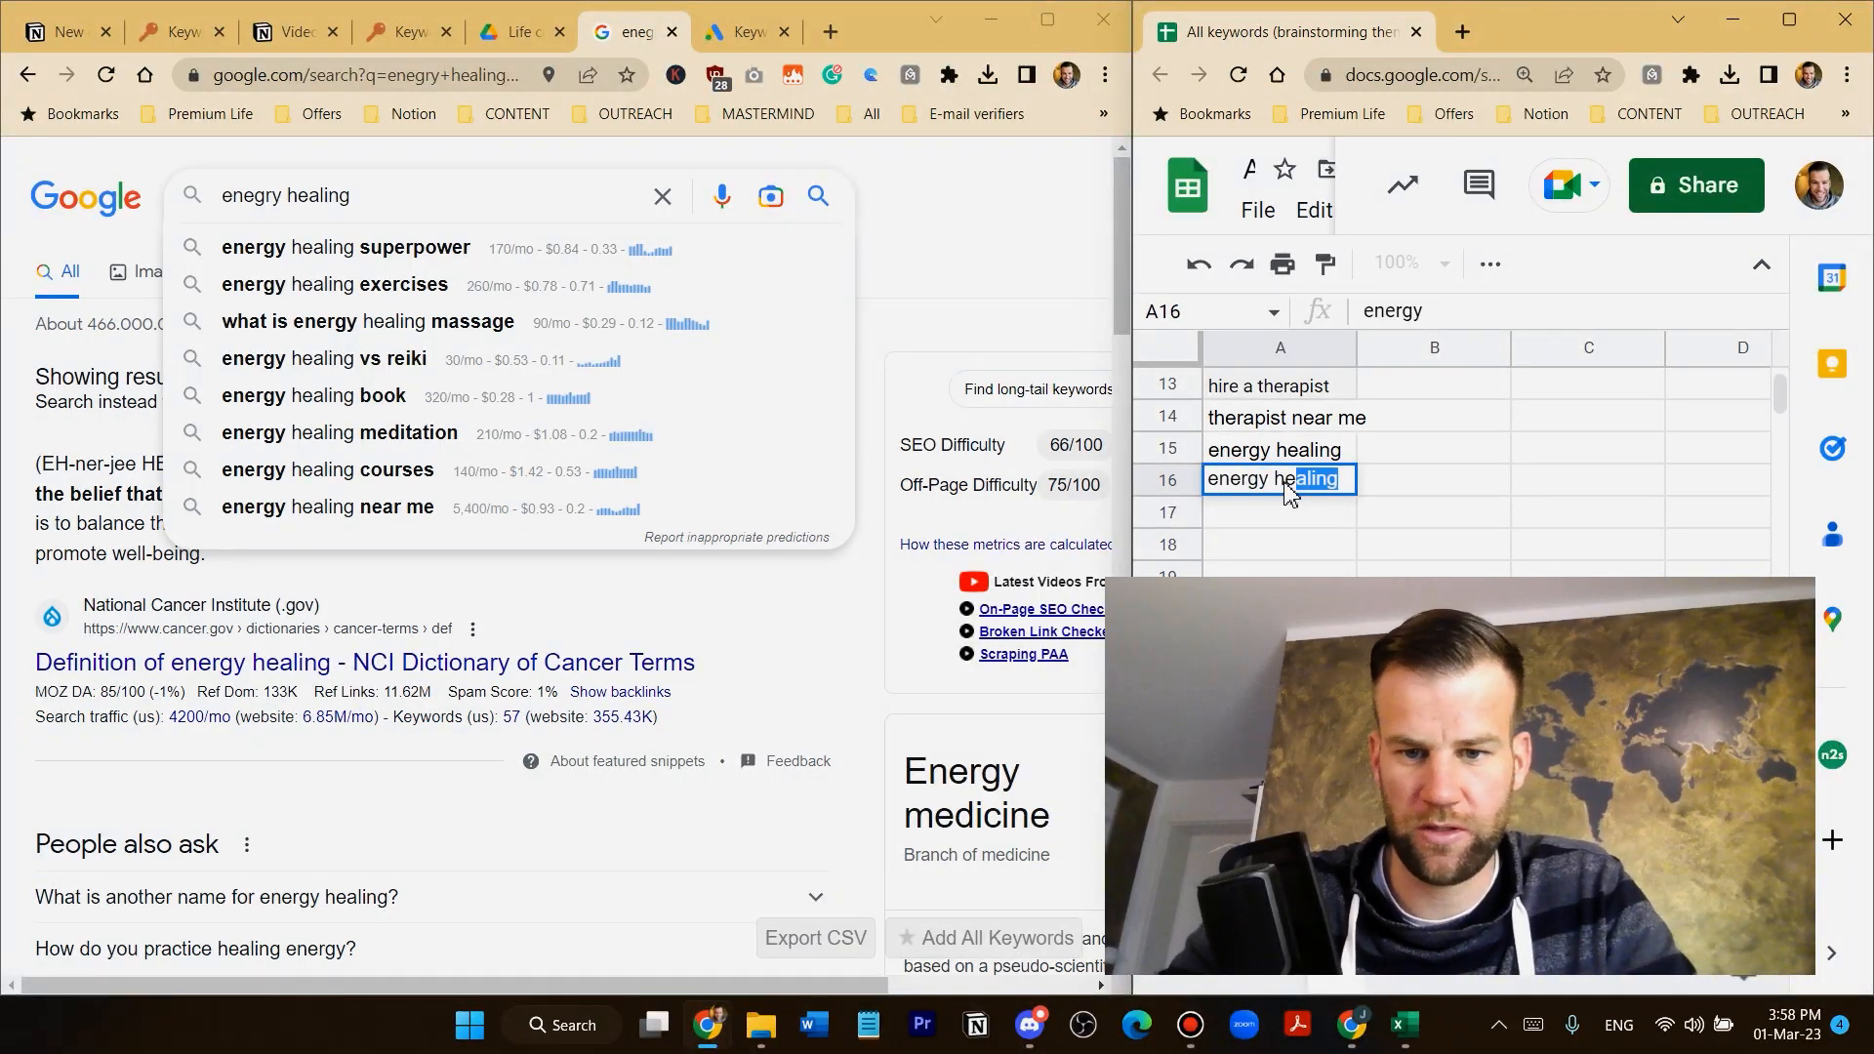
{"action": "type", "text": "exercise"}
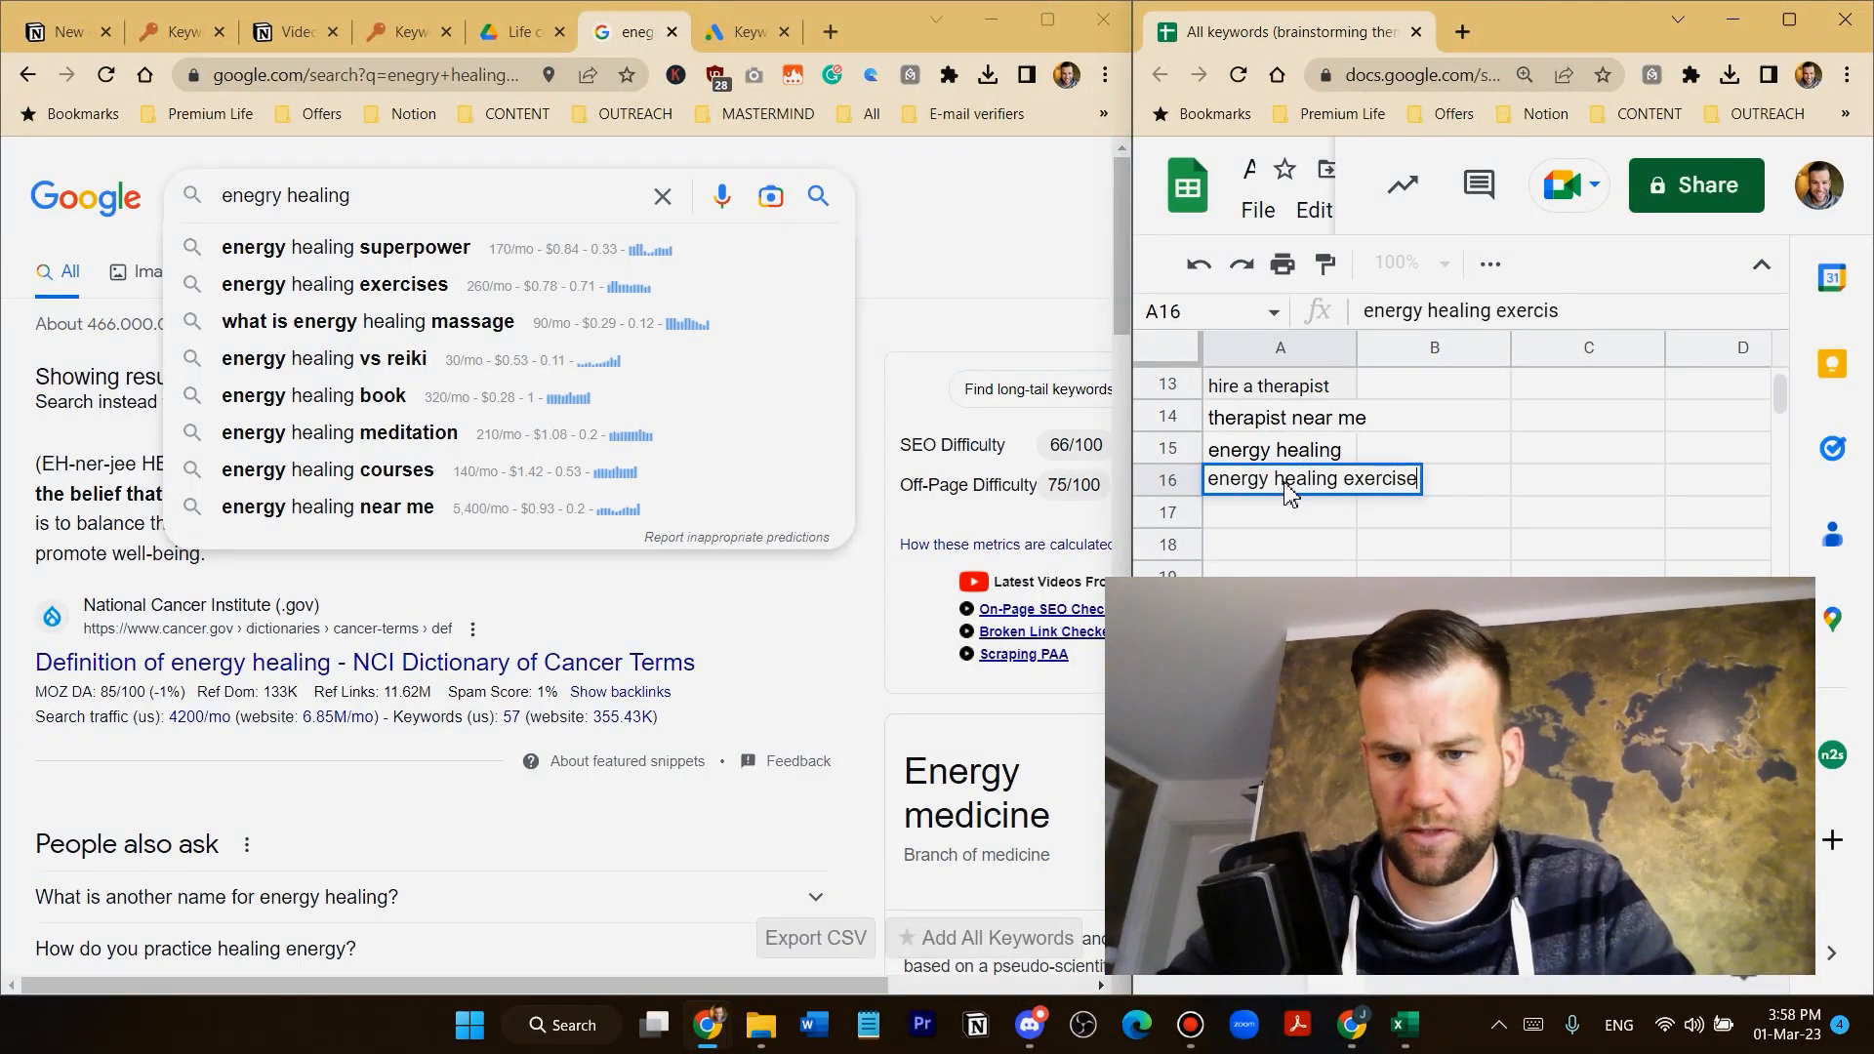
{"action": "type", "text": "s"}
{"action": "key", "text": "Return"}
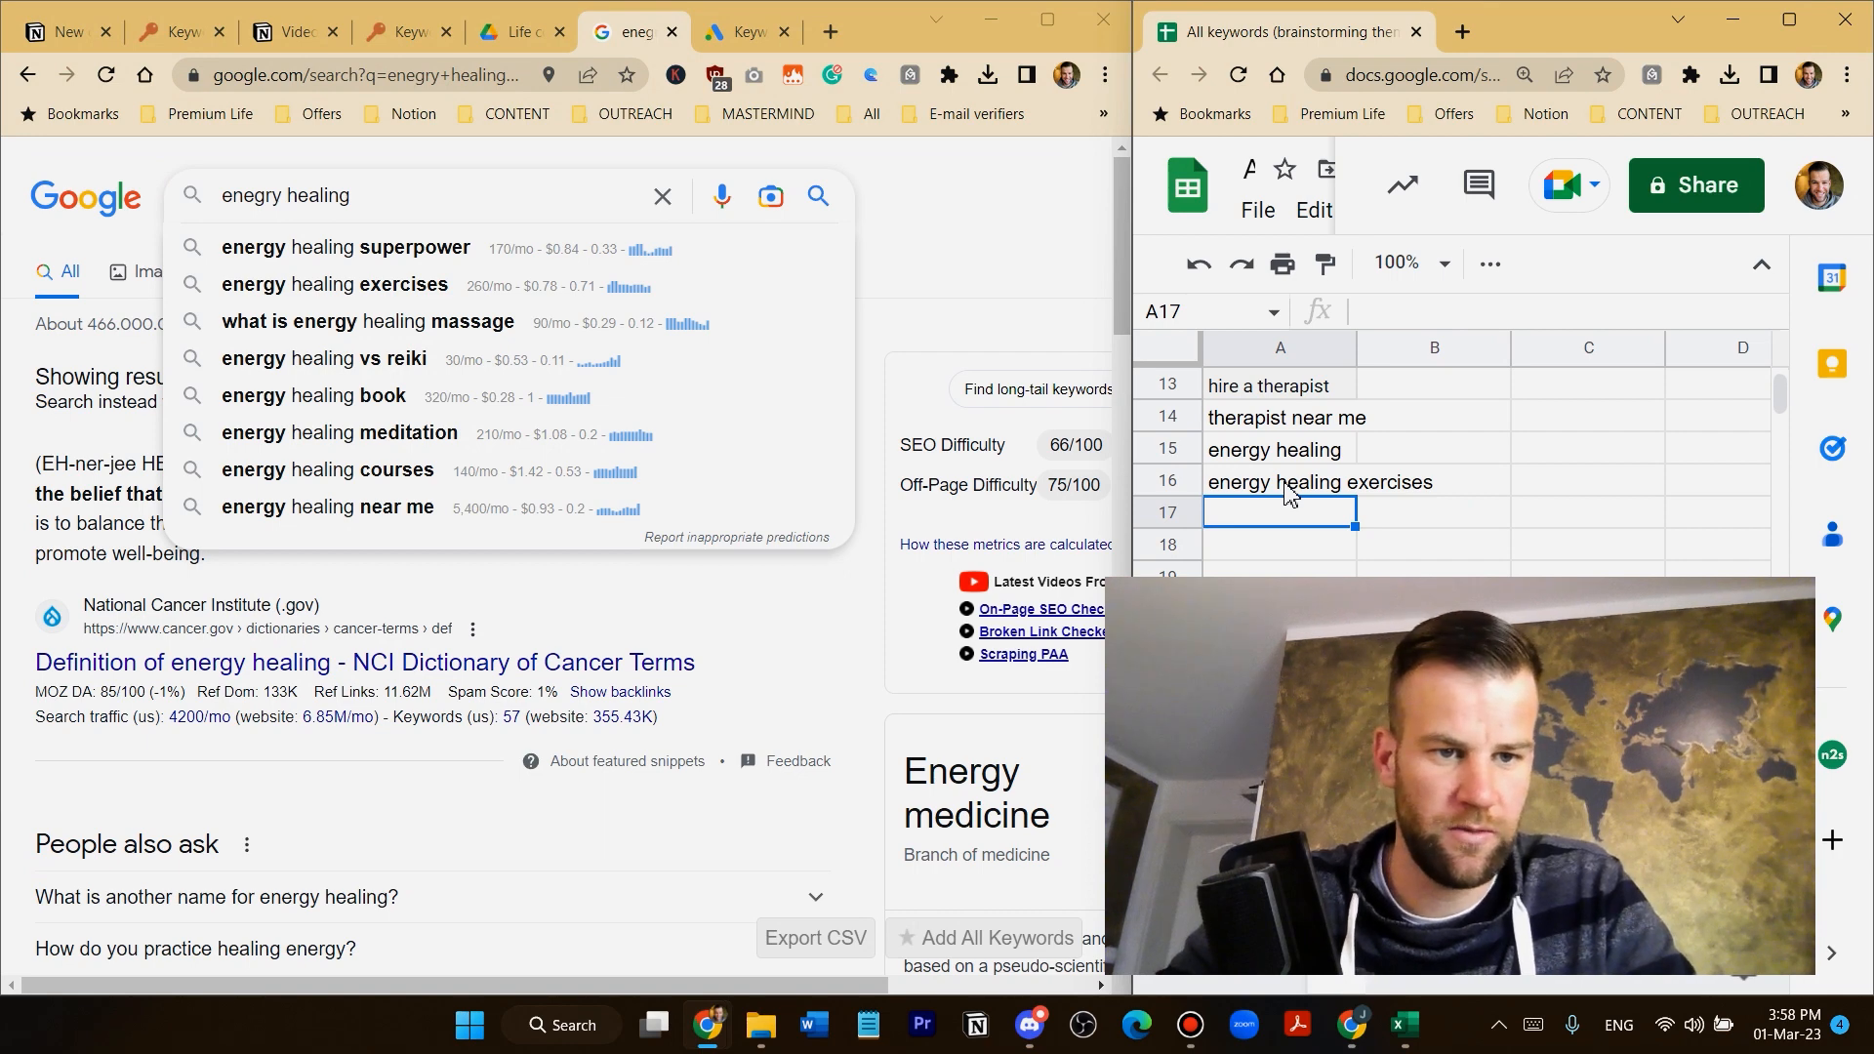
Enter the search suggestion "what is energy healing massage" in cell A17
{"action": "type", "text": "what is "}
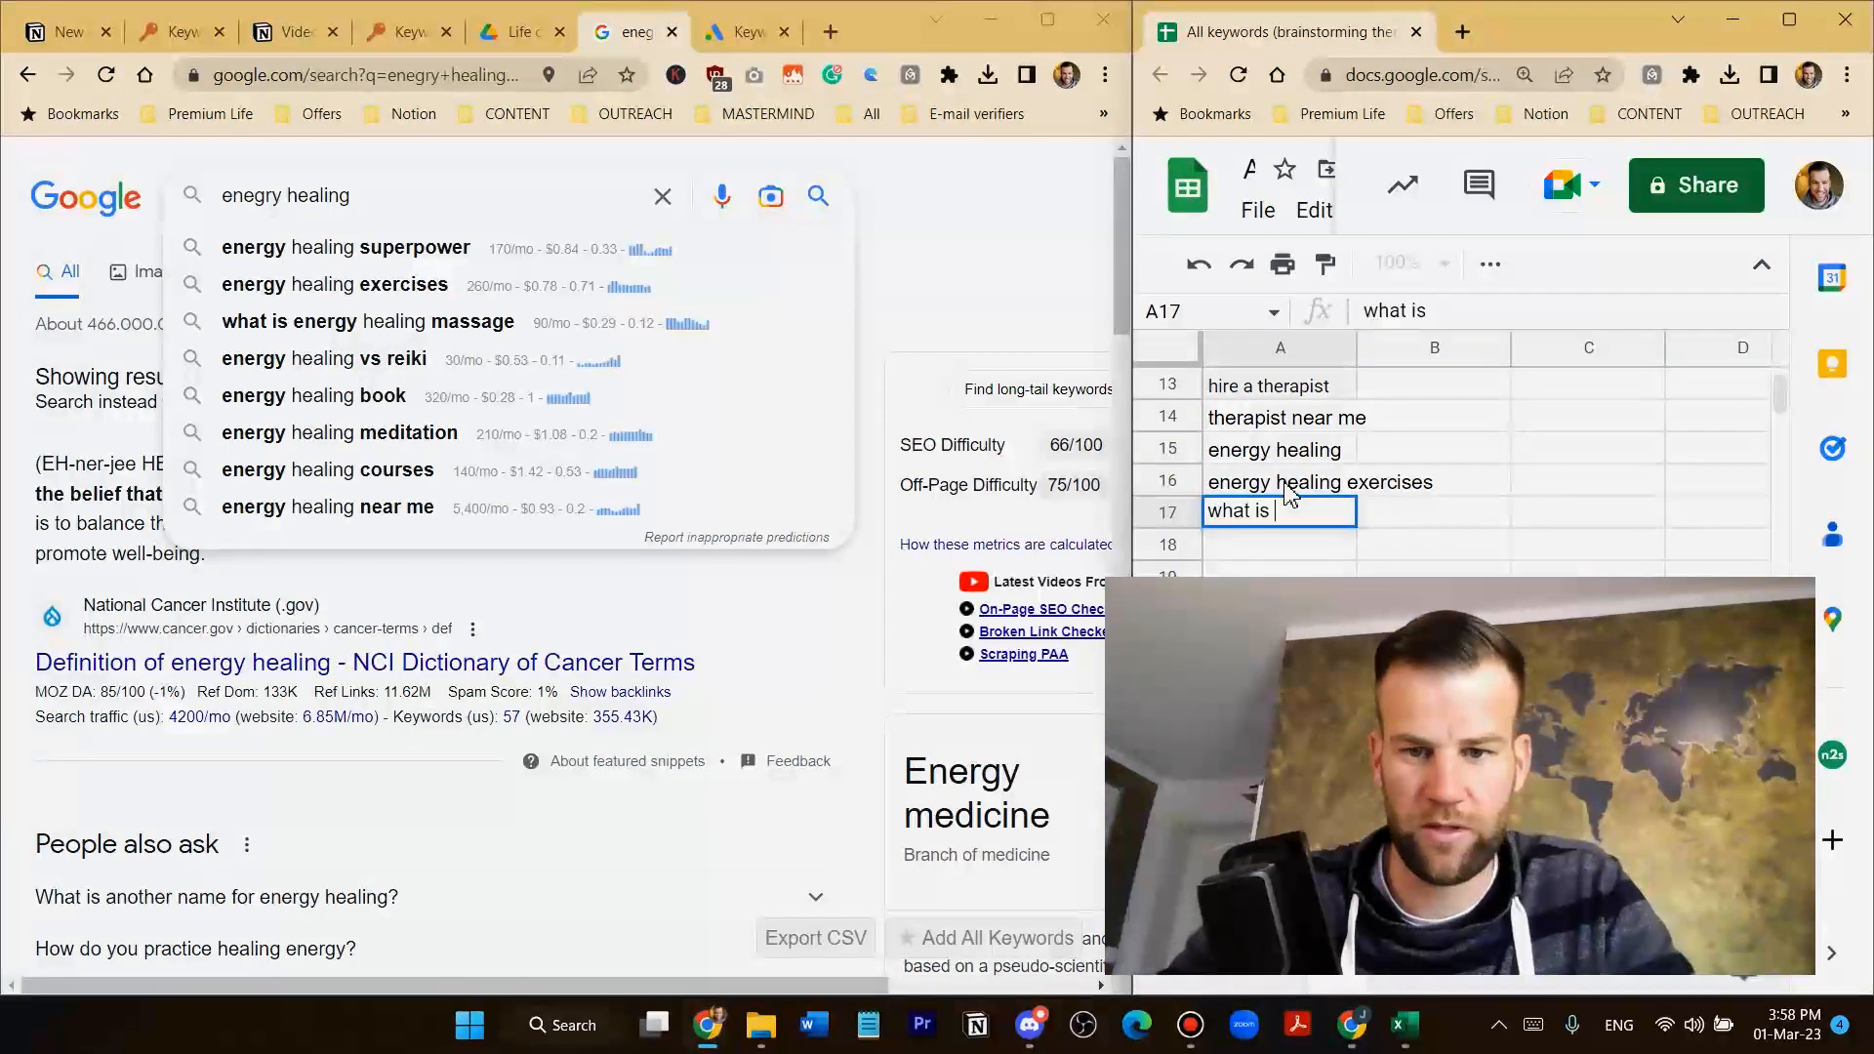
{"action": "type", "text": "energy healing massage"}
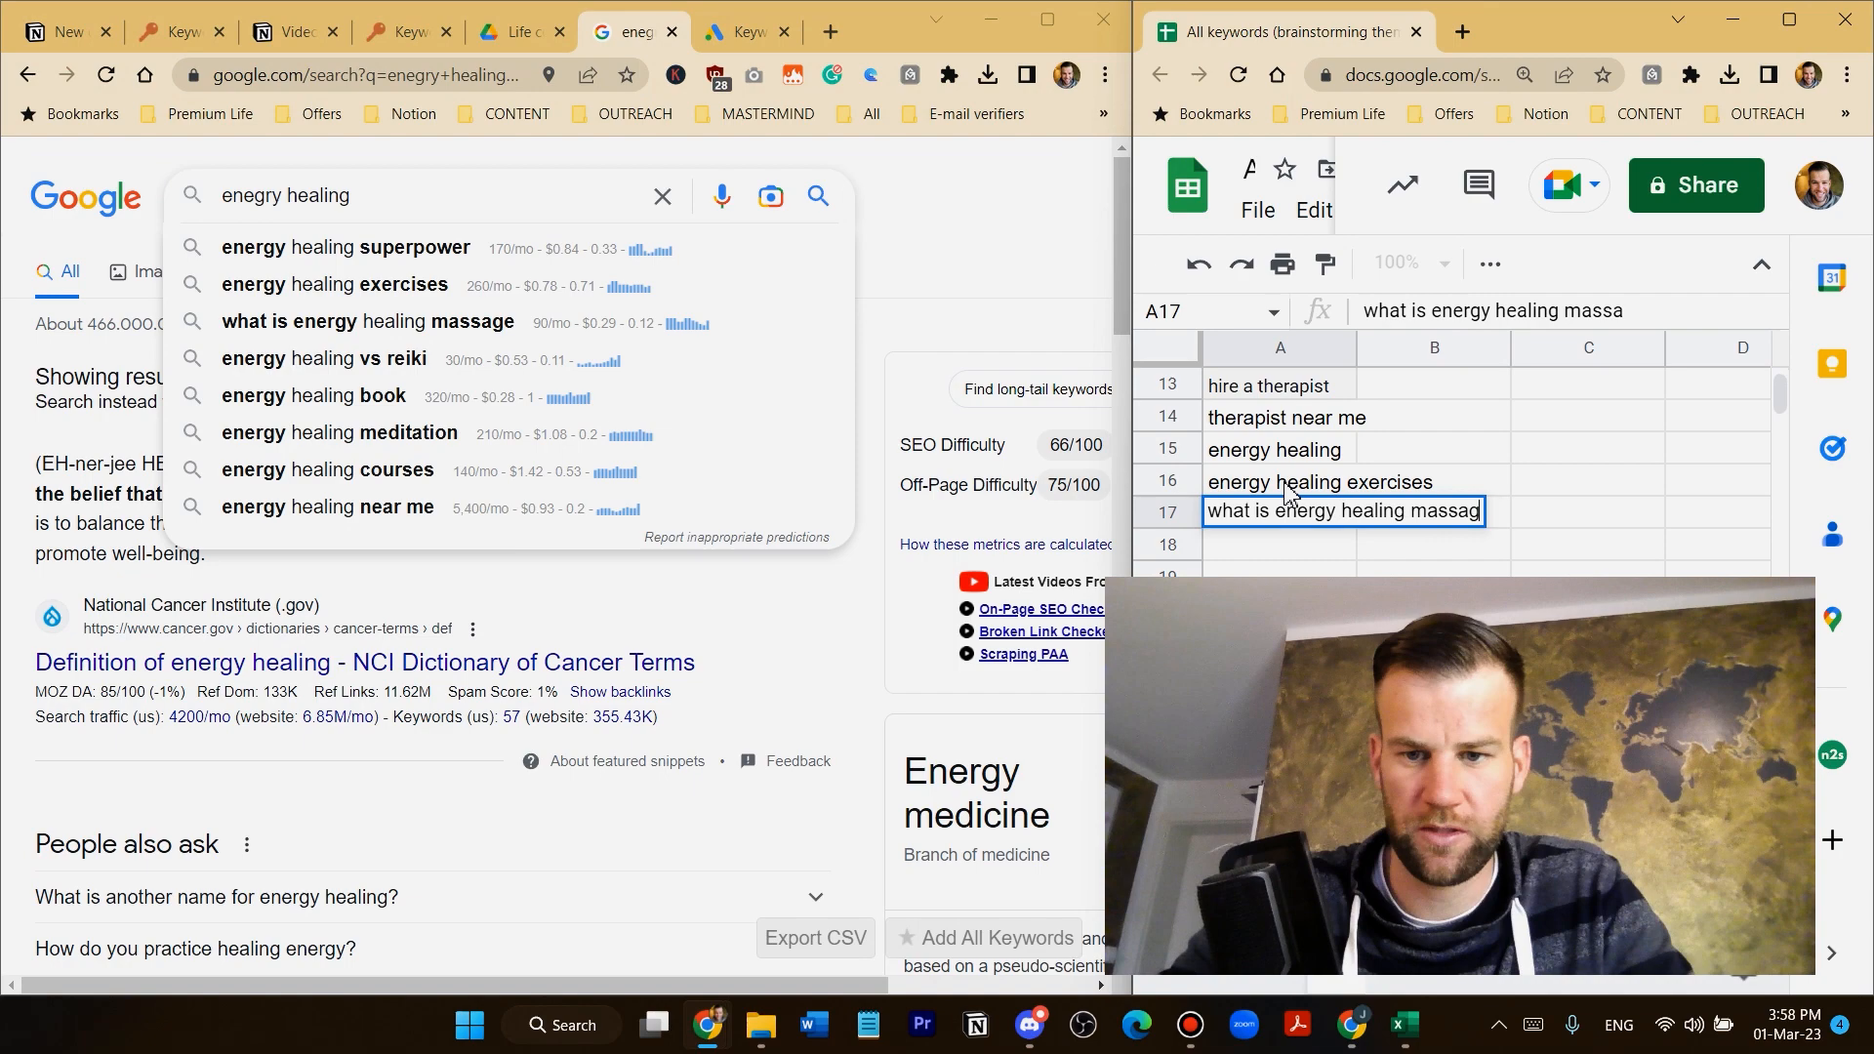
{"action": "key", "text": "Return"}
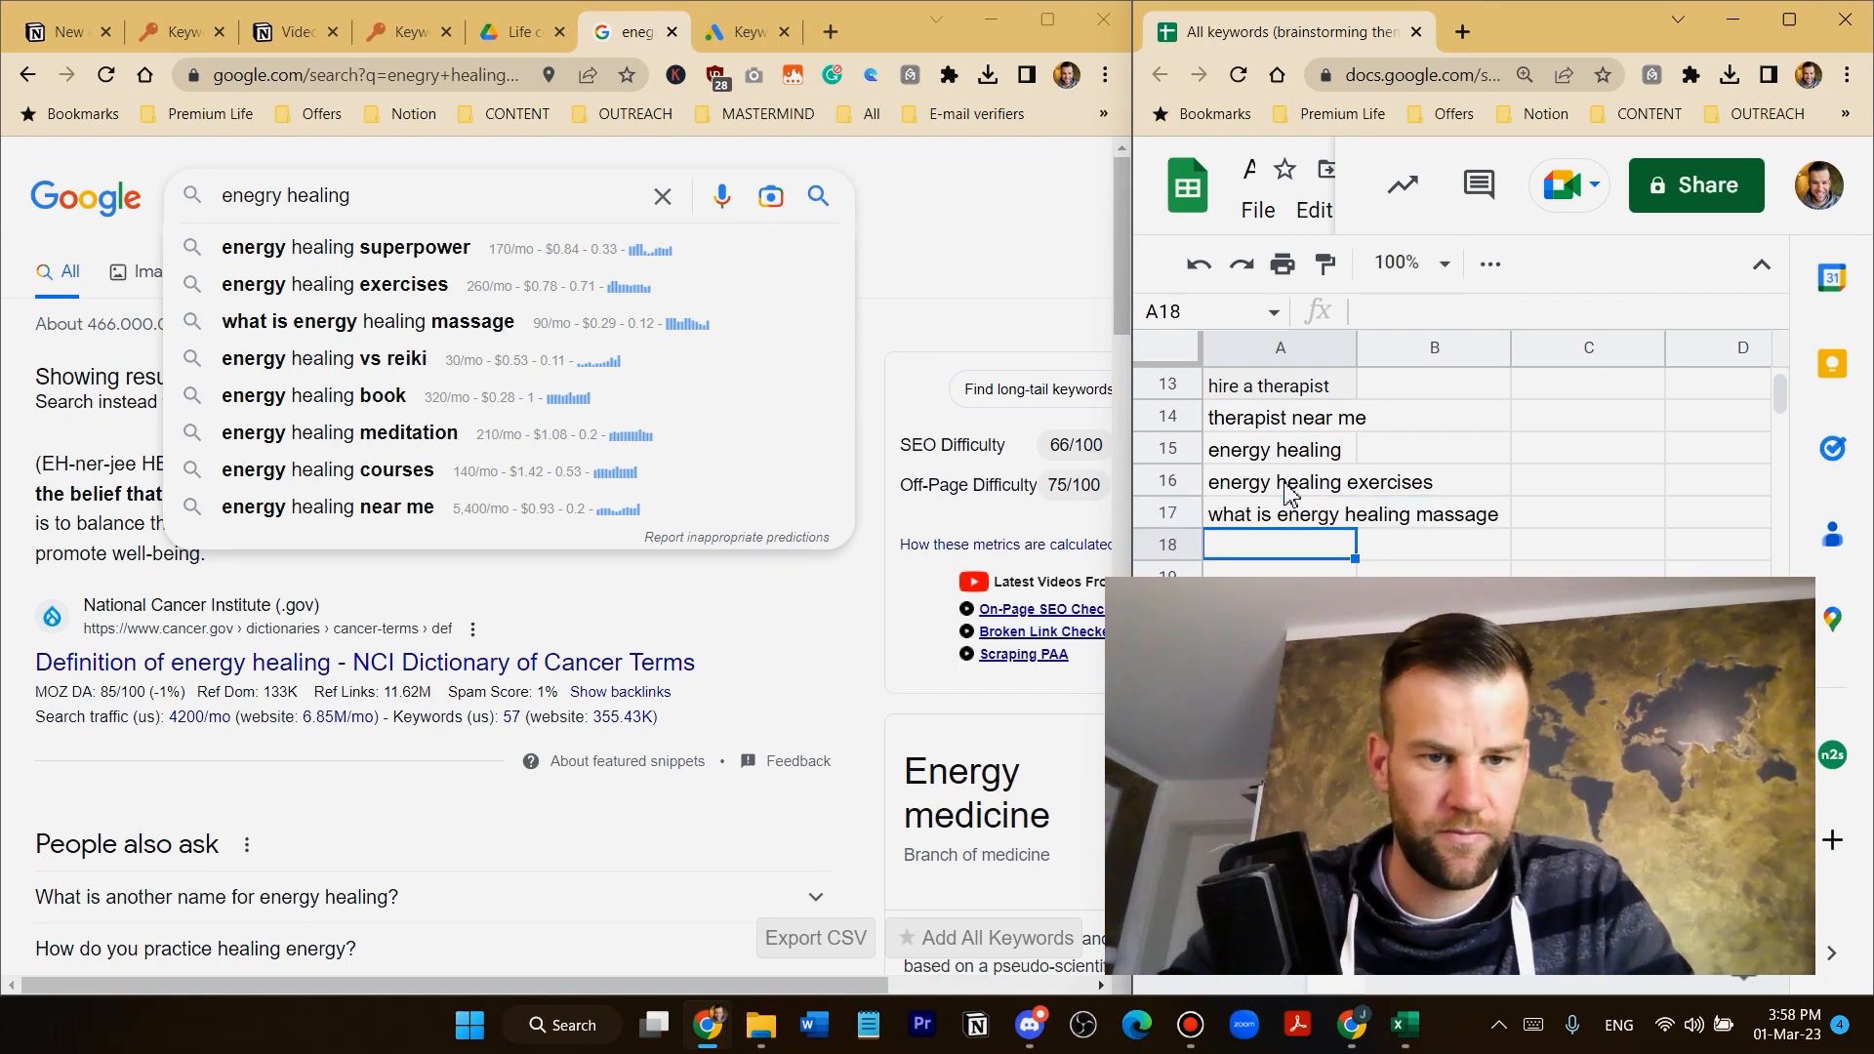
Add the keywords "energy healing near me" and "energy healing reviews" to the list in column A
{"action": "type", "text": "energy healing near me"}
{"action": "key", "text": "Return"}
{"action": "type", "text": "energy healing reviews"}
{"action": "key", "text": "Return"}
Search Google for further coaching keywords and enter "meditation coach online" in cell A33 of the spreadsheet
{"action": "triple_click", "coordinate": [415, 197]}
{"action": "type", "text": "life coach near mehire a mindset coach"}
{"action": "key", "text": "Return"}
{"action": "type", "text": "line"}
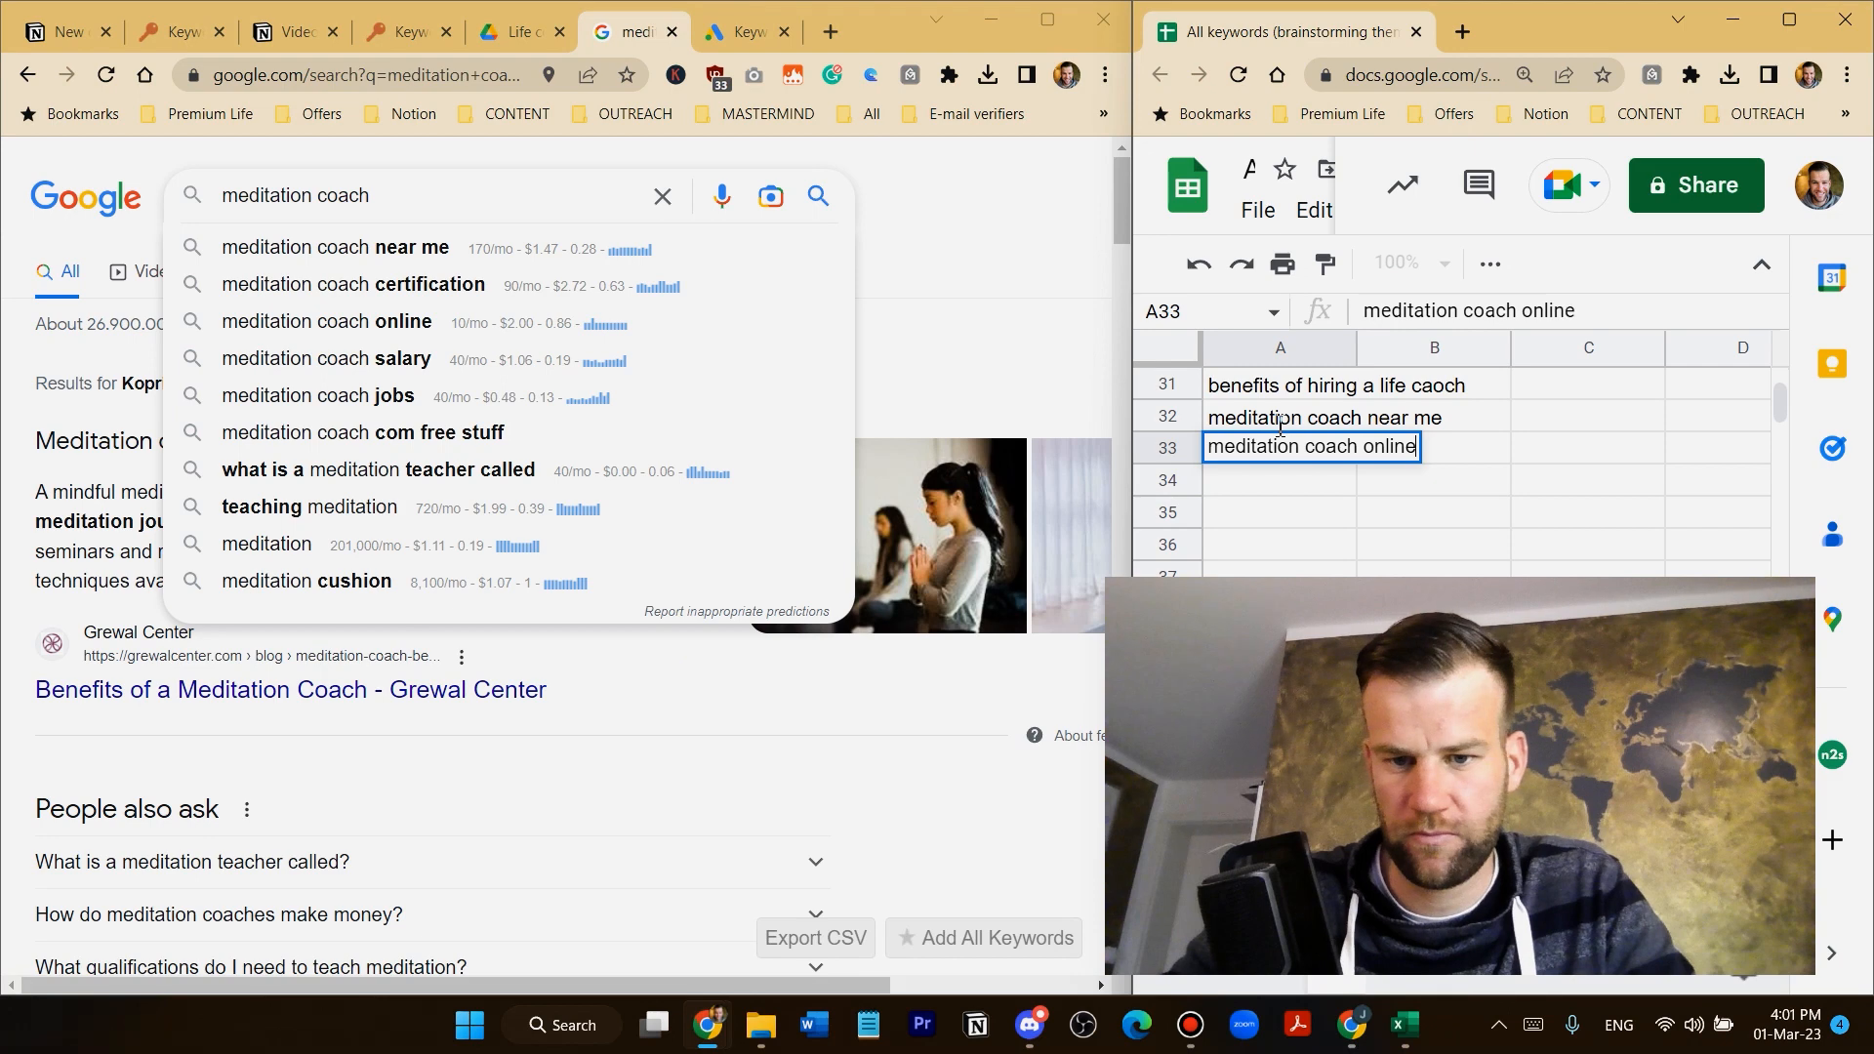
{"action": "key", "text": "Return"}
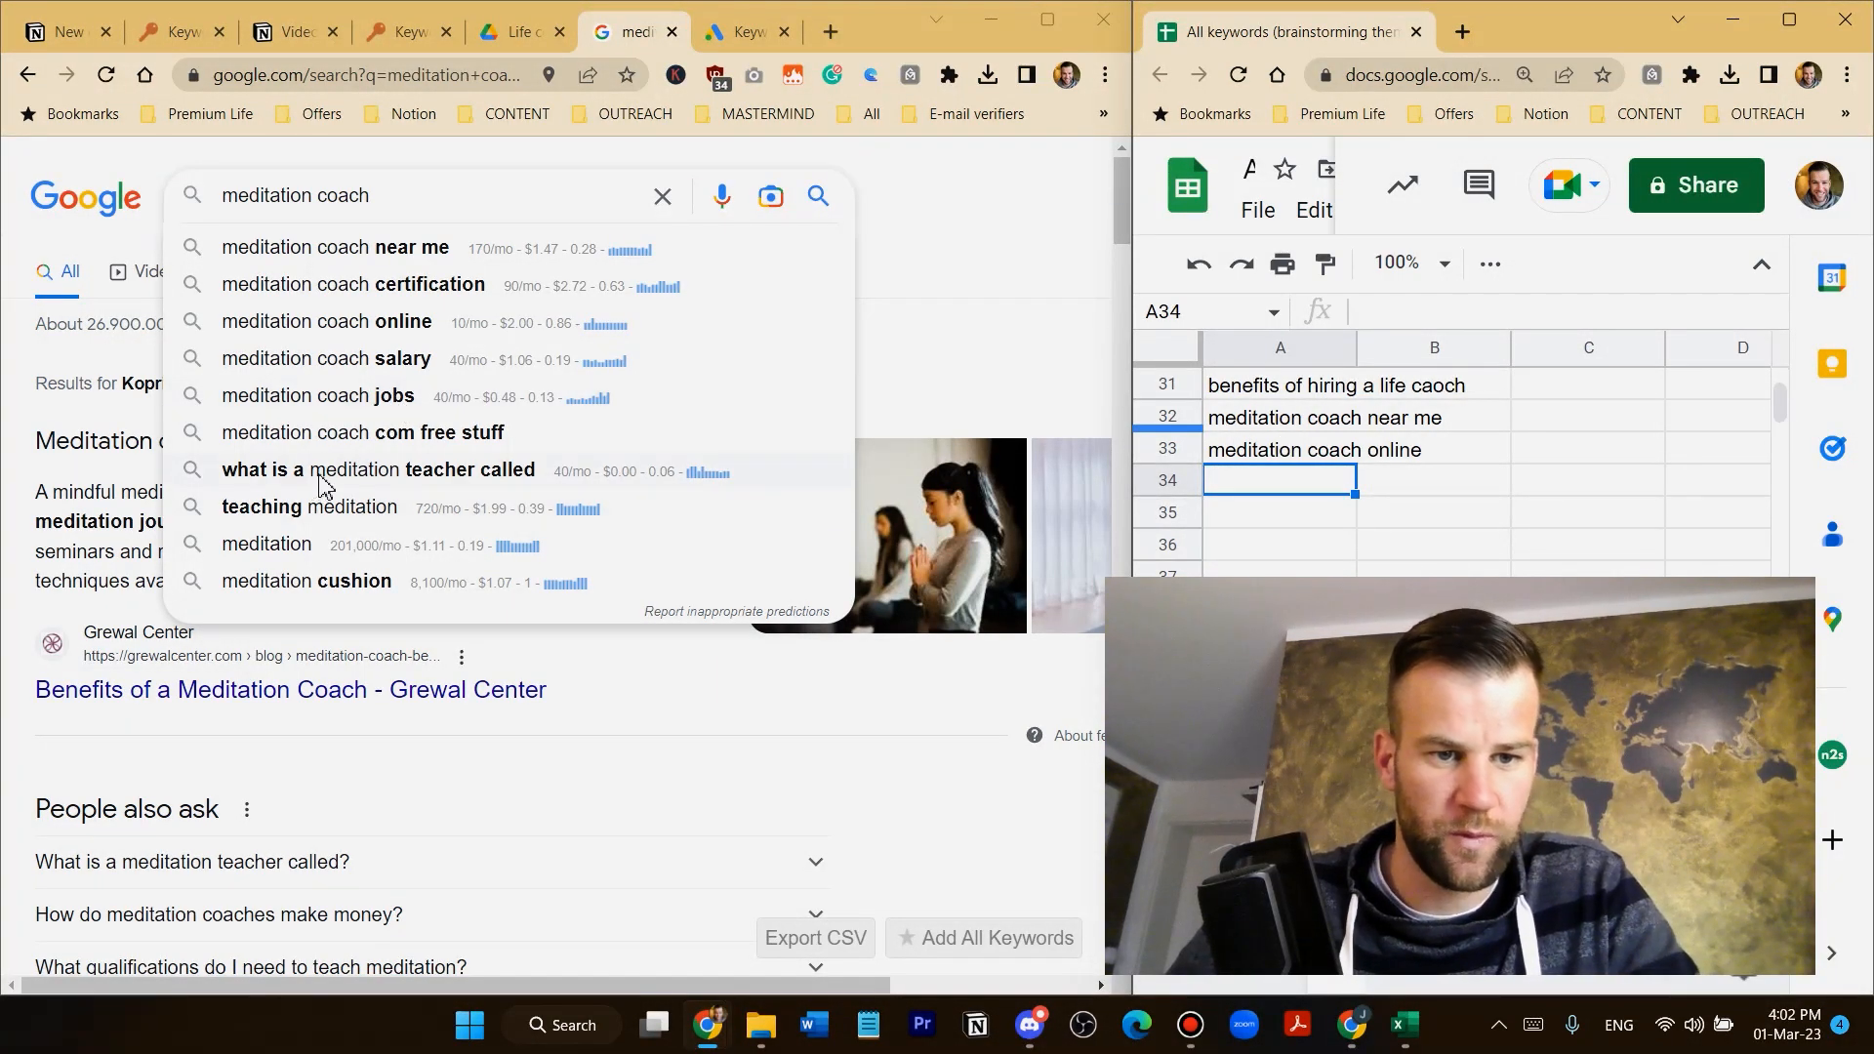
Return to Keyword Planner and copy the keywords in A19:A25 of the spreadsheet, from "energy healing book" to "confidence coach online"
{"action": "left_click", "coordinate": [403, 154]}
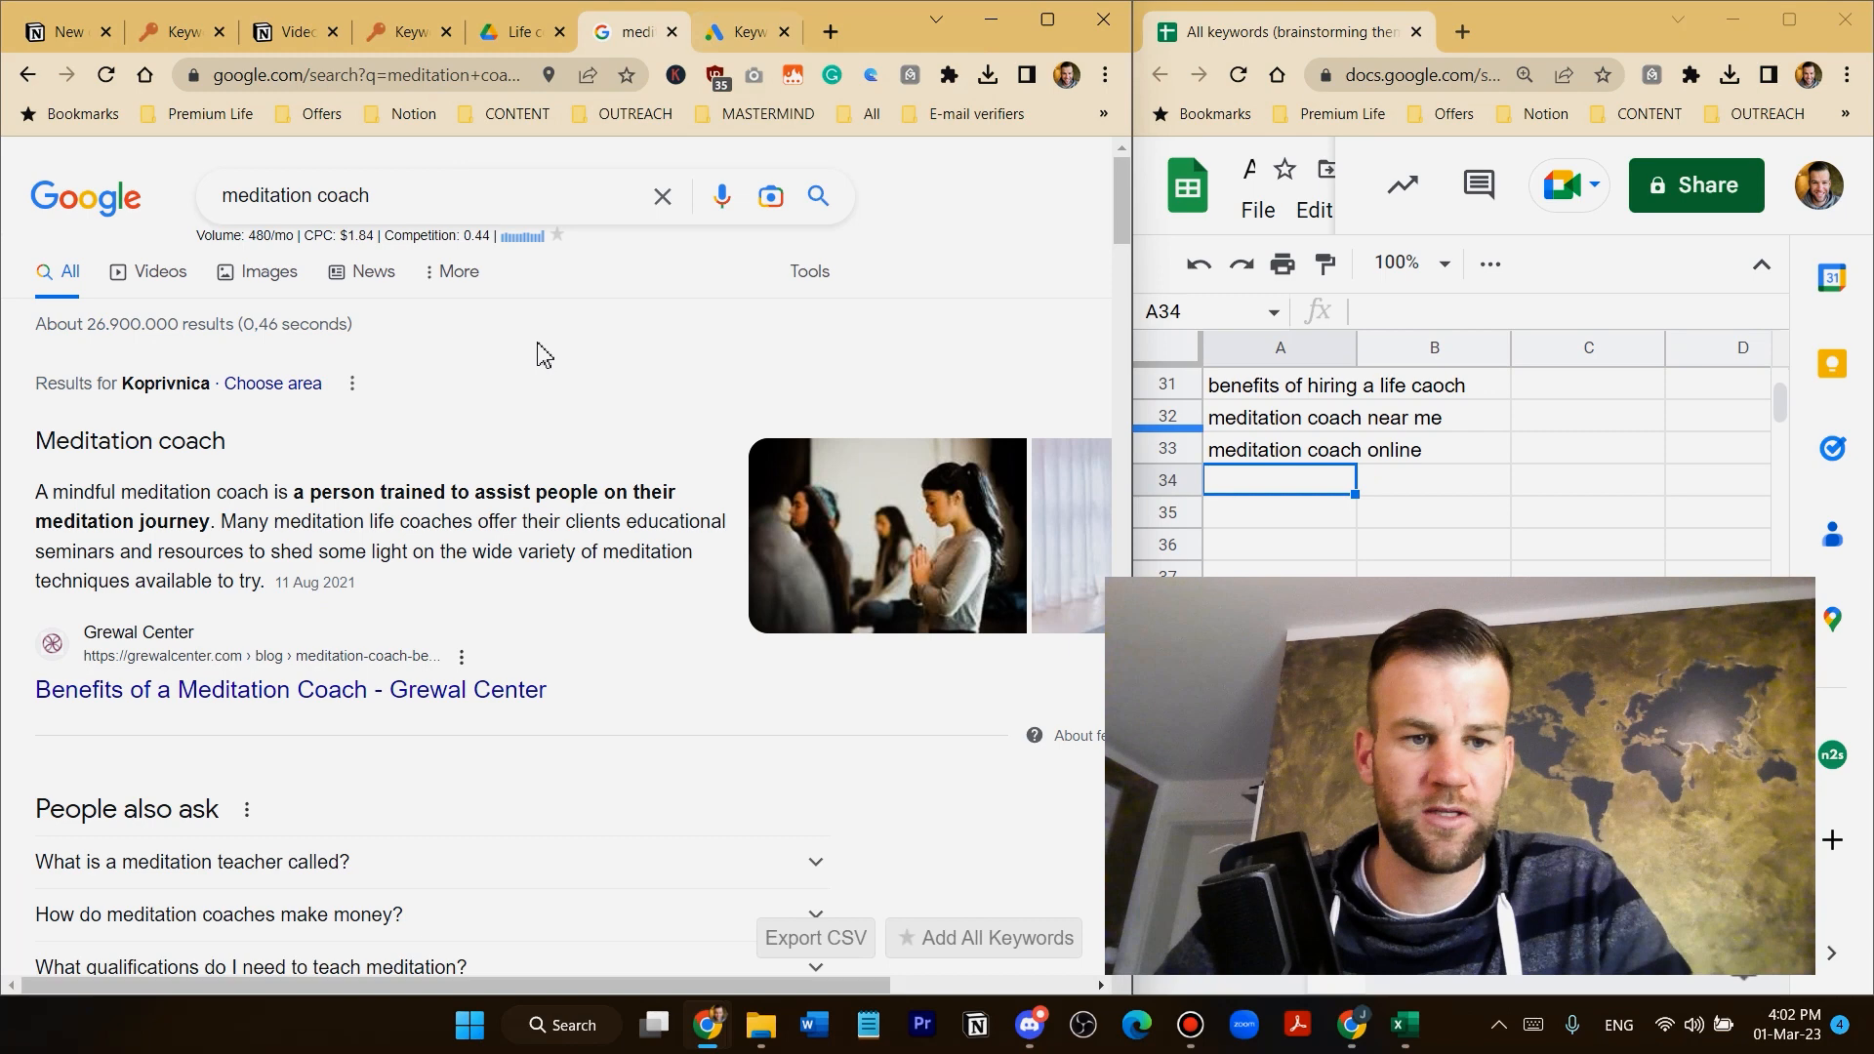
{"action": "left_click", "coordinate": [744, 32]}
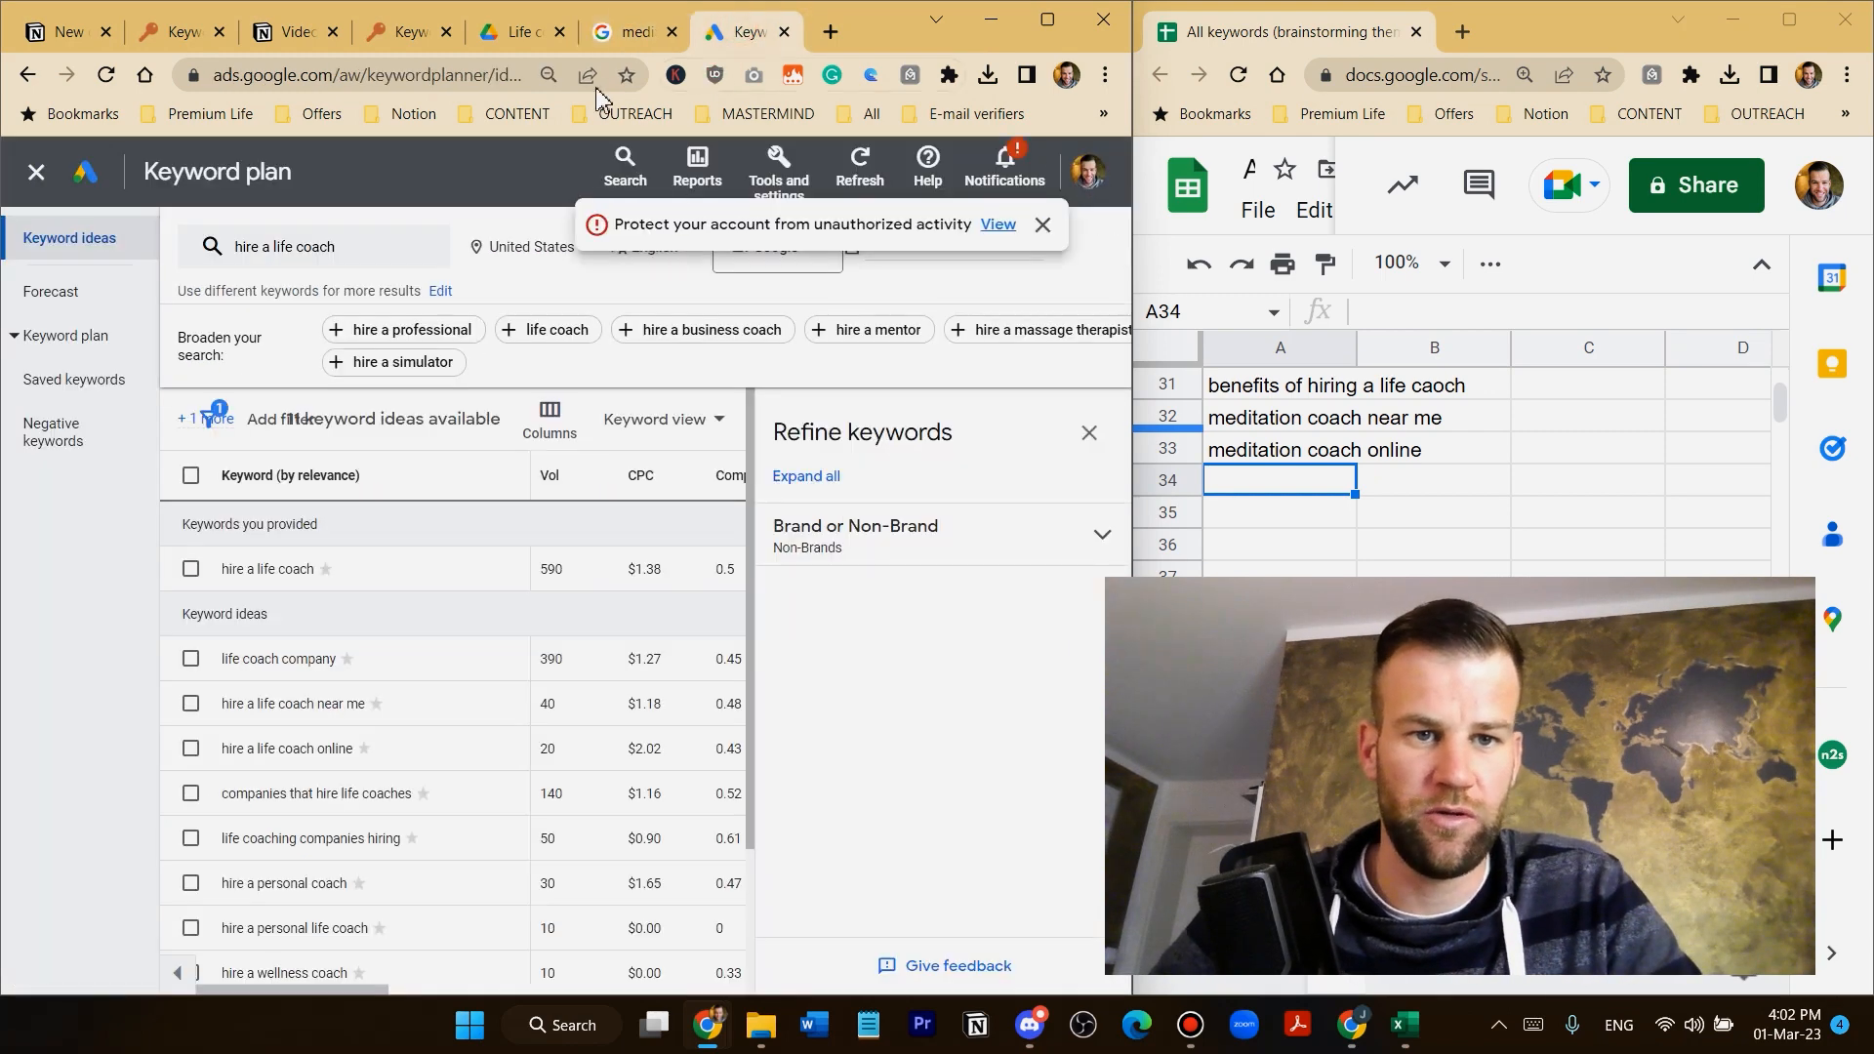
{"action": "left_click", "coordinate": [1309, 449]}
{"action": "scroll", "coordinate": [1364, 552], "scroll_direction": "up", "scroll_amount": 3}
{"action": "scroll", "coordinate": [1311, 448], "scroll_direction": "up", "scroll_amount": 1}
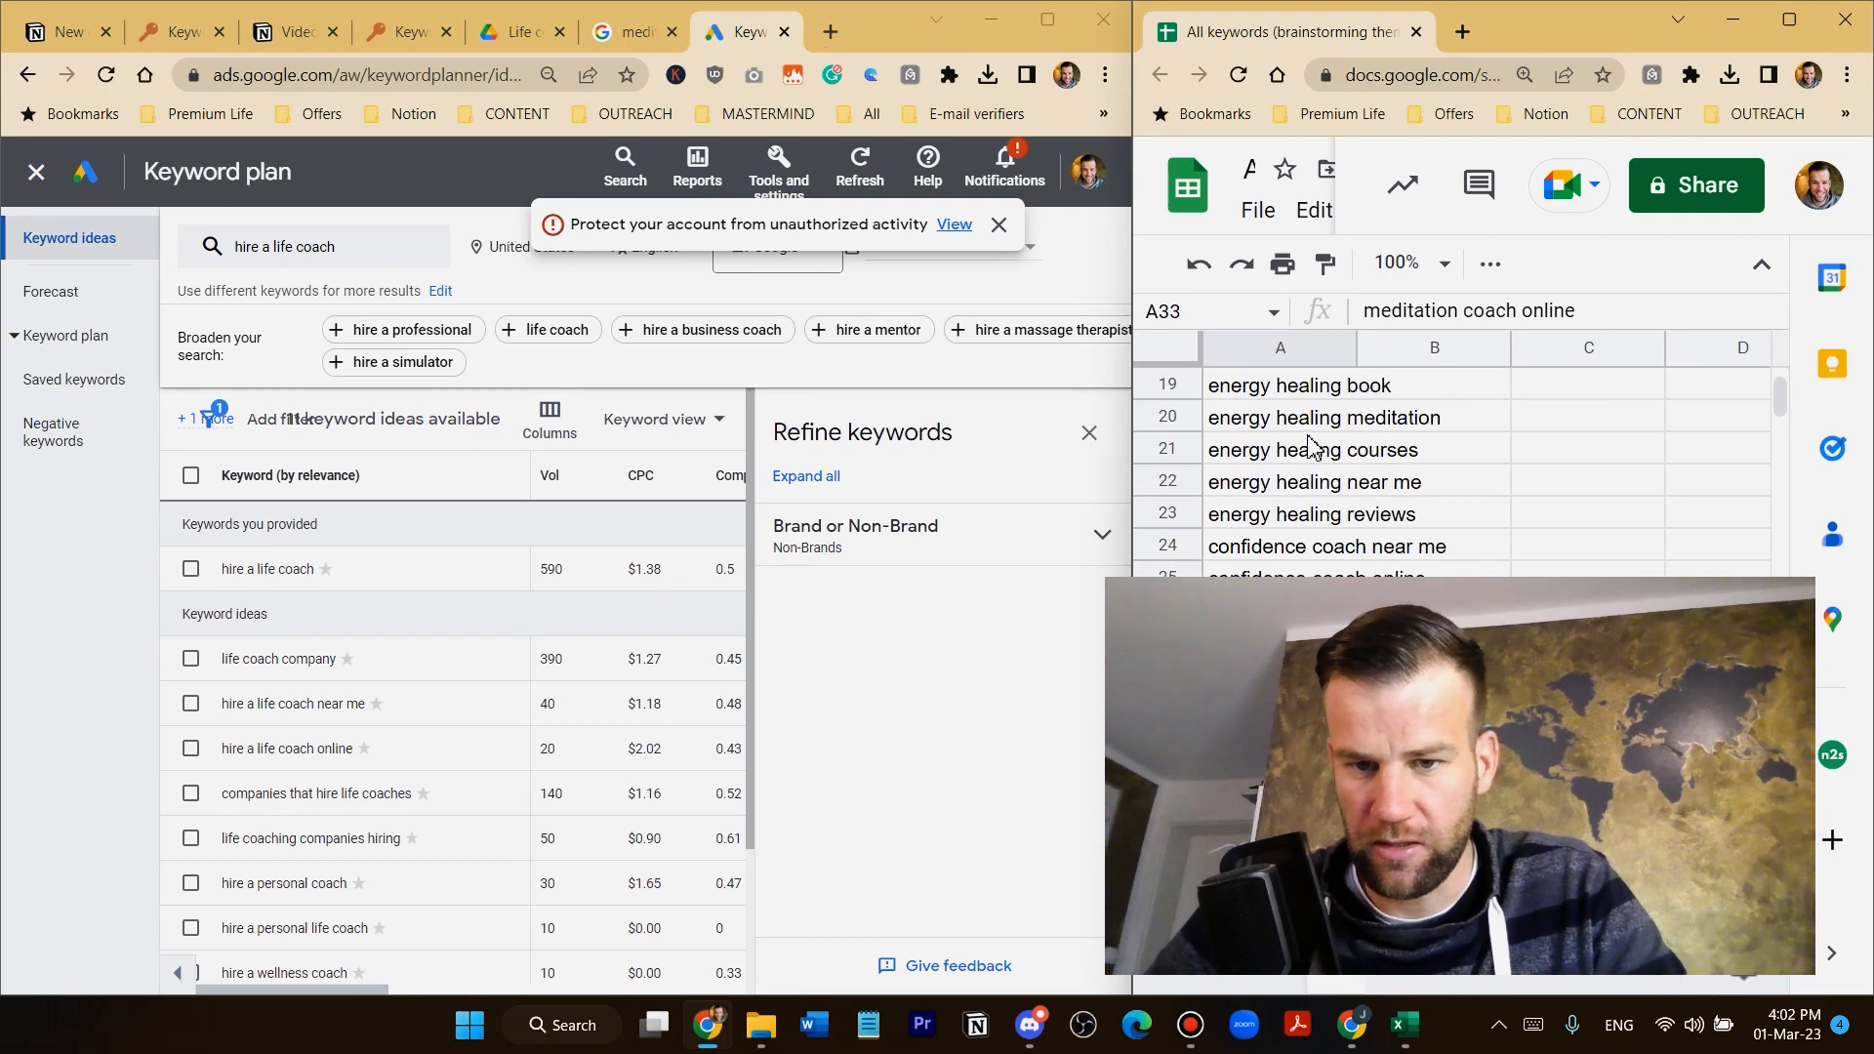
{"action": "left_click_drag", "start_coordinate": [1290, 395], "coordinate": [1331, 481]}
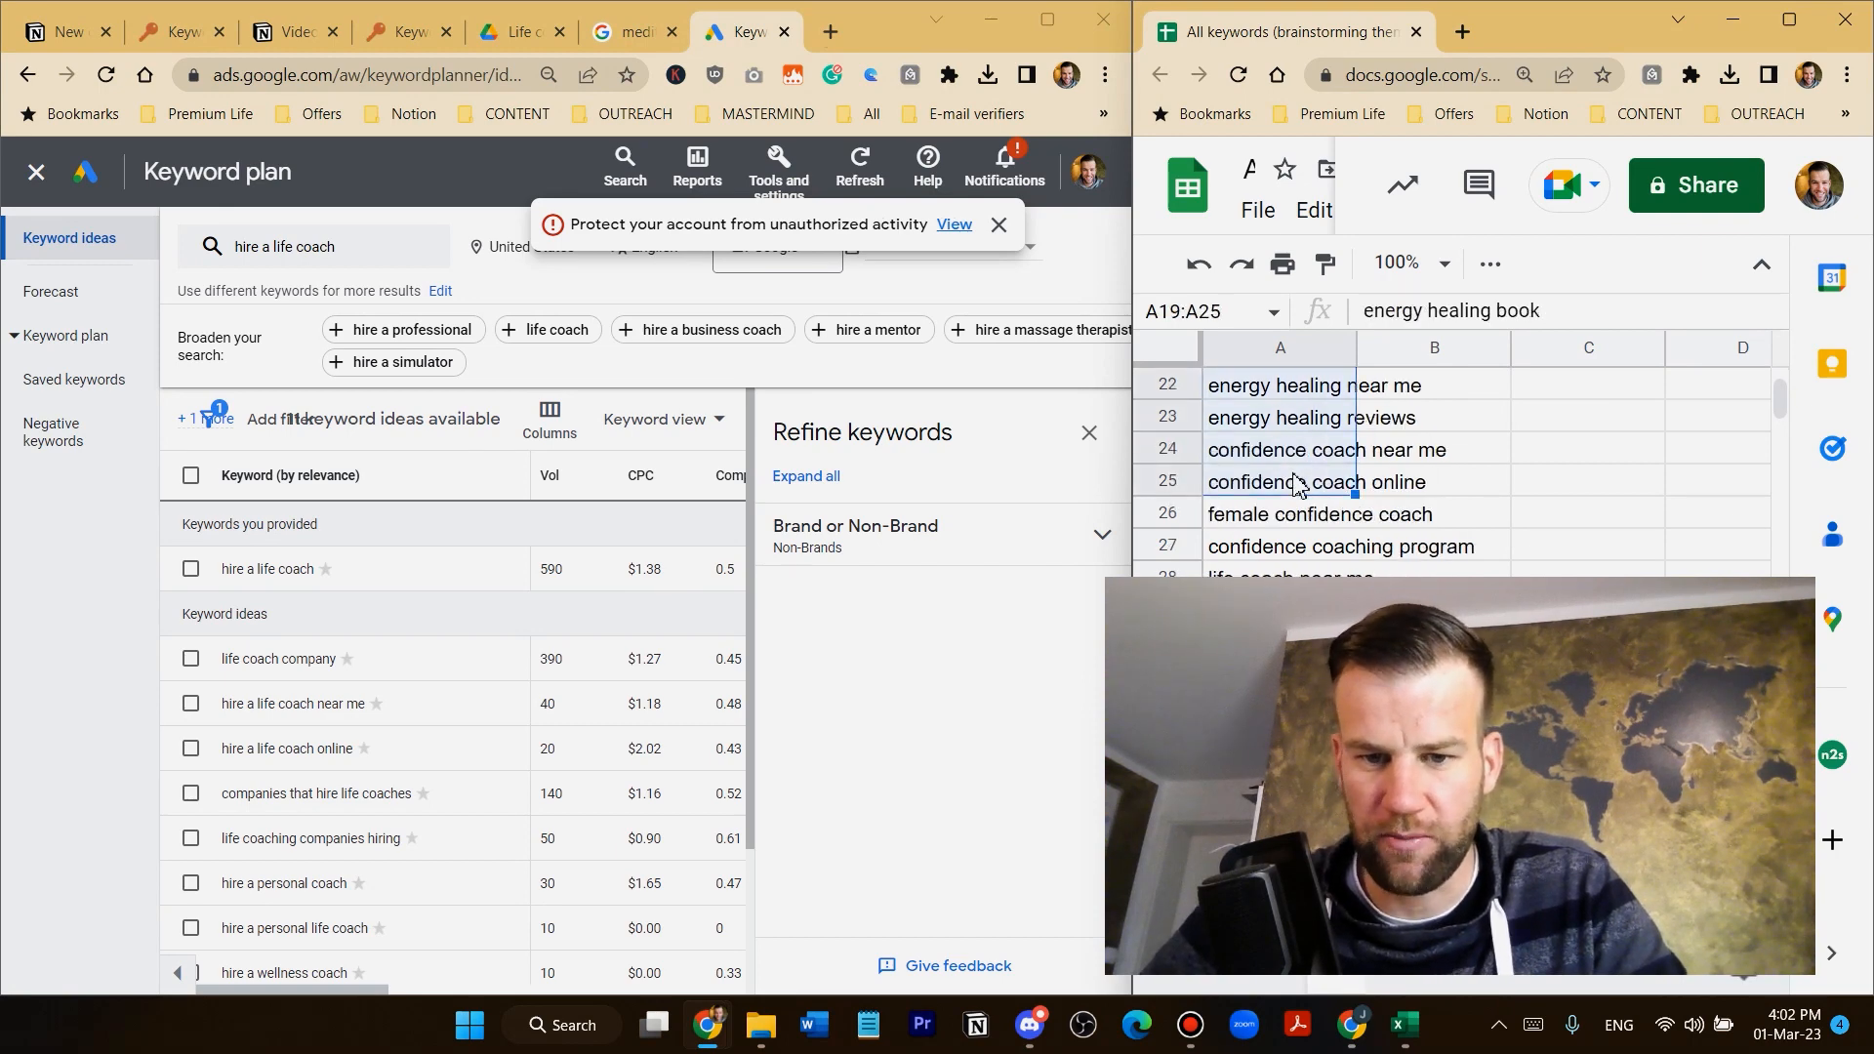
{"action": "key", "text": "ctrl+c"}
Replace the seed keyword "hire a life coach" with "hire a massage therapist" and get new keyword results
{"action": "left_click", "coordinate": [500, 369]}
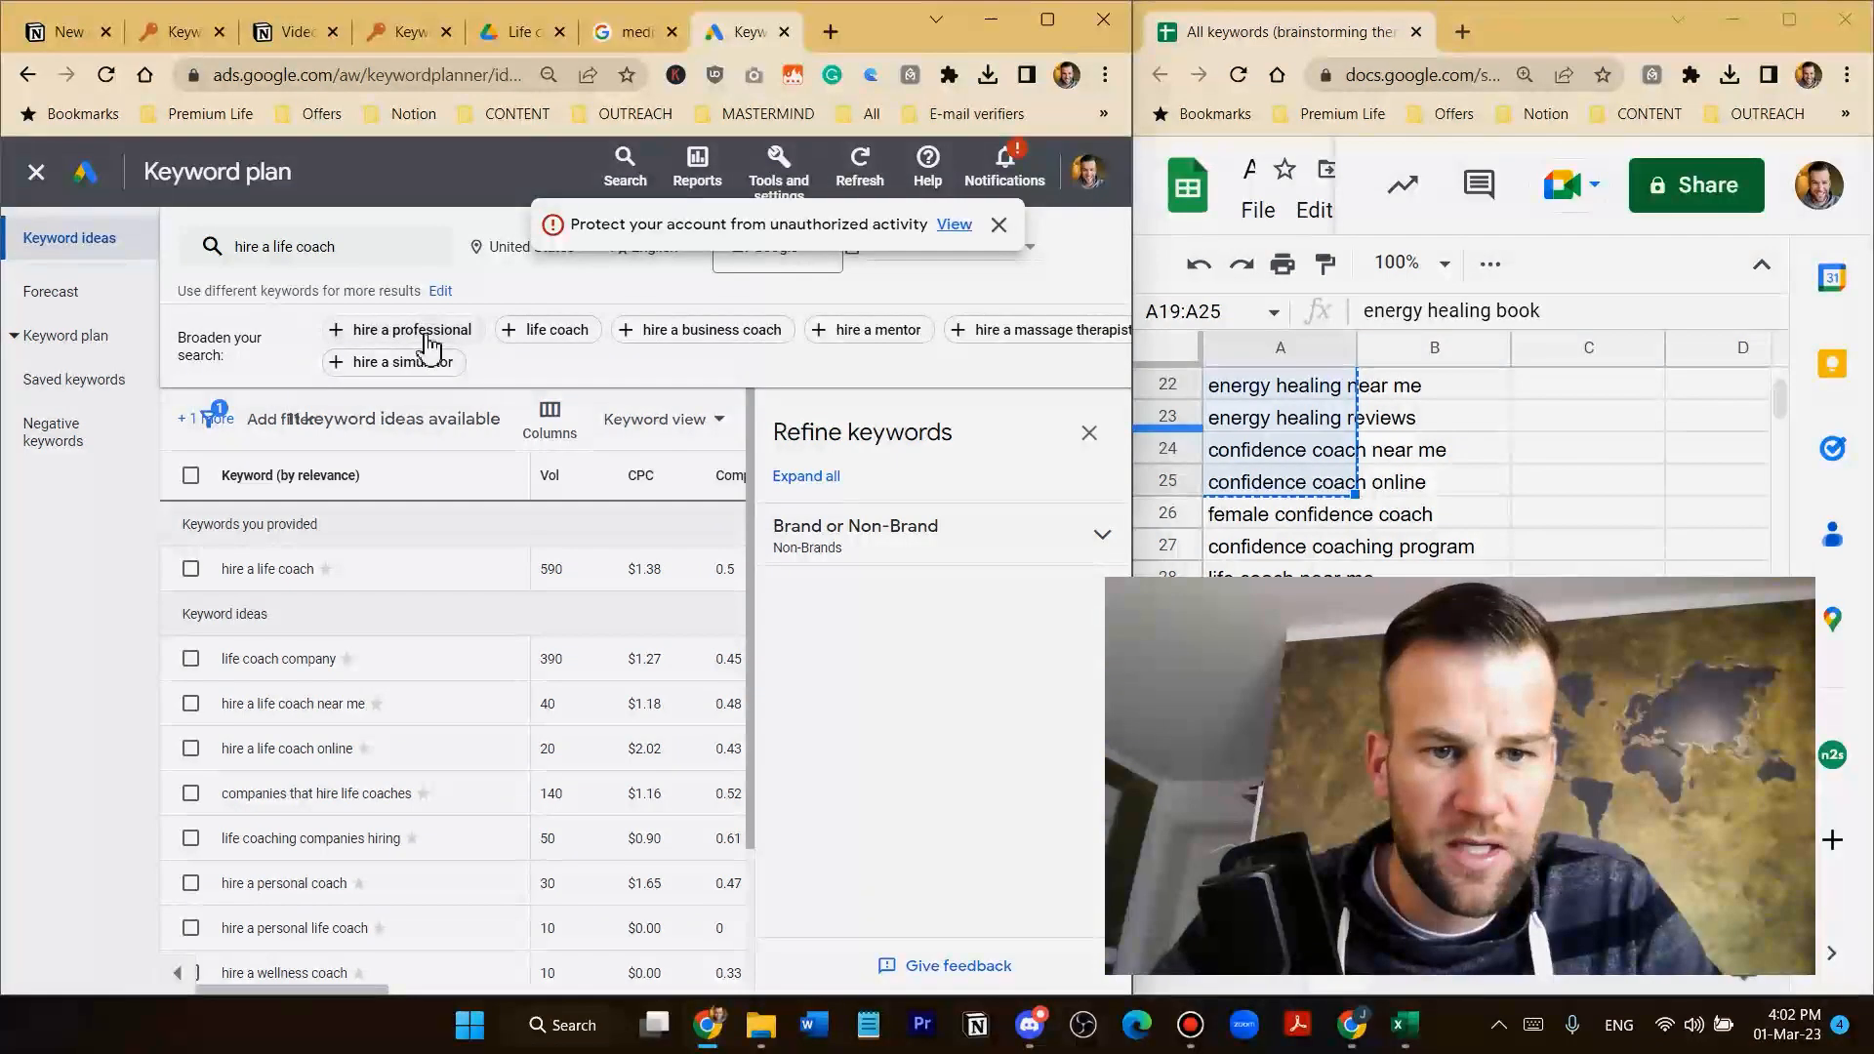
{"action": "left_click", "coordinate": [1055, 332]}
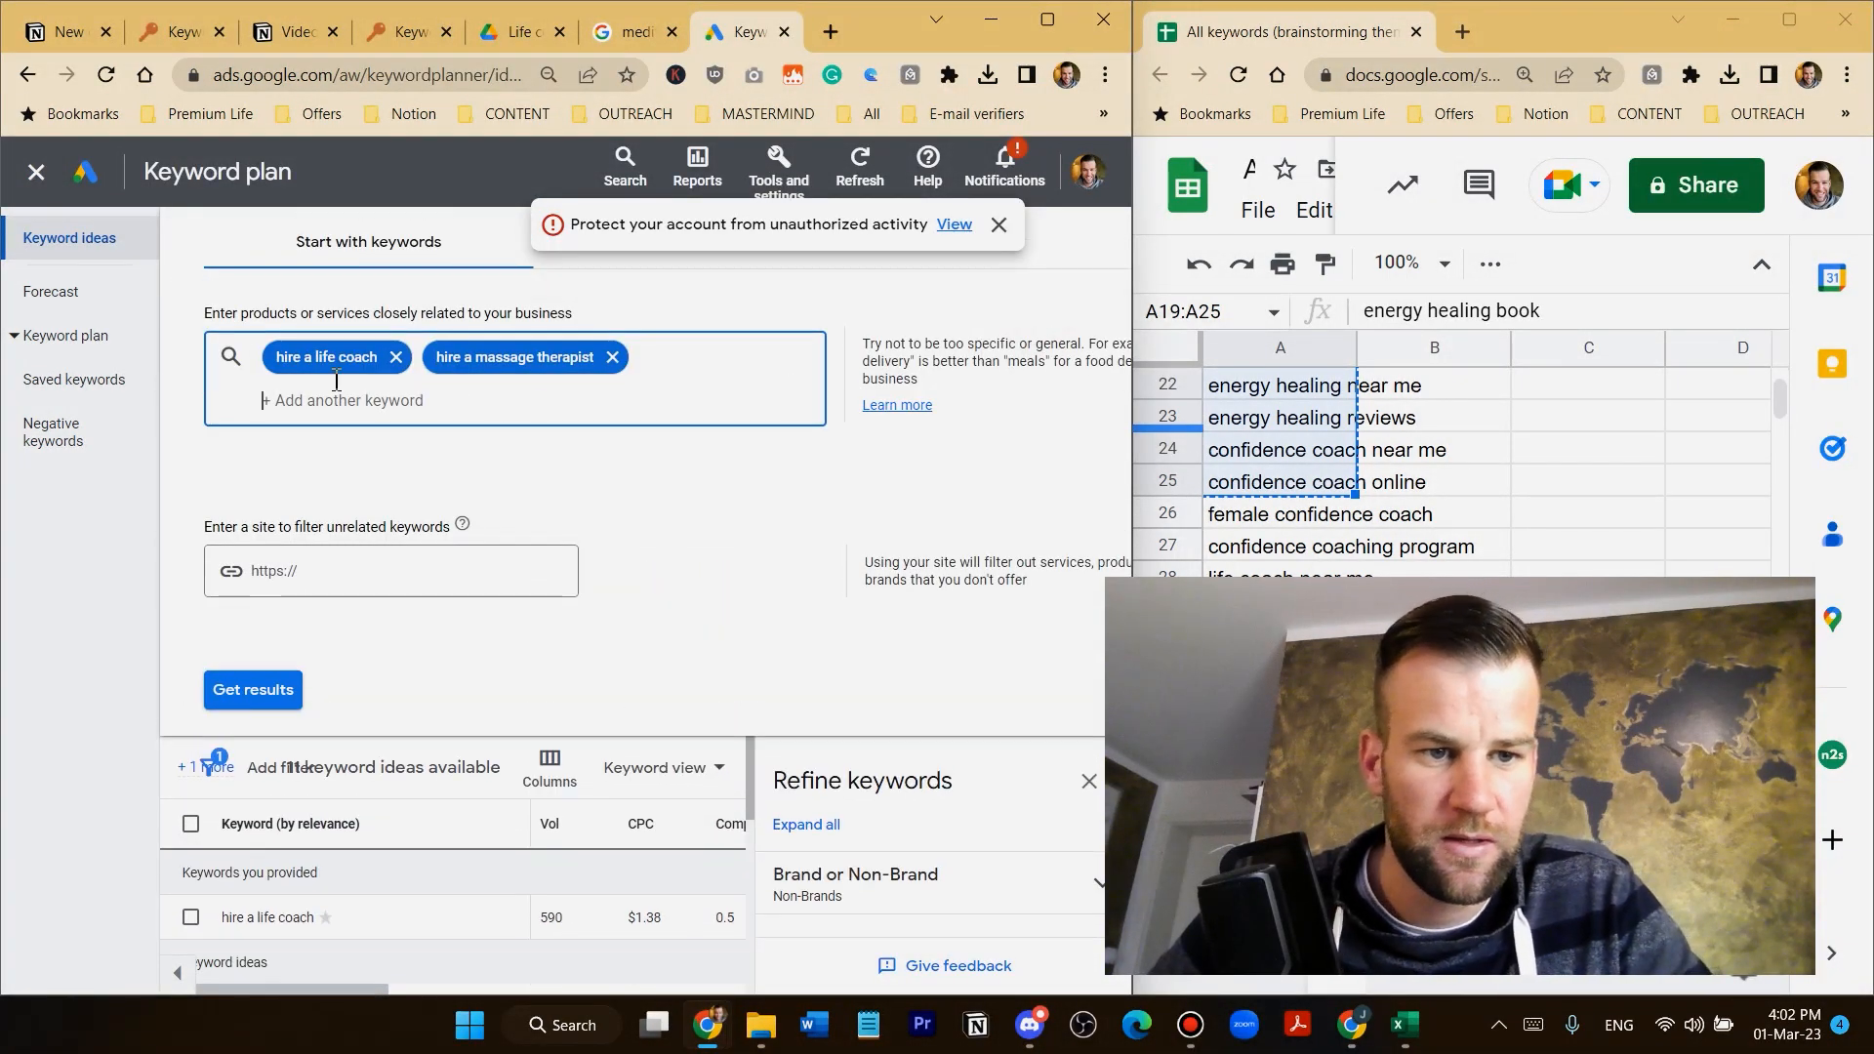
{"action": "left_click", "coordinate": [395, 356]}
{"action": "left_click", "coordinate": [256, 648]}
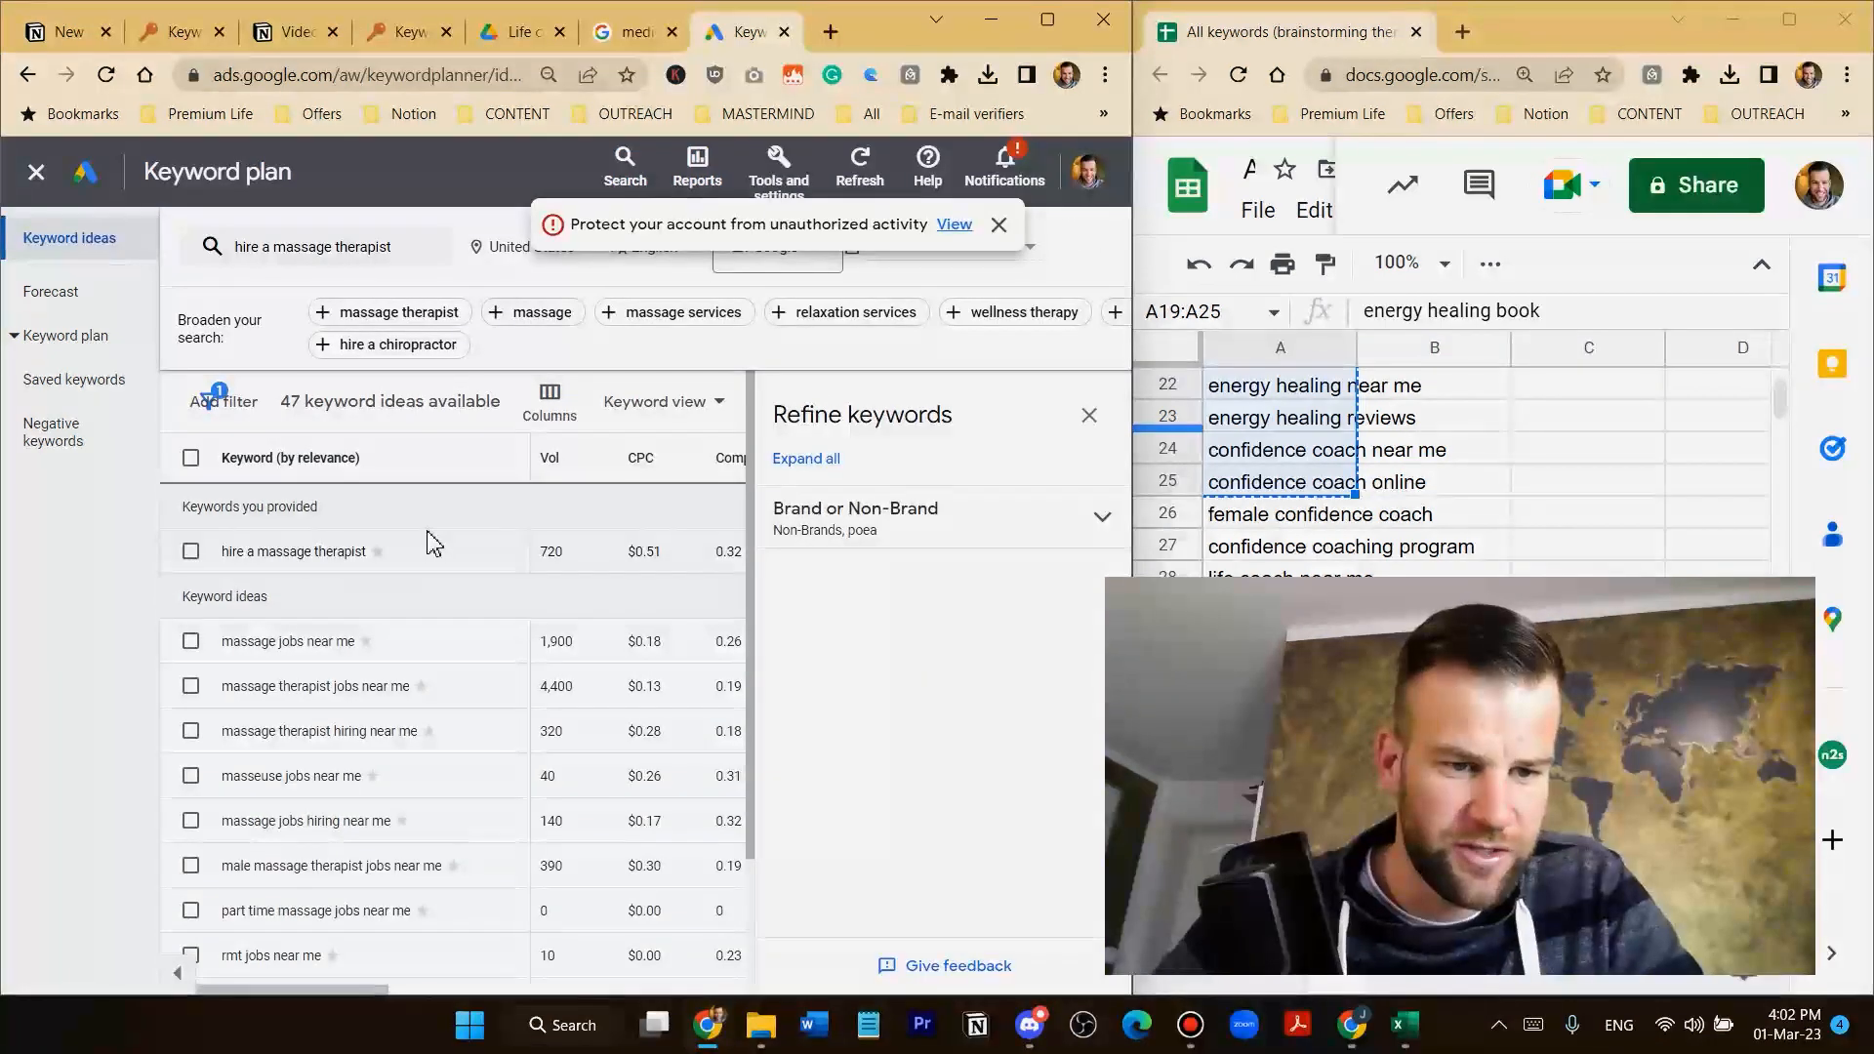
{"action": "scroll", "coordinate": [418, 690], "scroll_direction": "down", "scroll_amount": 2}
{"action": "scroll", "coordinate": [412, 586], "scroll_direction": "up", "scroll_amount": 2}
Paste the copied energy healing and confidence coach keywords as the Keyword Planner seeds and get new results
{"action": "left_click", "coordinate": [361, 258]}
{"action": "left_click", "coordinate": [471, 364]}
{"action": "key", "text": "ctrl+v"}
{"action": "key", "text": "Return"}
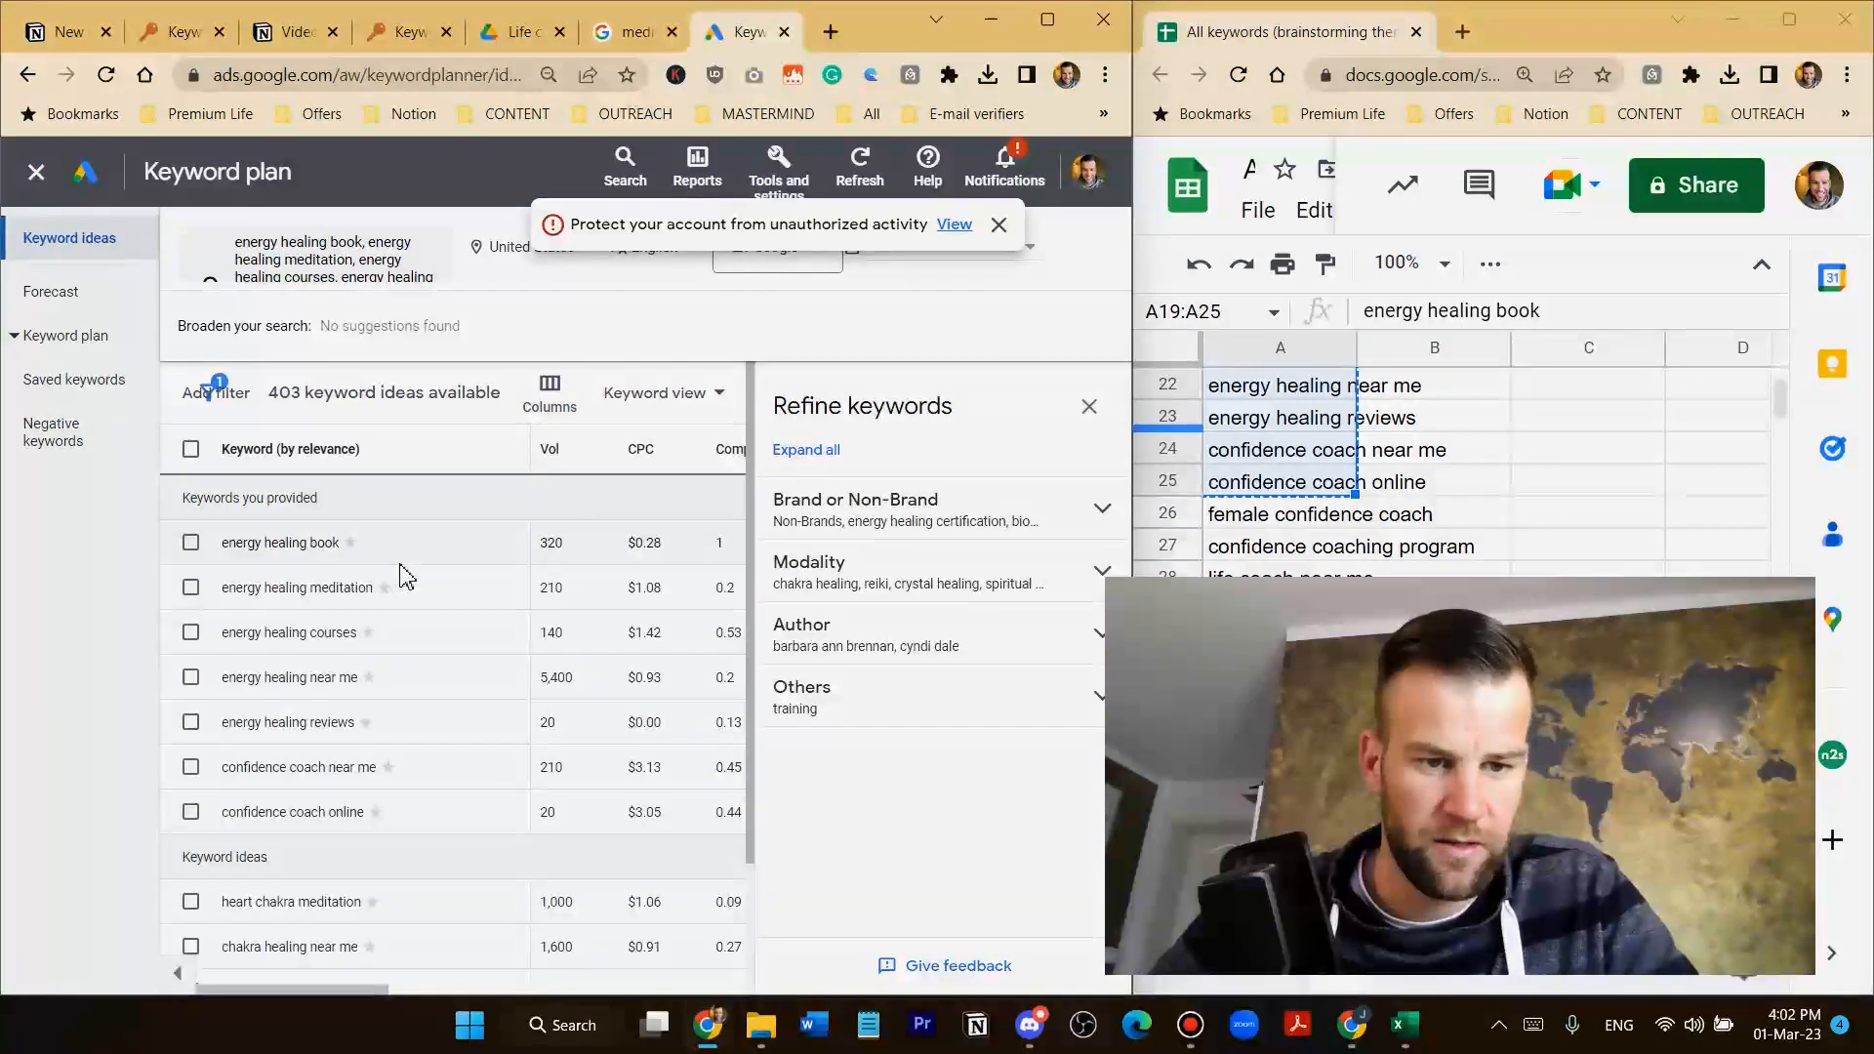
Copy the keyword idea "heart chakra meditation" into cell A34 of the spreadsheet
{"action": "scroll", "coordinate": [425, 542], "scroll_direction": "down", "scroll_amount": 3}
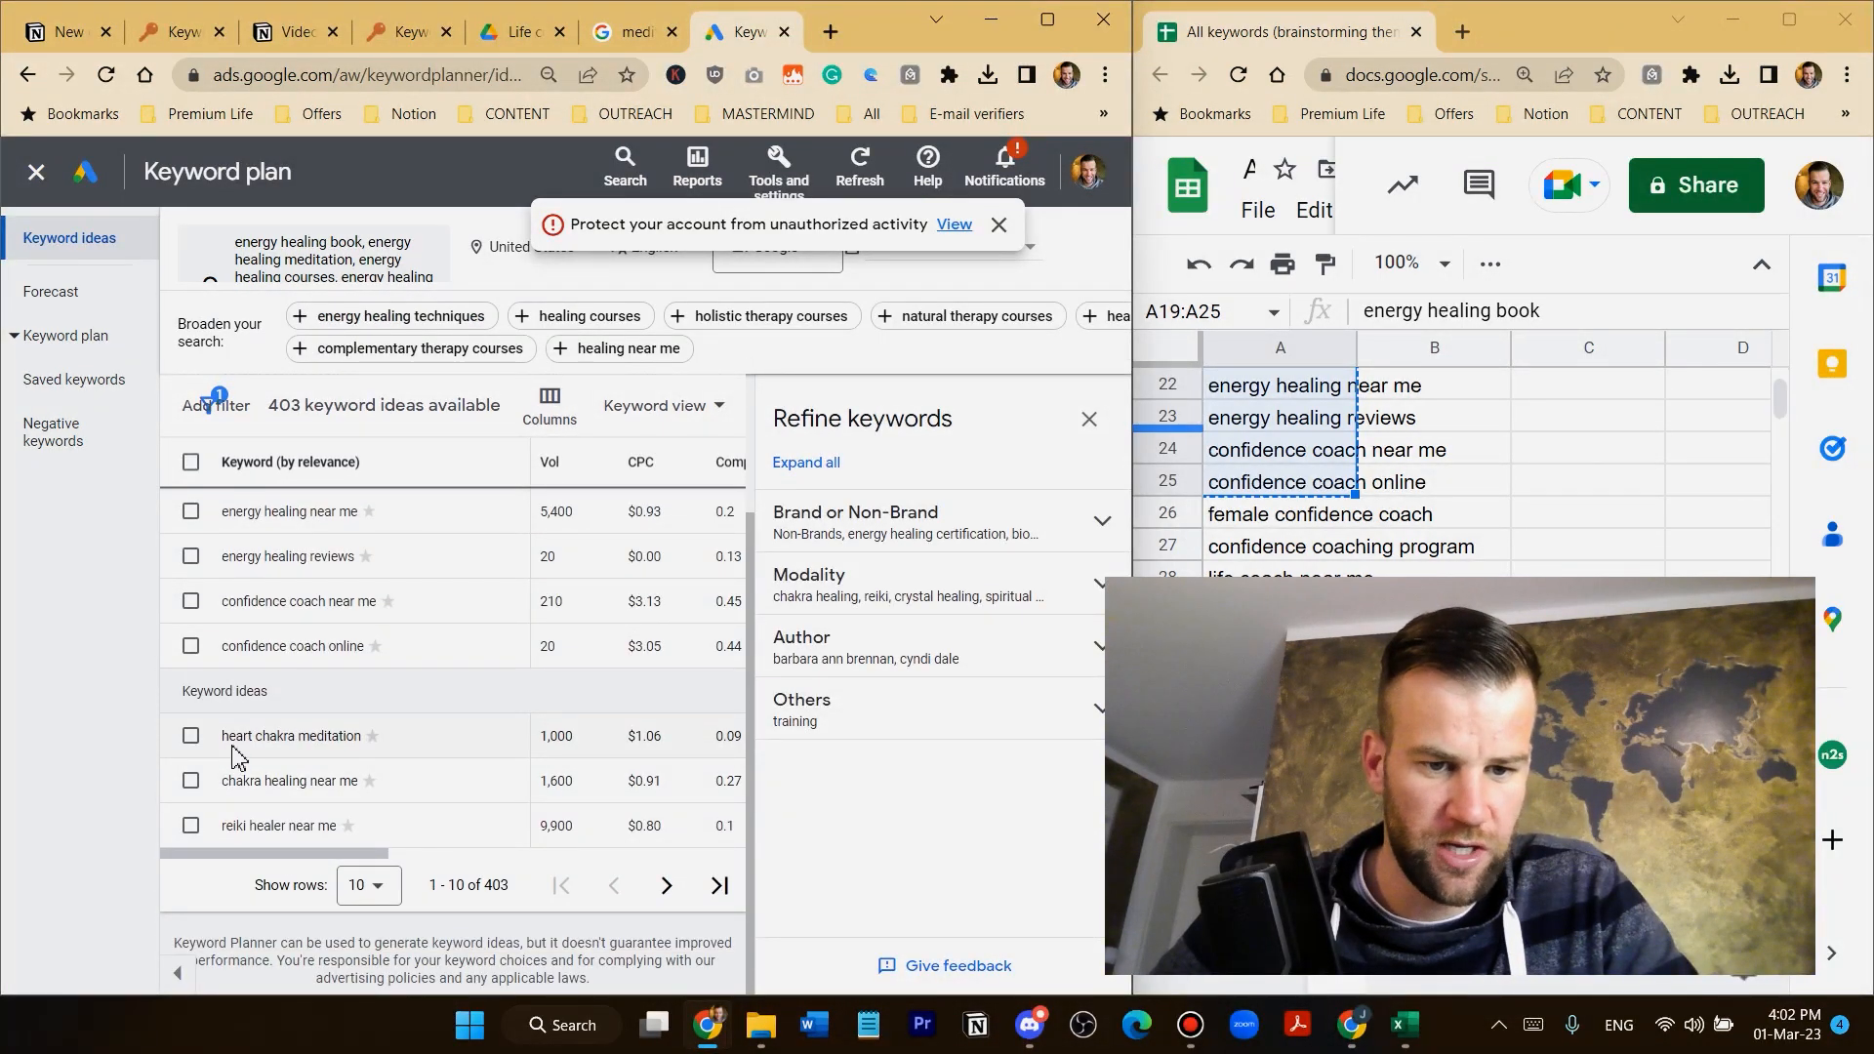
{"action": "left_click_drag", "start_coordinate": [223, 737], "coordinate": [356, 742]}
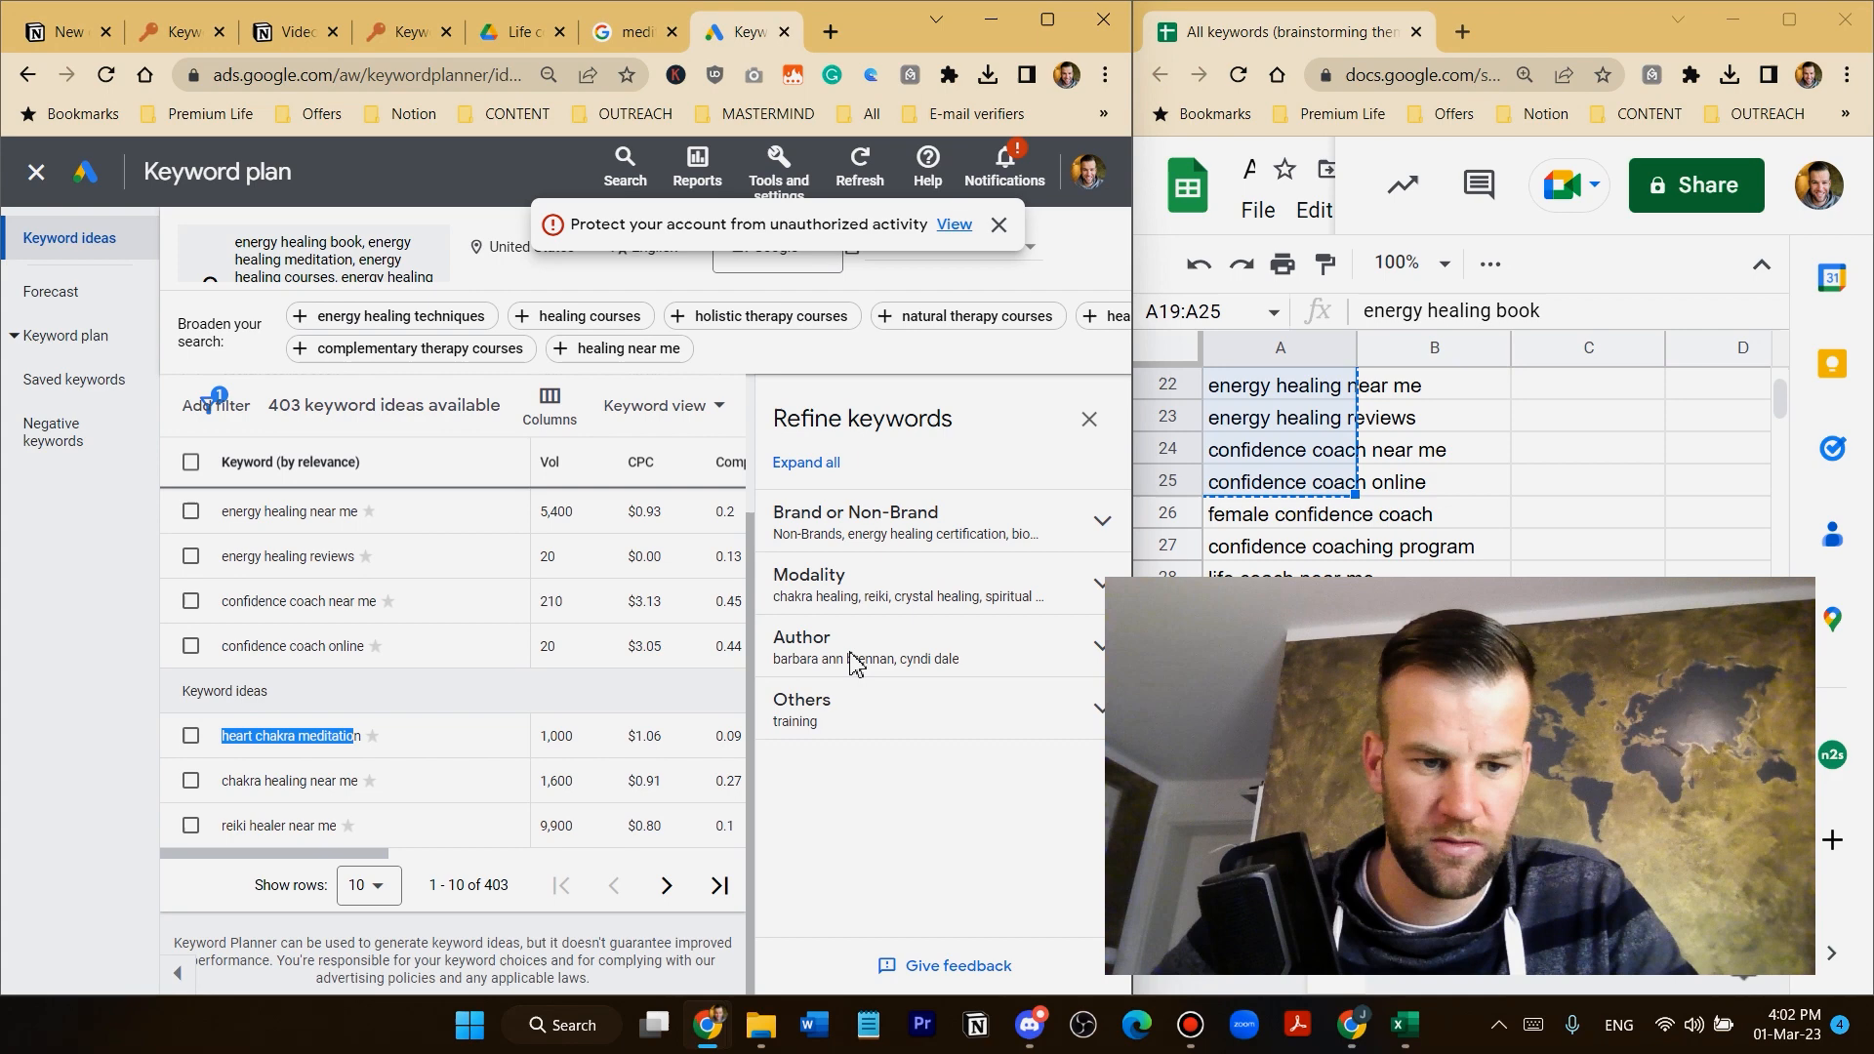
{"action": "left_click", "coordinate": [1309, 484]}
{"action": "left_click", "coordinate": [1299, 527]}
{"action": "scroll", "coordinate": [1299, 527], "scroll_direction": "down", "scroll_amount": 2}
{"action": "scroll", "coordinate": [1296, 519], "scroll_direction": "down", "scroll_amount": 1}
{"action": "left_click", "coordinate": [1280, 488]}
{"action": "key", "text": "ctrl+v"}
Copy the keyword idea "chakra healing near me" into cell A35 of the spreadsheet
{"action": "left_click", "coordinate": [1268, 521]}
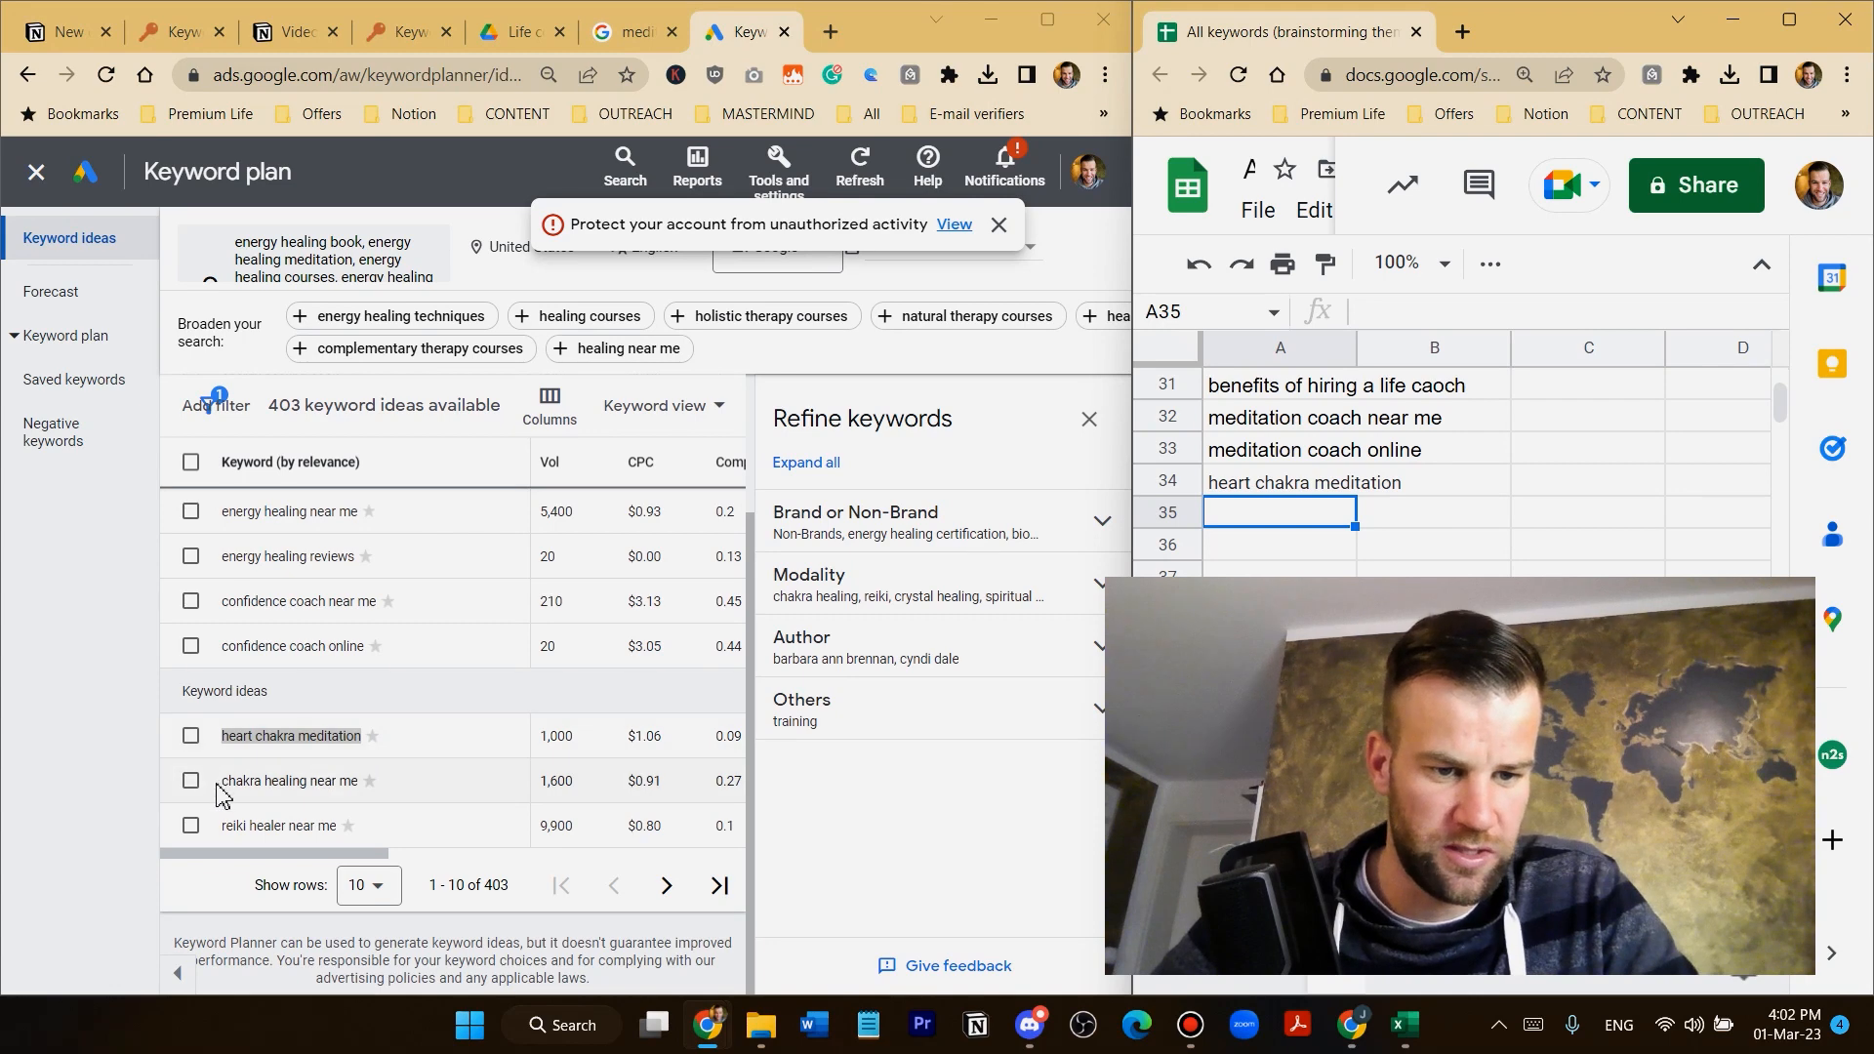
{"action": "left_click_drag", "start_coordinate": [218, 786], "coordinate": [298, 778]}
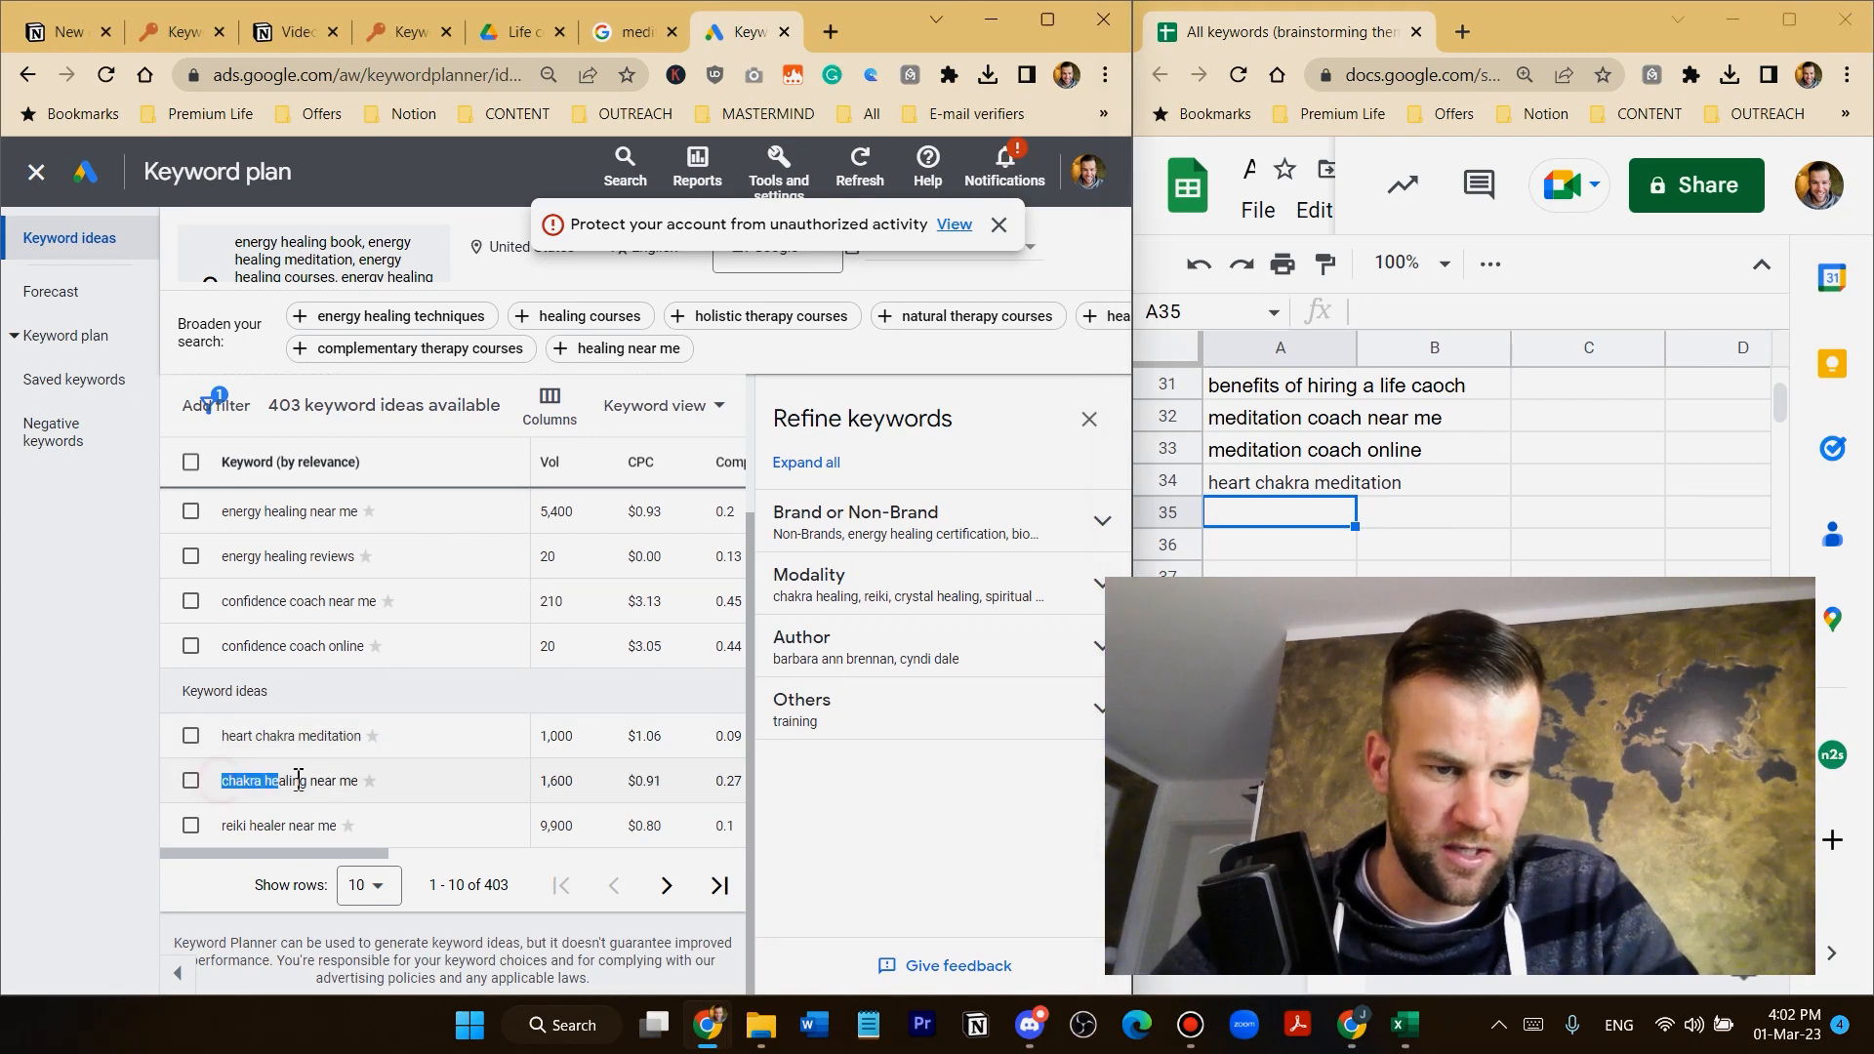
{"action": "left_click", "coordinate": [1256, 532]}
{"action": "key", "text": "ctrl+v"}
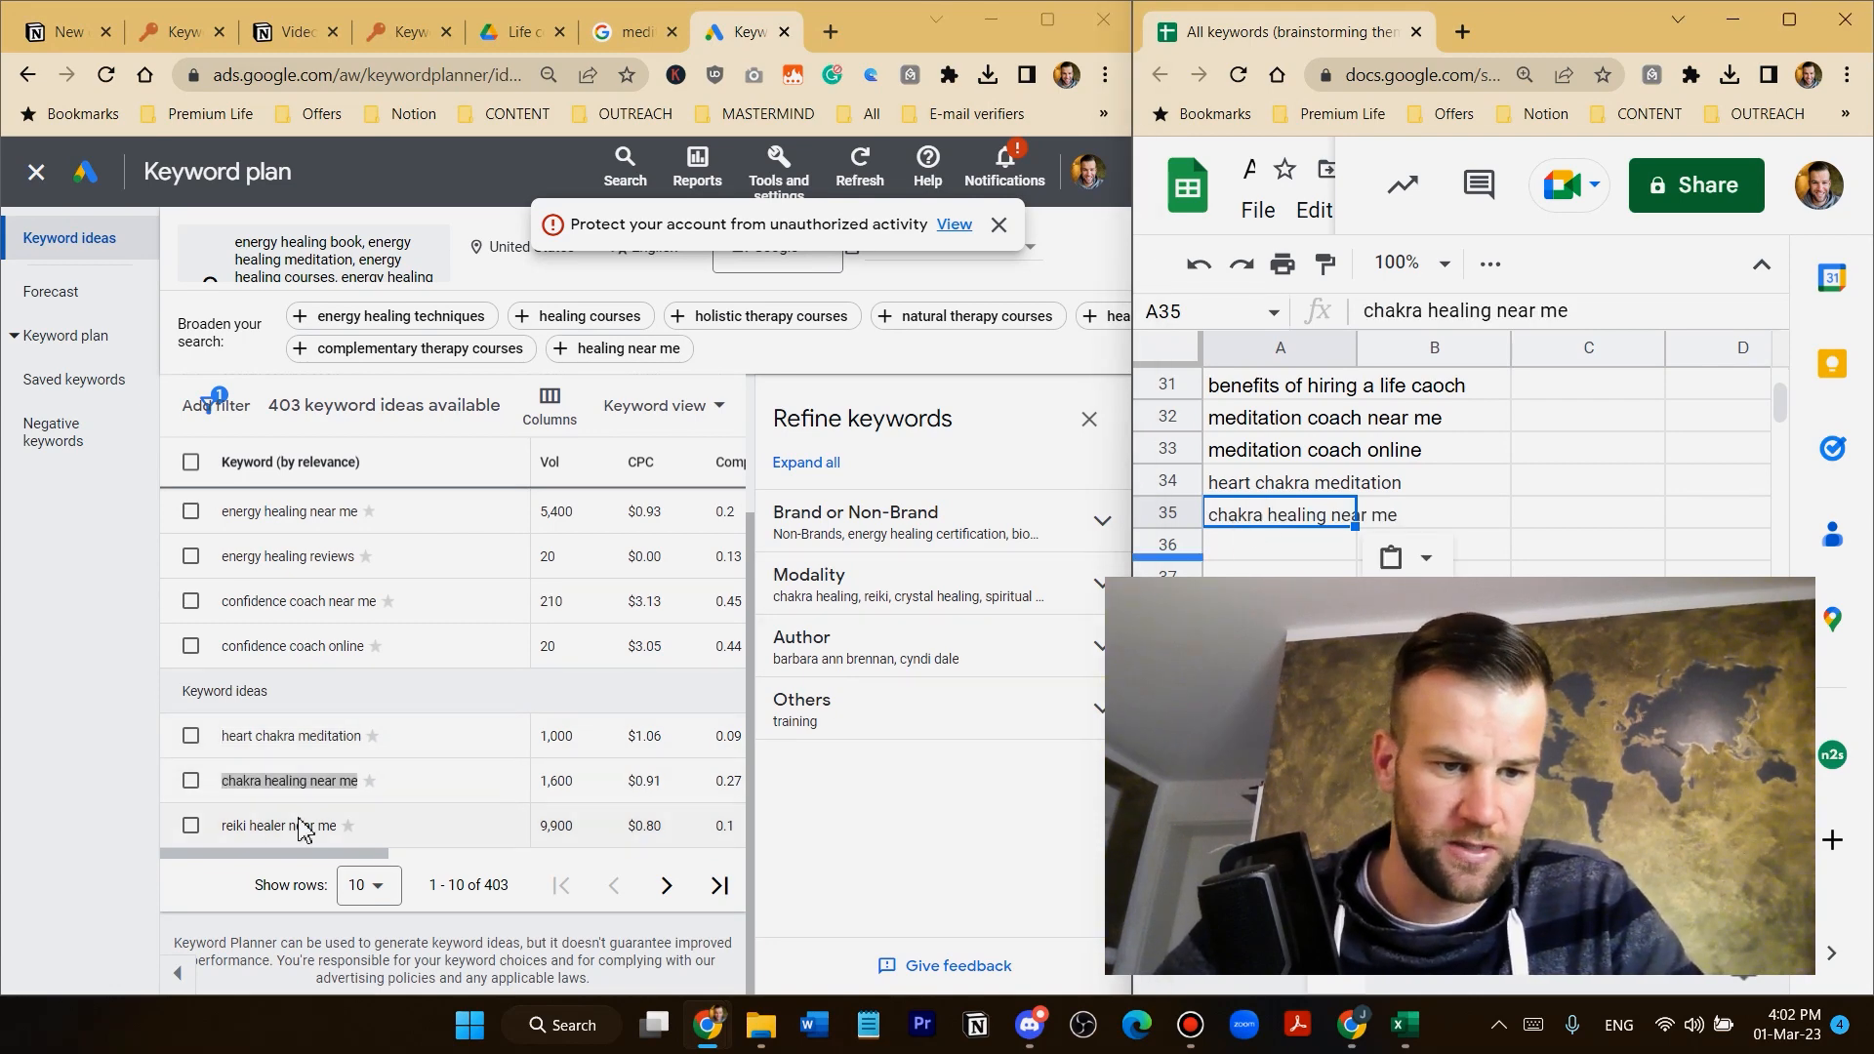
Copy the keyword idea "reiki healer near me" into cell A36 of the spreadsheet
{"action": "left_click_drag", "start_coordinate": [228, 826], "coordinate": [332, 825]}
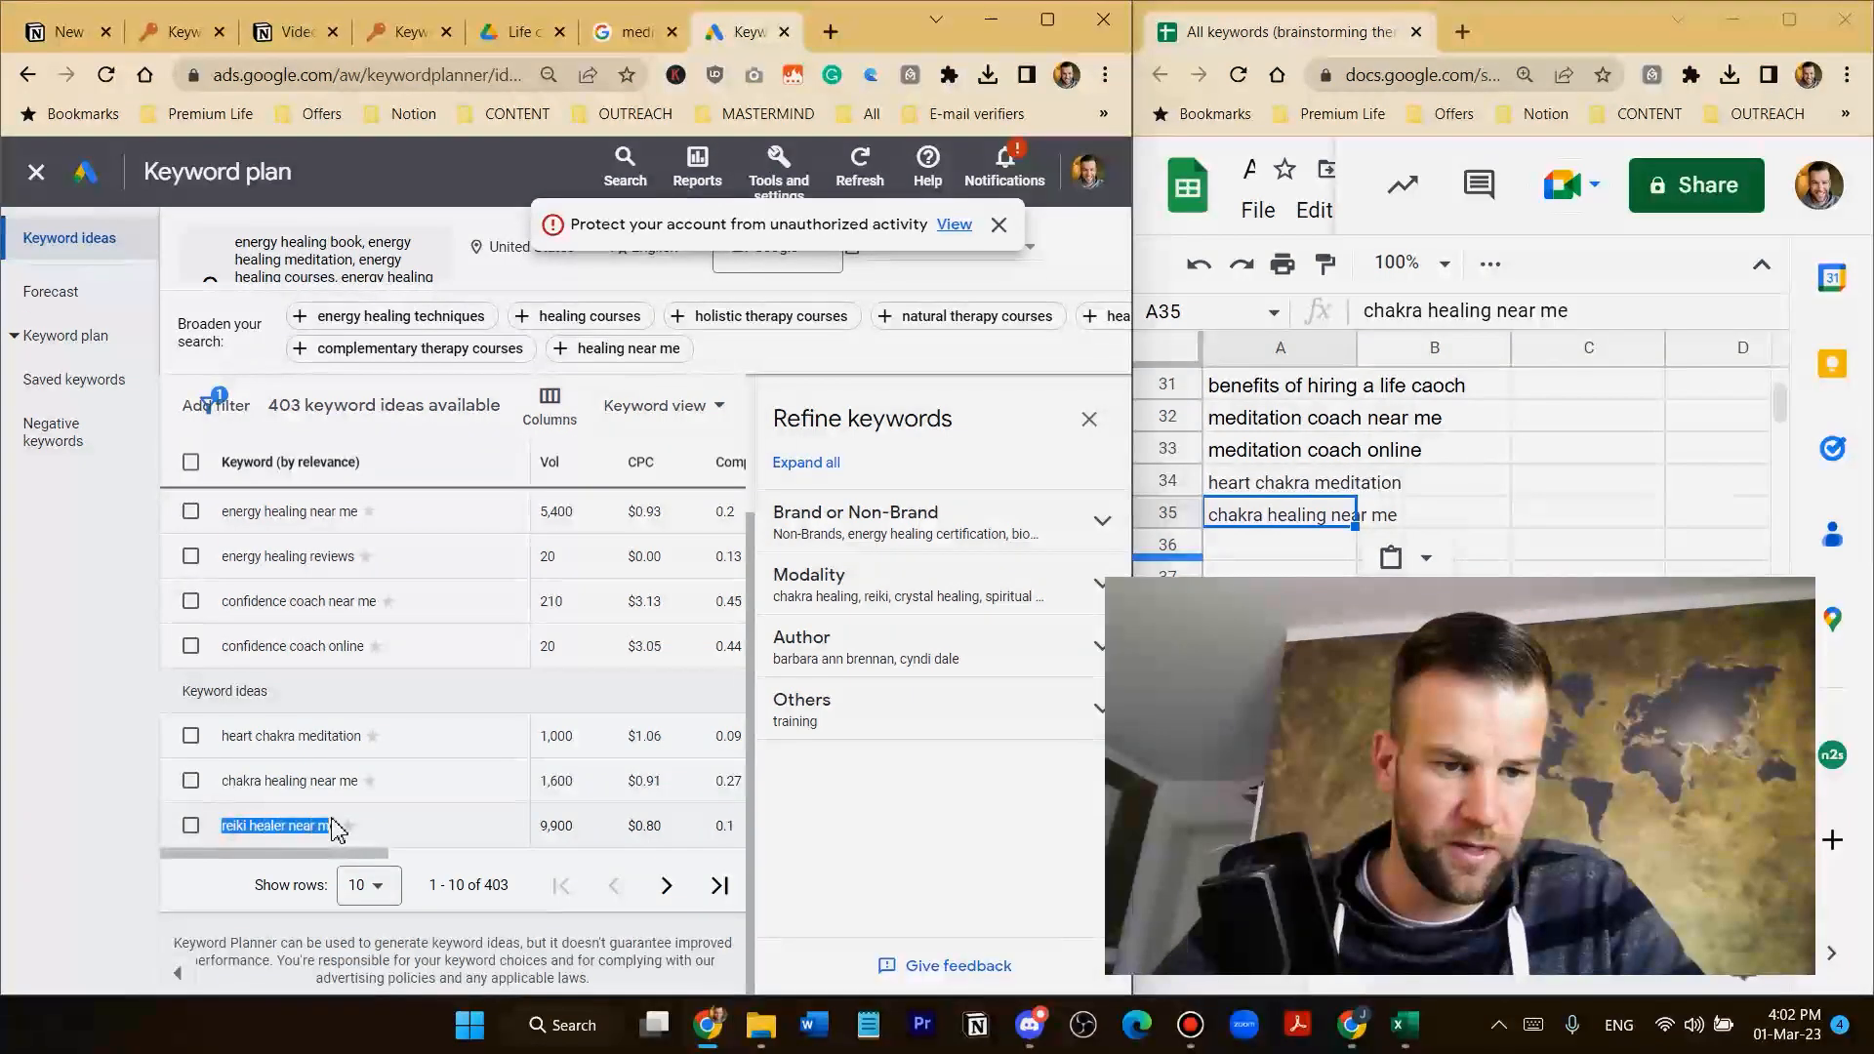
{"action": "key", "text": "ctrl+c"}
{"action": "left_click", "coordinate": [1352, 501]}
{"action": "key", "text": "Down"}
{"action": "key", "text": "ctrl+v"}
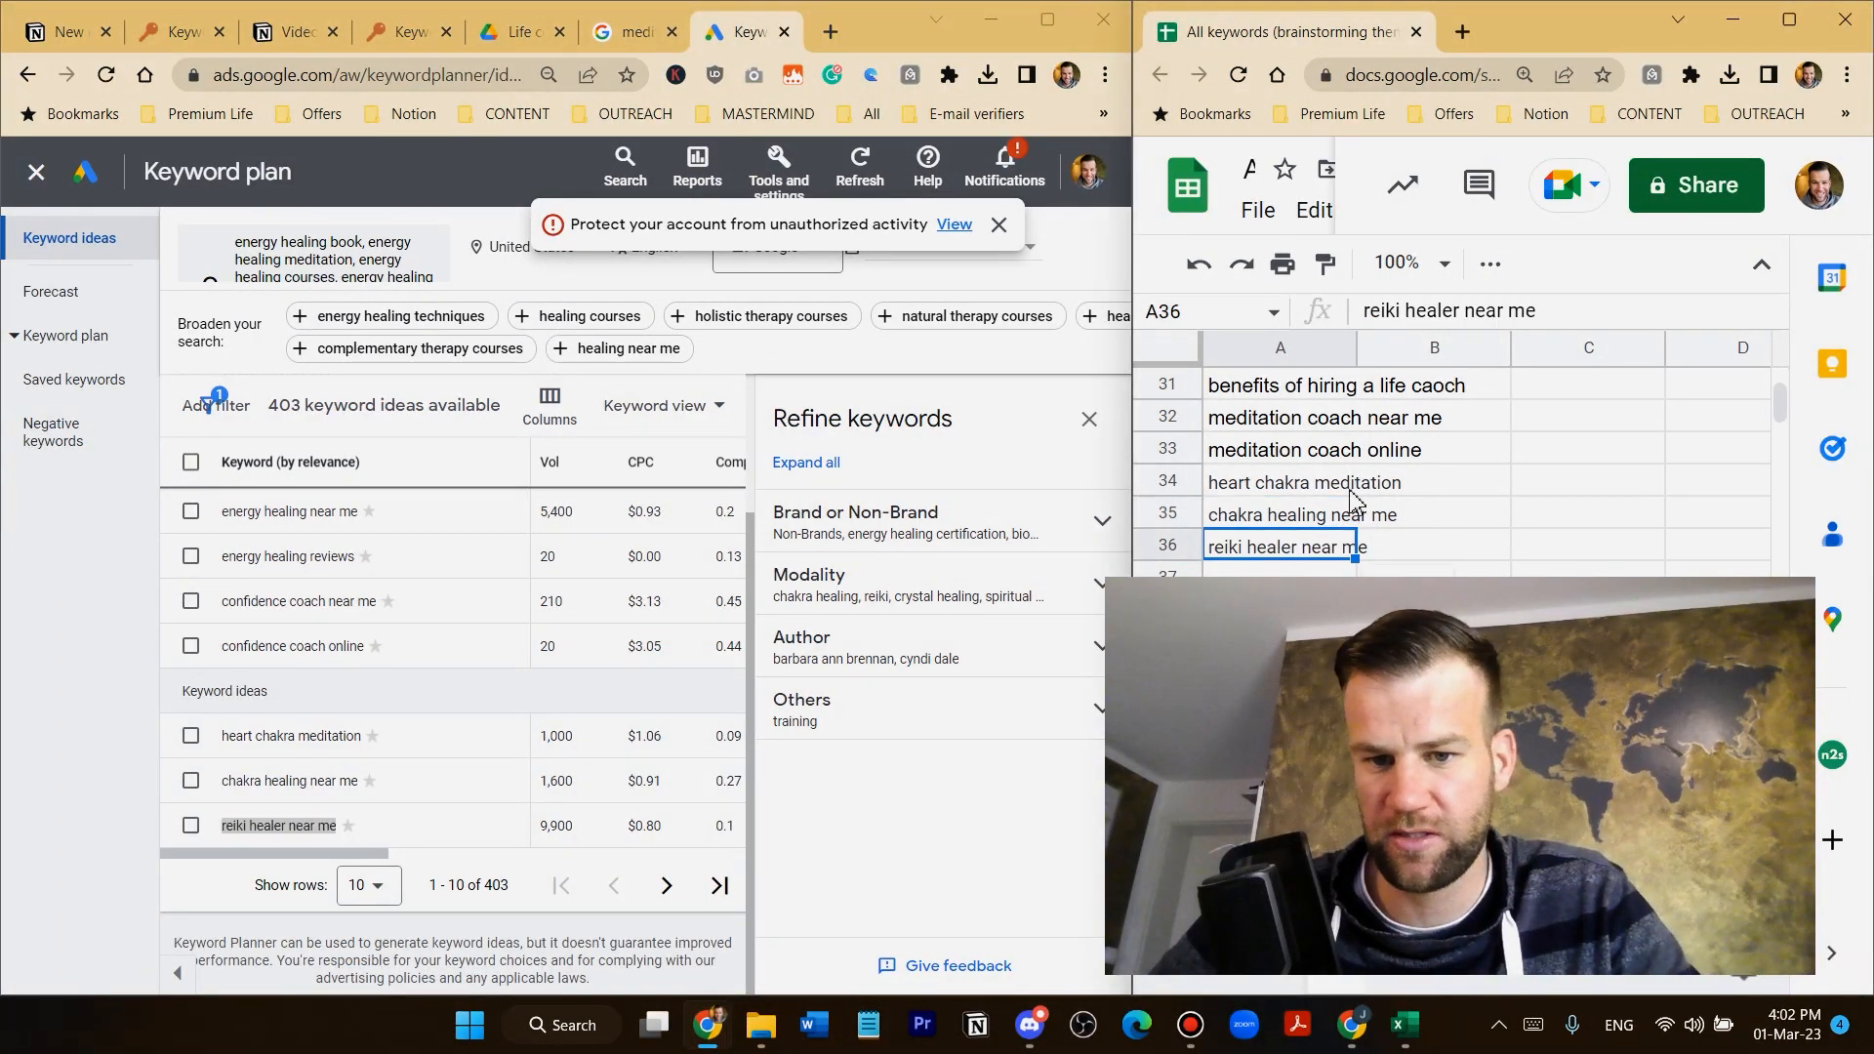
Replace all Keyword Planner seeds with "confidence coach online" copied from cell A25 and get new results
{"action": "scroll", "coordinate": [1304, 500], "scroll_direction": "up", "scroll_amount": 1}
{"action": "left_click", "coordinate": [1313, 447]}
{"action": "scroll", "coordinate": [1274, 481], "scroll_direction": "up", "scroll_amount": 1}
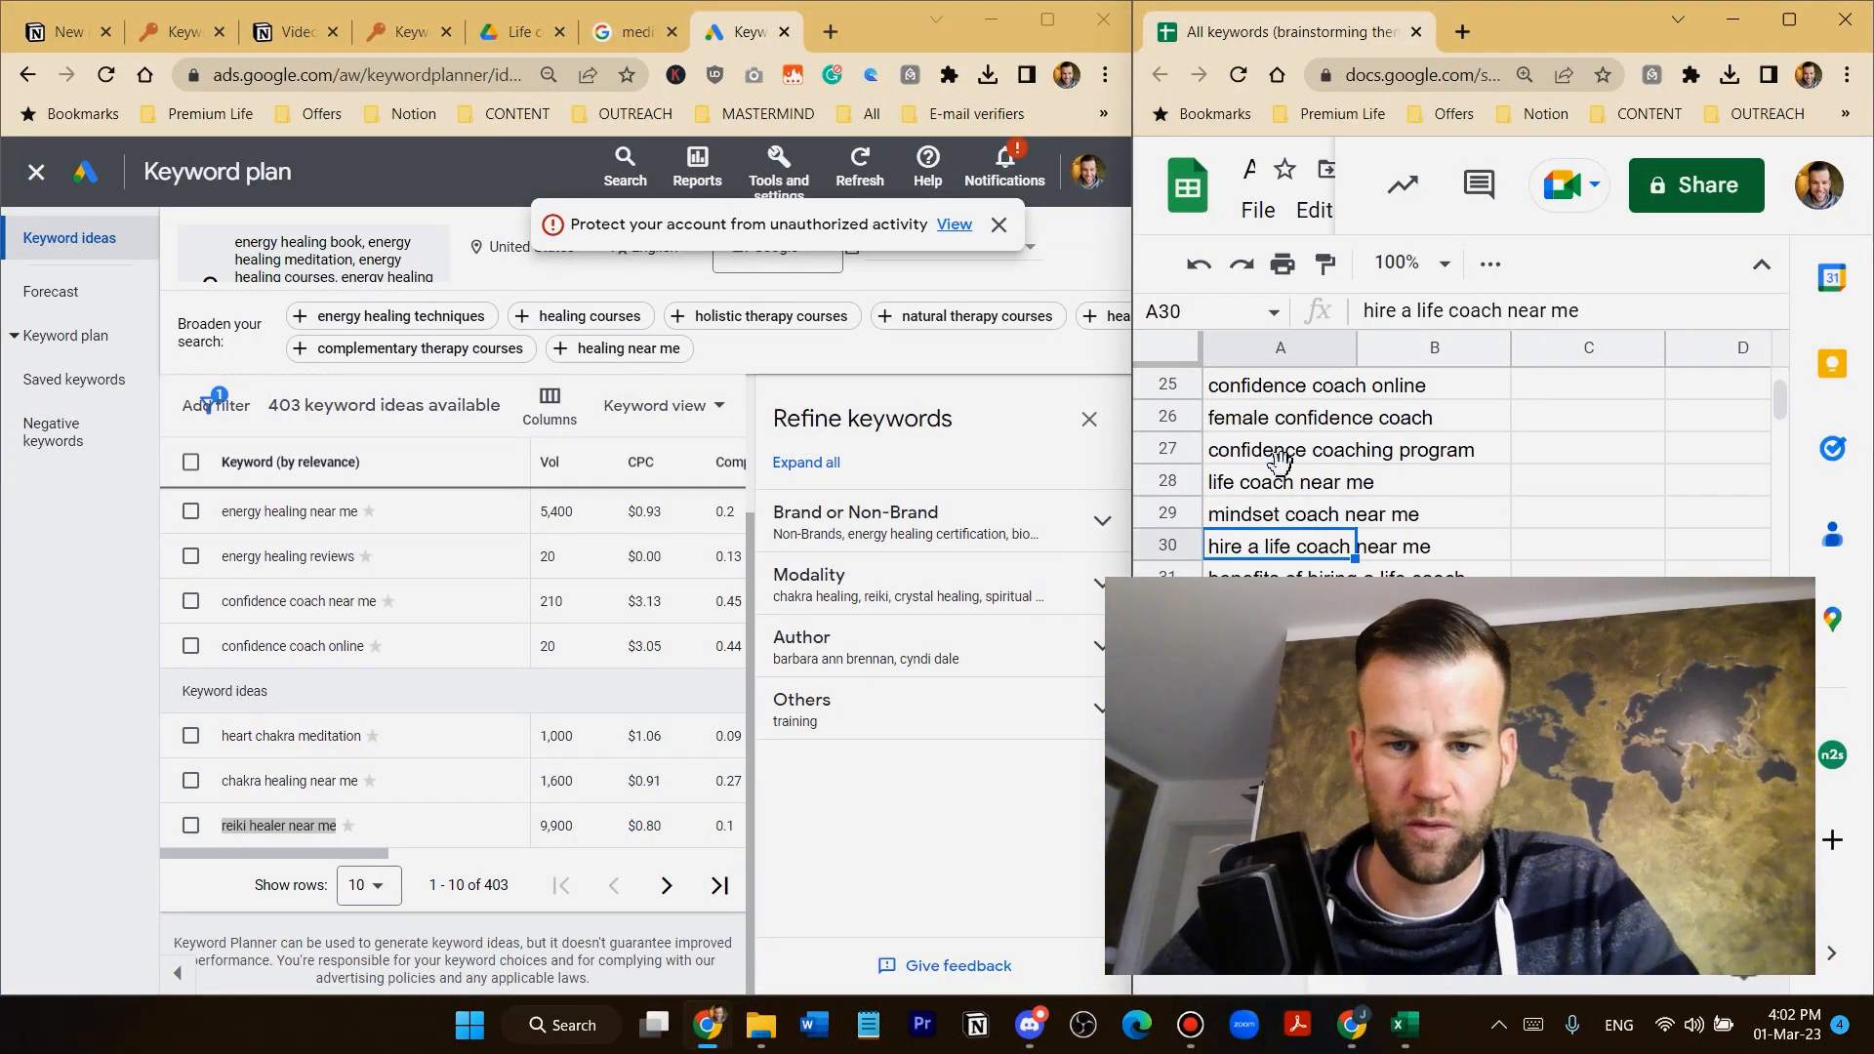
{"action": "left_click", "coordinate": [1286, 388]}
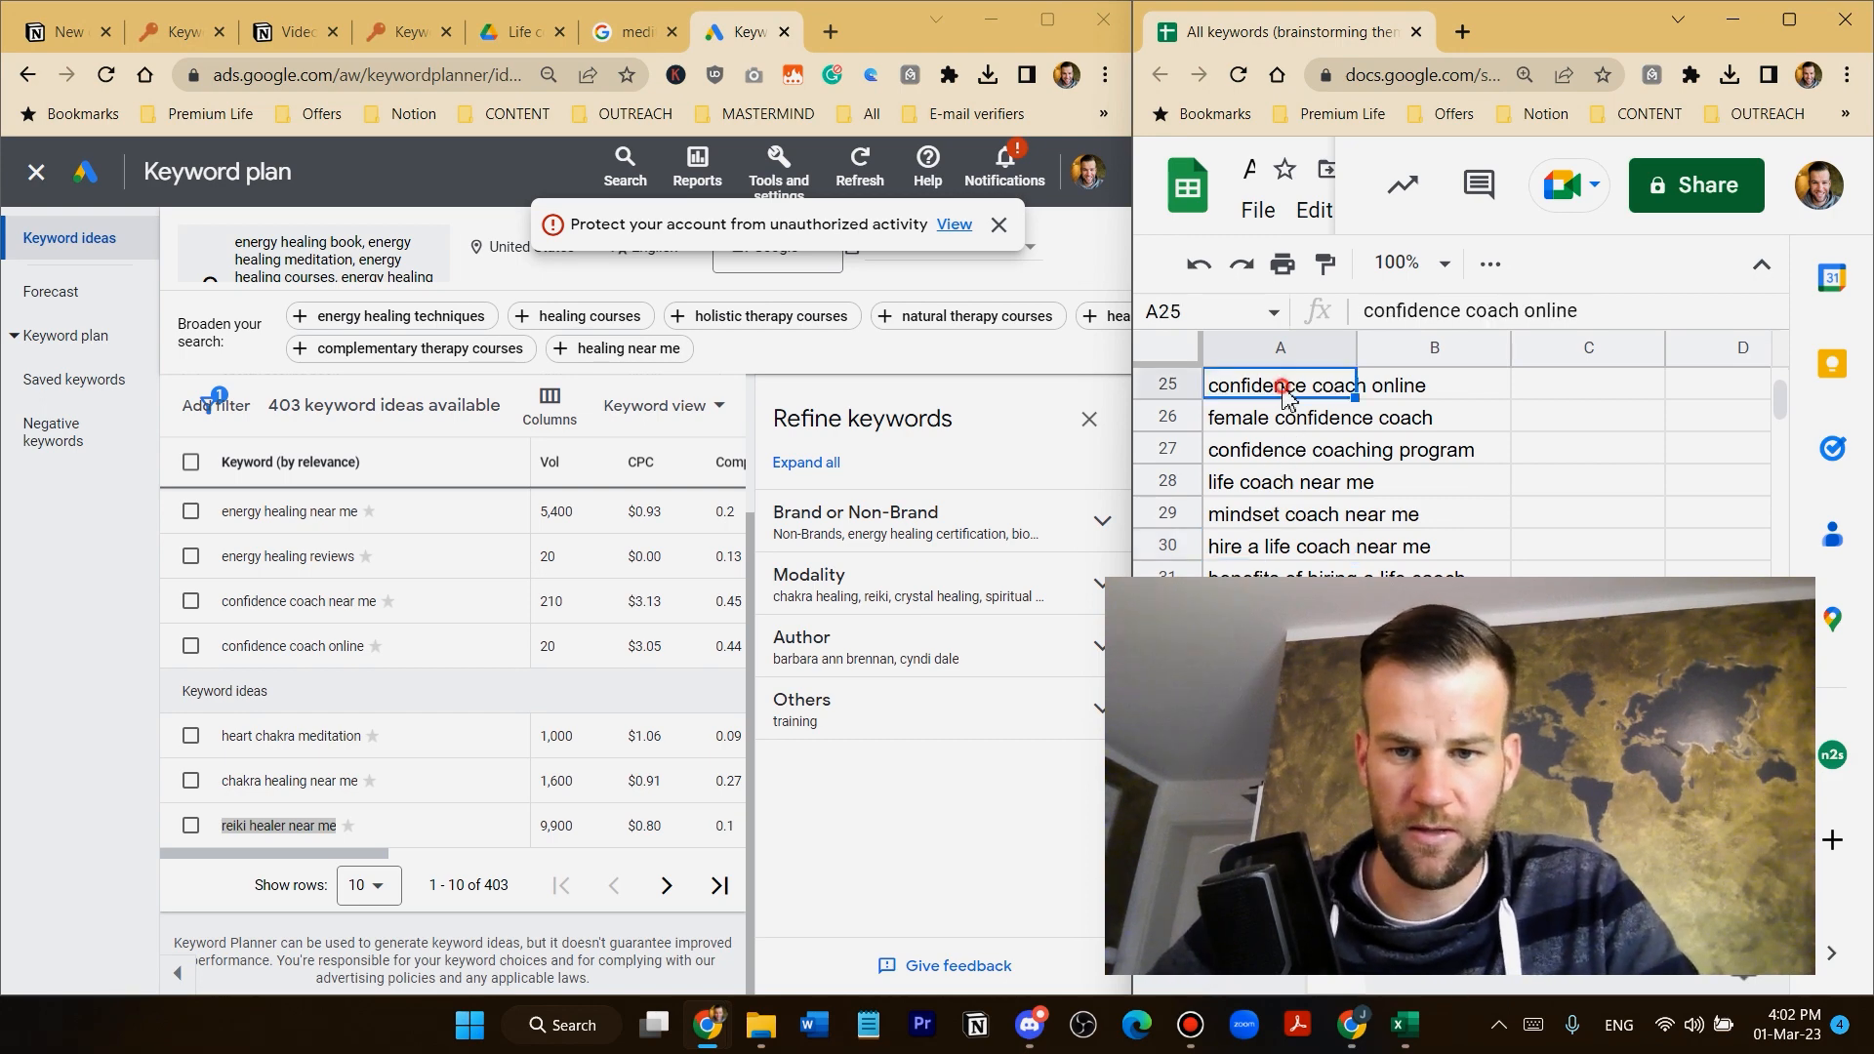
{"action": "left_click", "coordinate": [367, 284]}
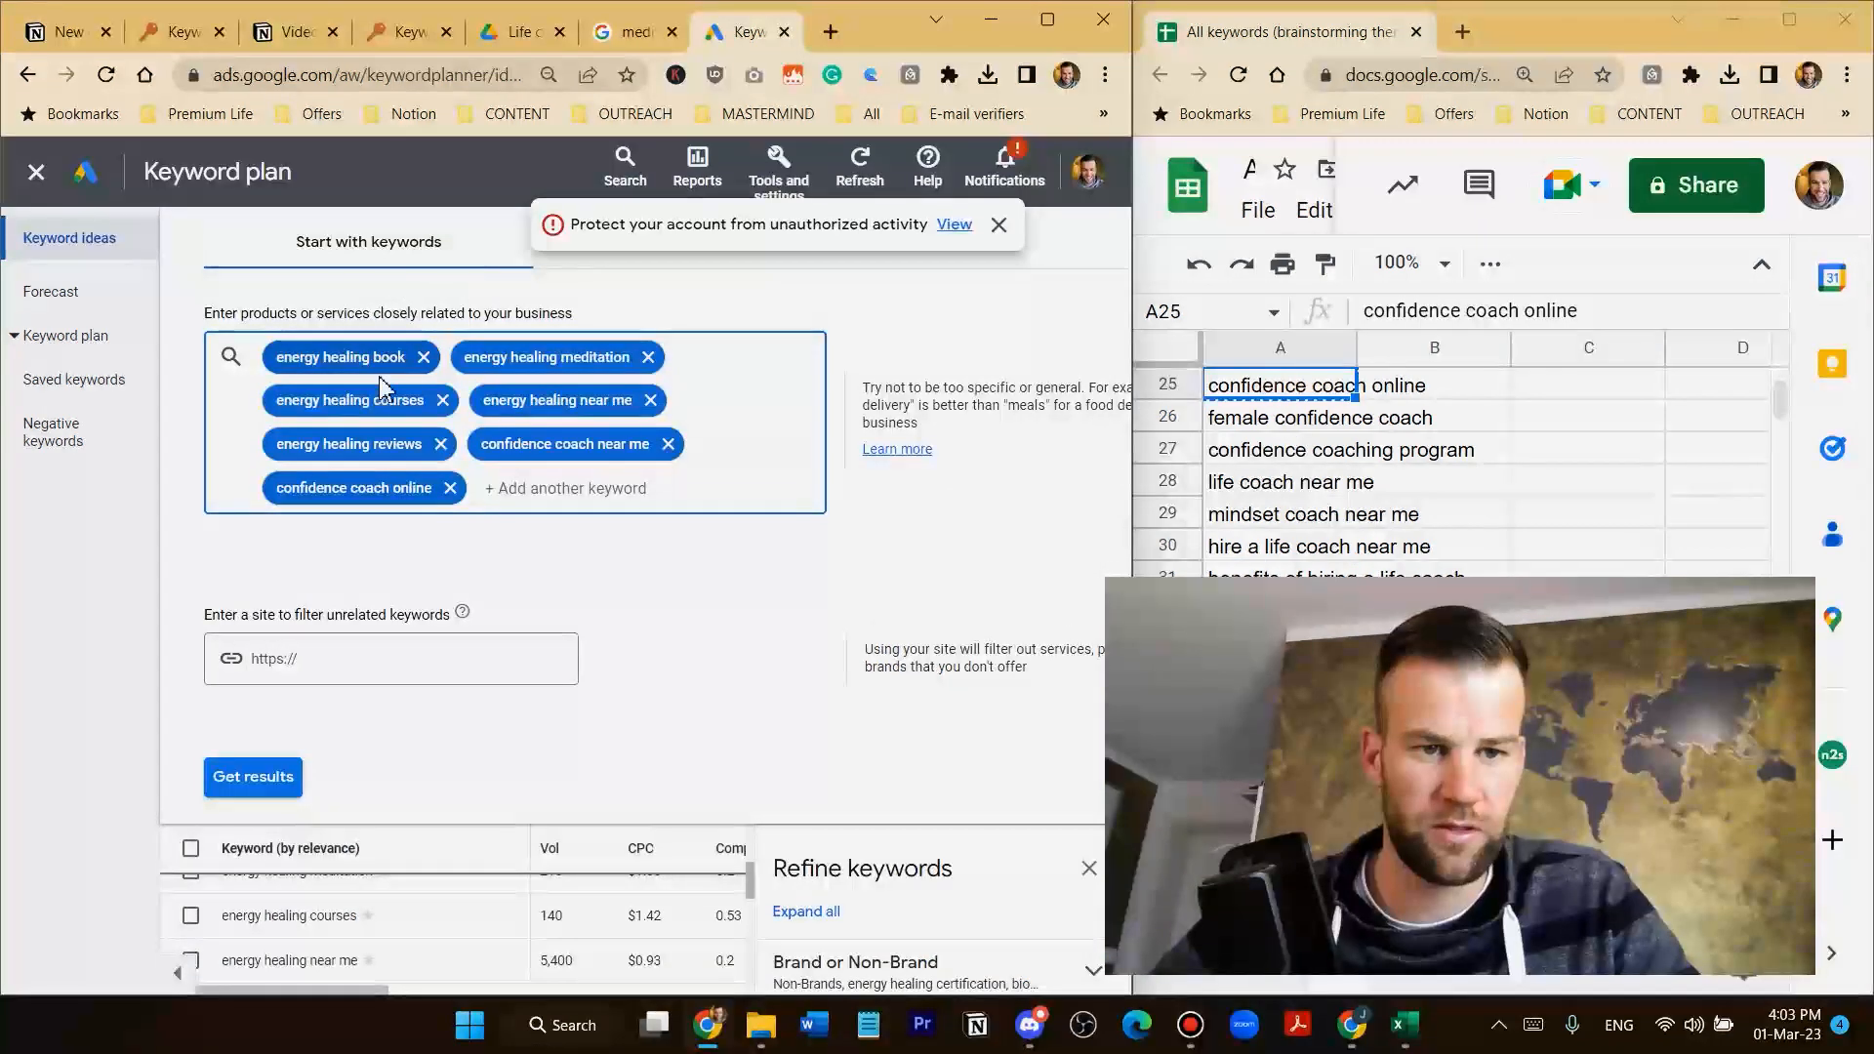
{"action": "key", "text": "BackSpace"}
{"action": "key", "text": "BackSpace"}
{"action": "key", "text": "BackSpace"}
{"action": "key", "text": "BackSpace"}
{"action": "key", "text": "BackSpace"}
{"action": "key", "text": "BackSpace"}
{"action": "key", "text": "BackSpace"}
{"action": "key", "text": "ctrl+v"}
{"action": "left_click", "coordinate": [250, 653]}
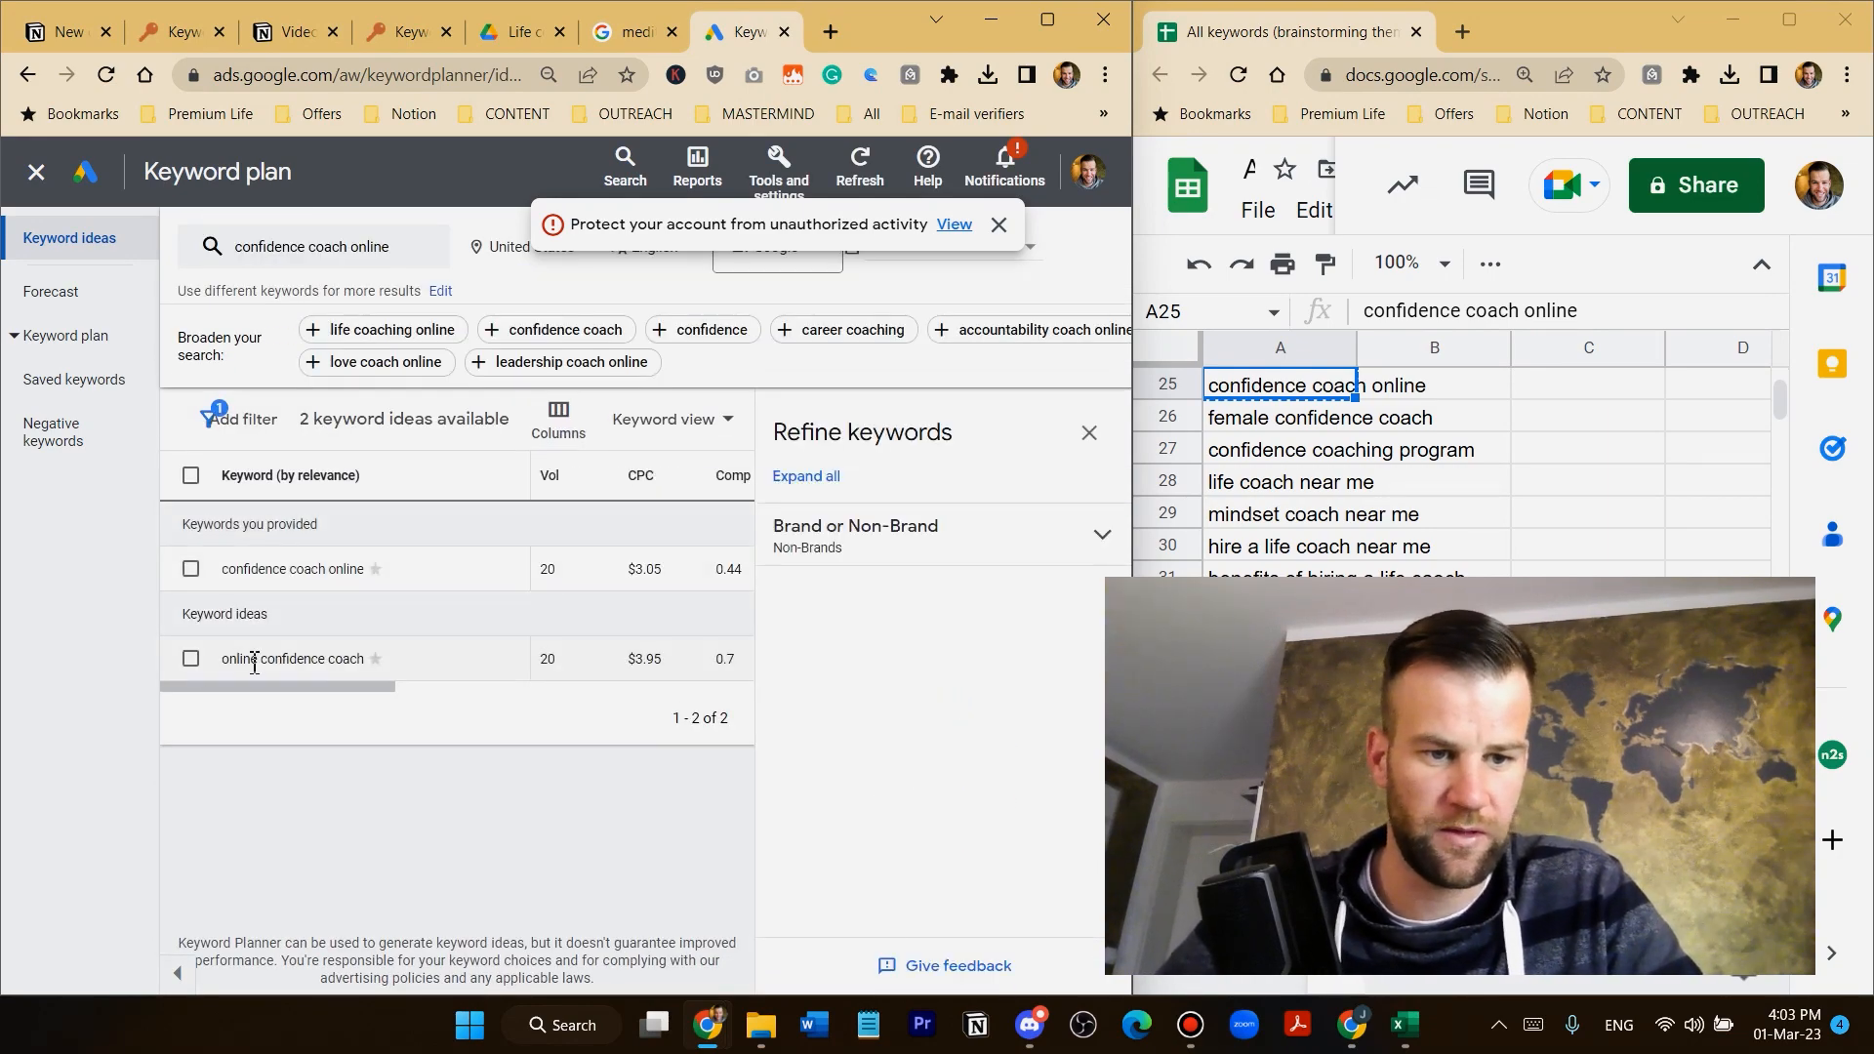
Copy the keyword idea "online confidence coach" into cell A37 of the spreadsheet
{"action": "left_click_drag", "start_coordinate": [223, 663], "coordinate": [363, 656]}
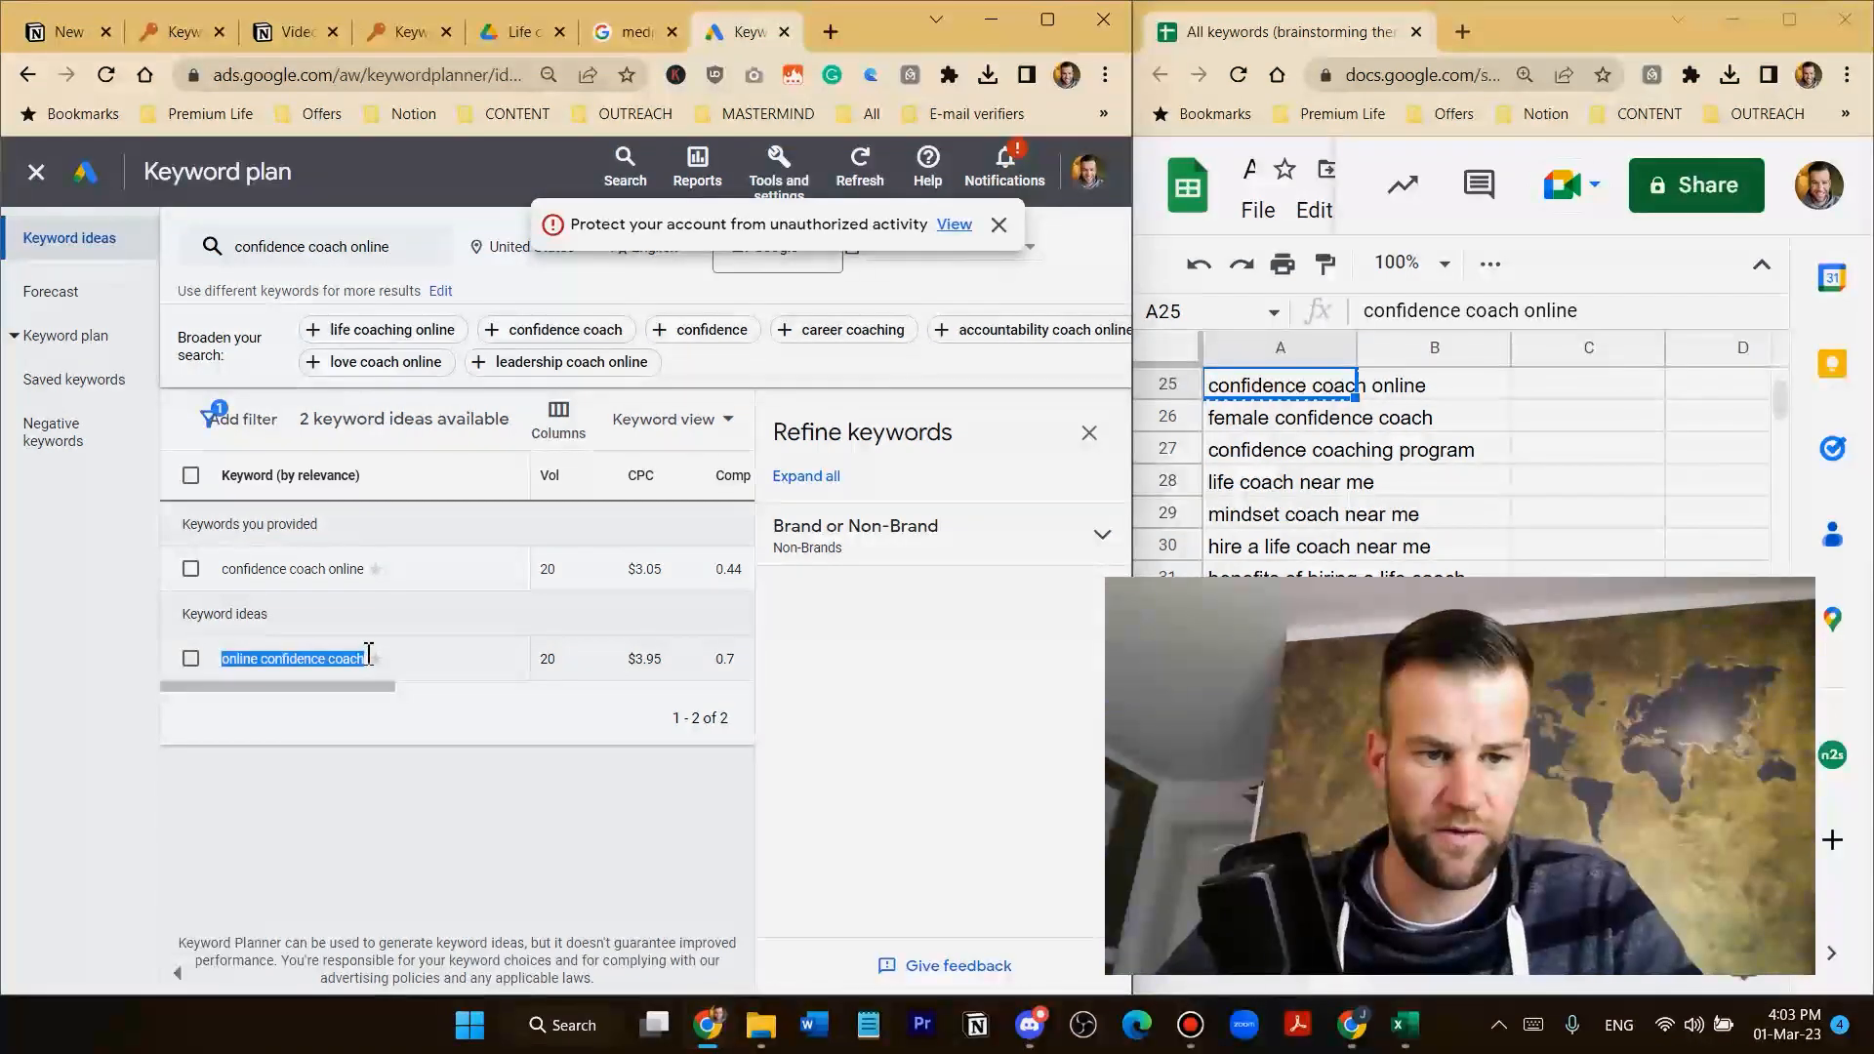
{"action": "scroll", "coordinate": [1366, 503], "scroll_direction": "down", "scroll_amount": 3}
{"action": "left_click", "coordinate": [1254, 488]}
{"action": "key", "text": "ctrl+v"}
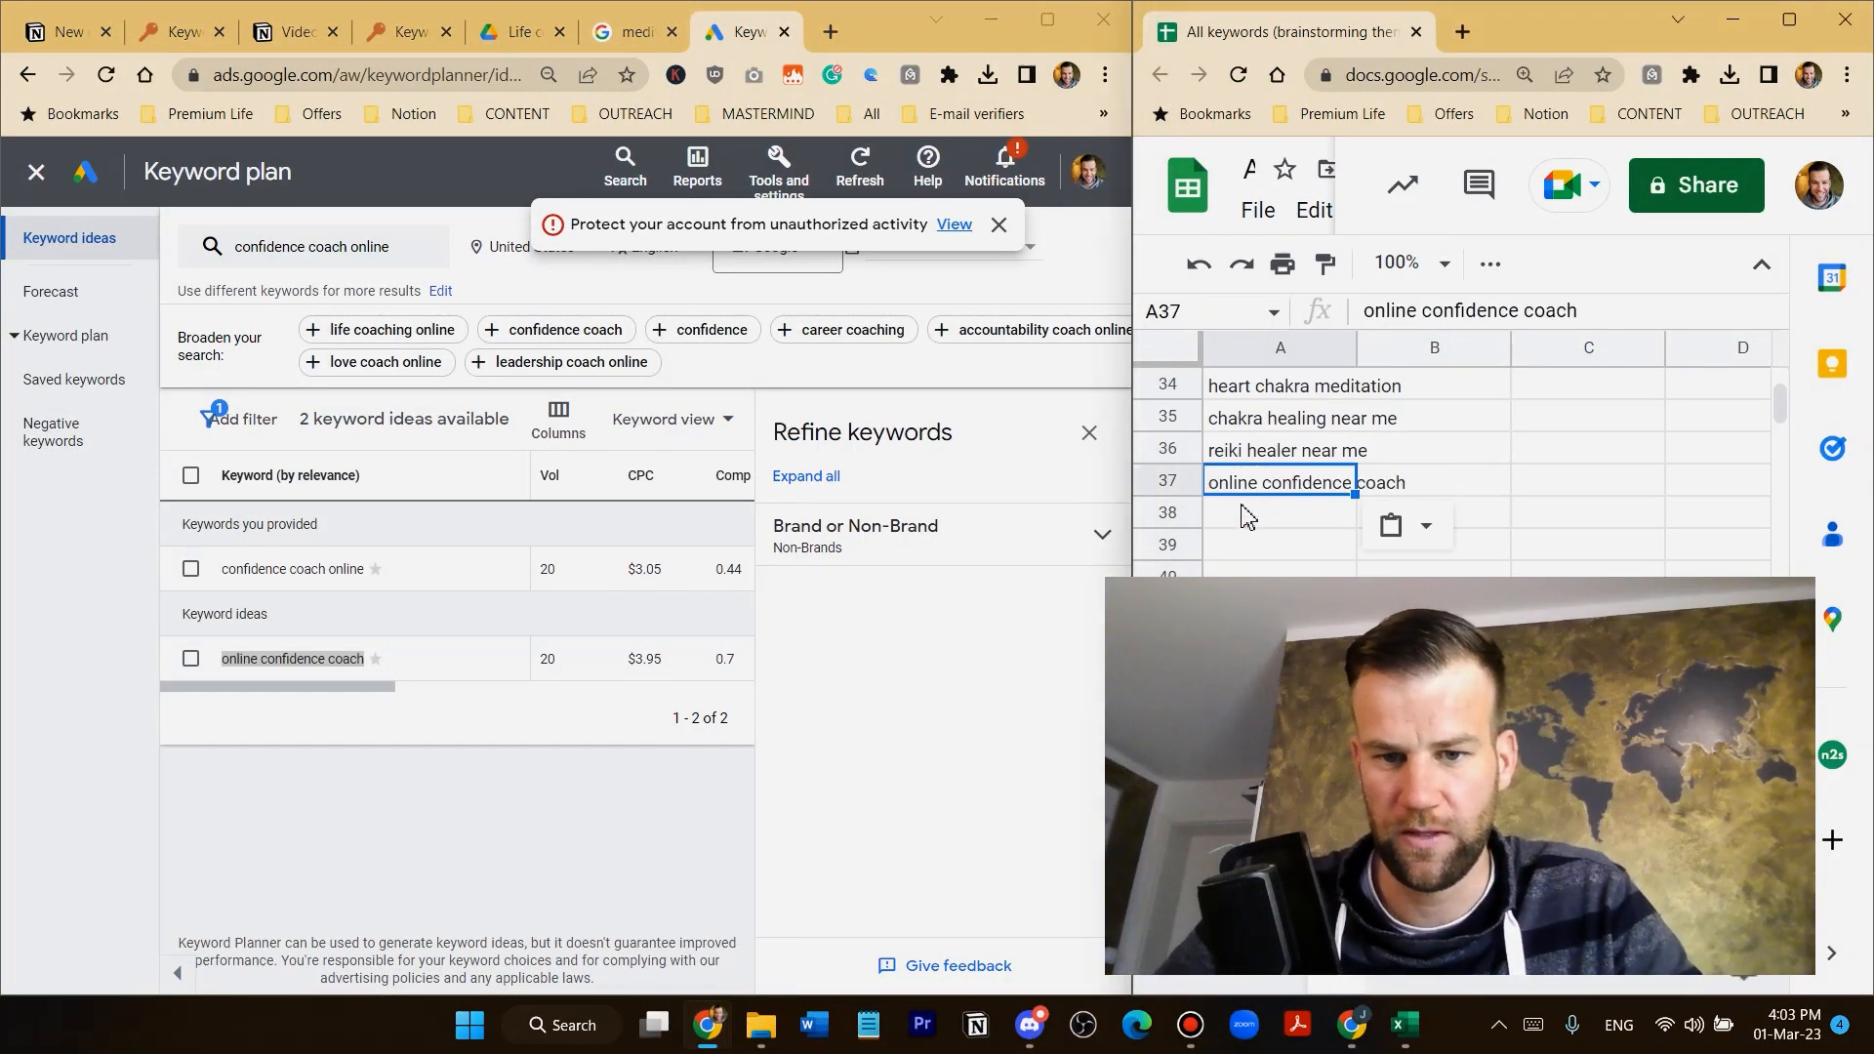
{"action": "left_click", "coordinate": [1339, 451]}
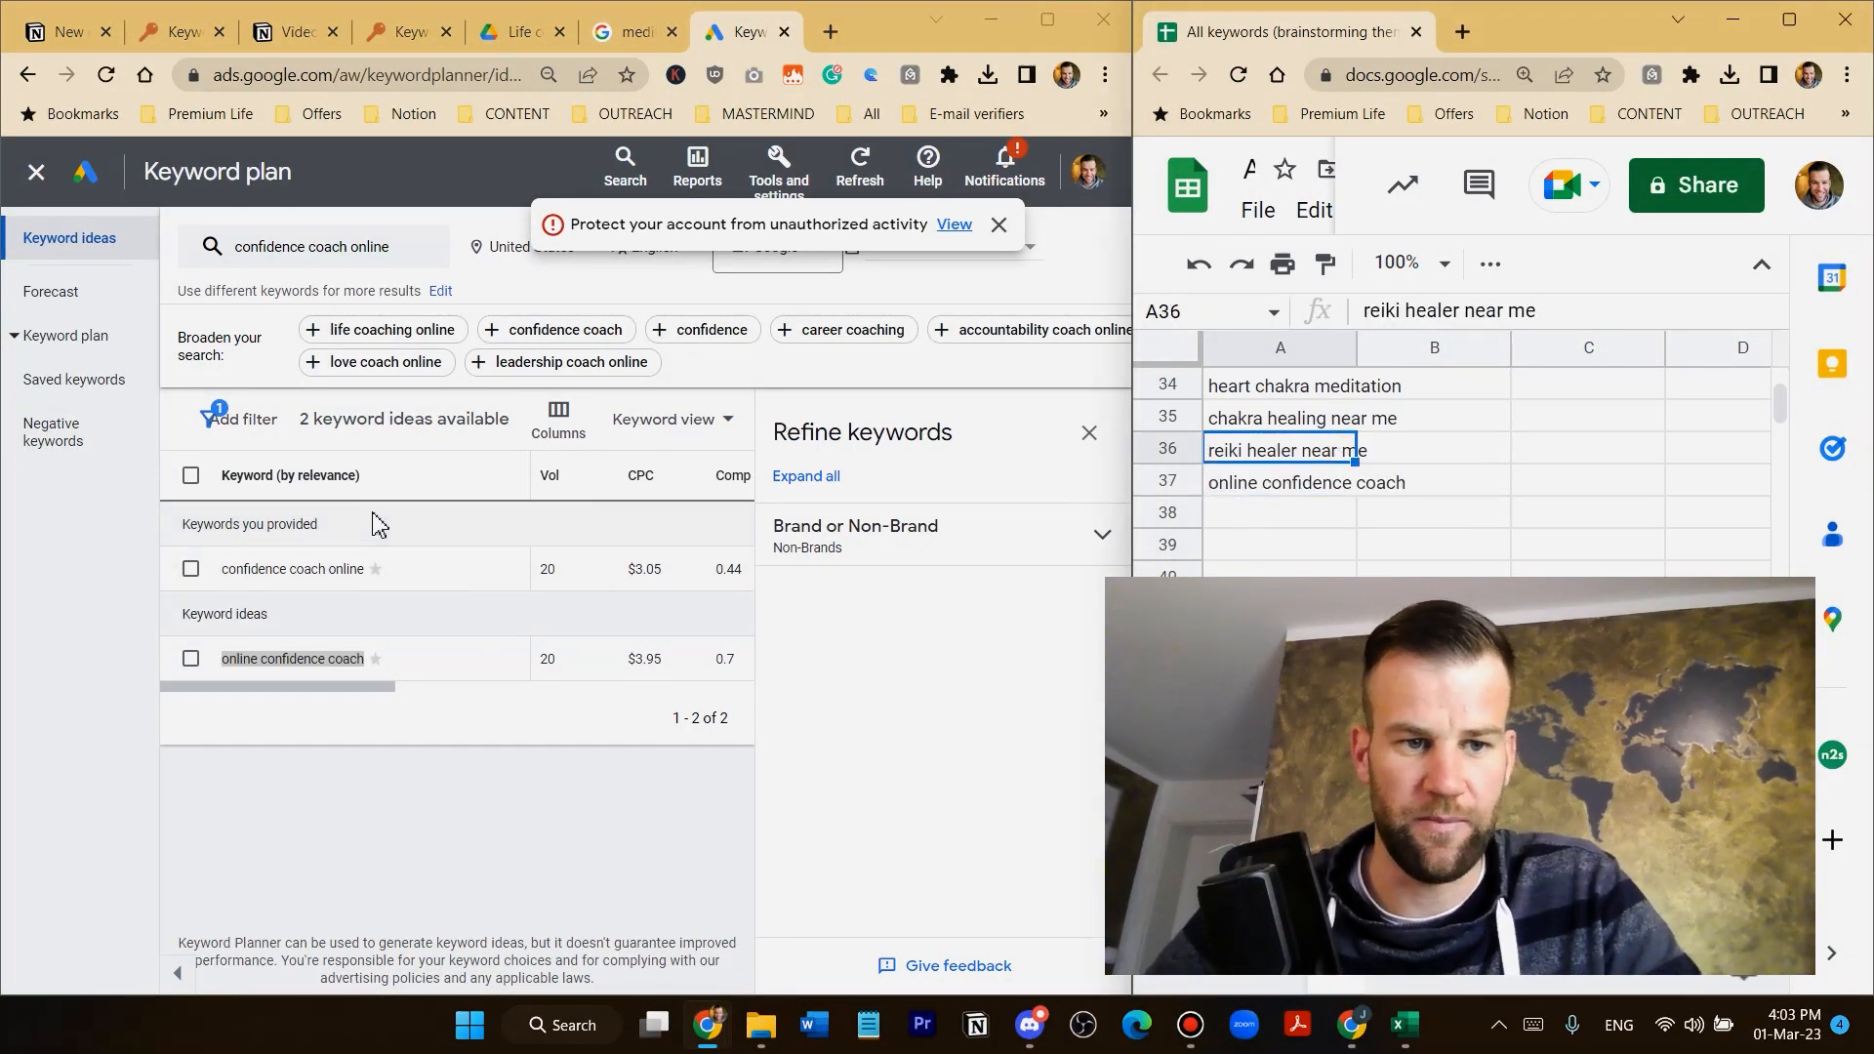
Open youtube.com in a new browser tab and enter "hire a life coach" in its search
{"action": "left_click", "coordinate": [831, 31]}
{"action": "type", "text": "youtube.com"}
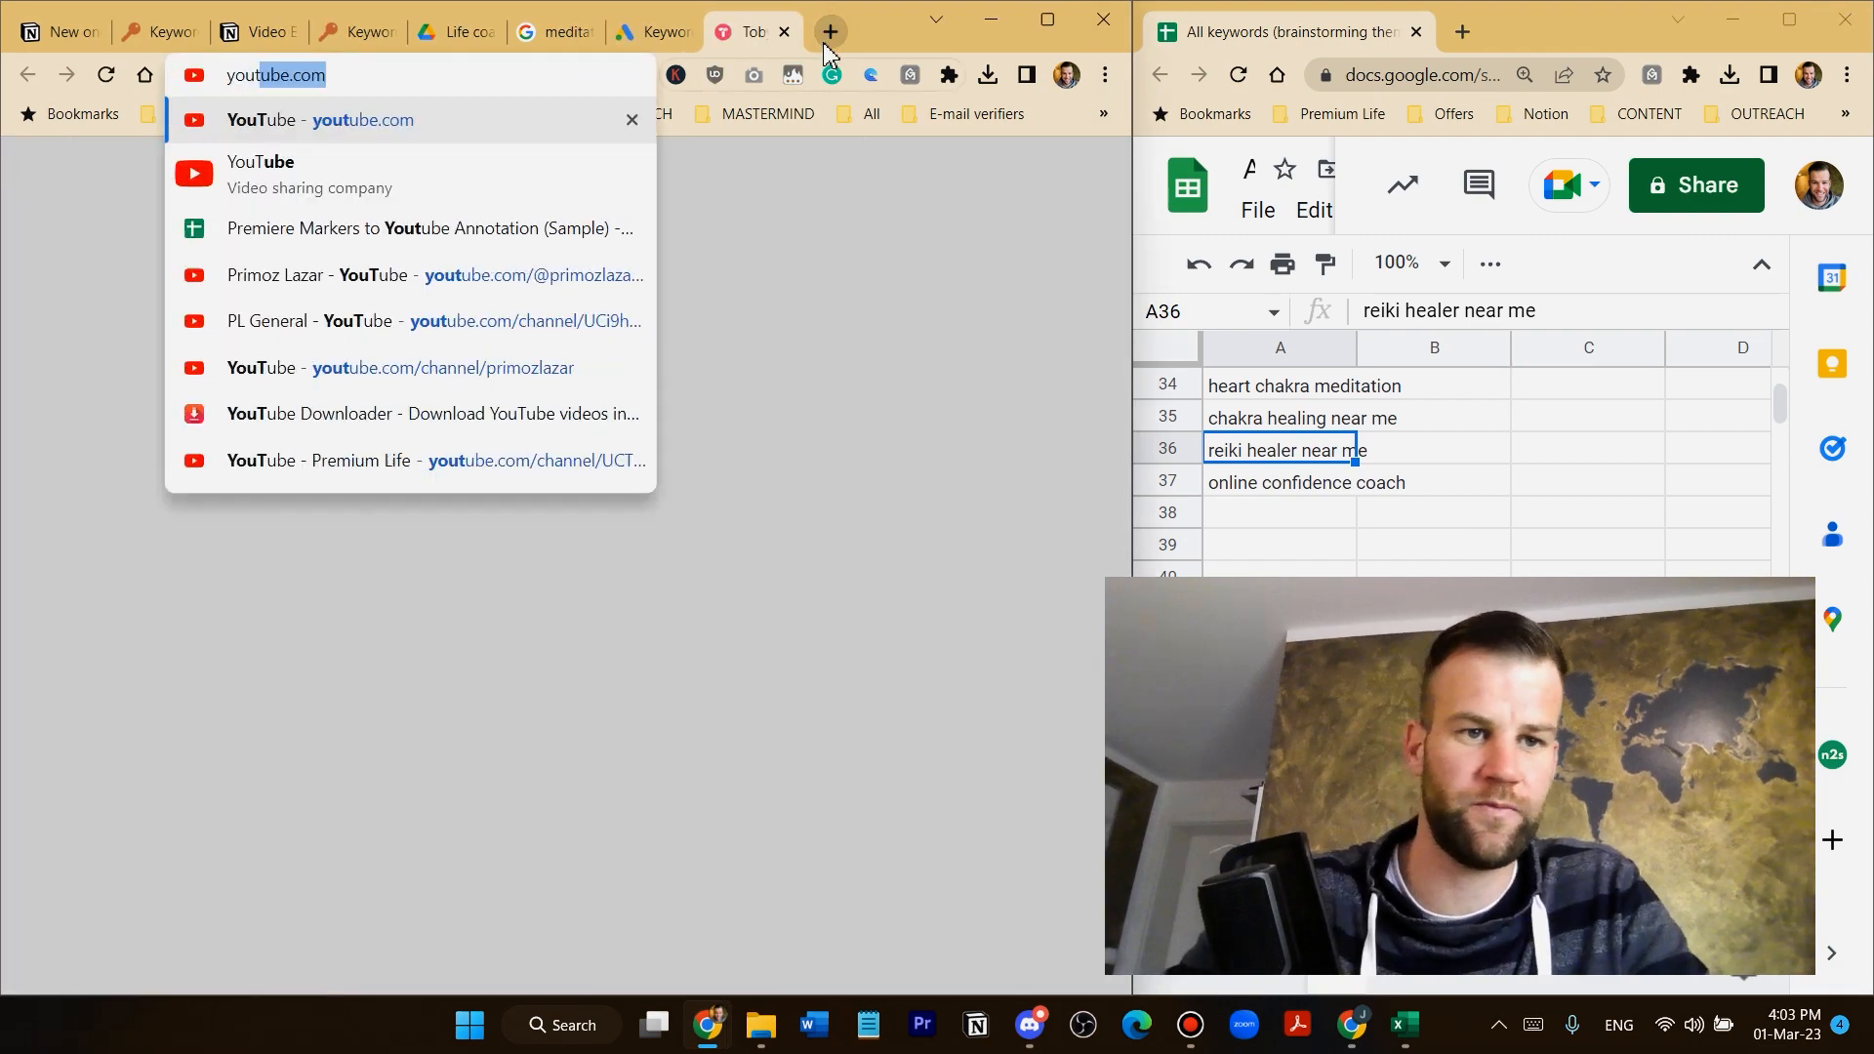
{"action": "key", "text": "Return"}
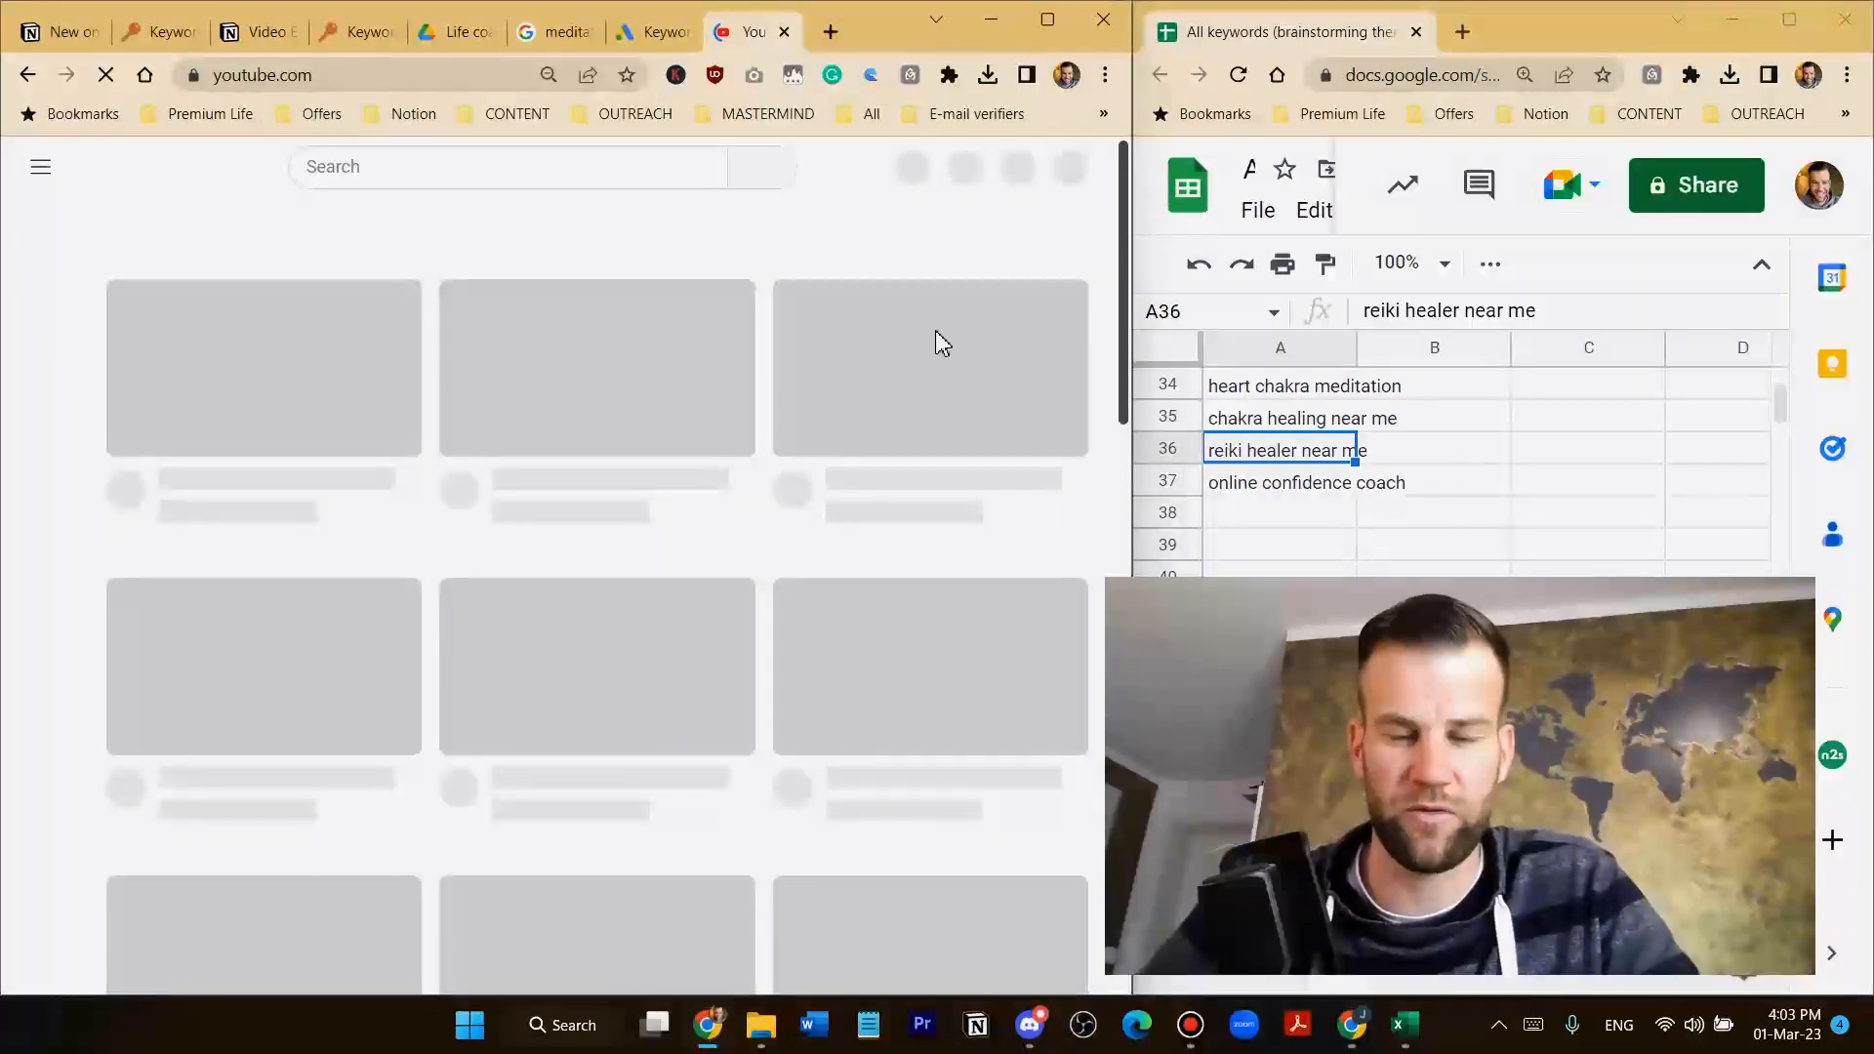
Enter the keyword "should i hire a life coach" in cell A38 of the spreadsheet
{"action": "left_click", "coordinate": [1299, 520]}
{"action": "type", "text": "should i hire"}
{"action": "type", "text": " a life coach"}
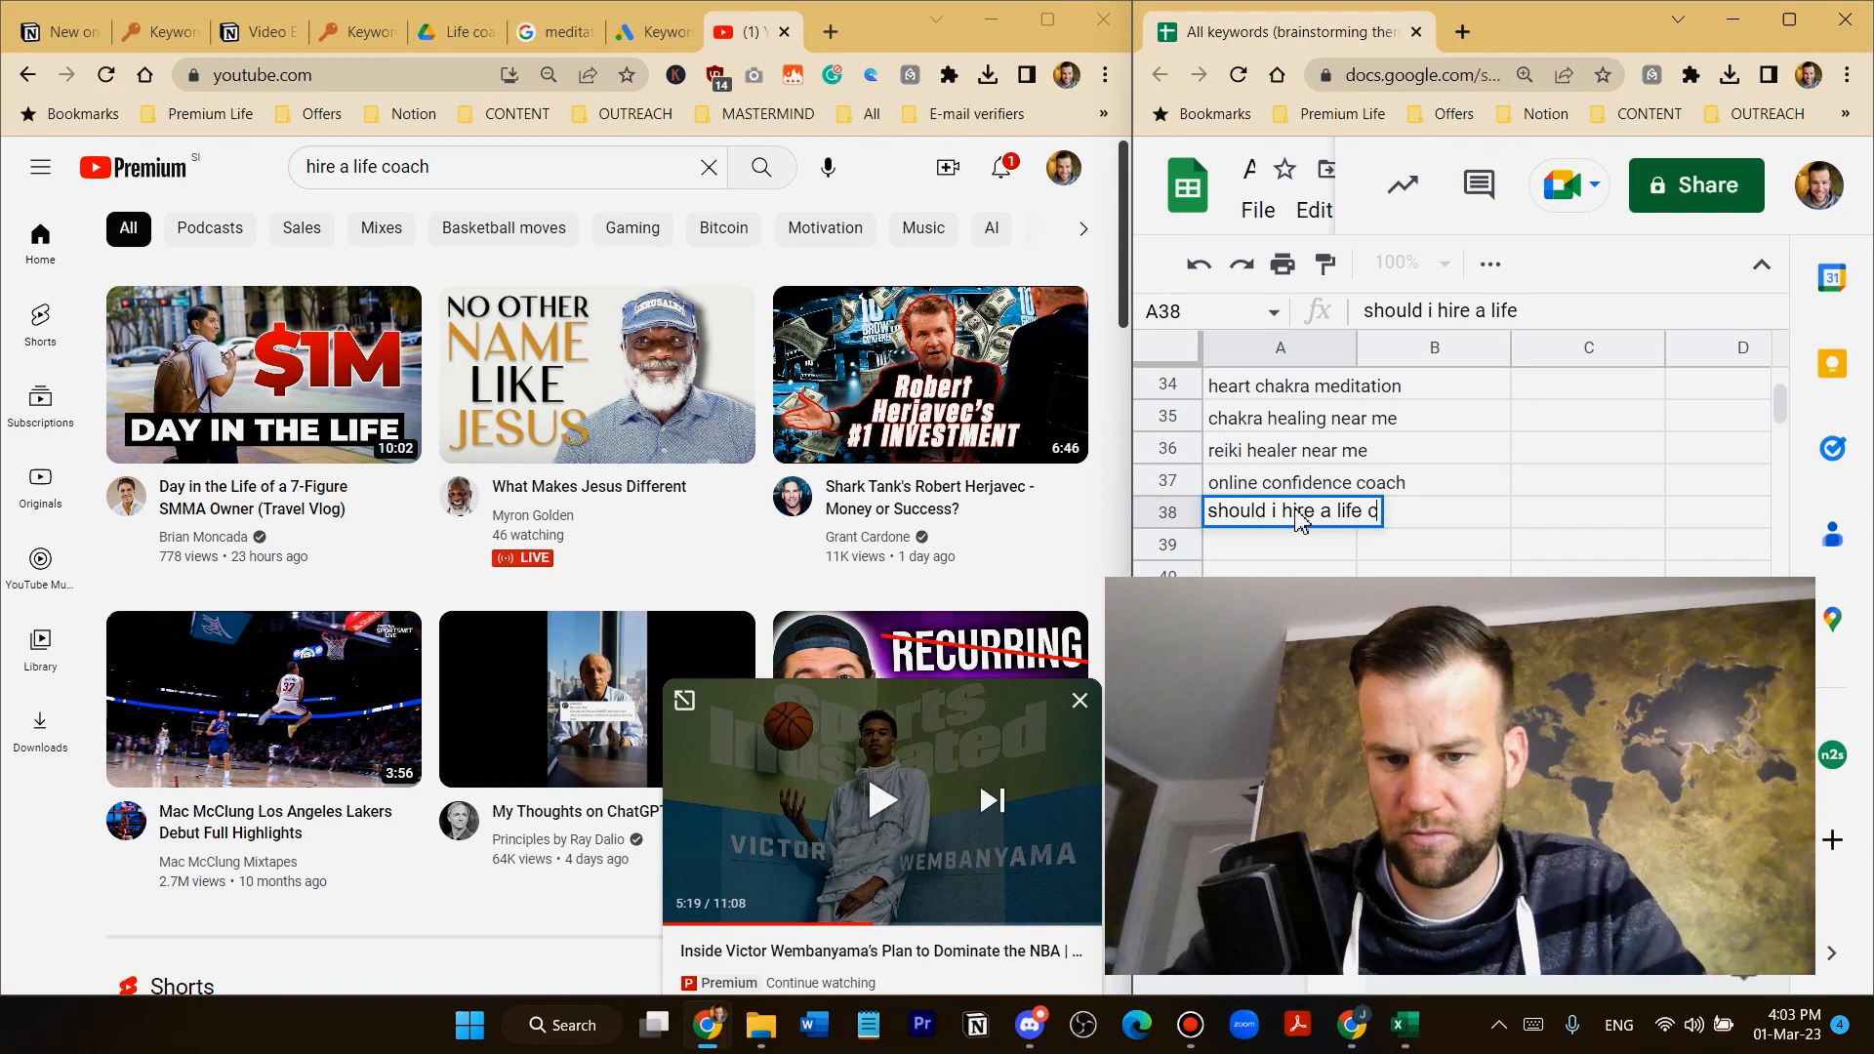
{"action": "key", "text": "Return"}
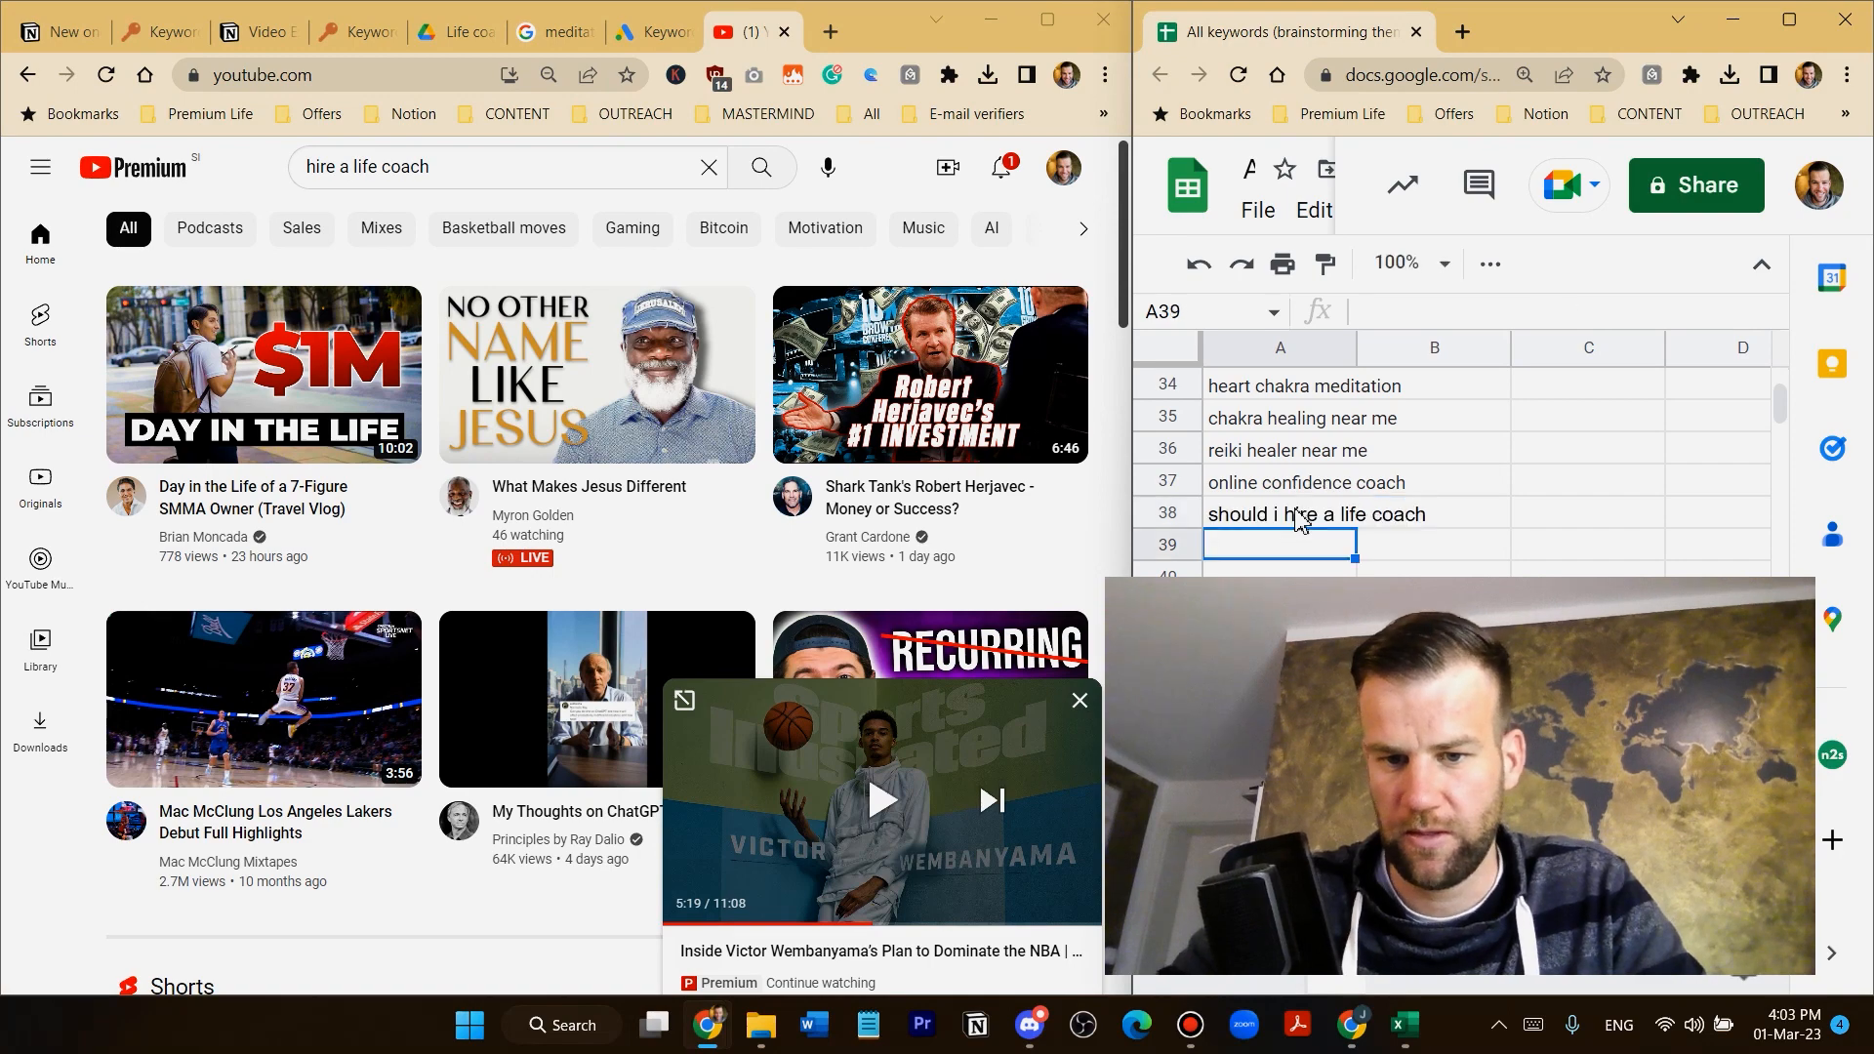
Search YouTube for the suggestion "should i hire a life coach" and open three videos on hiring a life coach in new tabs
{"action": "left_click", "coordinate": [453, 169]}
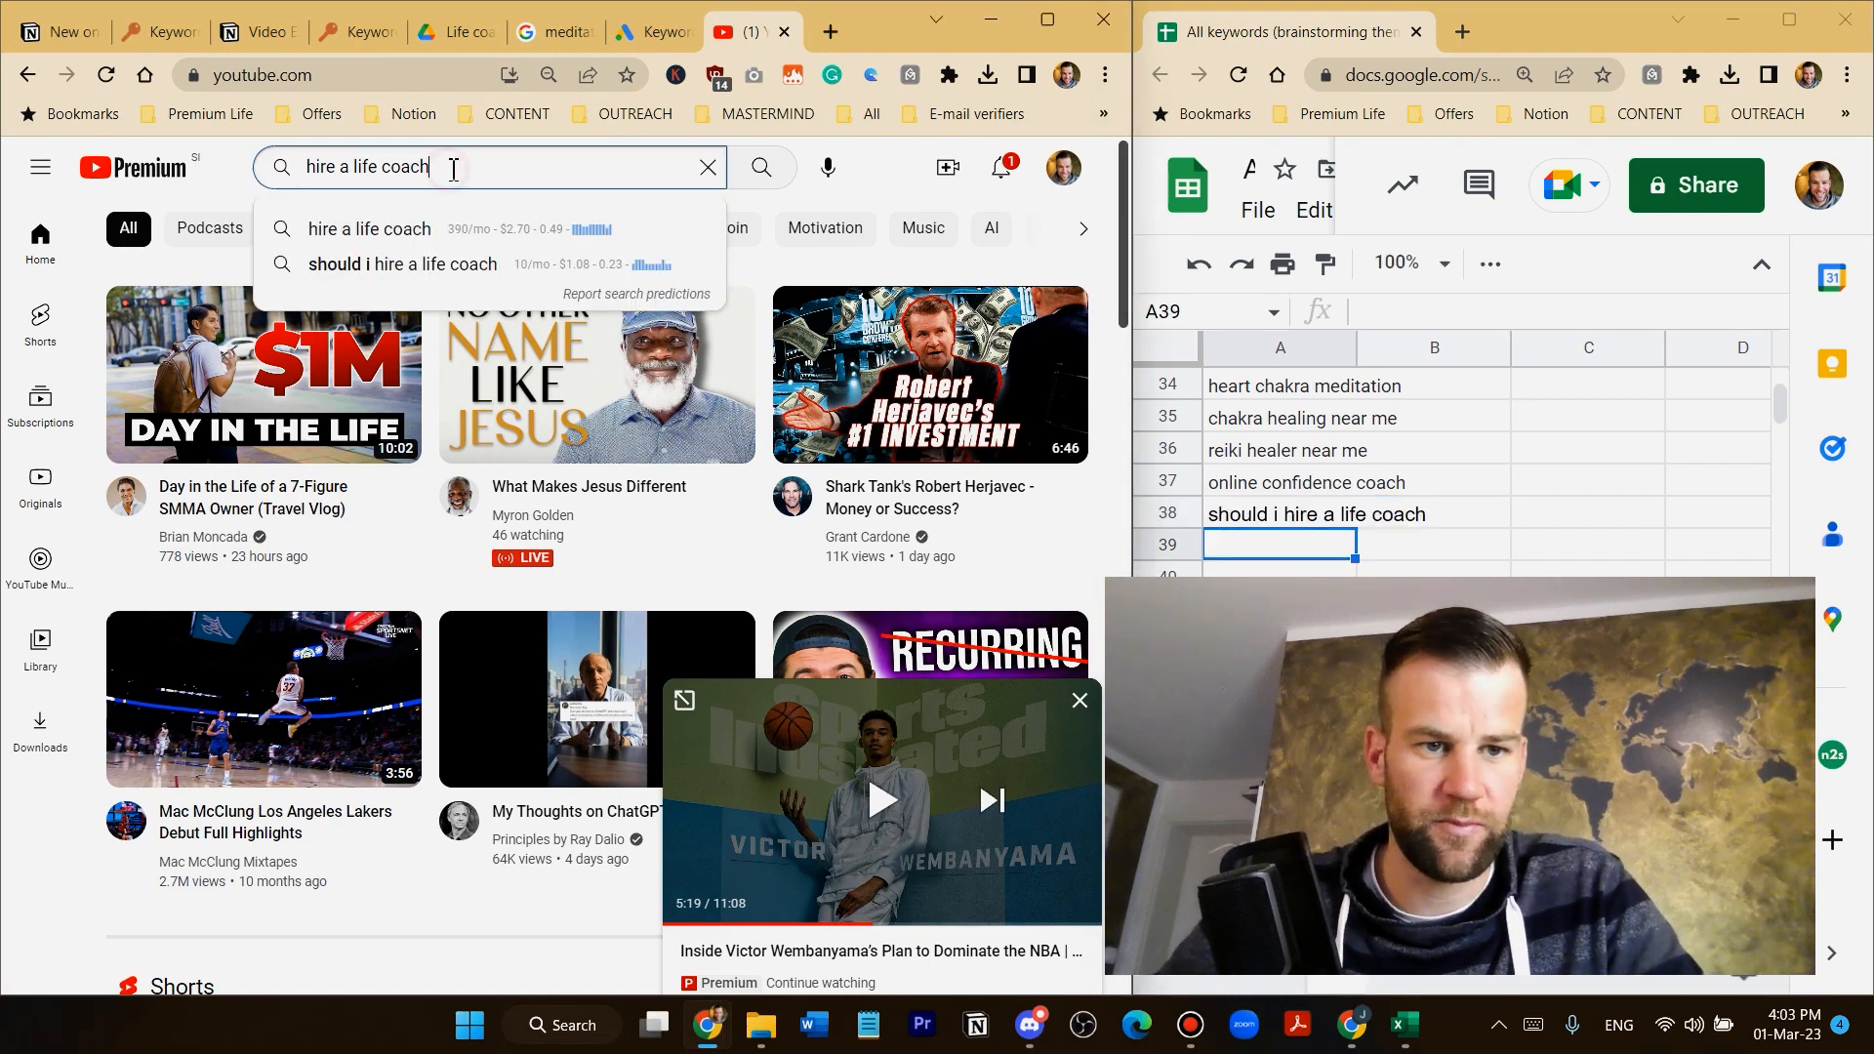
{"action": "left_click", "coordinate": [448, 265]}
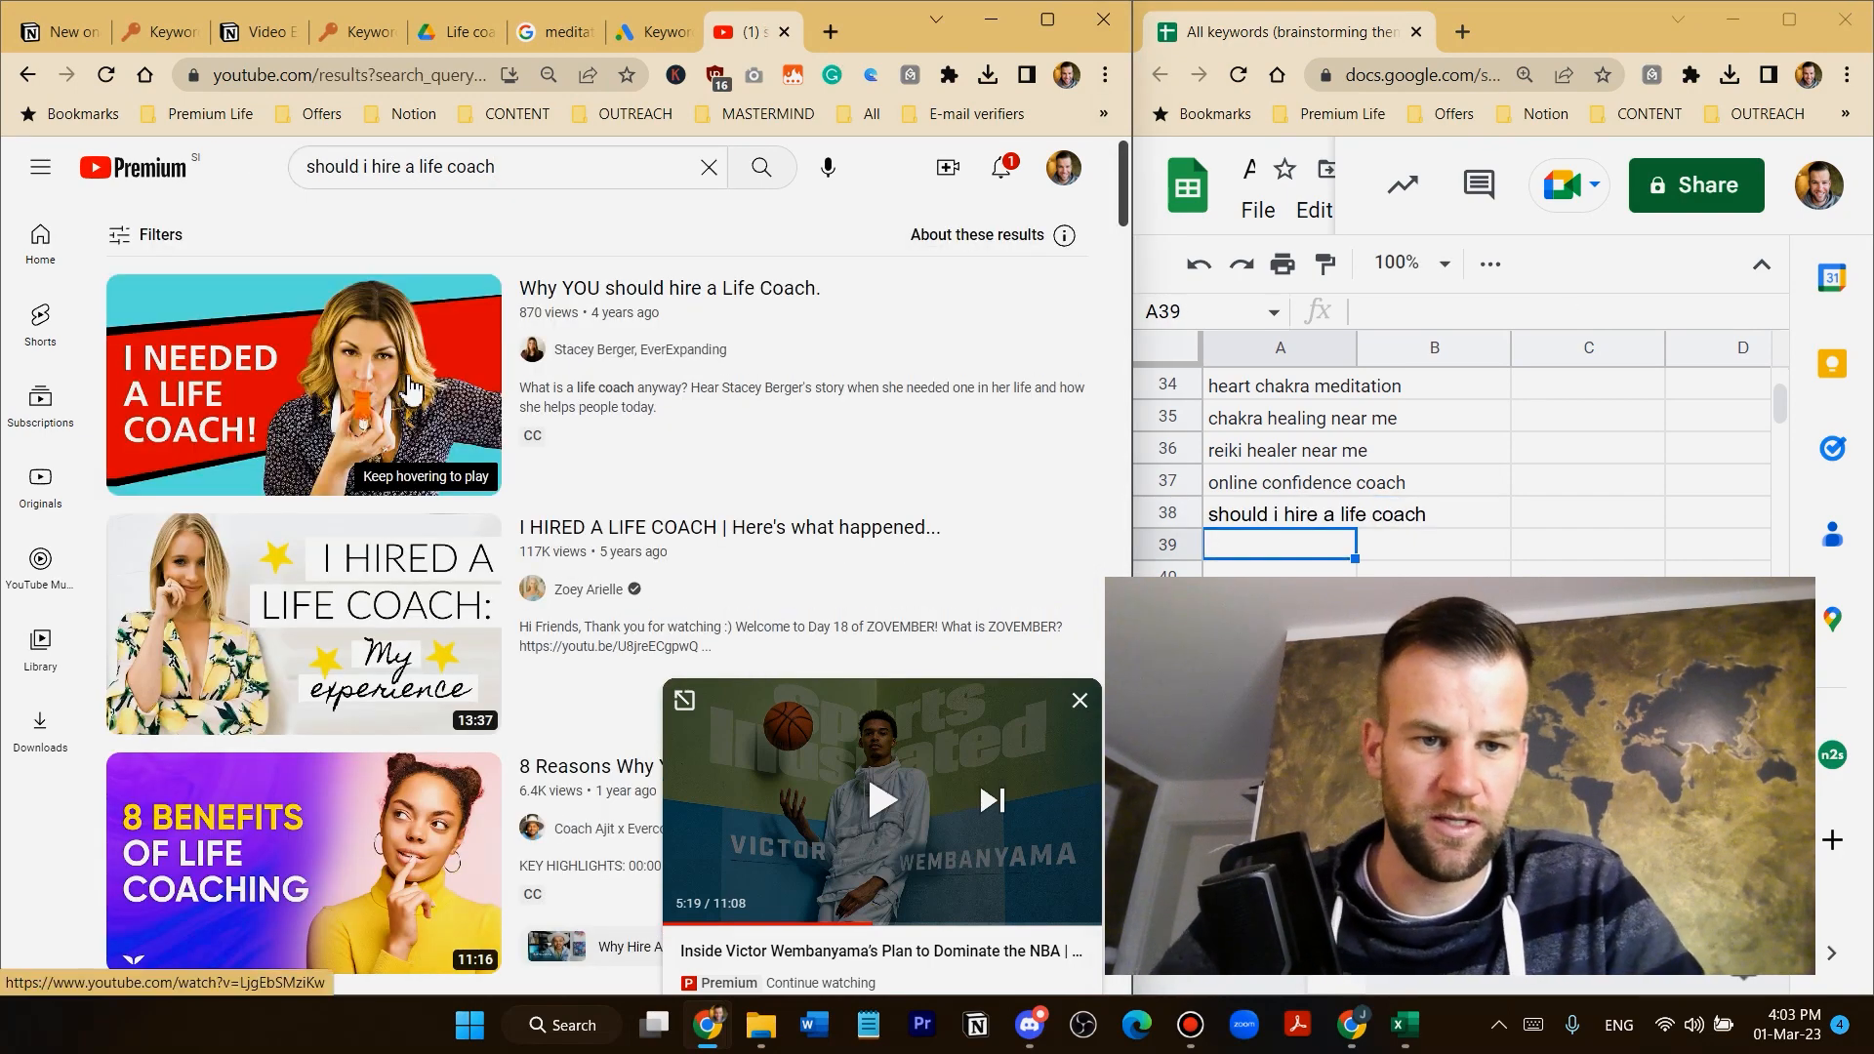
{"action": "middle_click", "coordinate": [596, 291]}
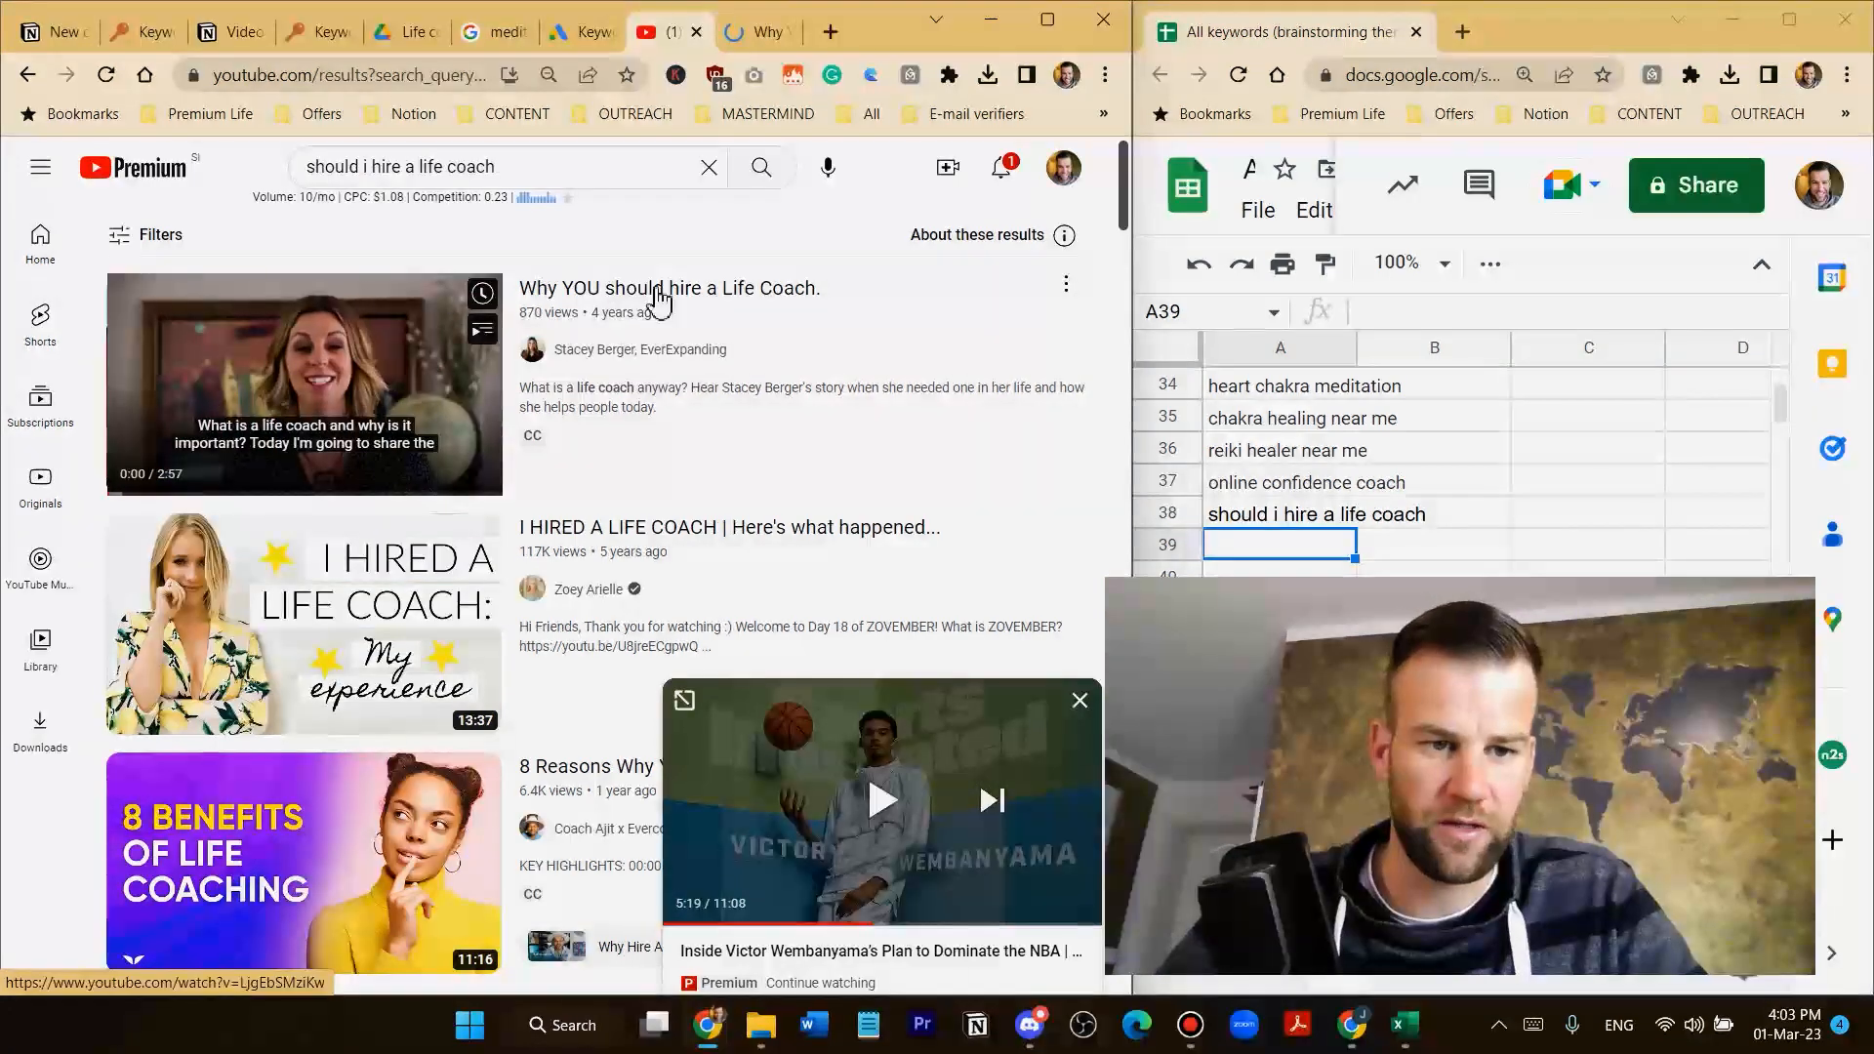
{"action": "scroll", "coordinate": [768, 427], "scroll_direction": "down", "scroll_amount": 1}
{"action": "scroll", "coordinate": [742, 469], "scroll_direction": "down", "scroll_amount": 1}
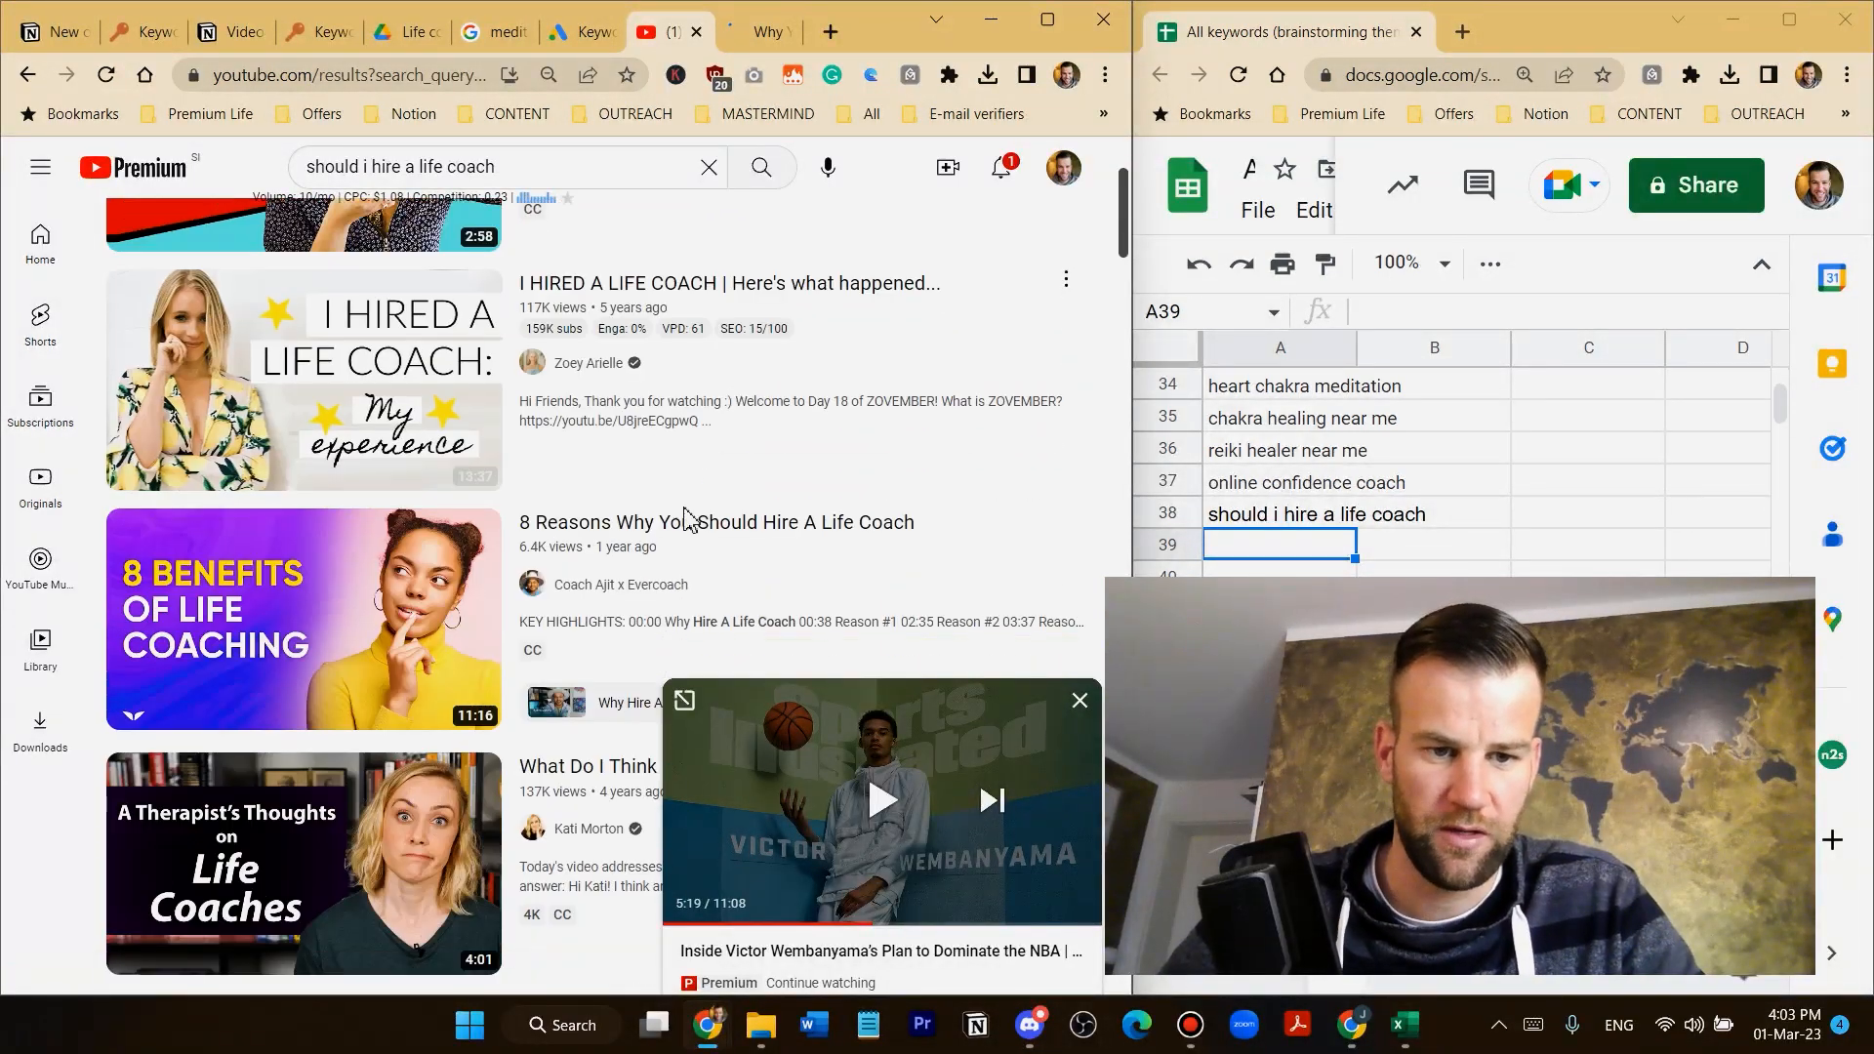
{"action": "middle_click", "coordinate": [753, 527]}
{"action": "scroll", "coordinate": [684, 513], "scroll_direction": "down", "scroll_amount": 1}
{"action": "scroll", "coordinate": [644, 508], "scroll_direction": "down", "scroll_amount": 2}
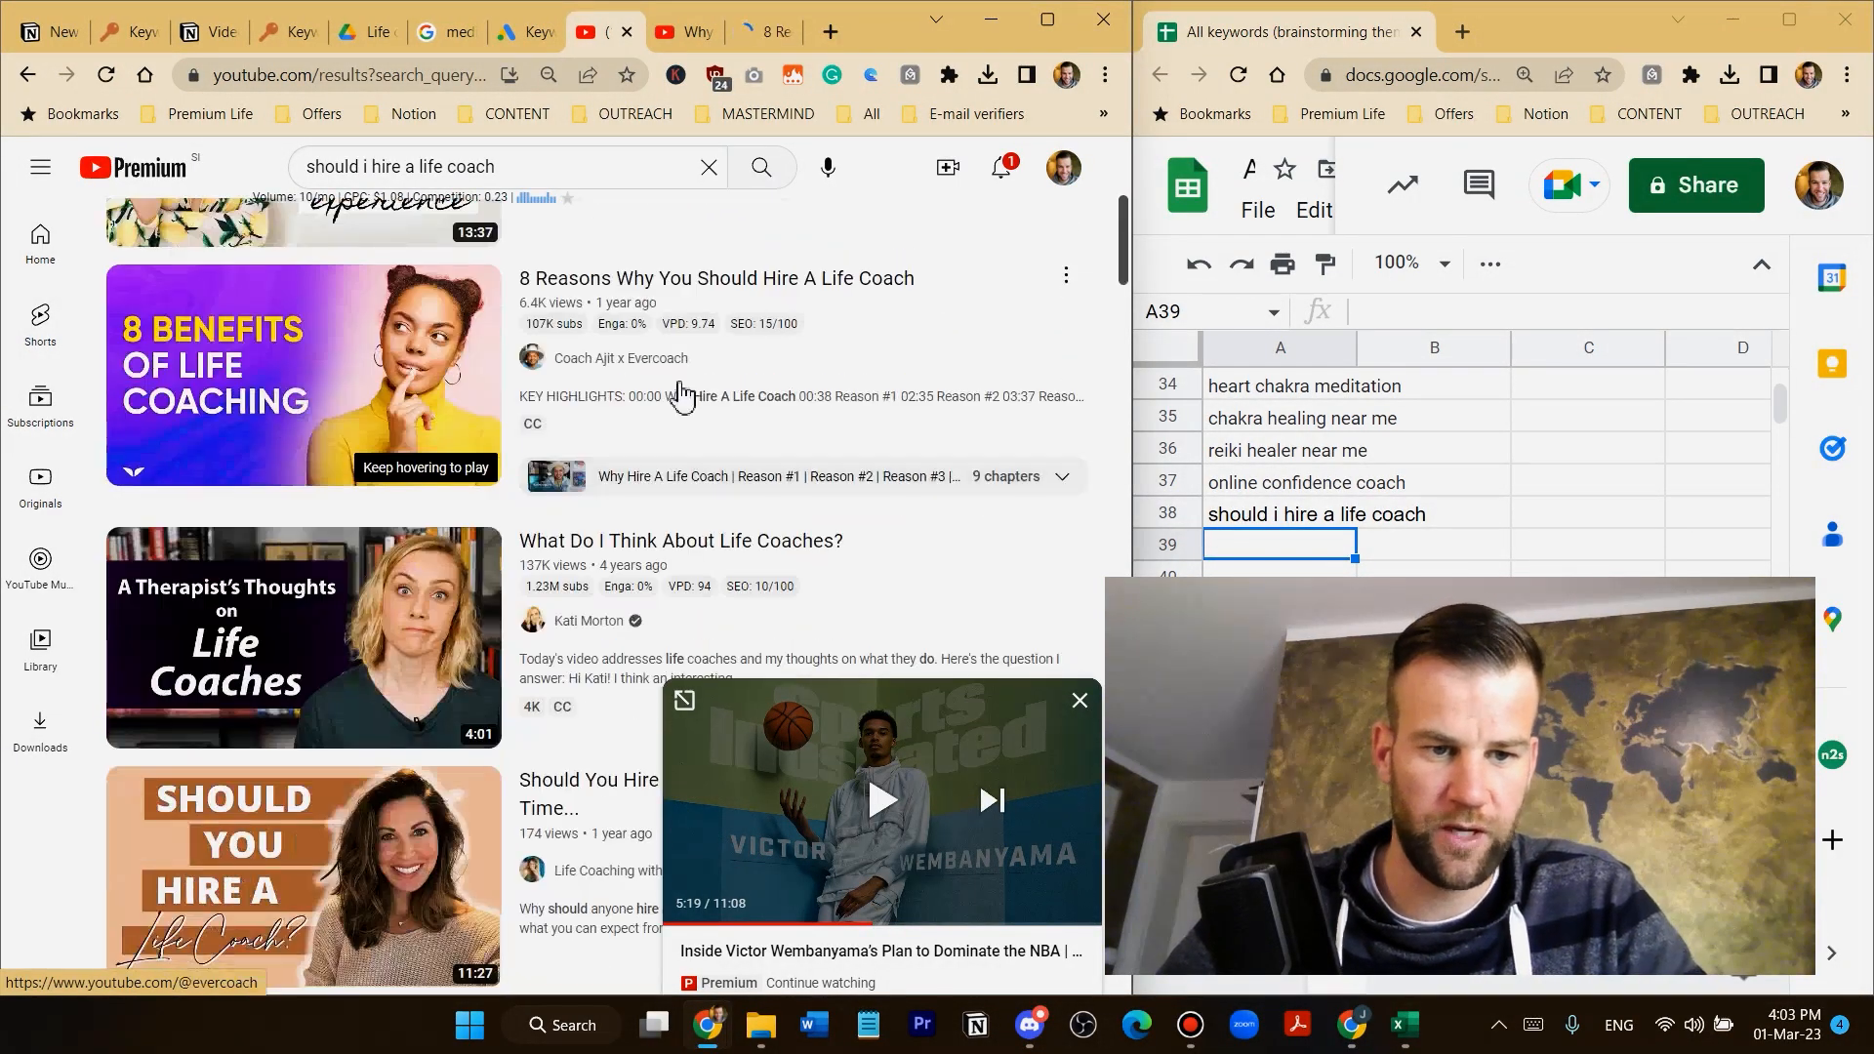
{"action": "scroll", "coordinate": [720, 552], "scroll_direction": "down", "scroll_amount": 3}
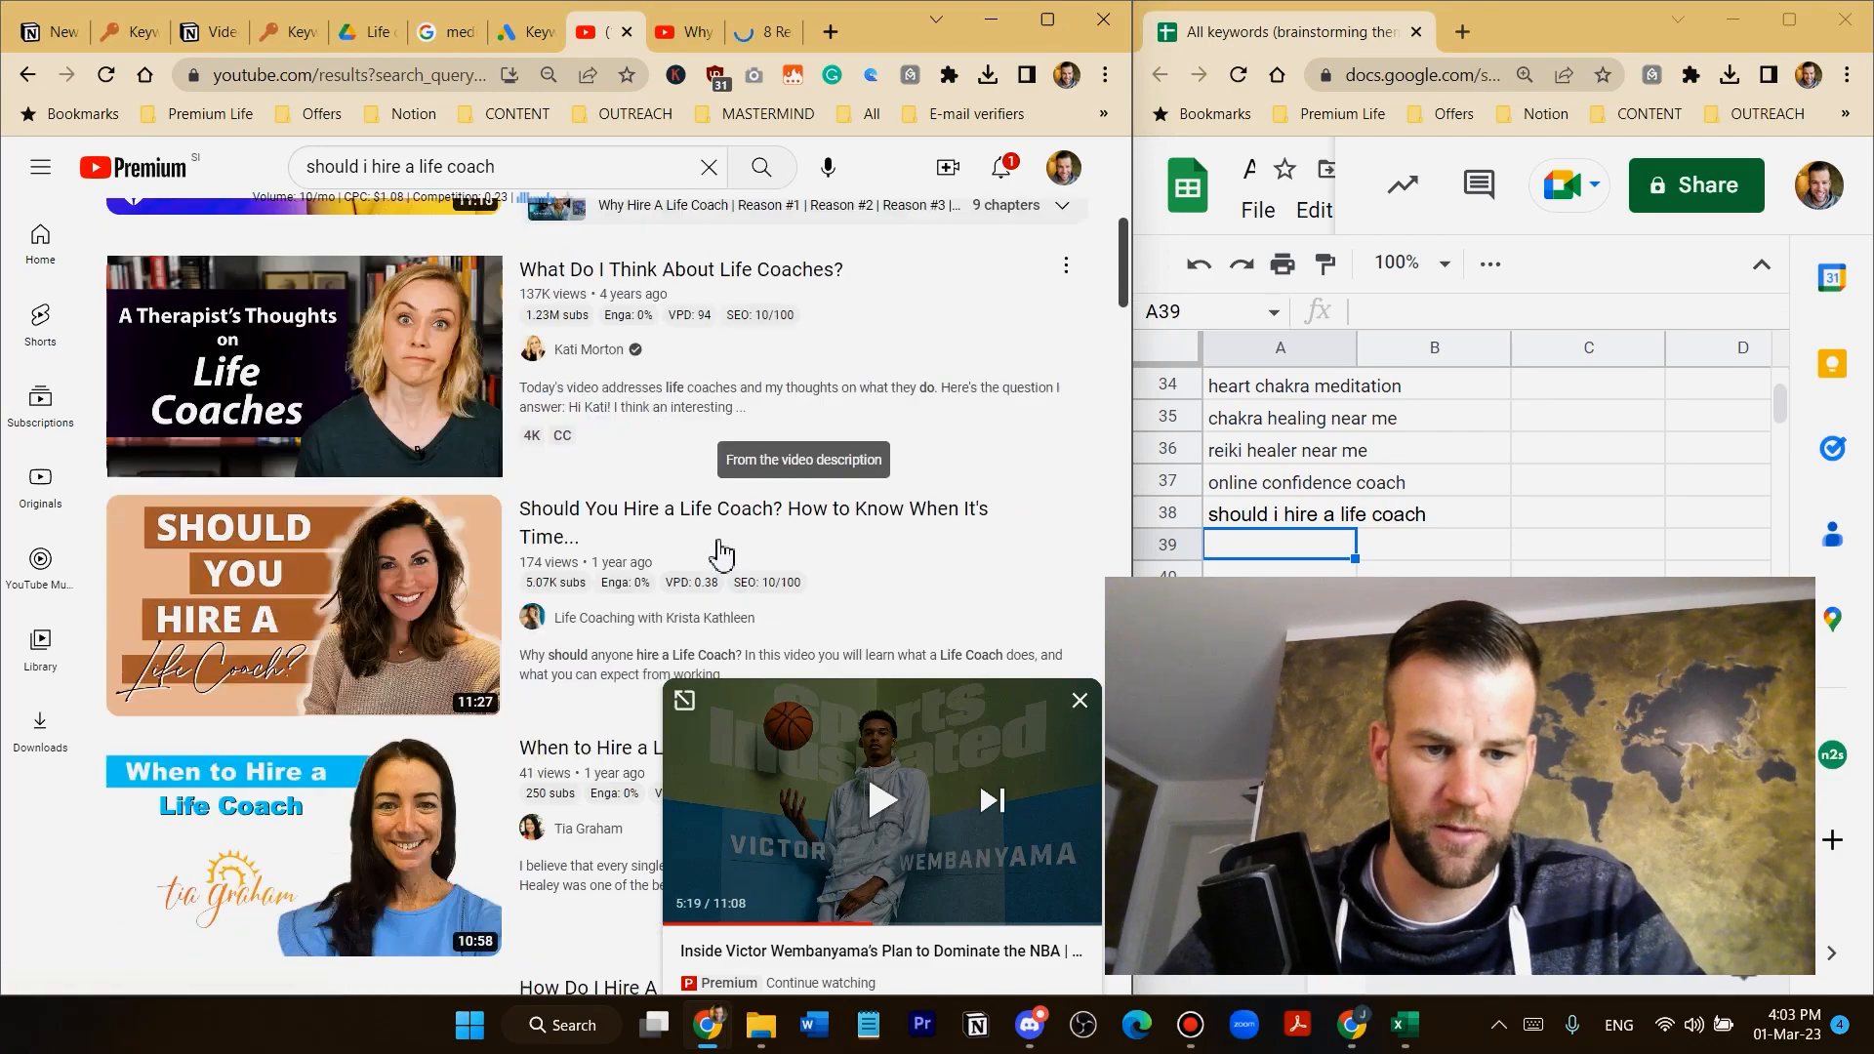
{"action": "middle_click", "coordinate": [732, 426]}
Switch to the "Why YOU should hire a Life Coach" video, maximize the window, pause playback and examine the video's keyword tags
{"action": "left_click", "coordinate": [624, 35]}
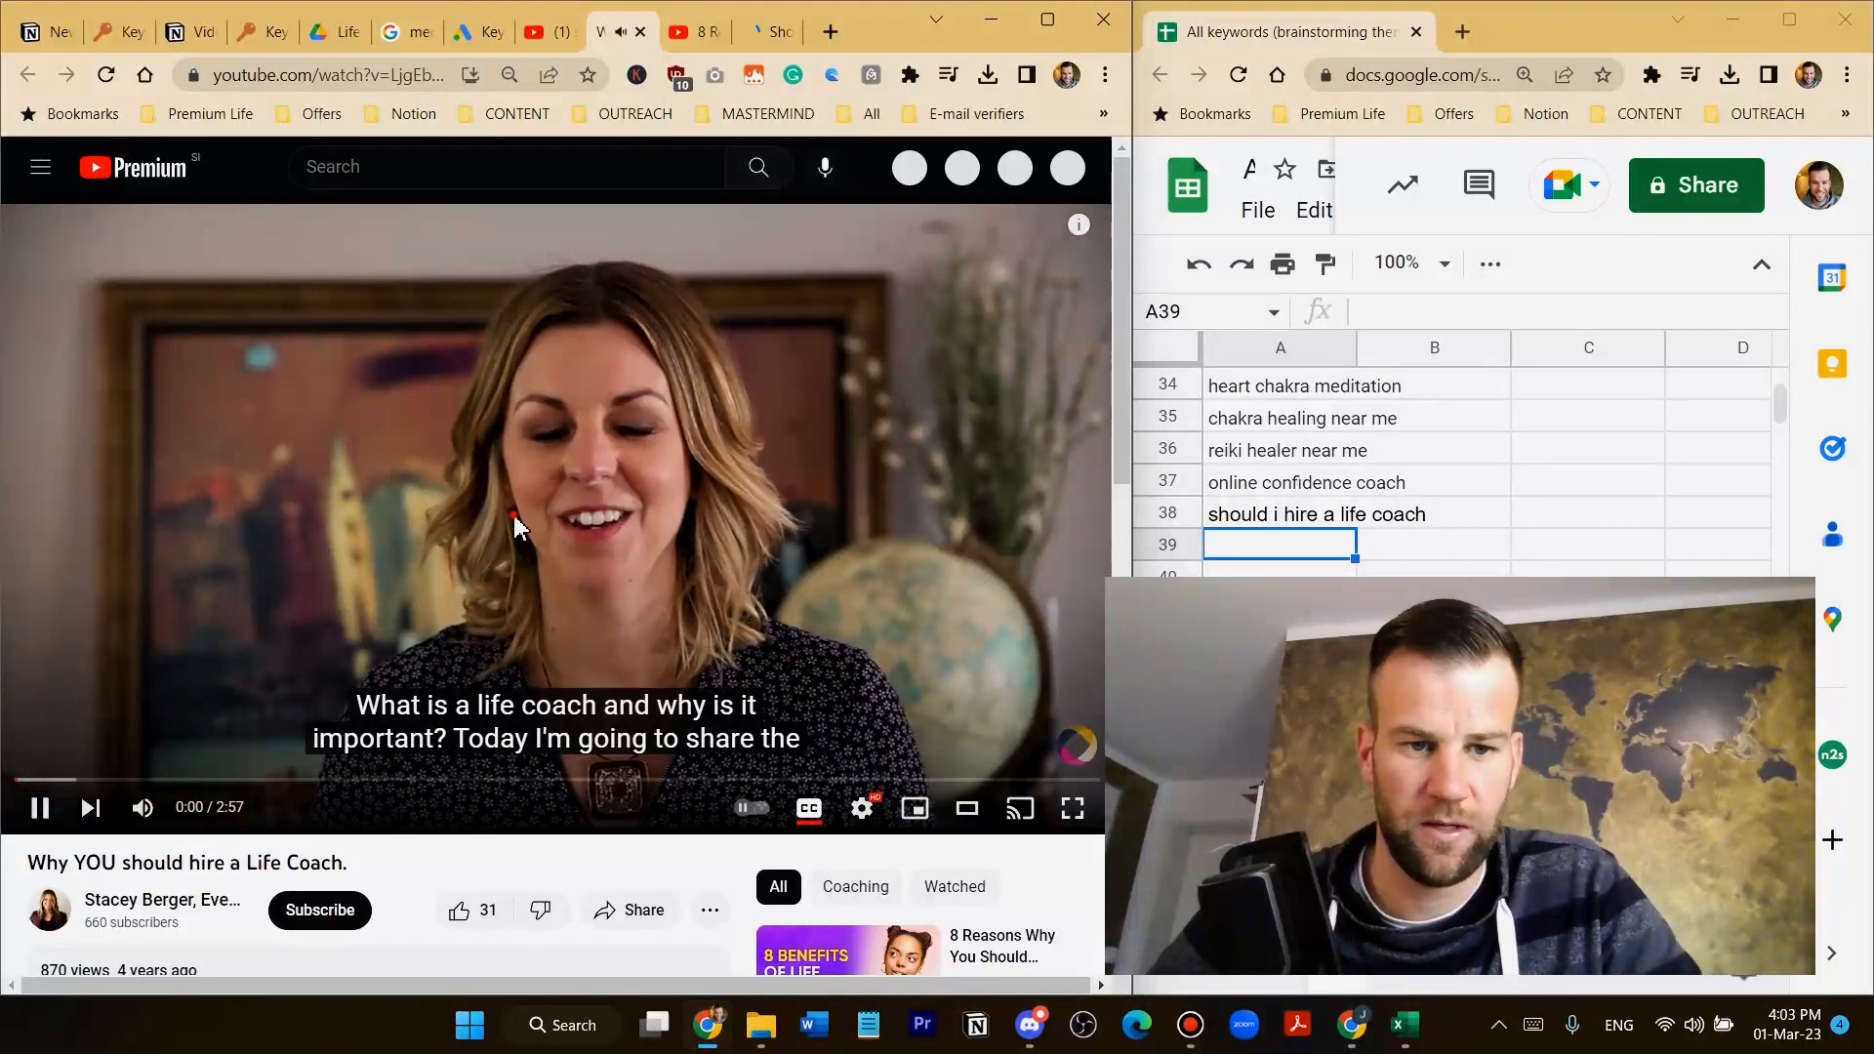
{"action": "left_click", "coordinate": [514, 516]}
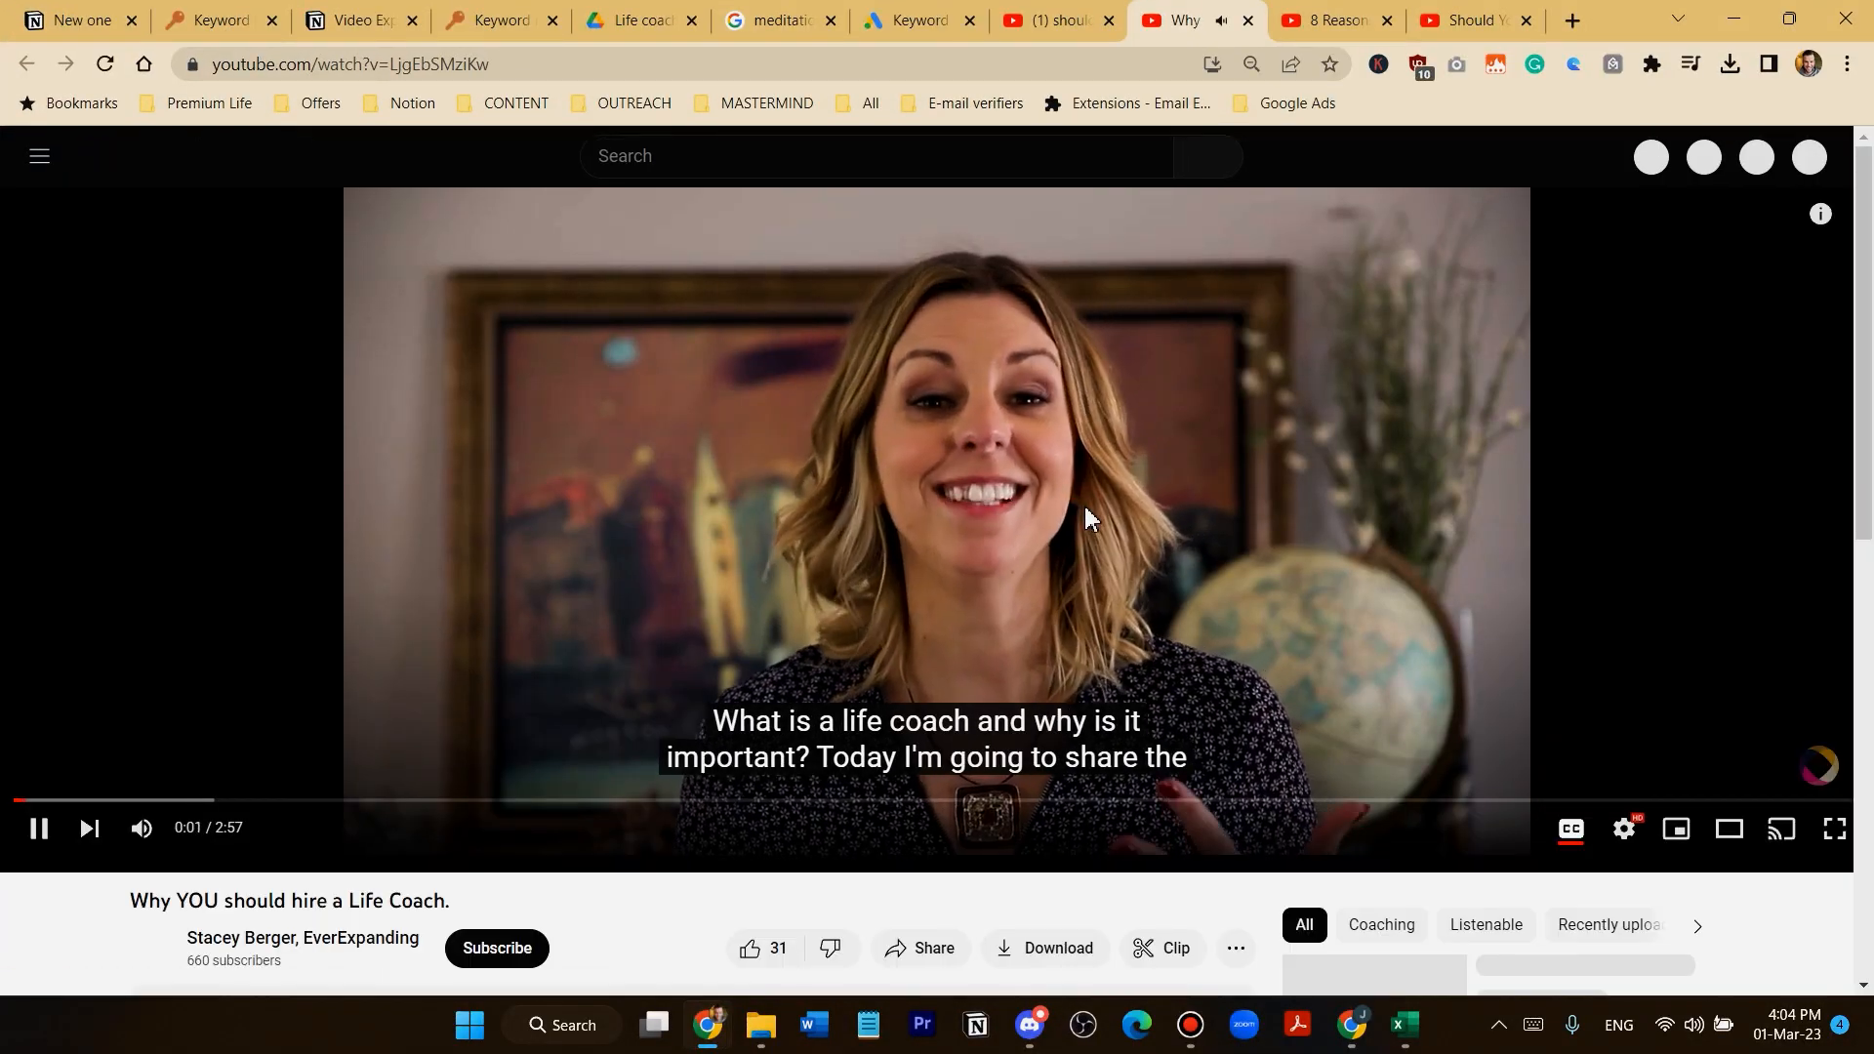
{"action": "left_click", "coordinate": [1187, 490]}
{"action": "scroll", "coordinate": [1372, 673], "scroll_direction": "down", "scroll_amount": 5}
{"action": "scroll", "coordinate": [1425, 644], "scroll_direction": "down", "scroll_amount": 4}
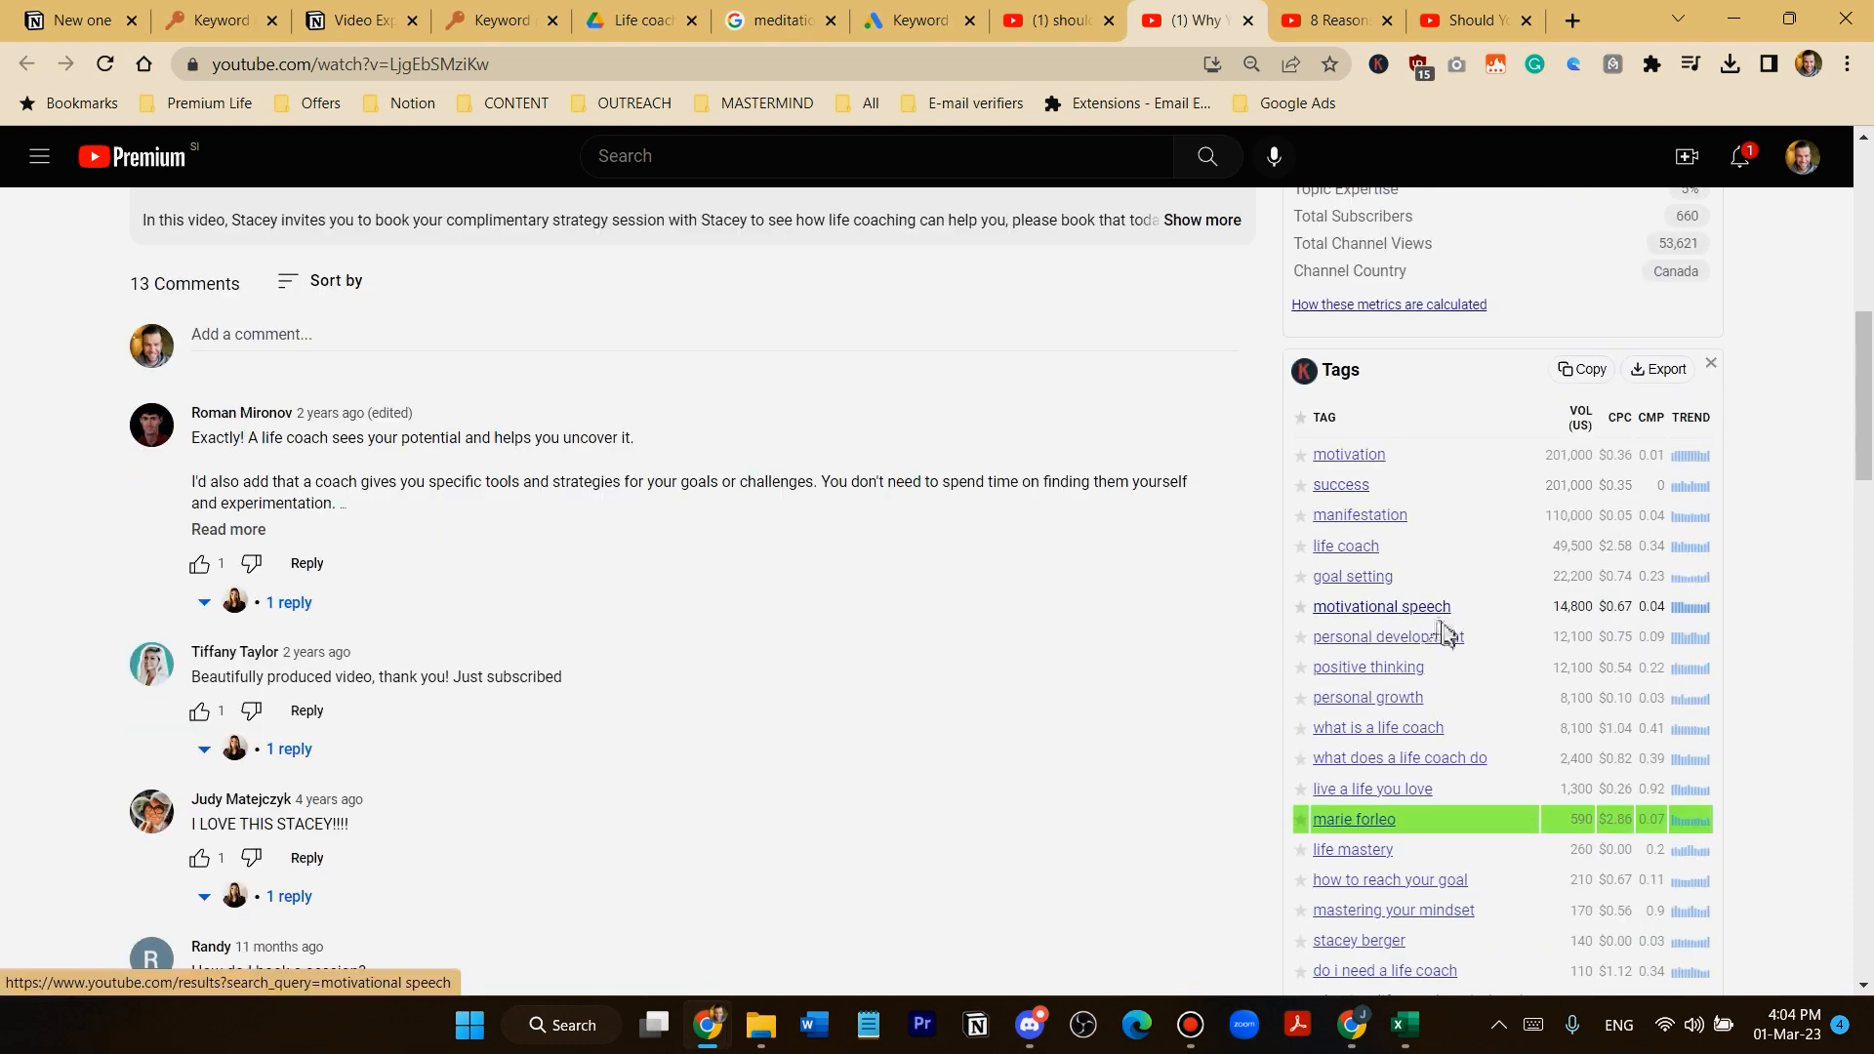
{"action": "scroll", "coordinate": [1445, 630], "scroll_direction": "down", "scroll_amount": 1}
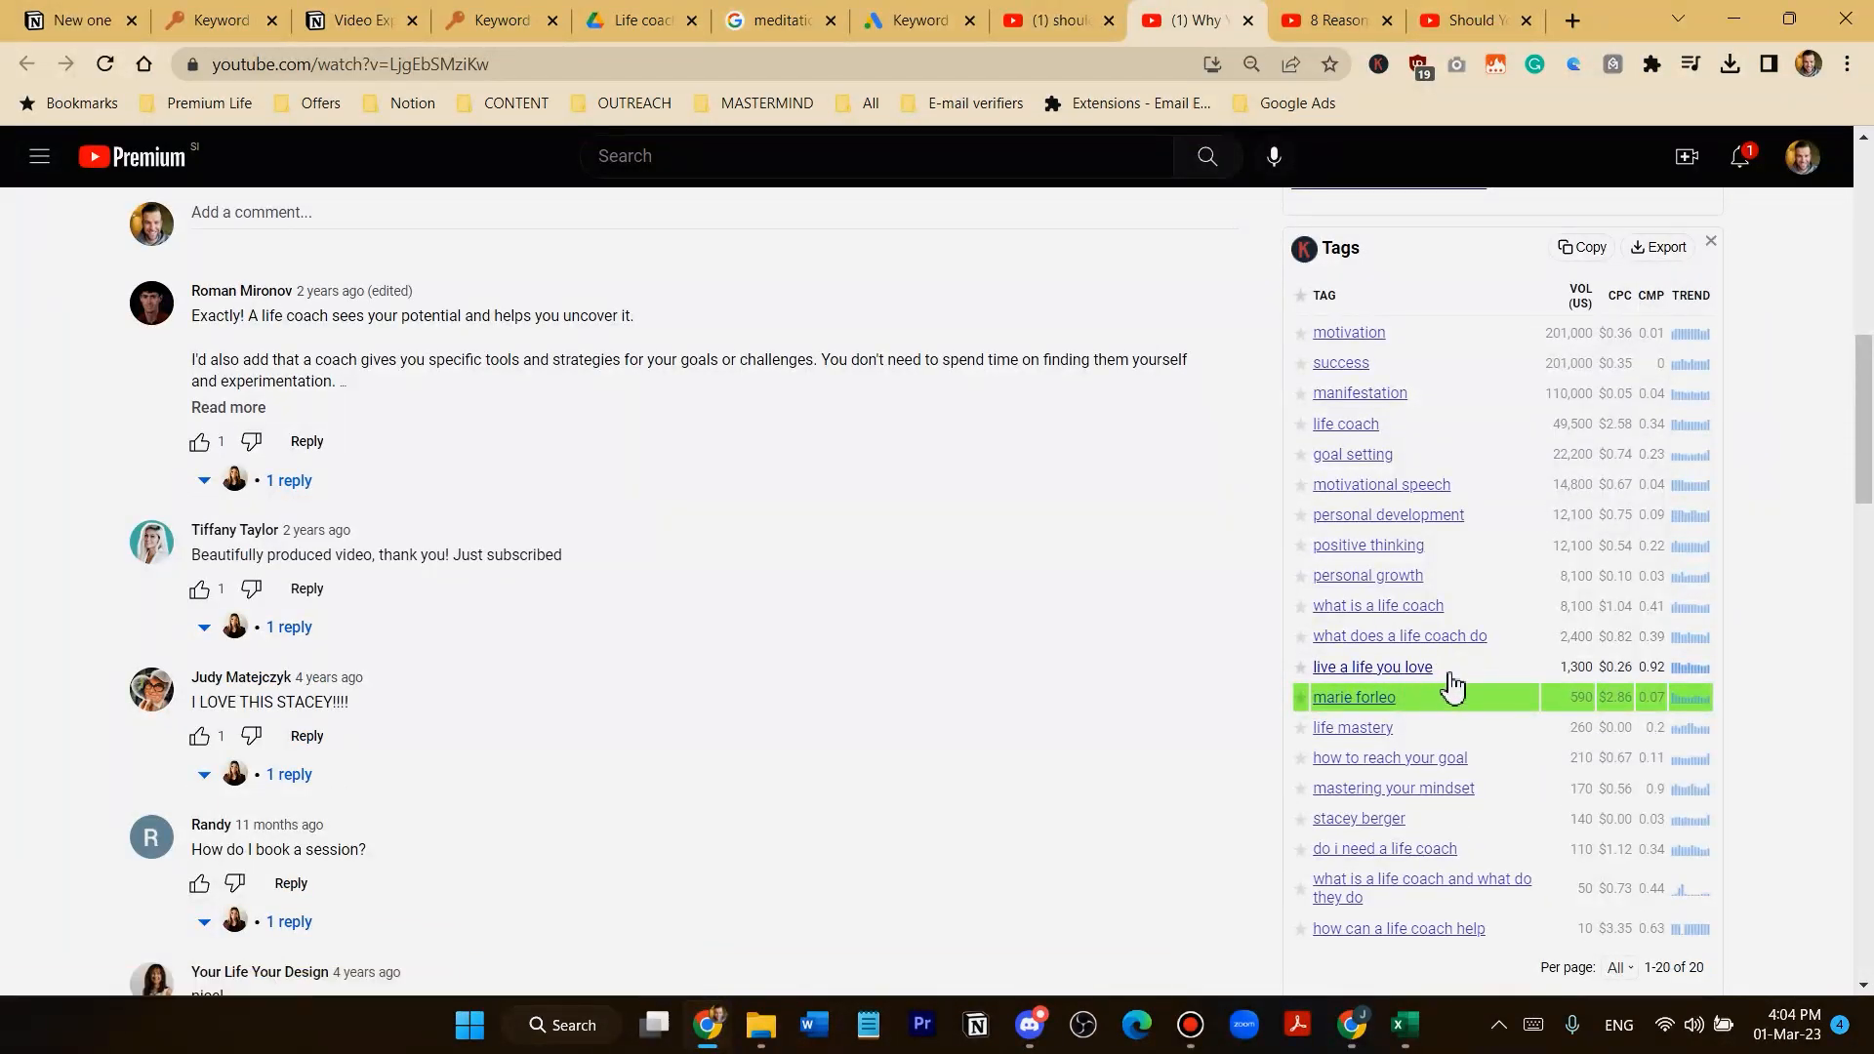
Copy the video tag "what is a life coach" into cell A39 of the spreadsheet
{"action": "left_click_drag", "start_coordinate": [1449, 607], "coordinate": [1323, 607]}
{"action": "key", "text": "ctrl+c"}
{"action": "key", "text": "alt+Tab"}
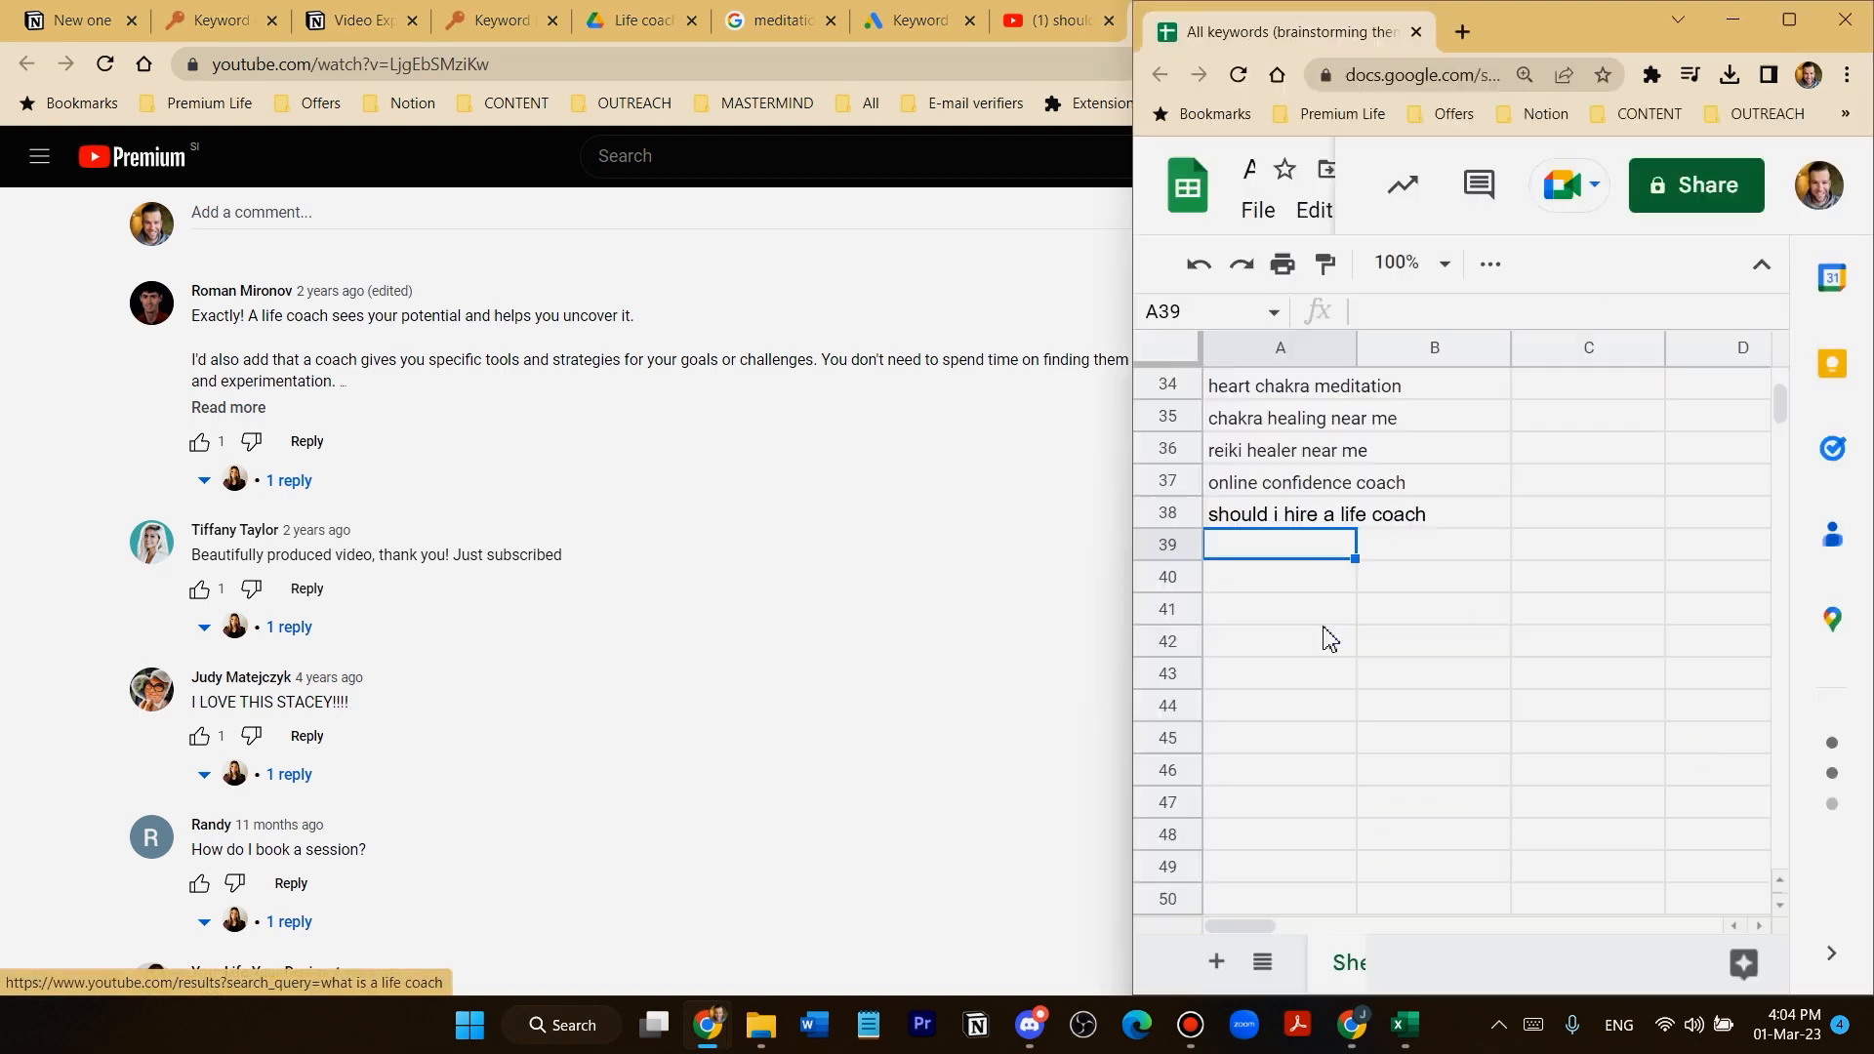
{"action": "key", "text": "ctrl+v"}
{"action": "key", "text": "alt+Tab"}
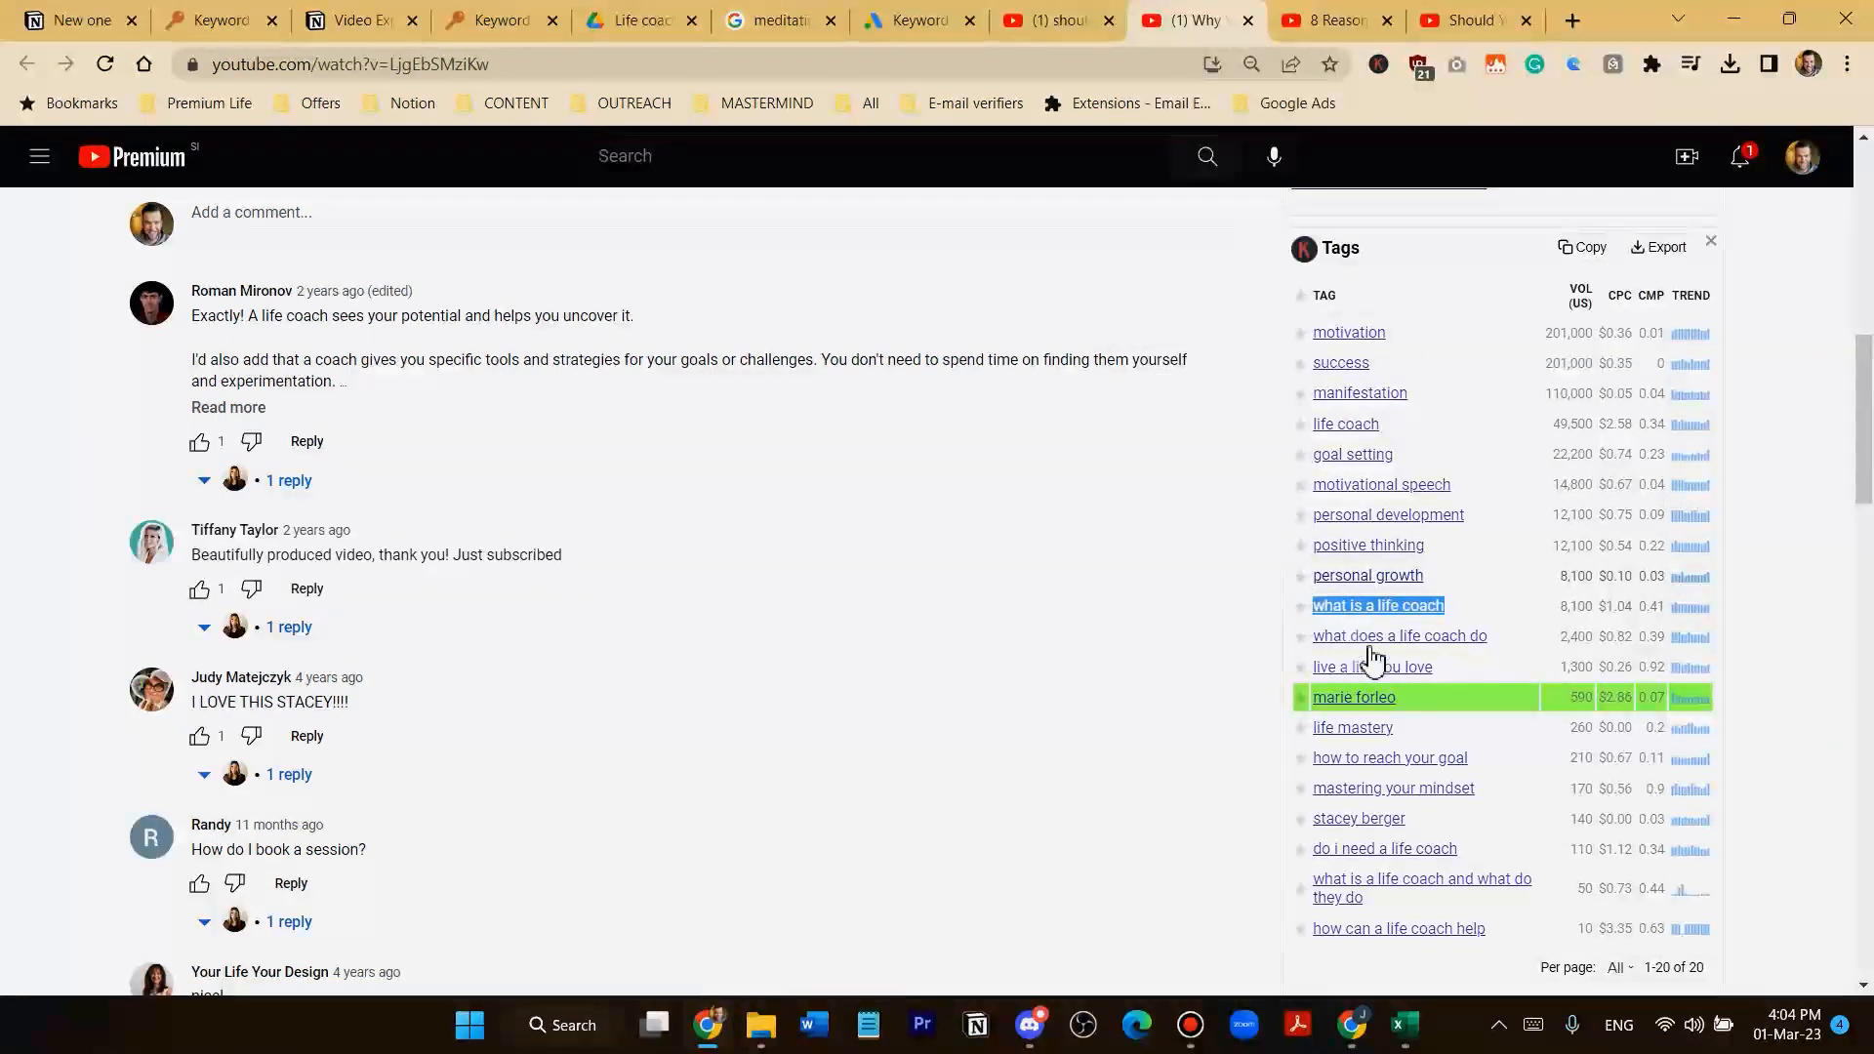
Copy the video tag "mastering your mindset" into cell A40 of the spreadsheet
{"action": "scroll", "coordinate": [1367, 655], "scroll_direction": "down", "scroll_amount": 1}
{"action": "left_click_drag", "start_coordinate": [1510, 672], "coordinate": [1323, 672]}
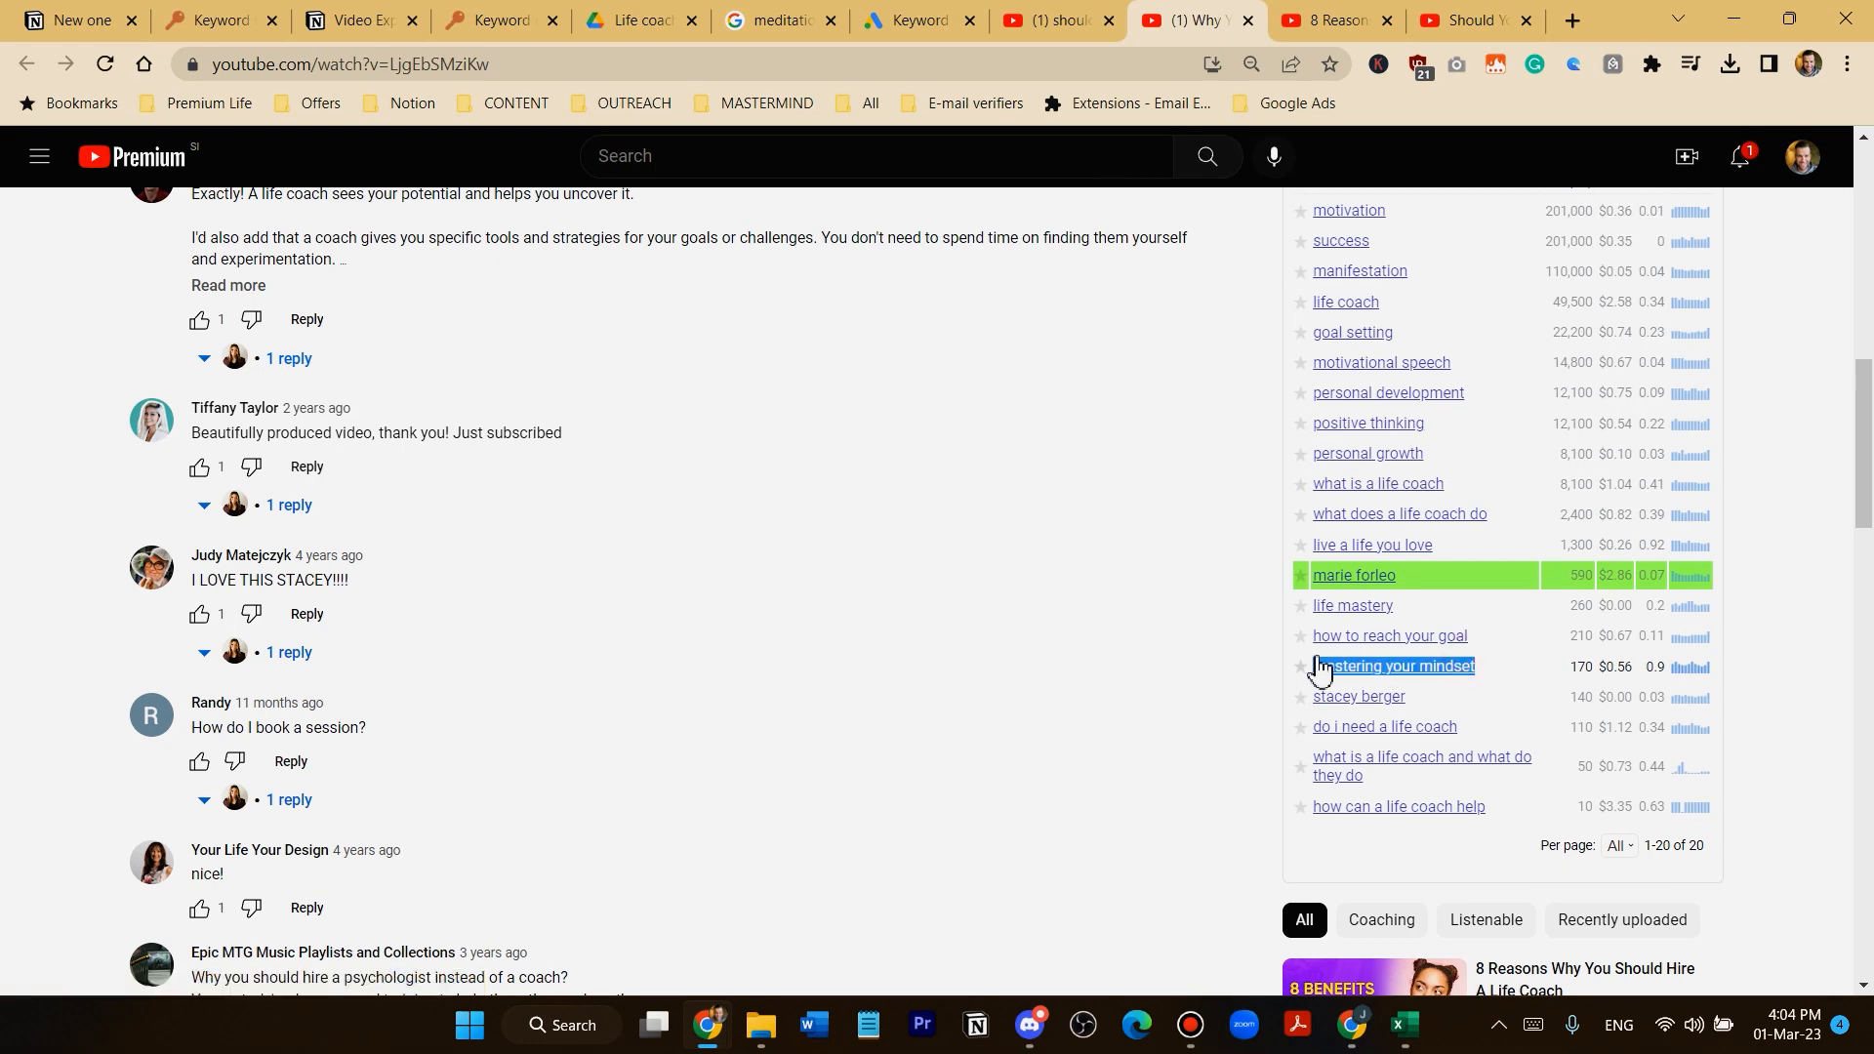
{"action": "key", "text": "alt+Tab"}
{"action": "left_click", "coordinate": [1285, 597]}
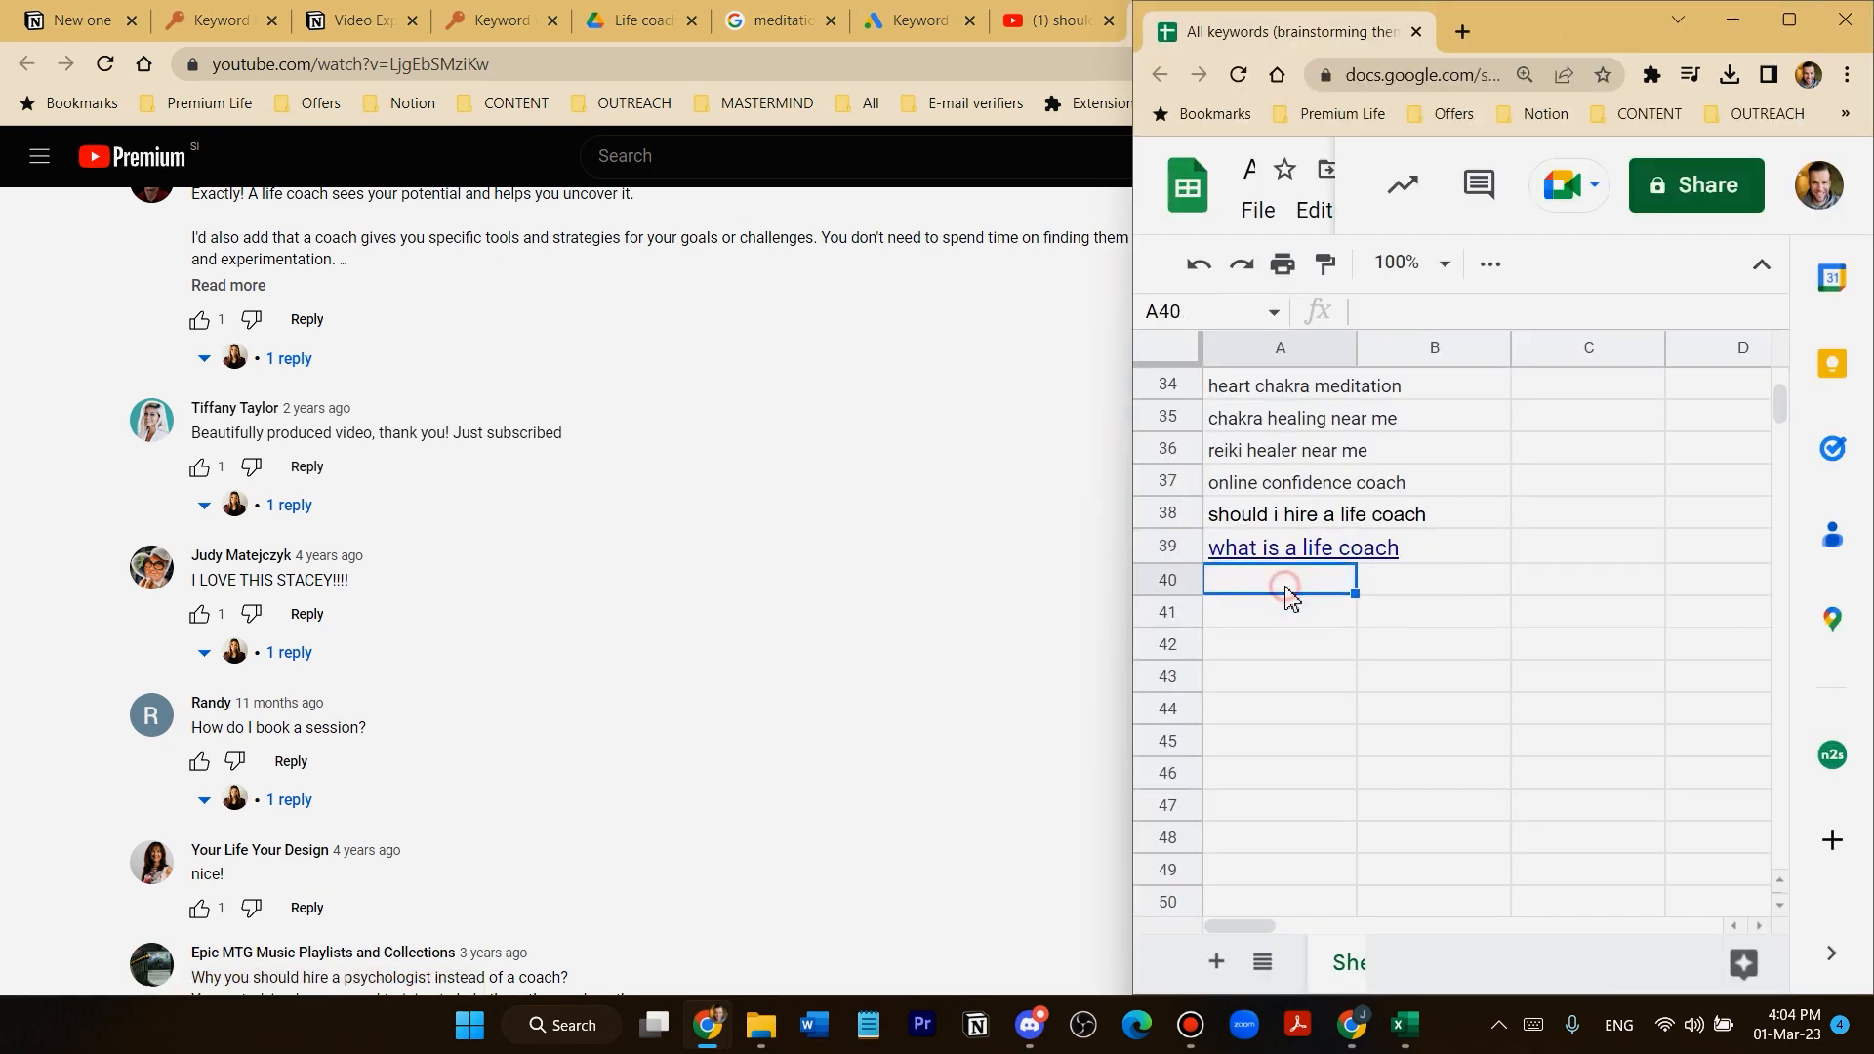
{"action": "key", "text": "alt+Tab"}
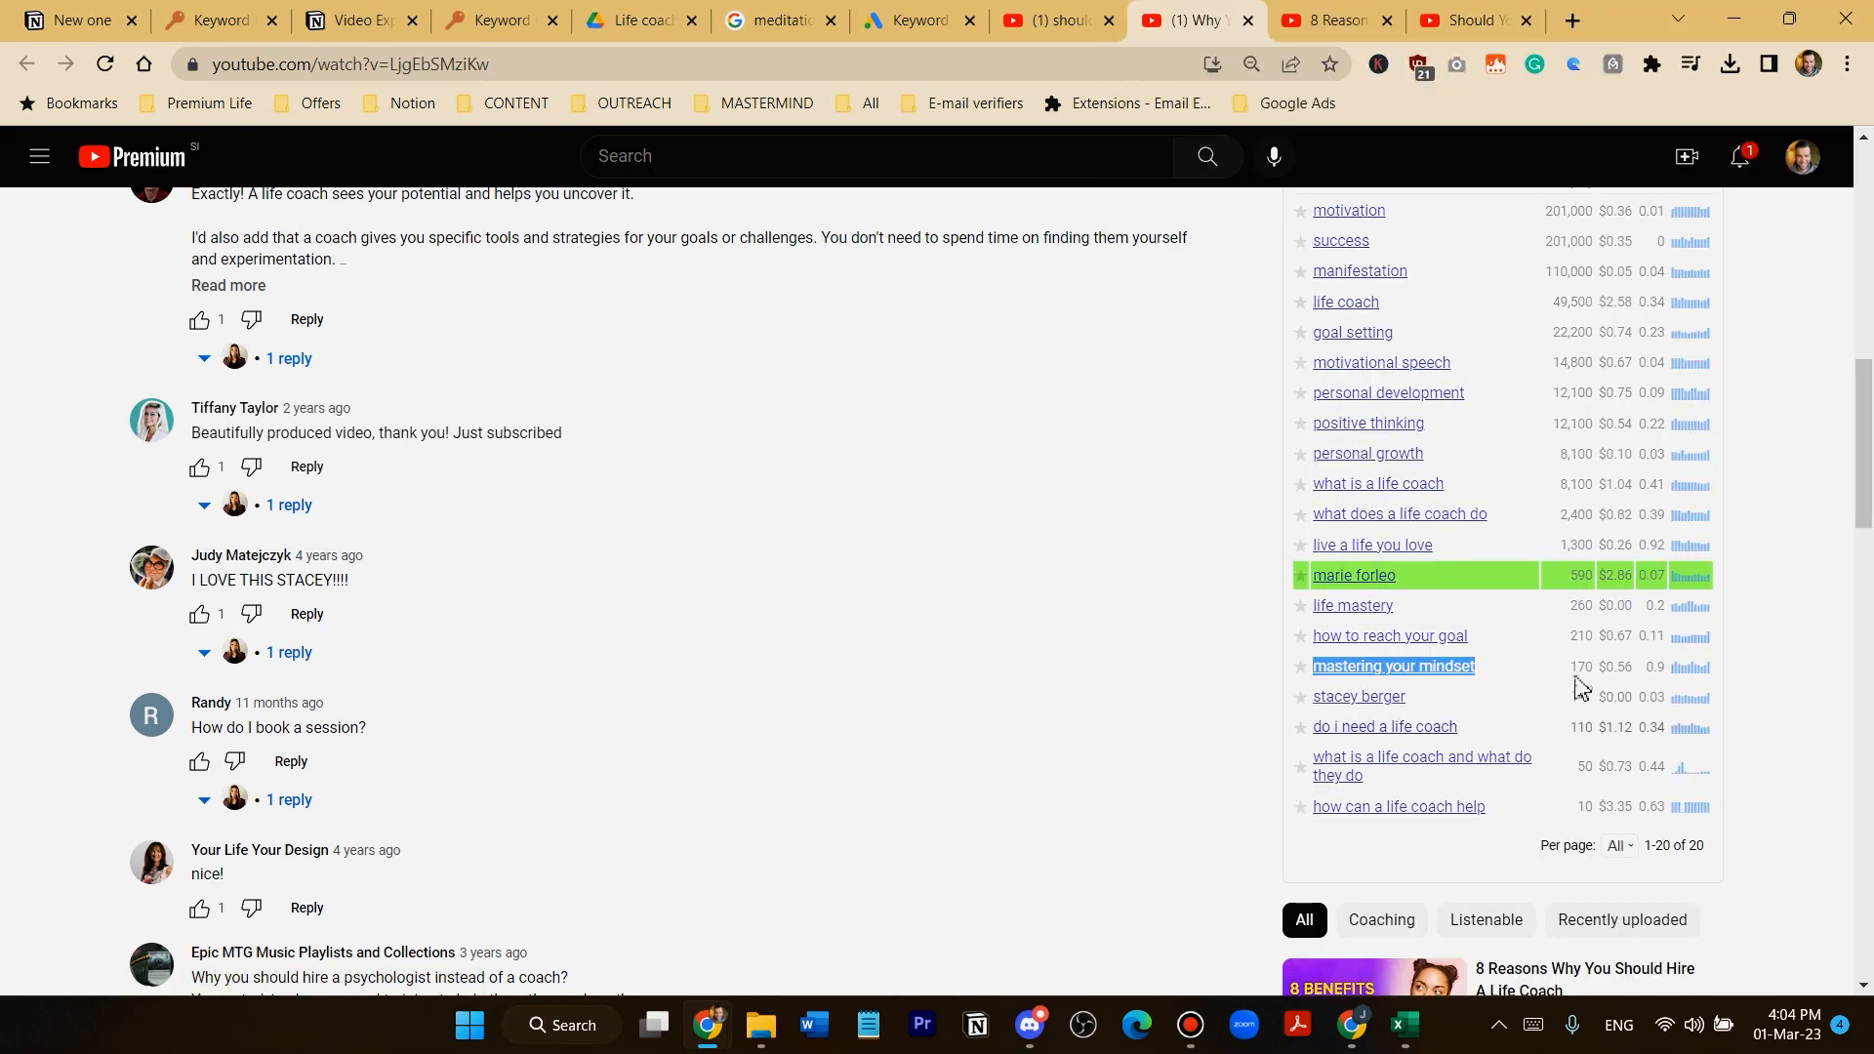
Copy the video tag "what is a life coach and what do they do" into cell A41 of the spreadsheet
{"action": "left_click_drag", "start_coordinate": [1376, 776], "coordinate": [1320, 774]}
{"action": "key", "text": "ctrl+c"}
{"action": "key", "text": "alt+Tab"}
{"action": "left_click", "coordinate": [1276, 628]}
{"action": "key", "text": "ctrl+v"}
{"action": "key", "text": "alt+Tab"}
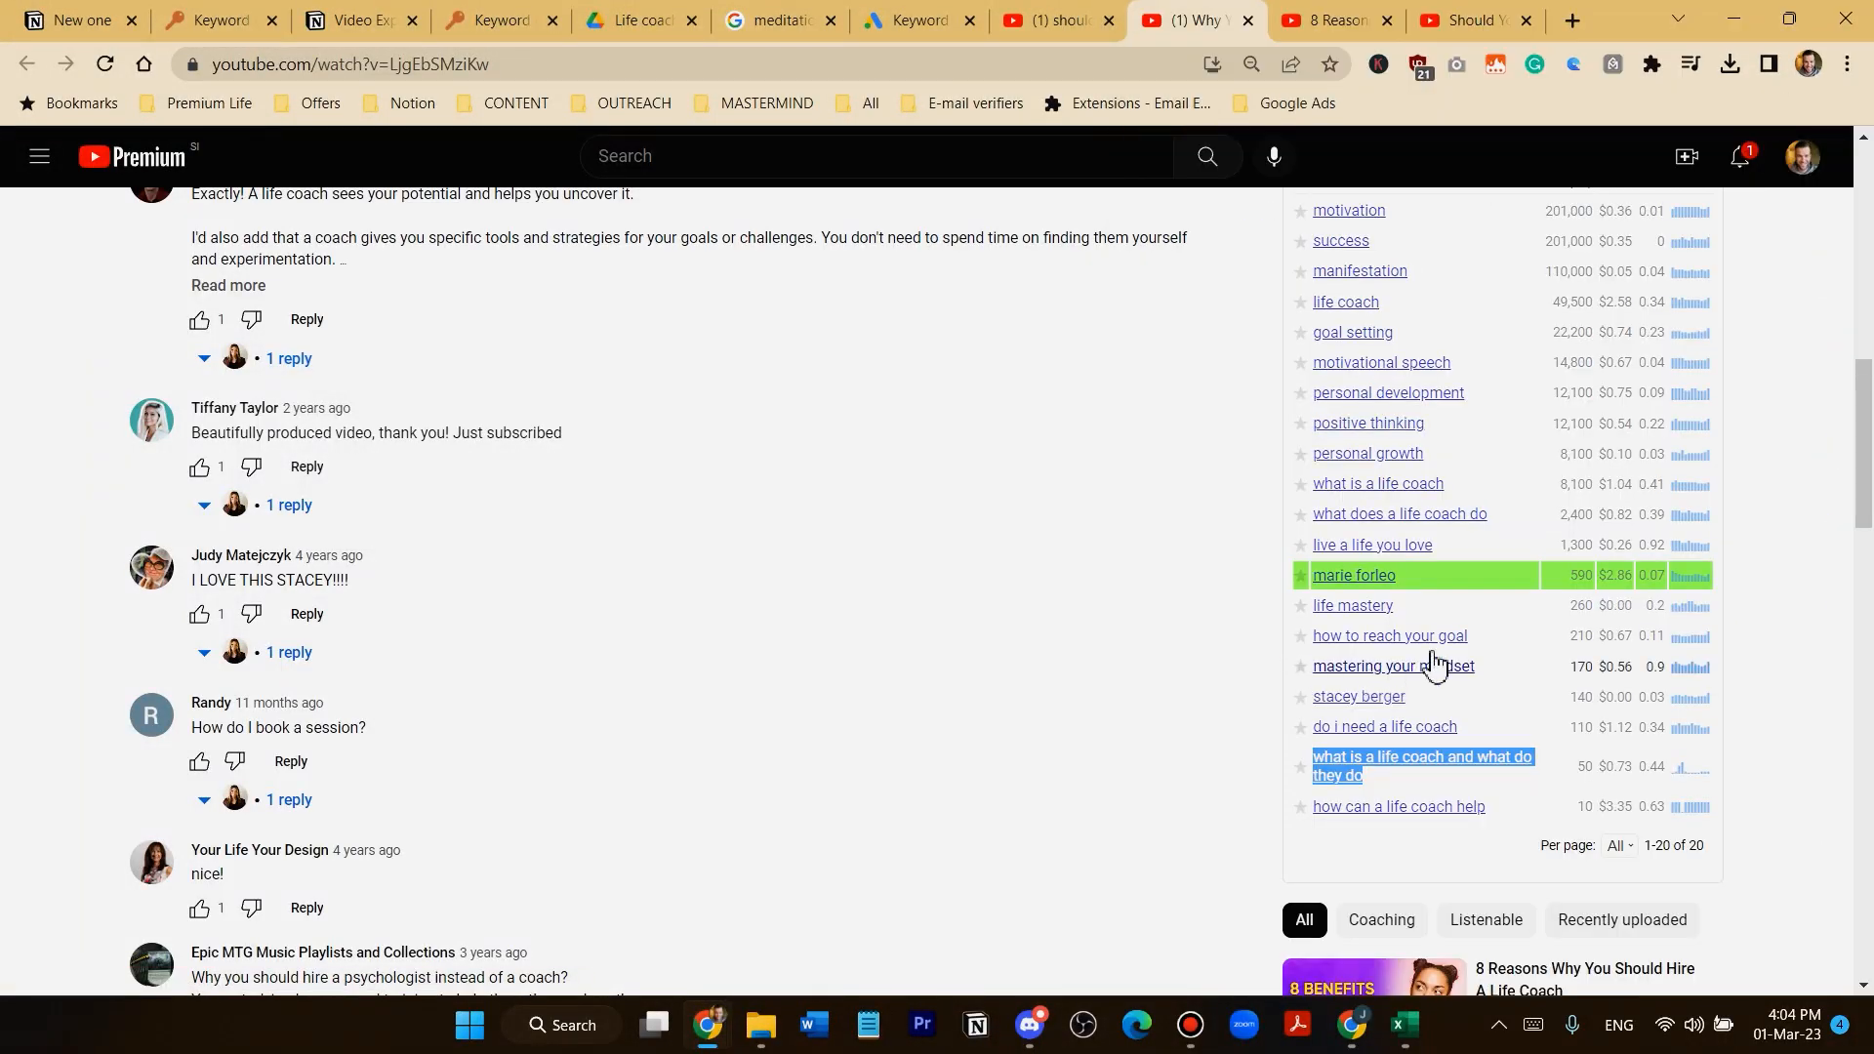
Copy the video tag "life coach" into cell A42 of the spreadsheet and check the tag's competition value
{"action": "scroll", "coordinate": [1457, 672], "scroll_direction": "up", "scroll_amount": 1}
{"action": "left_click_drag", "start_coordinate": [1381, 423], "coordinate": [1317, 435]}
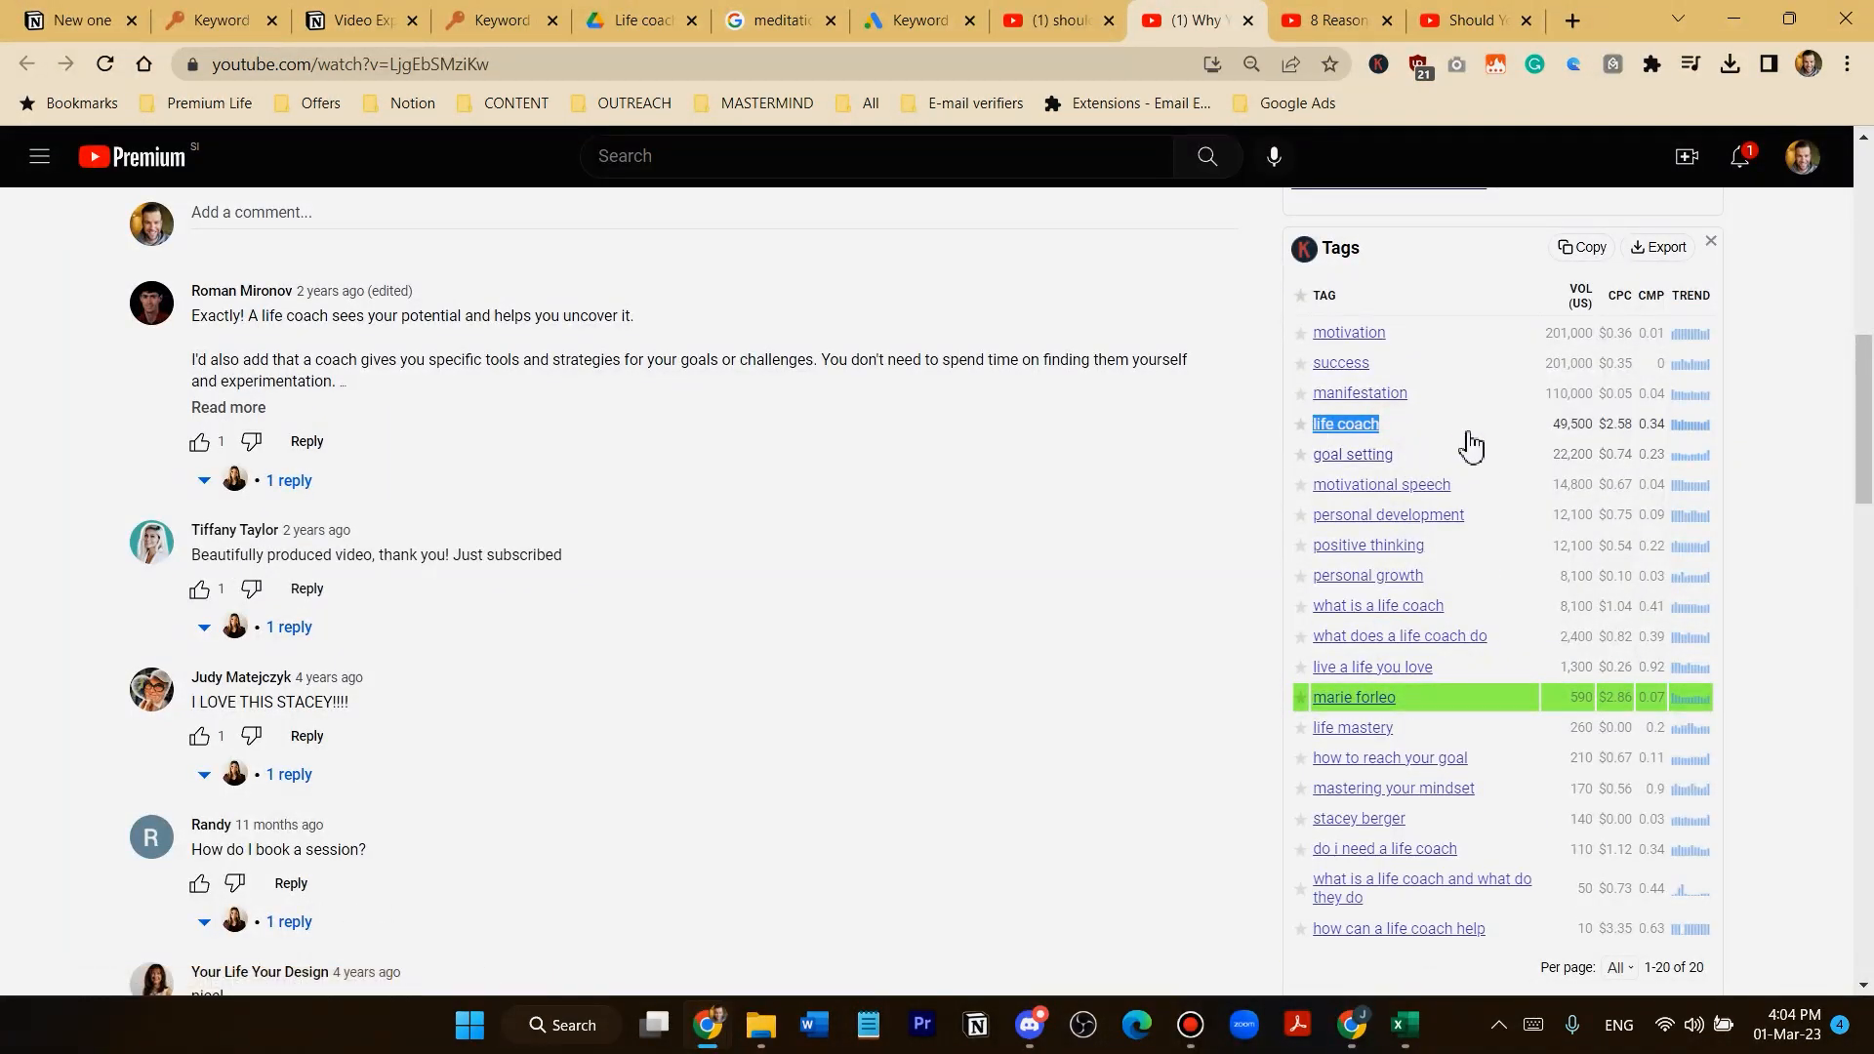
{"action": "key", "text": "alt+Tab"}
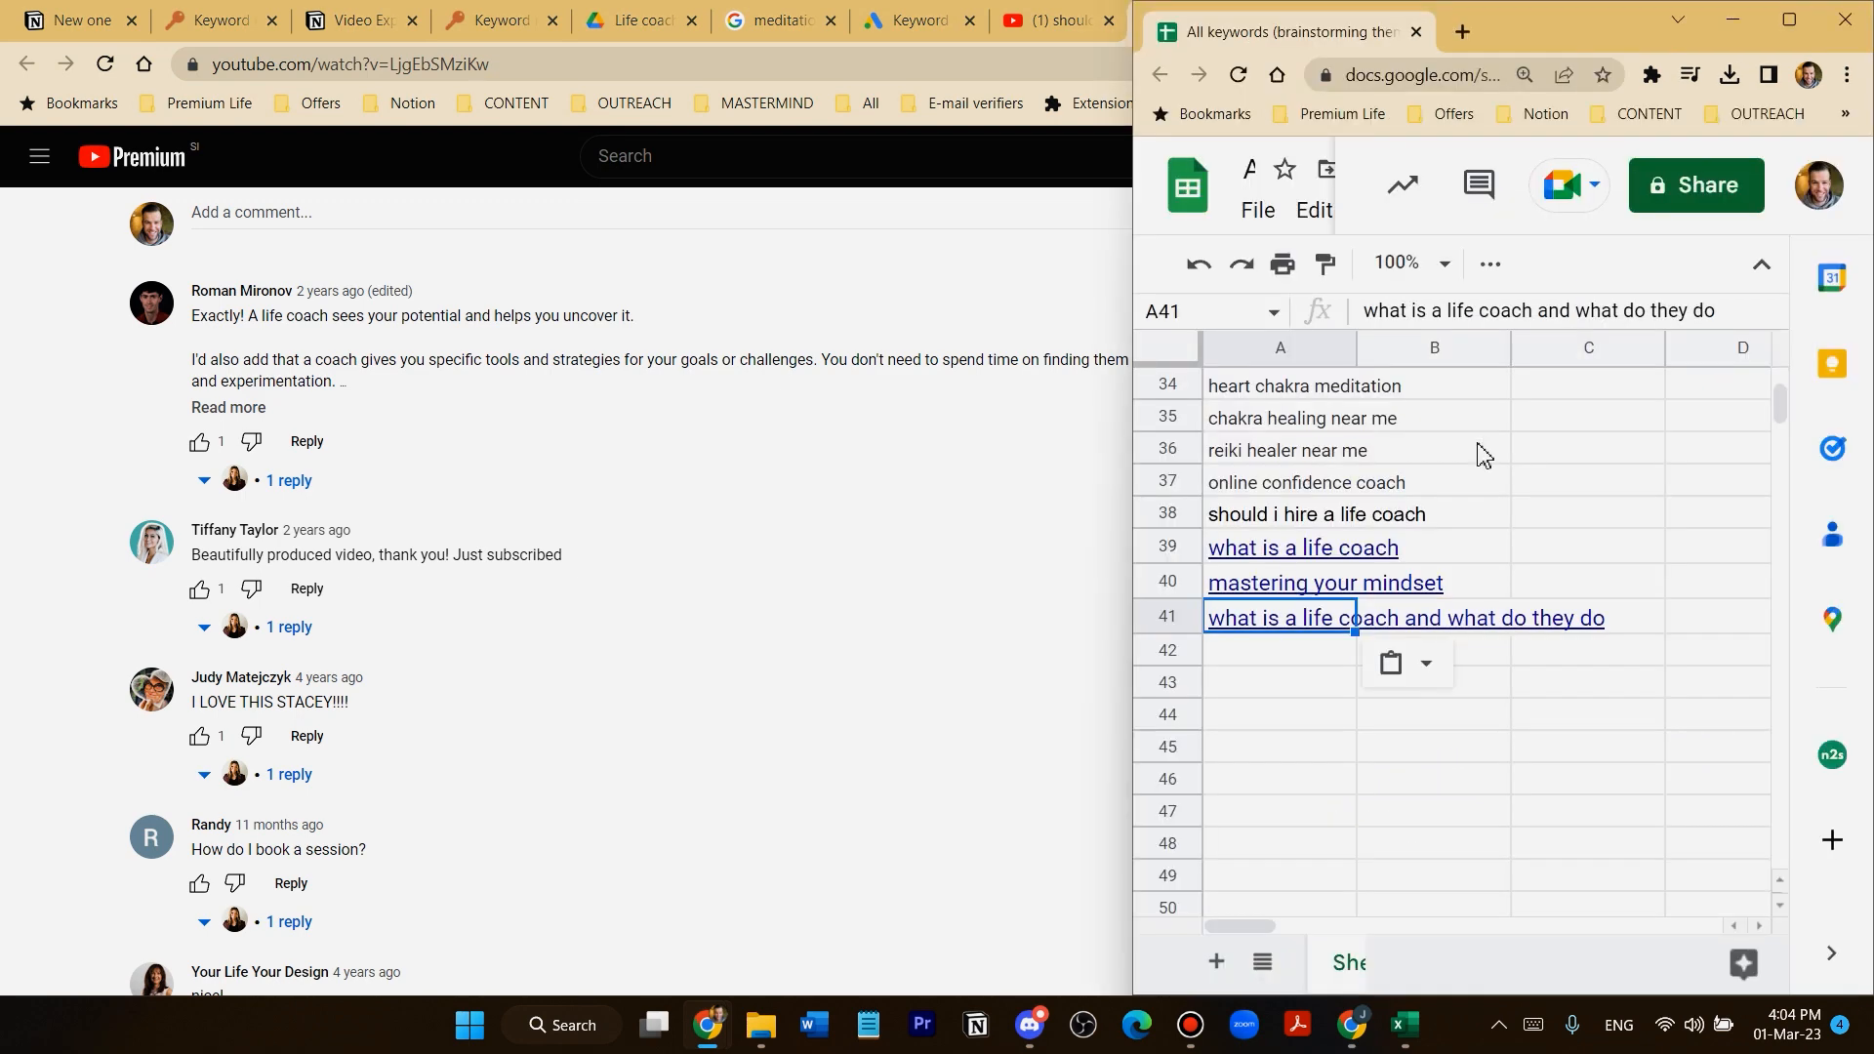
{"action": "left_click", "coordinate": [1279, 657]}
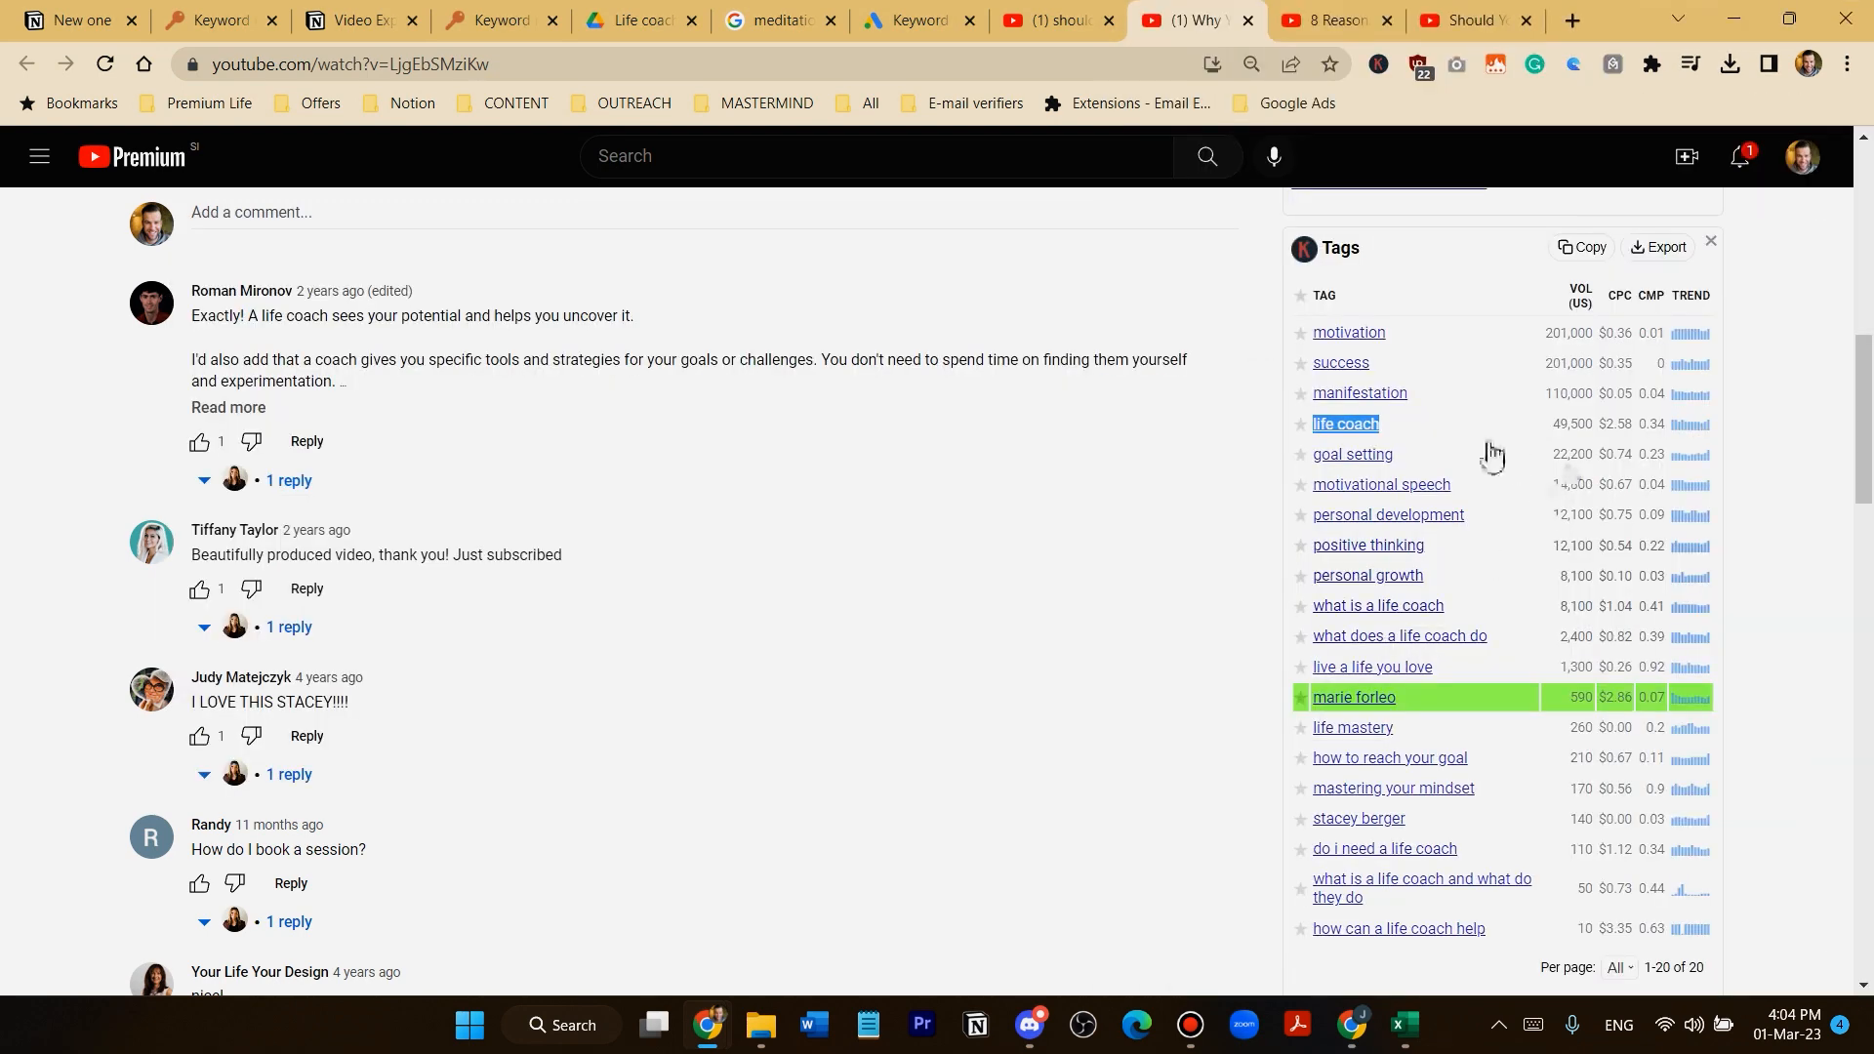
{"action": "left_click_drag", "start_coordinate": [1640, 424], "coordinate": [1665, 424]}
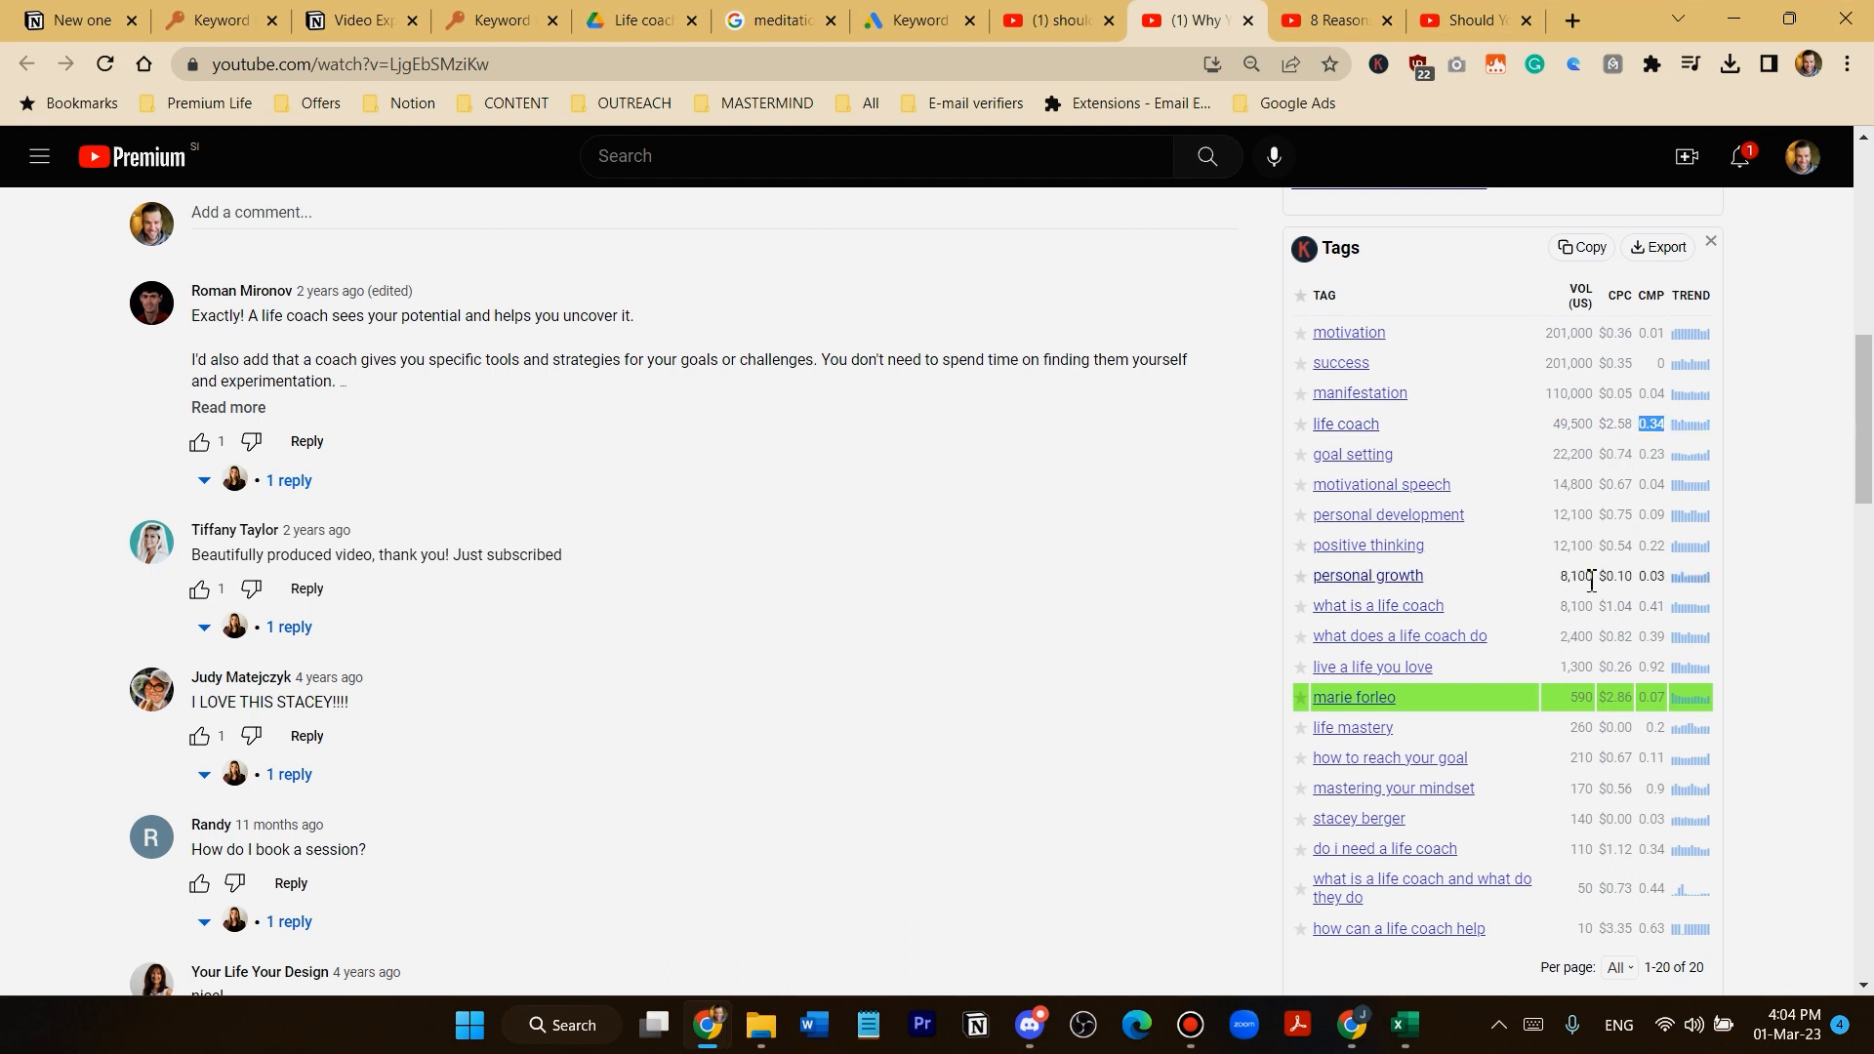
Copy the video tag "personal growth" into cell A43 of the spreadsheet
{"action": "left_click_drag", "start_coordinate": [1608, 577], "coordinate": [1325, 586]}
{"action": "key", "text": "ctrl+c"}
{"action": "key", "text": "alt+Tab"}
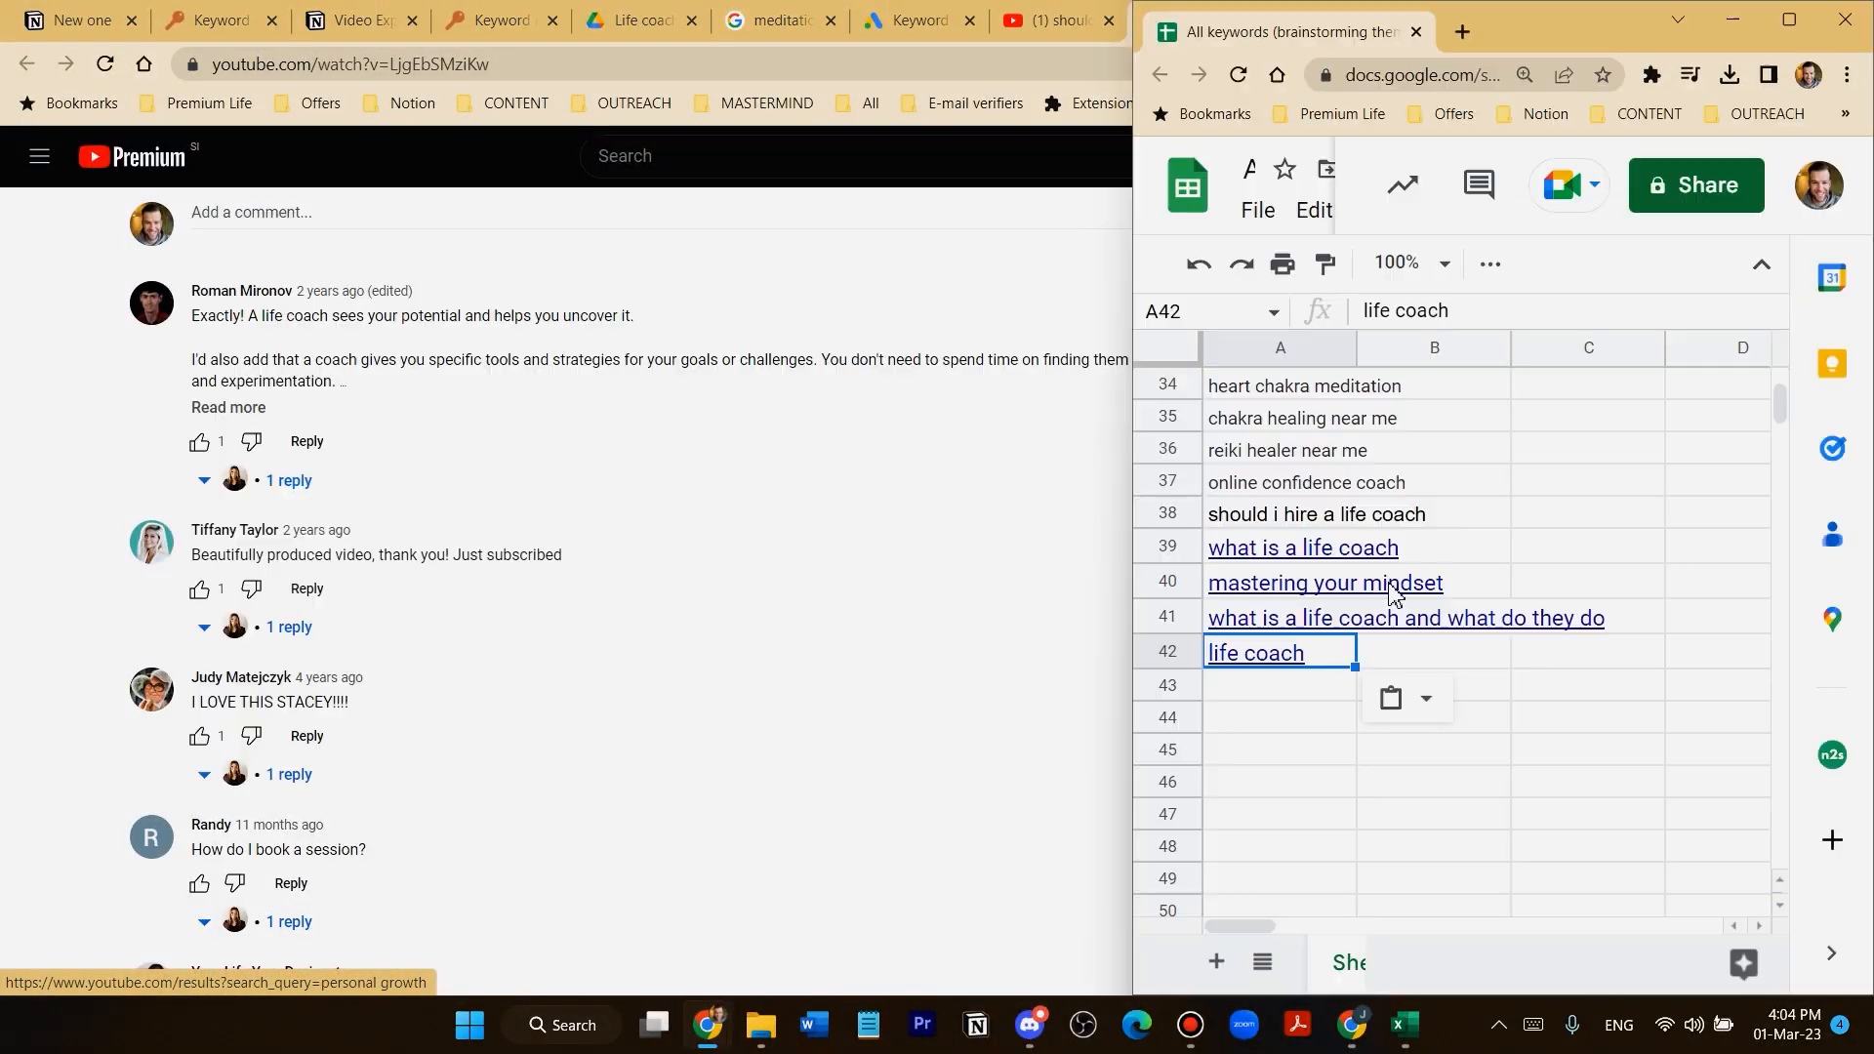
{"action": "left_click", "coordinate": [1291, 681]}
{"action": "key", "text": "ctrl+v"}
{"action": "key", "text": "alt+Tab"}
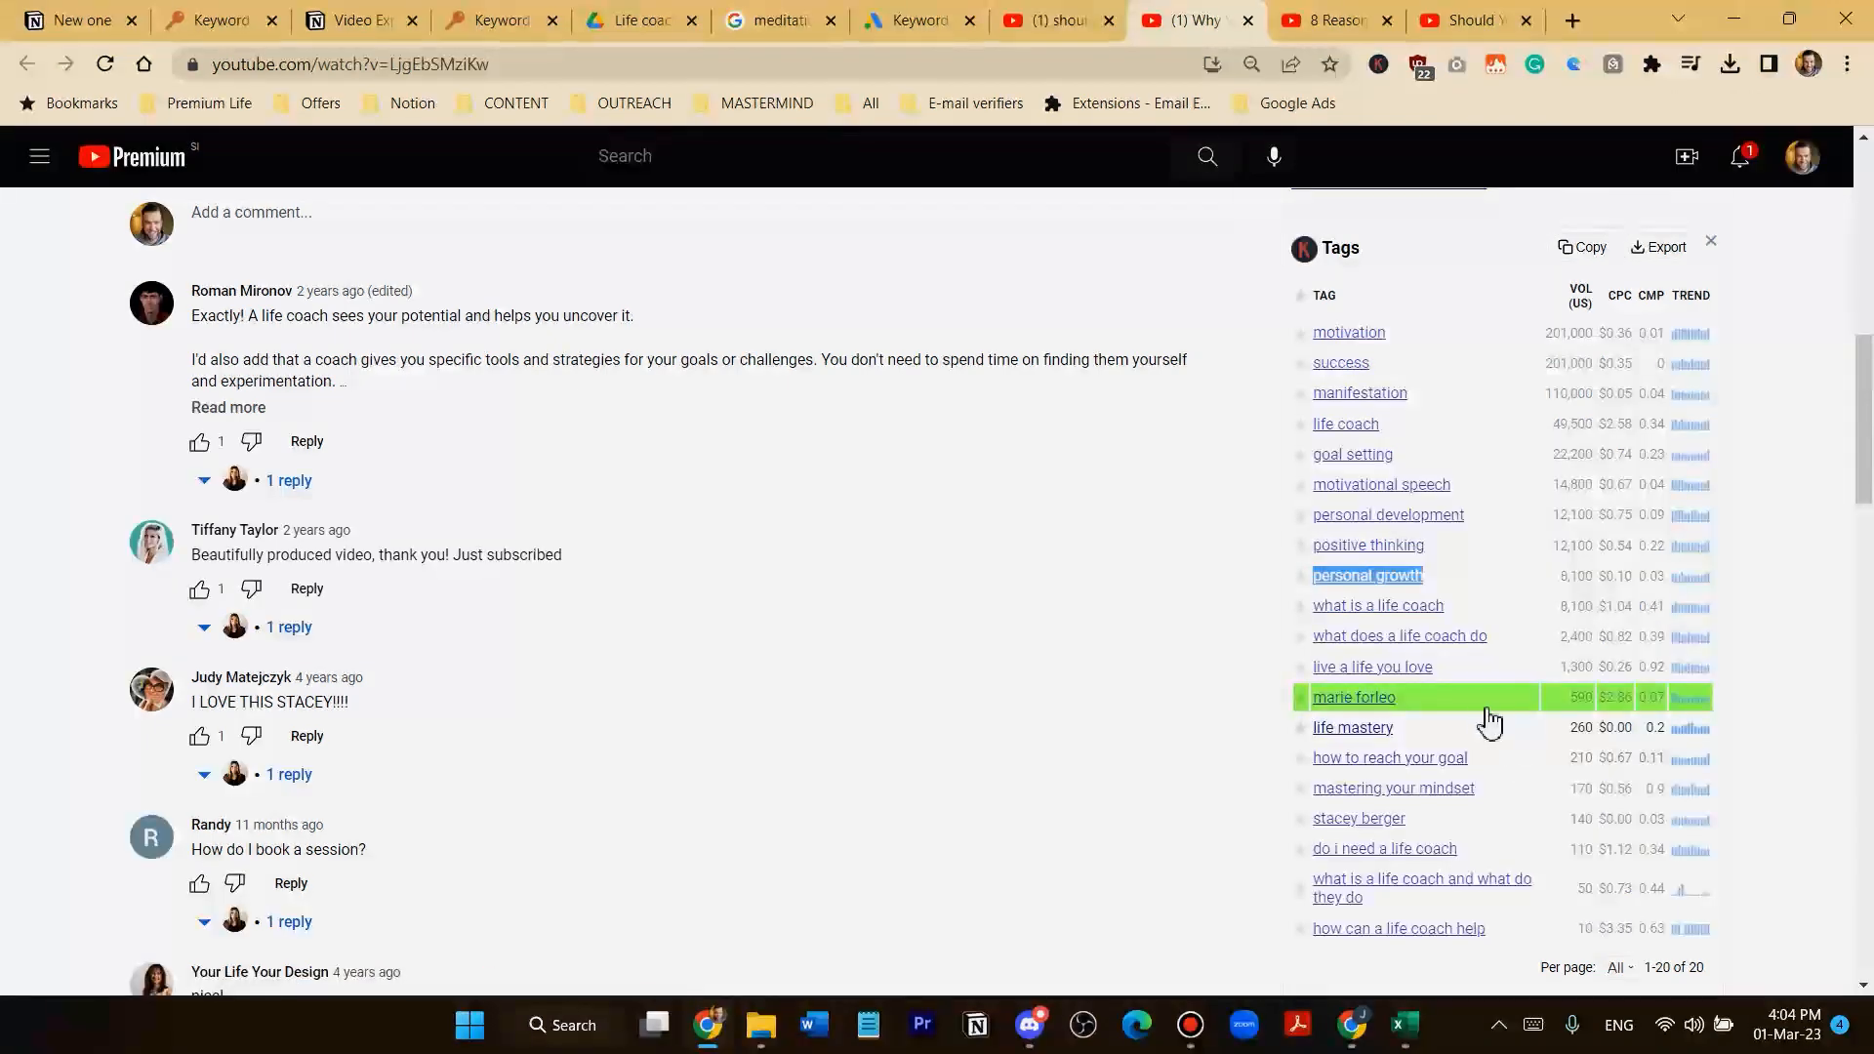
Copy the video tag "personal development" into cell A44 of the spreadsheet
{"action": "scroll", "coordinate": [1519, 615], "scroll_direction": "up", "scroll_amount": 1}
{"action": "left_click_drag", "start_coordinate": [1479, 639], "coordinate": [1330, 645]}
{"action": "key", "text": "alt+Tab"}
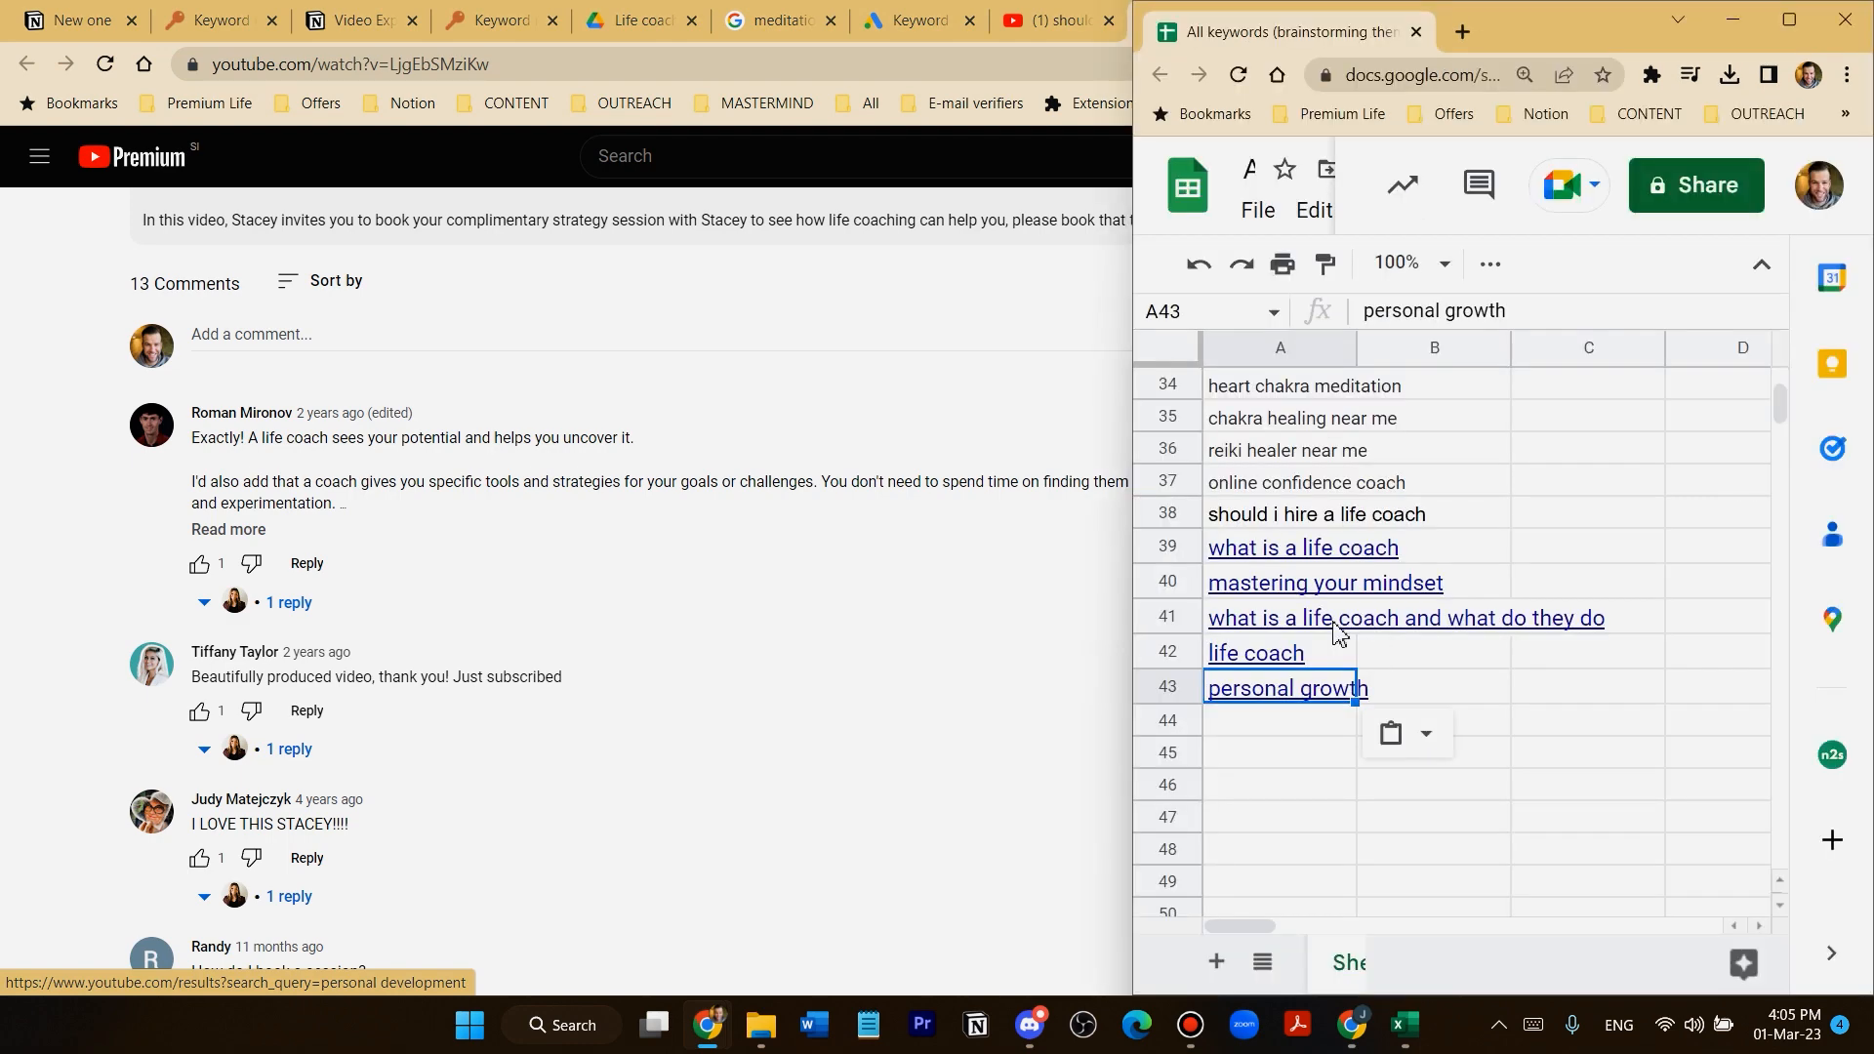
{"action": "left_click", "coordinate": [1280, 699]}
{"action": "left_click", "coordinate": [1221, 725]}
{"action": "key", "text": "ctrl+v"}
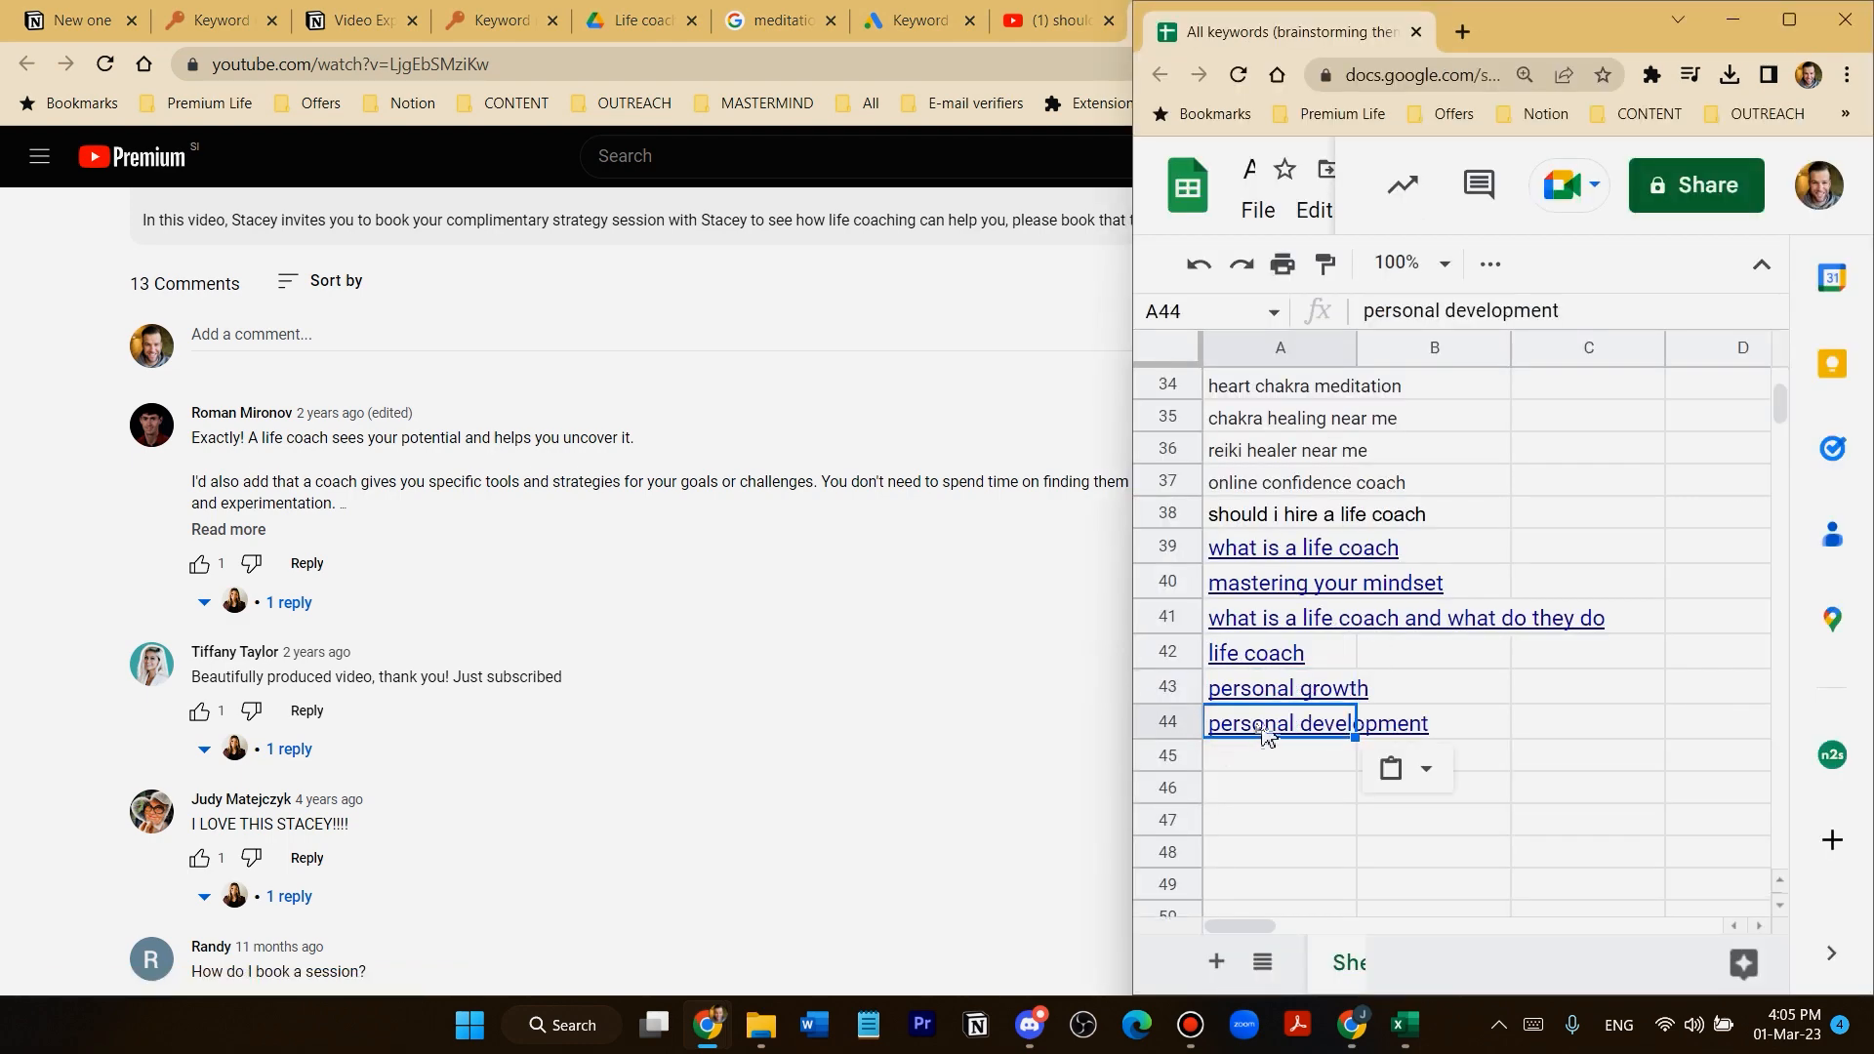
Copy the video tag "motivational speech" into cell A45 of the spreadsheet
{"action": "key", "text": "alt+Tab"}
{"action": "left_click_drag", "start_coordinate": [1482, 619], "coordinate": [1325, 607]}
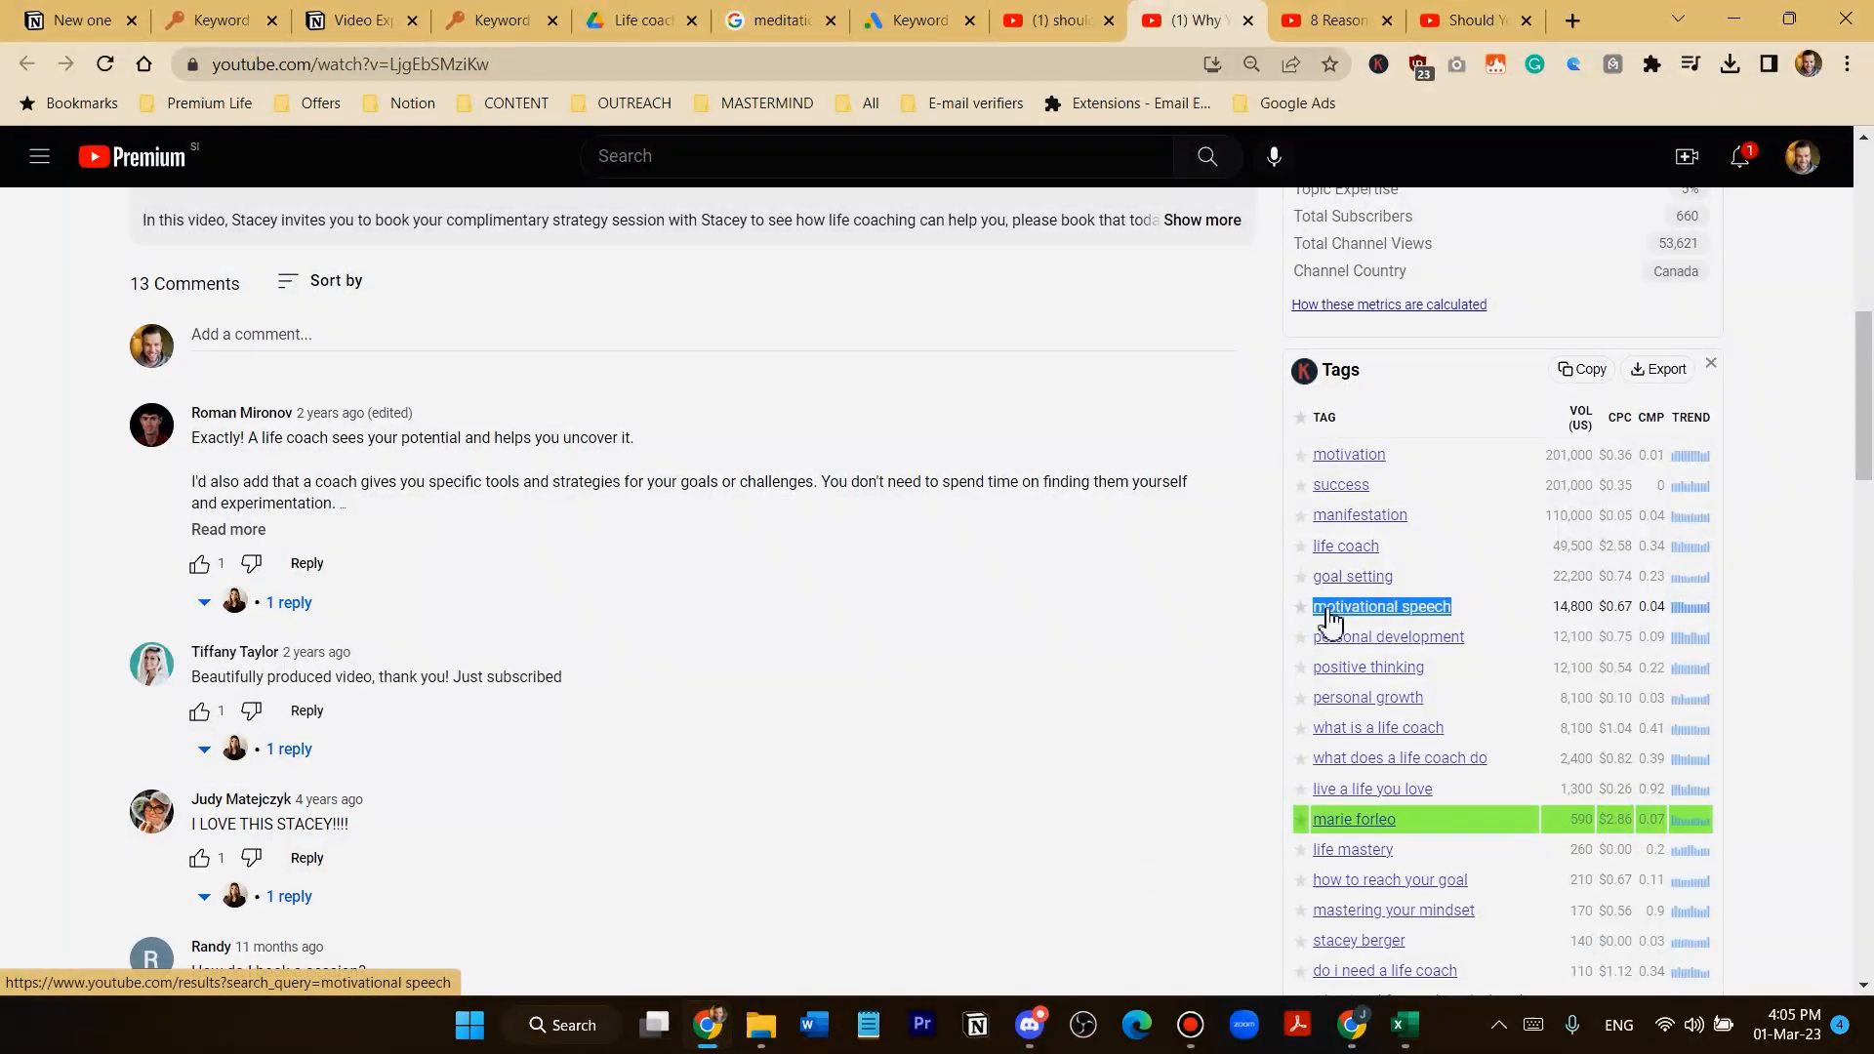
{"action": "key", "text": "alt+Tab"}
{"action": "left_click", "coordinate": [1263, 761]}
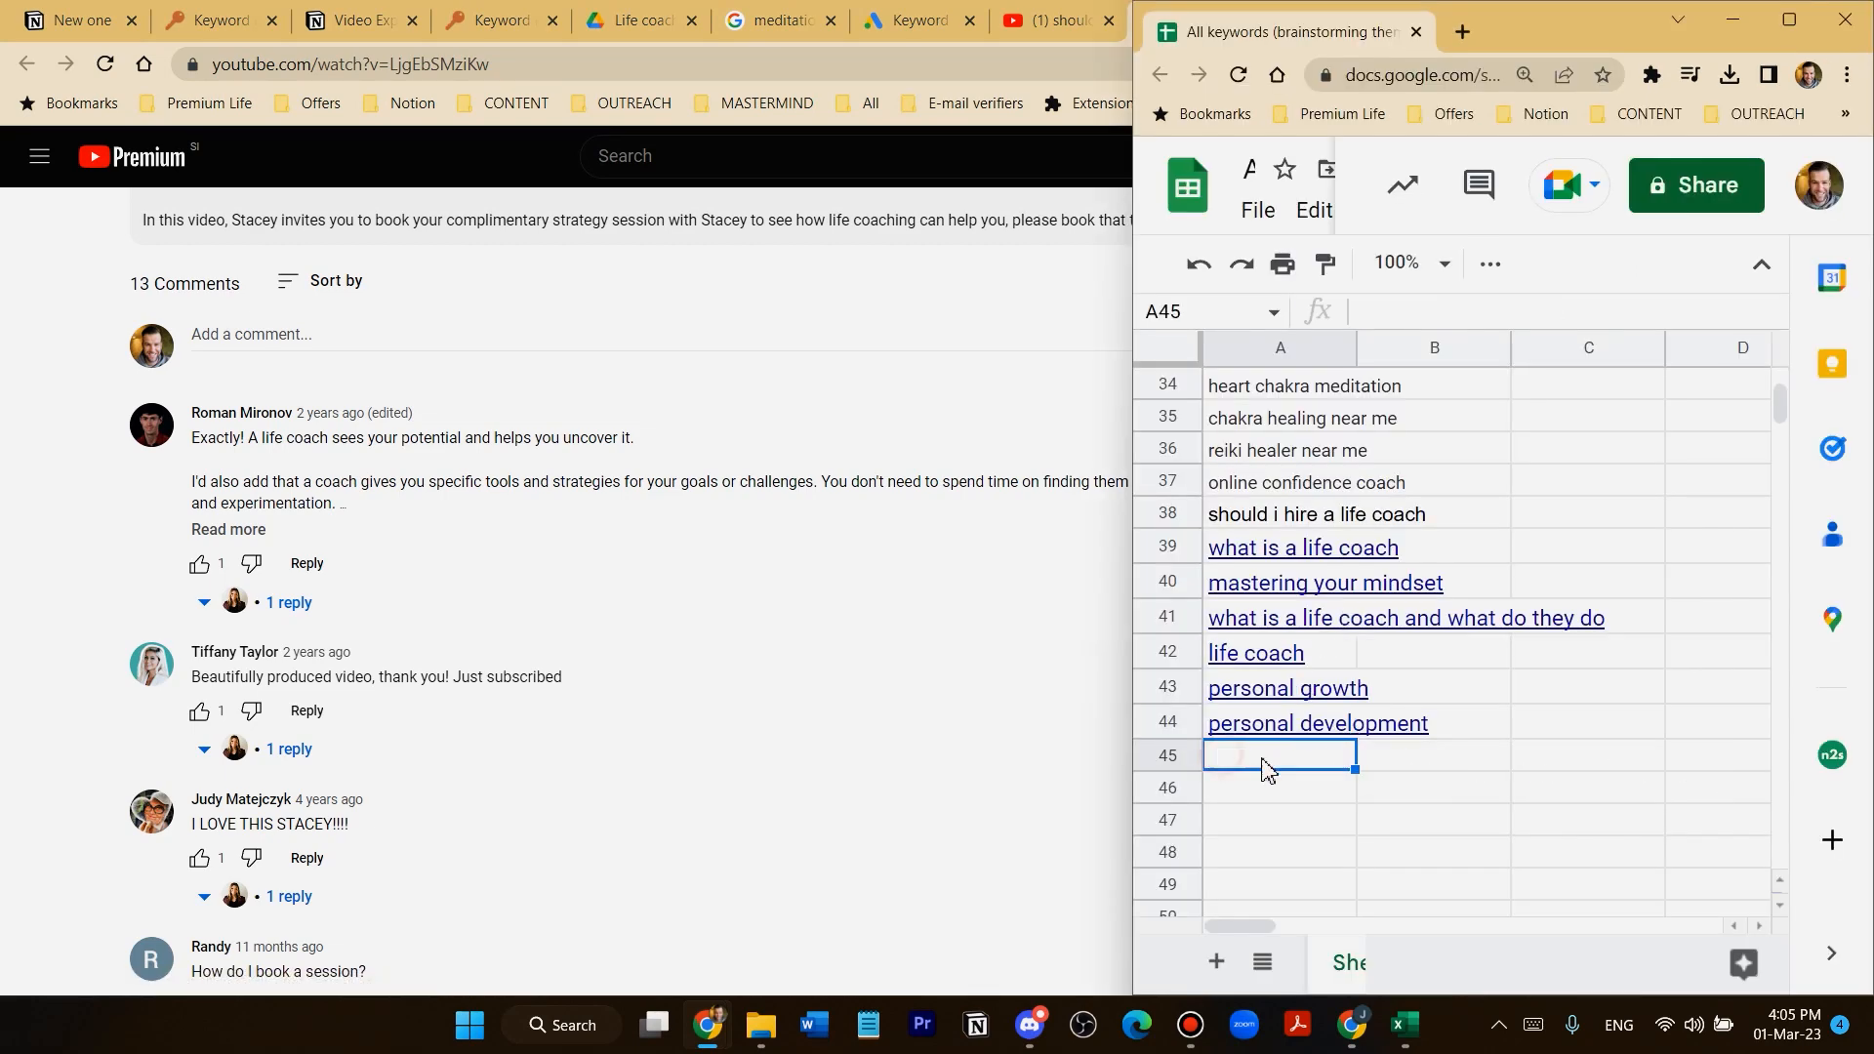
{"action": "key", "text": "alt+Tab"}
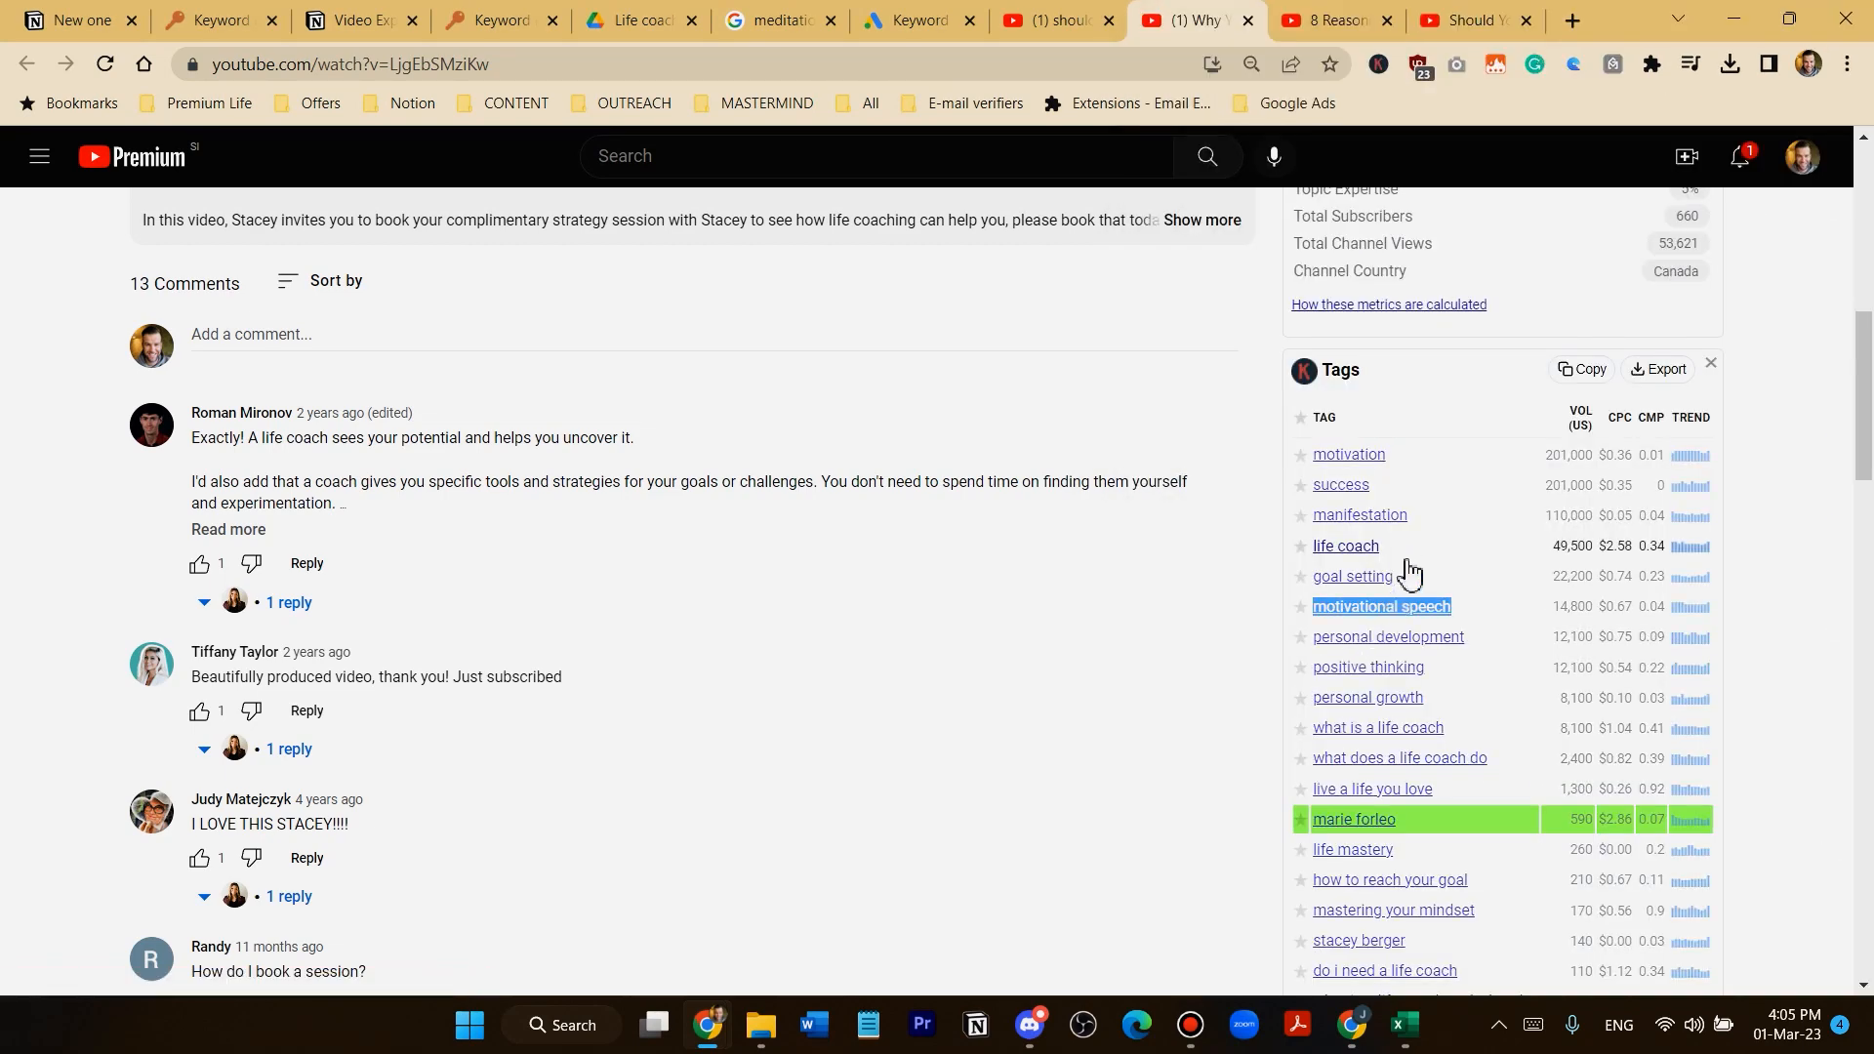
{"action": "scroll", "coordinate": [1448, 669], "scroll_direction": "down", "scroll_amount": 1}
{"action": "left_click_drag", "start_coordinate": [1484, 791], "coordinate": [1412, 787]}
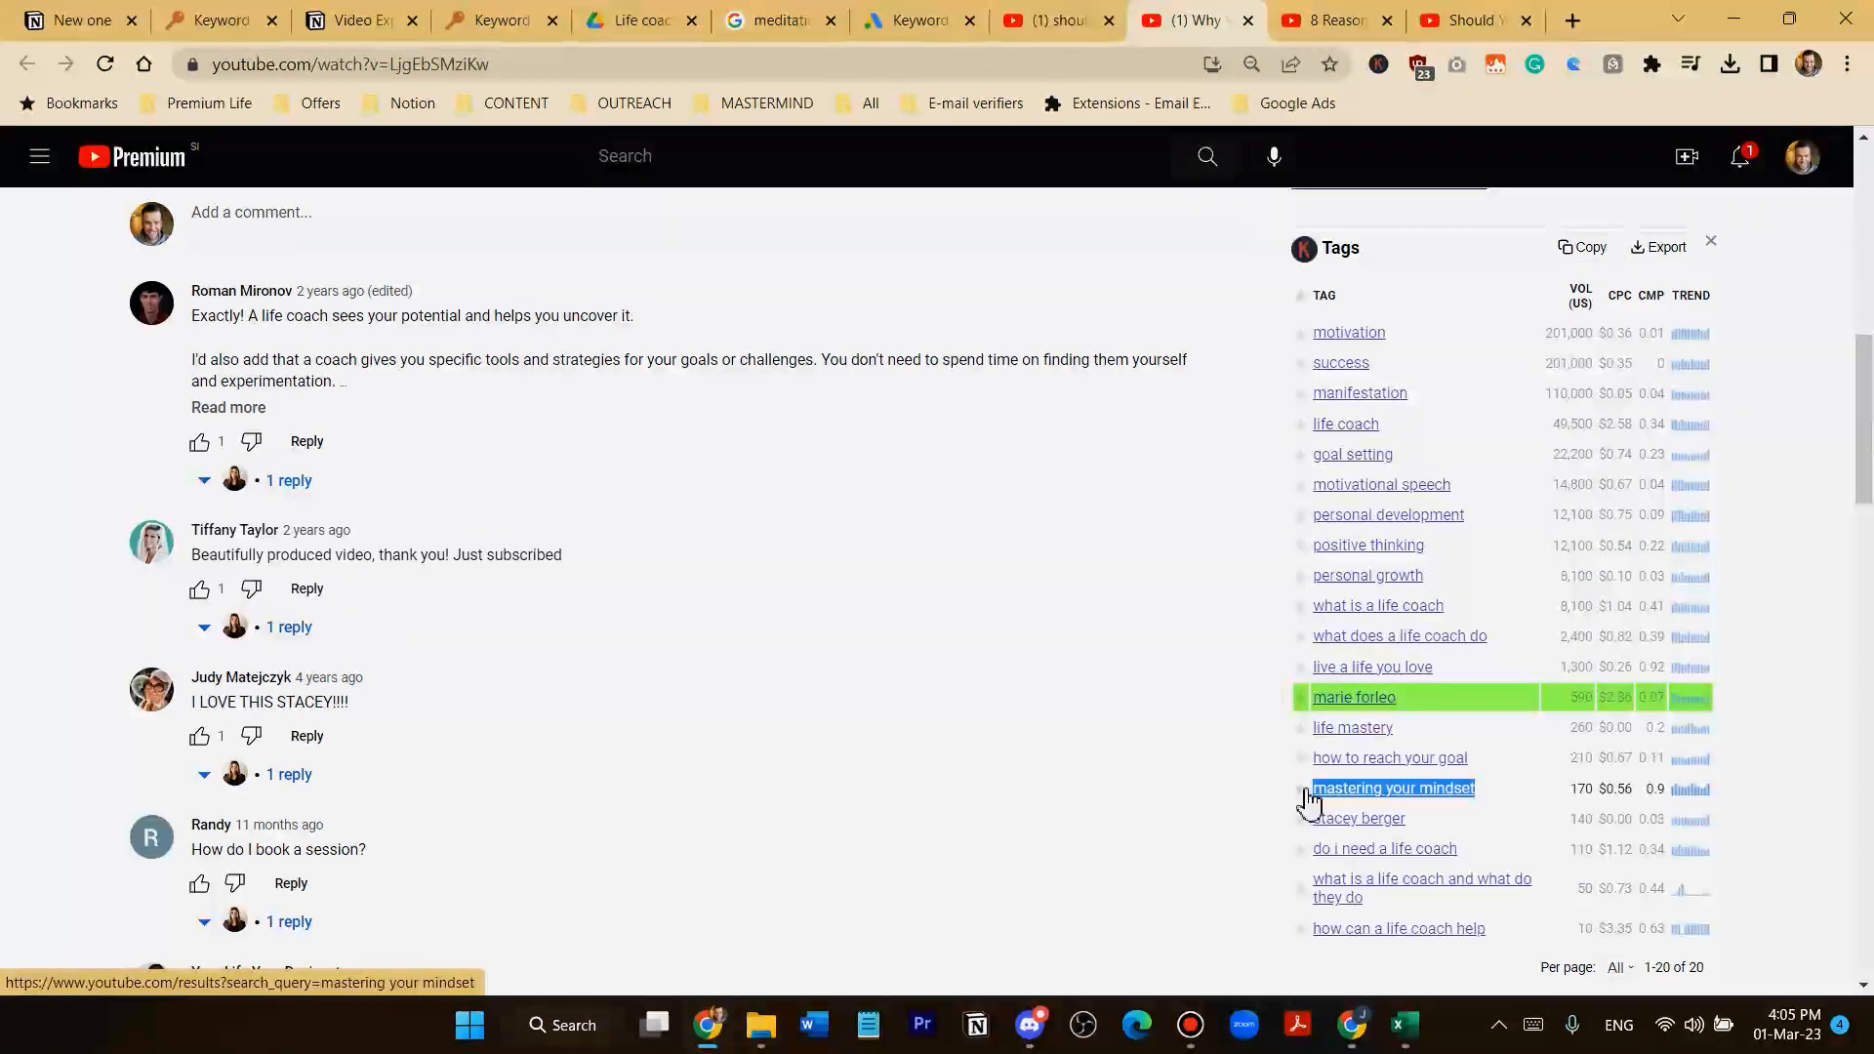
{"action": "key", "text": "alt+Tab"}
{"action": "key", "text": "alt+Tab"}
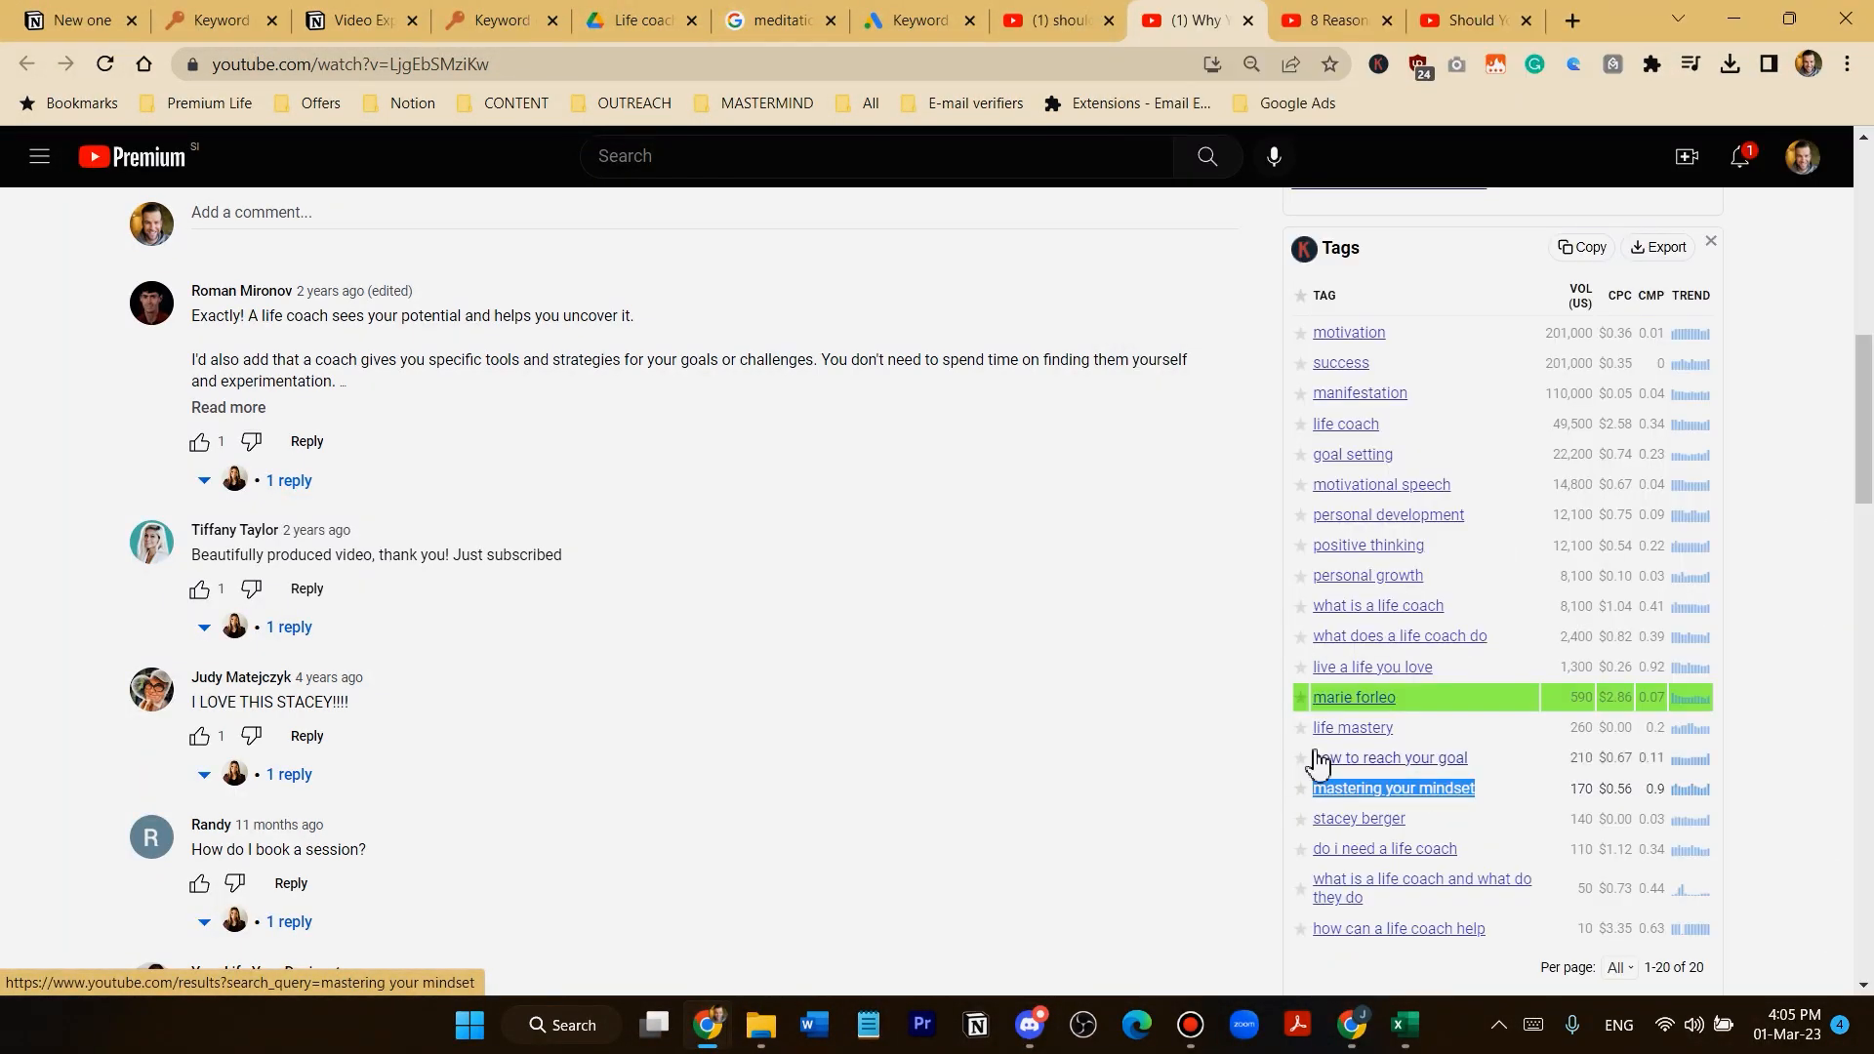
{"action": "scroll", "coordinate": [1415, 763], "scroll_direction": "down", "scroll_amount": 1}
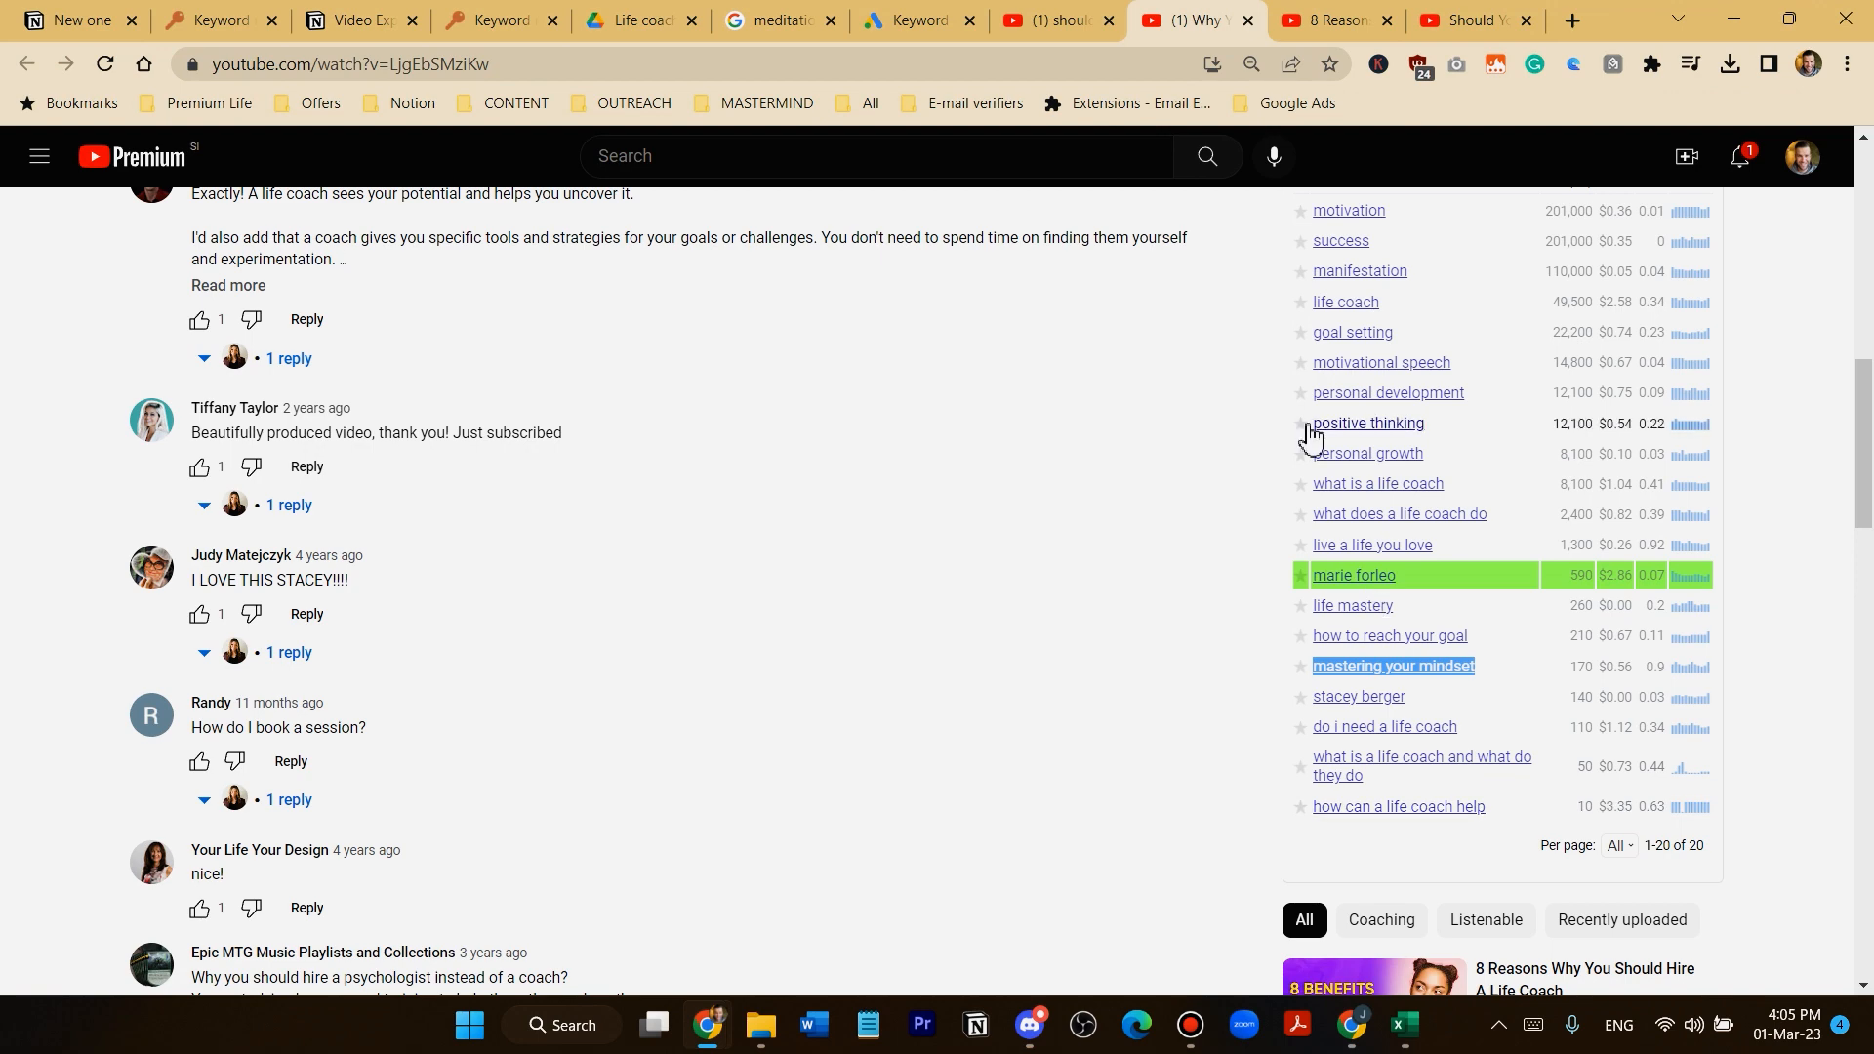
Place the video window beside the spreadsheet and copy the tag "how can a life coach help" into cell A46
{"action": "key", "text": "super+Left"}
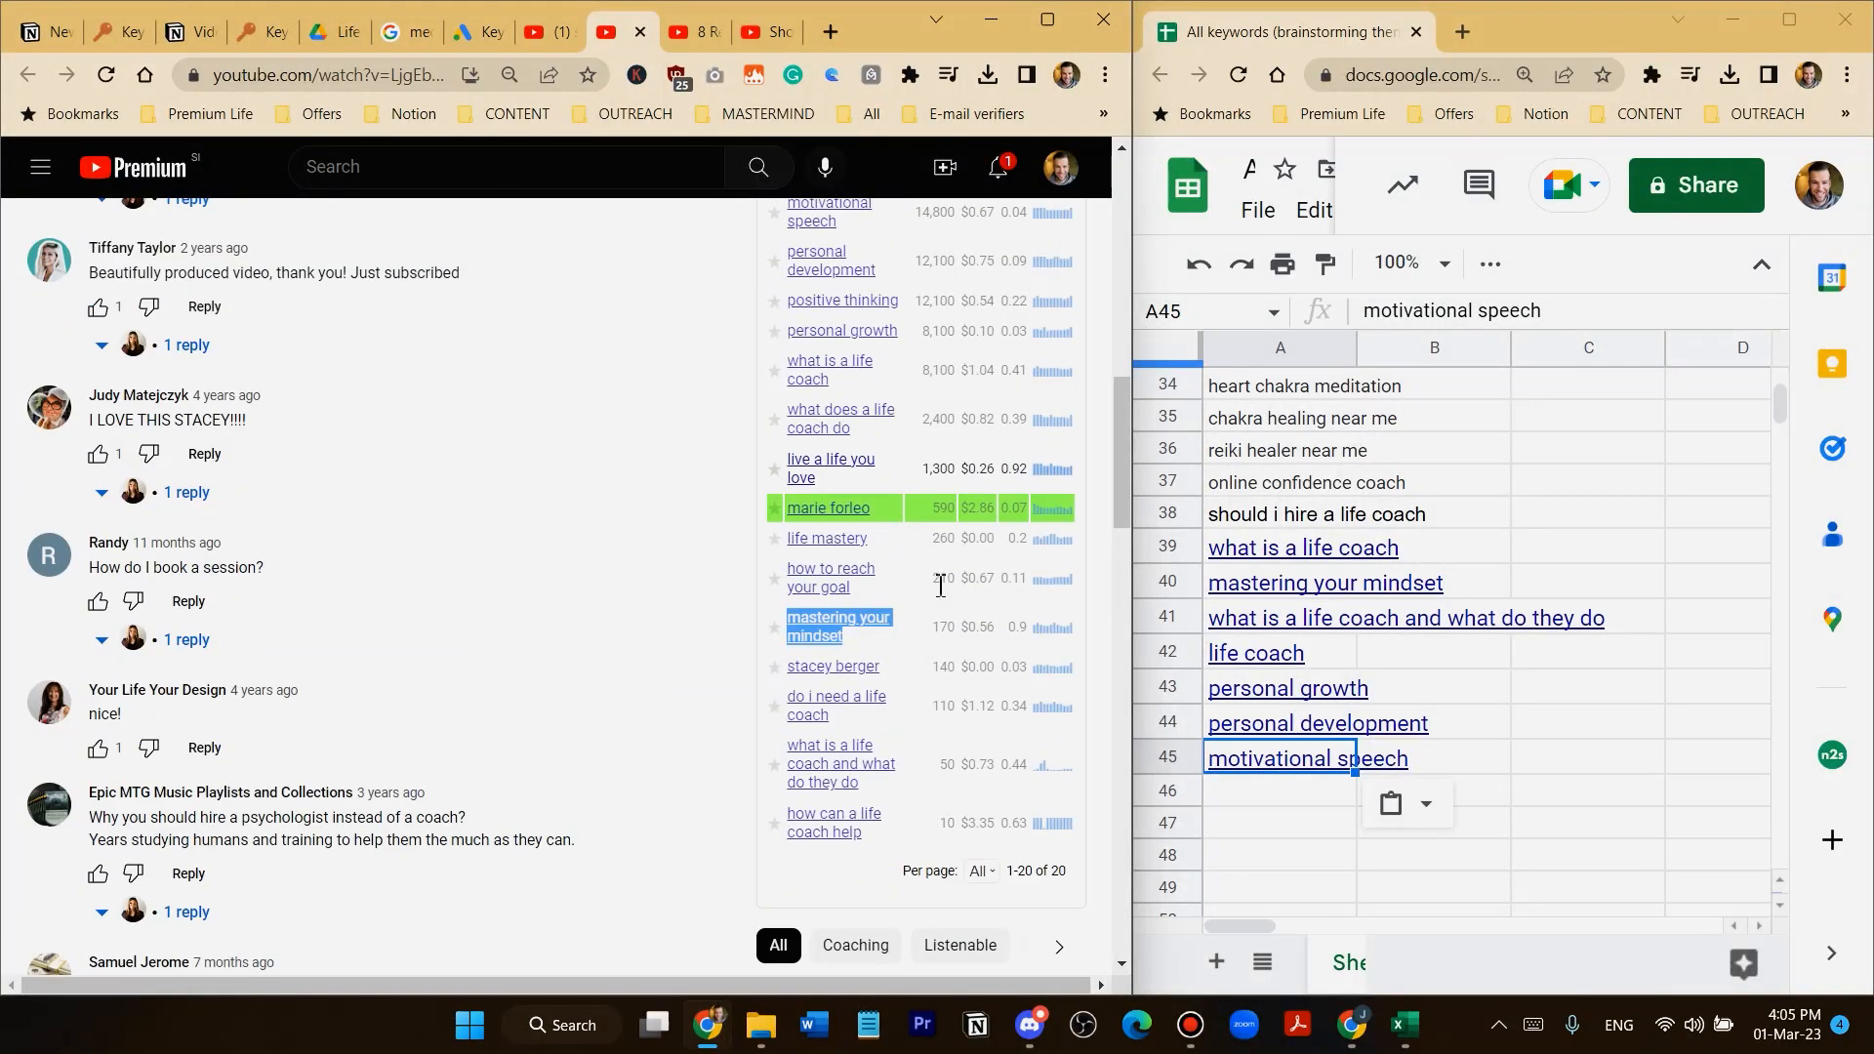
{"action": "scroll", "coordinate": [926, 602], "scroll_direction": "up", "scroll_amount": 2}
{"action": "scroll", "coordinate": [926, 602], "scroll_direction": "down", "scroll_amount": 2}
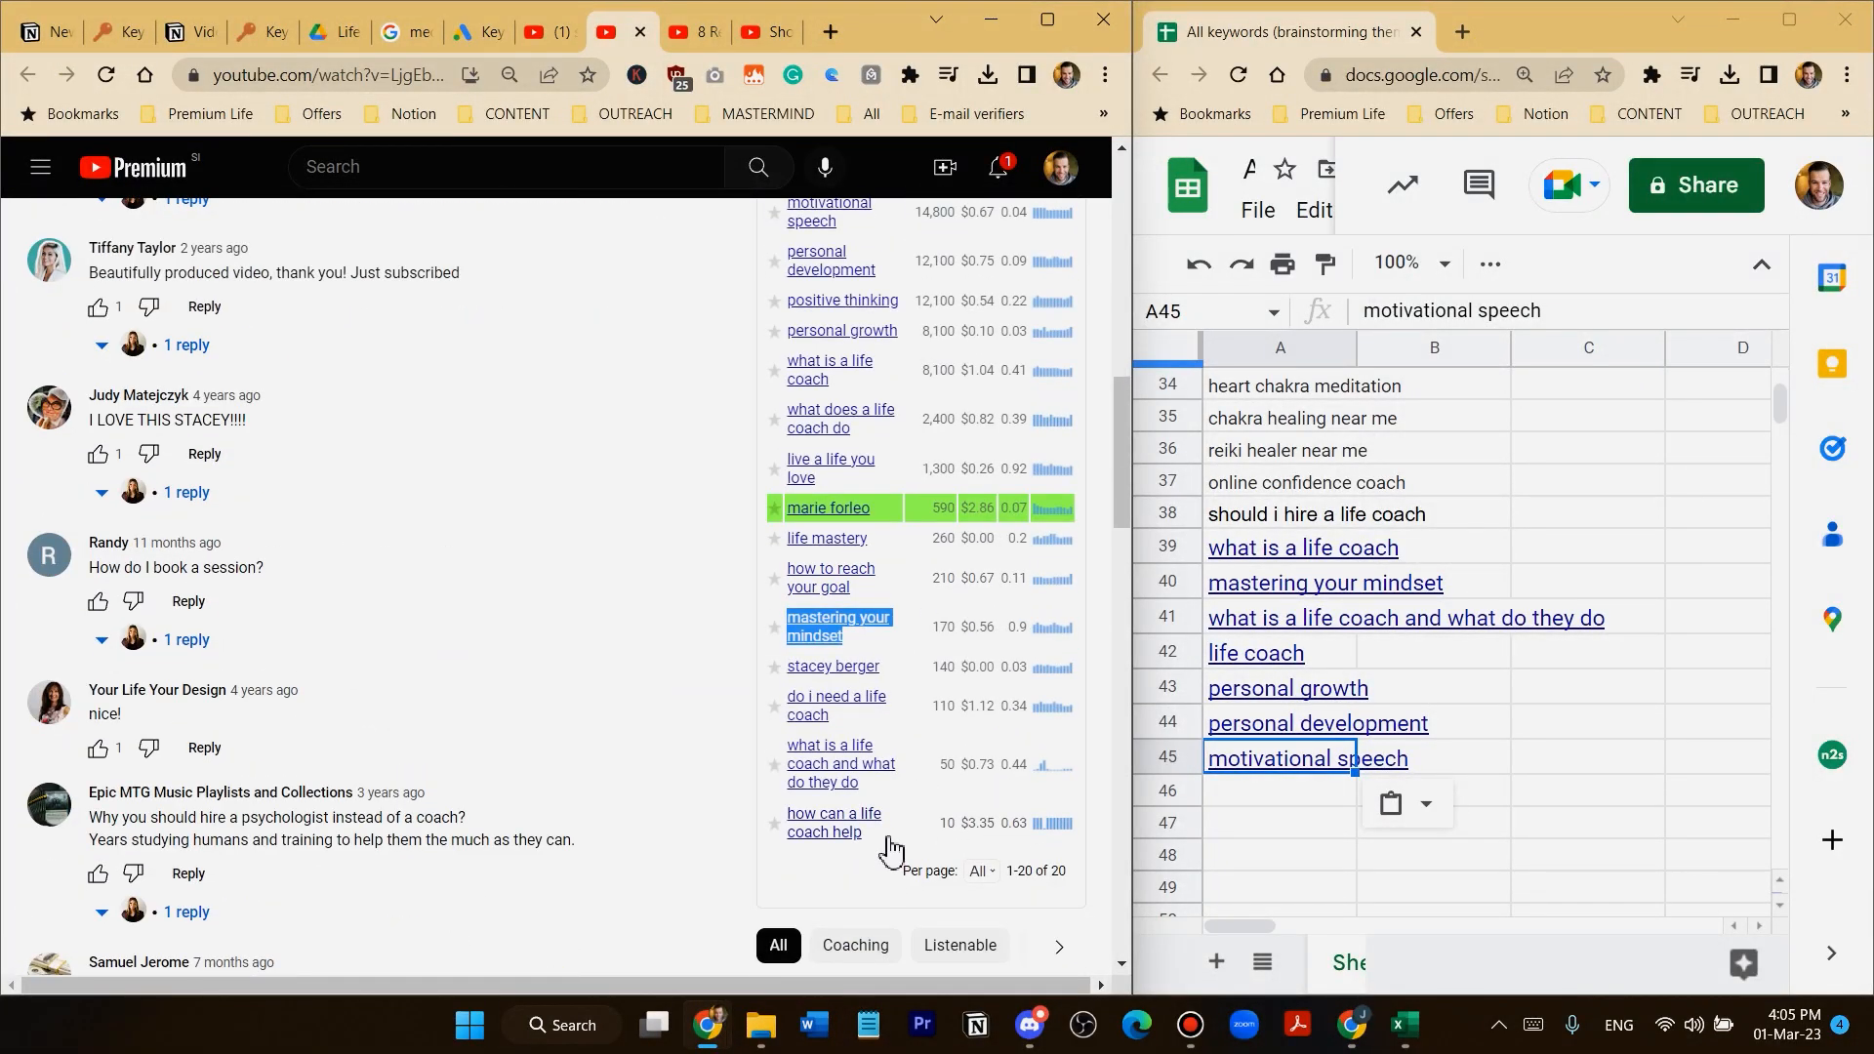
{"action": "left_click_drag", "start_coordinate": [783, 818], "coordinate": [1035, 828]}
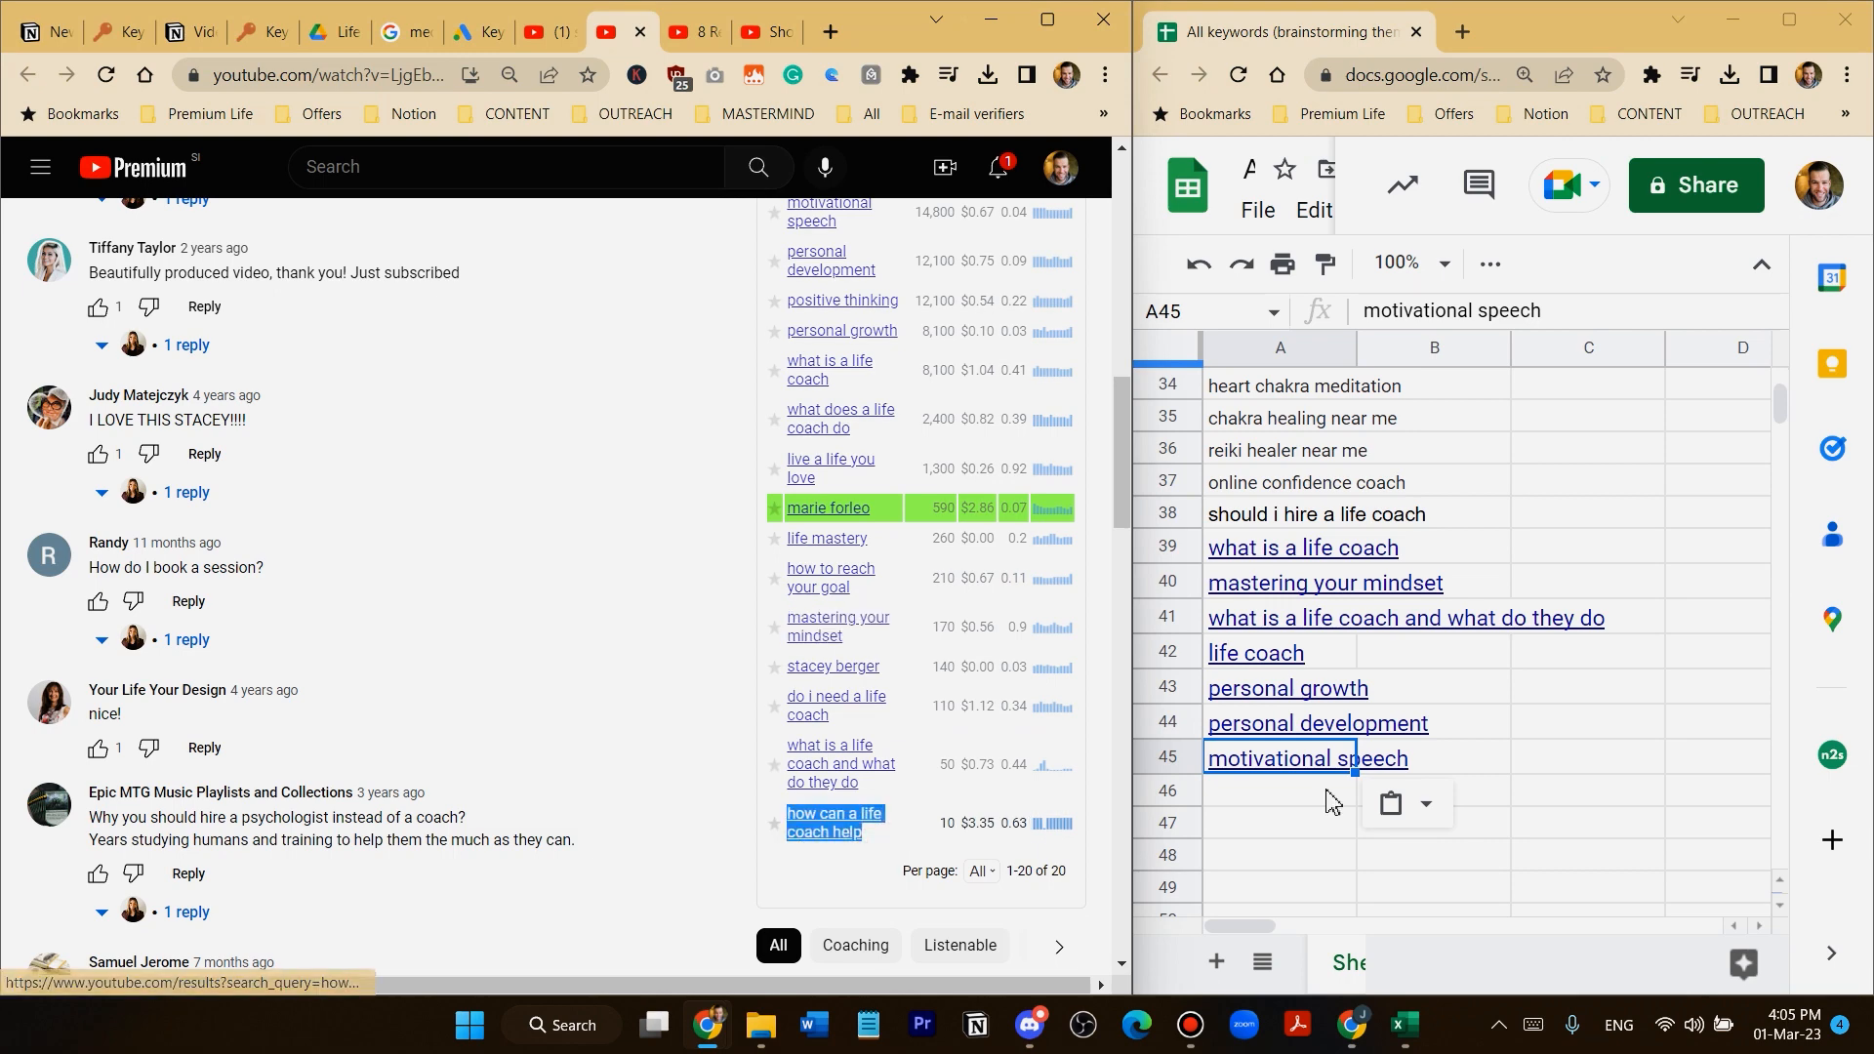
{"action": "key", "text": "ctrl+c"}
{"action": "left_click", "coordinate": [1281, 791]}
{"action": "key", "text": "ctrl+v"}
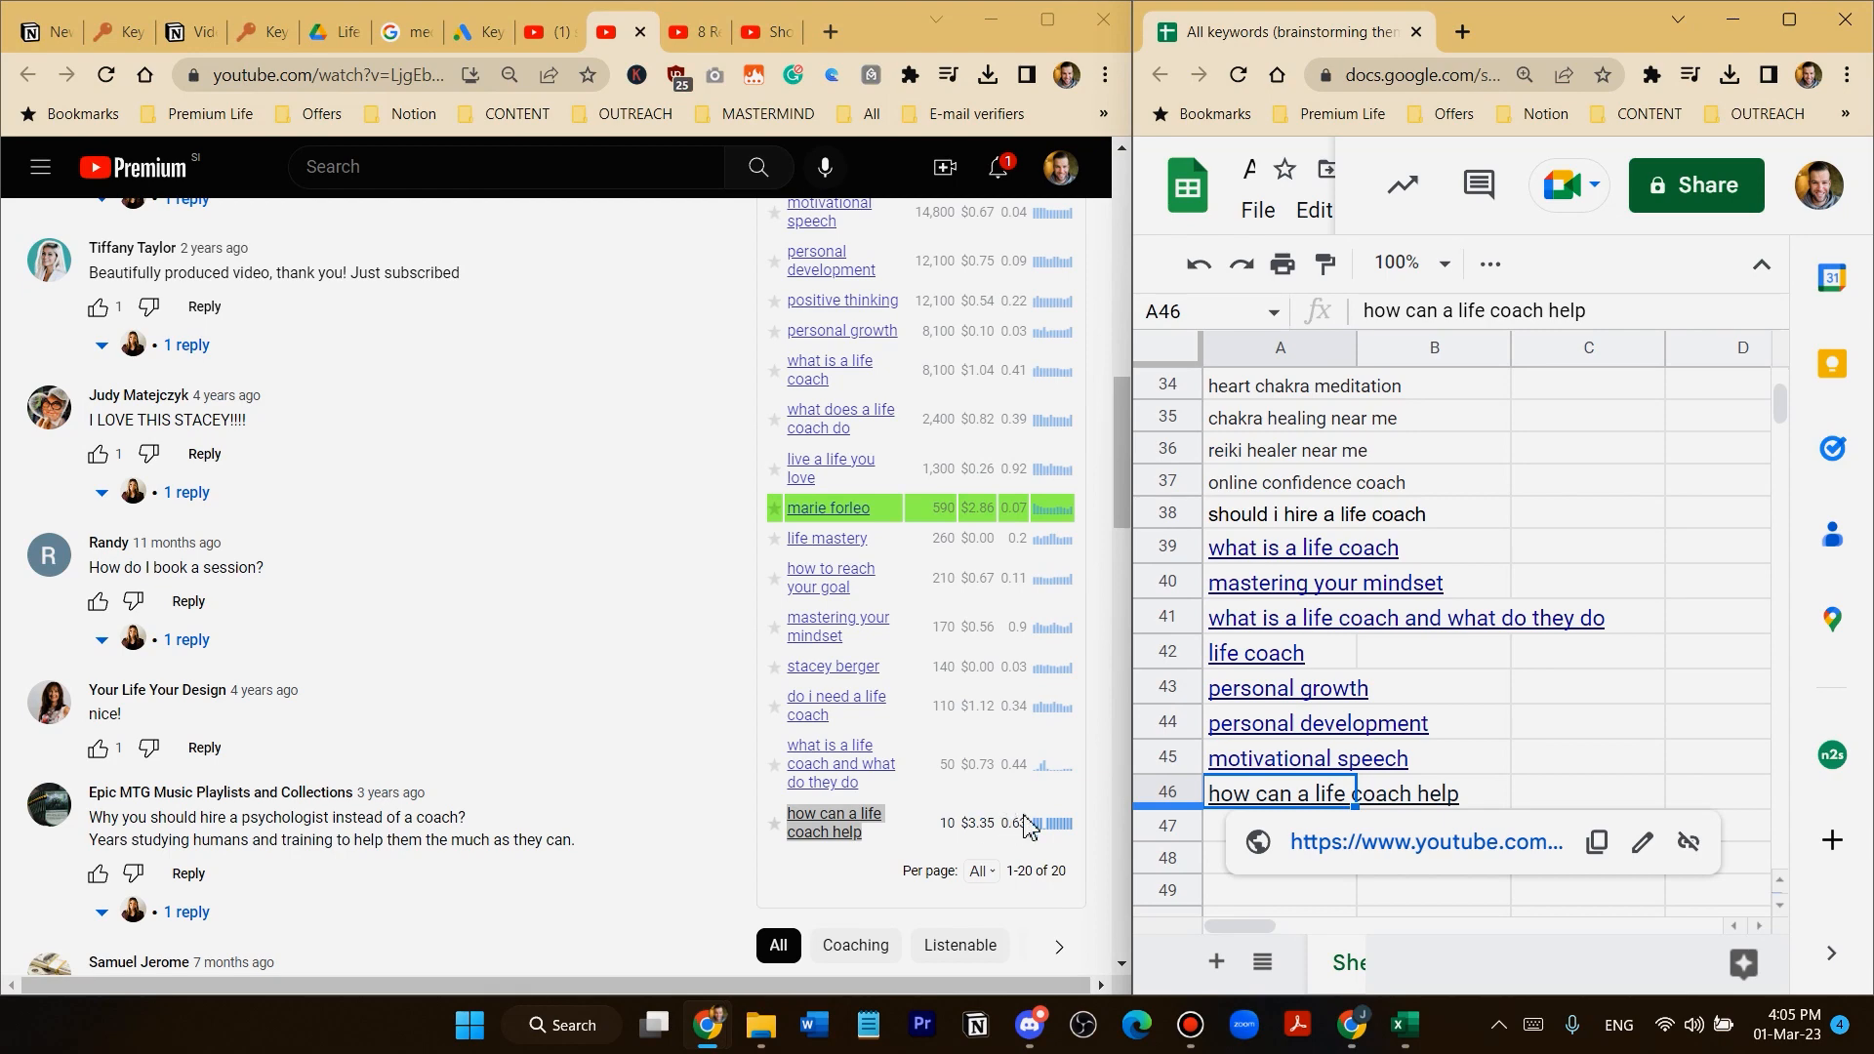
Open the video "8 Reasons Why You Should Hire A Life Coach", pause it and look over its tags
{"action": "scroll", "coordinate": [1016, 742], "scroll_direction": "up", "scroll_amount": 6}
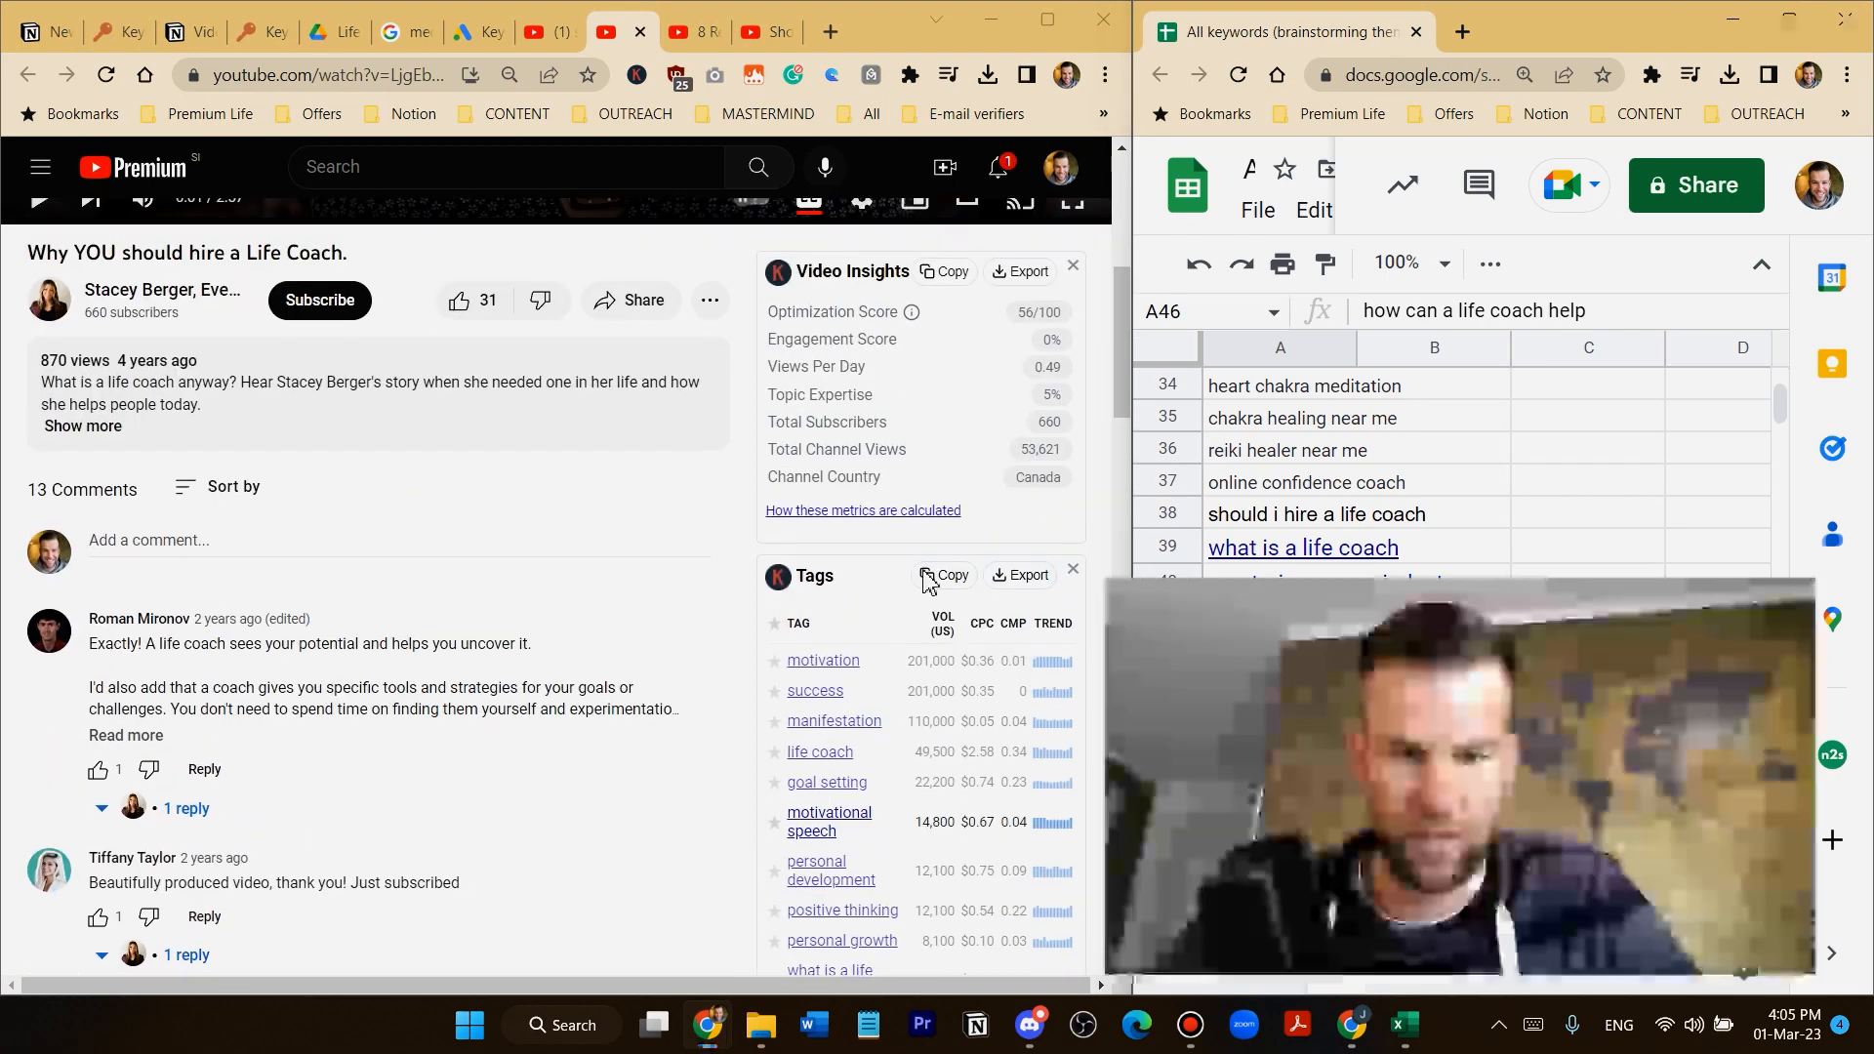
{"action": "left_click", "coordinate": [684, 39]}
{"action": "left_click", "coordinate": [313, 557]}
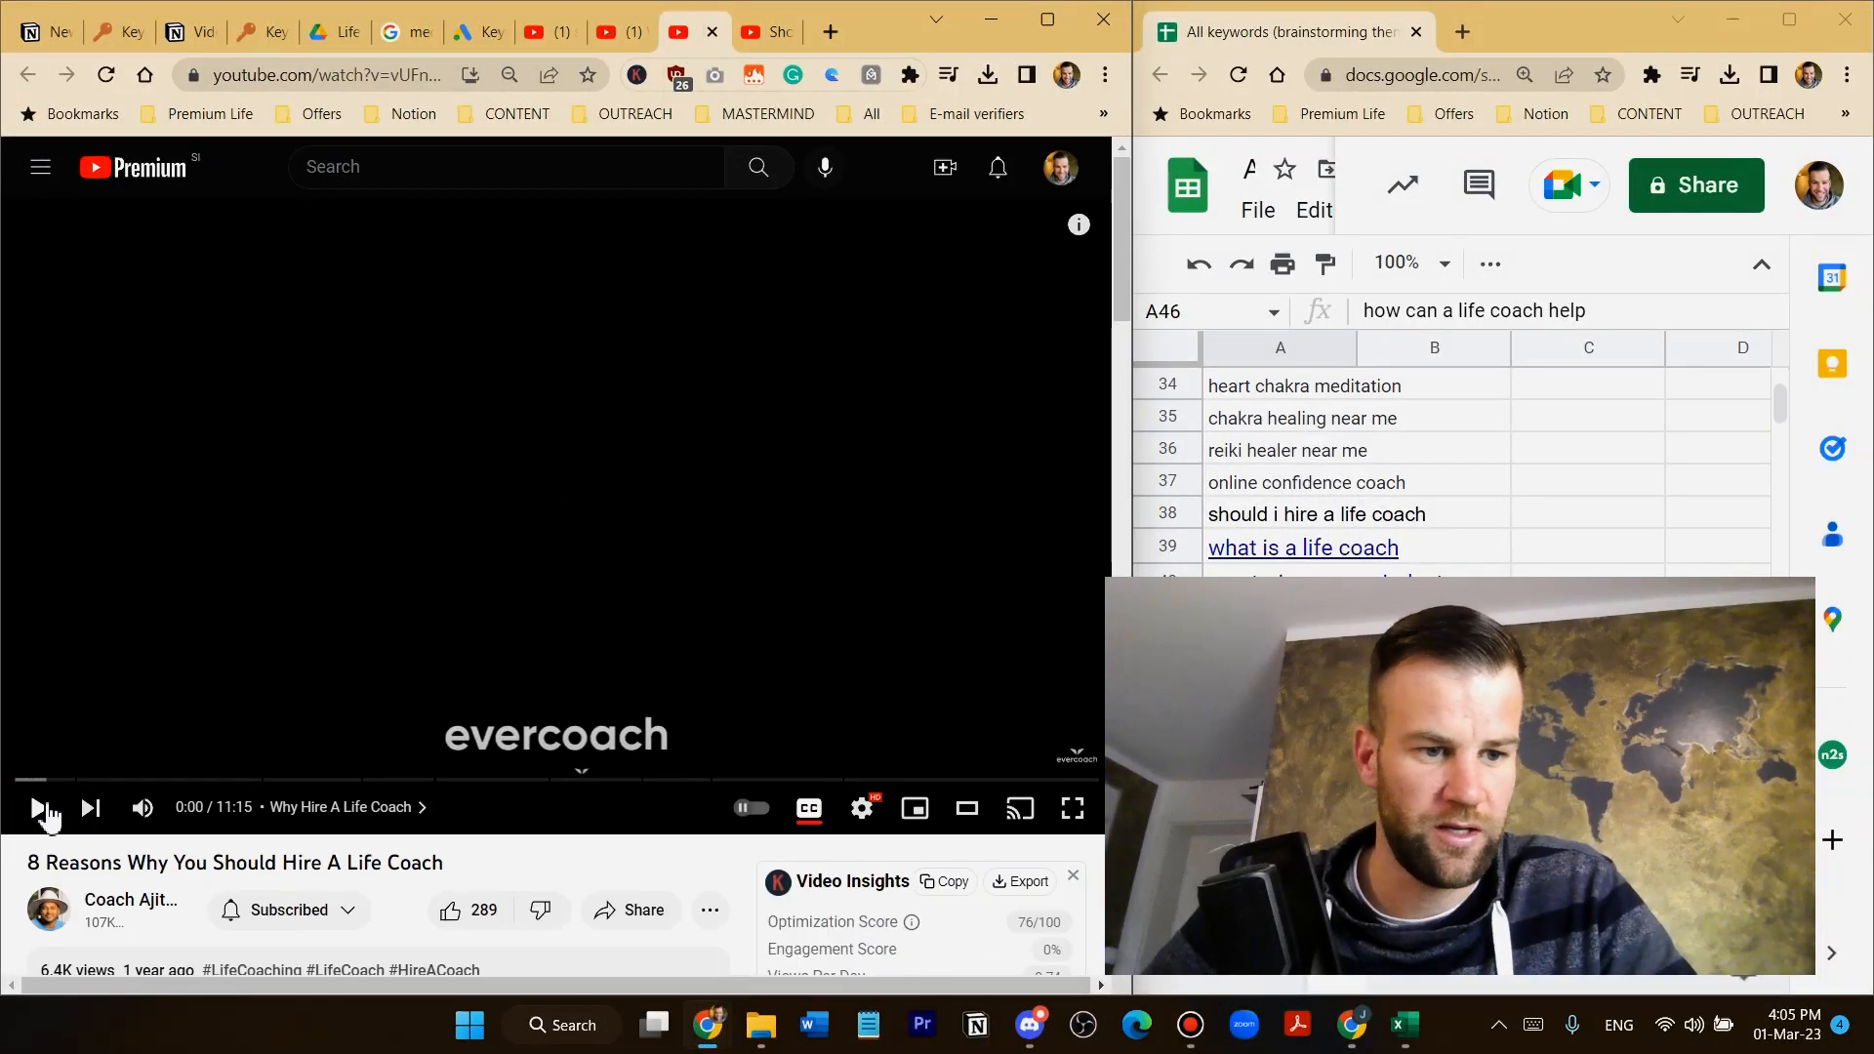
{"action": "scroll", "coordinate": [410, 542], "scroll_direction": "down", "scroll_amount": 1}
Switch to the next open life coaching video and copy its tag "life coach vs counselor" into cell A47
{"action": "key", "text": "ctrl+Tab"}
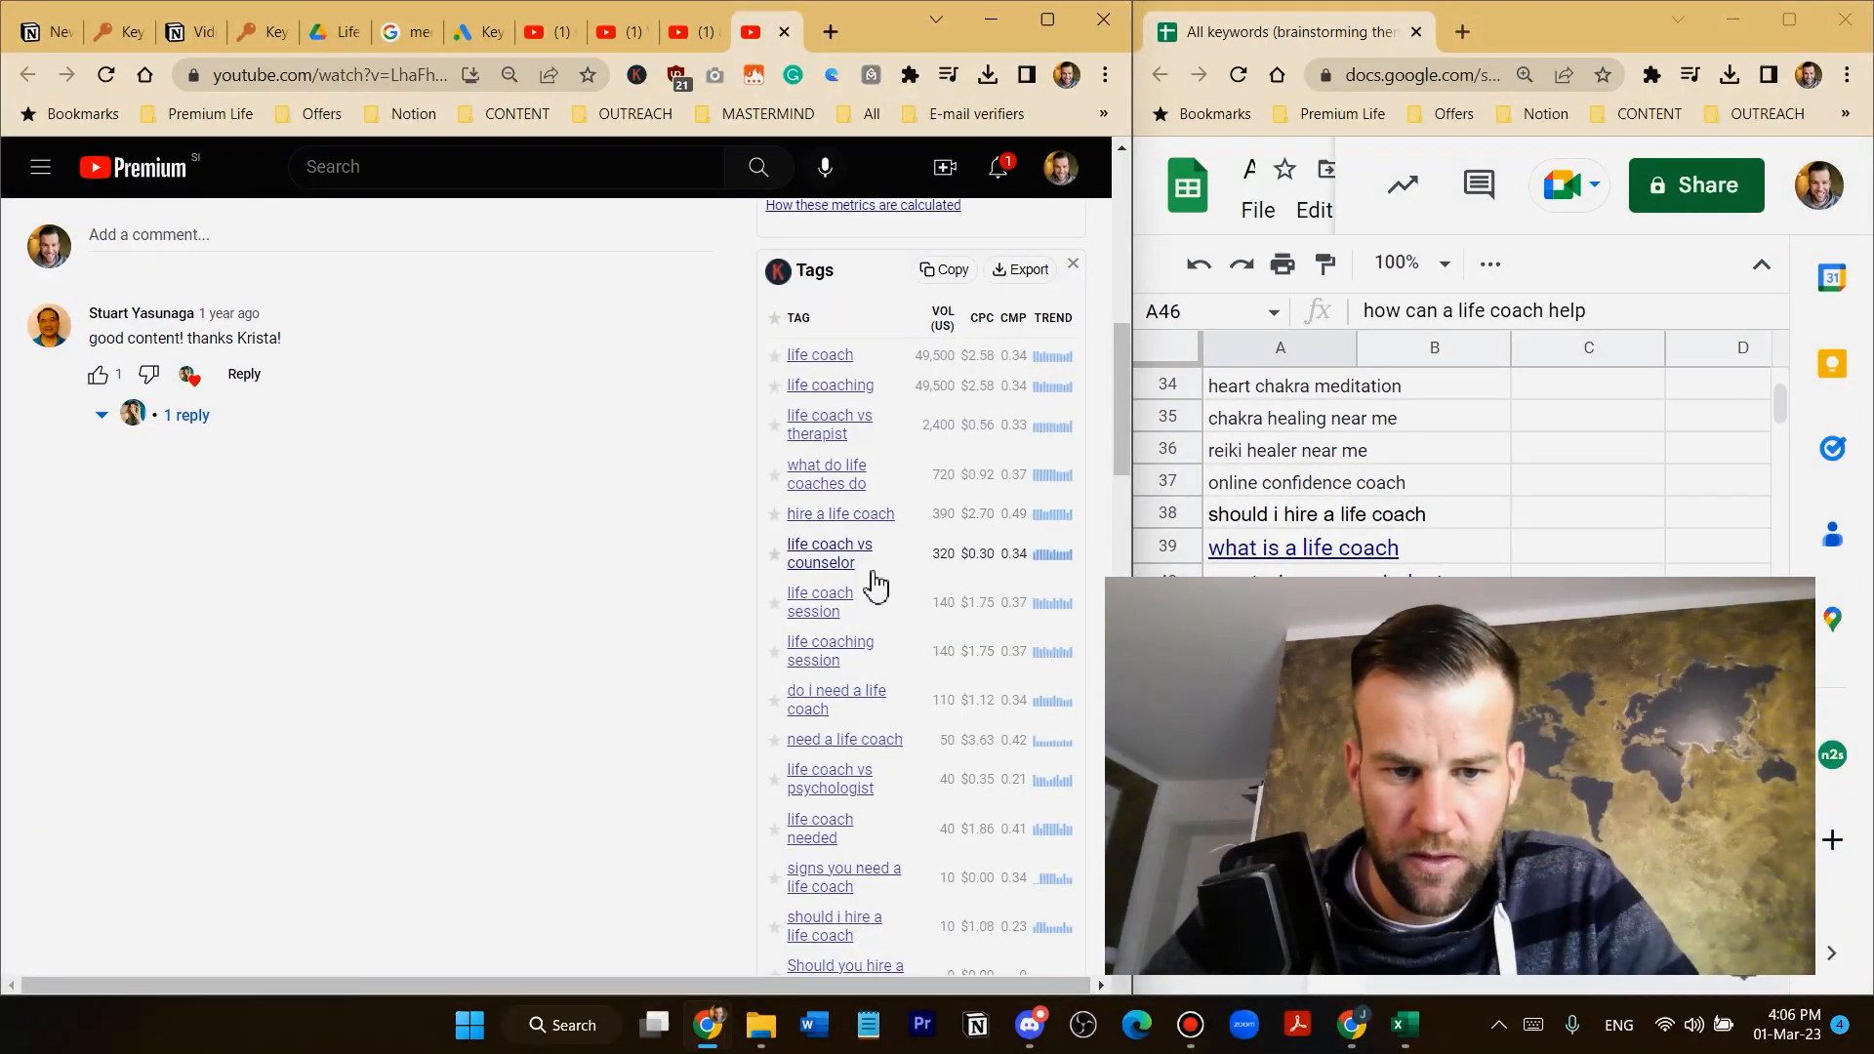
{"action": "left_click_drag", "start_coordinate": [870, 576], "coordinate": [782, 548]}
{"action": "scroll", "coordinate": [1272, 518], "scroll_direction": "down", "scroll_amount": 1}
{"action": "scroll", "coordinate": [1272, 517], "scroll_direction": "down", "scroll_amount": 2}
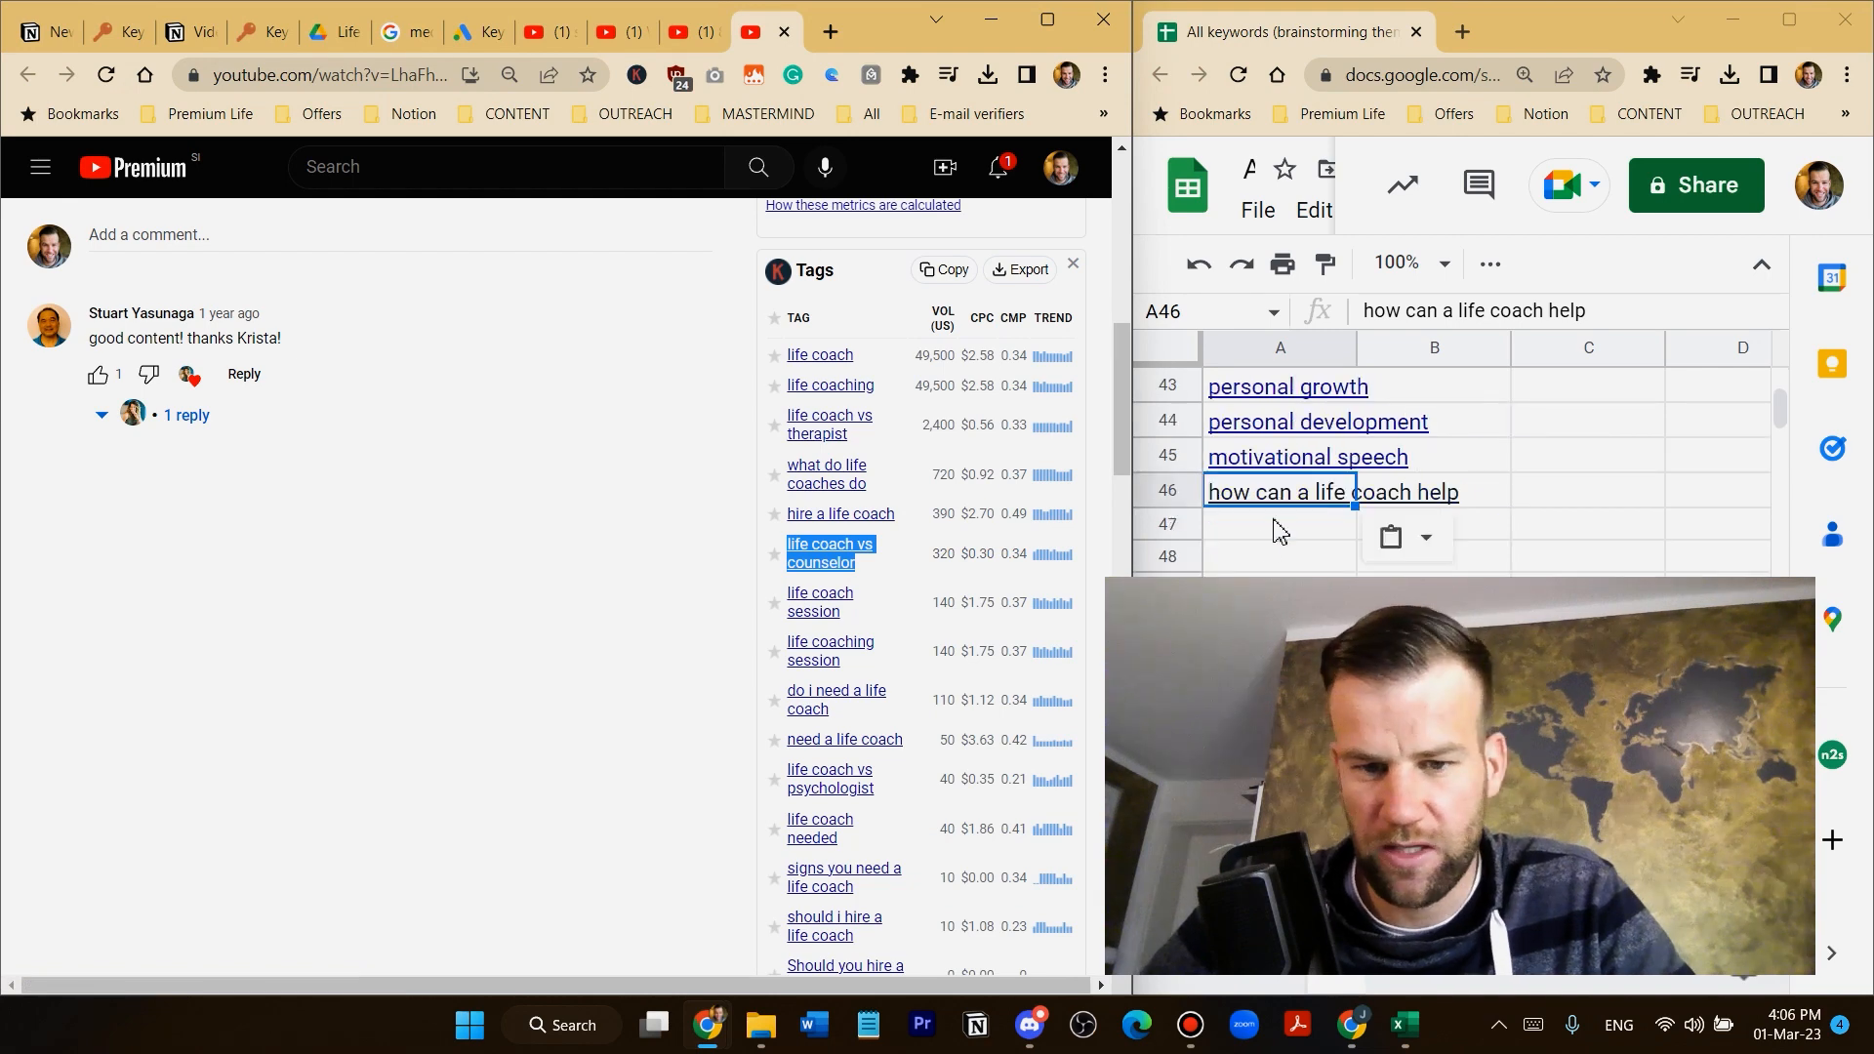
{"action": "left_click", "coordinate": [1275, 529]}
{"action": "key", "text": "ctrl+v"}
Copy the video tags "life coach session" and "life coaching session" into cells A48 and A49
{"action": "left_click_drag", "start_coordinate": [883, 617], "coordinate": [789, 592]}
{"action": "scroll", "coordinate": [1238, 532], "scroll_direction": "down", "scroll_amount": 1}
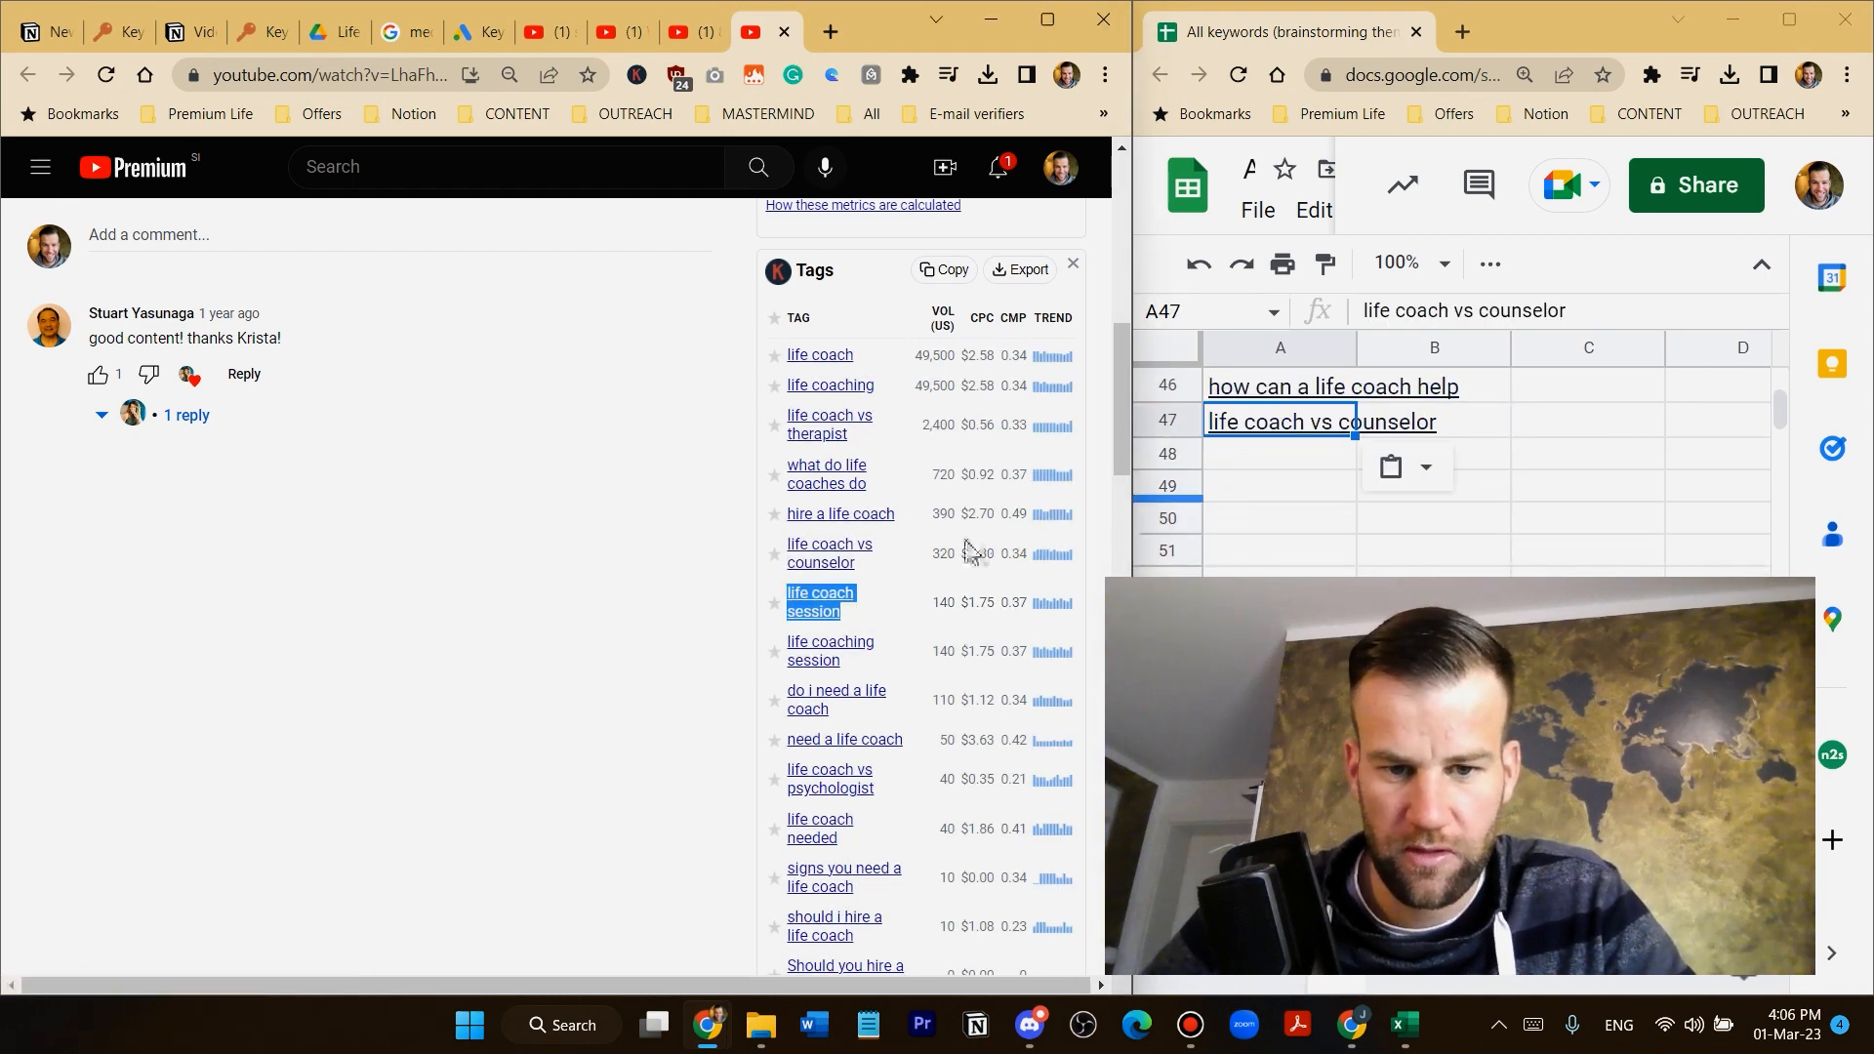
{"action": "scroll", "coordinate": [968, 542], "scroll_direction": "down", "scroll_amount": 1}
{"action": "left_click", "coordinate": [1260, 465]}
{"action": "key", "text": "ctrl+v"}
{"action": "left_click_drag", "start_coordinate": [844, 543], "coordinate": [778, 532]}
{"action": "left_click", "coordinate": [1290, 491]}
{"action": "key", "text": "ctrl+v"}
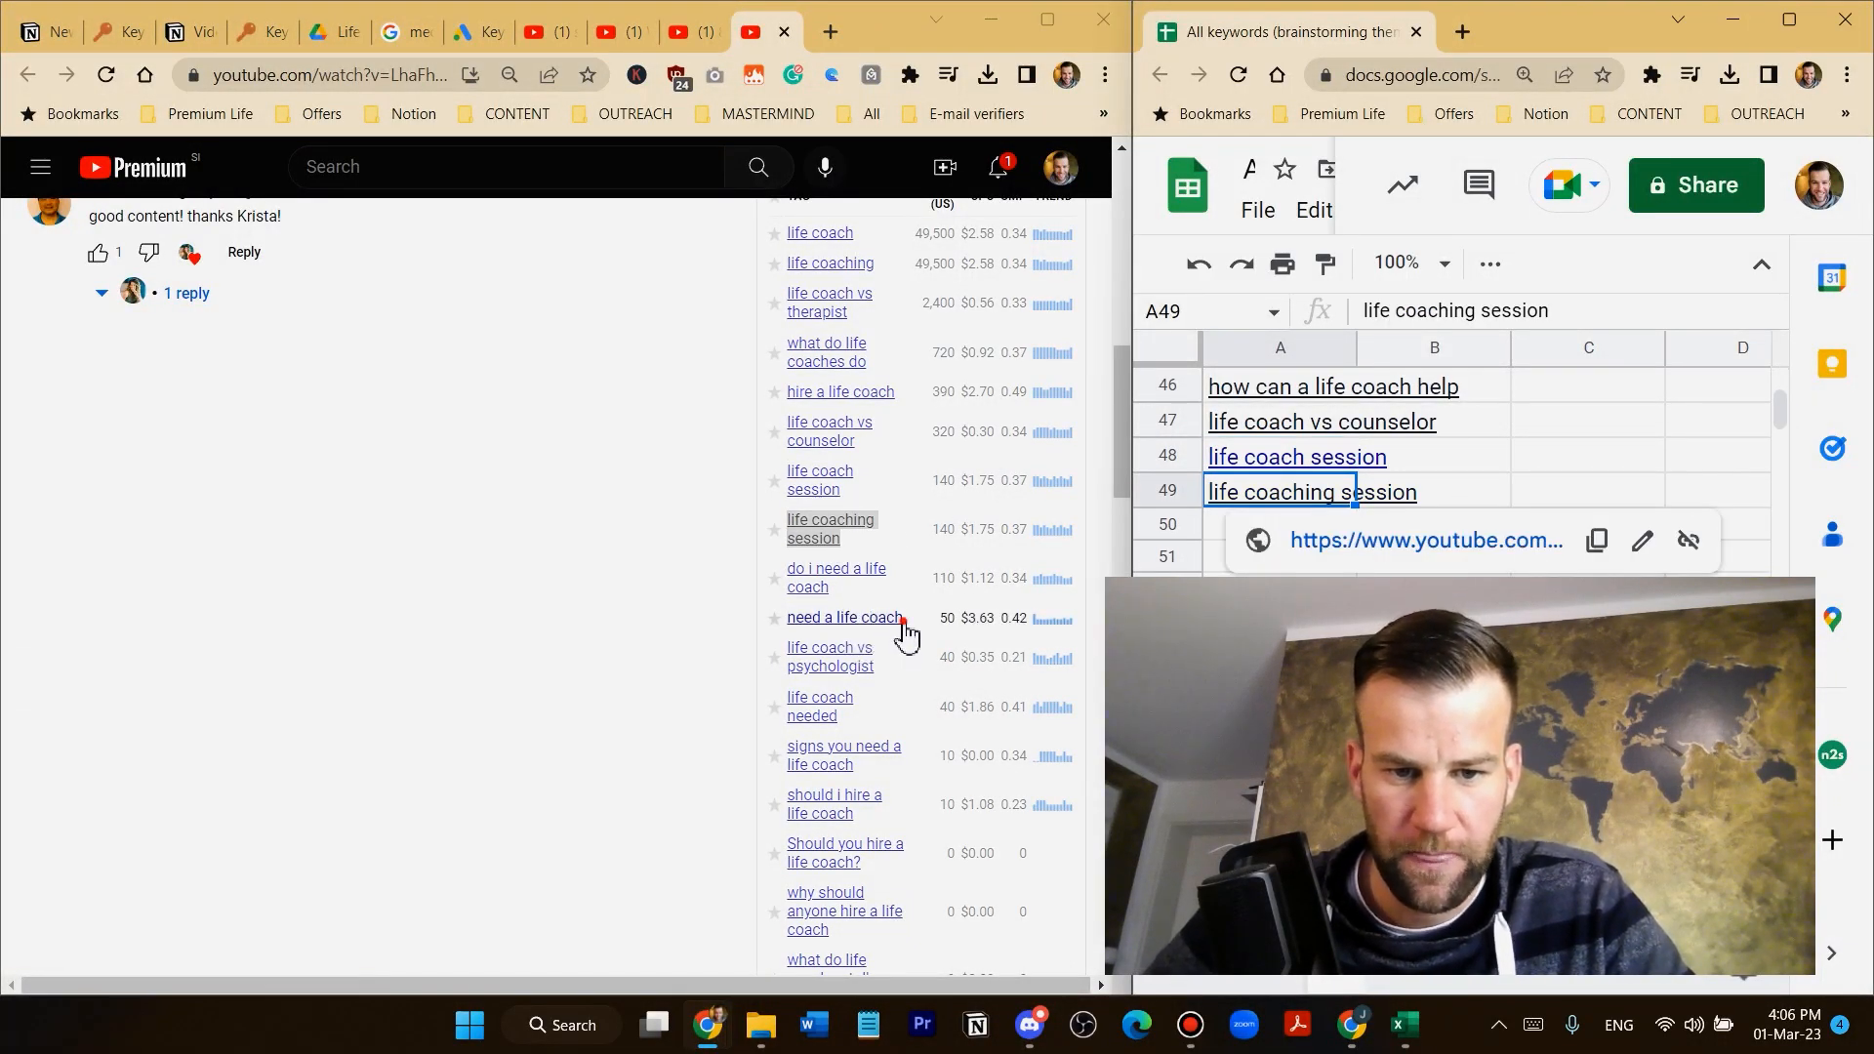
Copy the video tags "need a life coach" and "life coach vs psychologist" into cells A50 and A51
{"action": "left_click_drag", "start_coordinate": [904, 627], "coordinate": [800, 621]}
{"action": "key", "text": "ctrl+c"}
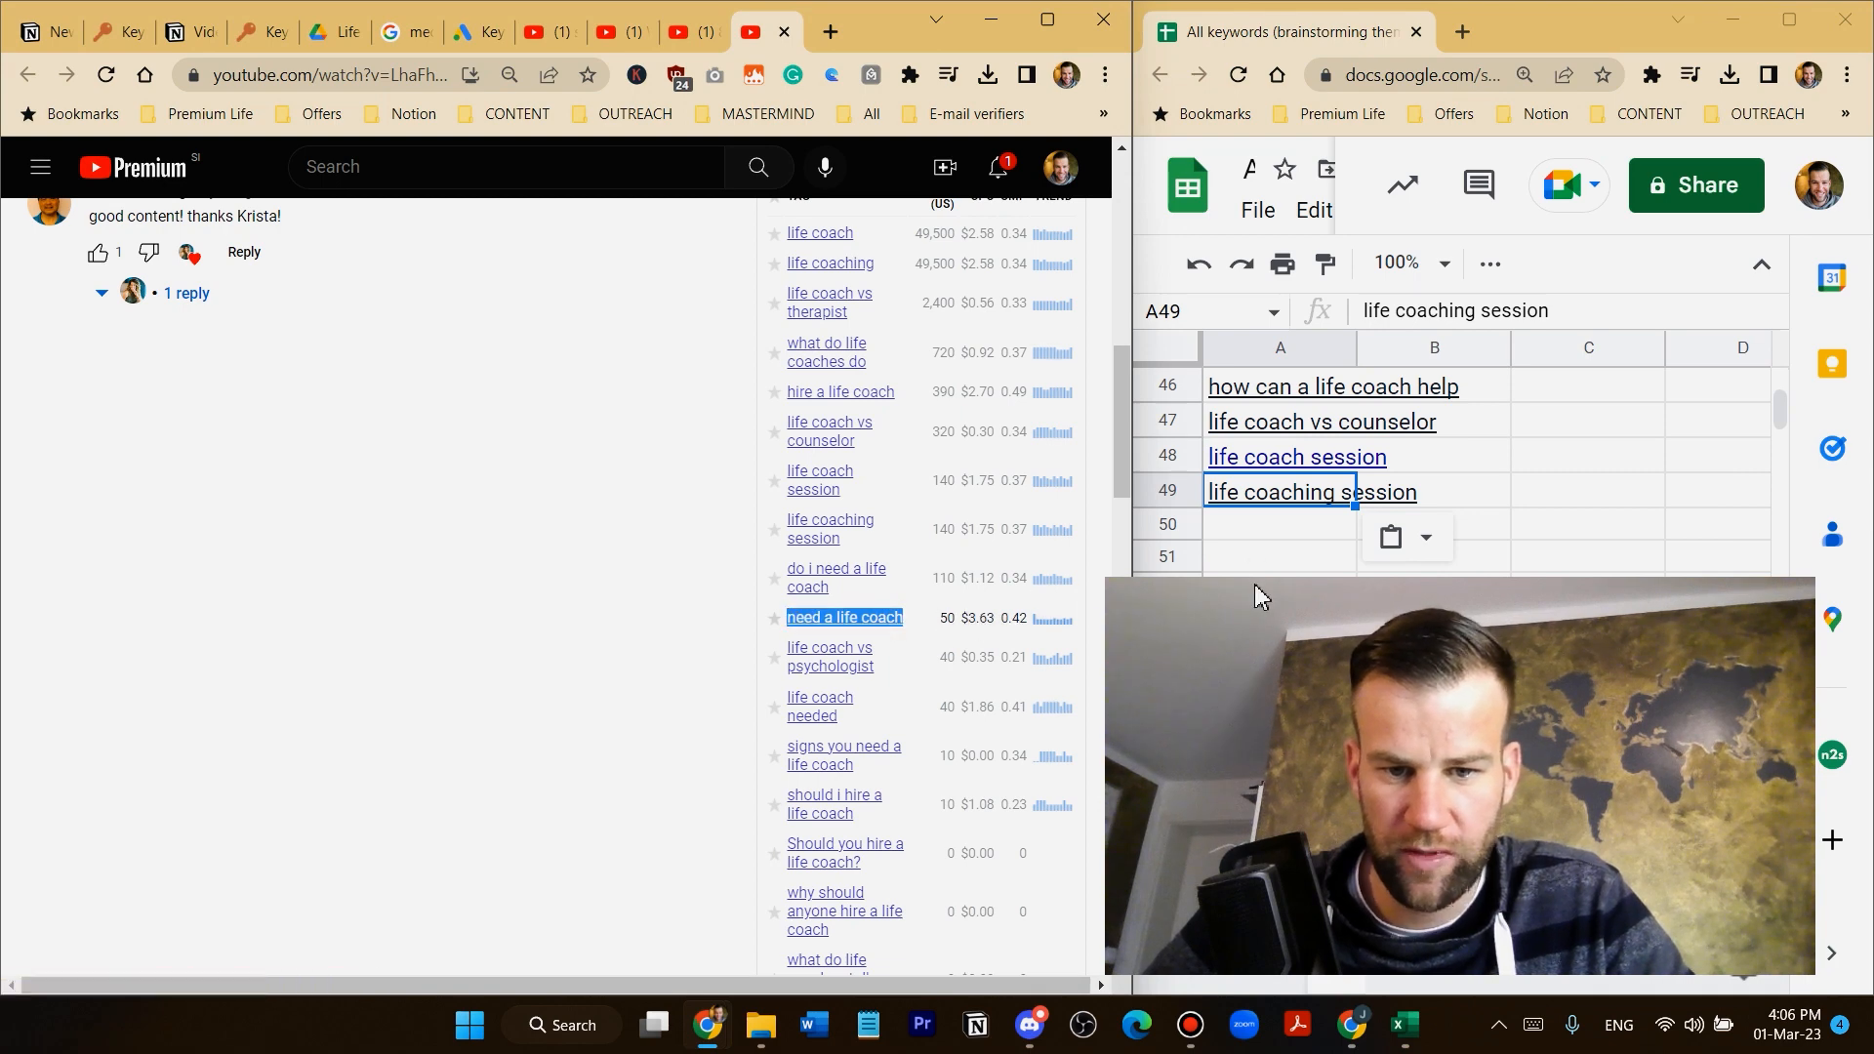
{"action": "left_click", "coordinate": [1255, 525]}
{"action": "key", "text": "ctrl+v"}
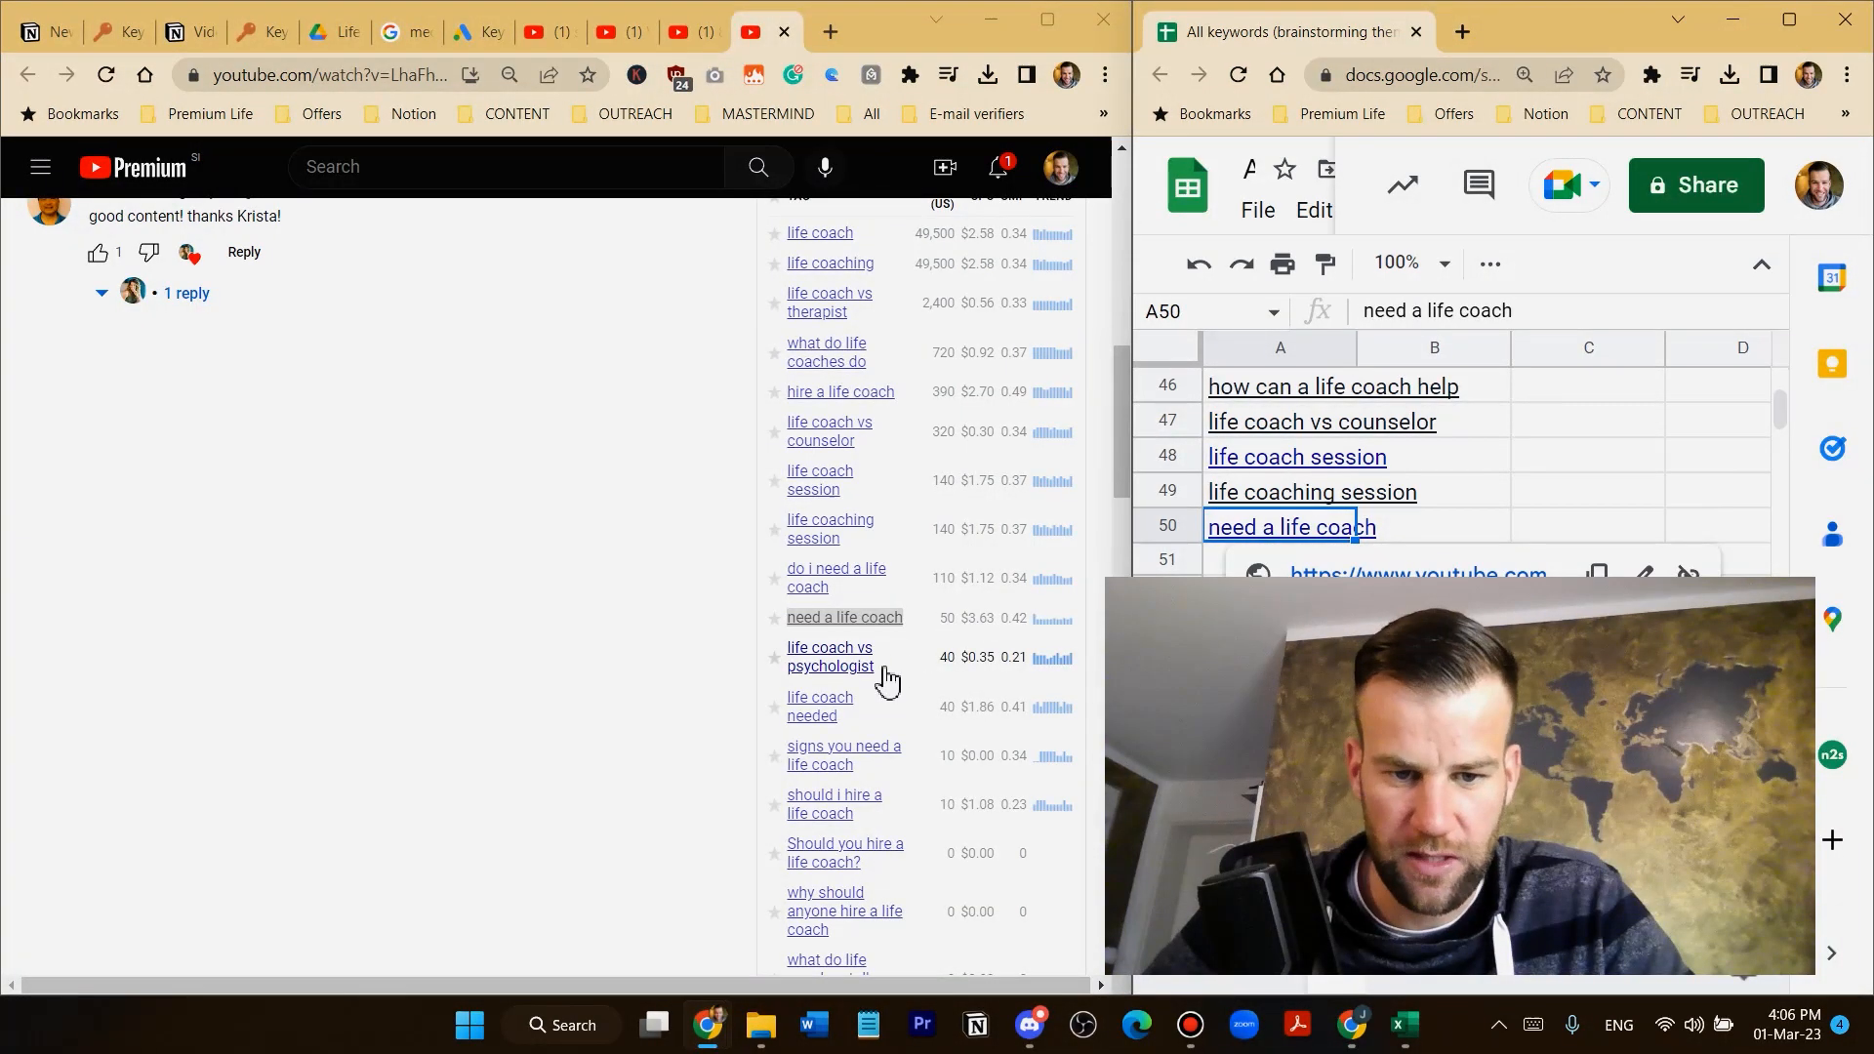
{"action": "left_click_drag", "start_coordinate": [888, 673], "coordinate": [787, 649]}
{"action": "key", "text": "ctrl+c"}
{"action": "left_click", "coordinate": [1271, 564]}
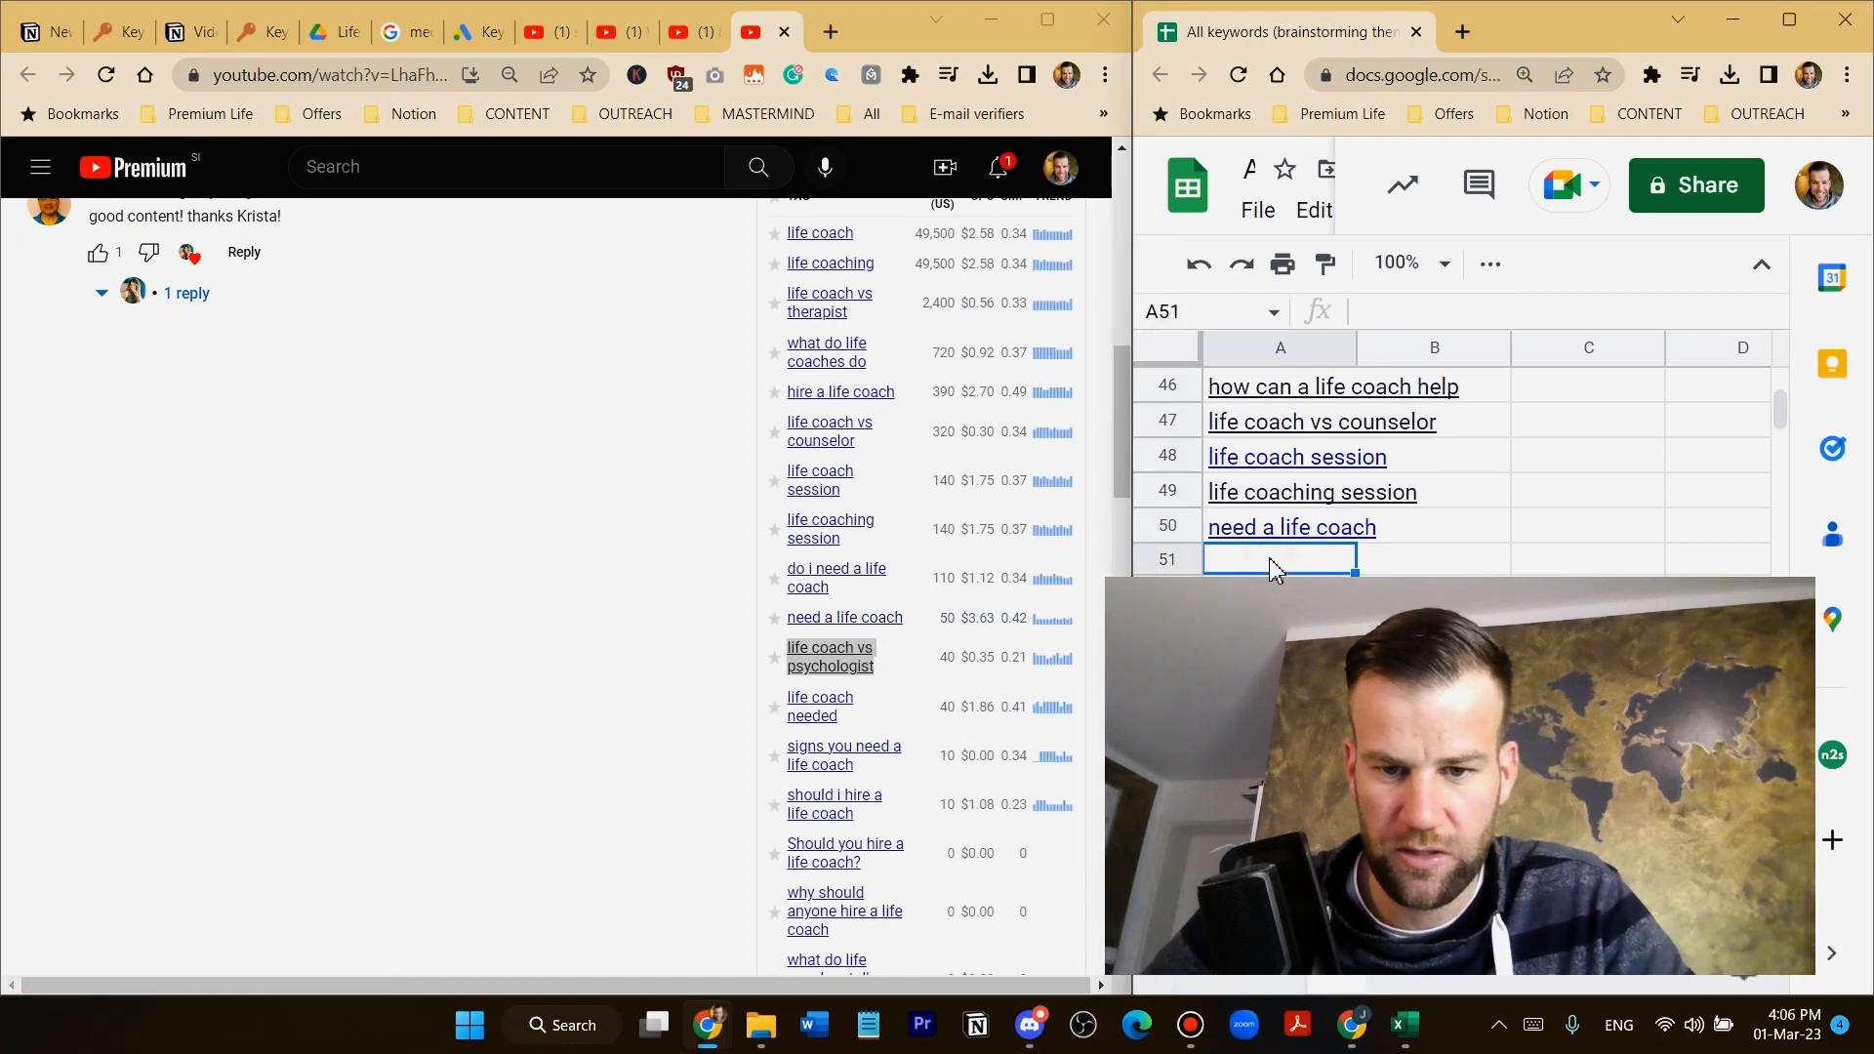
{"action": "key", "text": "ctrl+v"}
Add the video tags "signs you need a life coach" and "life coach vs therapist" in cells A52 and A53
{"action": "scroll", "coordinate": [1293, 445], "scroll_direction": "down", "scroll_amount": 2}
{"action": "mouse_move", "coordinate": [857, 768]}
{"action": "left_mouse_down"}
{"action": "mouse_move", "coordinate": [787, 745]}
{"action": "mouse_move", "coordinate": [945, 737]}
{"action": "left_mouse_up"}
{"action": "left_click", "coordinate": [1253, 496]}
{"action": "type", "text": "signs you need a life coach"}
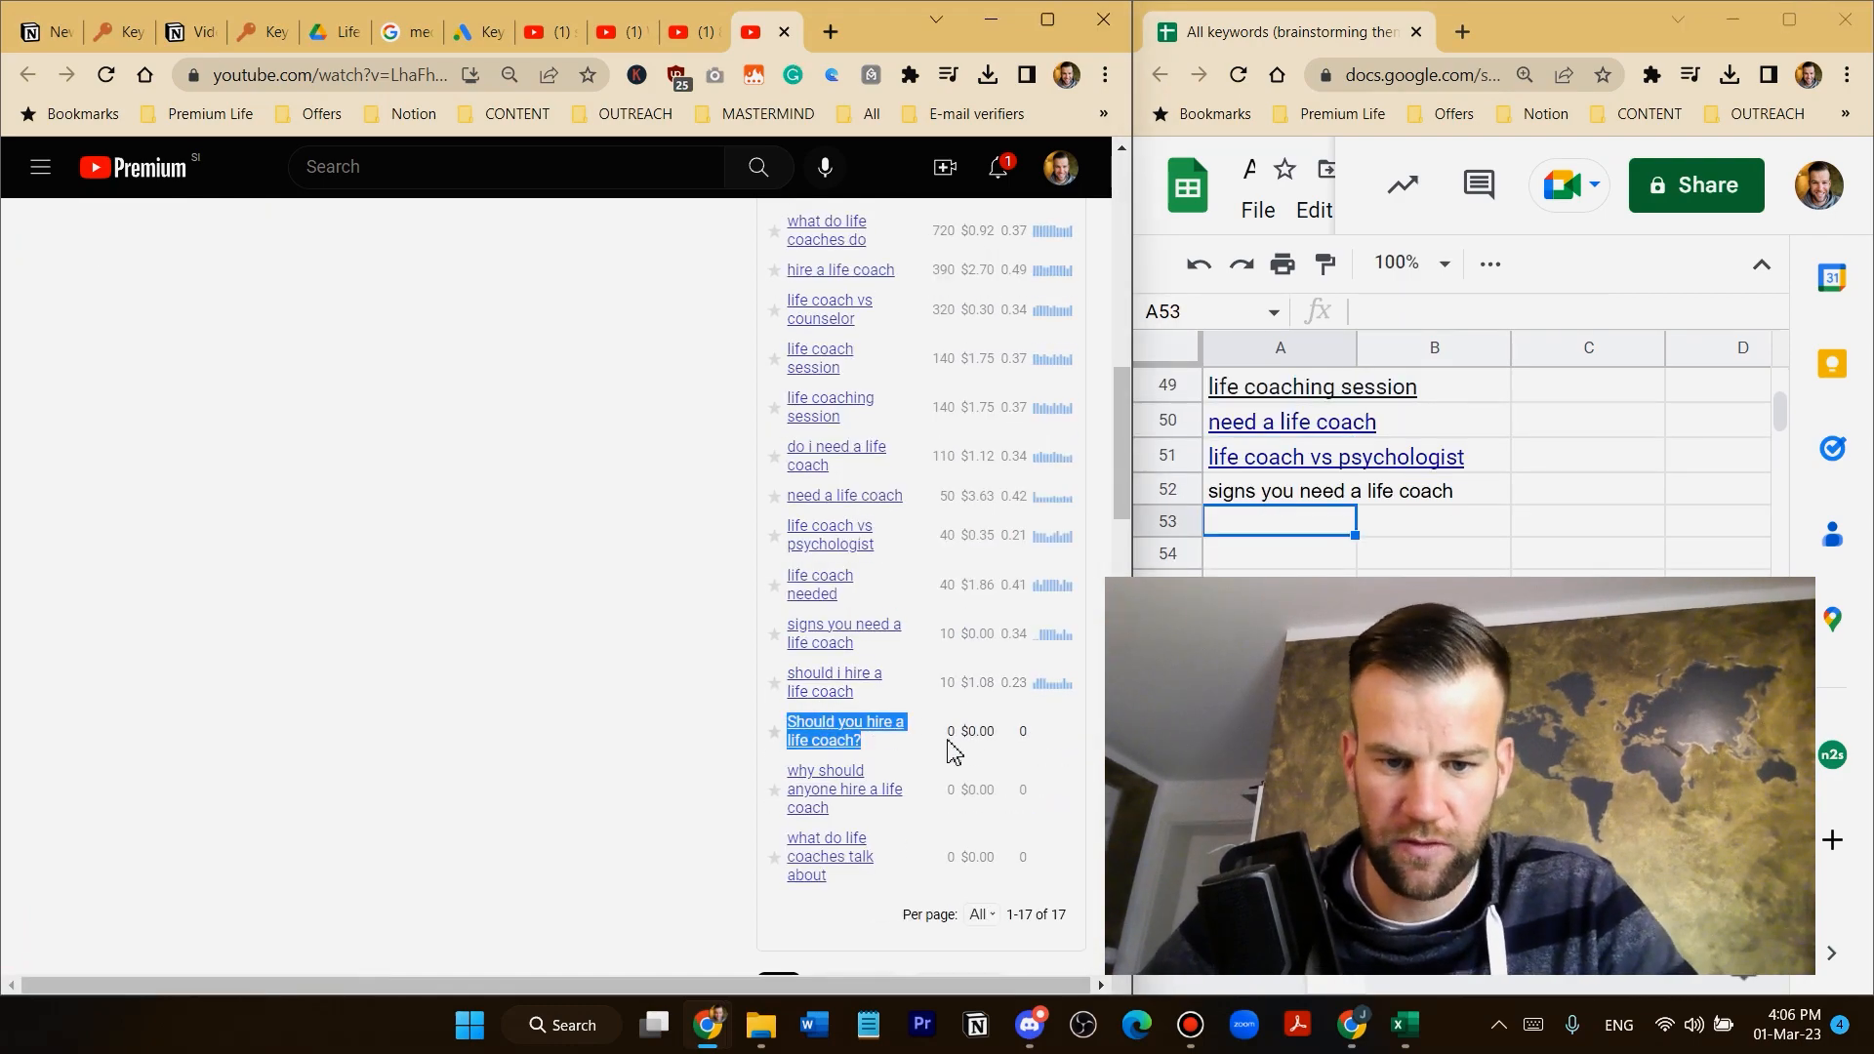
{"action": "left_click_drag", "start_coordinate": [877, 680], "coordinate": [786, 659]}
{"action": "type", "text": "life coach vs therapist"}
{"action": "key", "text": "Return"}
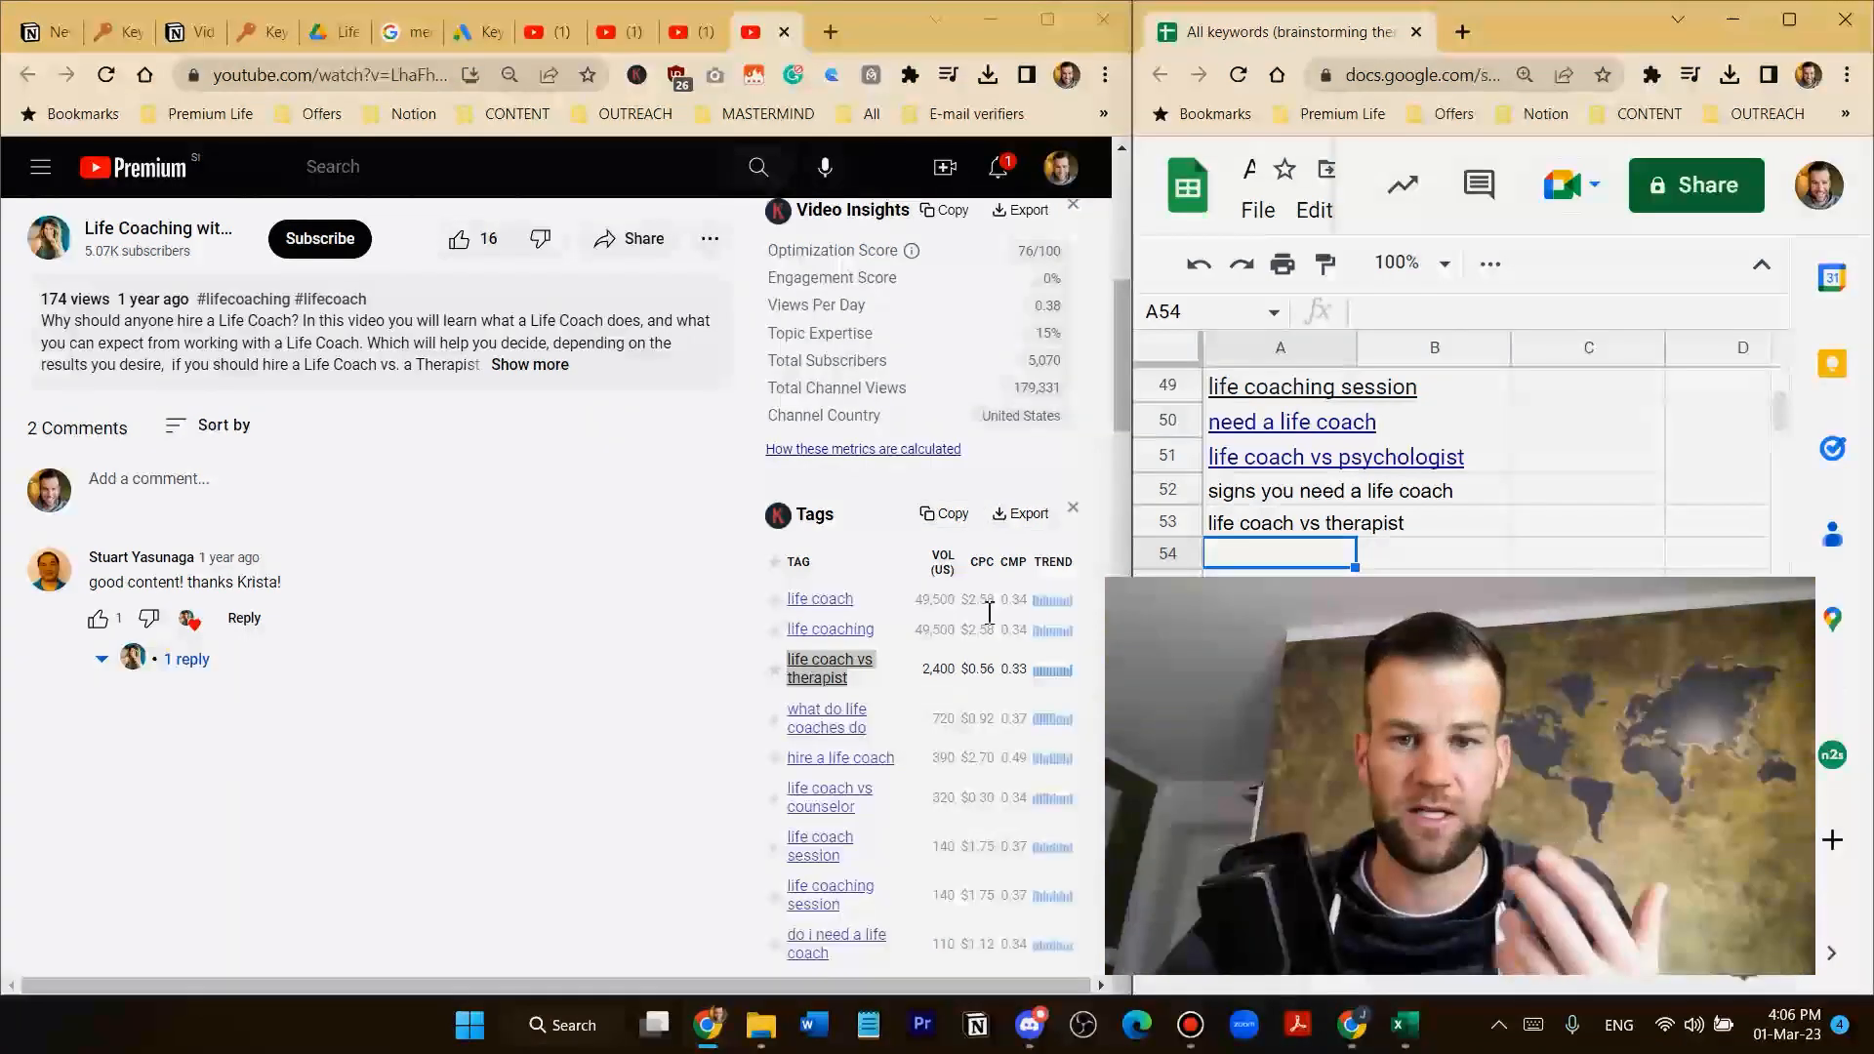
Maximize the spreadsheet window and copy the whole keyword list from cells A1 to A53
{"action": "left_click", "coordinate": [1305, 526]}
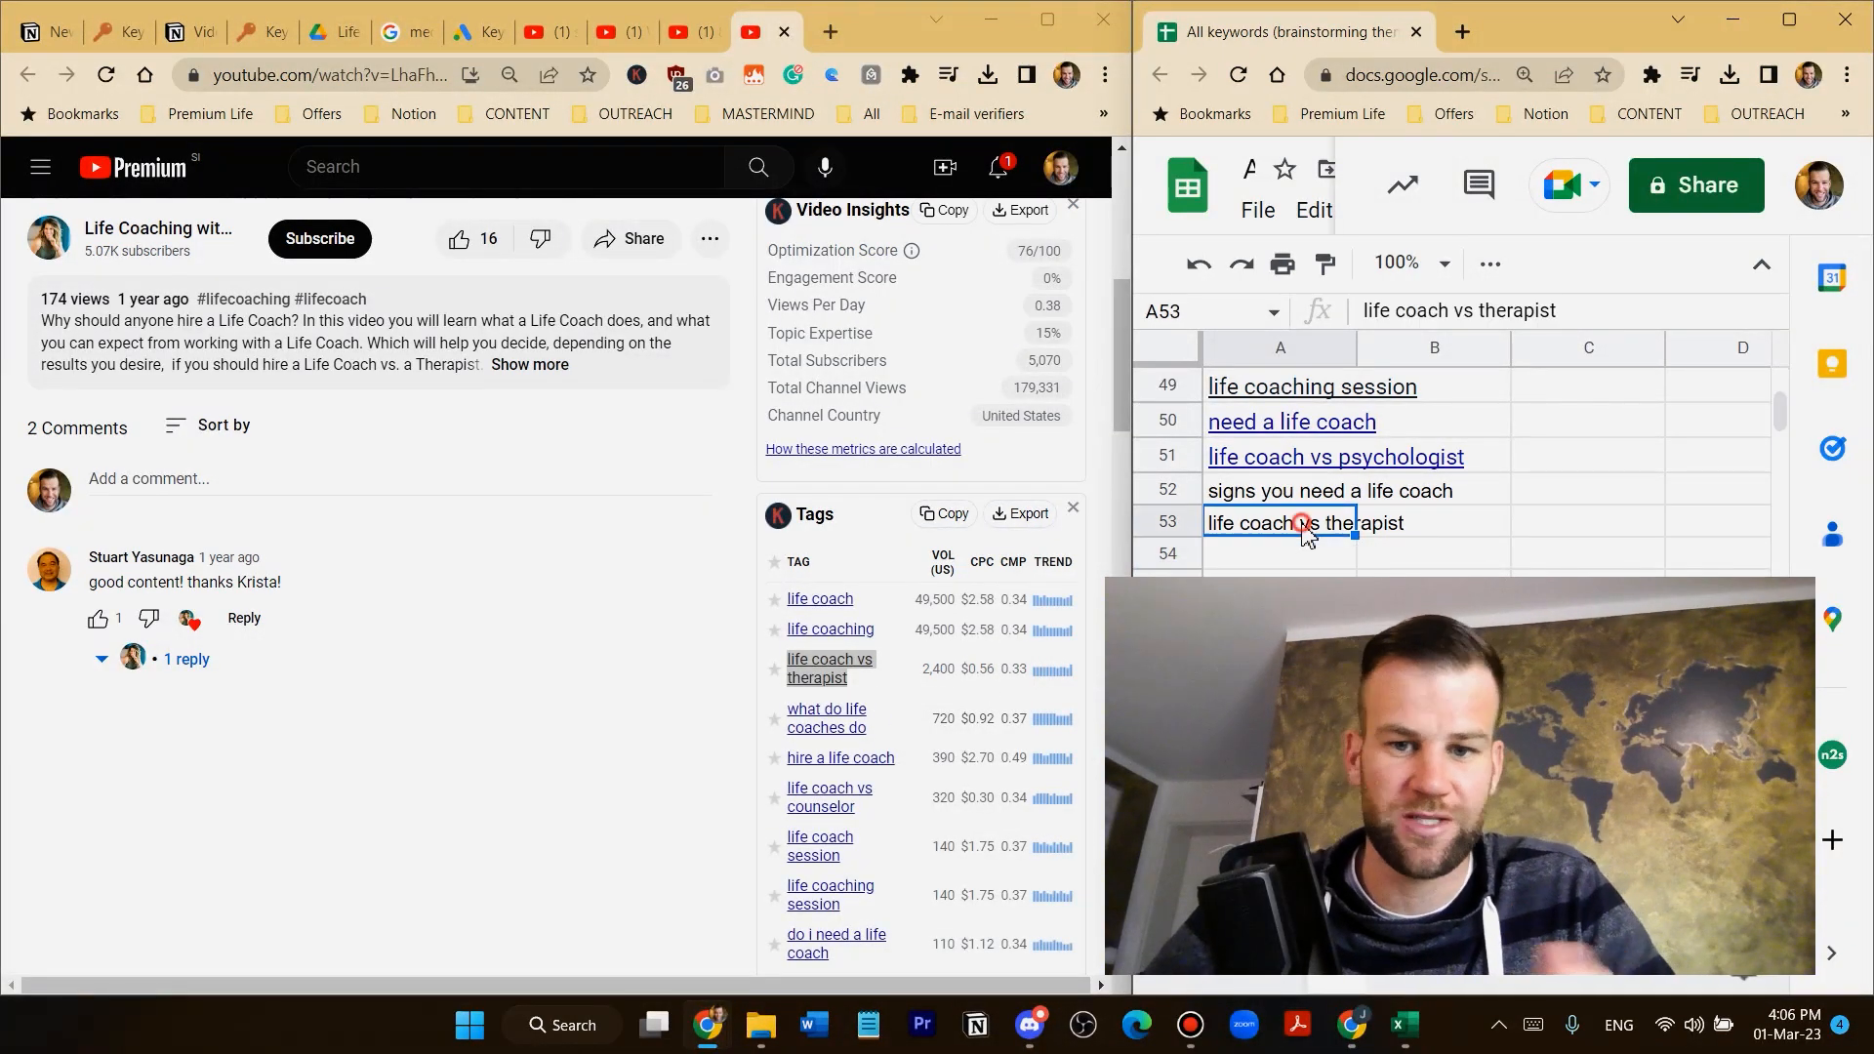
{"action": "left_click", "coordinate": [1790, 19]}
{"action": "scroll", "coordinate": [401, 619], "scroll_direction": "up", "scroll_amount": 11}
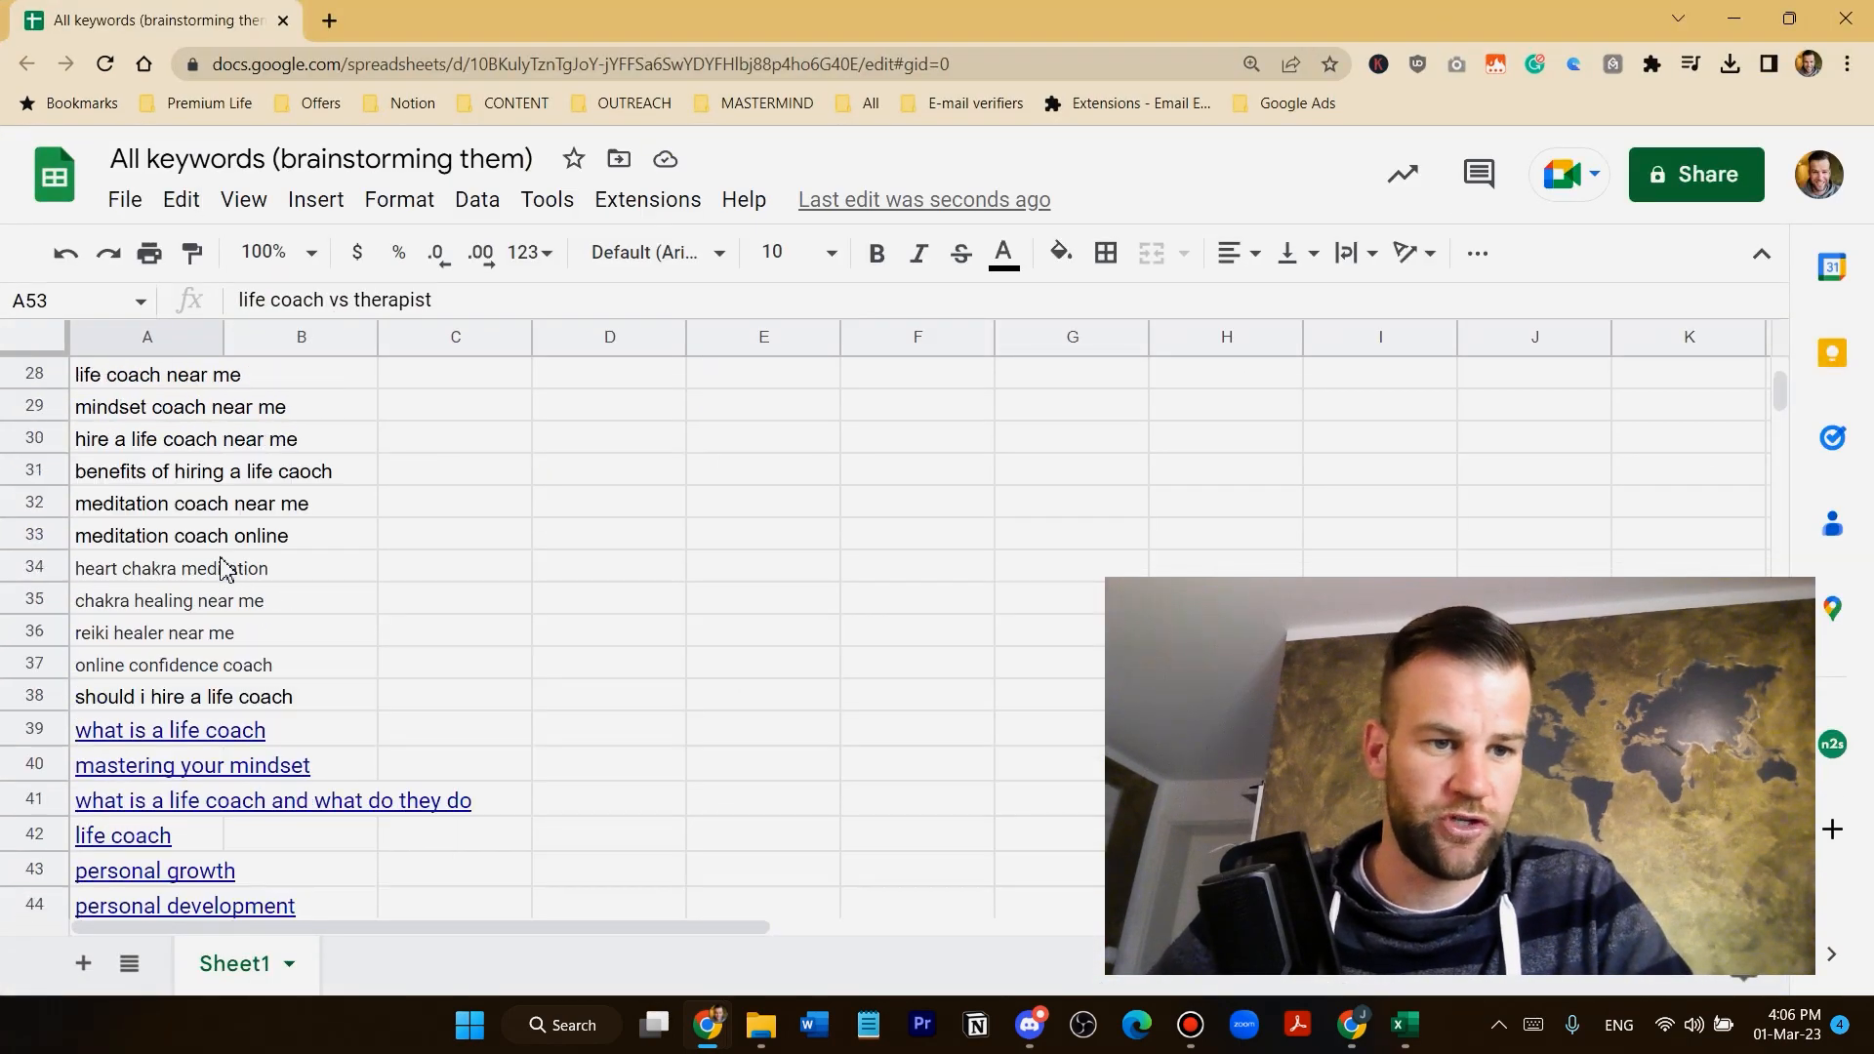
{"action": "scroll", "coordinate": [208, 527], "scroll_direction": "up", "scroll_amount": 5}
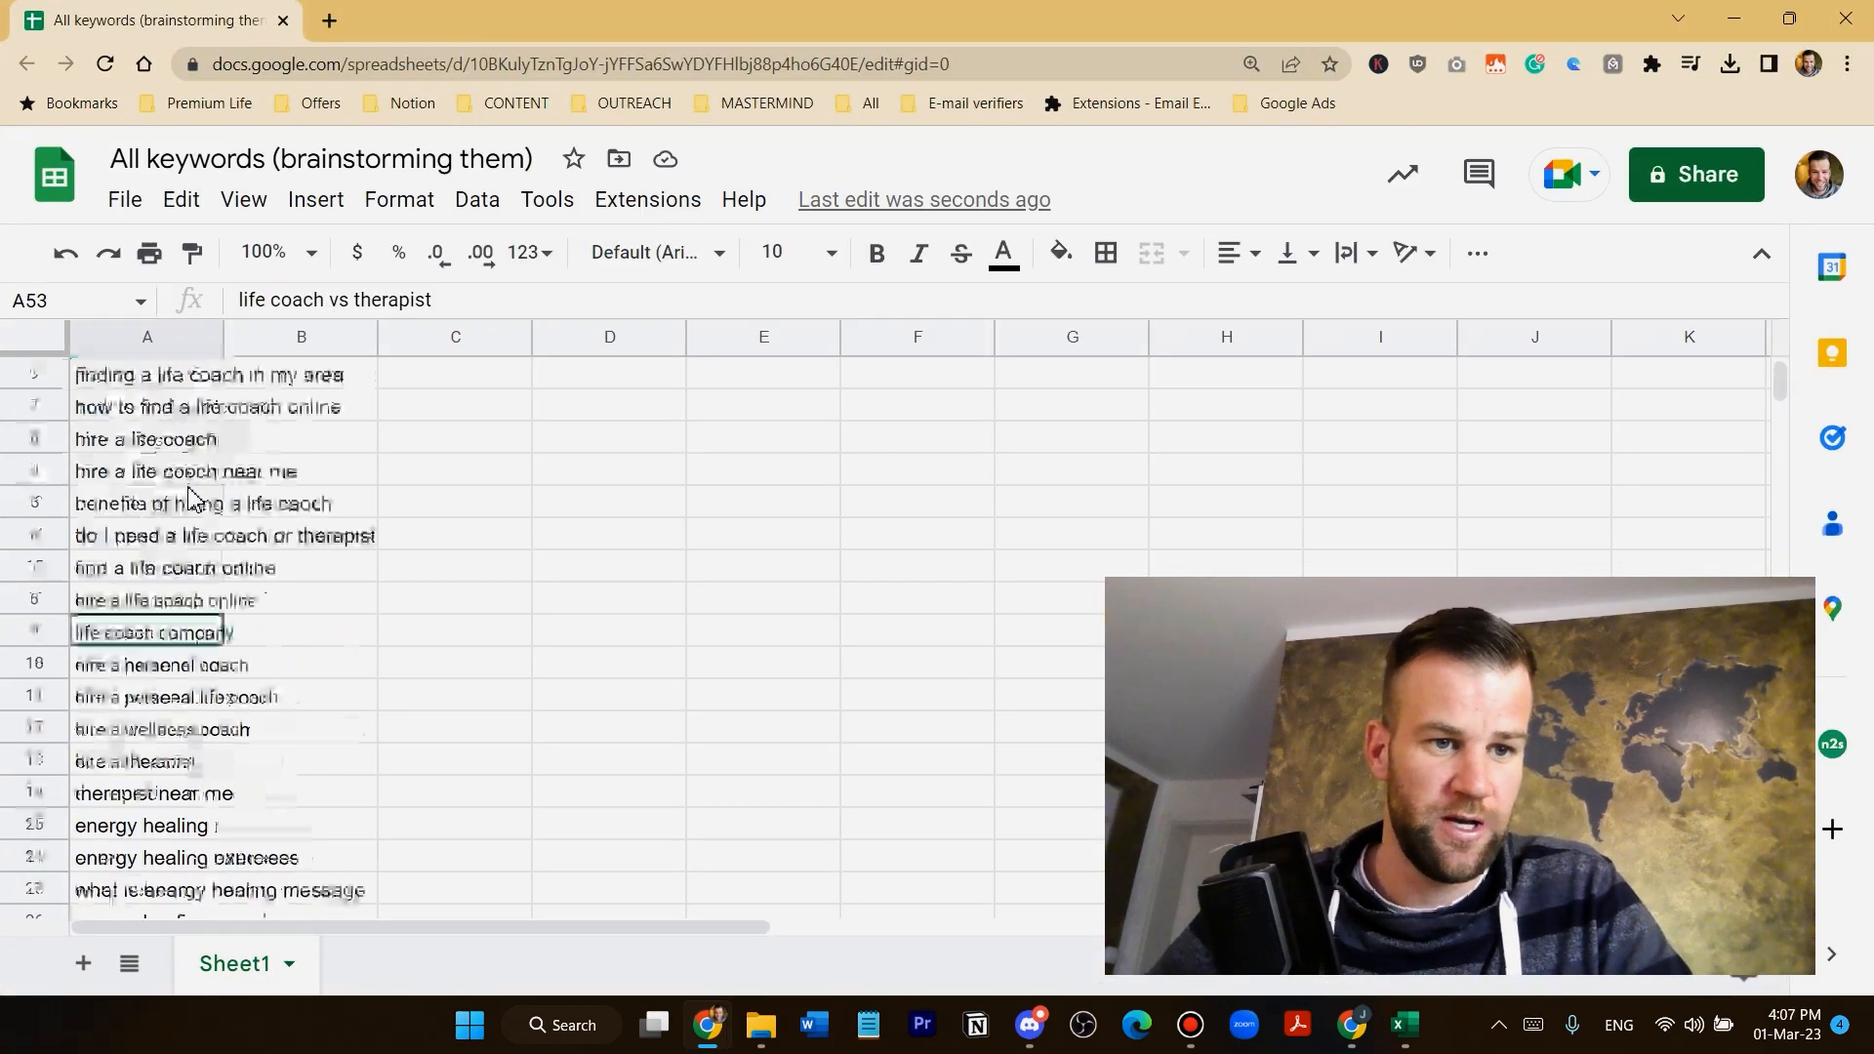
{"action": "left_click", "coordinate": [174, 376]}
{"action": "scroll", "coordinate": [171, 451], "scroll_direction": "down", "scroll_amount": 15}
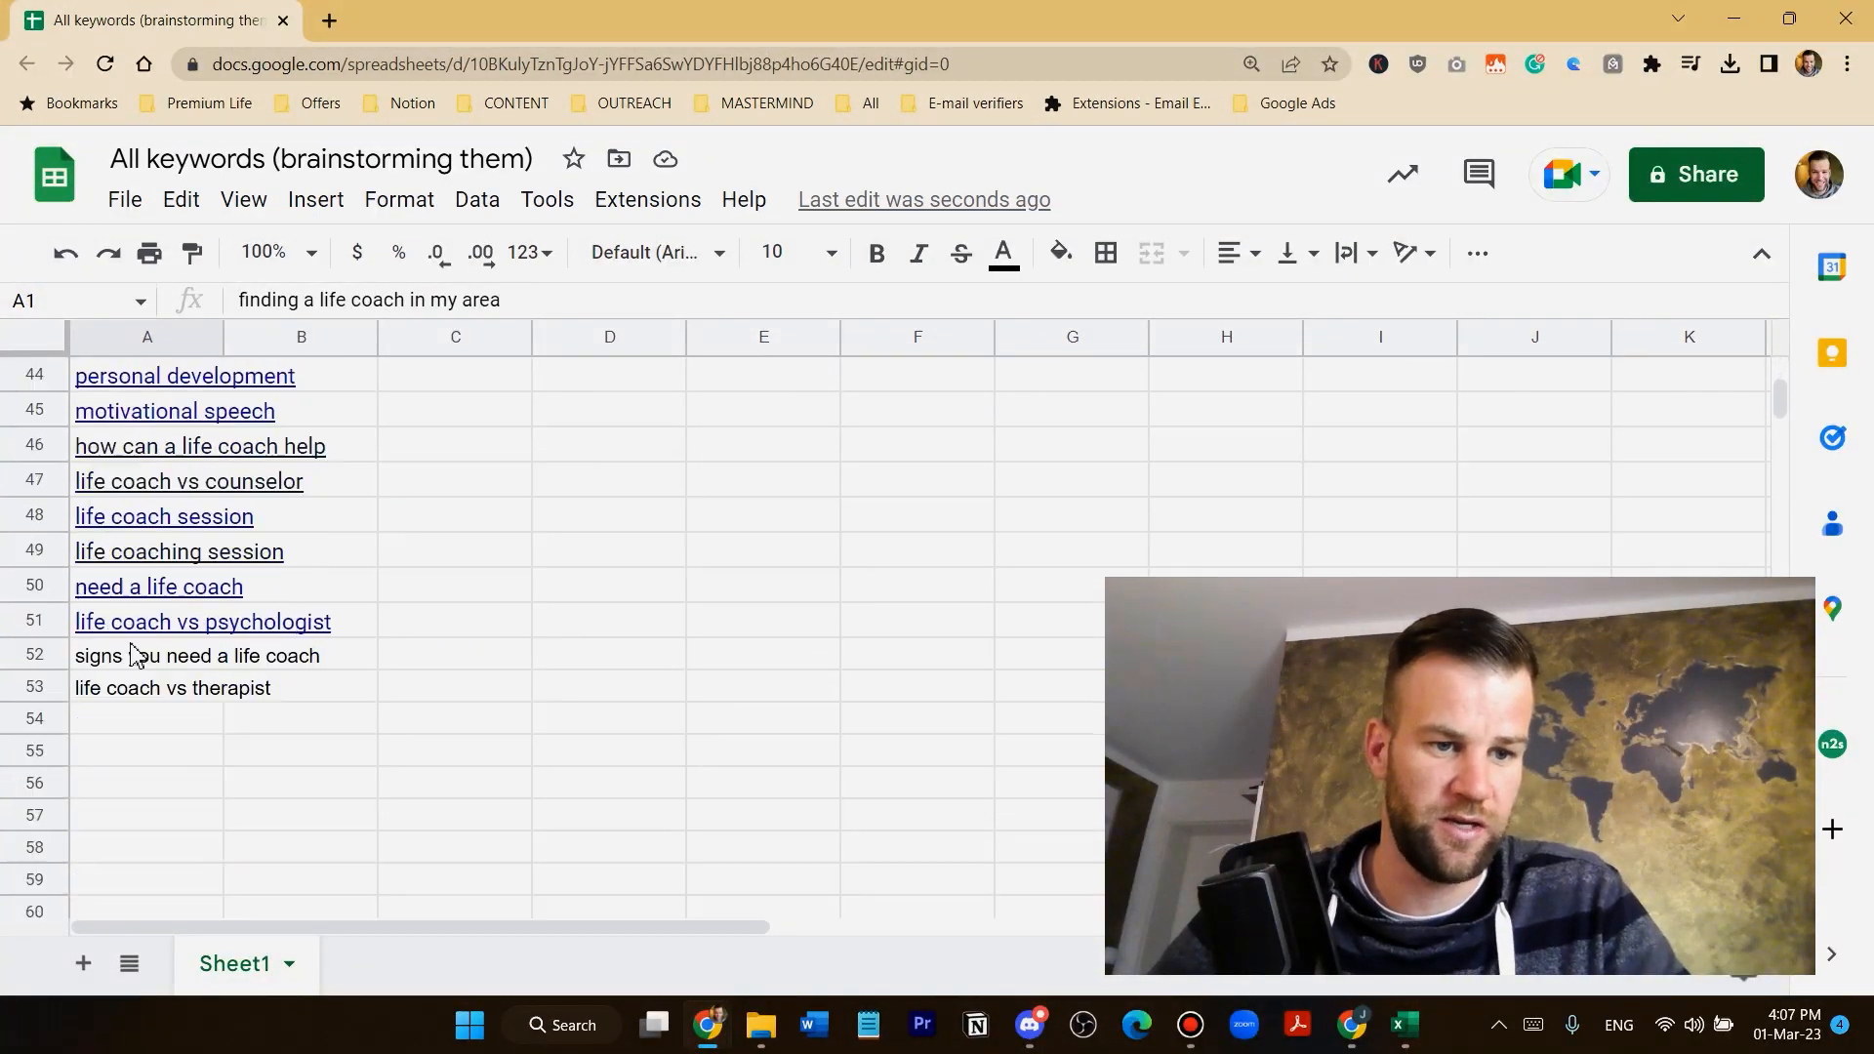
{"action": "left_click", "coordinate": [159, 560], "text": "shift"}
{"action": "left_click", "coordinate": [157, 586], "text": "shift"}
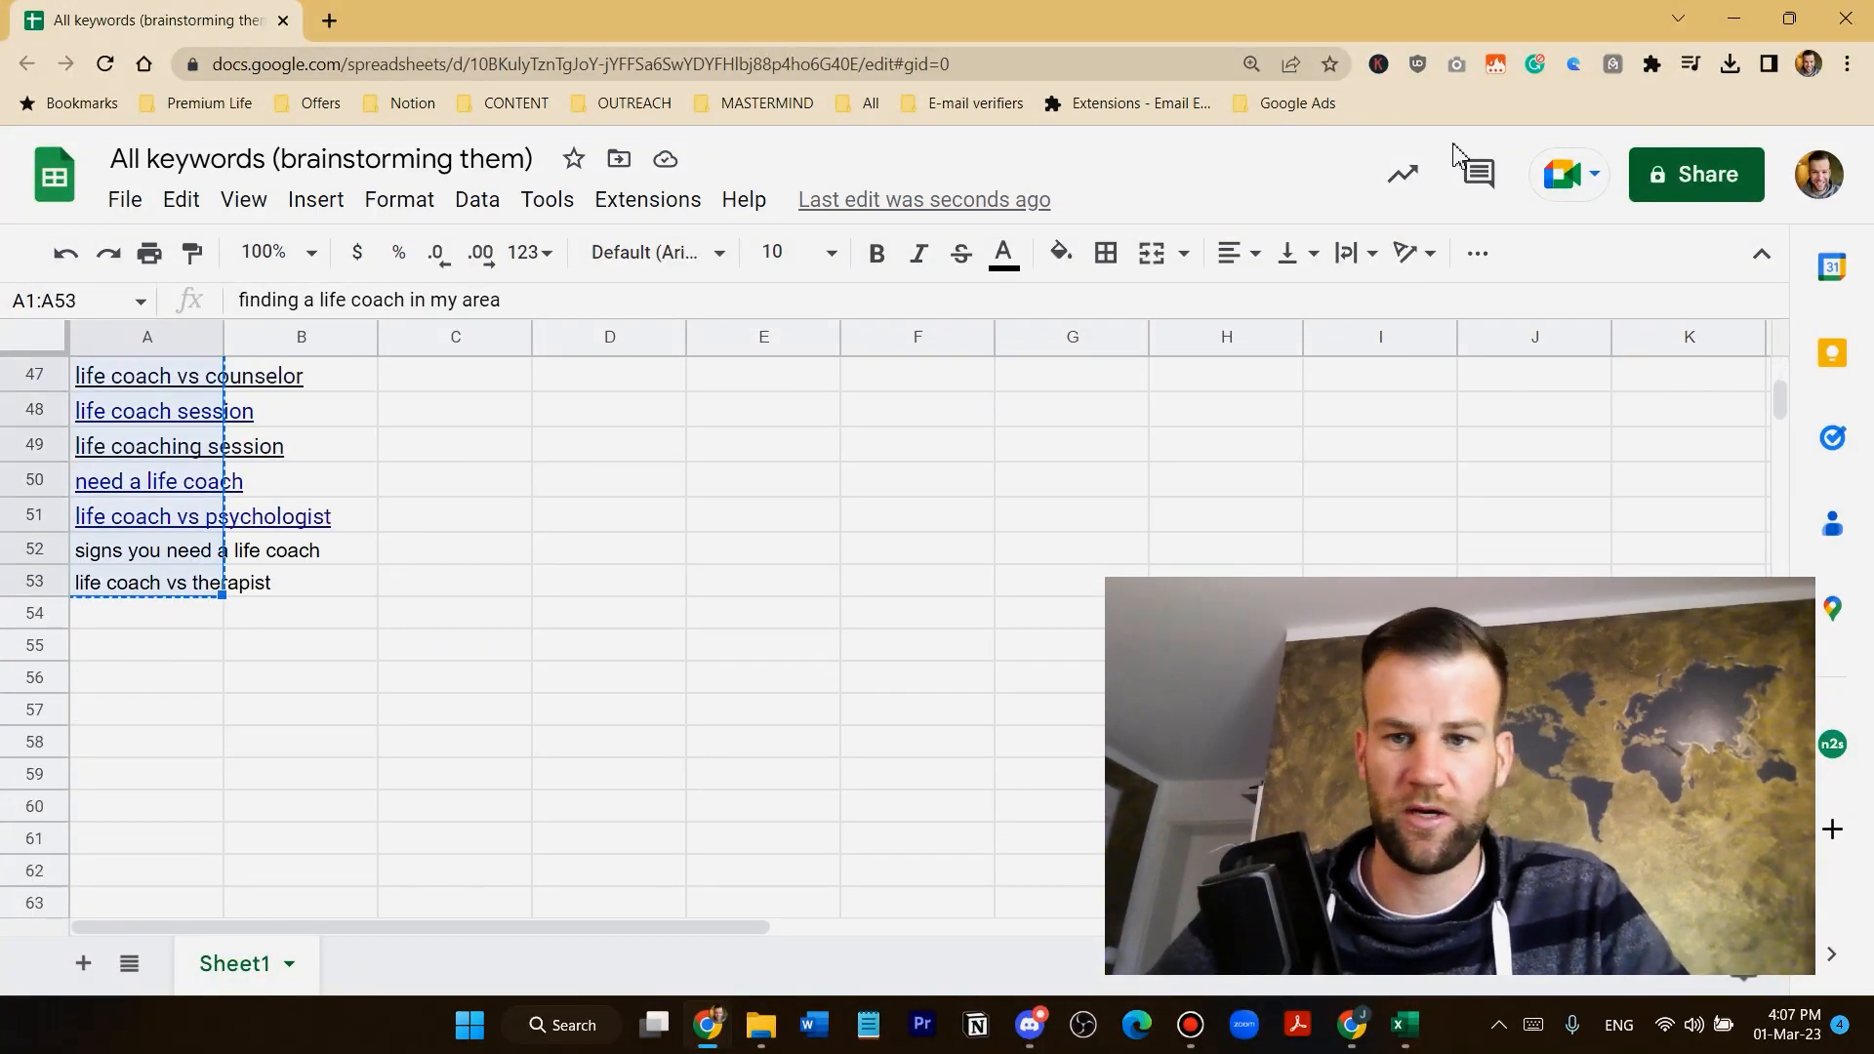
Paste the copied keyword list into the Keywords Everywhere Bulk Keywords Data Tool and get its metrics
{"action": "left_click", "coordinate": [1378, 64]}
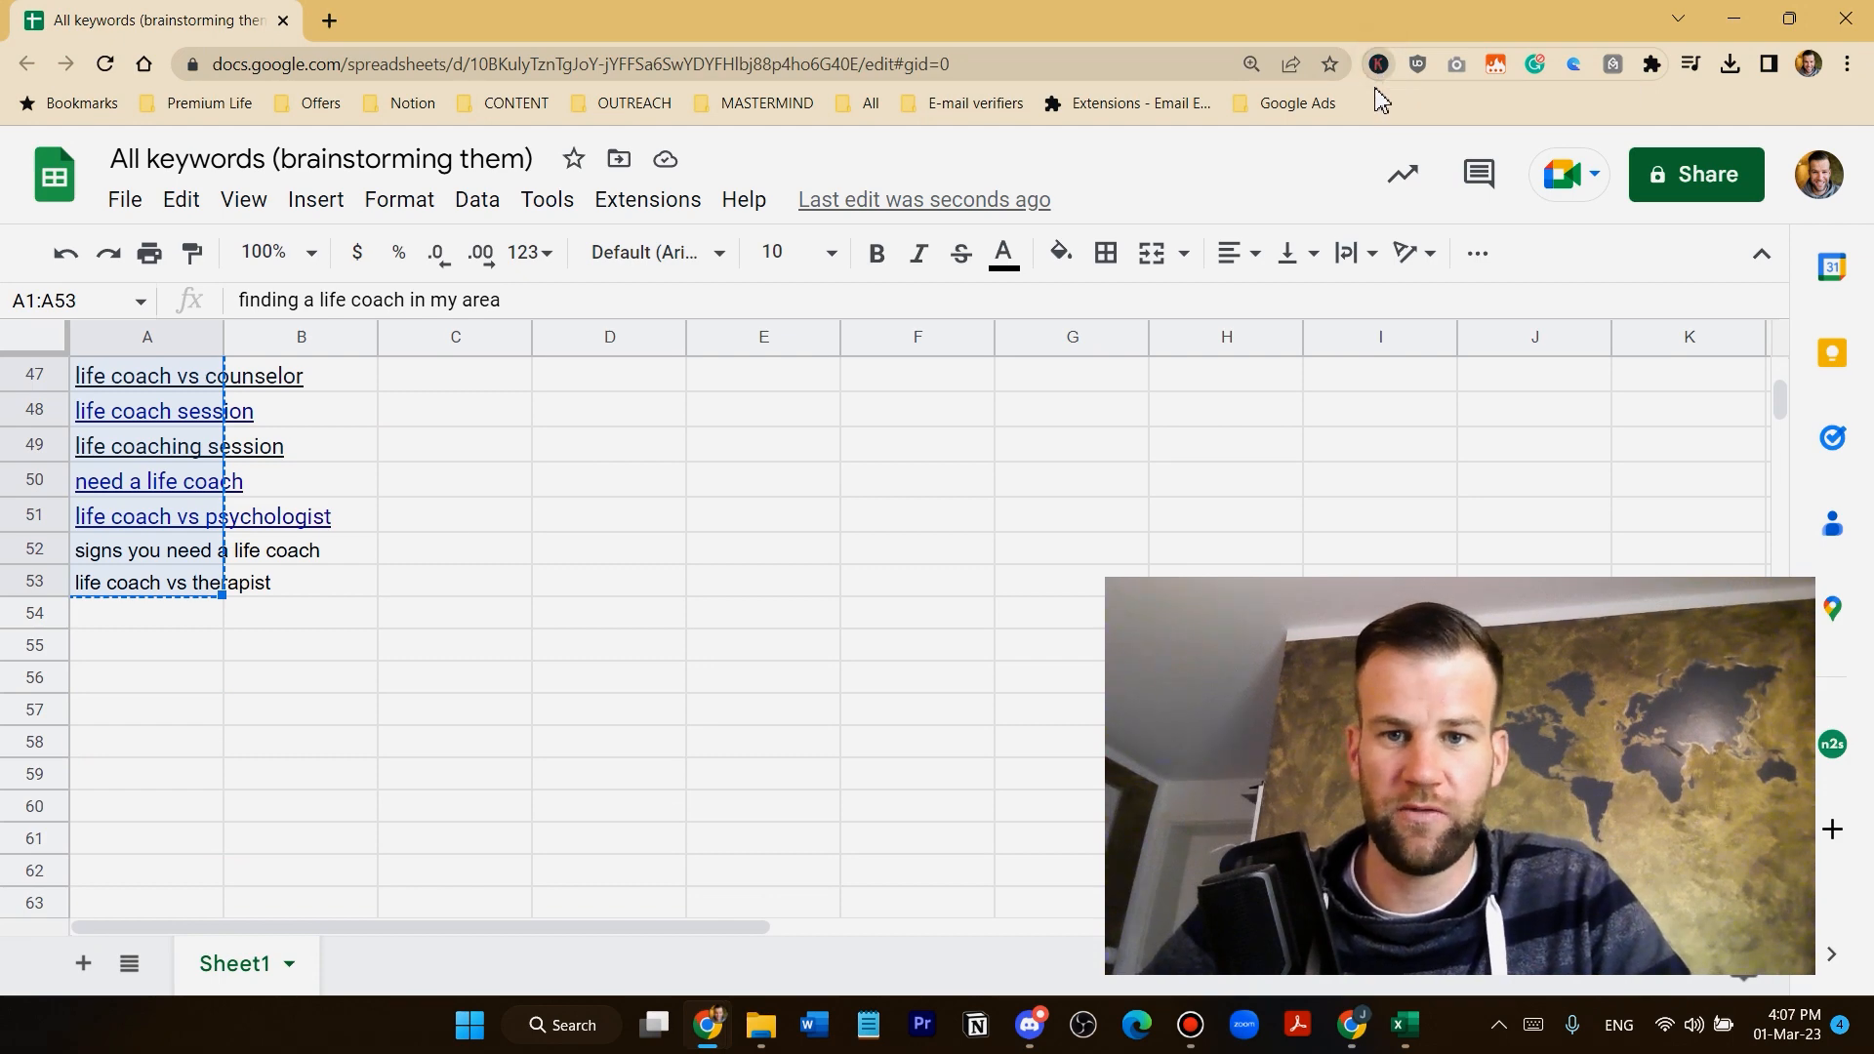
{"action": "left_click", "coordinate": [952, 291]}
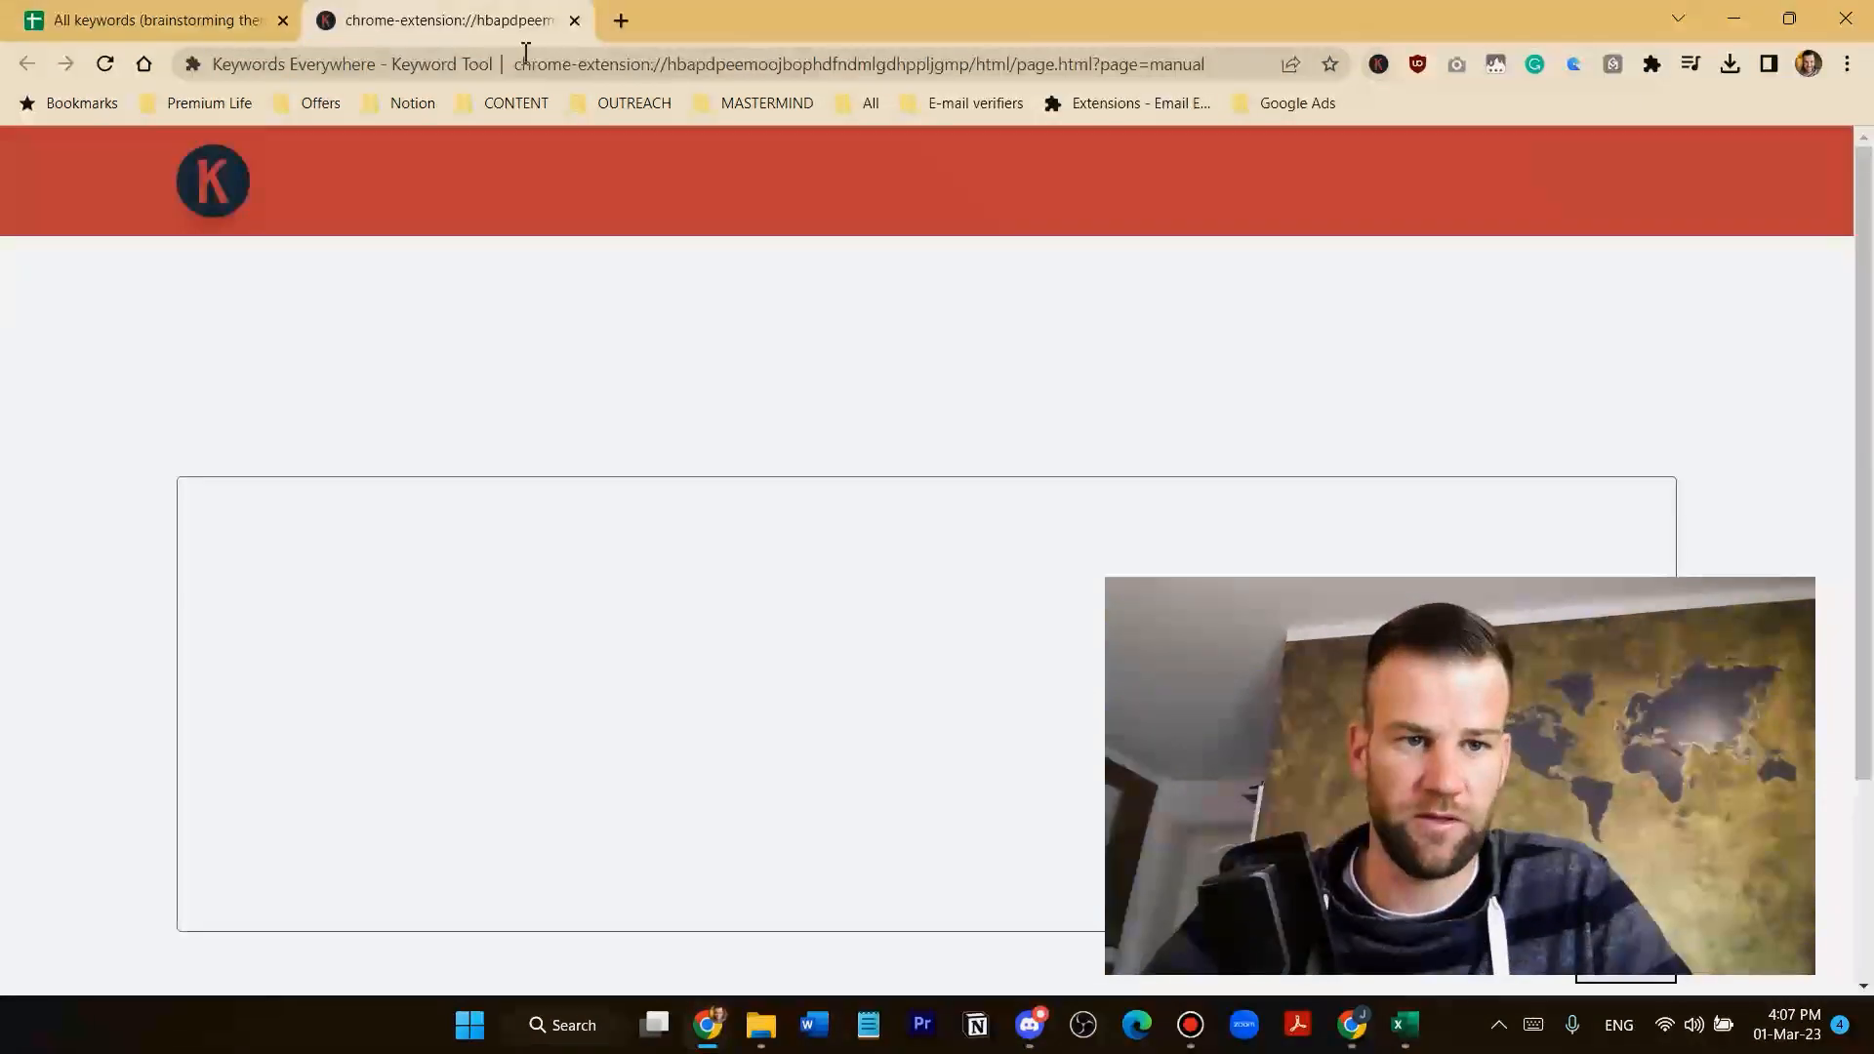
{"action": "left_click", "coordinate": [332, 503]}
{"action": "key", "text": "ctrl+v"}
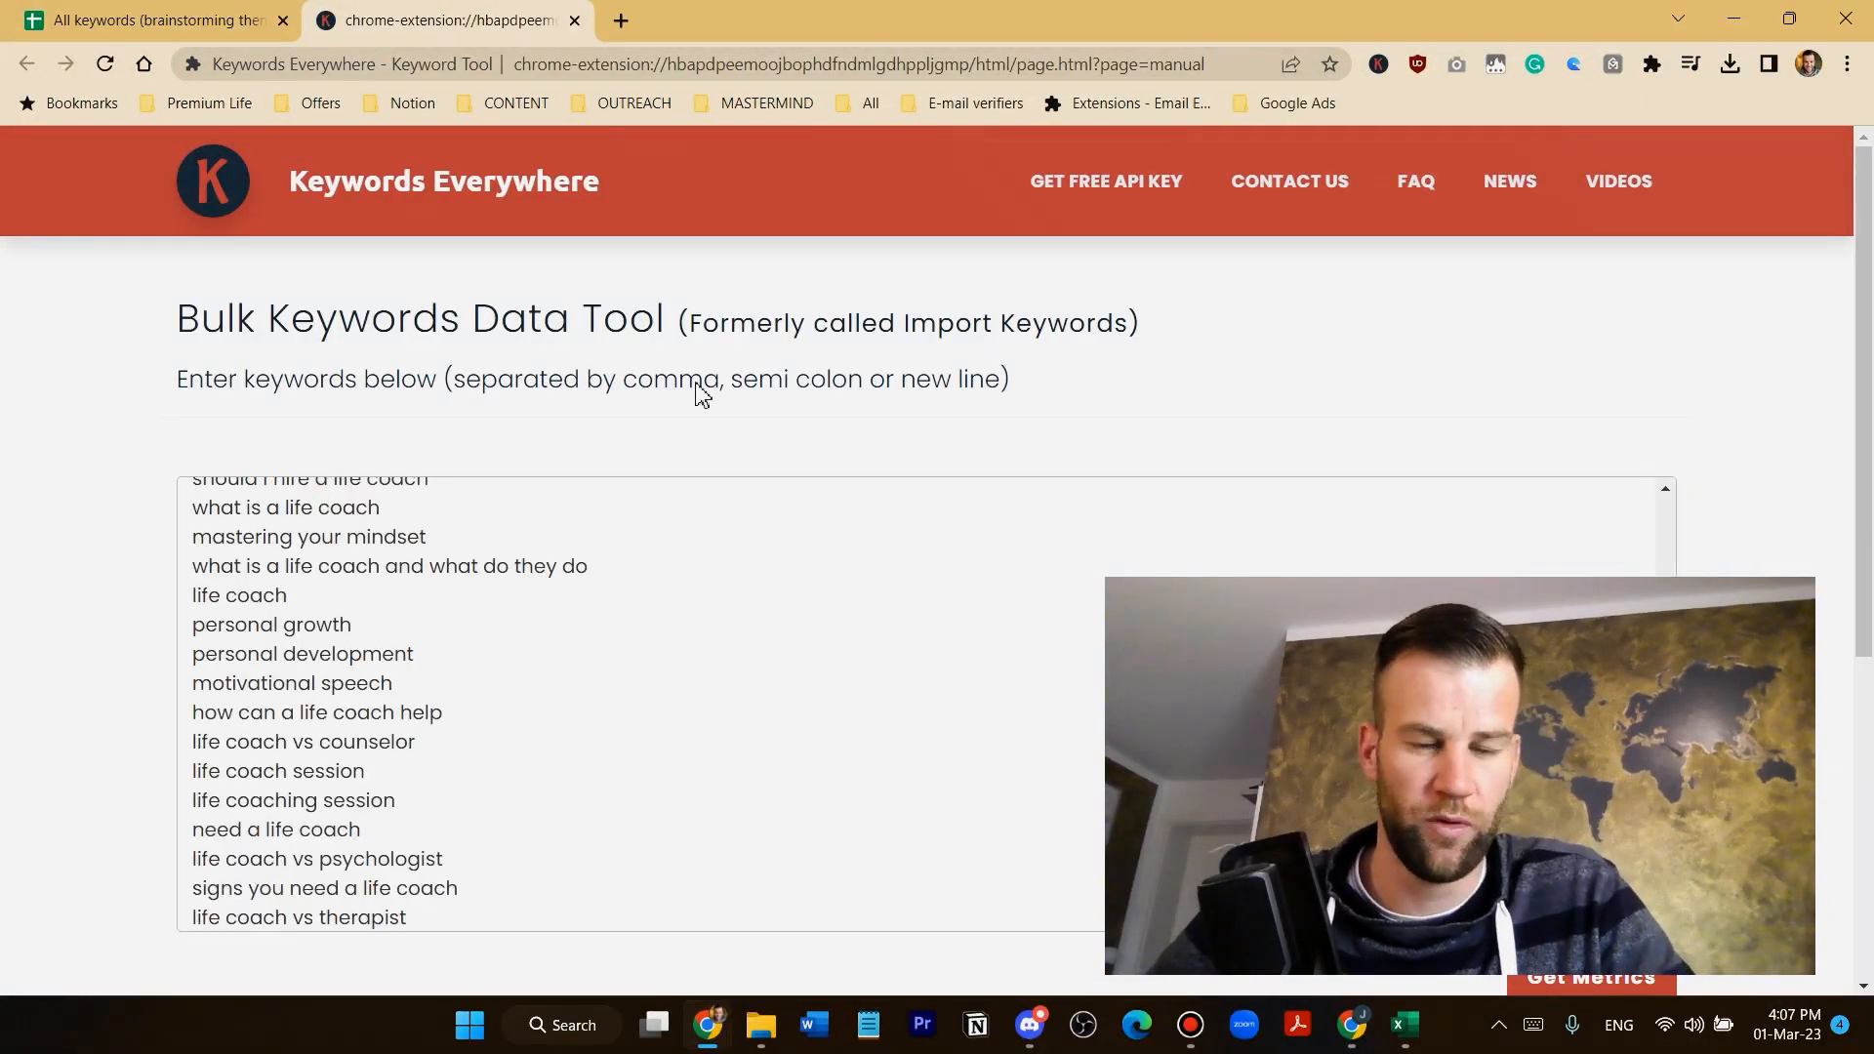
{"action": "scroll", "coordinate": [737, 397], "scroll_direction": "down", "scroll_amount": 5}
{"action": "left_click", "coordinate": [1610, 449]}
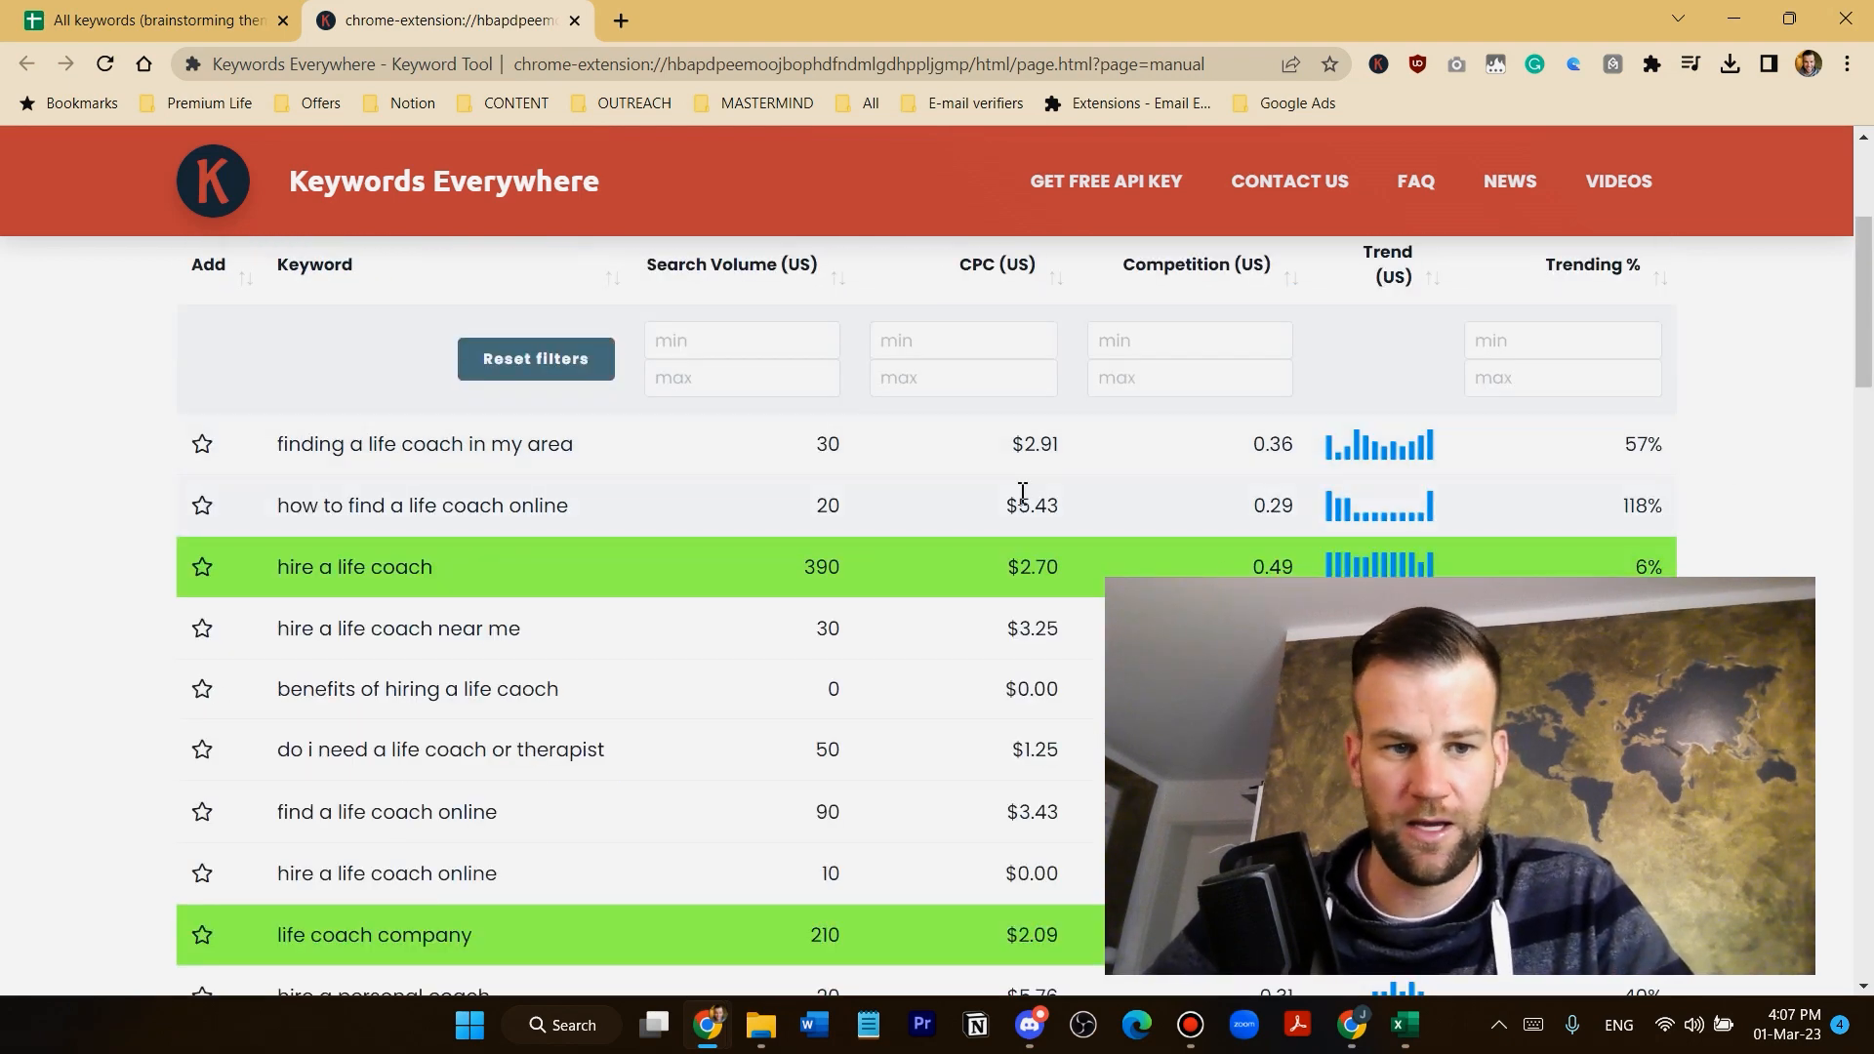
Export the keyword metrics as CSV and set the save location to the Life coaching niche folder
{"action": "scroll", "coordinate": [1011, 491], "scroll_direction": "up", "scroll_amount": 3}
{"action": "left_click", "coordinate": [1428, 367]}
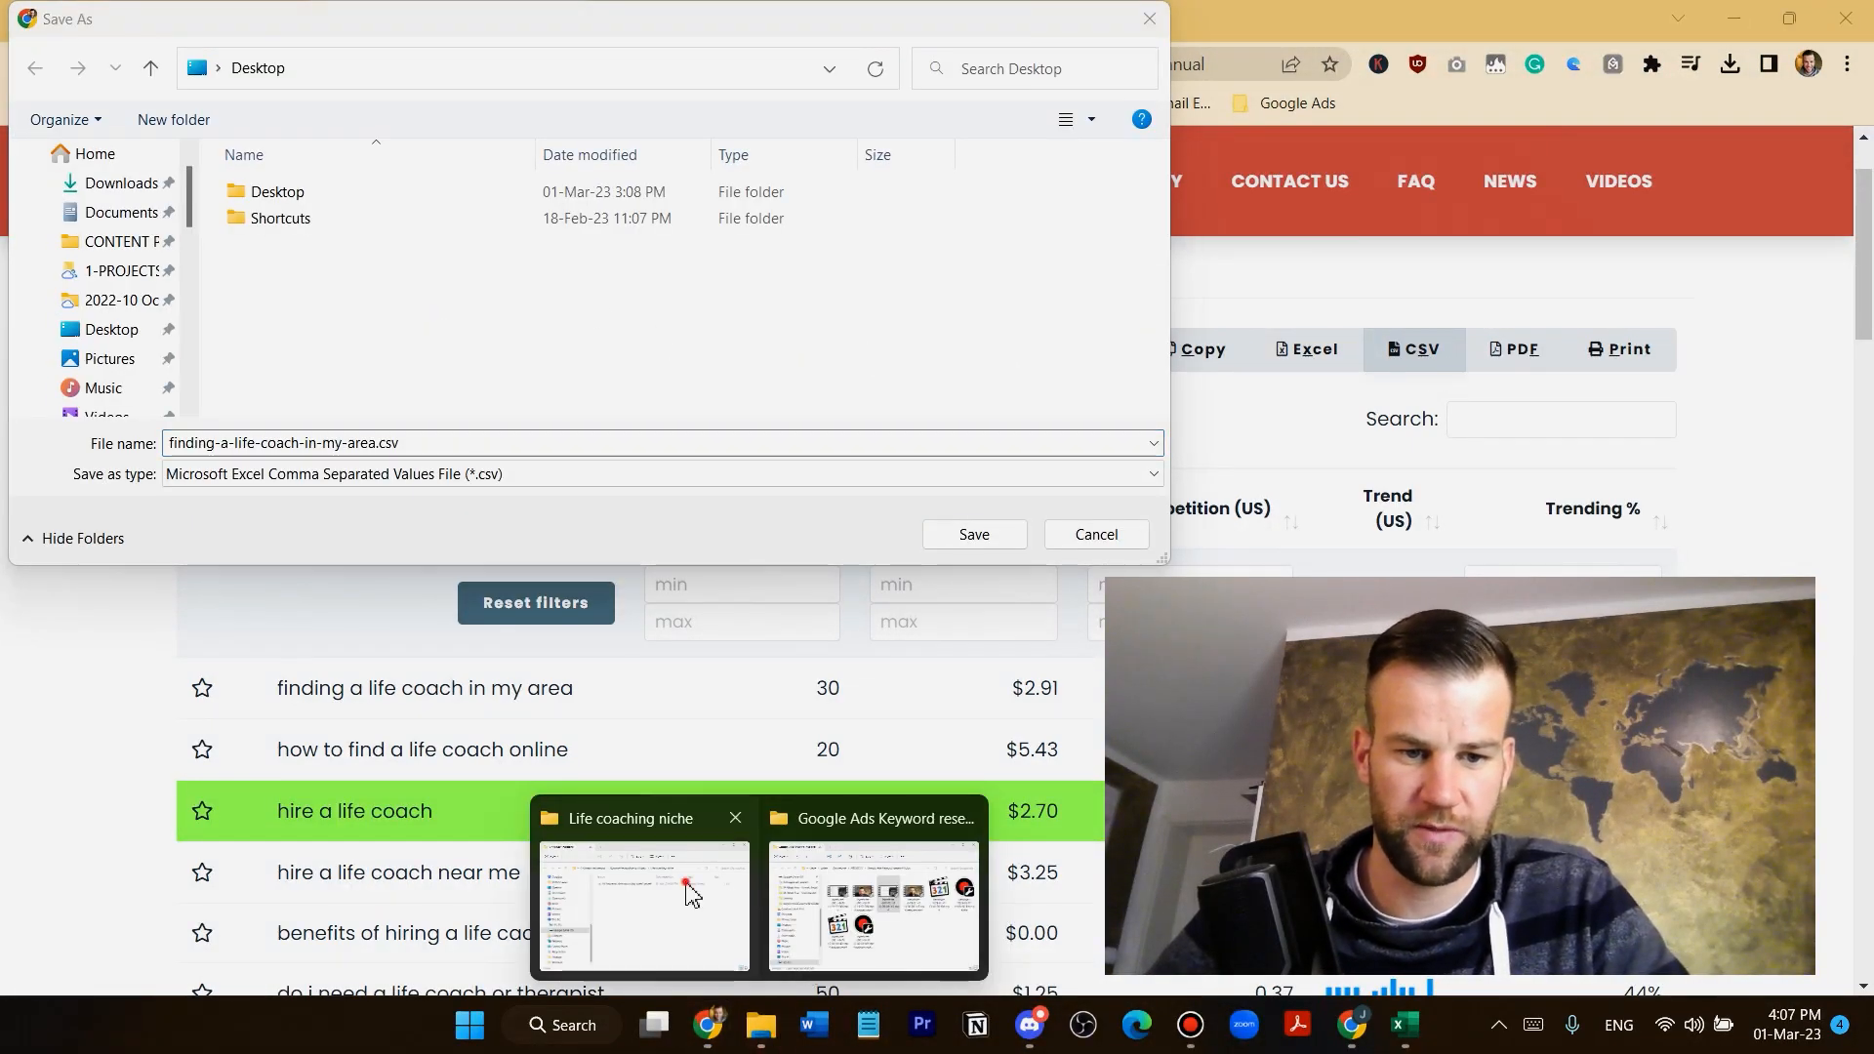
{"action": "left_click", "coordinate": [688, 889]}
{"action": "left_click", "coordinate": [1328, 429]}
{"action": "key", "text": "ctrl+c"}
{"action": "left_click", "coordinate": [343, 69]}
{"action": "key", "text": "ctrl+v"}
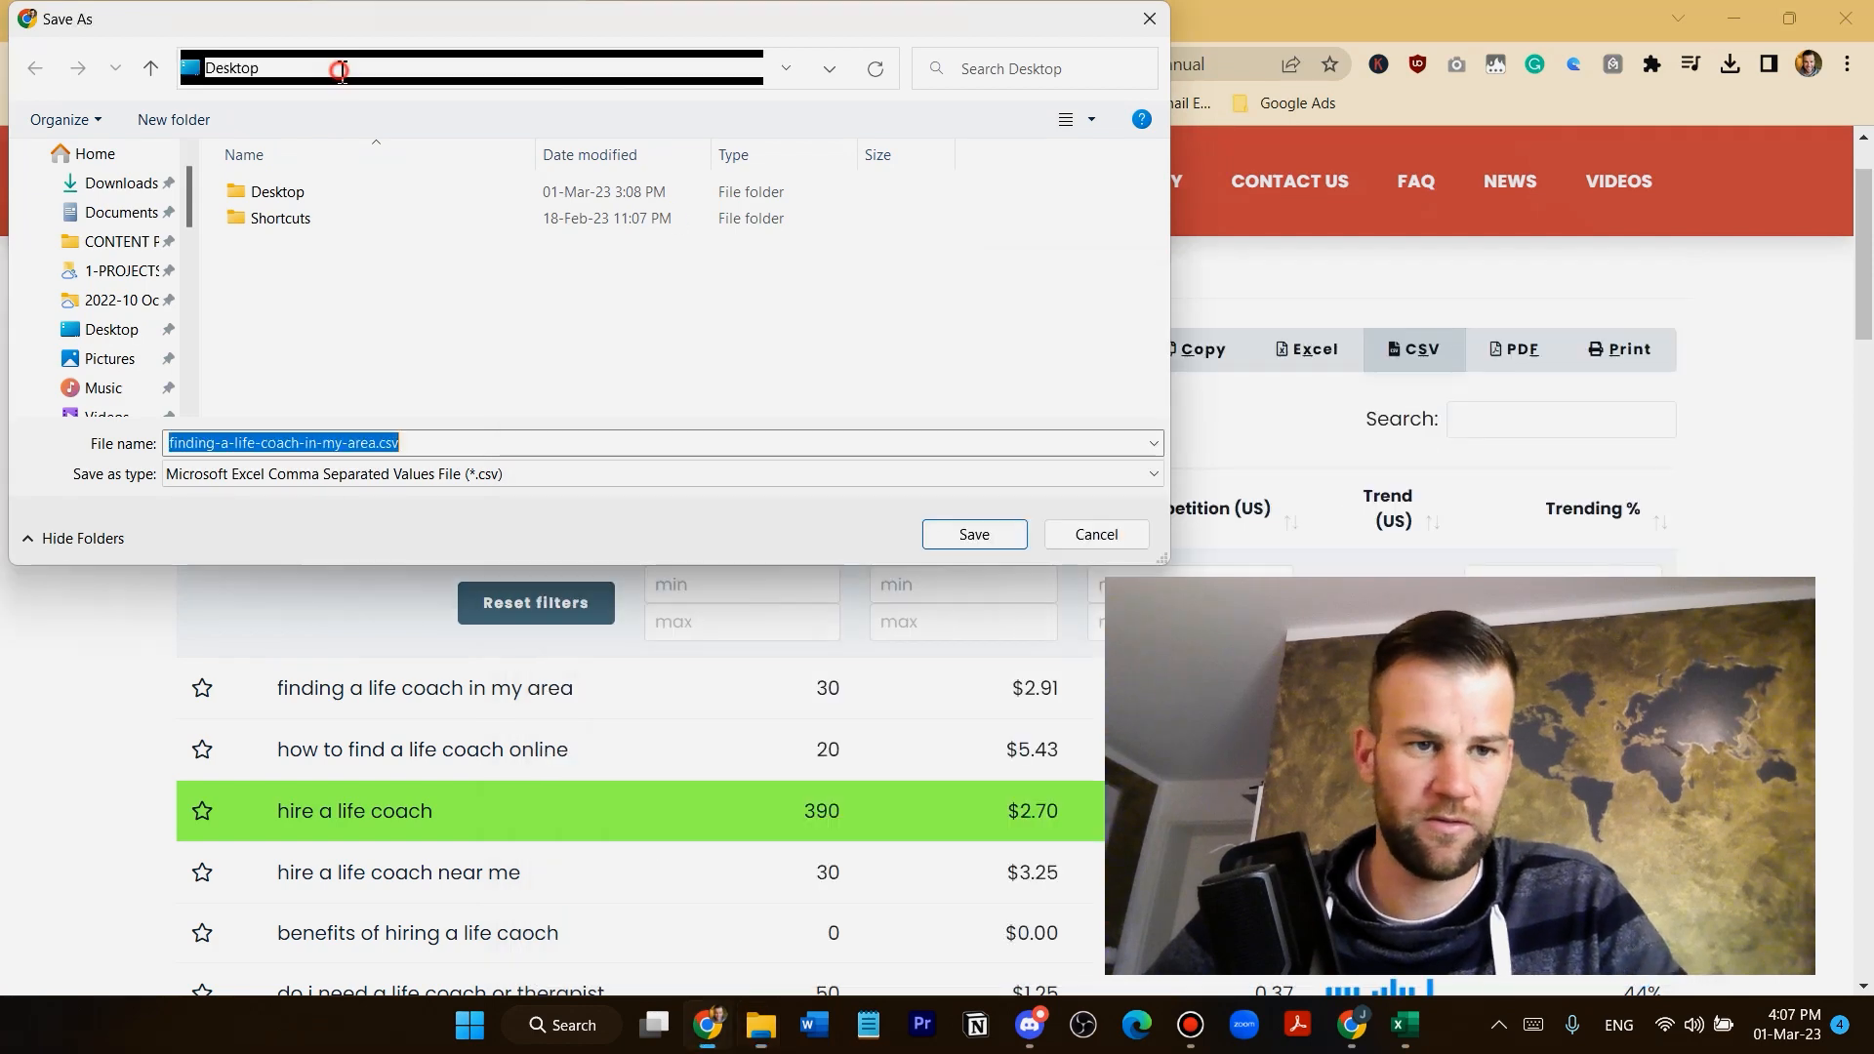
{"action": "key", "text": "Return"}
Save the export with the prefix "Life coaching niche CSV 1 -" in front of the suggested file name
{"action": "left_click", "coordinate": [167, 445]}
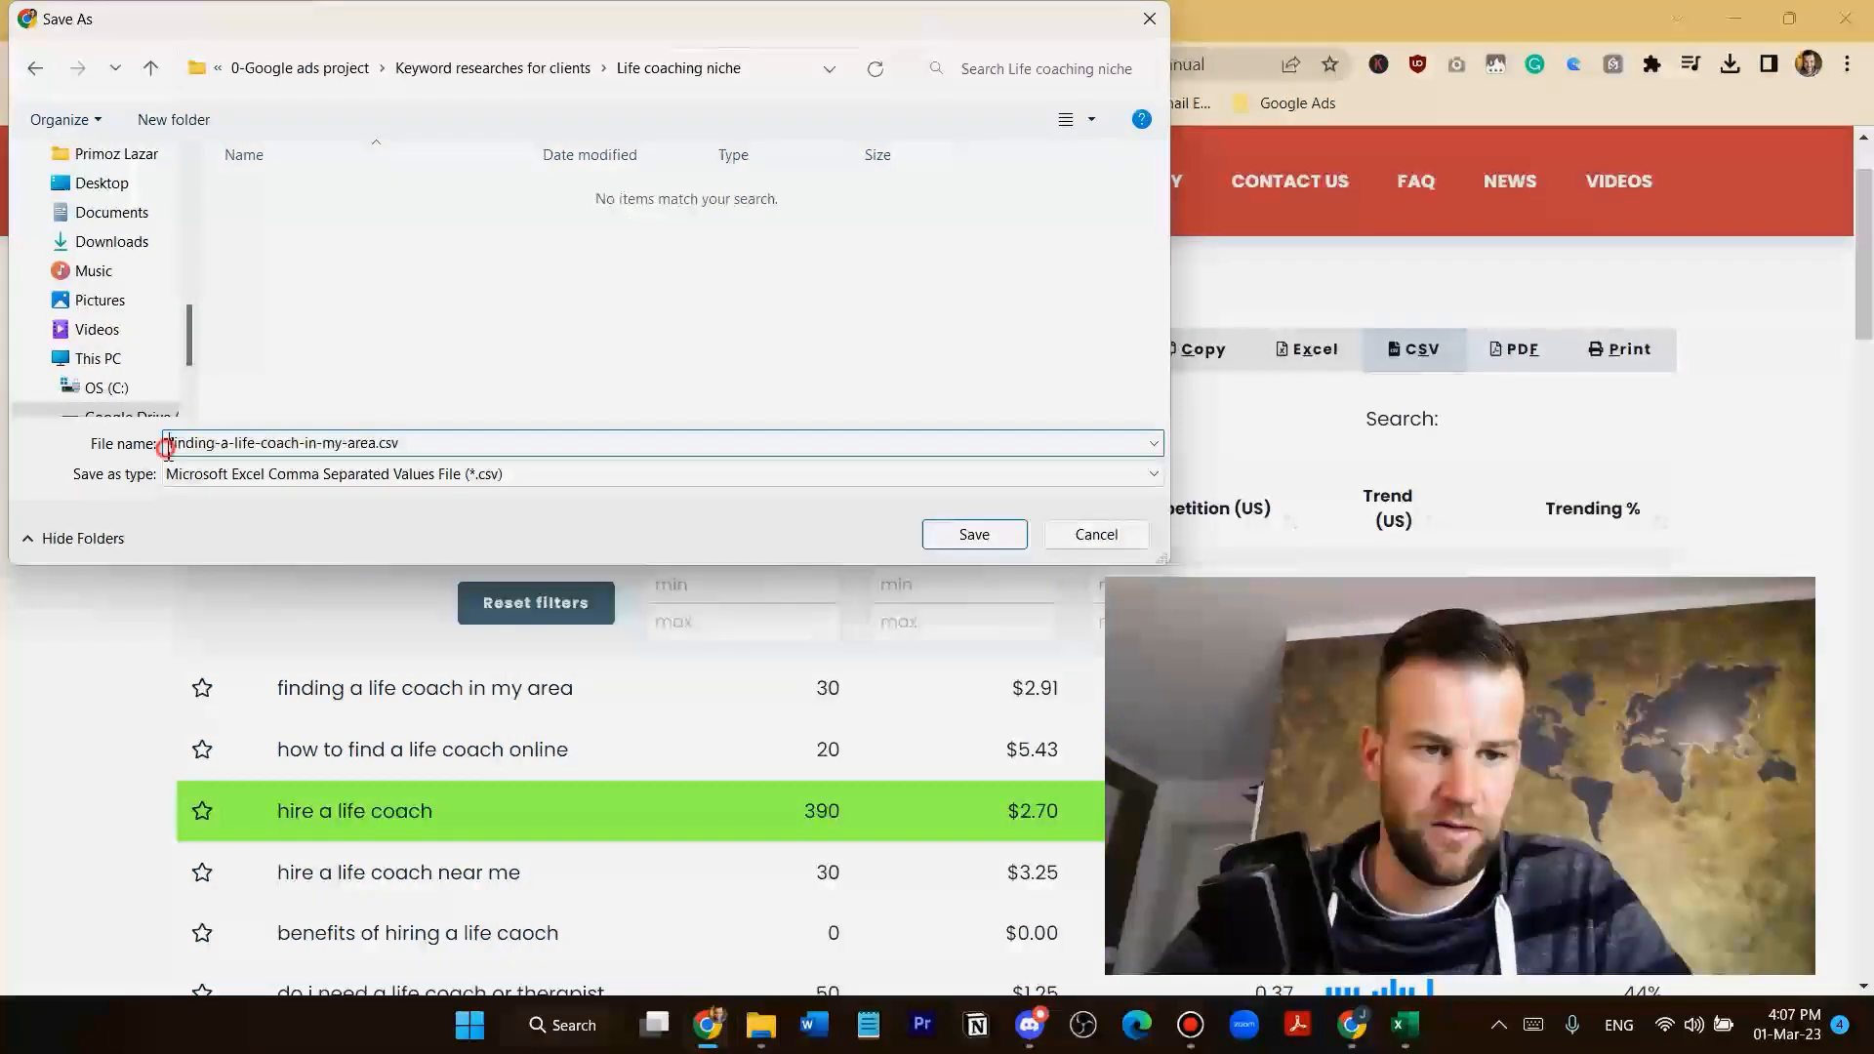
{"action": "type", "text": "Life coaching"}
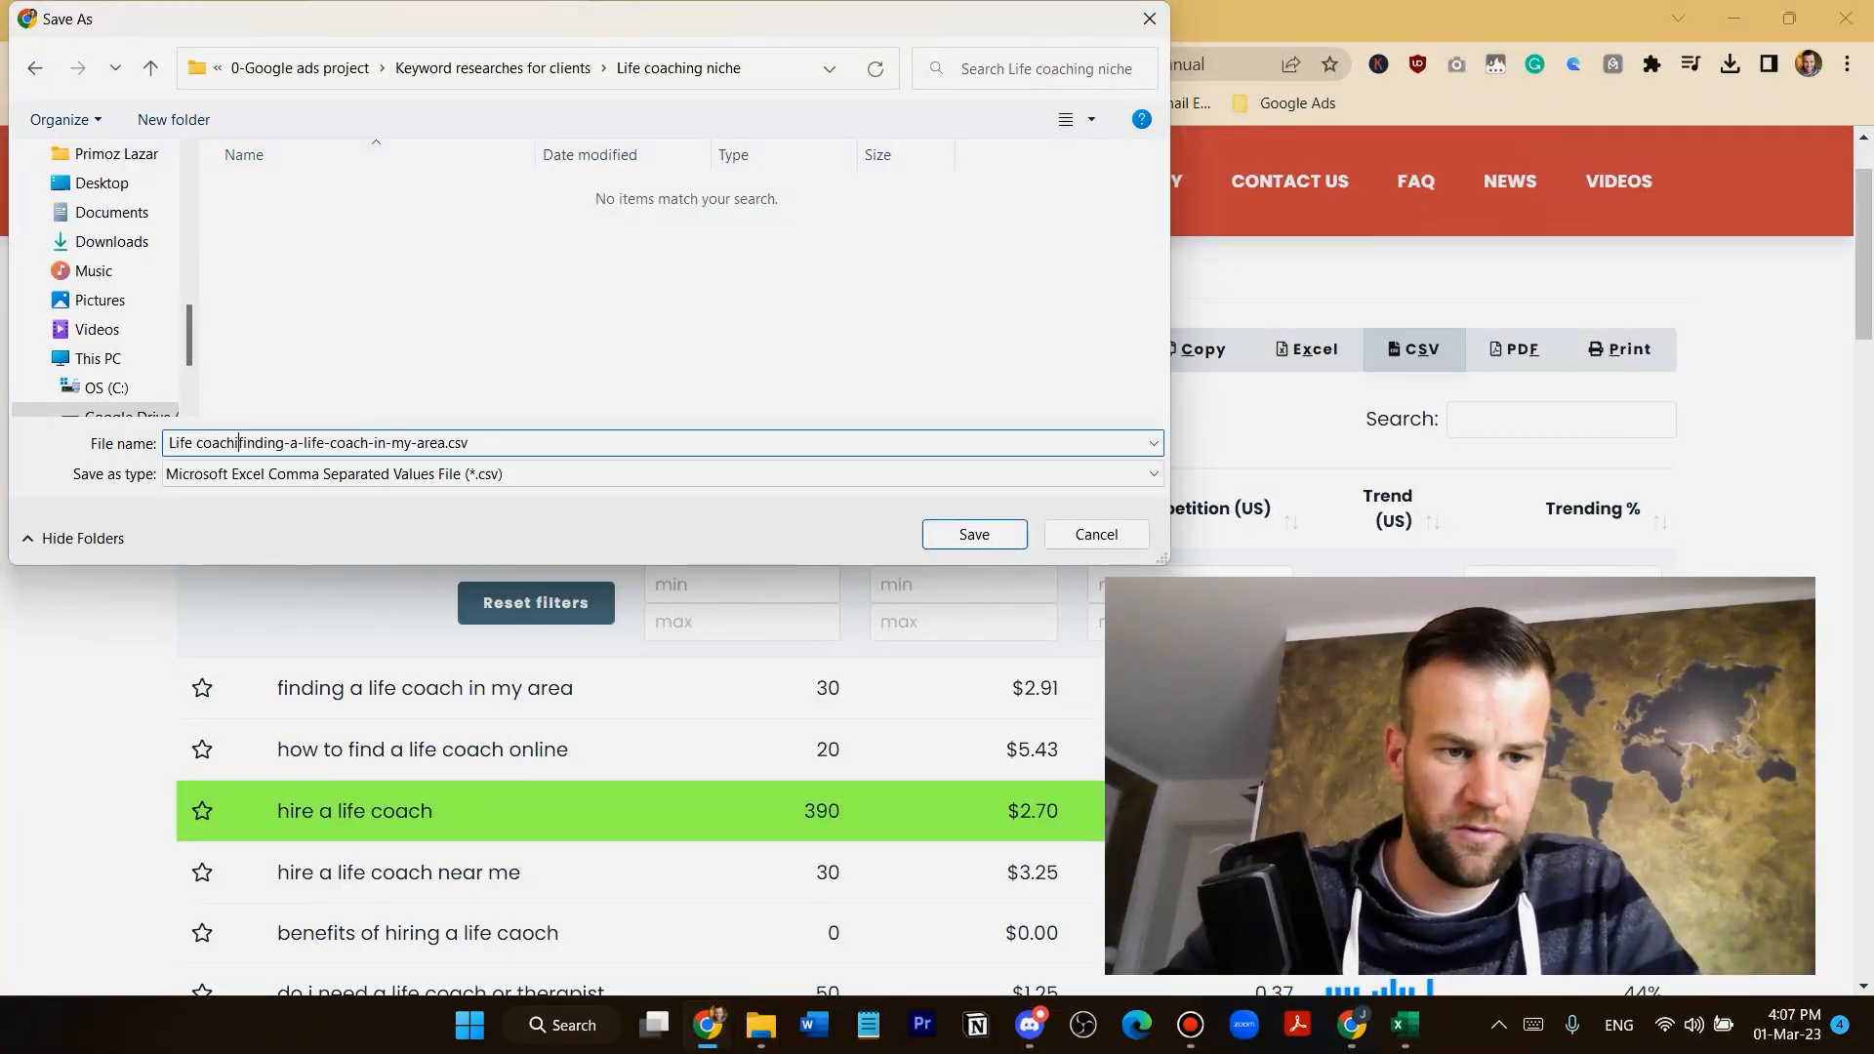
{"action": "type", "text": " niche CSV $"}
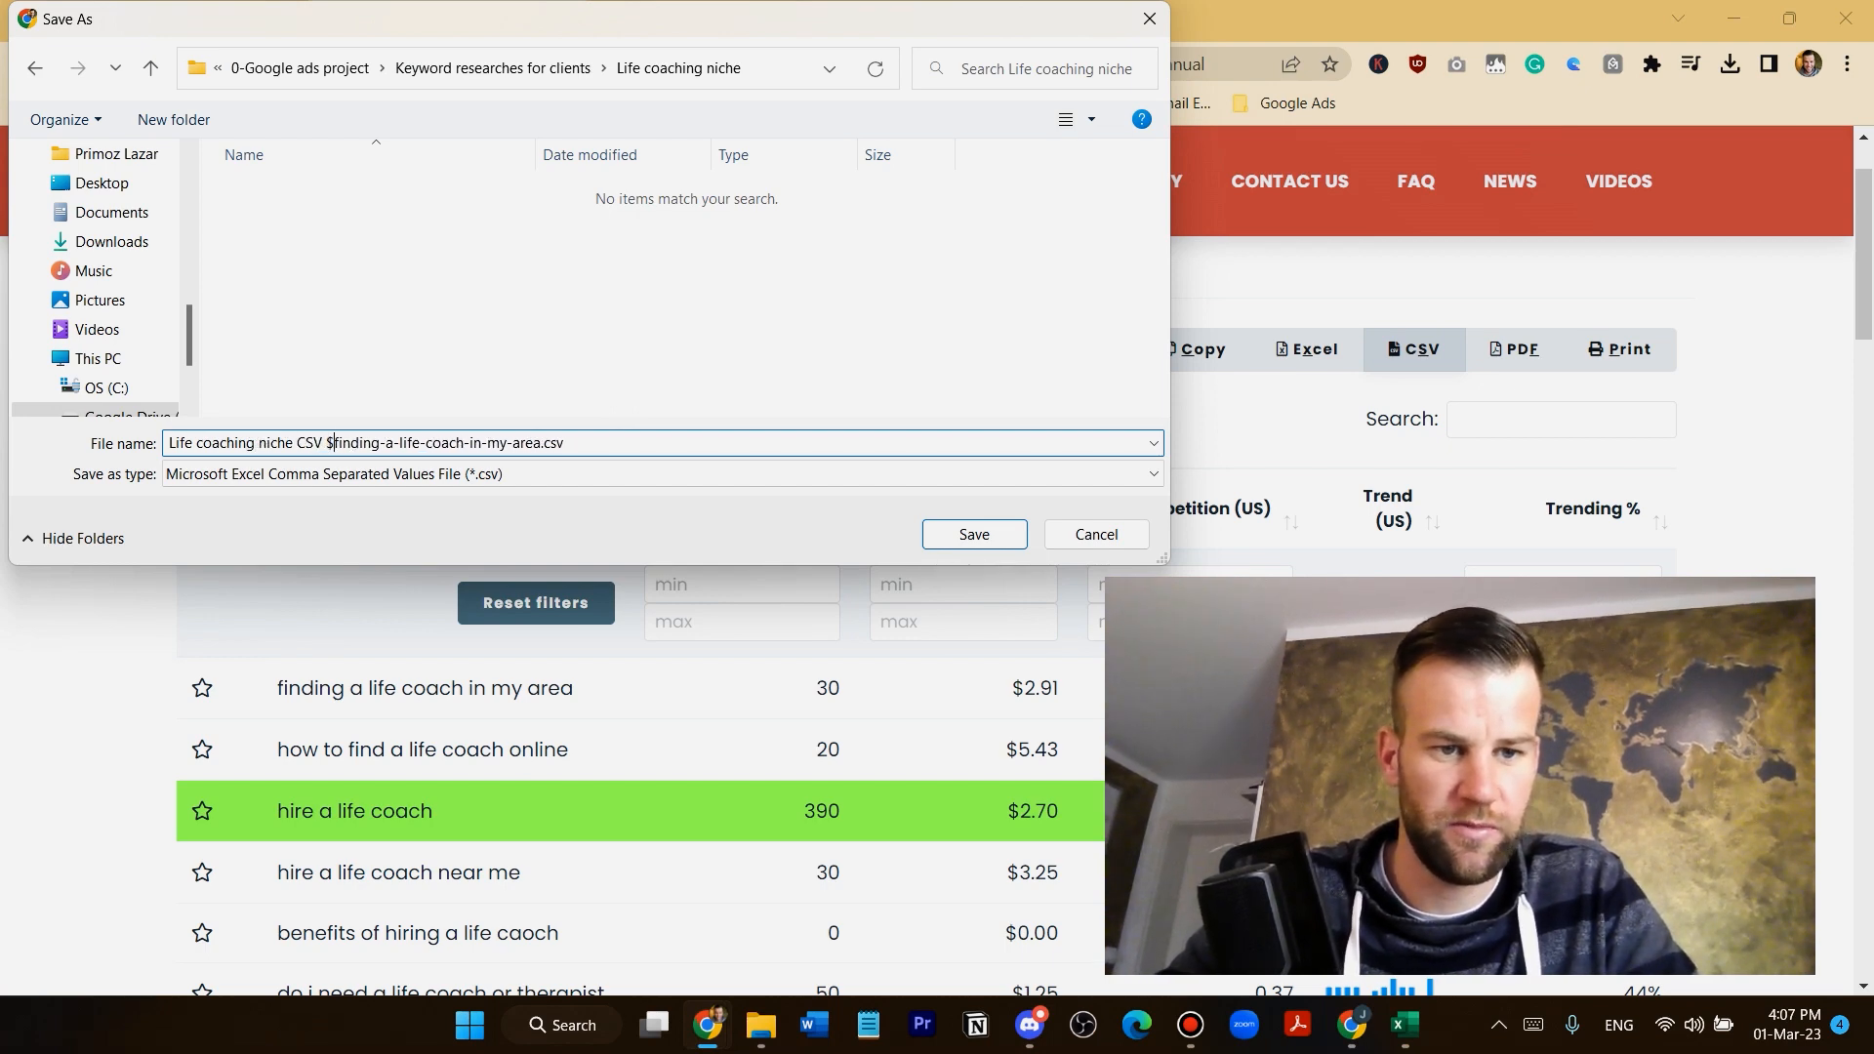
{"action": "type", "text": "-"}
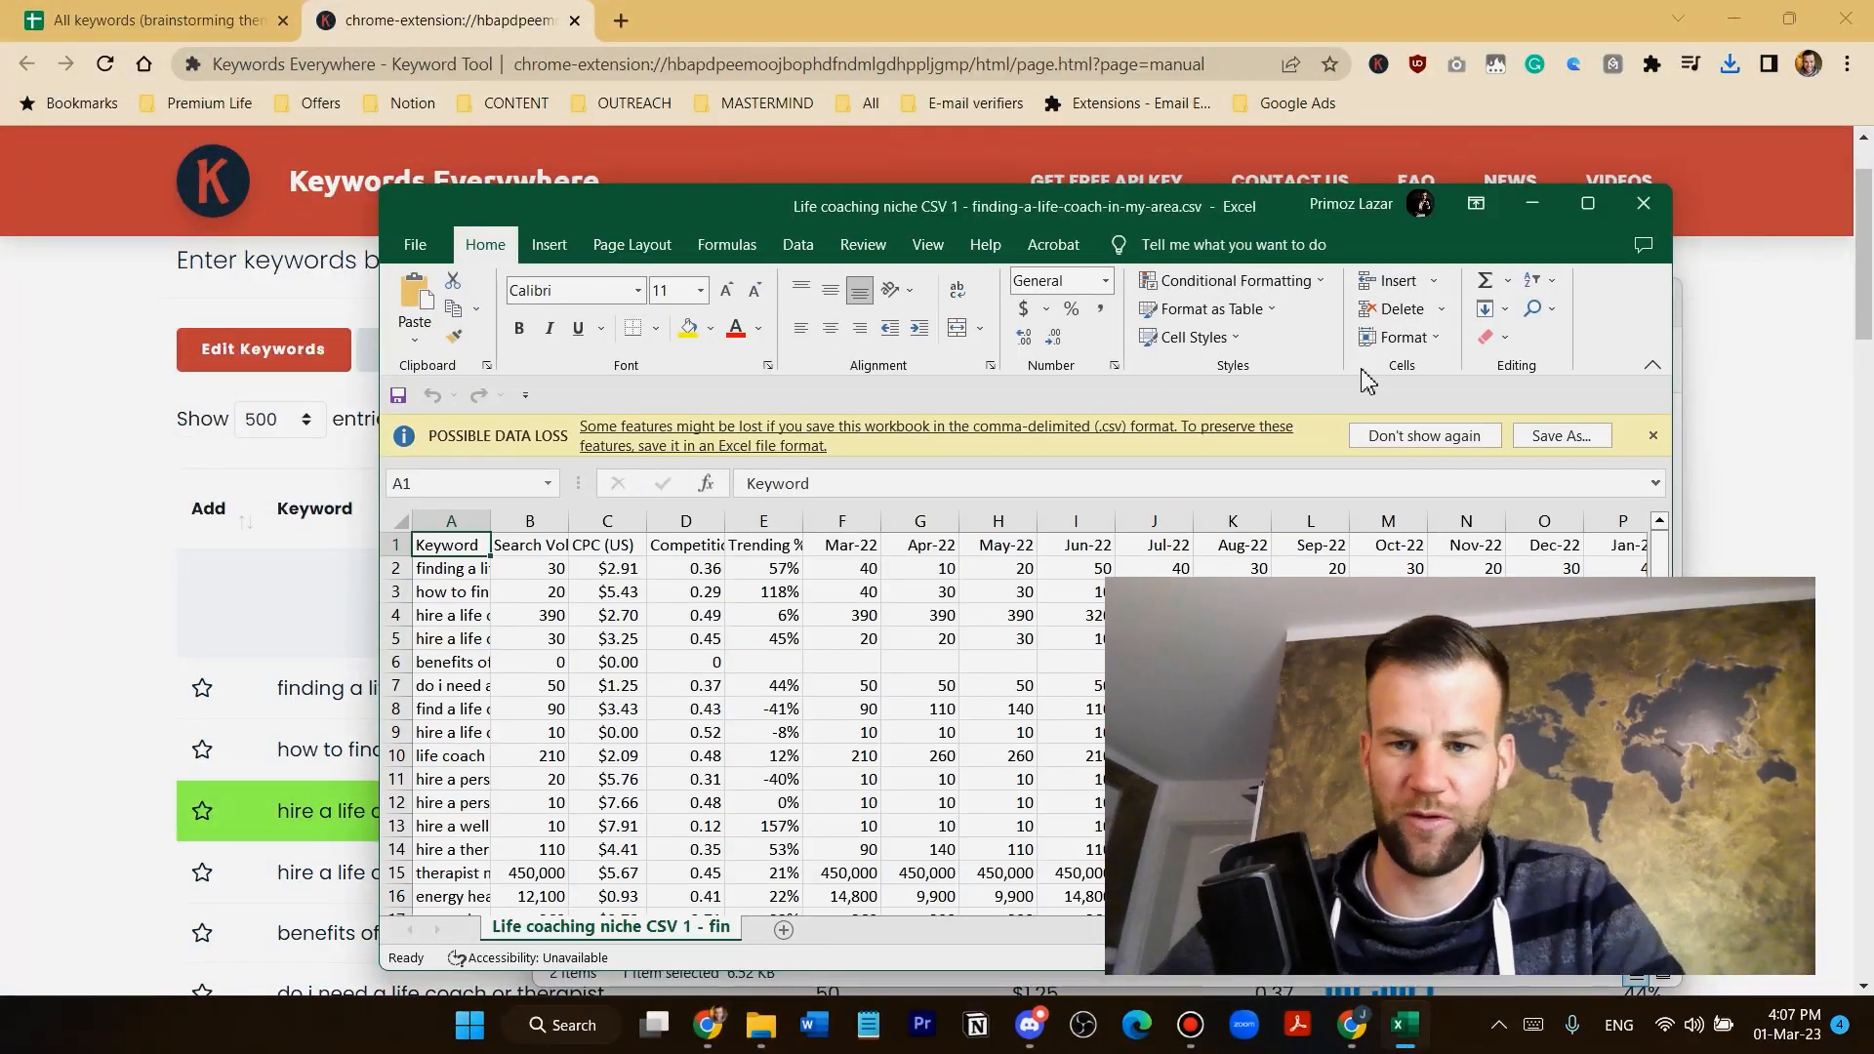
Maximize the exported CSV in Excel, widen the Keyword column, and clear the monthly data for Mar-22 to Feb-23 in columns F to Q
{"action": "left_click", "coordinate": [1587, 203]}
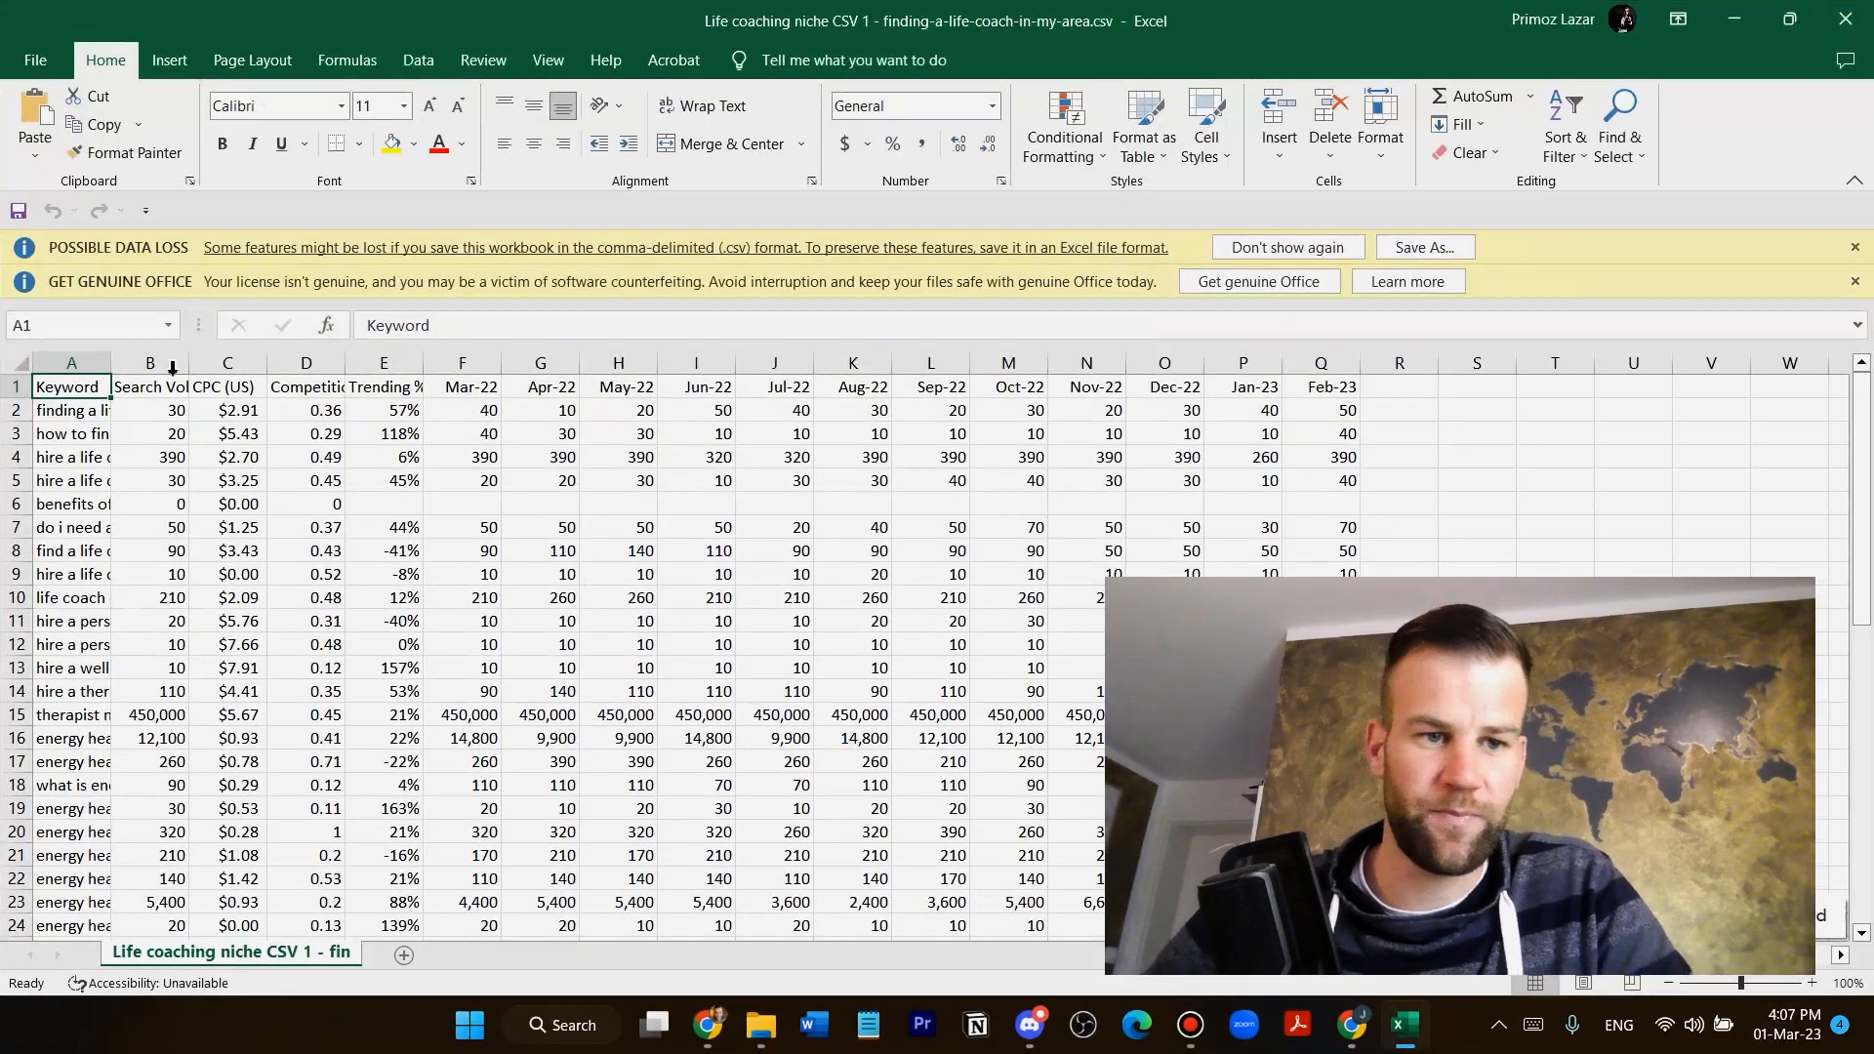
{"action": "left_click_drag", "start_coordinate": [114, 366], "coordinate": [174, 367]}
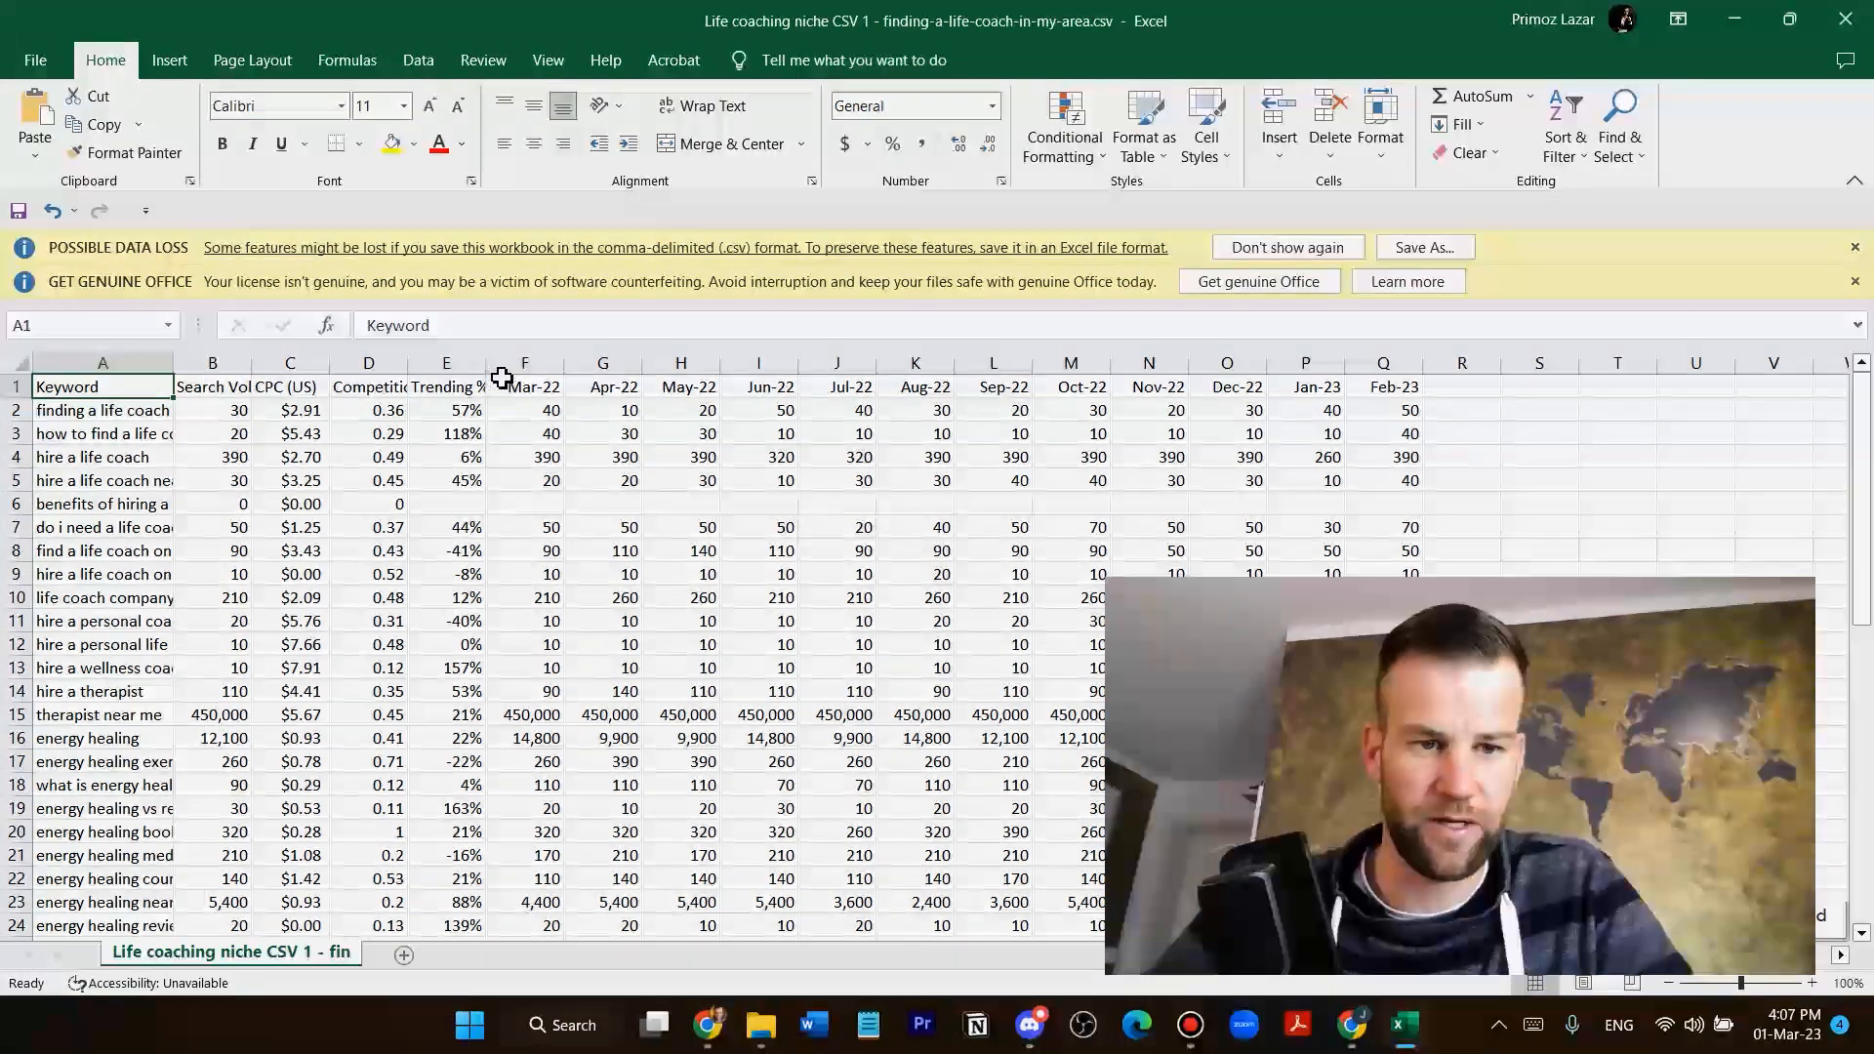
{"action": "left_click_drag", "start_coordinate": [520, 361], "coordinate": [1381, 359]}
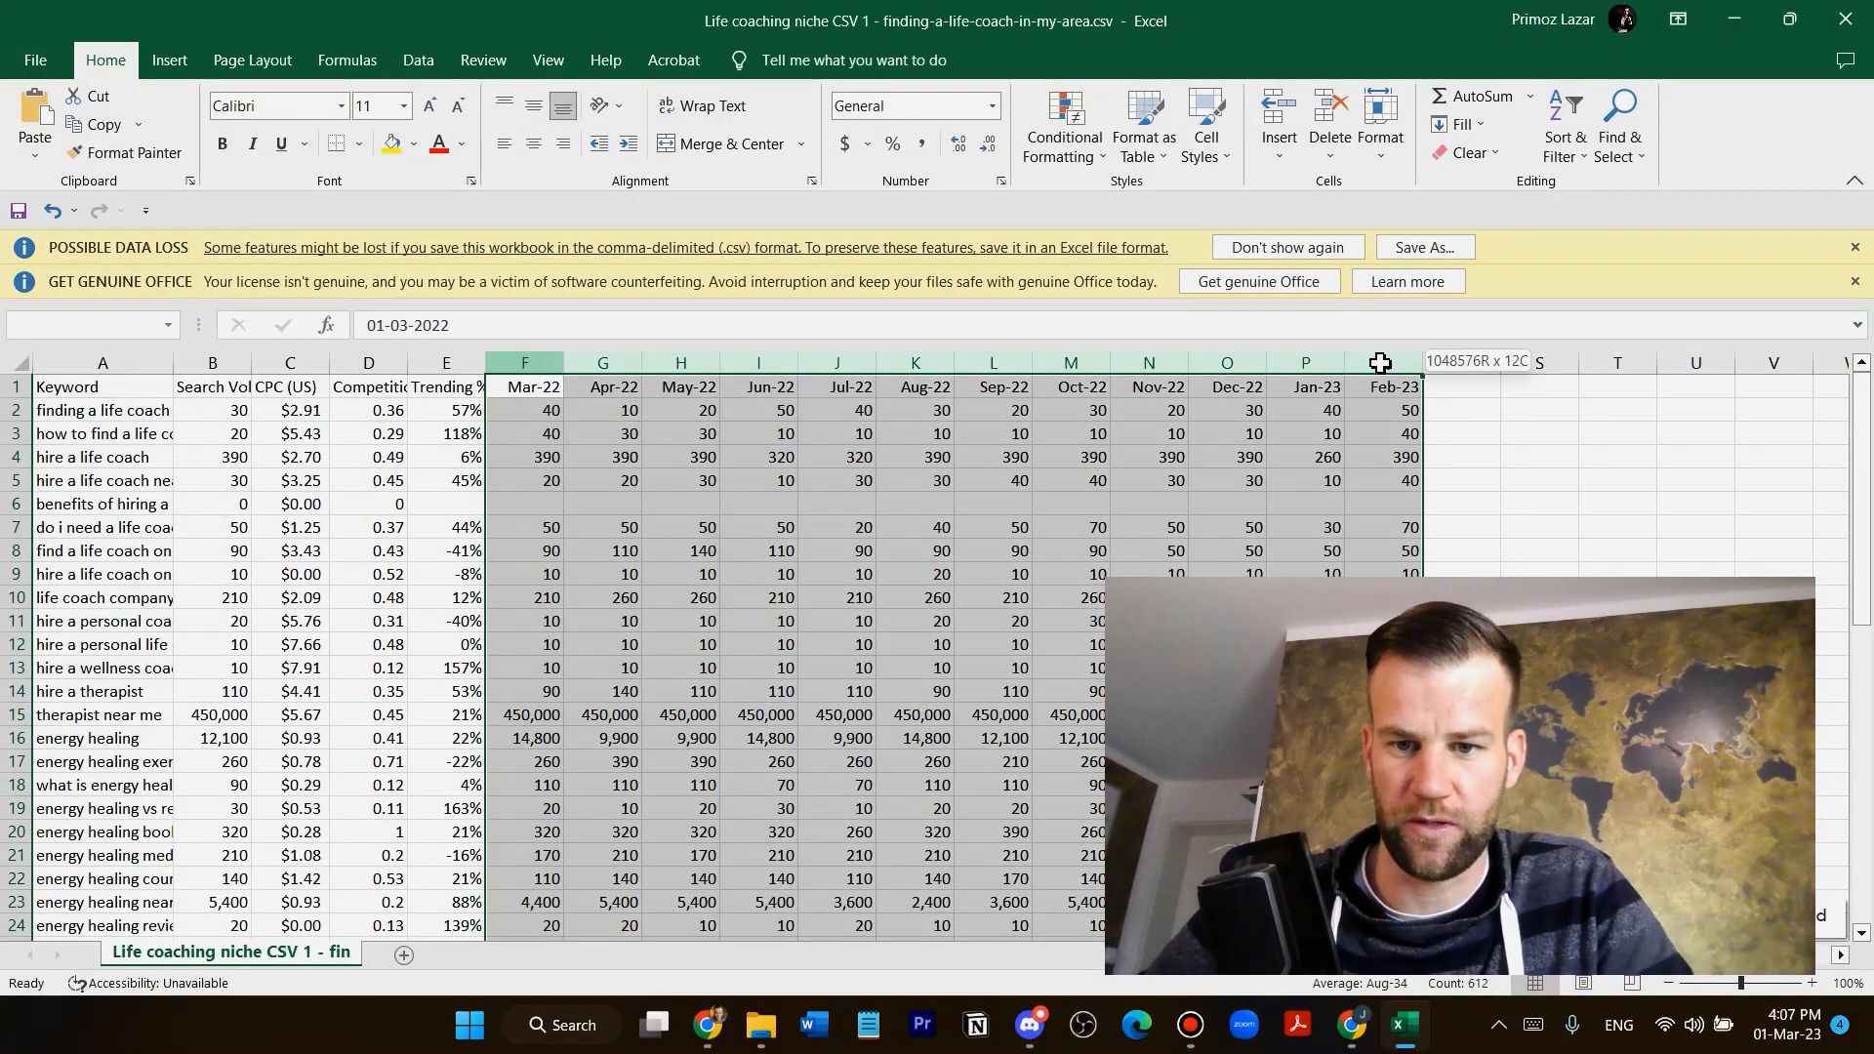
{"action": "key", "text": "Delete"}
{"action": "left_click", "coordinate": [634, 425]}
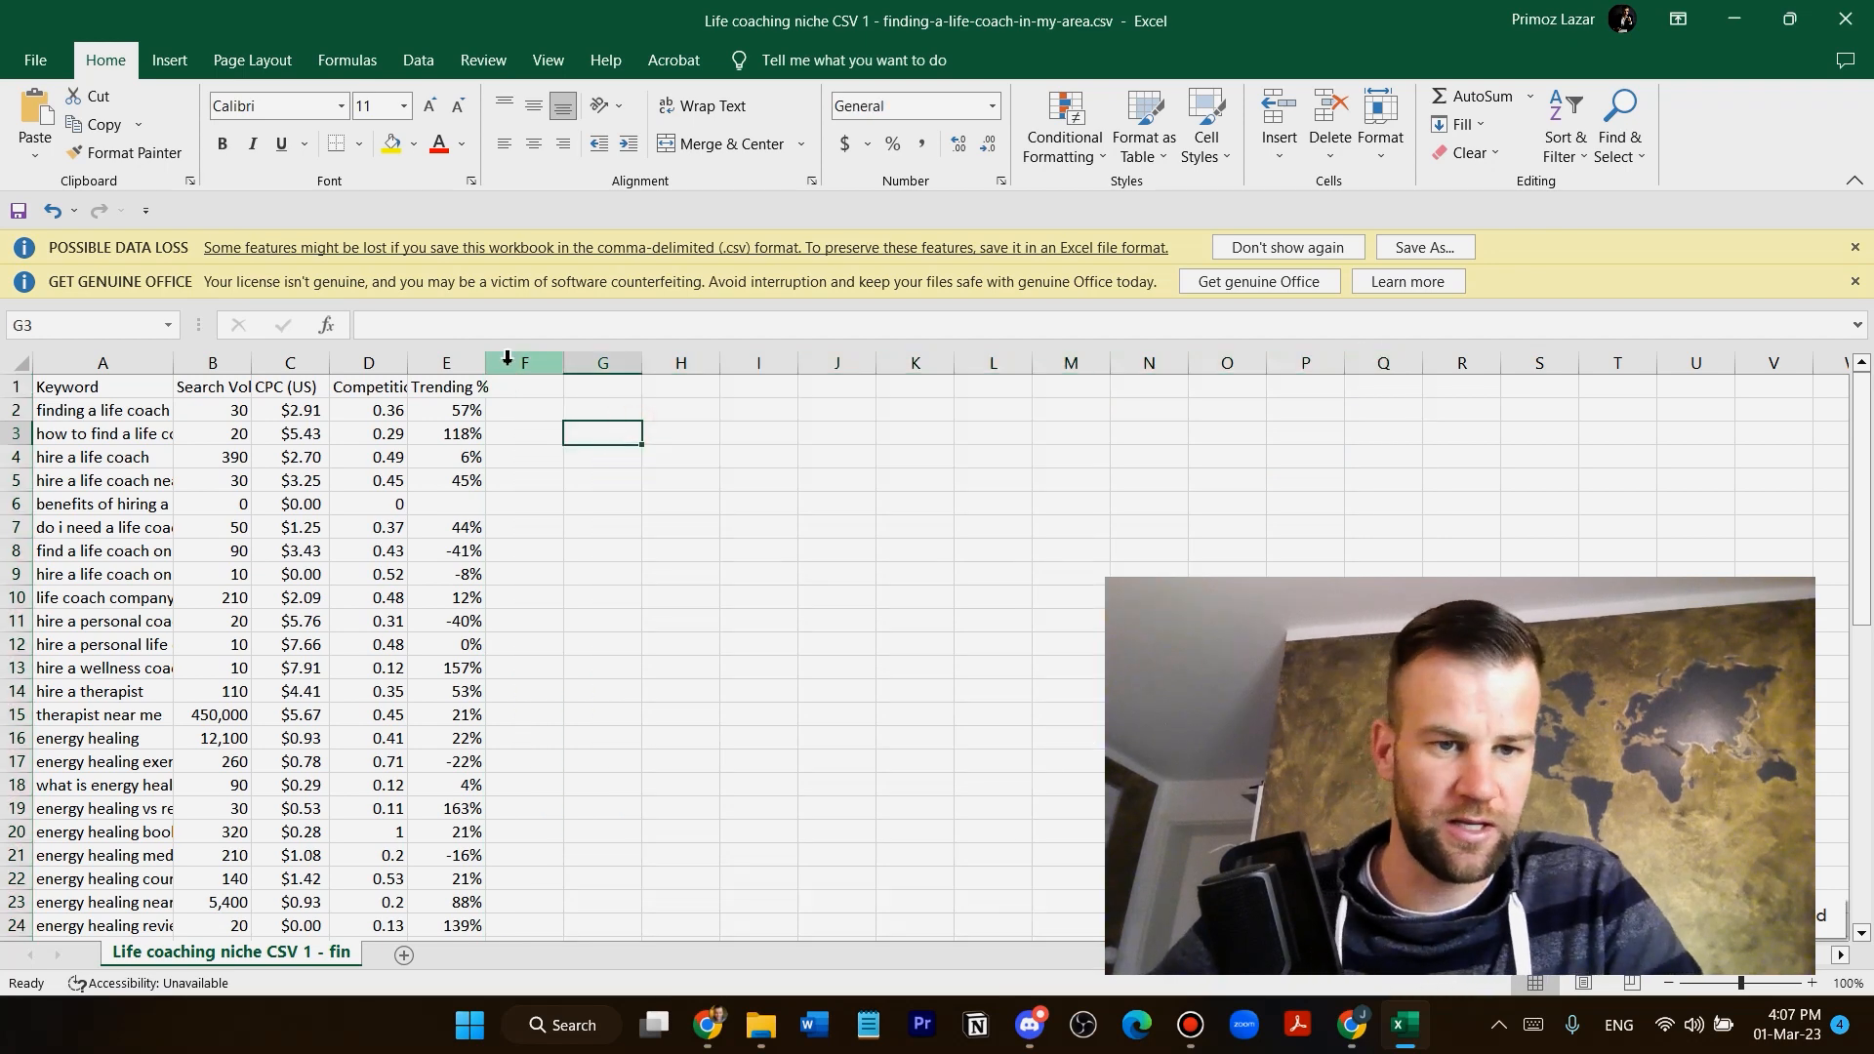
Widen columns A to E to make the keywords and headings easier to read, and dismiss both notification bars
{"action": "left_click_drag", "start_coordinate": [488, 363], "coordinate": [528, 363]}
{"action": "left_click_drag", "start_coordinate": [249, 367], "coordinate": [494, 363]}
{"action": "scroll", "coordinate": [290, 625], "scroll_direction": "down", "scroll_amount": 3}
{"action": "scroll", "coordinate": [312, 752], "scroll_direction": "up", "scroll_amount": 3}
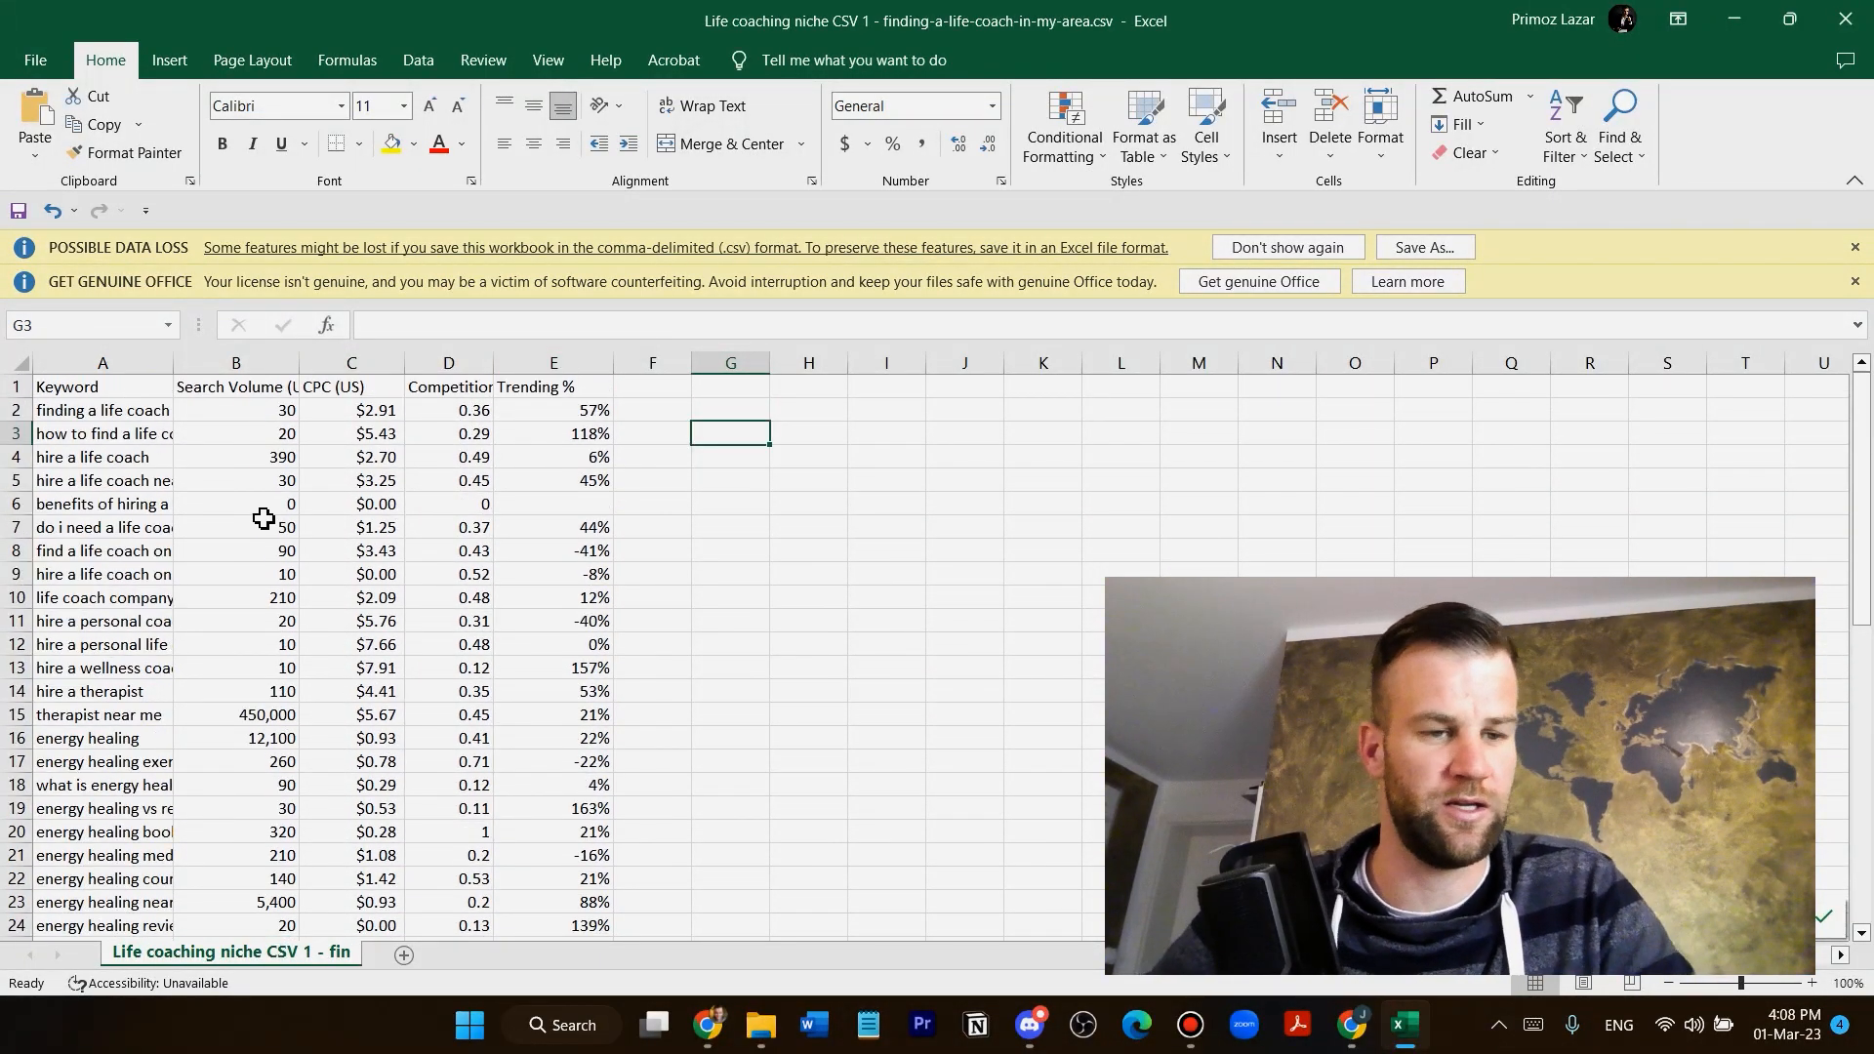
{"action": "left_click_drag", "start_coordinate": [177, 364], "coordinate": [310, 364]}
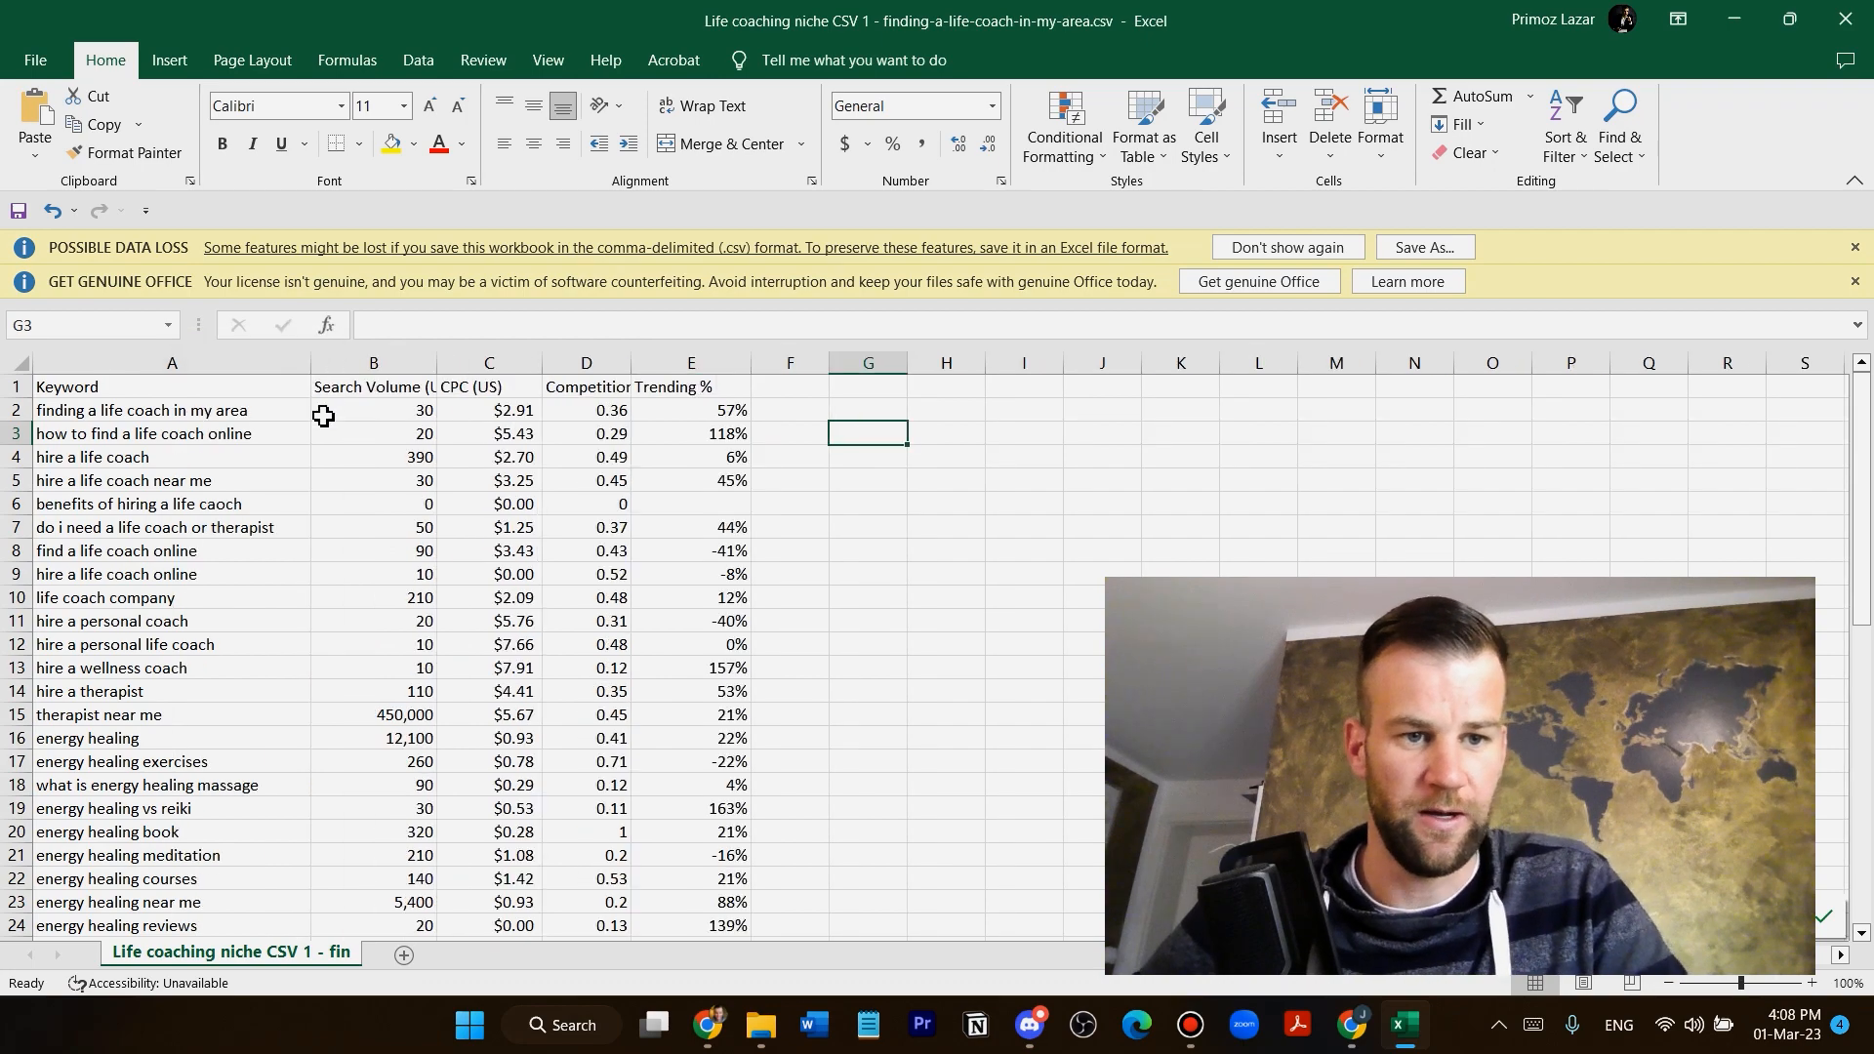
{"action": "left_click", "coordinate": [1855, 247]}
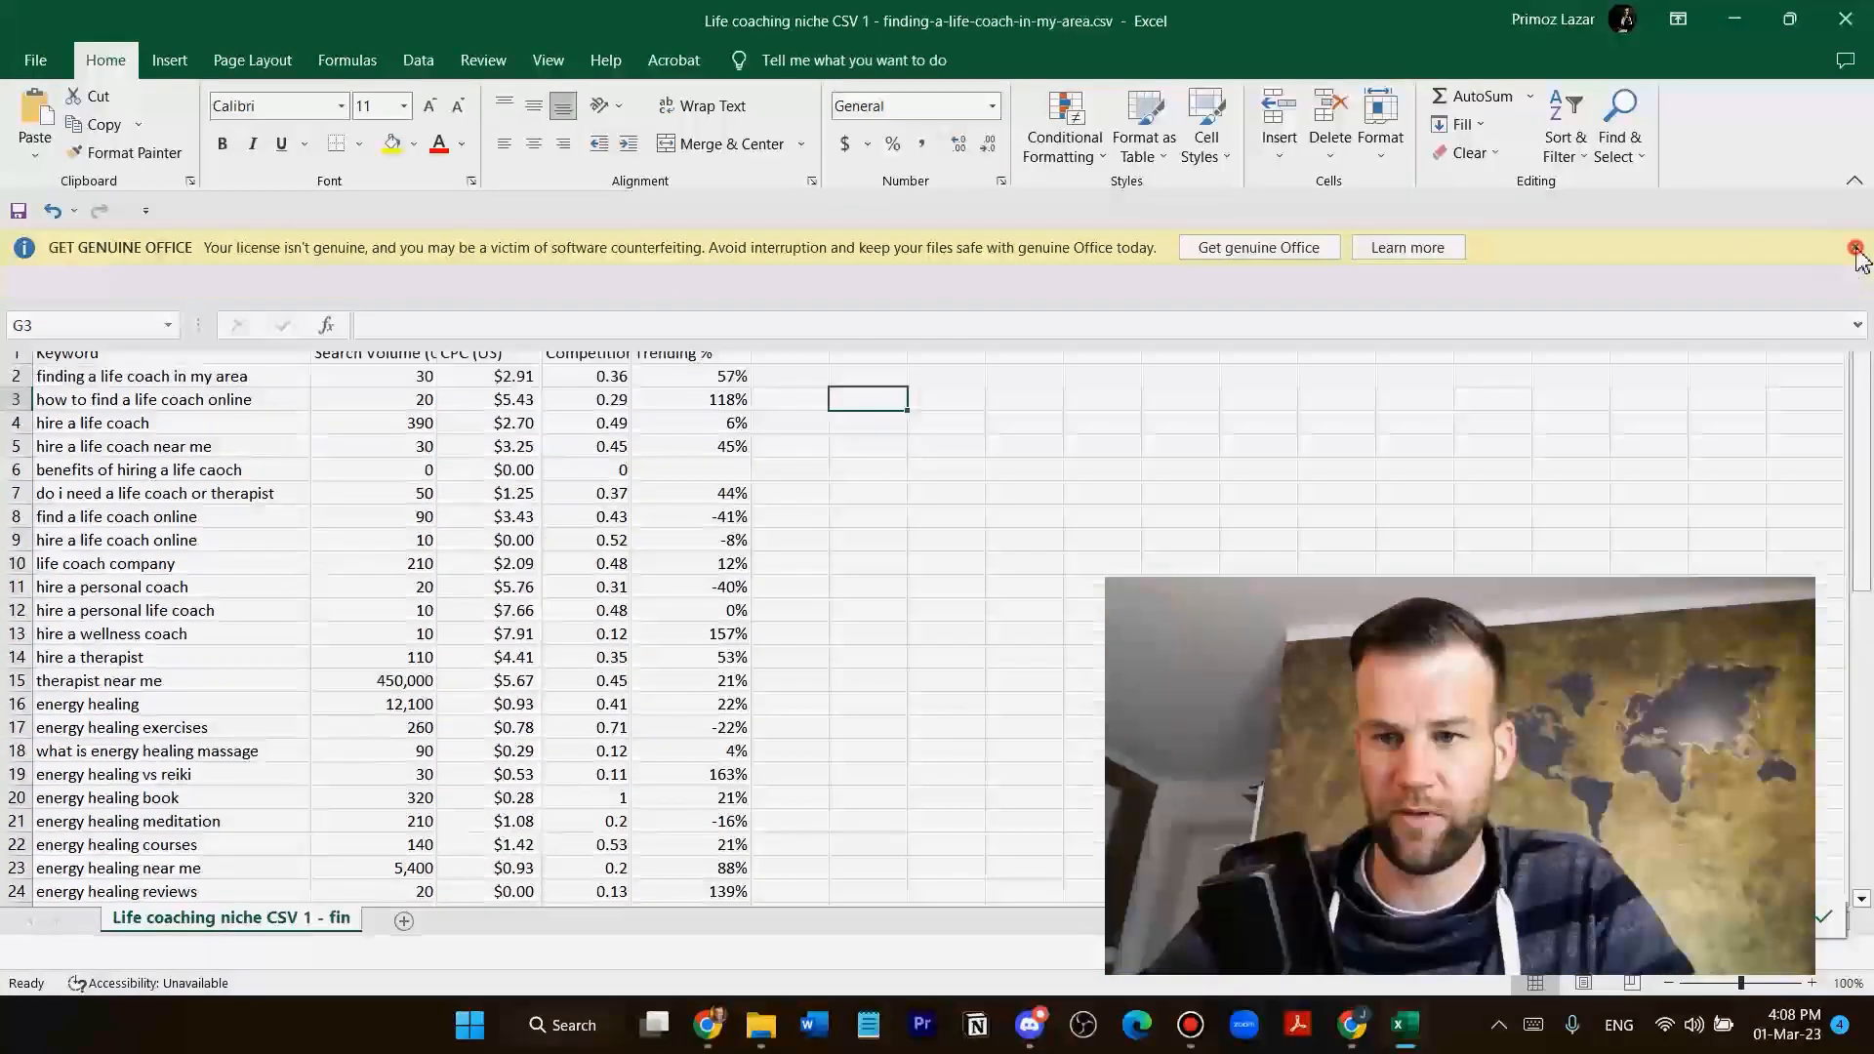
{"action": "left_click", "coordinate": [1855, 247]}
Switch to the Notion workspace and import the exported Life coaching niche CSV 1 file as a CSV table
{"action": "key", "text": "alt+Tab"}
{"action": "key", "text": "alt+Tab"}
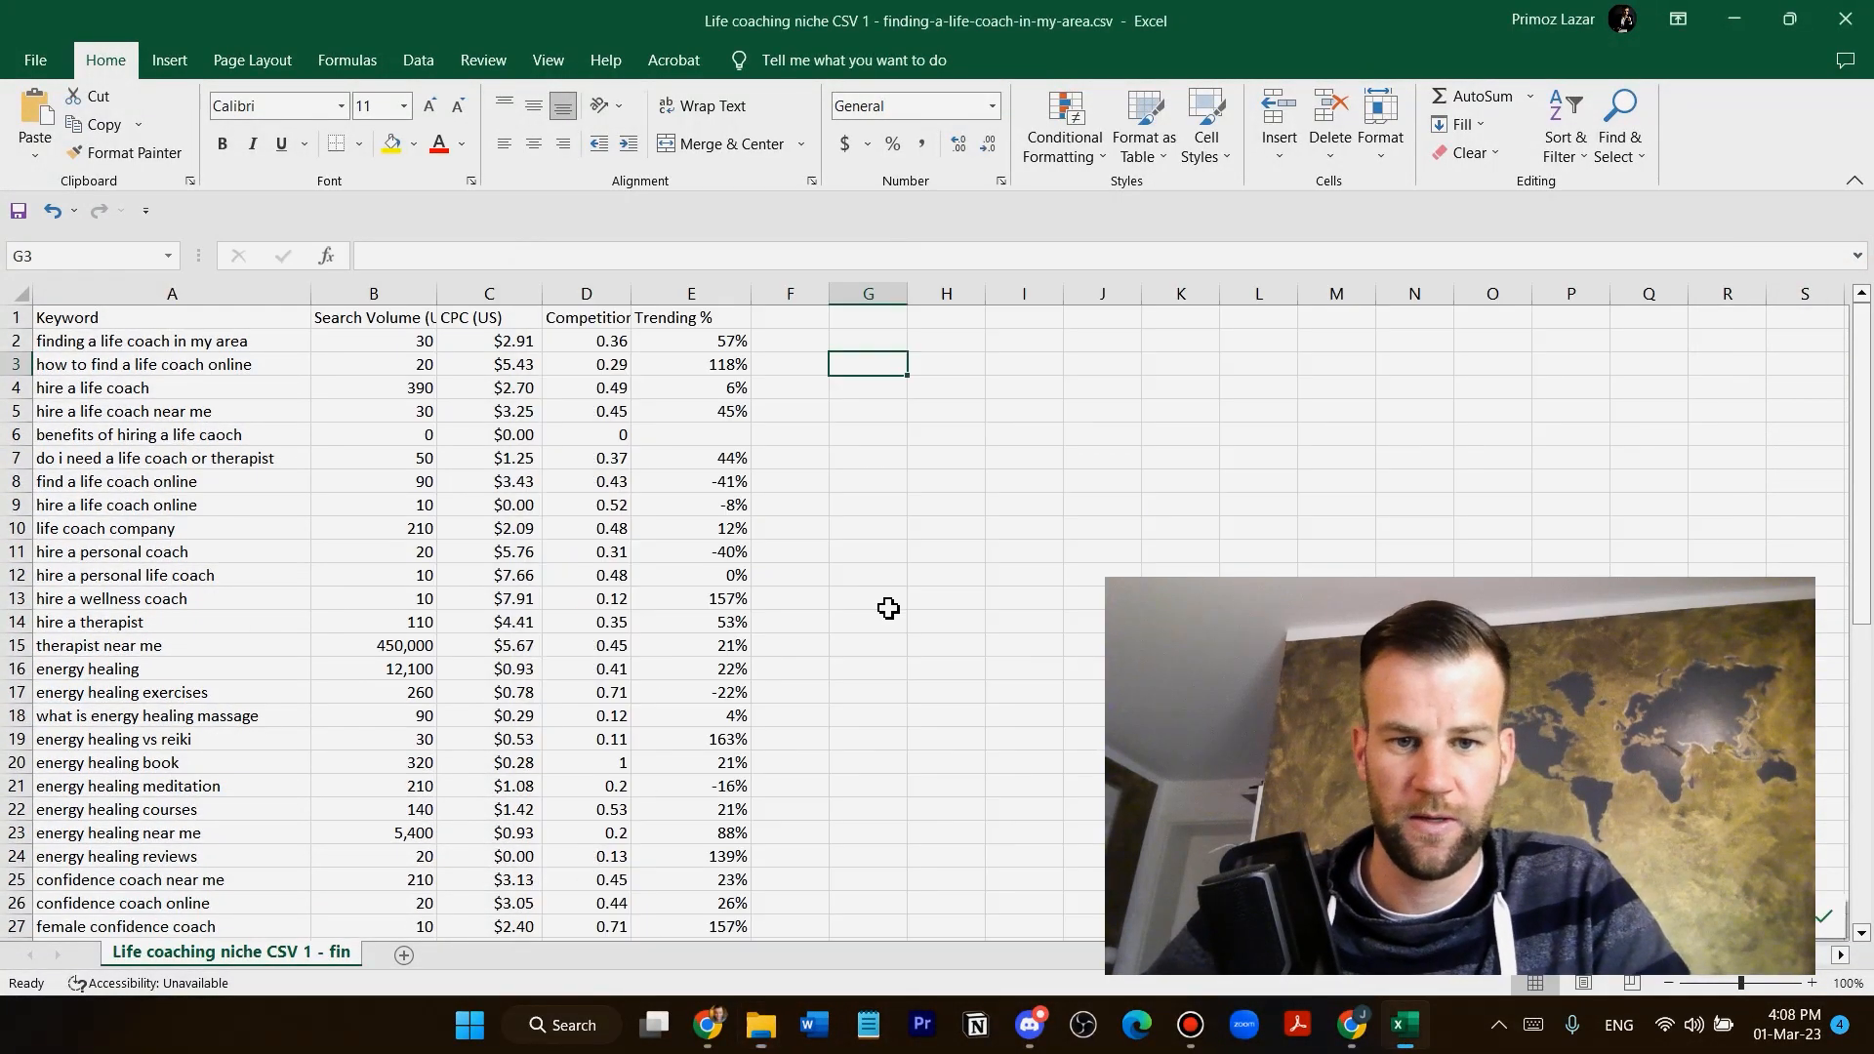
{"action": "key", "text": "alt+Tab"}
{"action": "key", "text": "alt+Tab"}
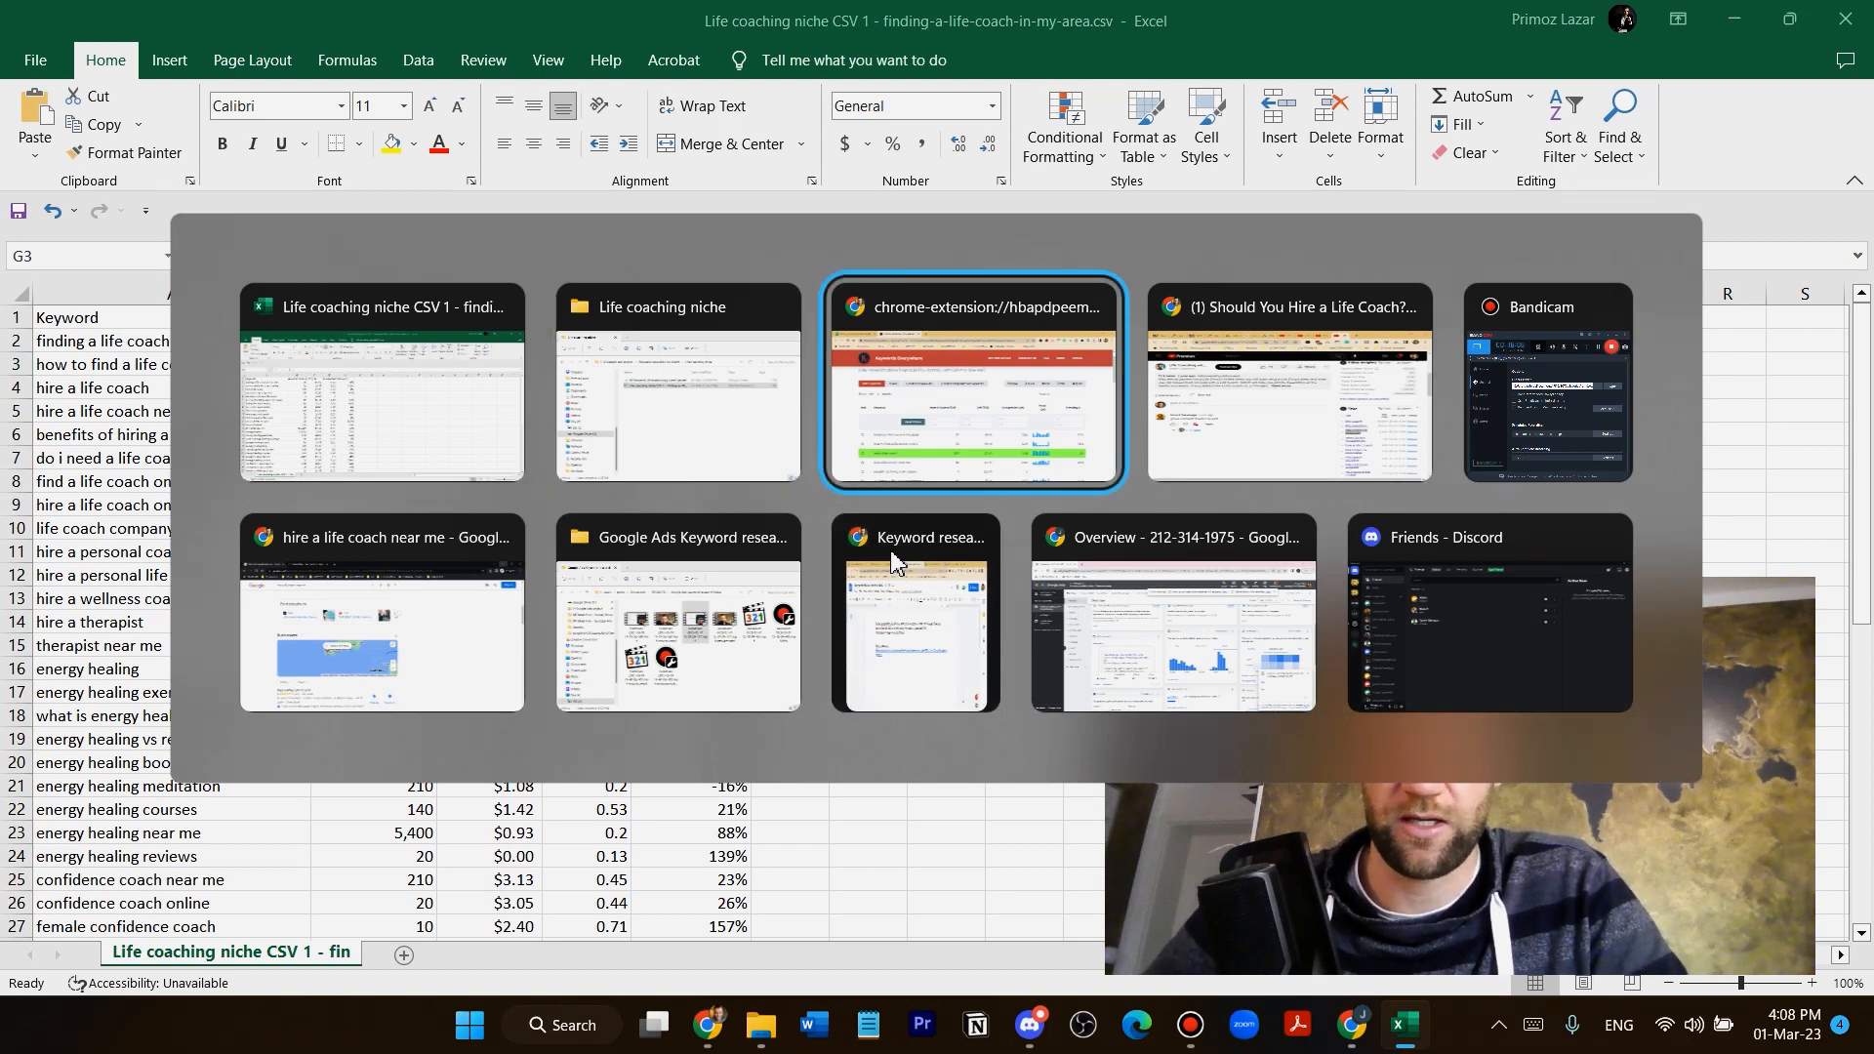
{"action": "key", "text": "alt+Tab"}
{"action": "left_click", "coordinate": [24, 153]}
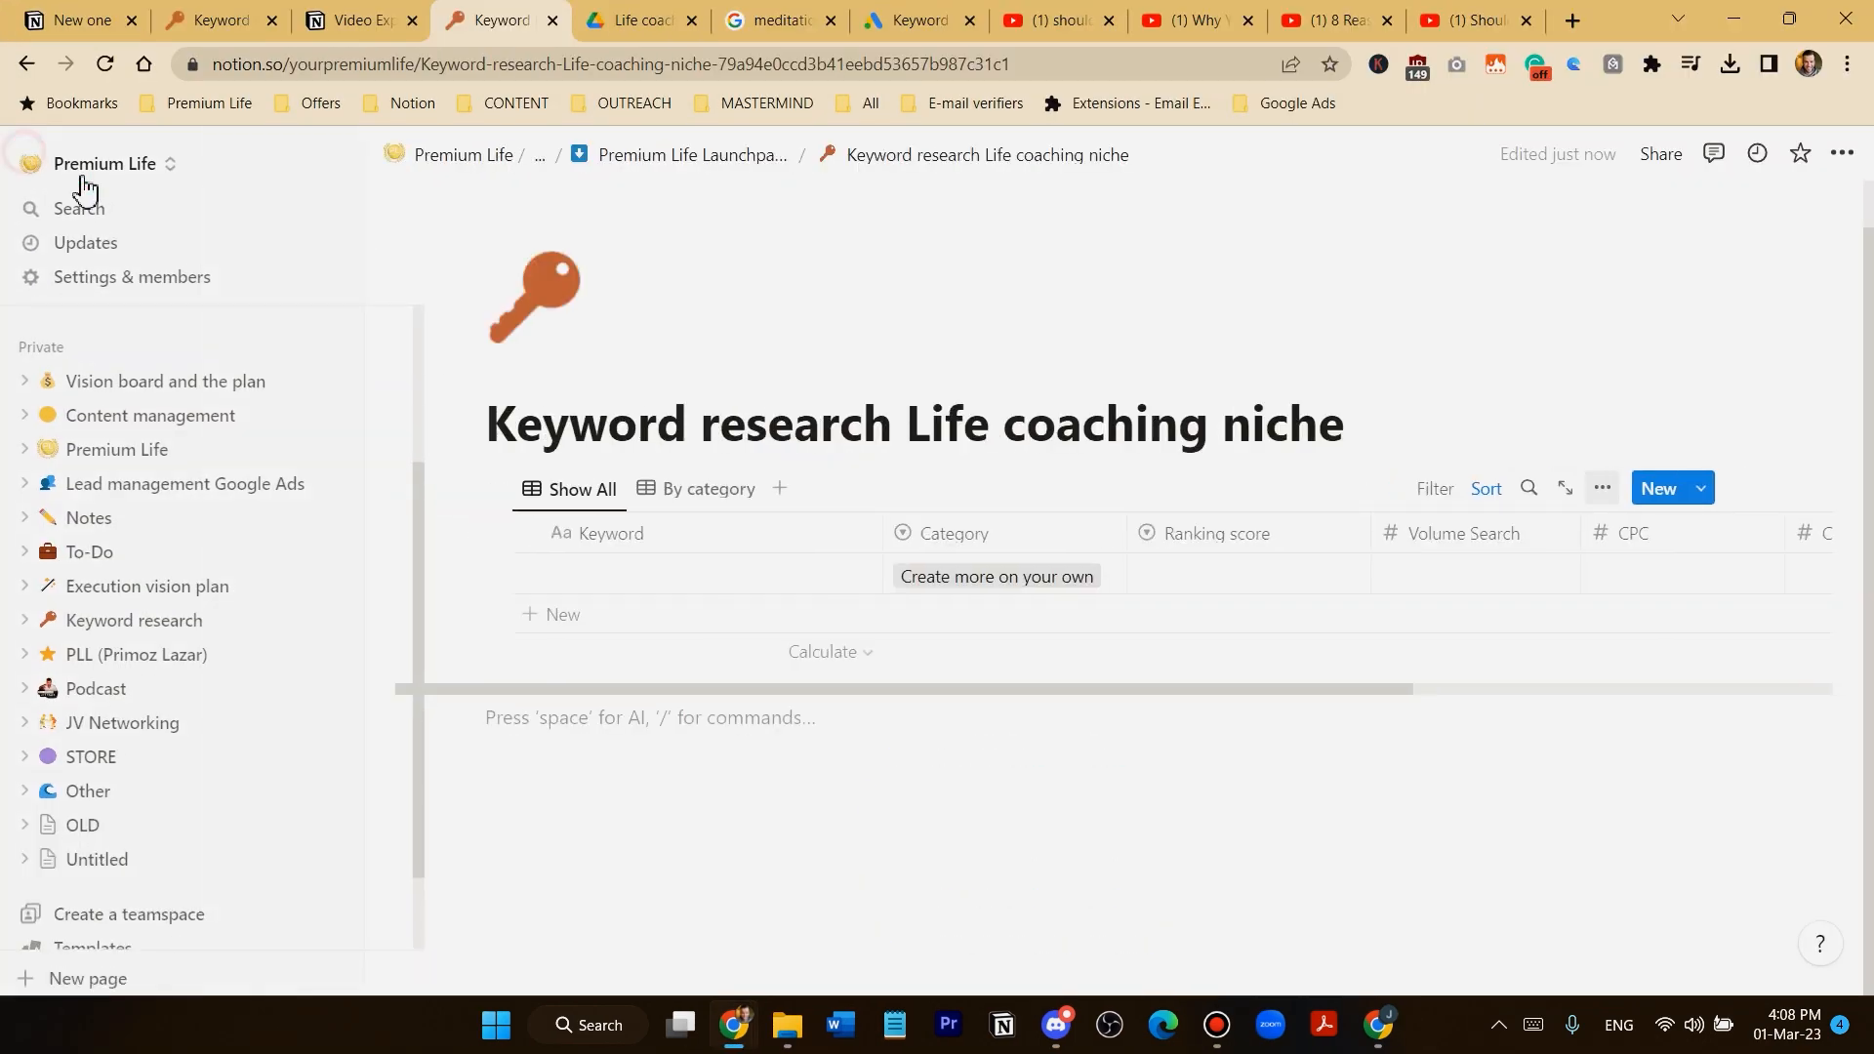
{"action": "scroll", "coordinate": [137, 736], "scroll_direction": "down", "scroll_amount": 1}
{"action": "left_click", "coordinate": [161, 874]}
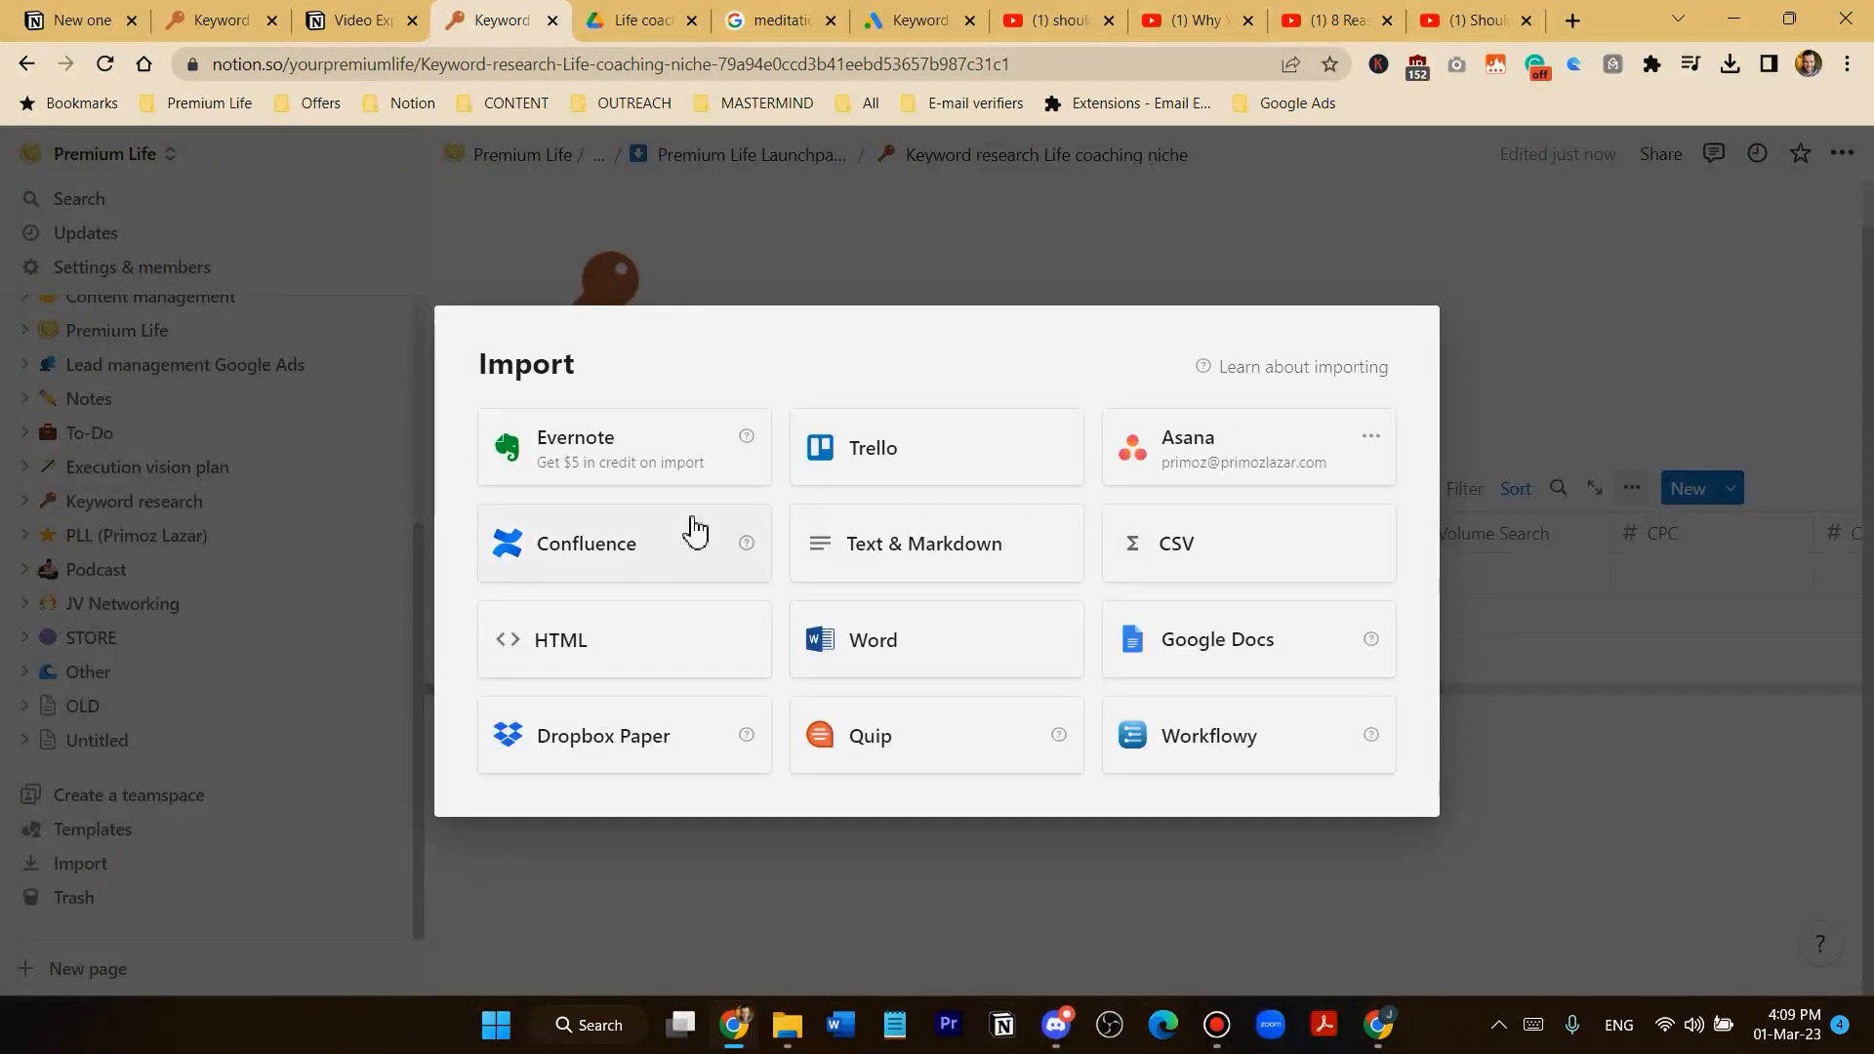
{"action": "left_click", "coordinate": [1235, 534]}
{"action": "double_click", "coordinate": [312, 193]}
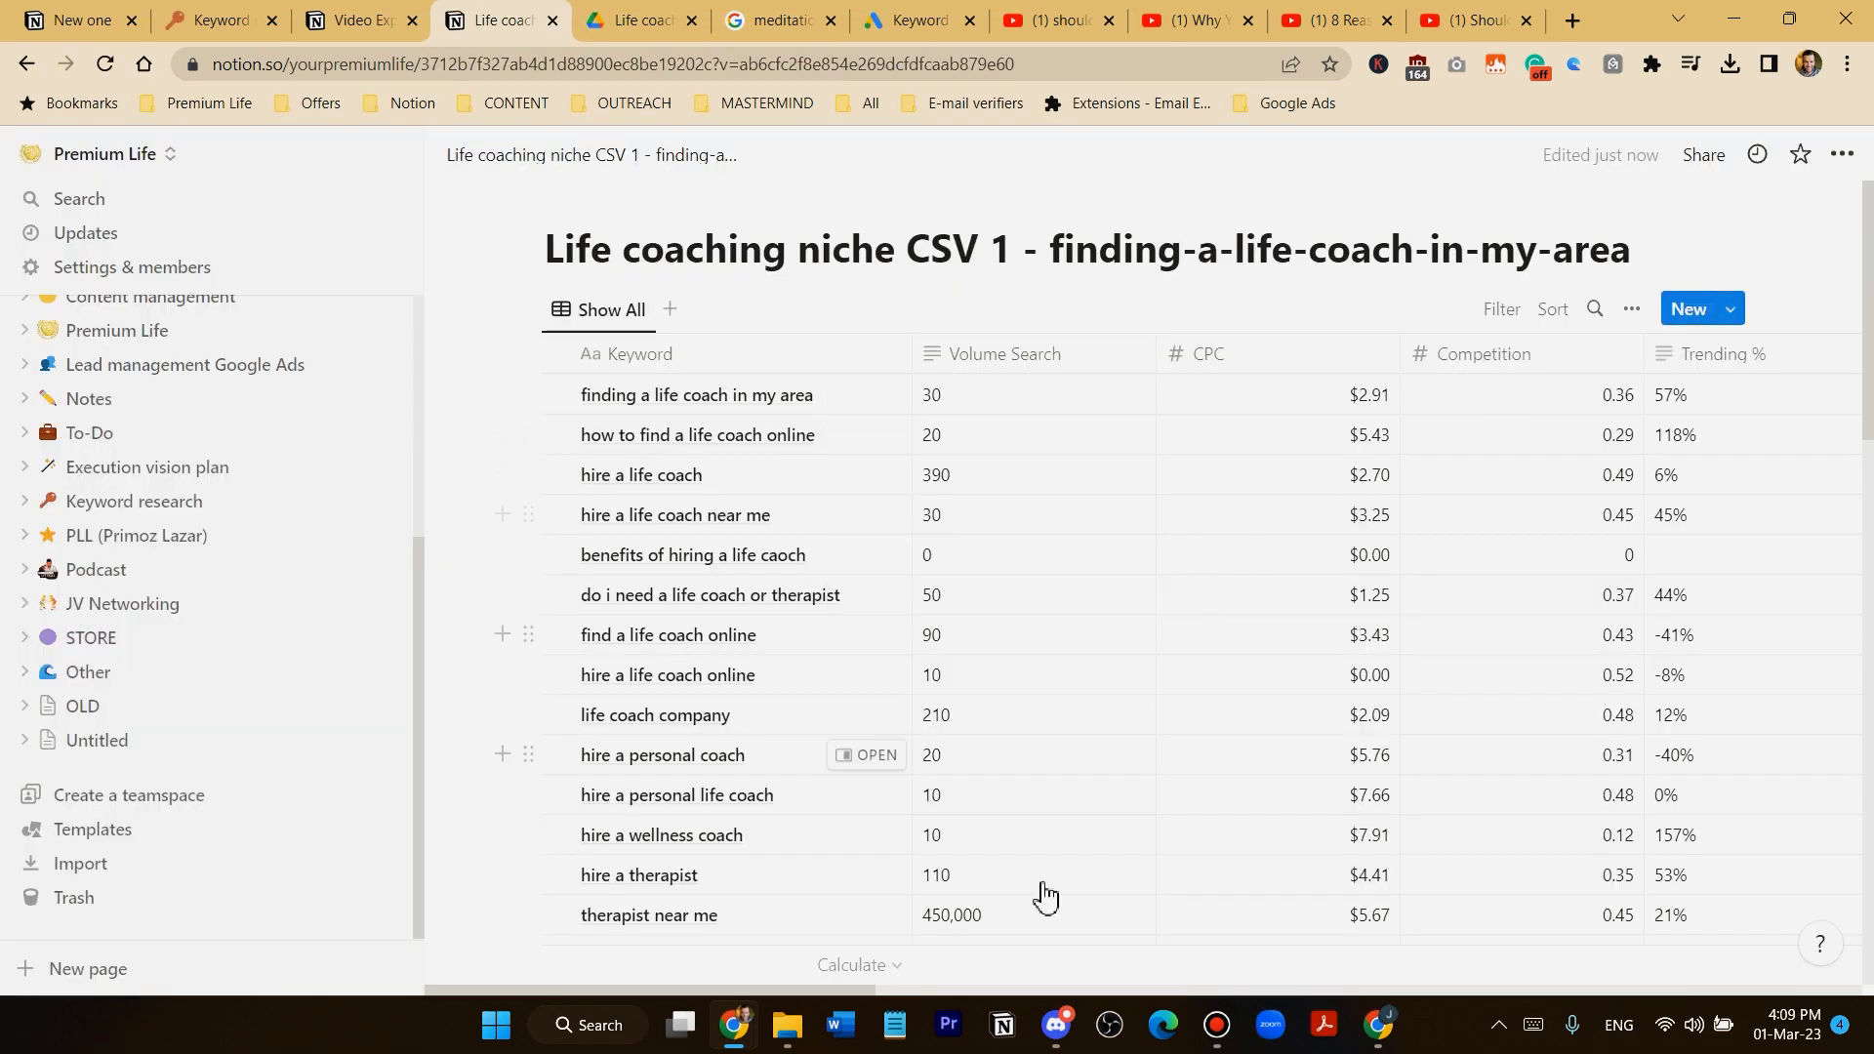
Sort the imported table by Volume Search in descending order and change that column's type to Number
{"action": "left_click", "coordinate": [996, 361]}
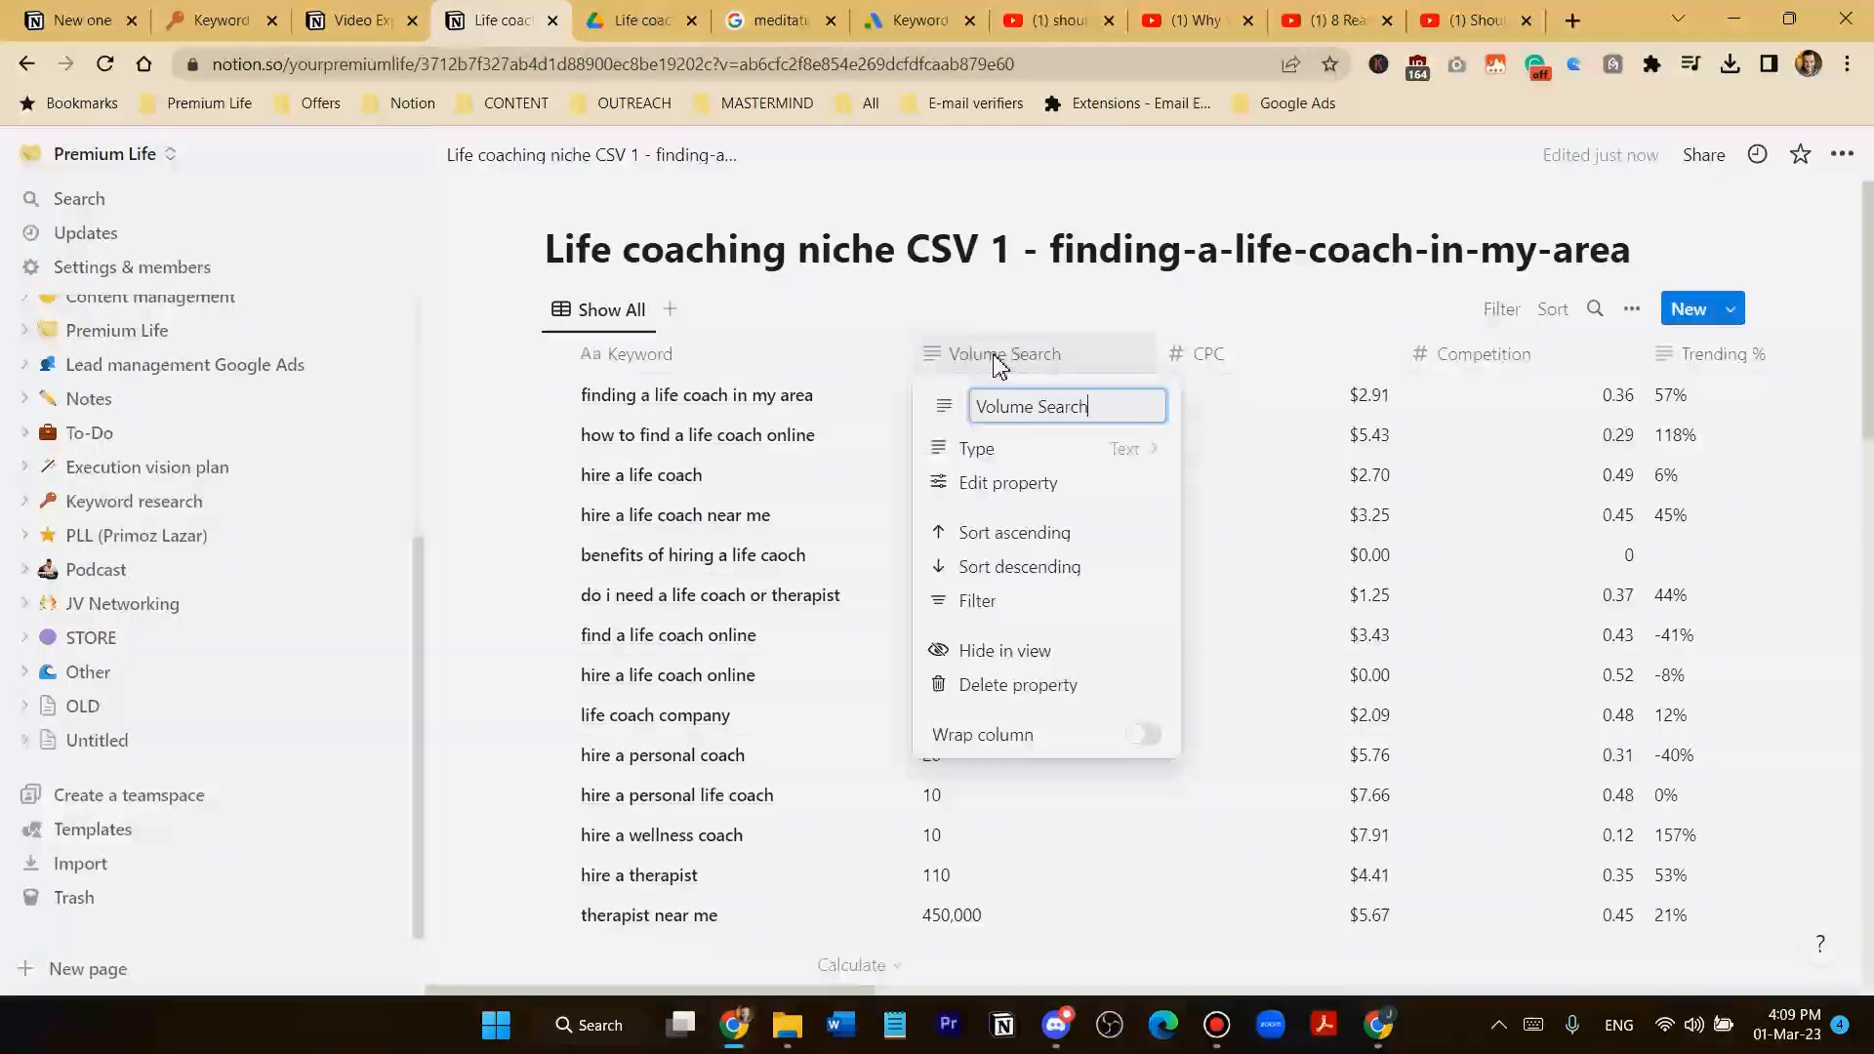
{"action": "left_click", "coordinate": [1030, 571]}
{"action": "scroll", "coordinate": [1045, 461], "scroll_direction": "up", "scroll_amount": 2}
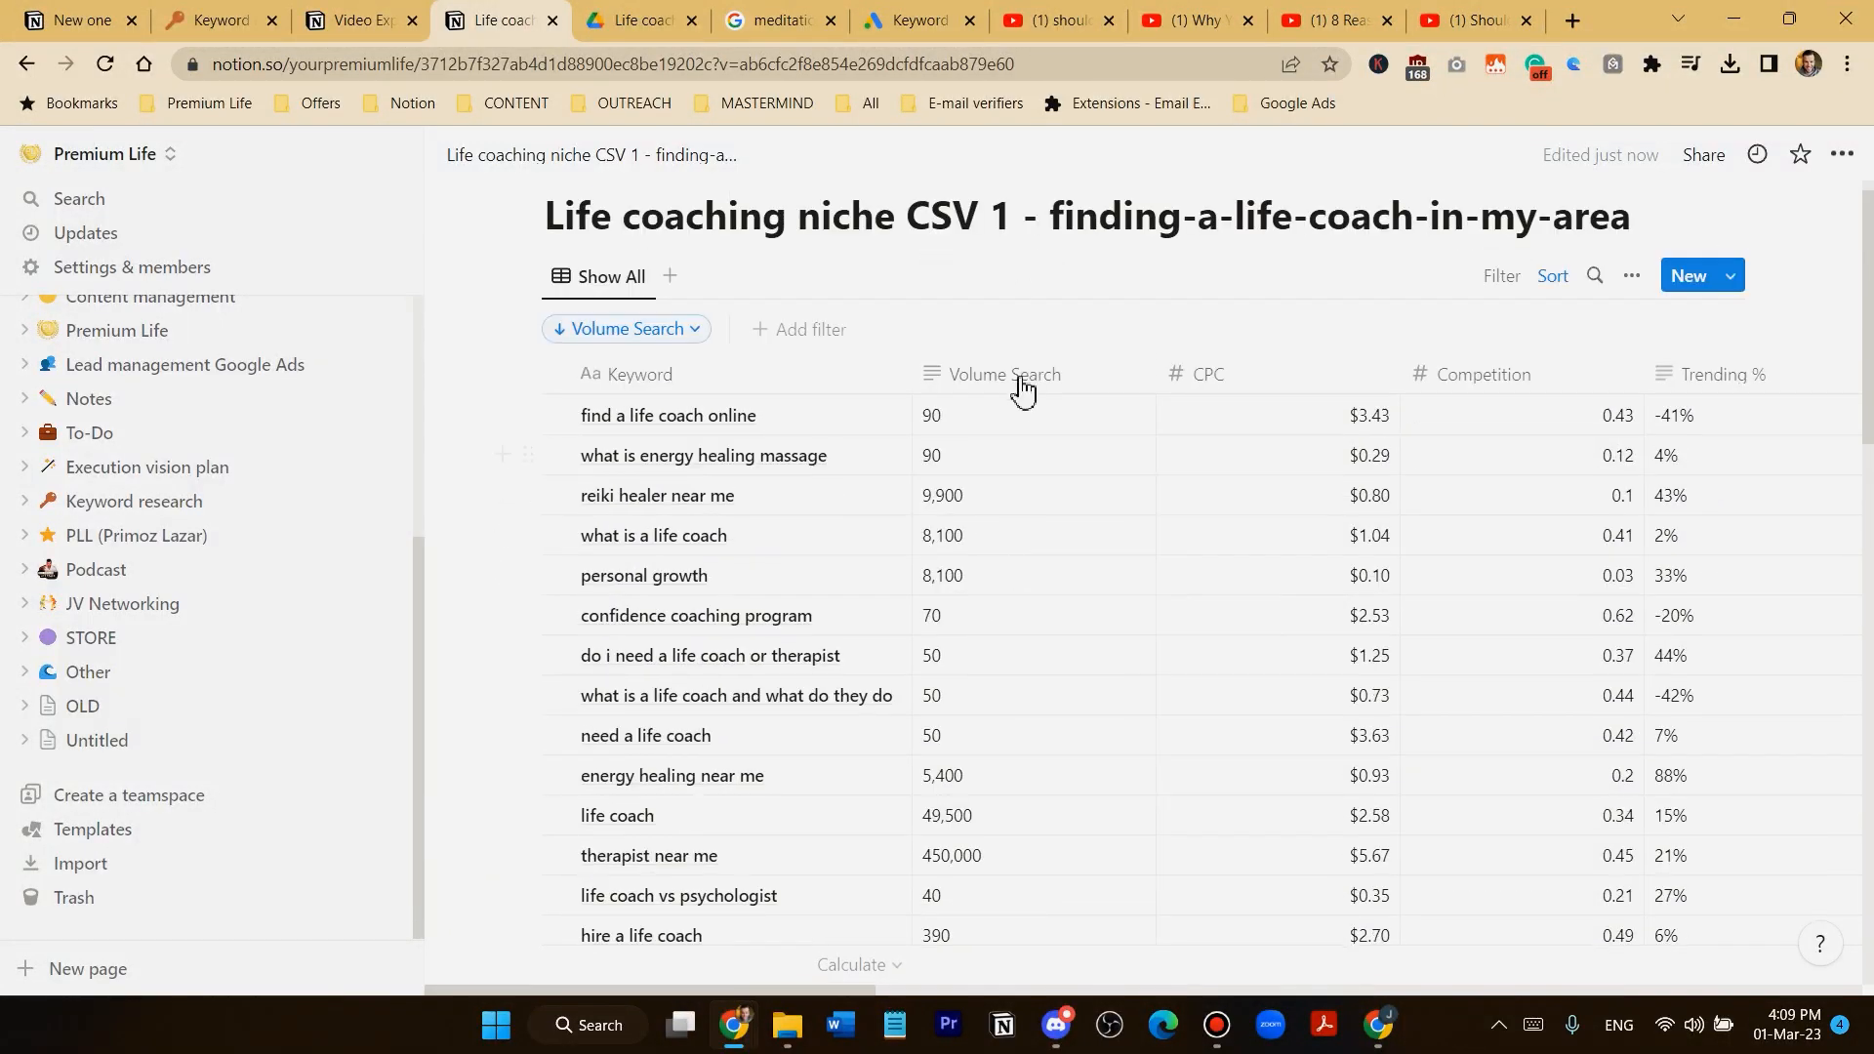
{"action": "left_click", "coordinate": [1052, 277]}
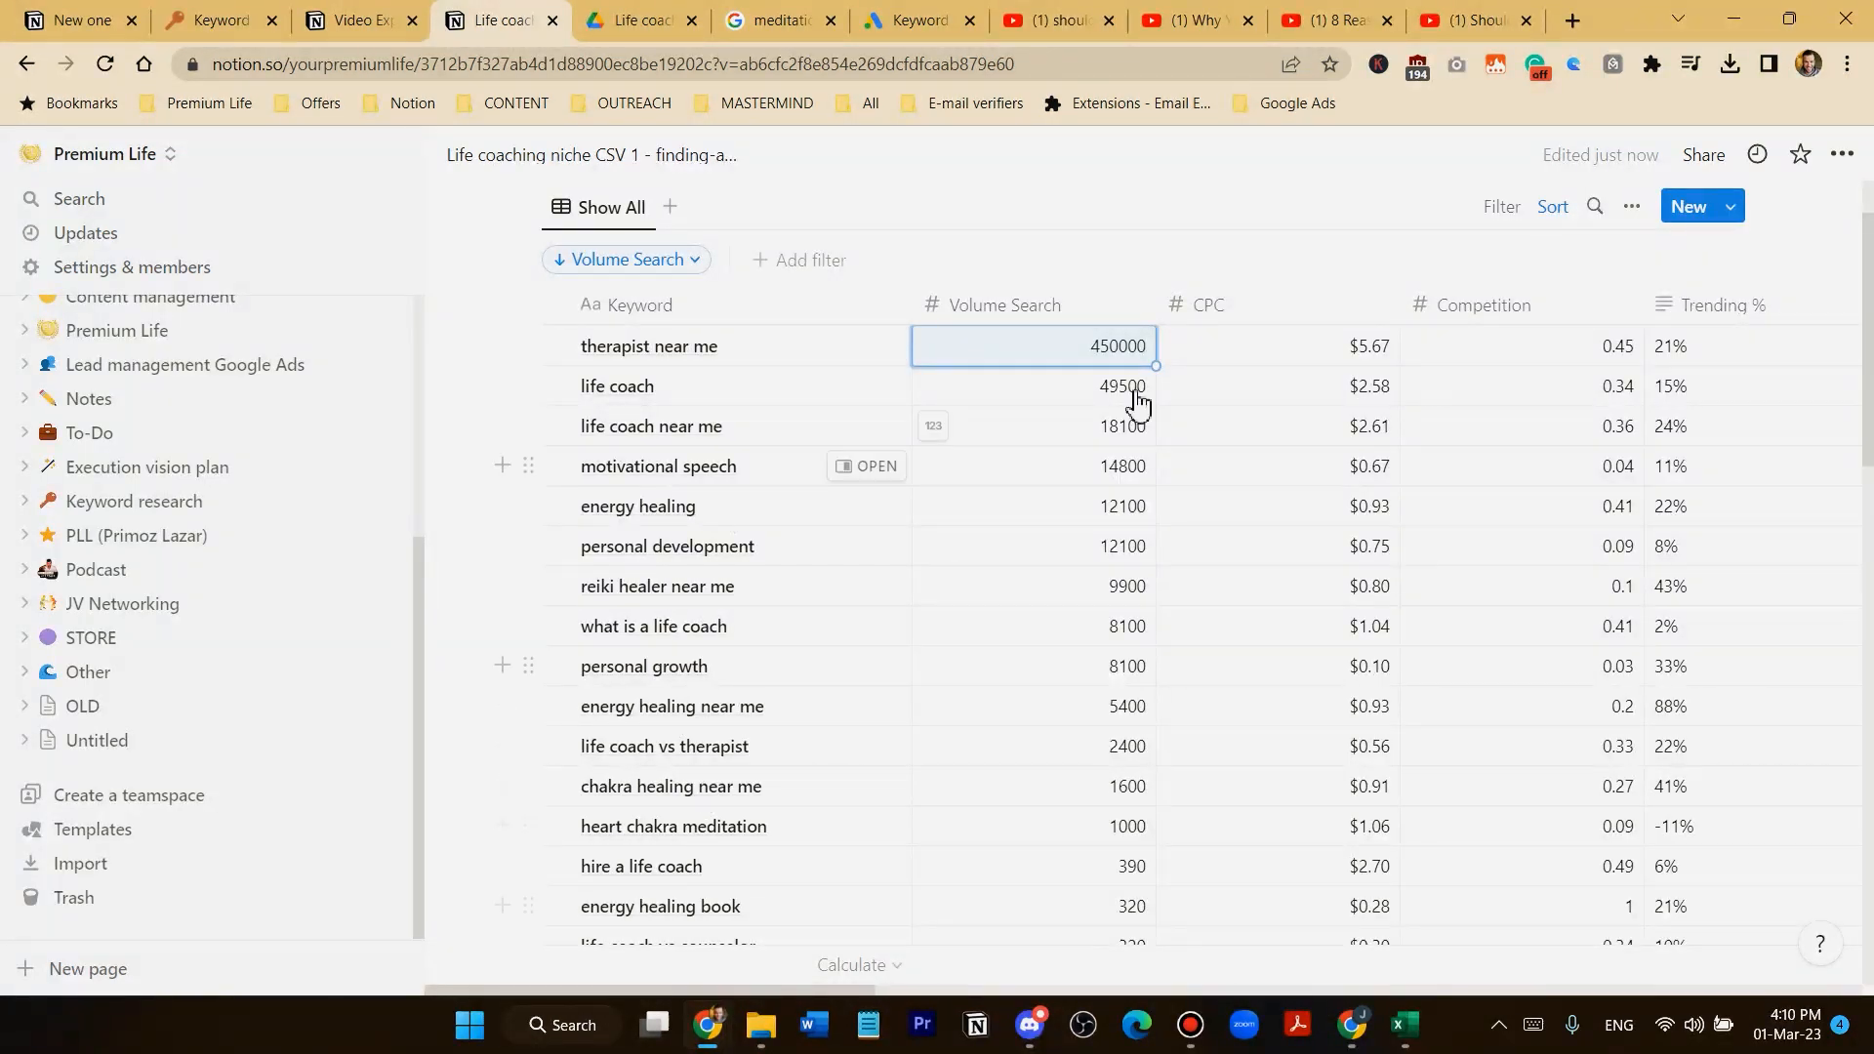
Examine the search volume, CPC and competition of the highest-volume keywords, starting with "therapist near me"
{"action": "key", "text": "Right"}
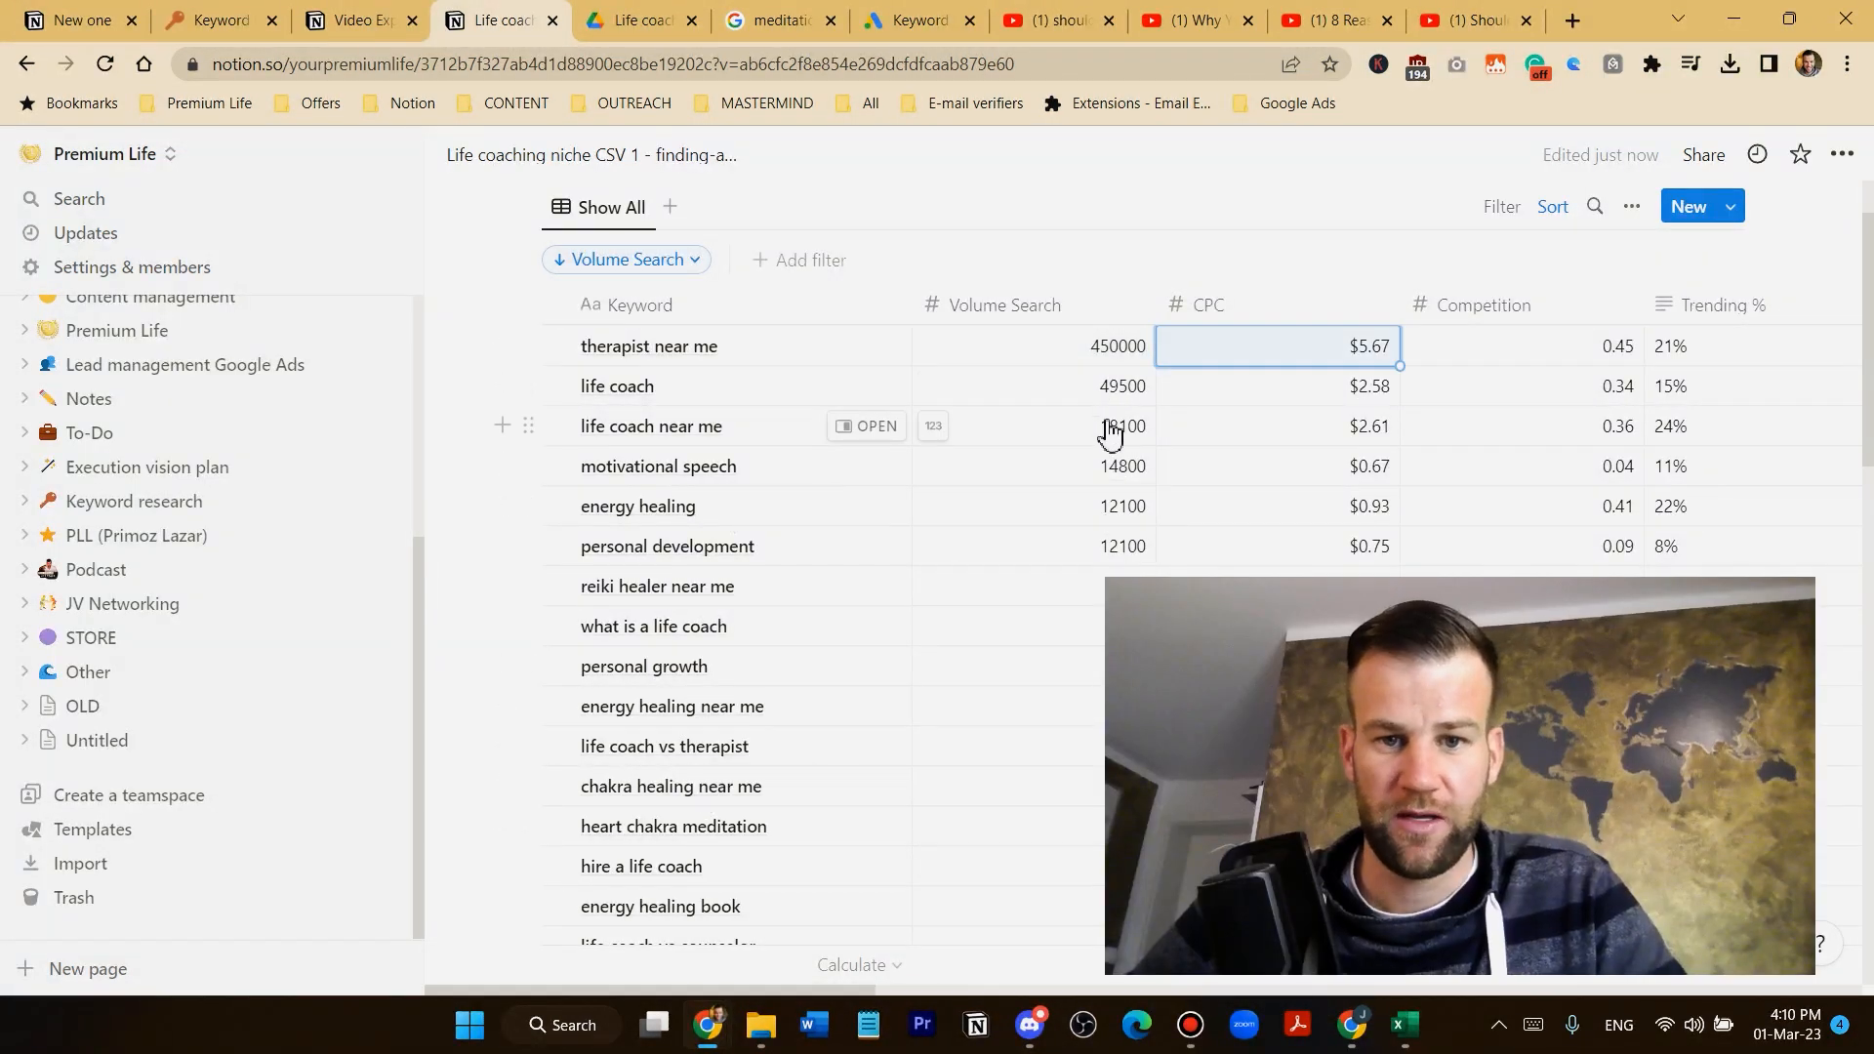
{"action": "left_click", "coordinate": [1090, 347]}
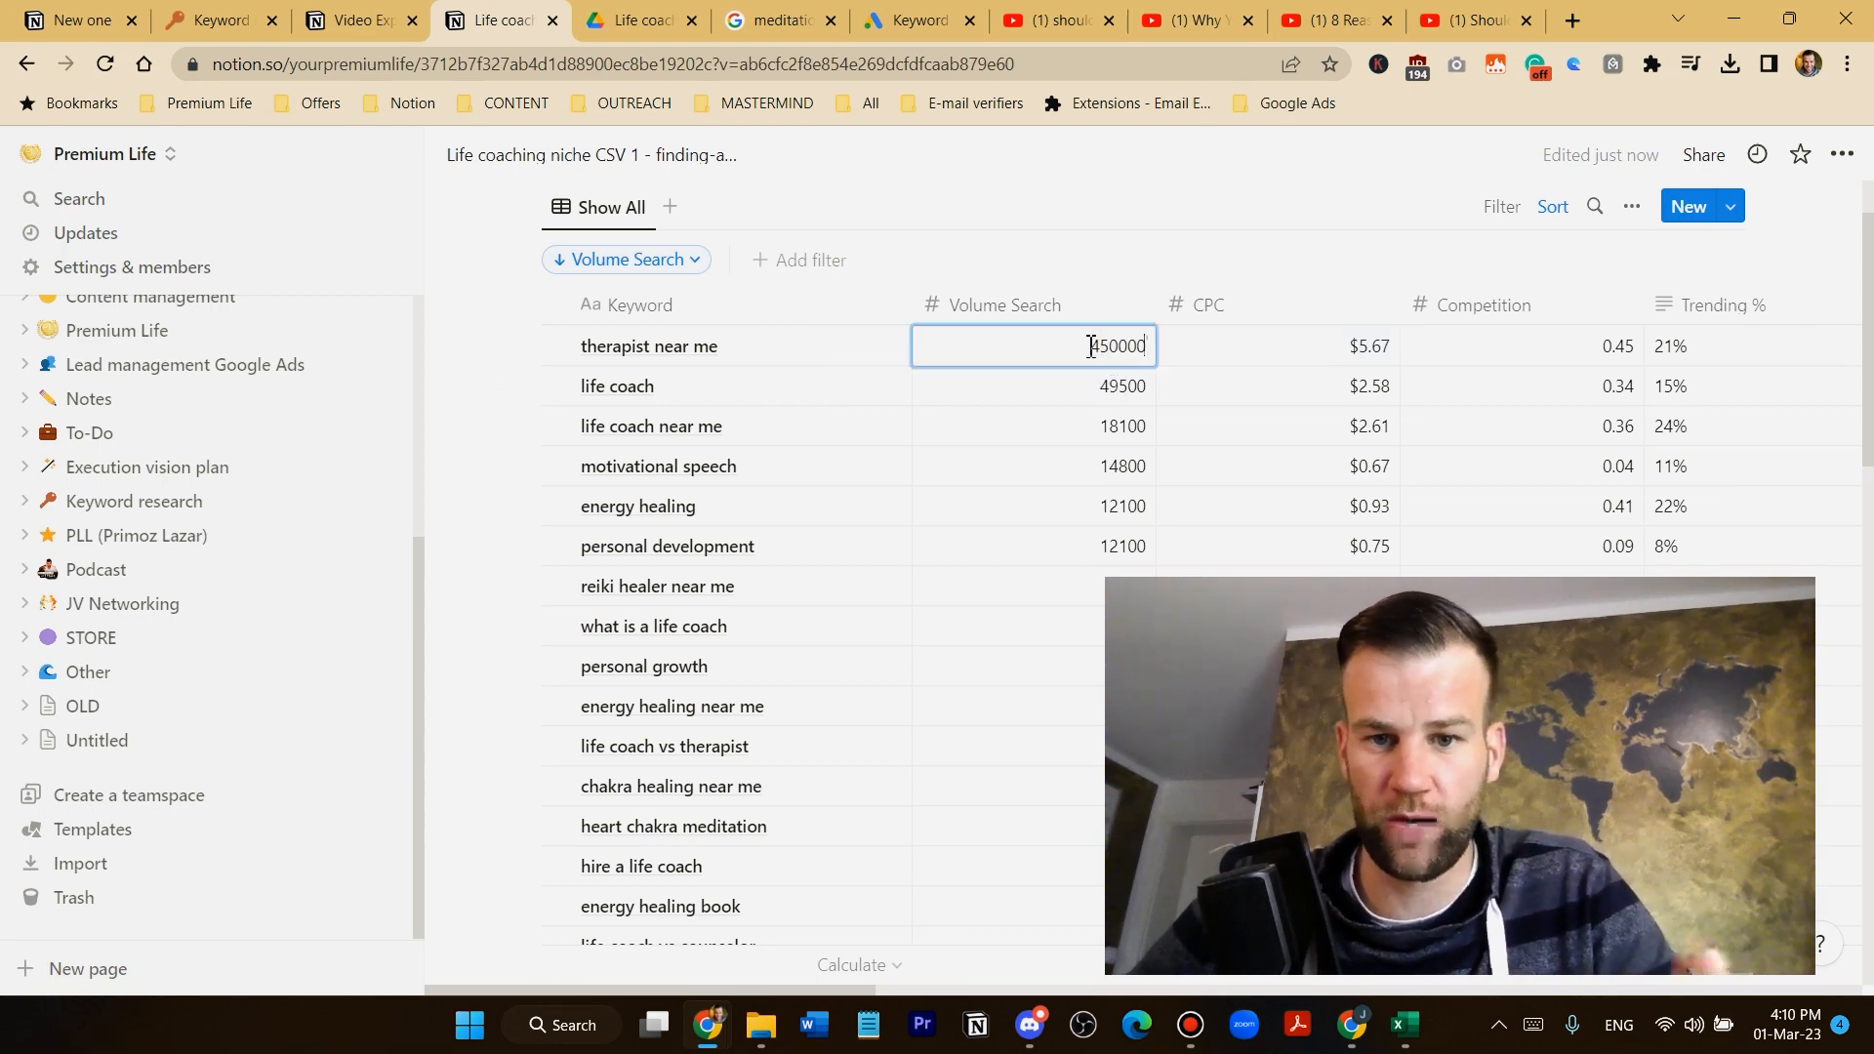
{"action": "key", "text": "Escape"}
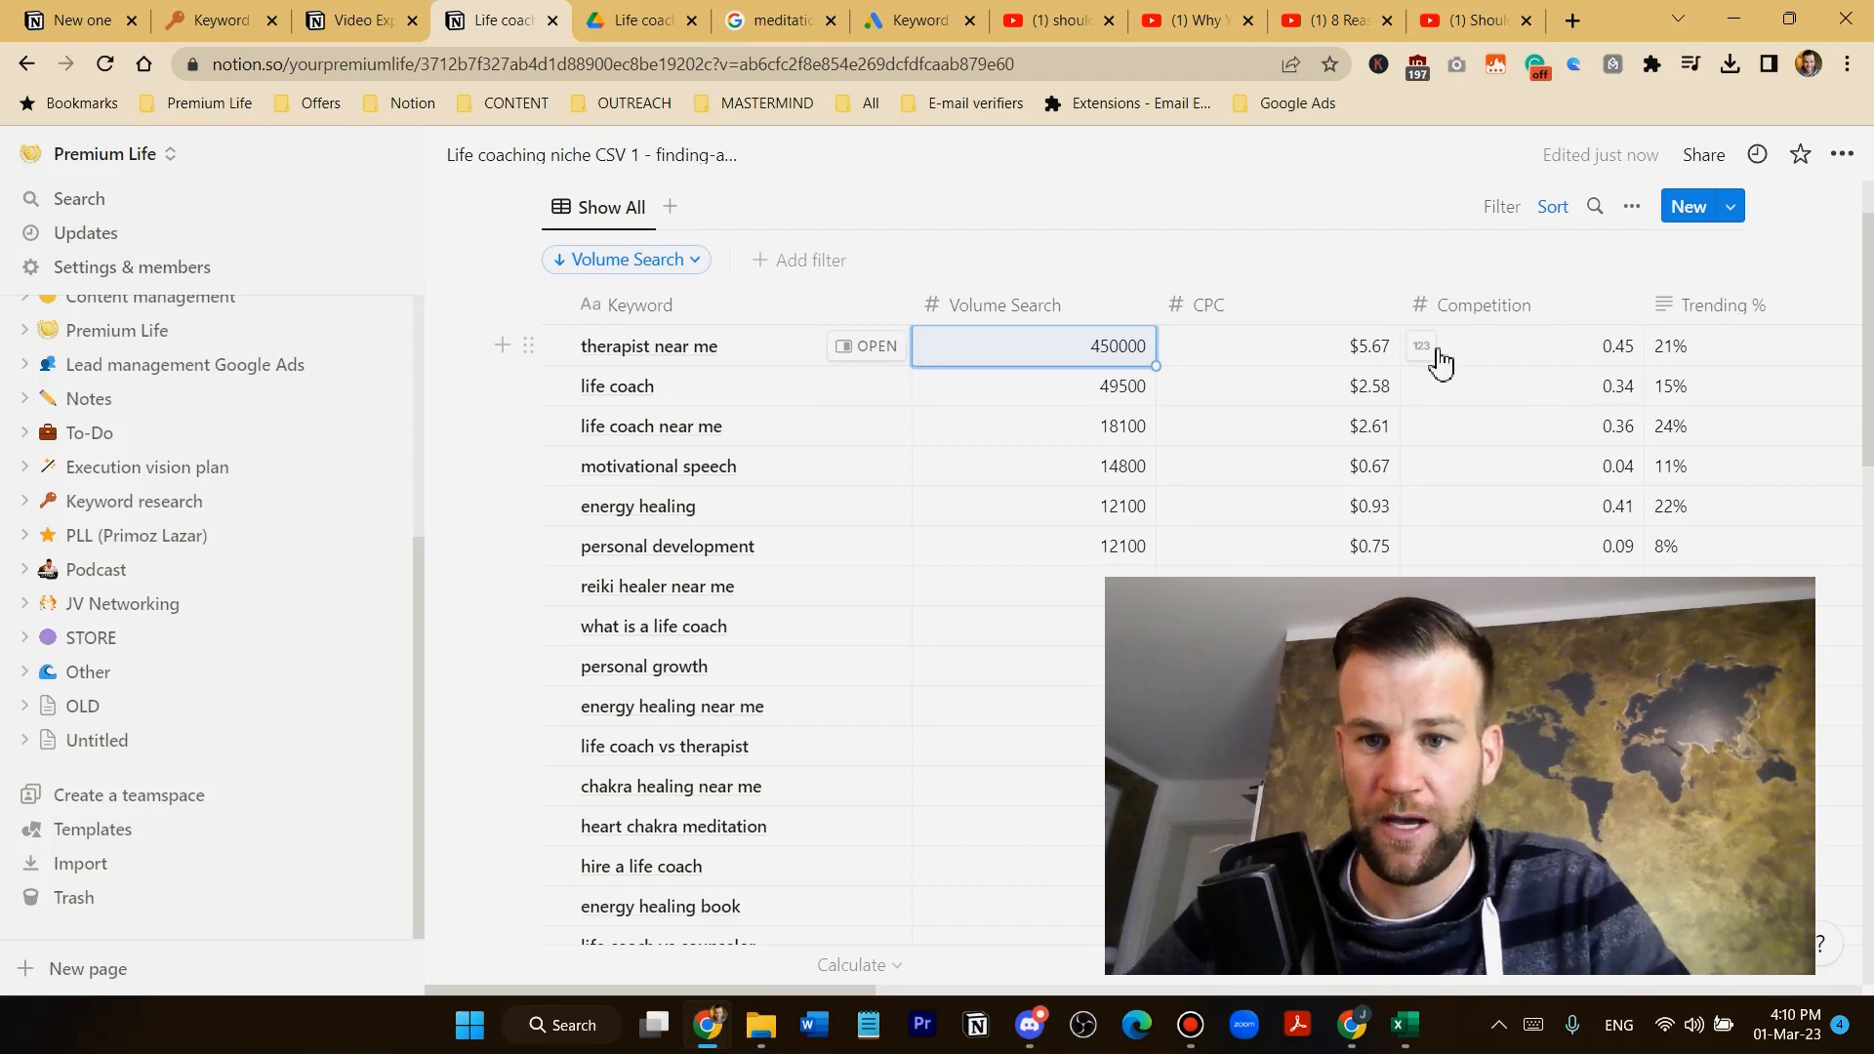
{"action": "scroll", "coordinate": [1461, 410], "scroll_direction": "down", "scroll_amount": 1}
{"action": "scroll", "coordinate": [1469, 420], "scroll_direction": "up", "scroll_amount": 1}
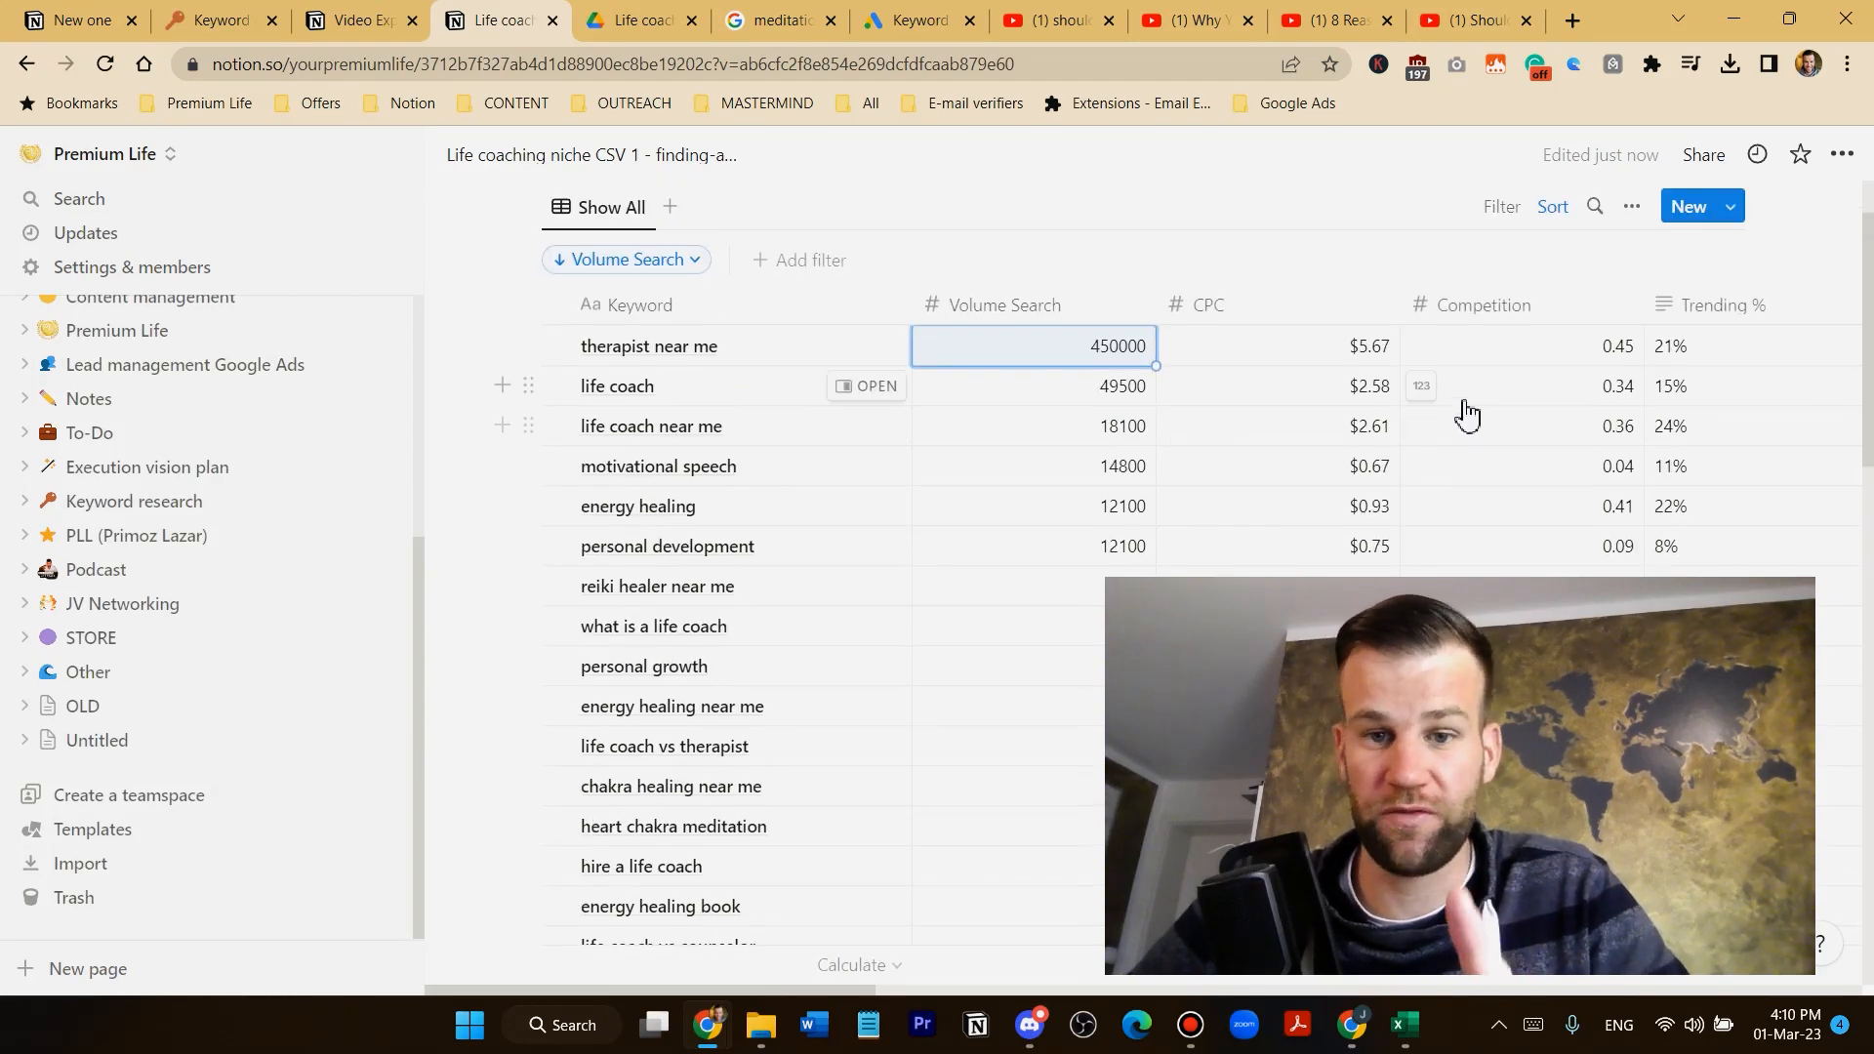
{"action": "scroll", "coordinate": [1469, 400], "scroll_direction": "down", "scroll_amount": 1}
{"action": "scroll", "coordinate": [1469, 395], "scroll_direction": "up", "scroll_amount": 1}
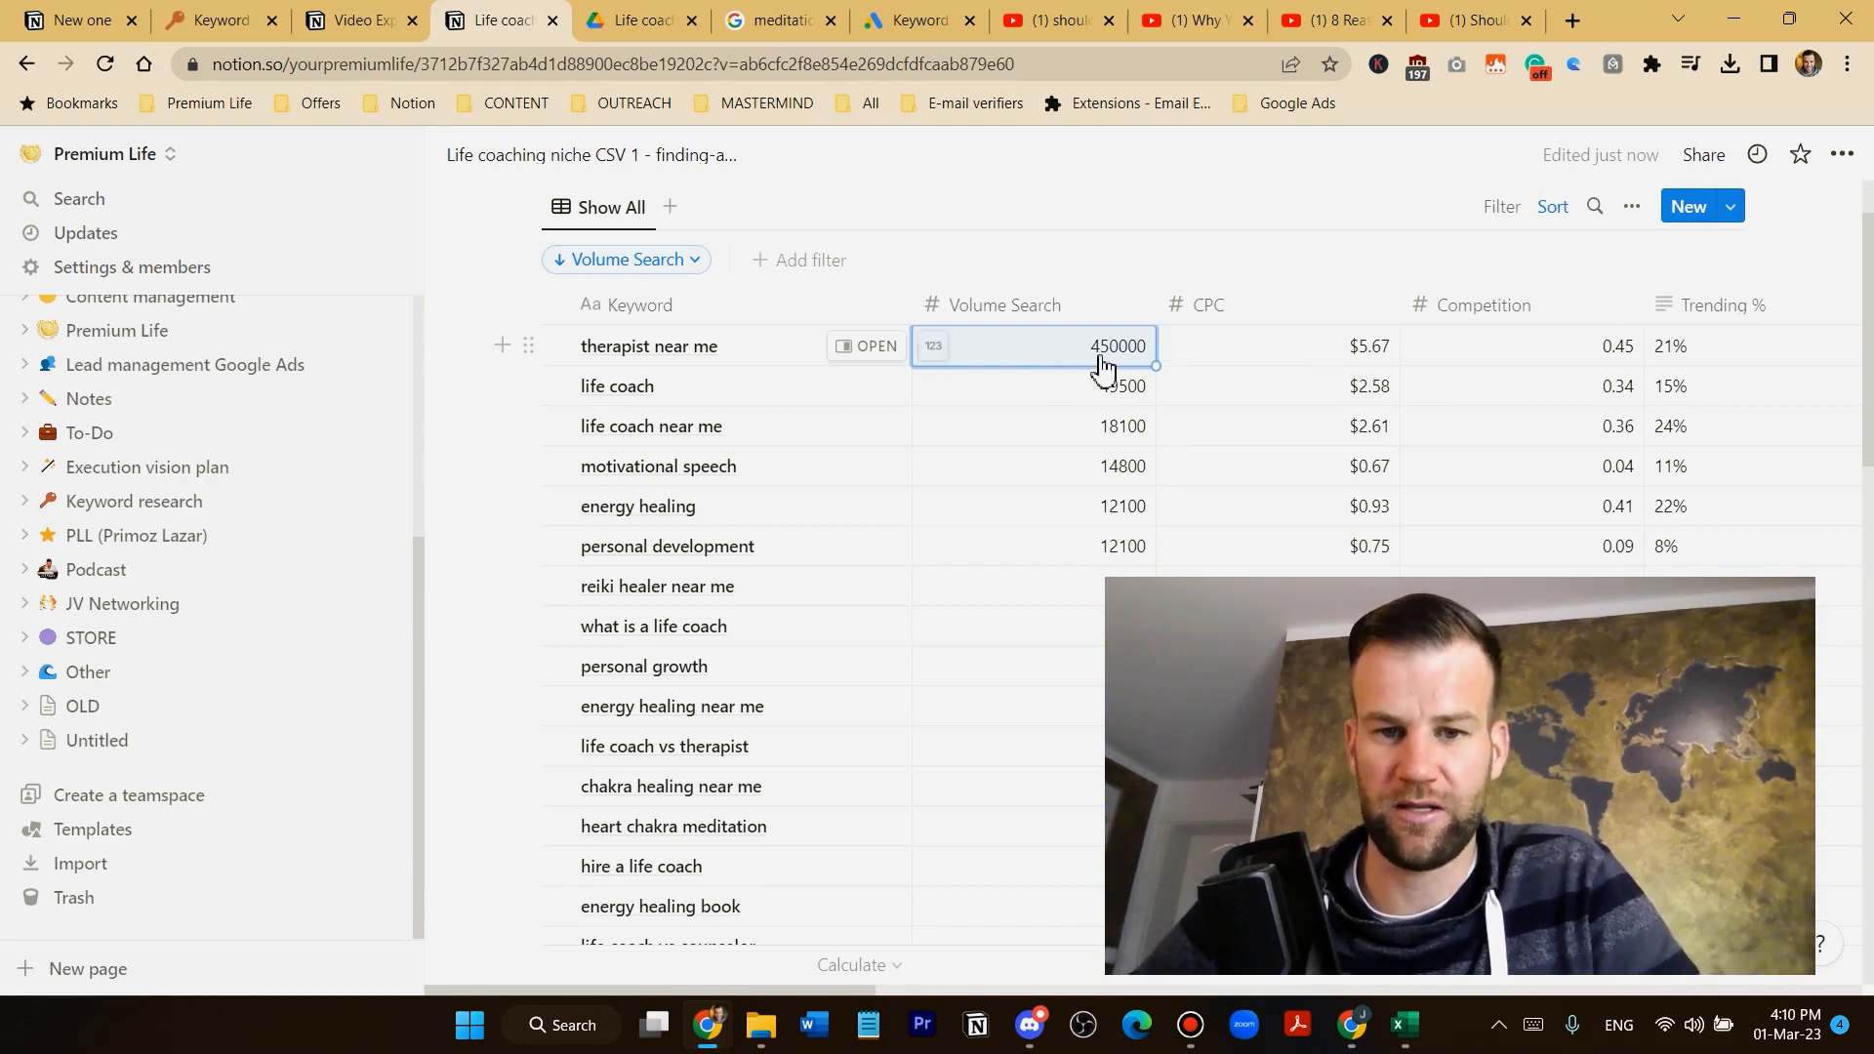
{"action": "left_click", "coordinate": [1344, 349]}
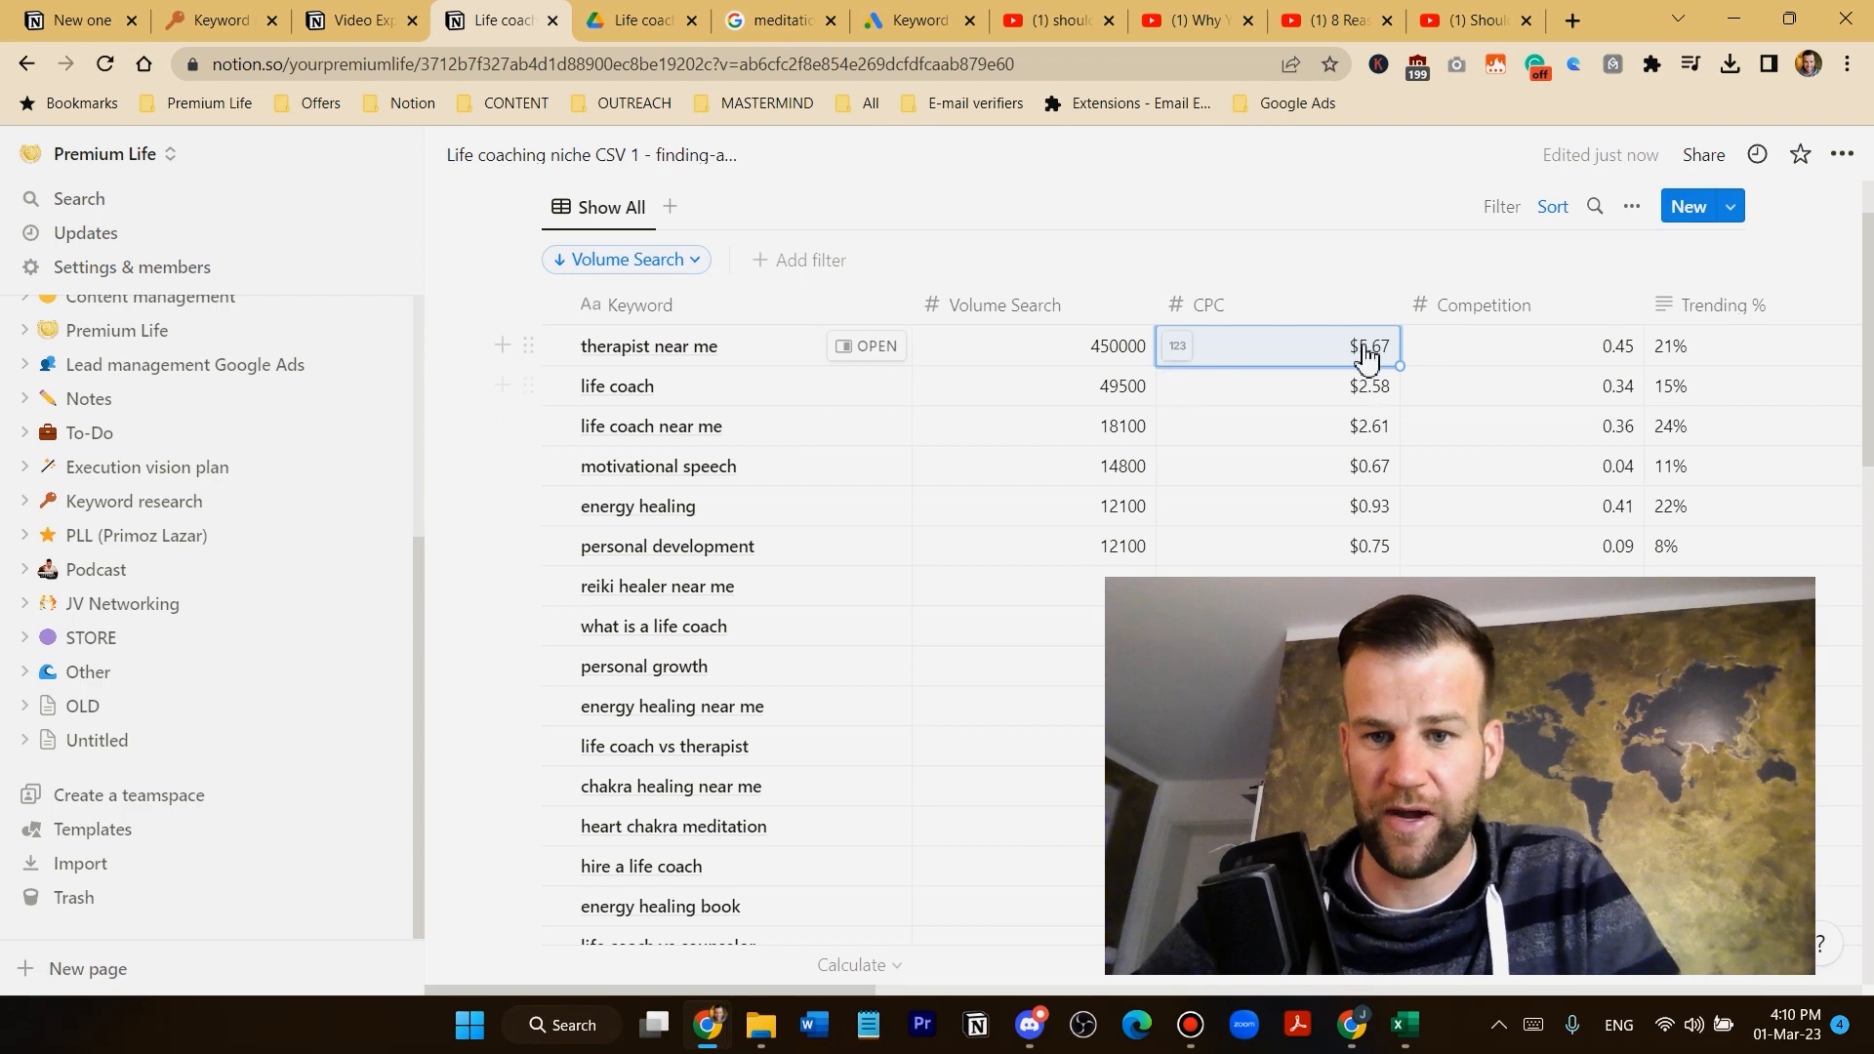
Sort the table by Competition in descending order and review the values of the most competitive keywords
{"action": "left_click", "coordinate": [1519, 308]}
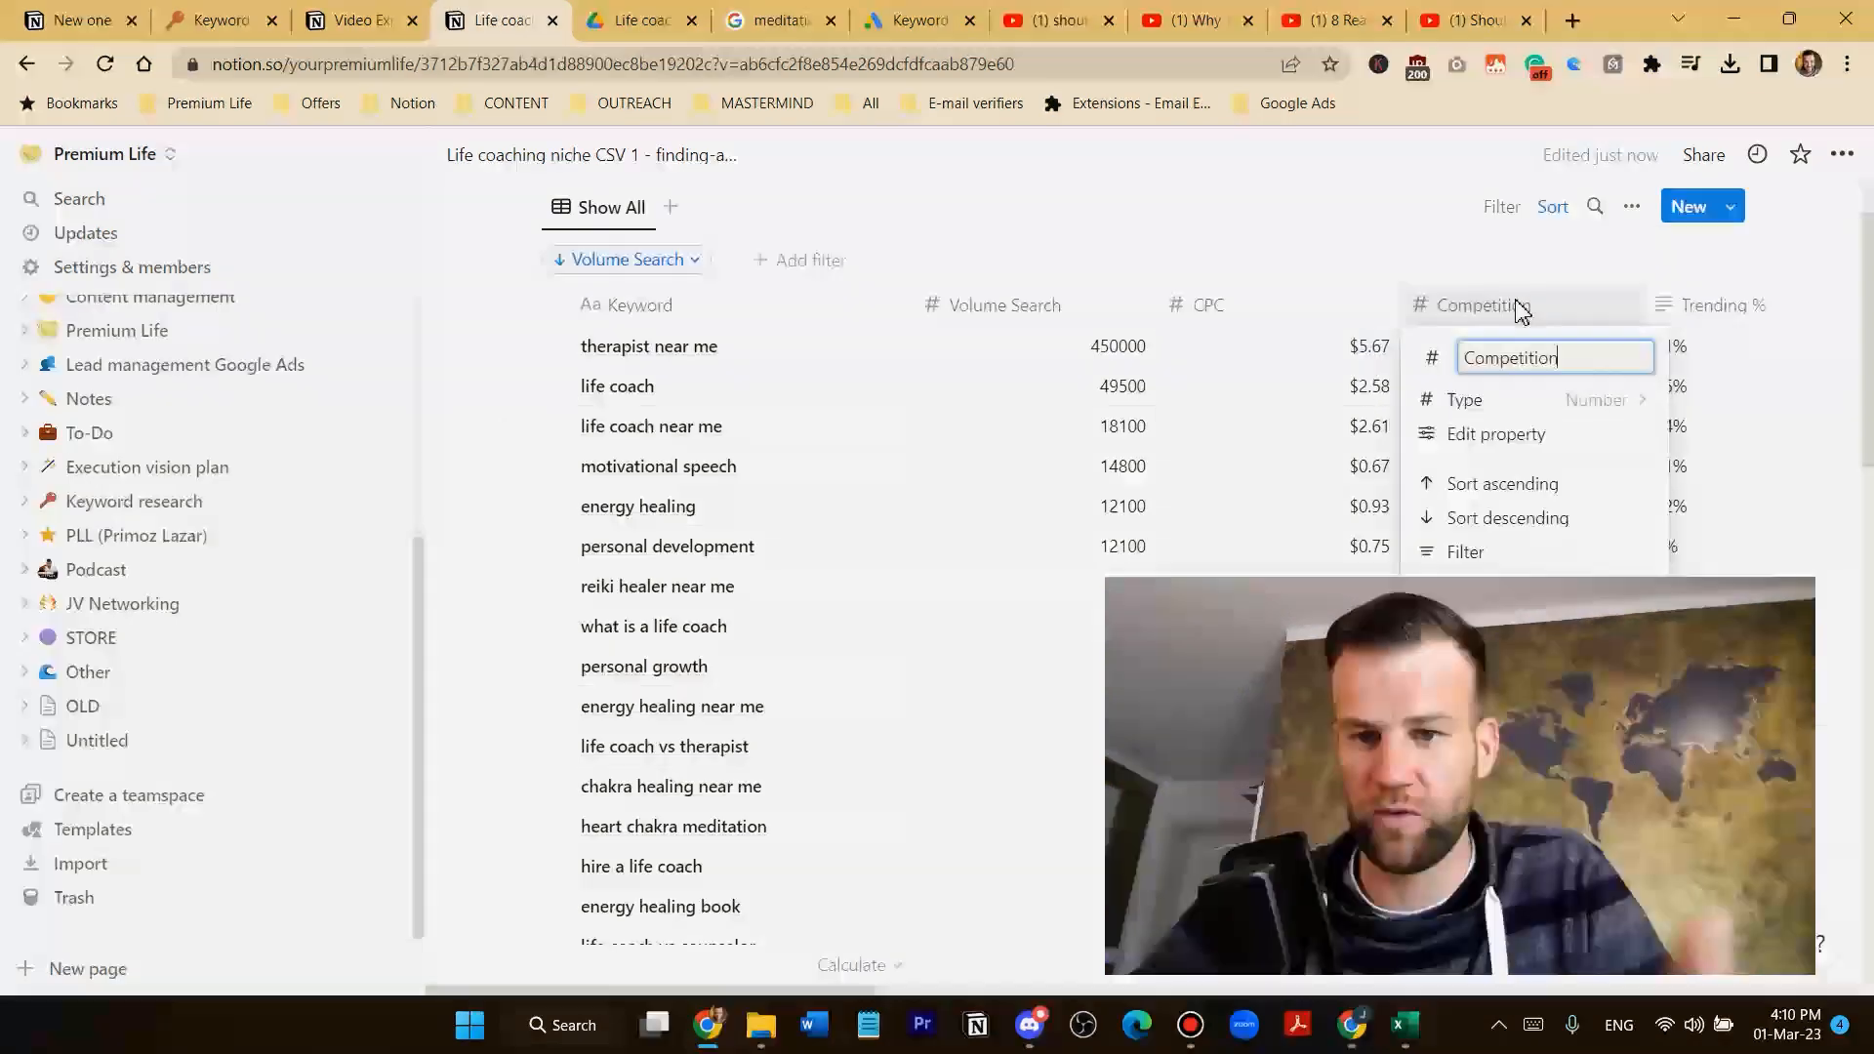
{"action": "left_click", "coordinate": [1525, 525]}
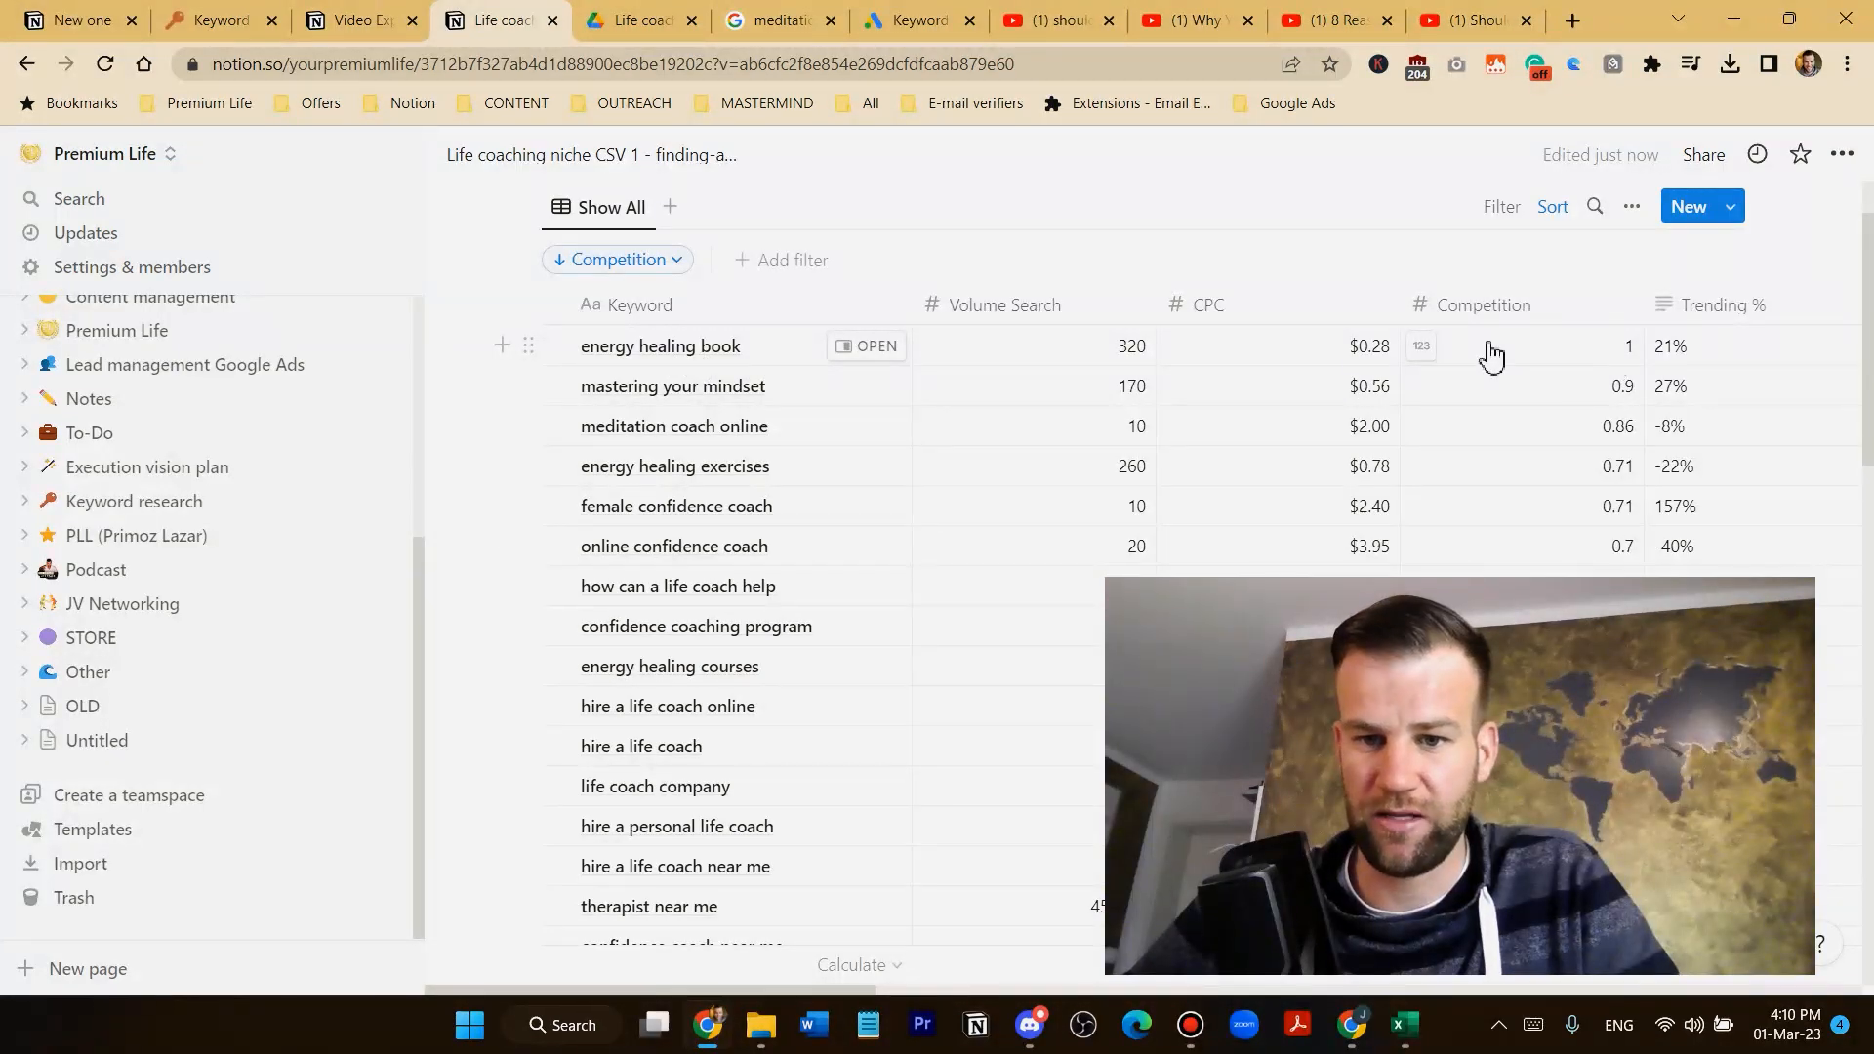
{"action": "left_click", "coordinate": [1544, 353]}
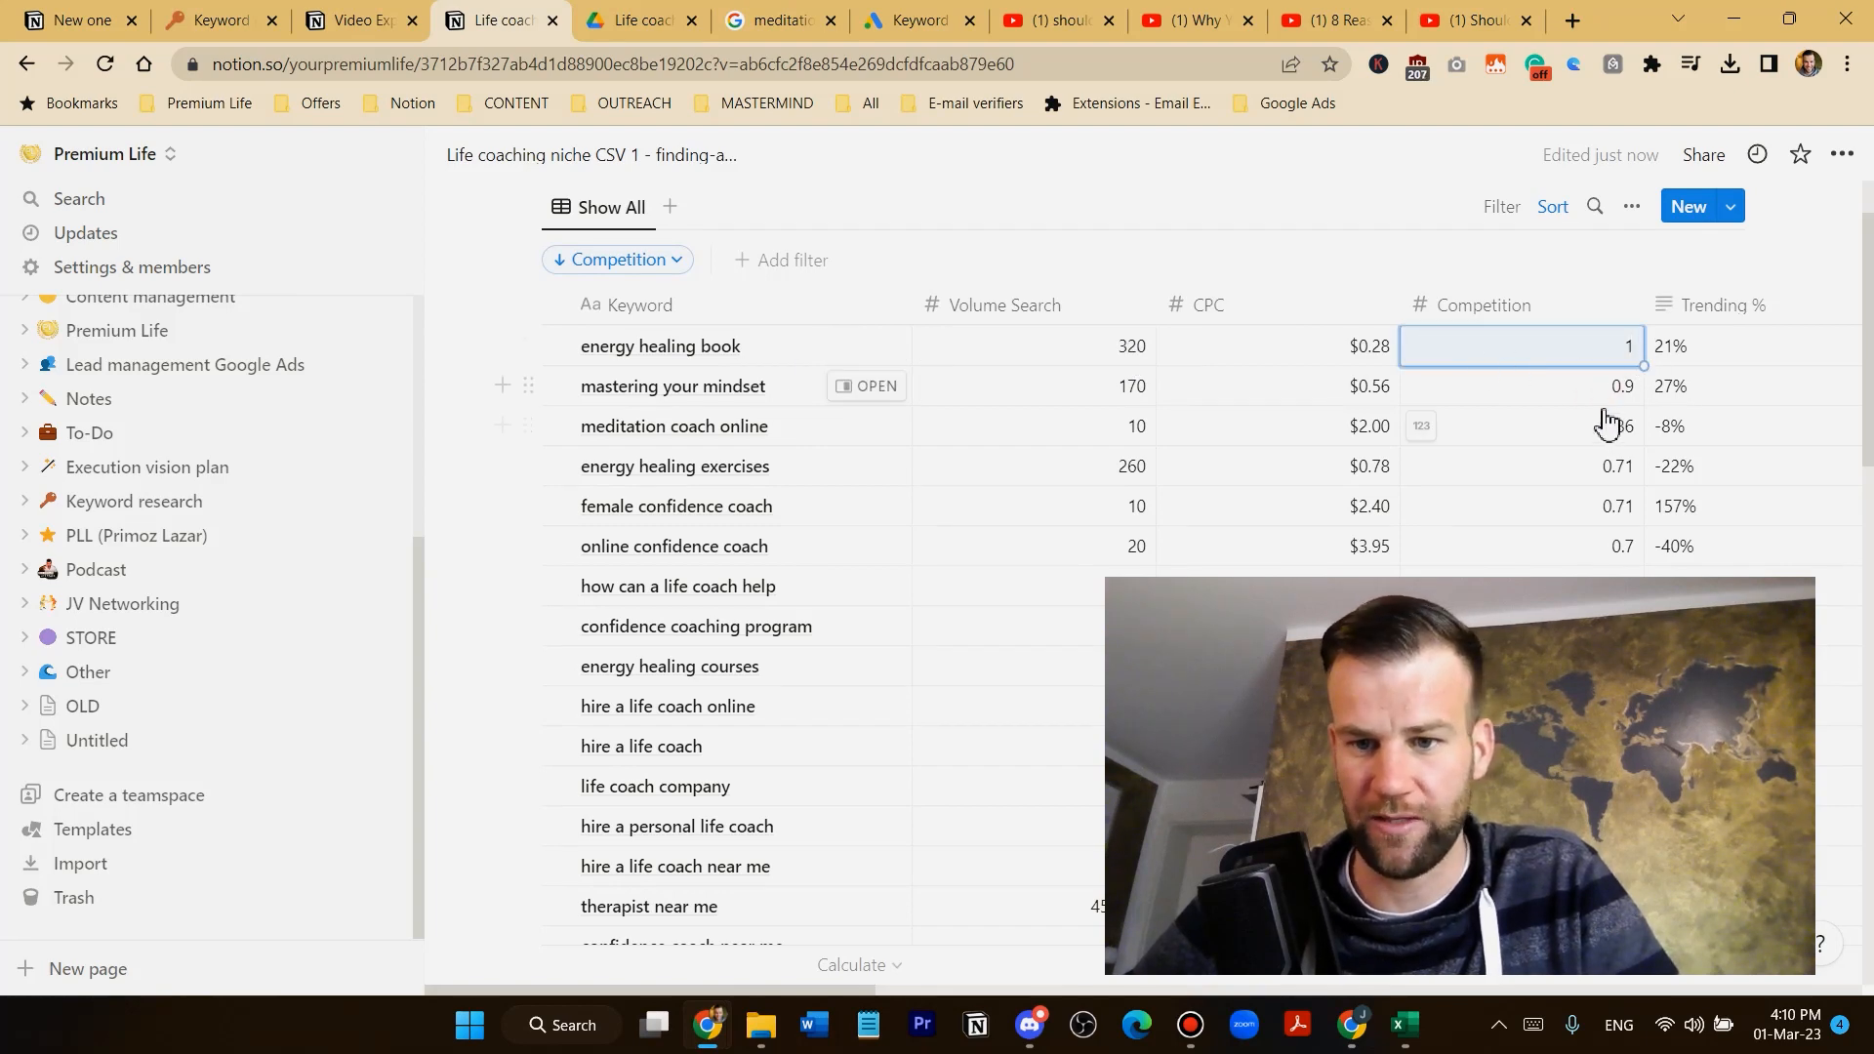
{"action": "scroll", "coordinate": [1592, 410], "scroll_direction": "down", "scroll_amount": 1}
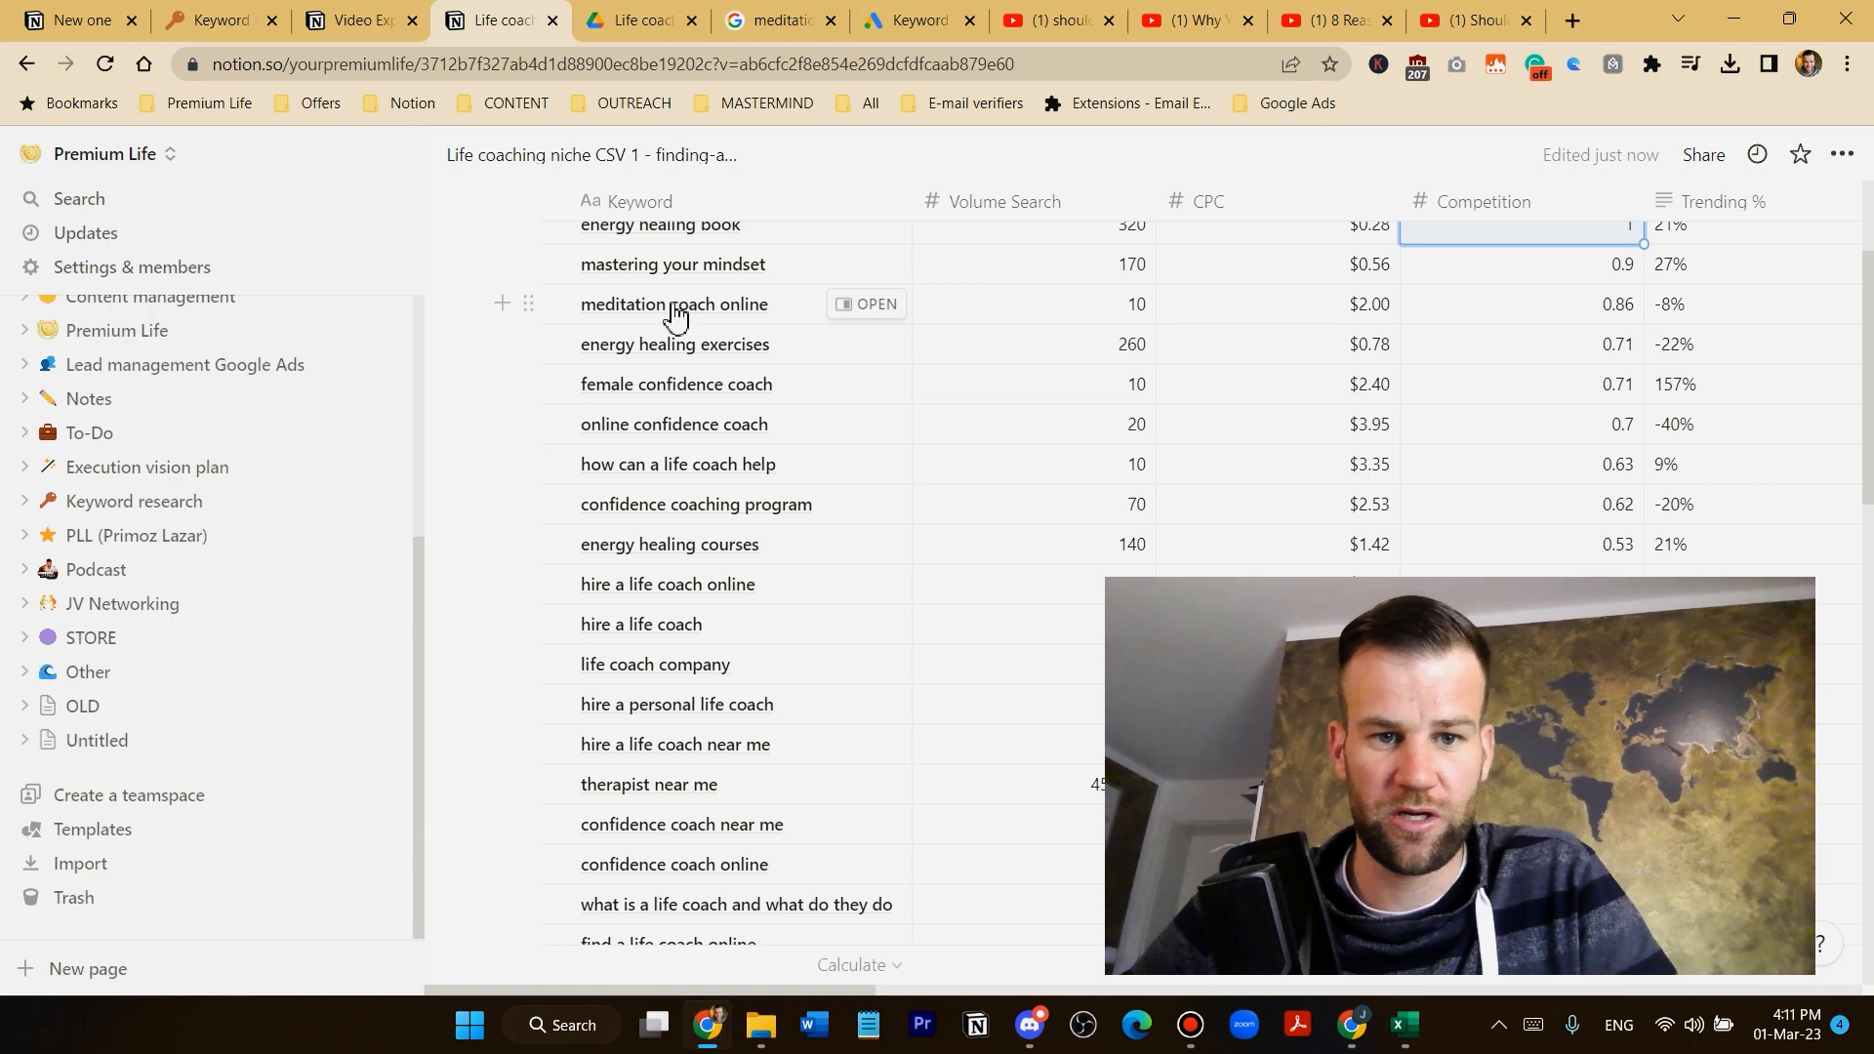
{"action": "left_click", "coordinate": [1601, 306]}
{"action": "key", "text": "Escape"}
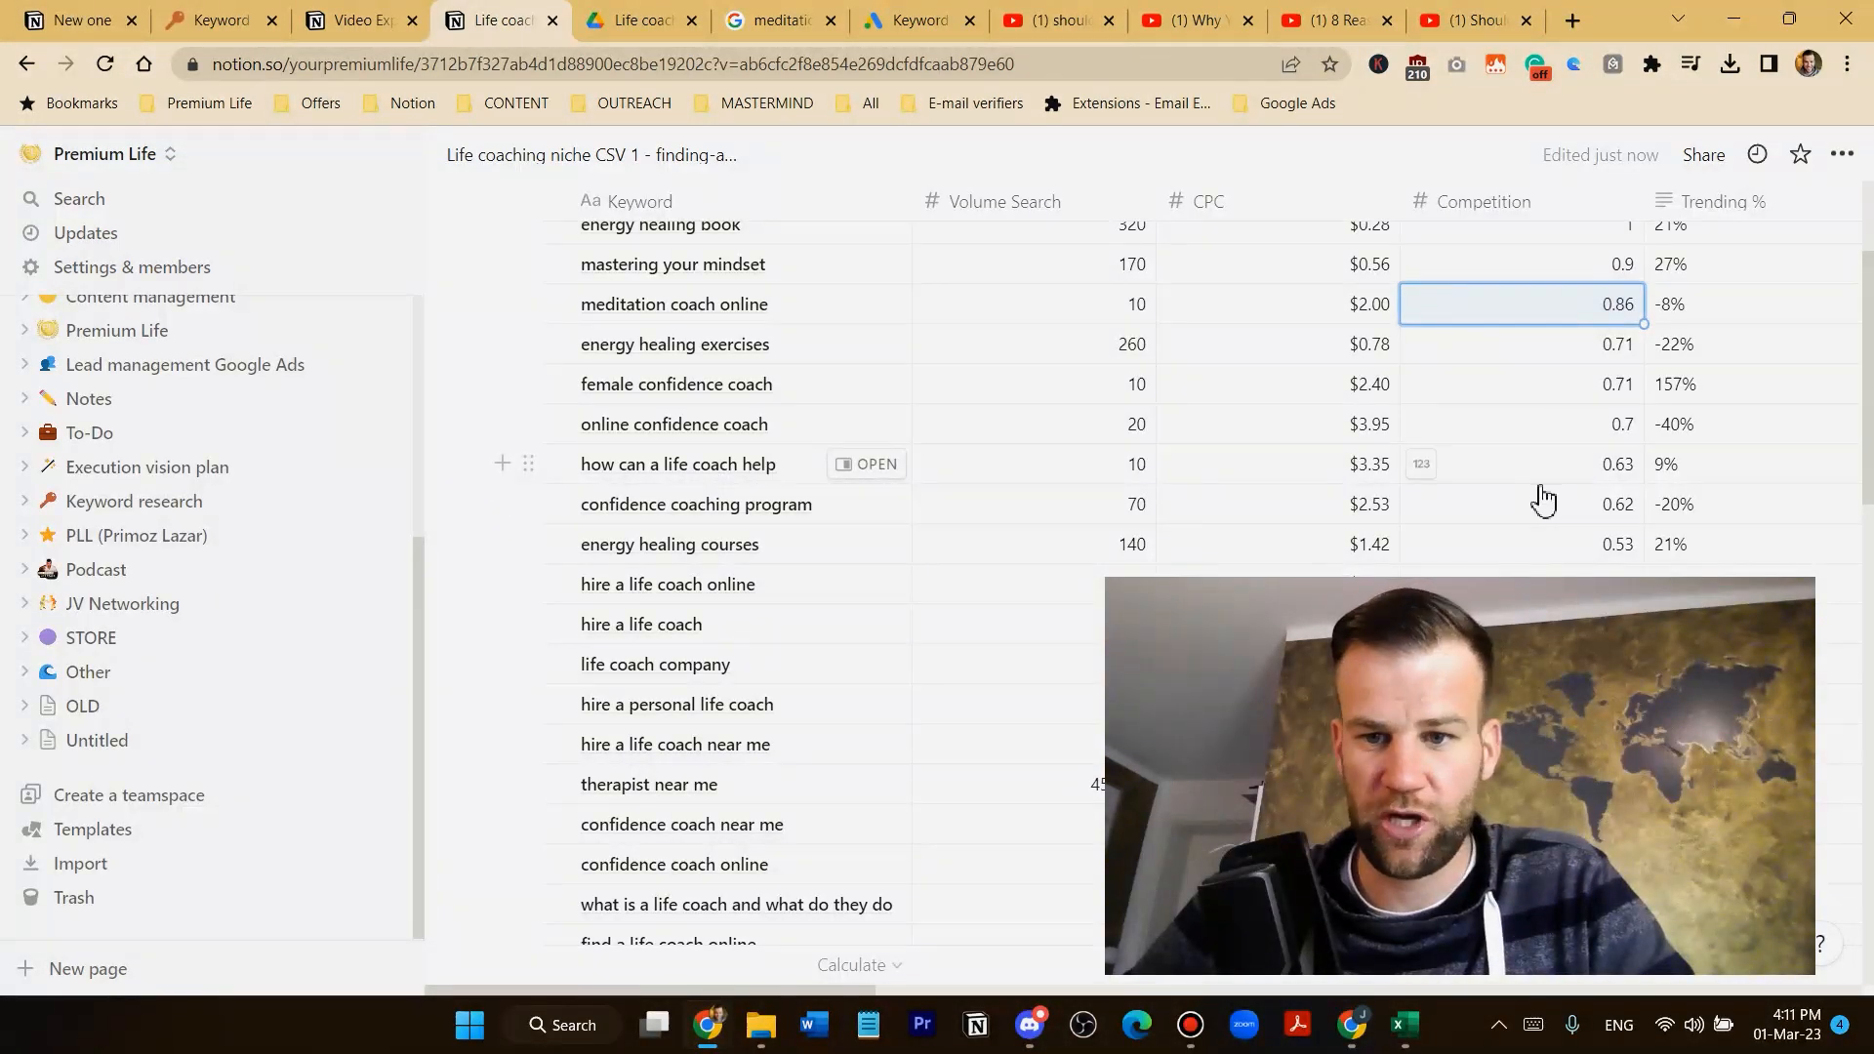
{"action": "scroll", "coordinate": [1613, 478], "scroll_direction": "down", "scroll_amount": 2}
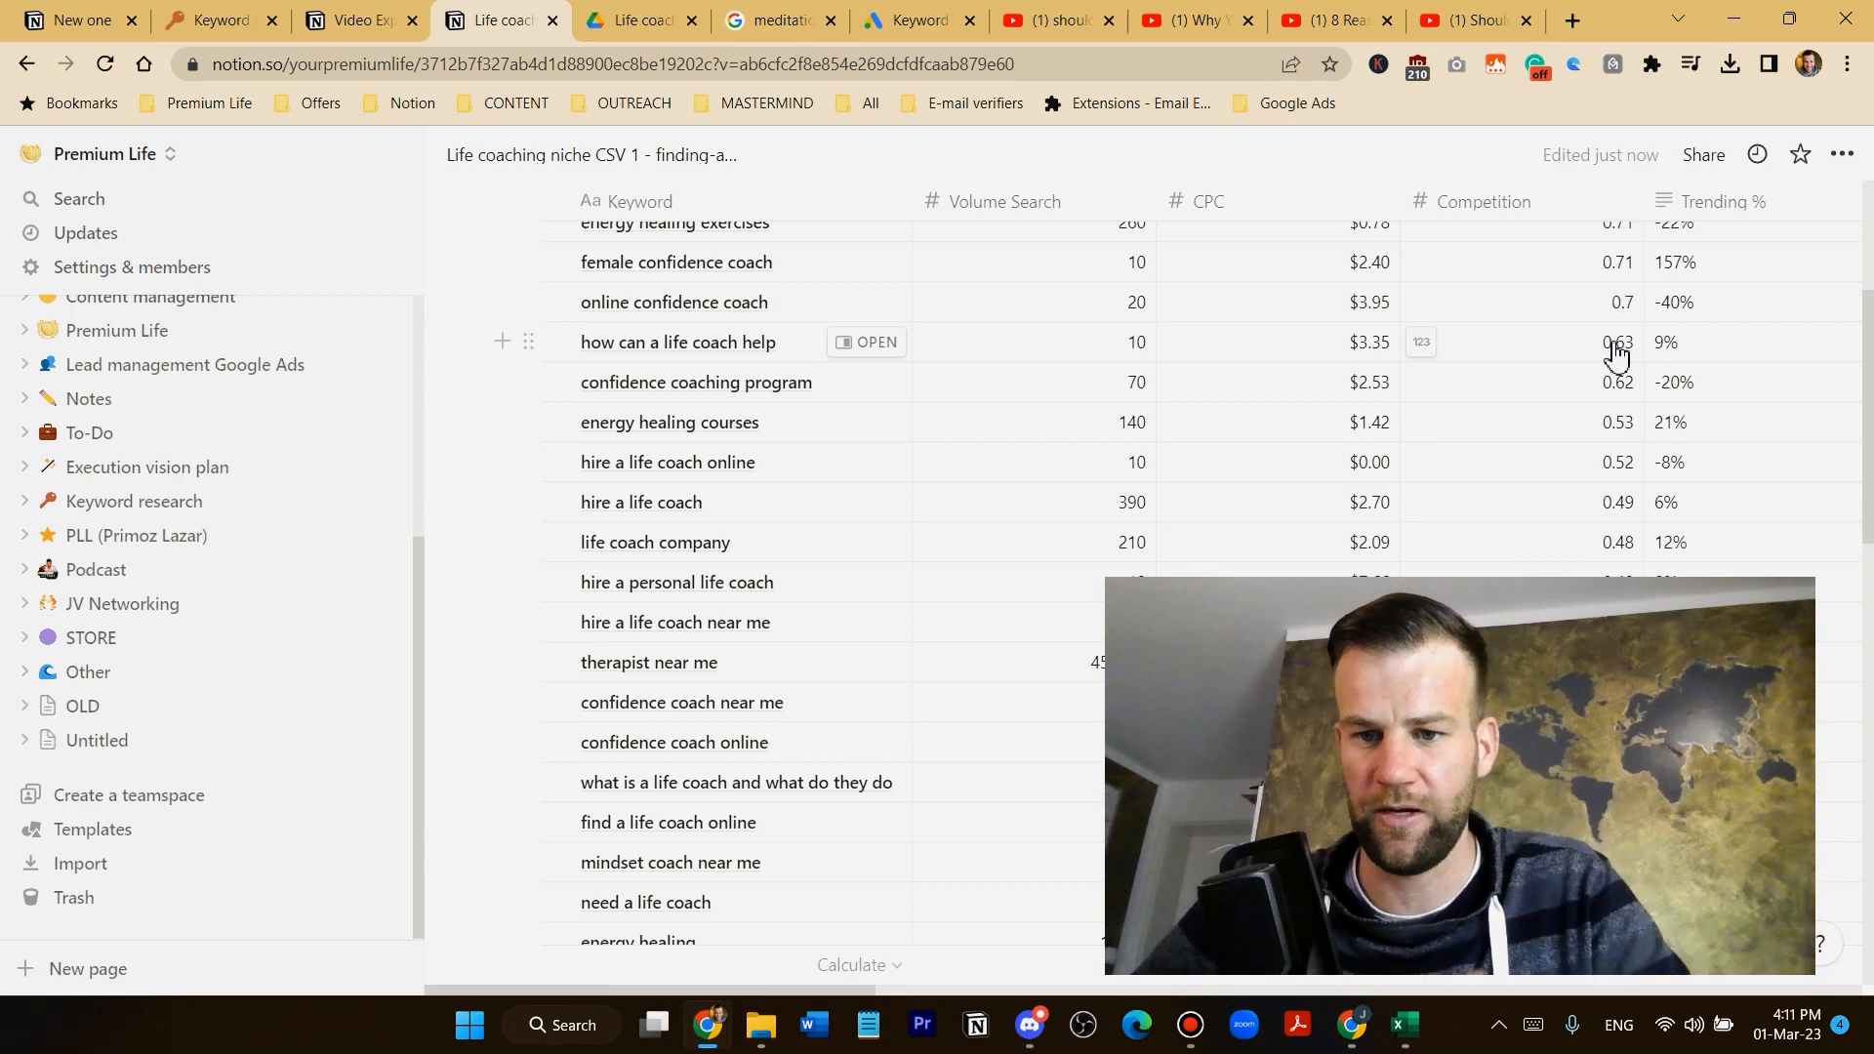
{"action": "scroll", "coordinate": [1615, 368], "scroll_direction": "down", "scroll_amount": 3}
{"action": "scroll", "coordinate": [1592, 312], "scroll_direction": "up", "scroll_amount": 6}
Sort the keyword table by Competition in ascending order
{"action": "left_click", "coordinate": [1560, 310]}
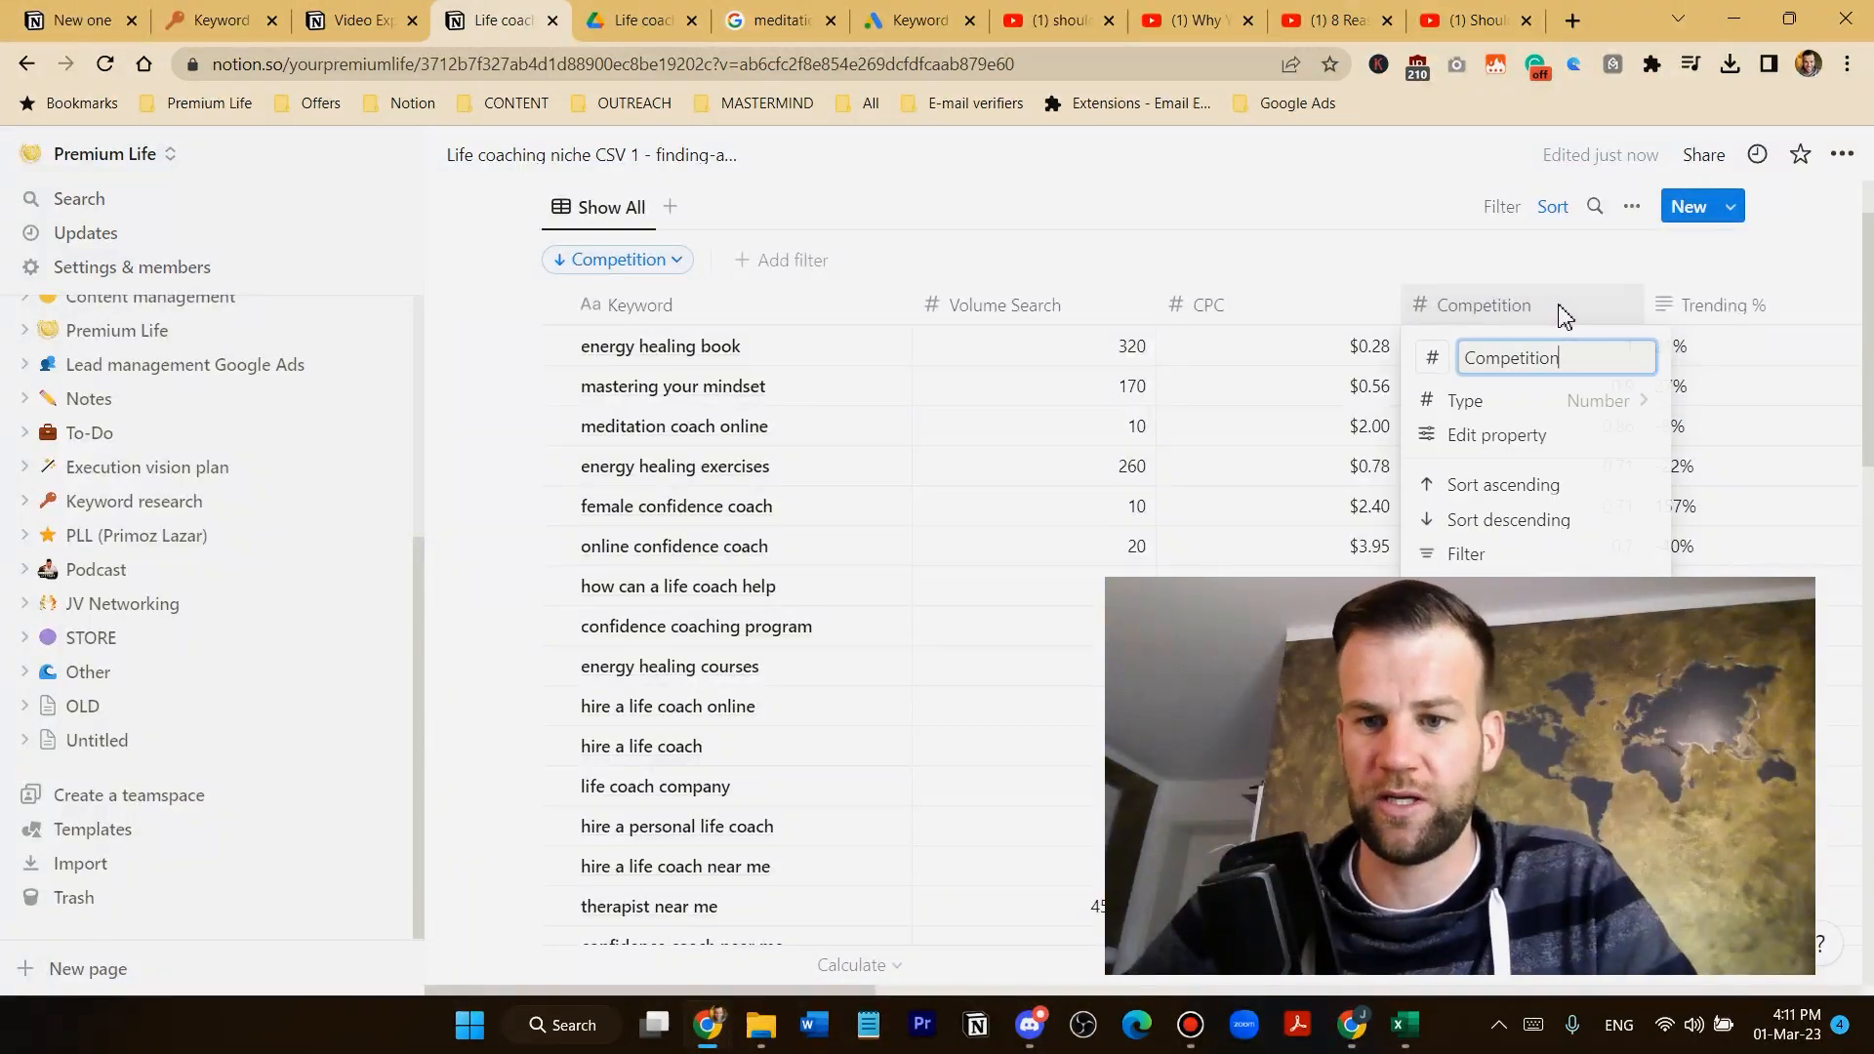
{"action": "left_click", "coordinate": [1566, 400]}
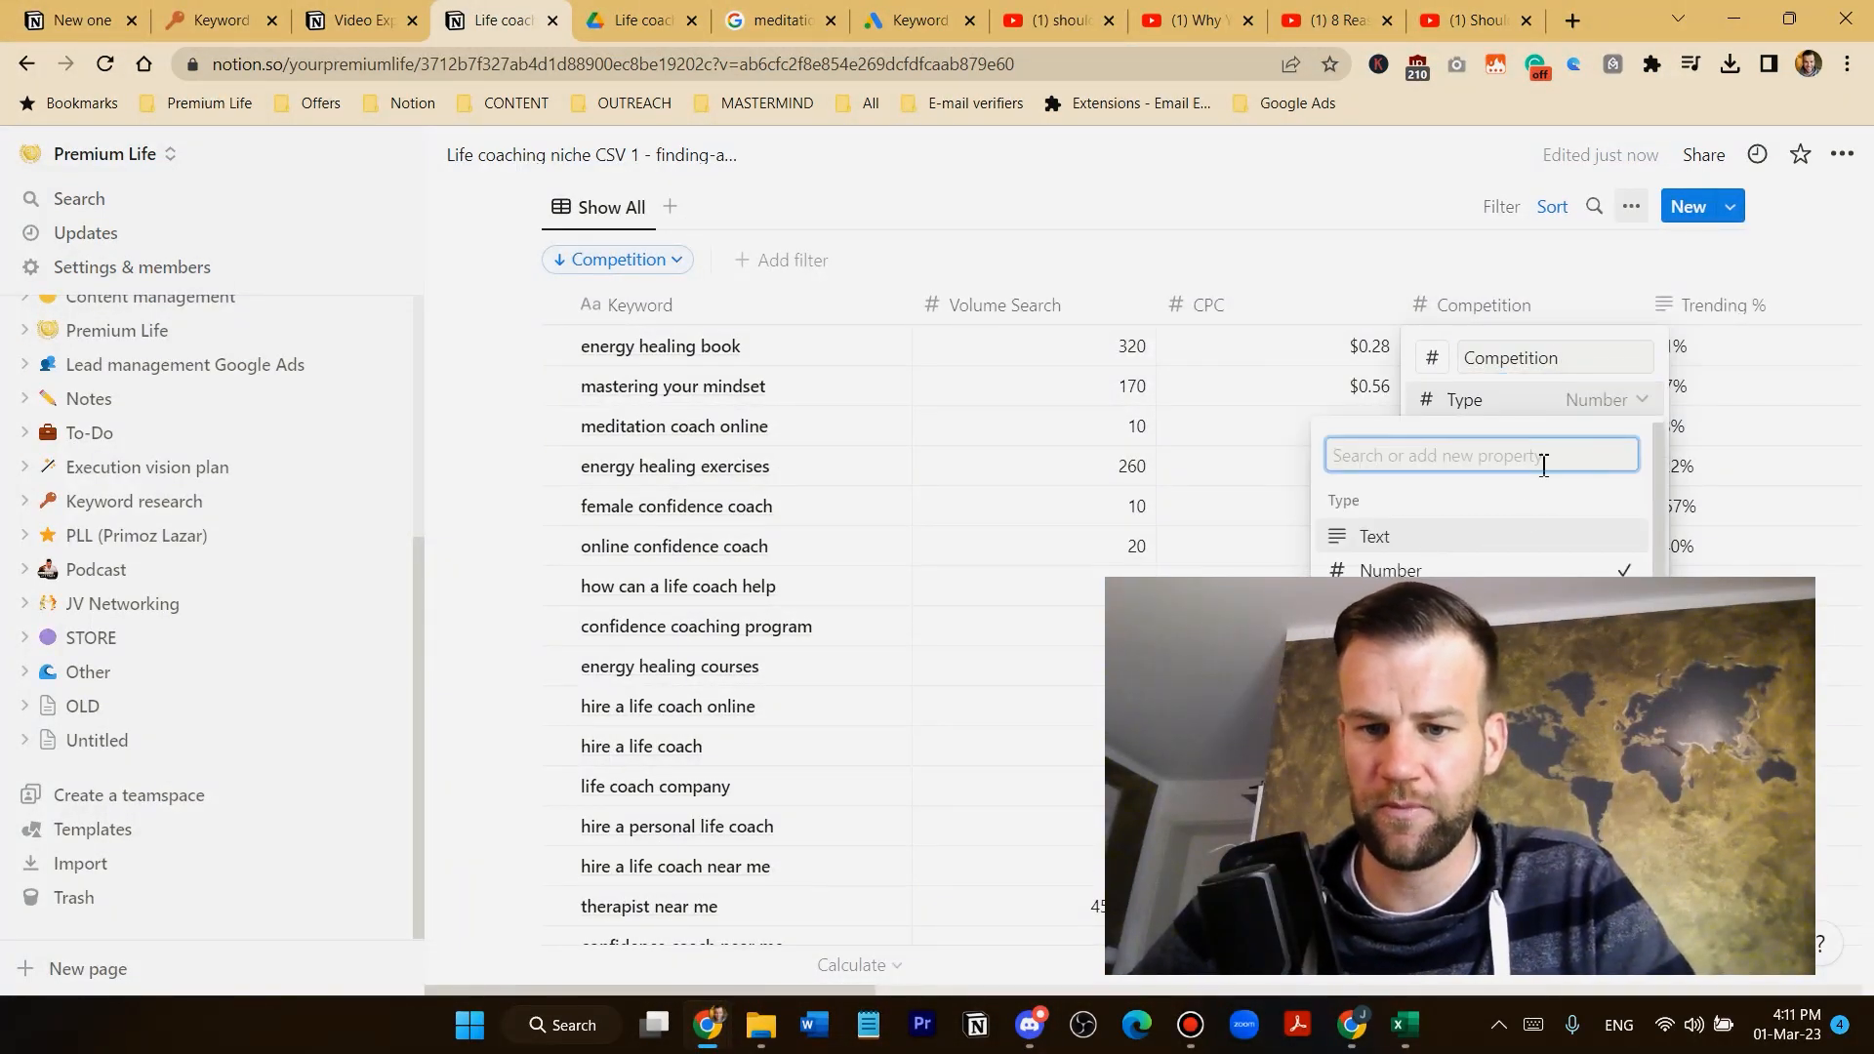
{"action": "left_click", "coordinate": [1582, 400]}
{"action": "left_click", "coordinate": [1553, 520]}
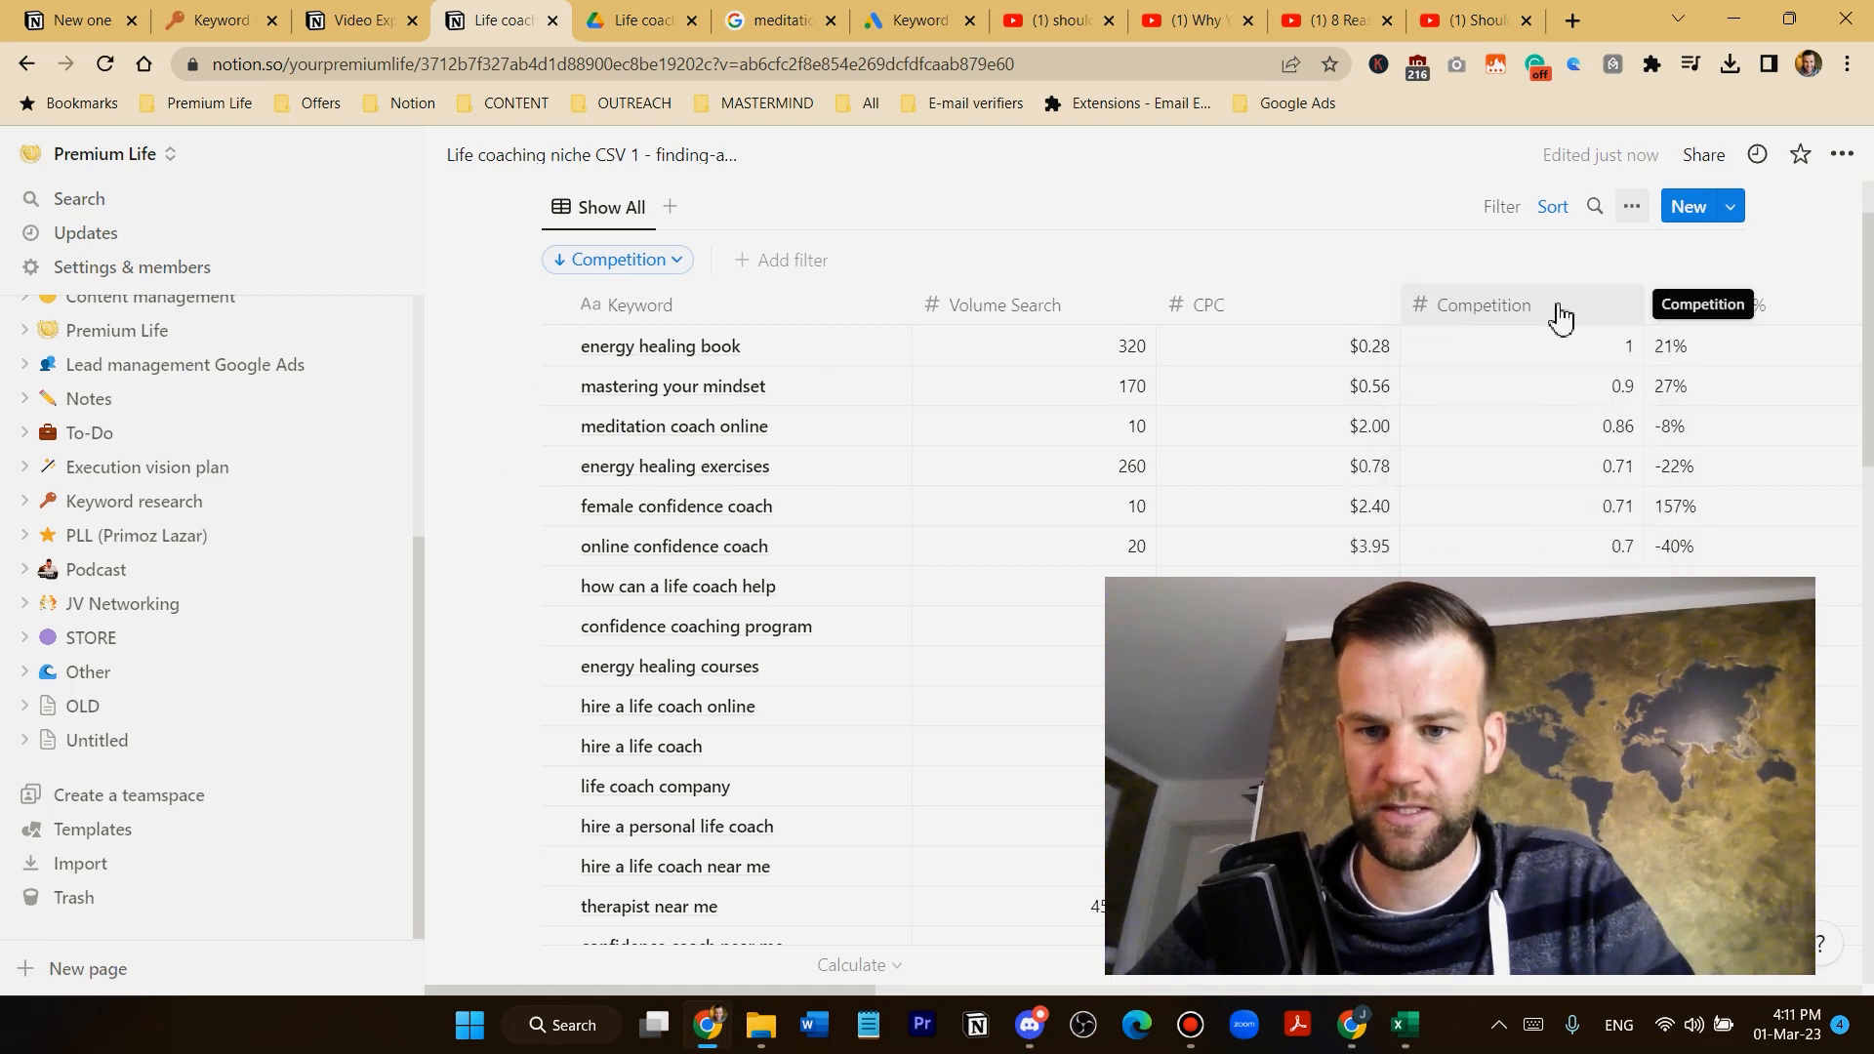
{"action": "left_click", "coordinate": [1559, 310]}
{"action": "left_click", "coordinate": [1538, 485]}
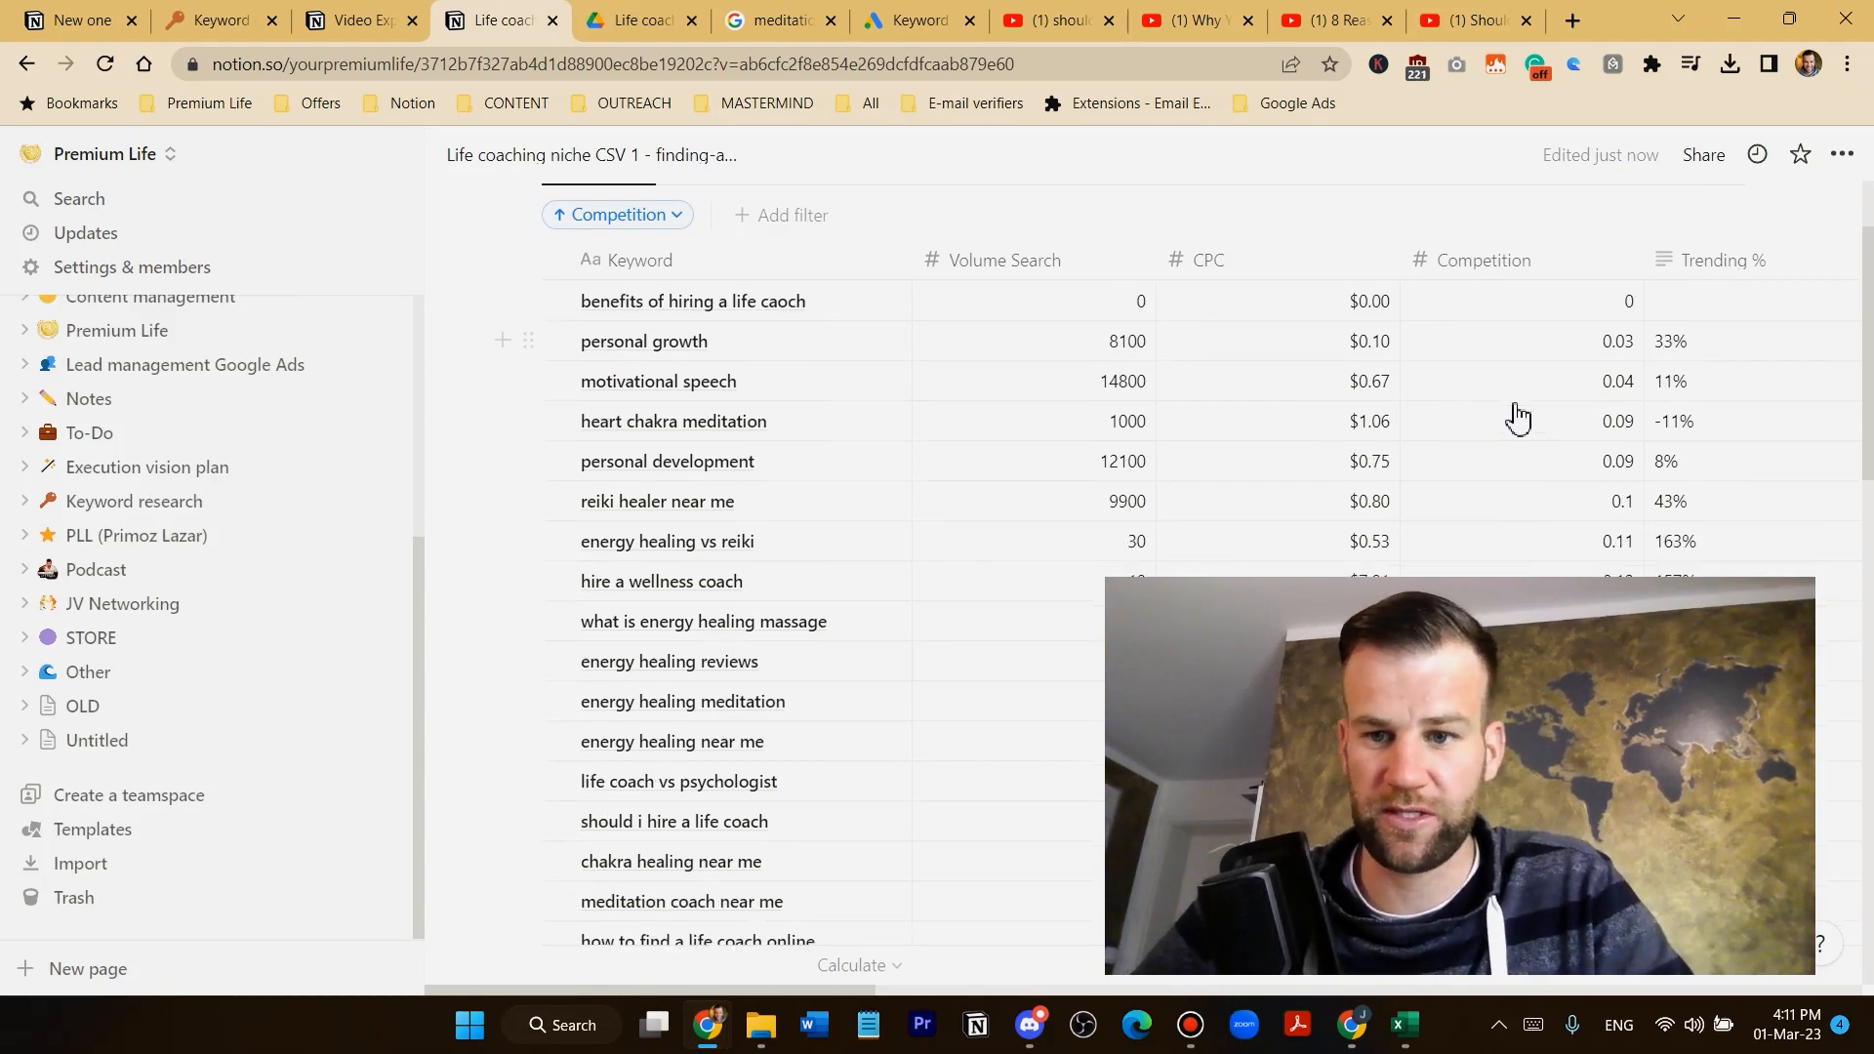
Examine the keywords from the lowest to the highest competition values, comparing their search volume and CPC, and return to the least competitive ones
{"action": "scroll", "coordinate": [1562, 371], "scroll_direction": "down", "scroll_amount": 1}
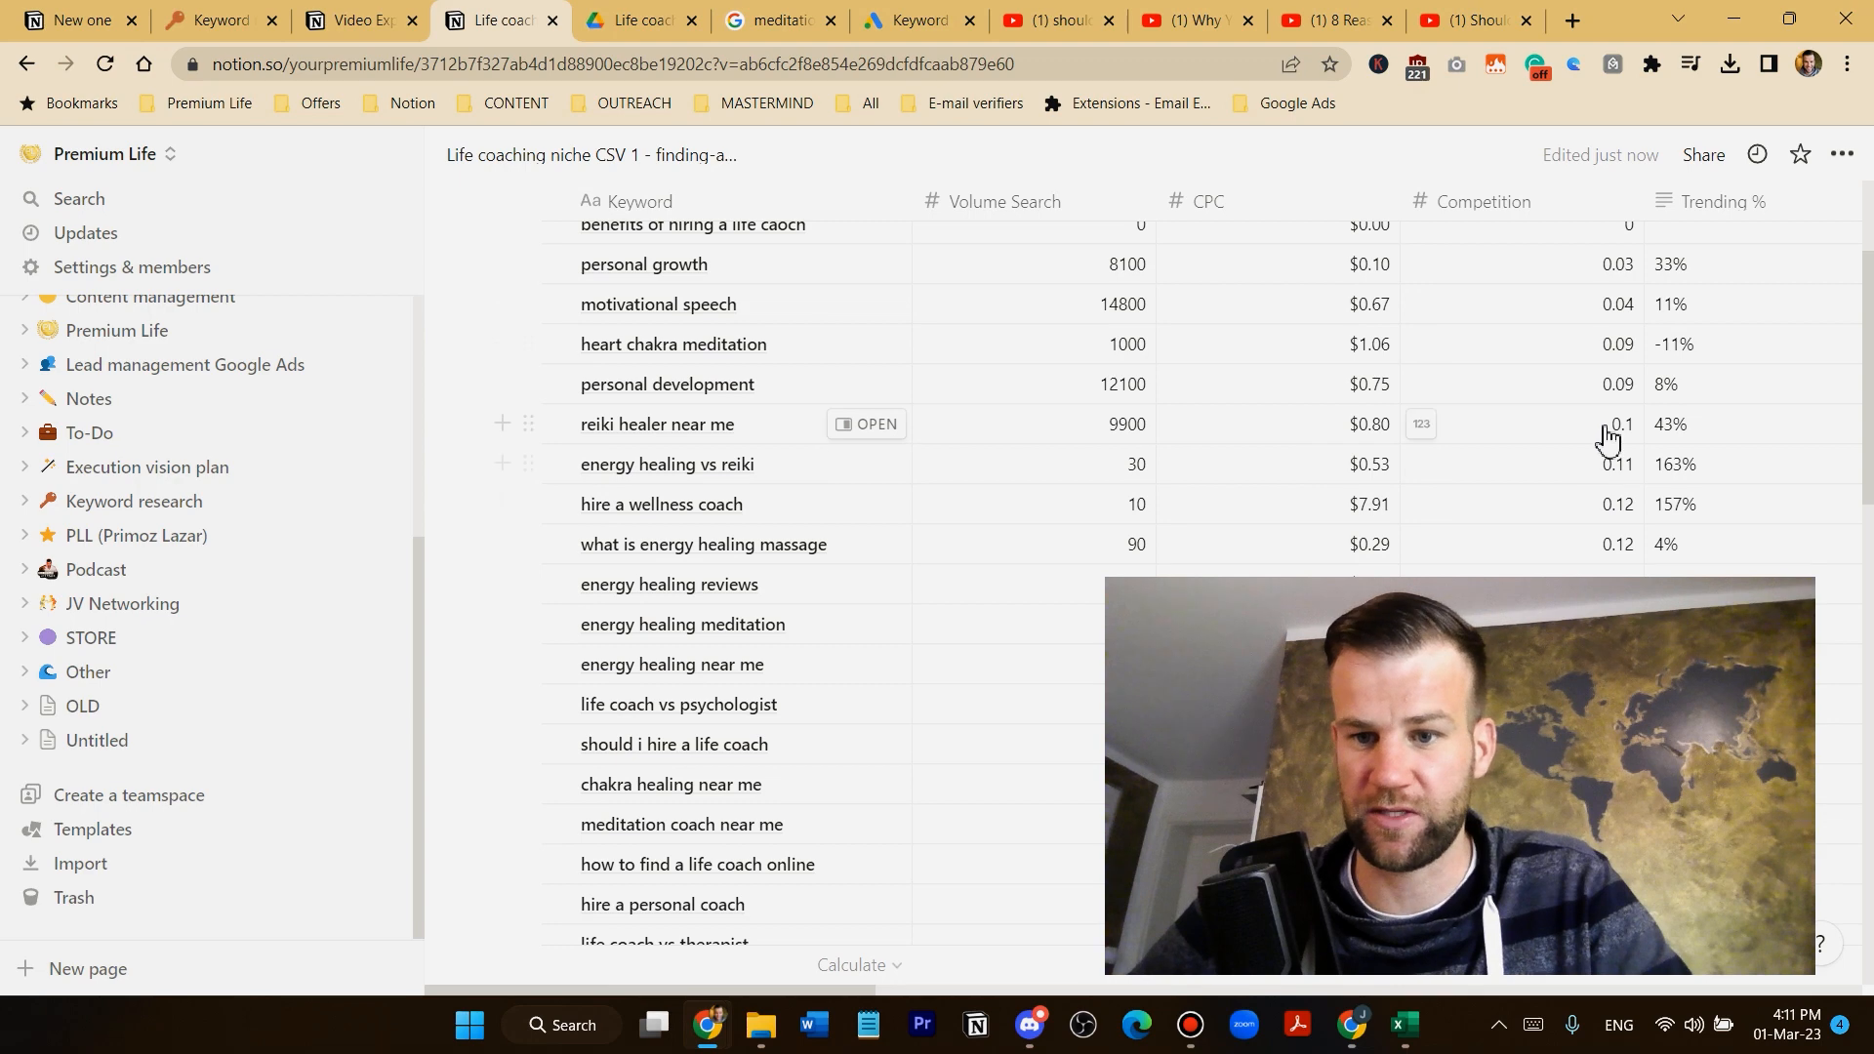
{"action": "scroll", "coordinate": [1604, 439], "scroll_direction": "down", "scroll_amount": 5}
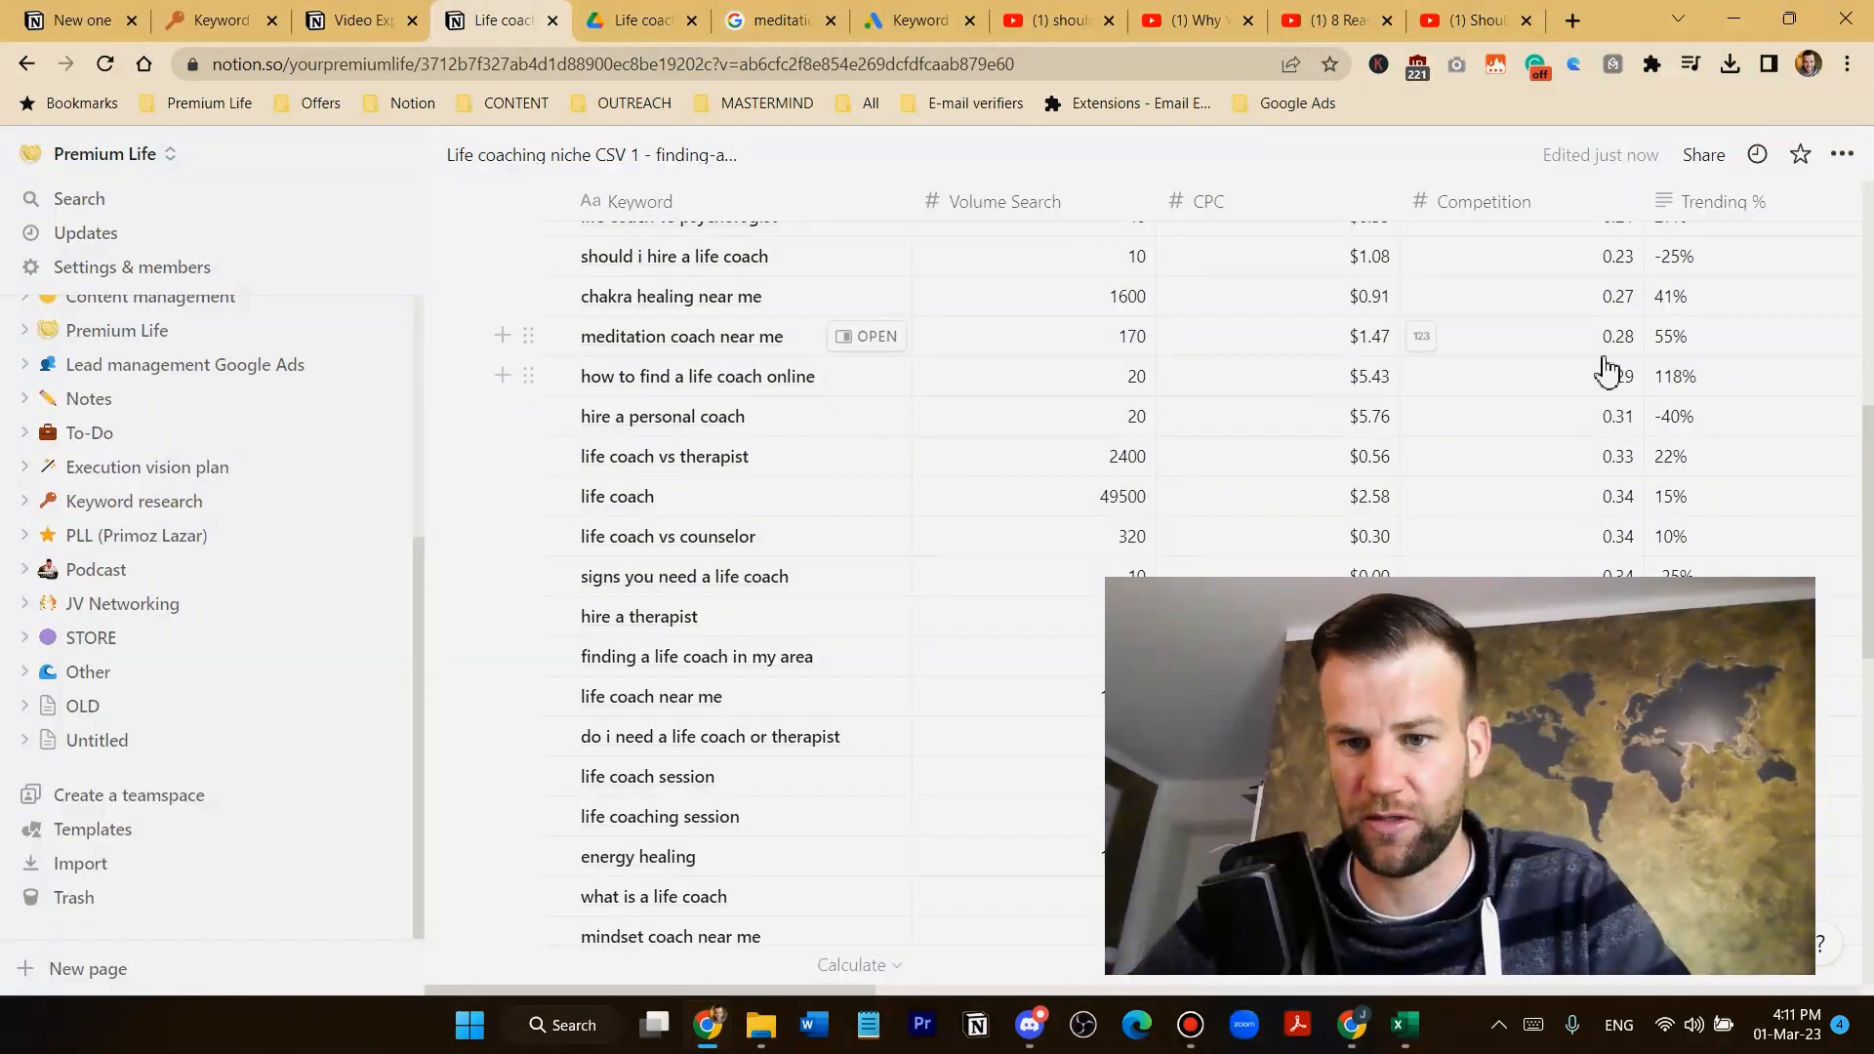
{"action": "scroll", "coordinate": [1608, 390], "scroll_direction": "down", "scroll_amount": 2}
{"action": "scroll", "coordinate": [1597, 427], "scroll_direction": "up", "scroll_amount": 2}
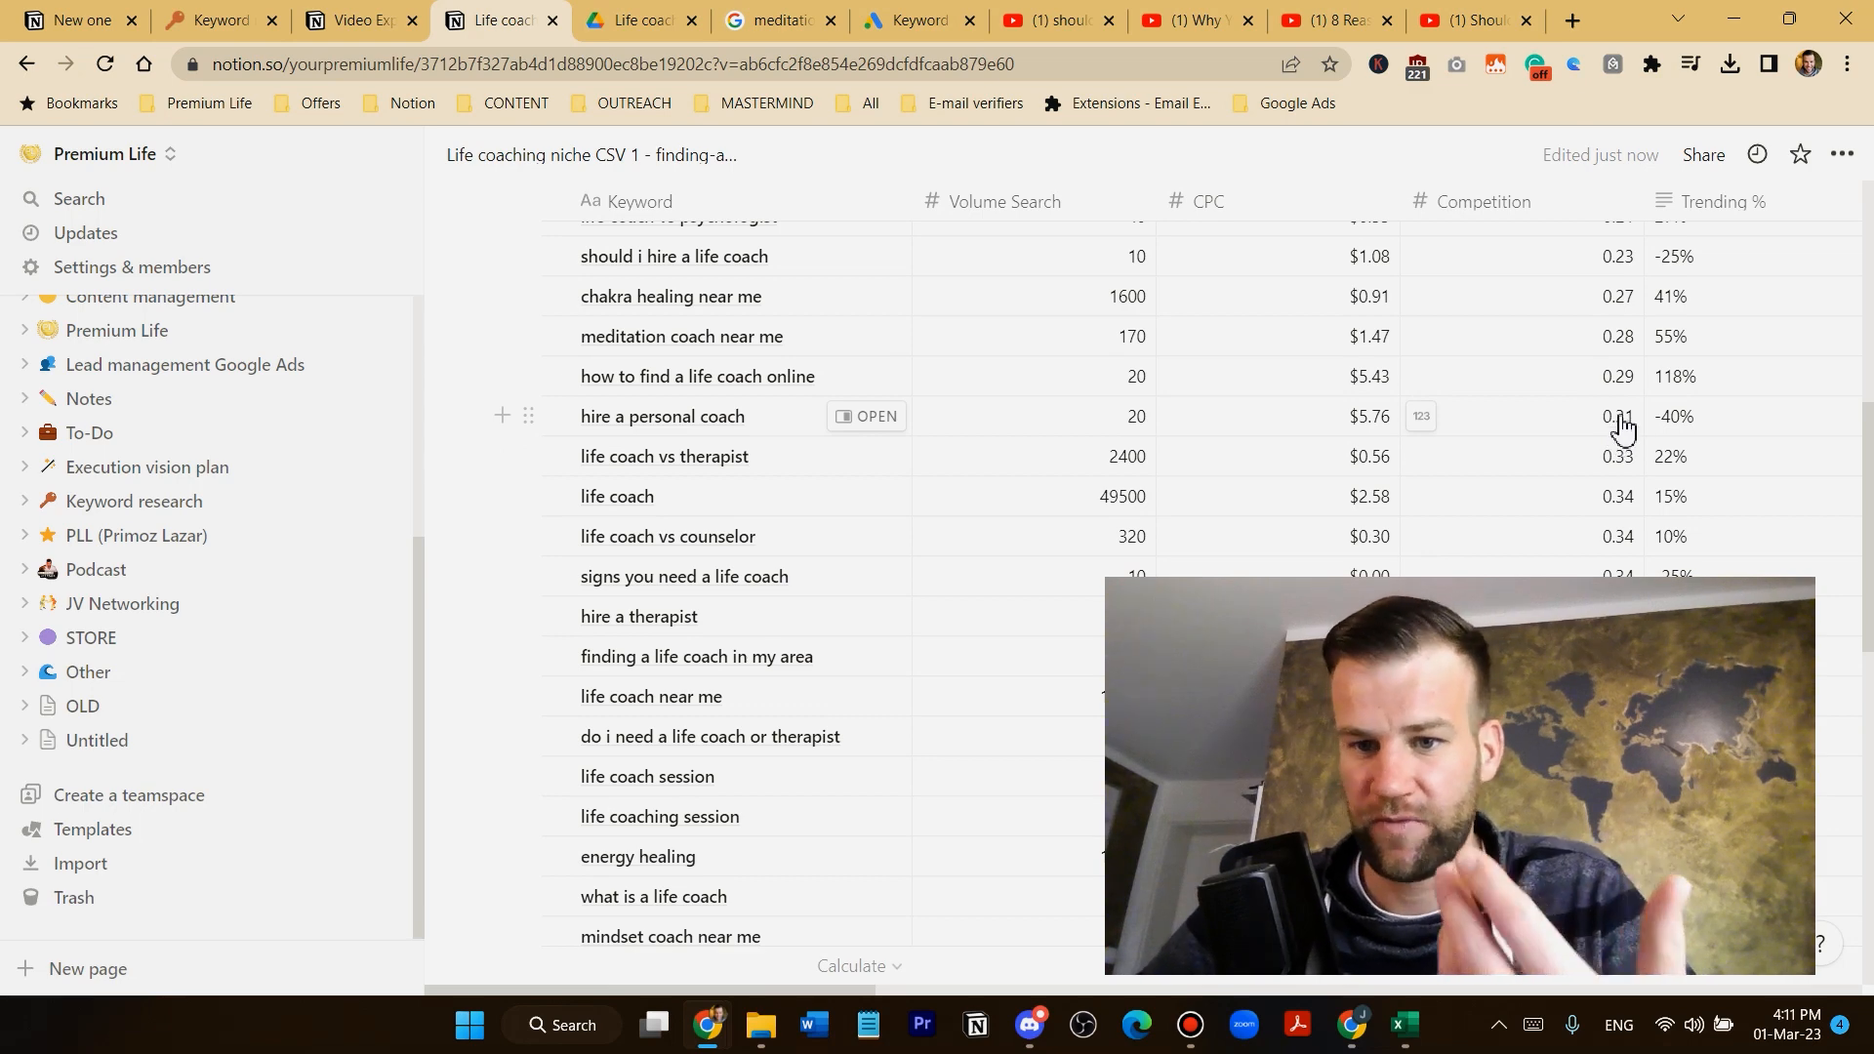
{"action": "scroll", "coordinate": [1609, 420], "scroll_direction": "up", "scroll_amount": 6}
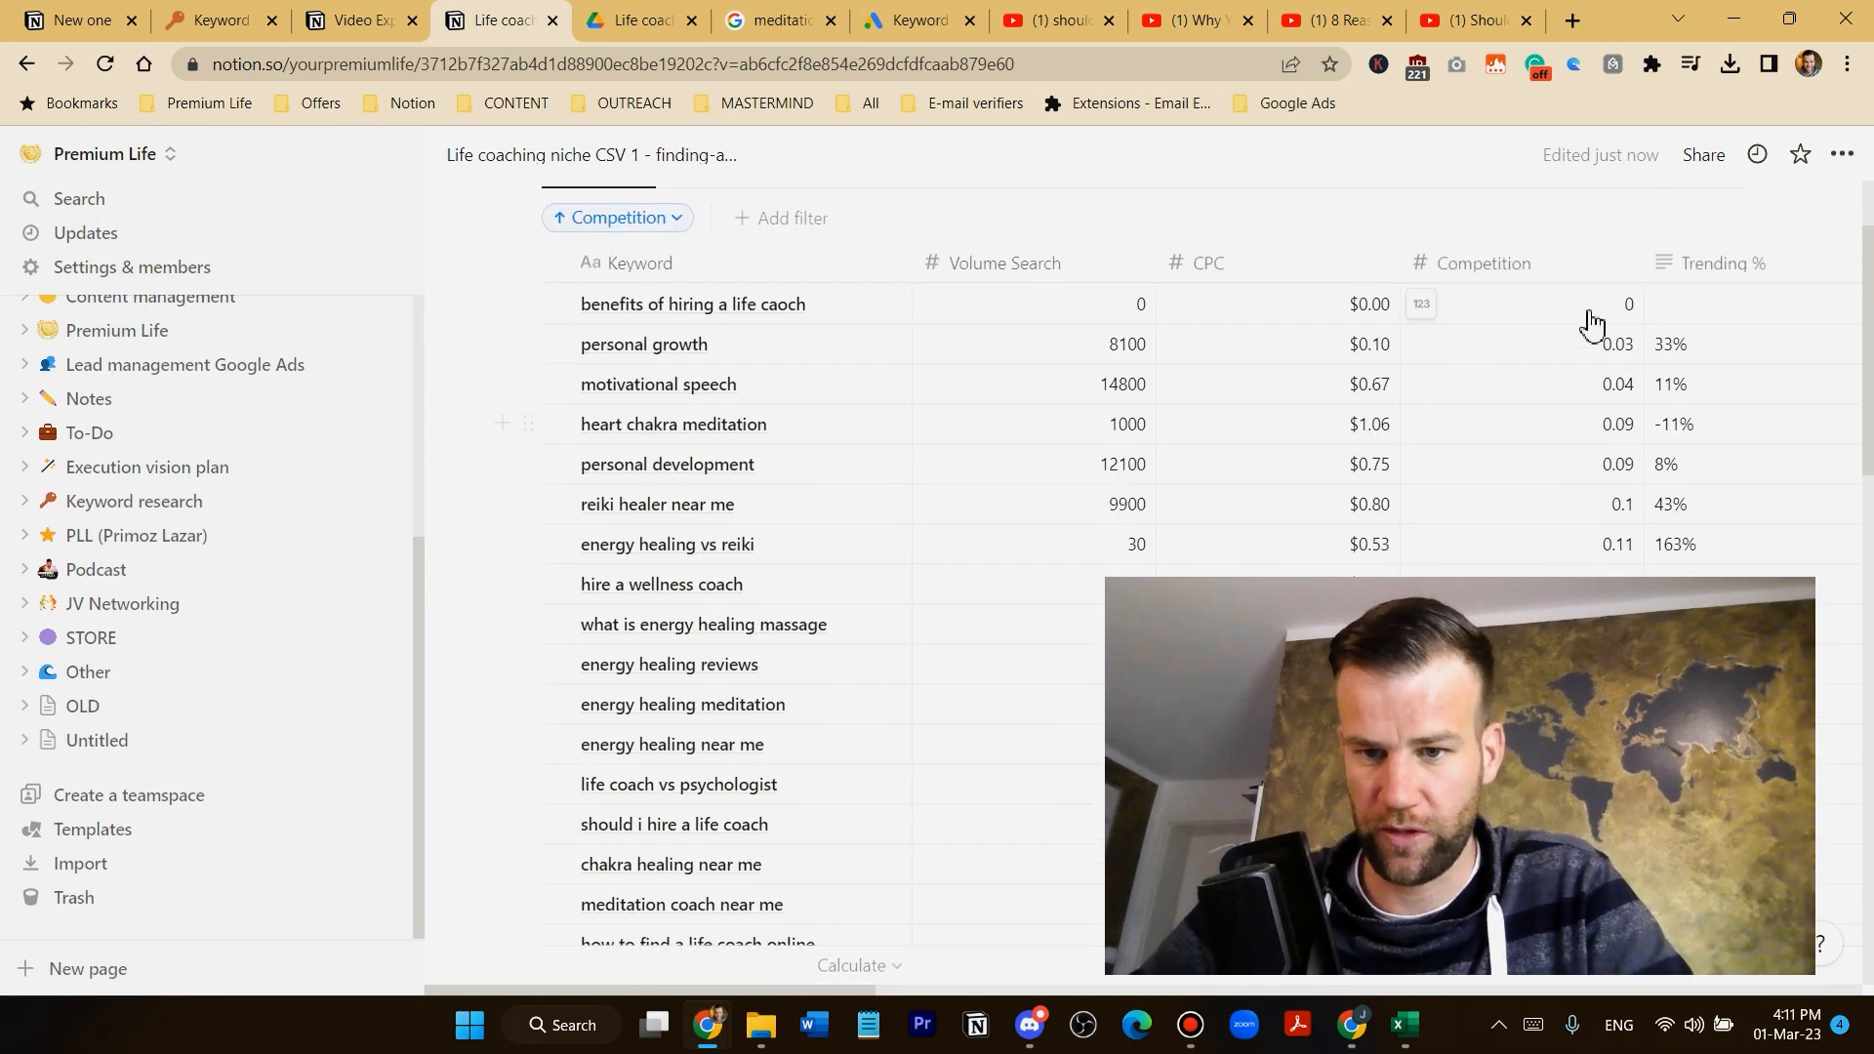
{"action": "scroll", "coordinate": [1562, 380], "scroll_direction": "down", "scroll_amount": 1}
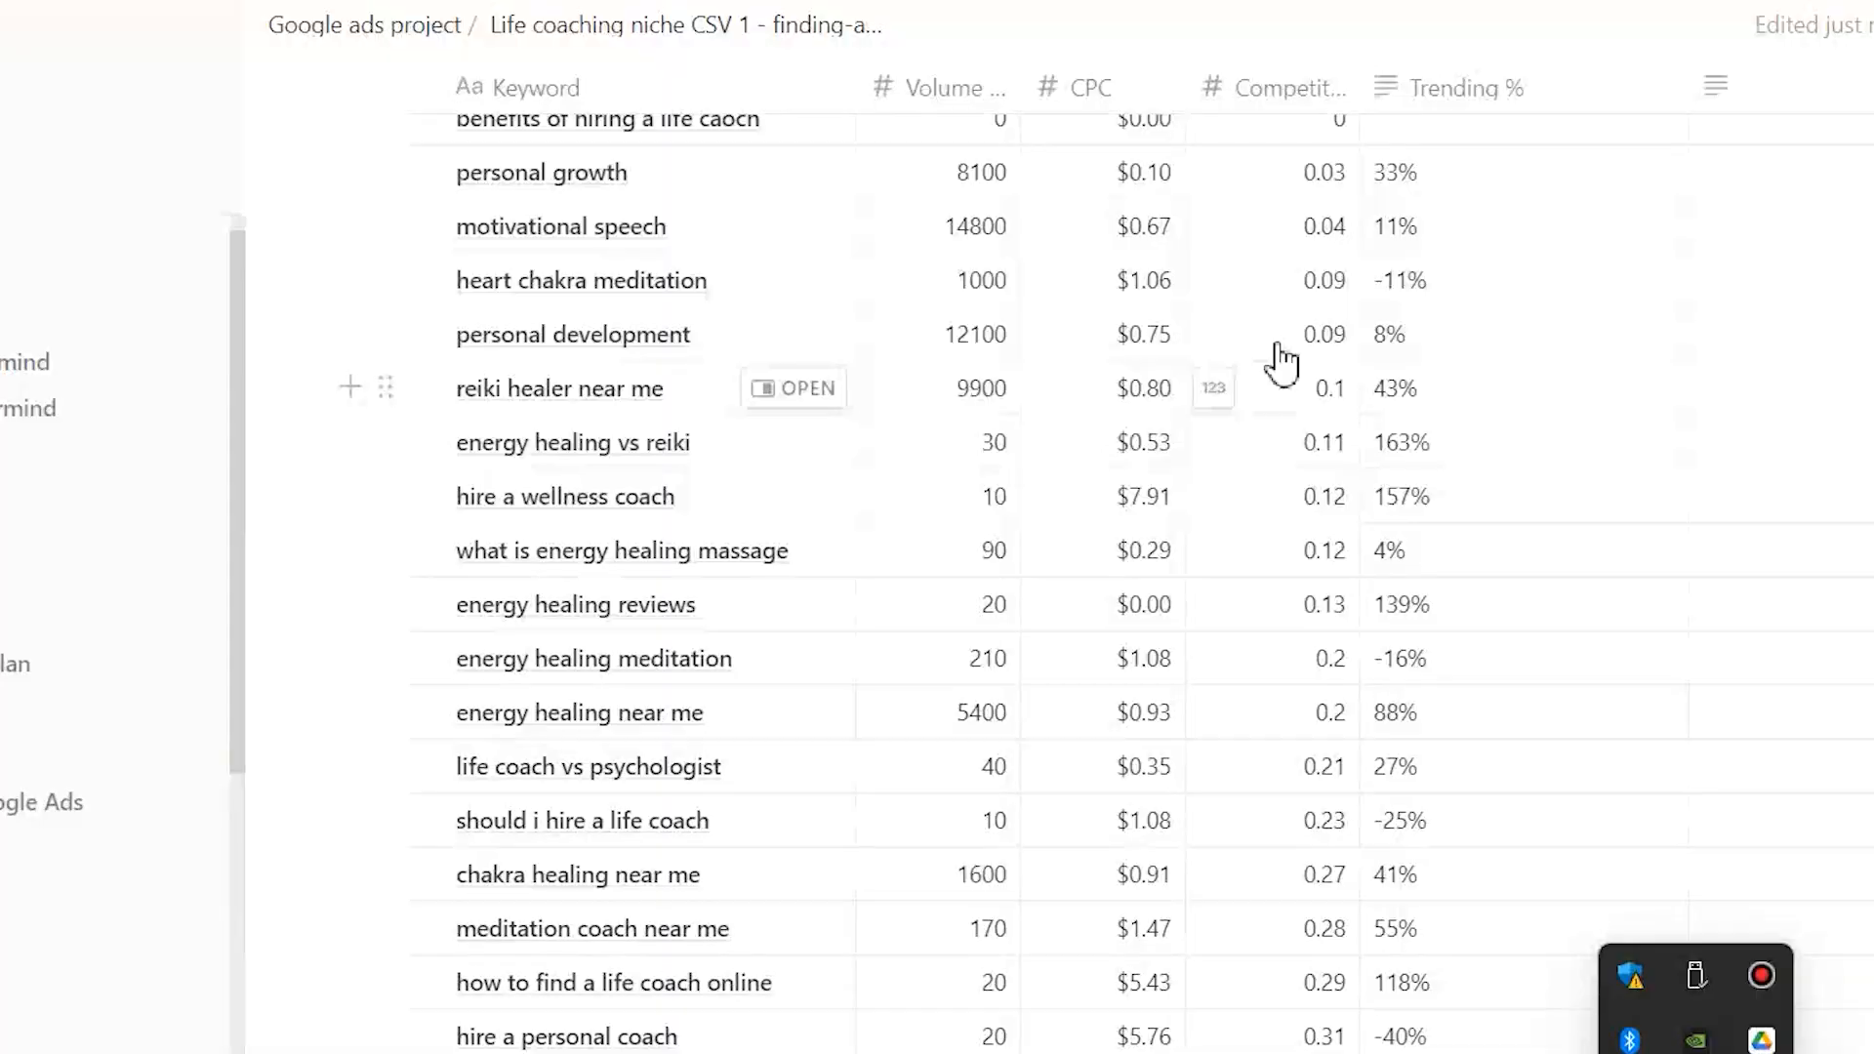
{"action": "scroll", "coordinate": [1280, 350], "scroll_direction": "up", "scroll_amount": 2}
{"action": "scroll", "coordinate": [1294, 303], "scroll_direction": "down", "scroll_amount": 2}
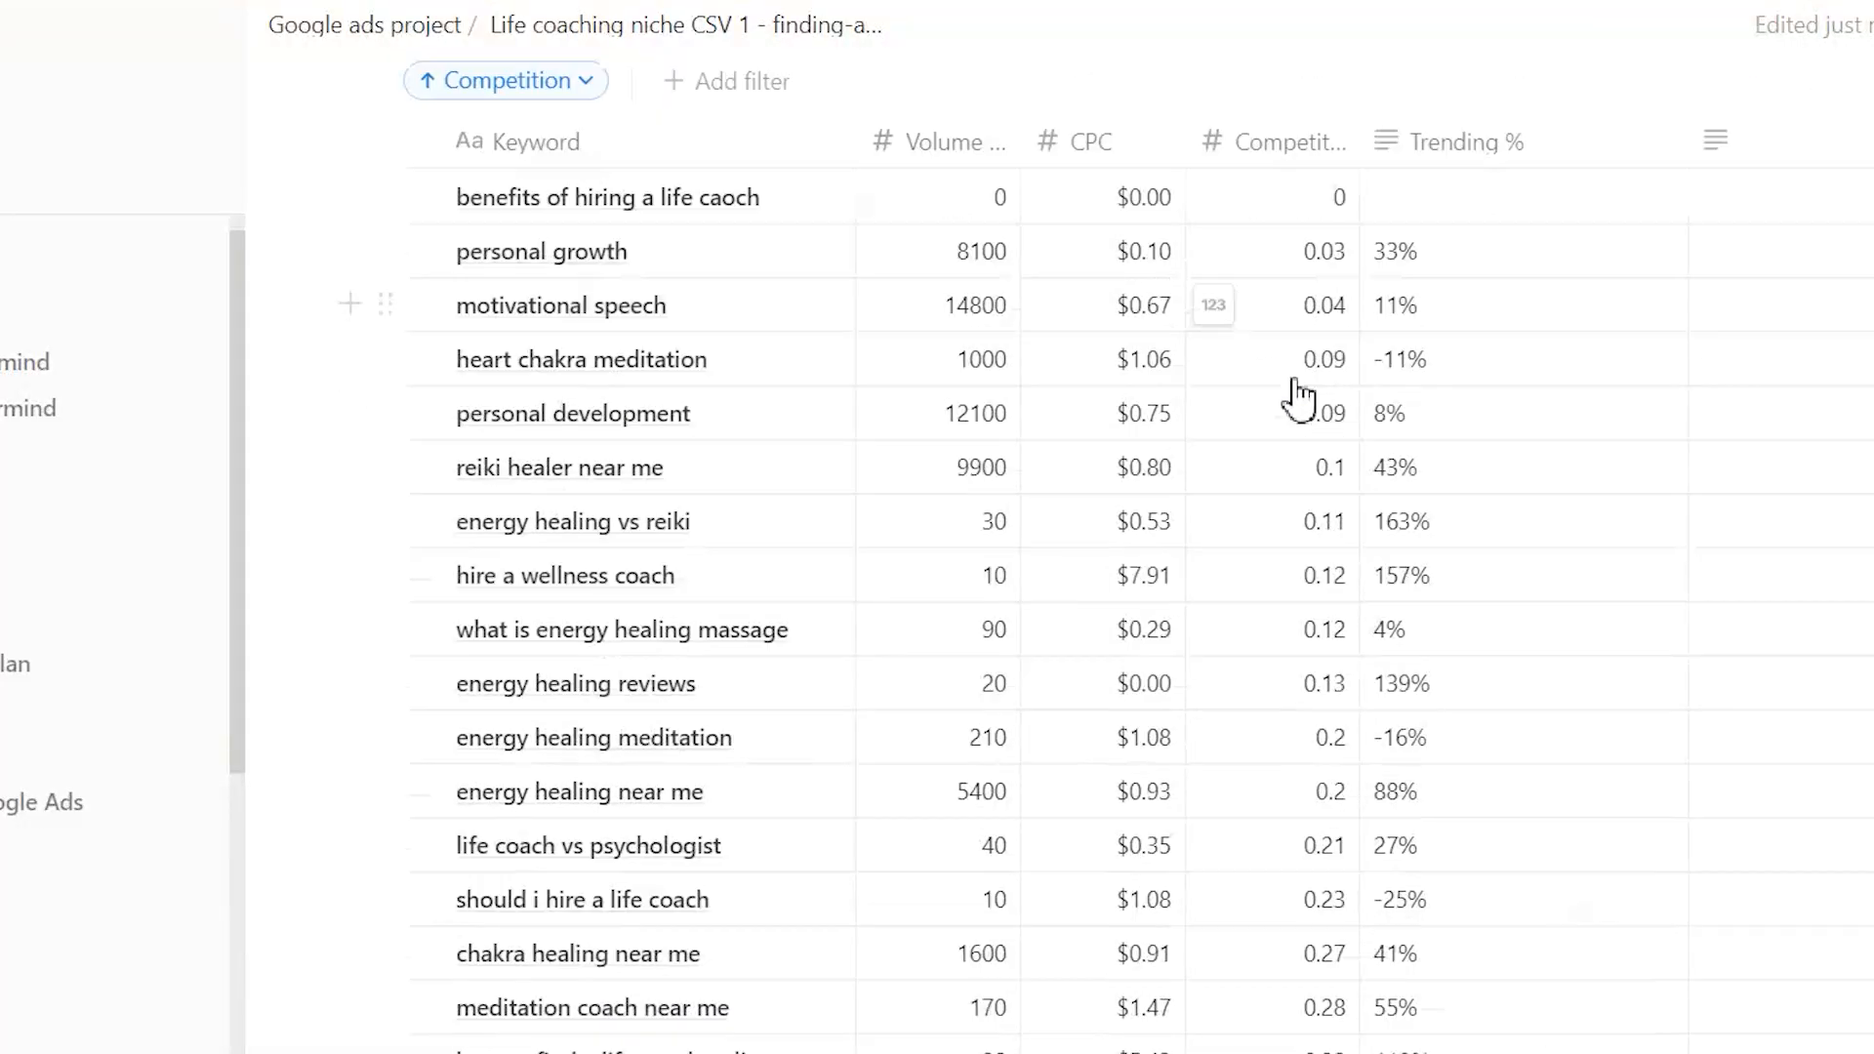
{"action": "scroll", "coordinate": [1301, 445], "scroll_direction": "down", "scroll_amount": 3}
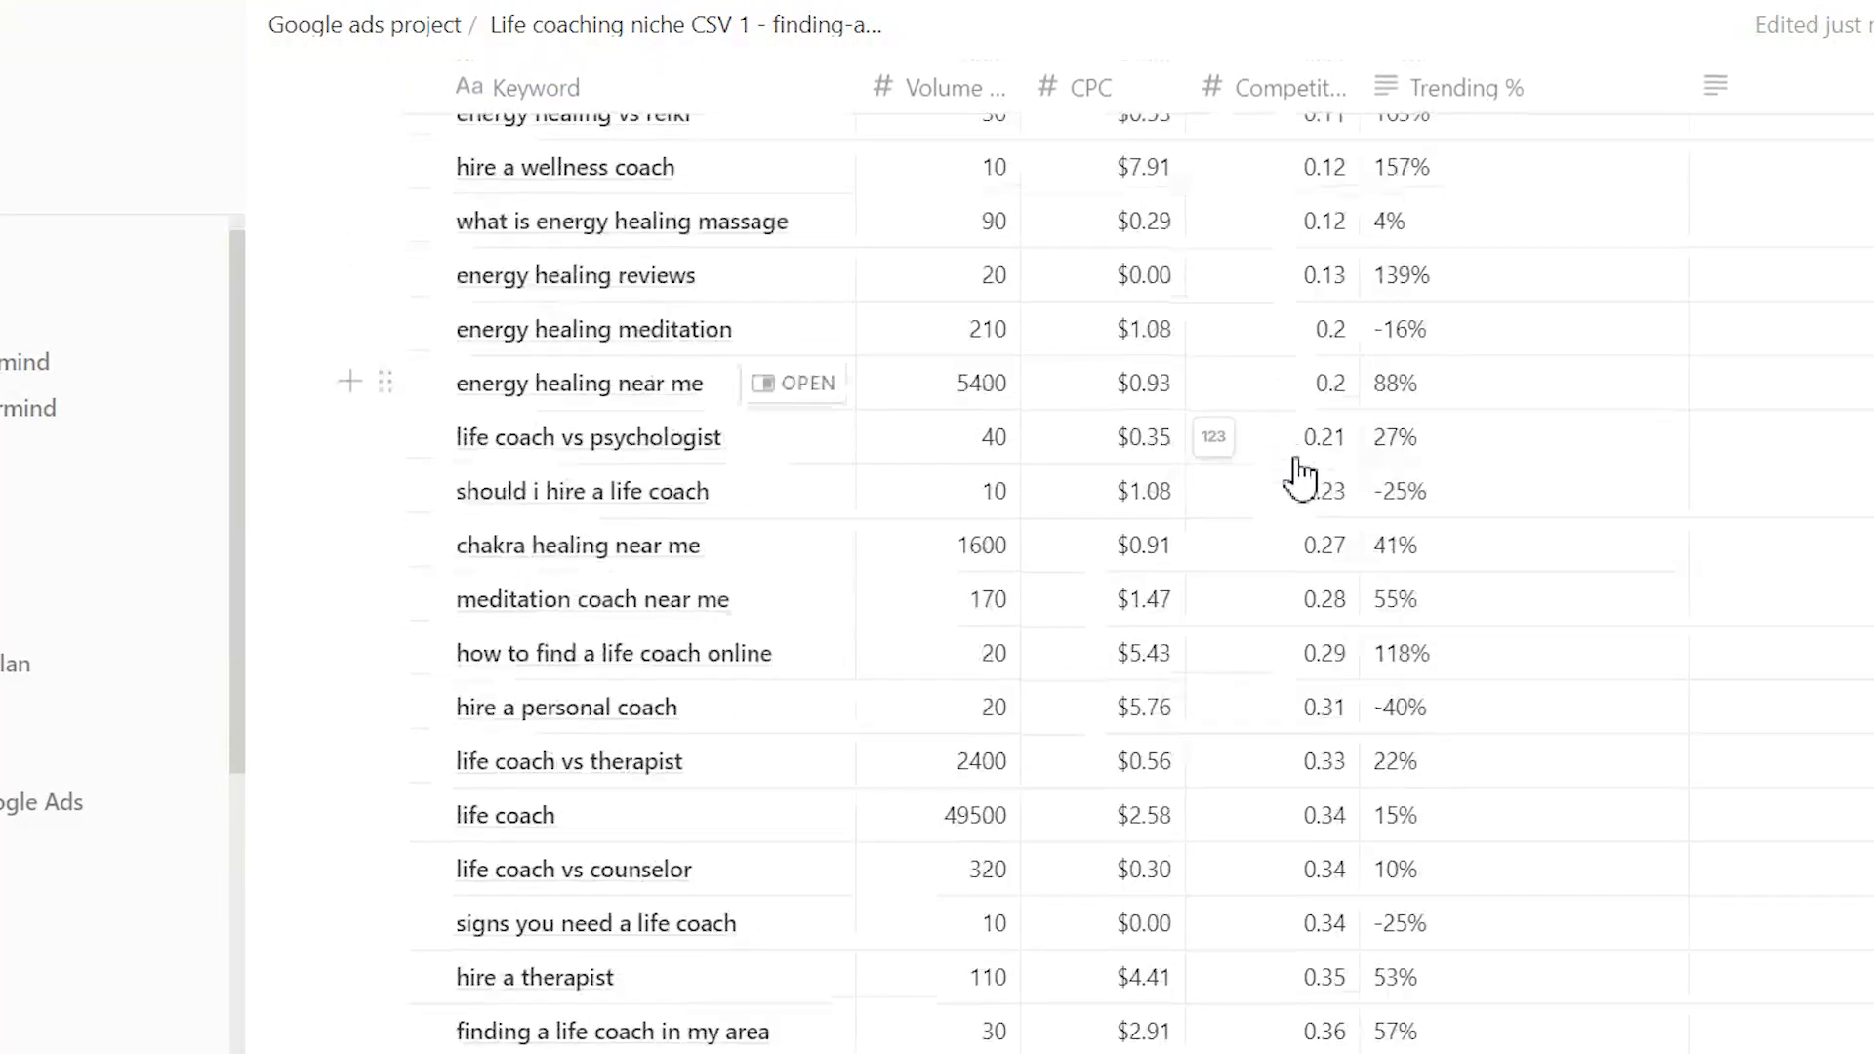
{"action": "scroll", "coordinate": [1298, 808], "scroll_direction": "down", "scroll_amount": 3}
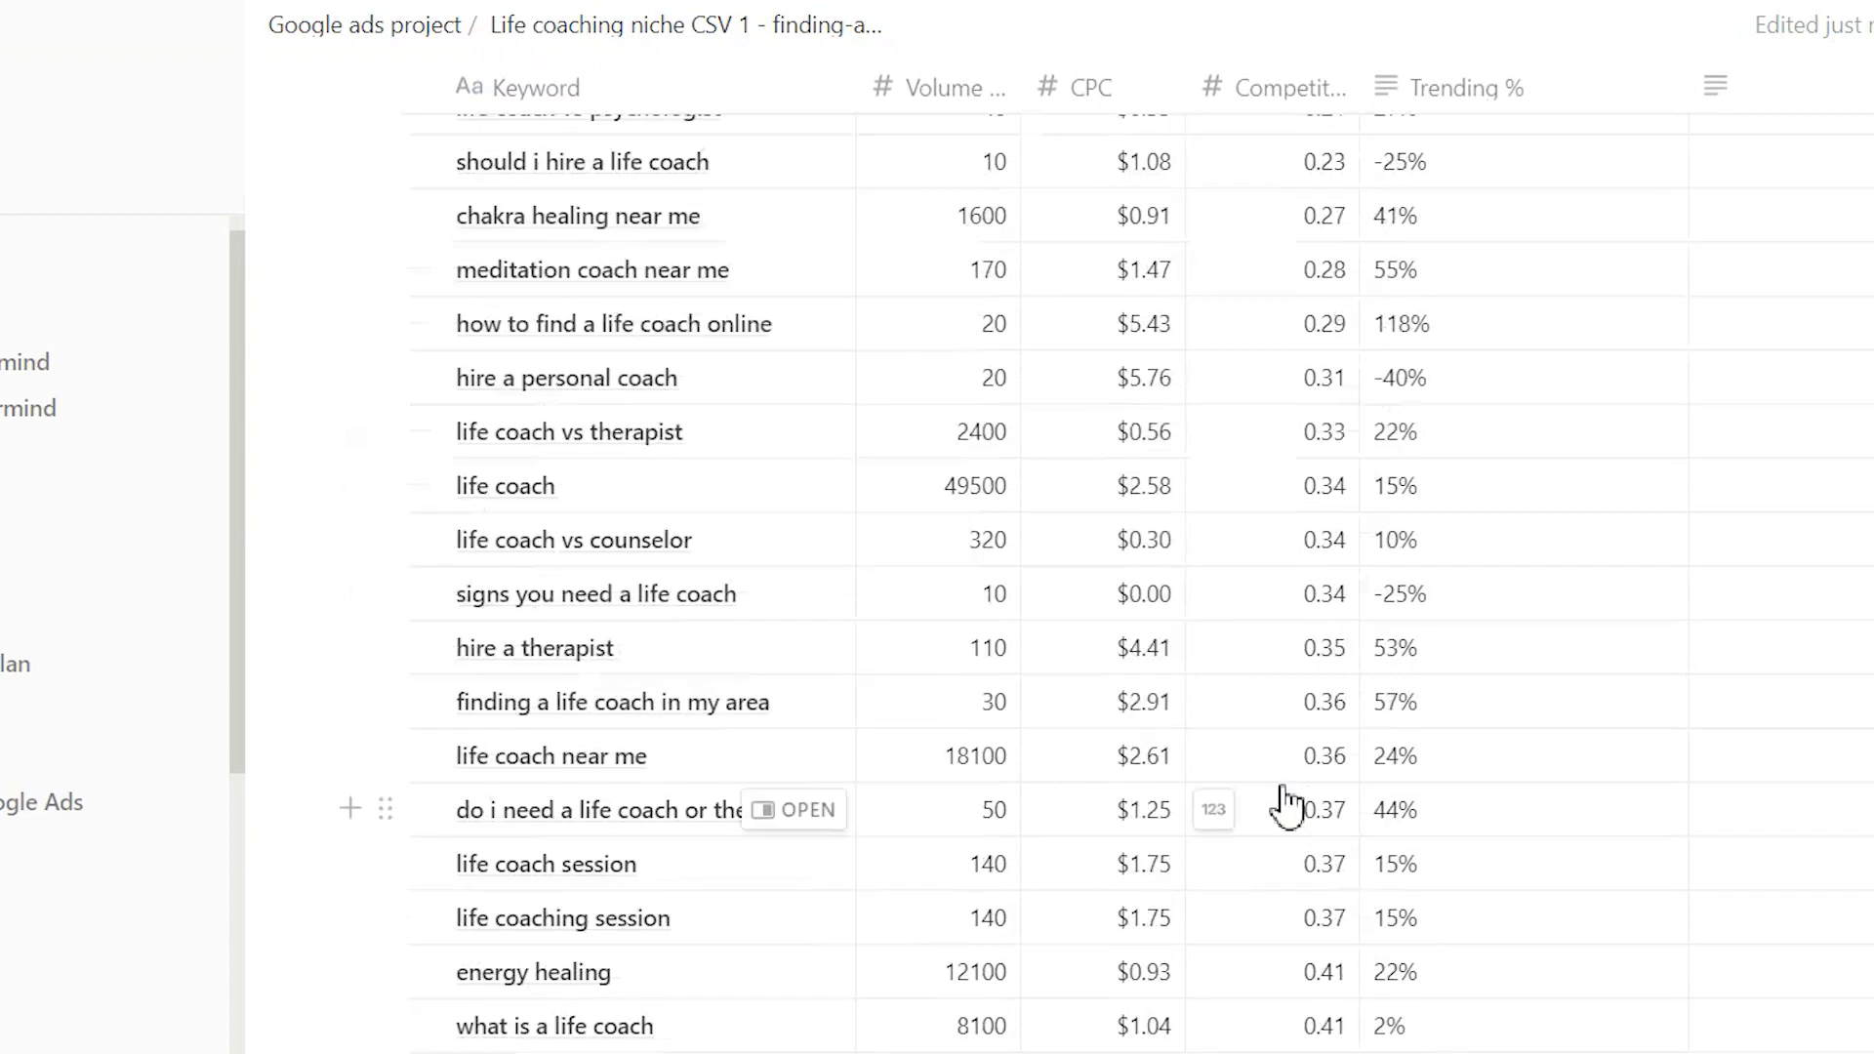
{"action": "scroll", "coordinate": [1287, 809], "scroll_direction": "down", "scroll_amount": 5}
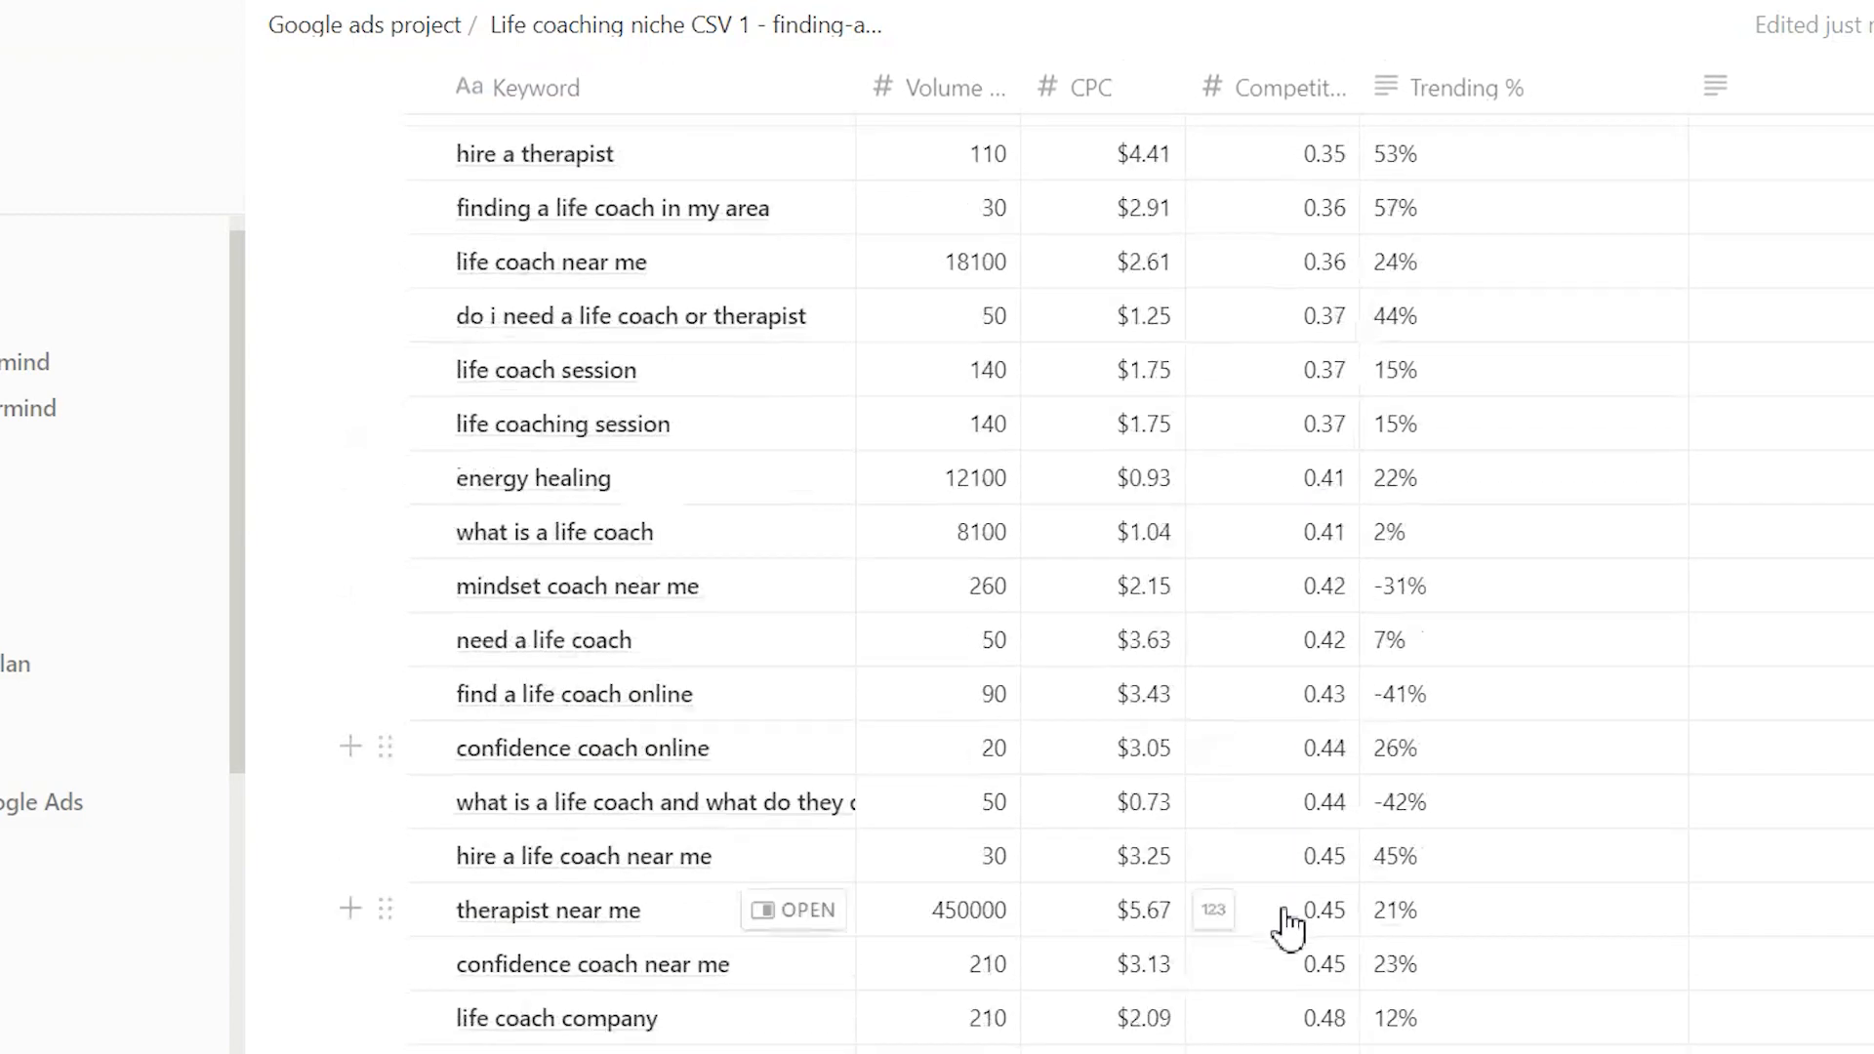
{"action": "scroll", "coordinate": [1296, 933], "scroll_direction": "down", "scroll_amount": 4}
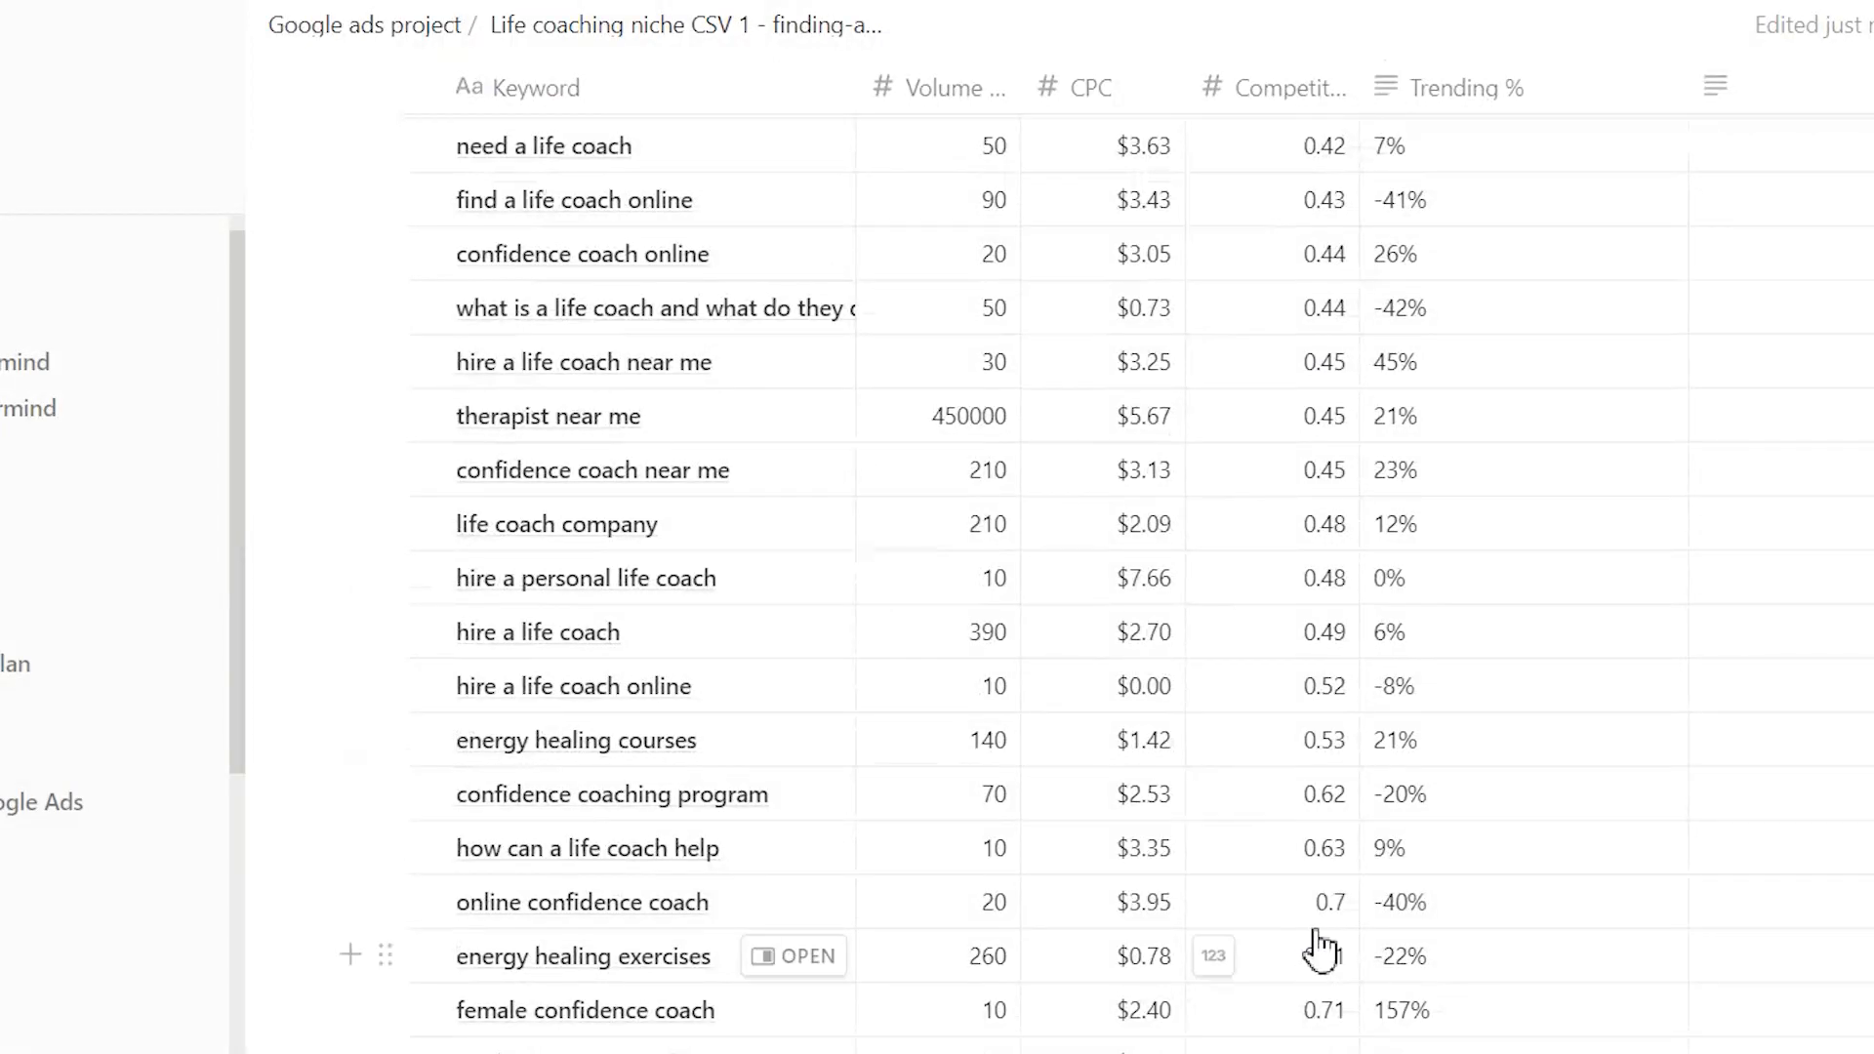
{"action": "scroll", "coordinate": [1330, 776], "scroll_direction": "up", "scroll_amount": 3}
{"action": "scroll", "coordinate": [1333, 694], "scroll_direction": "up", "scroll_amount": 6}
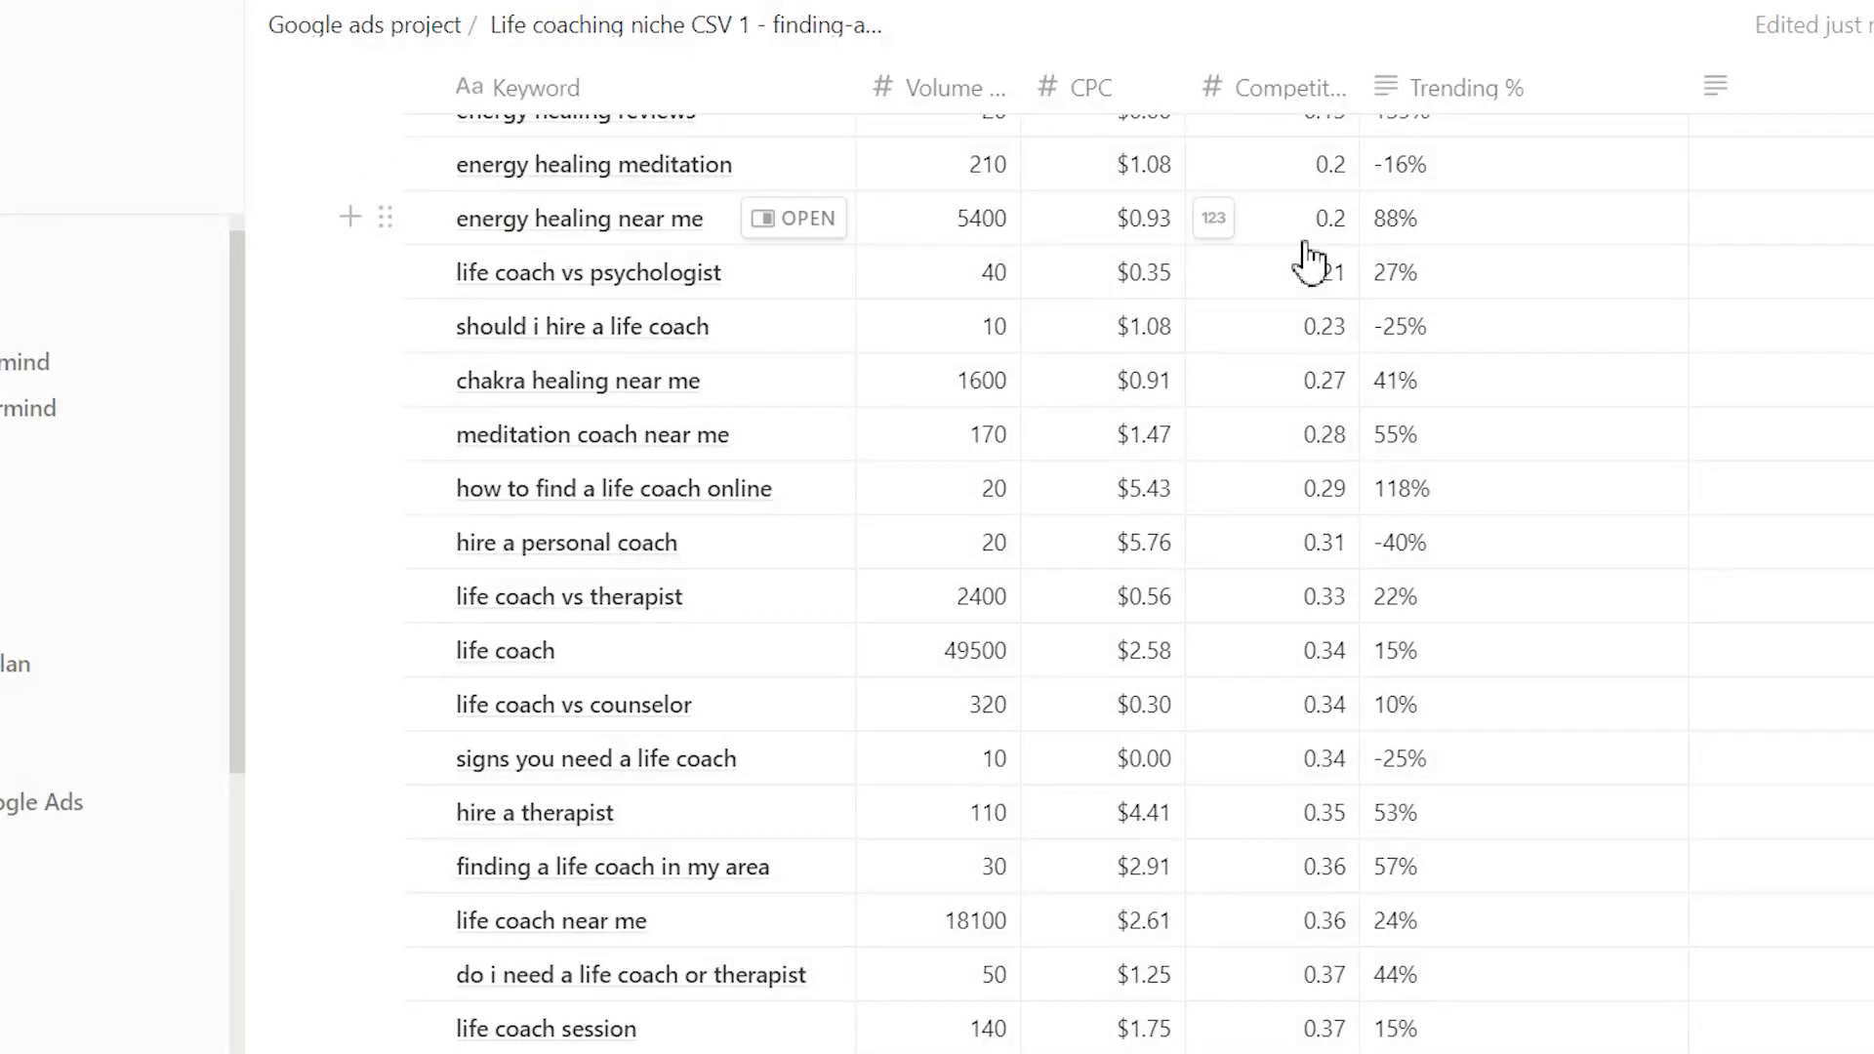
{"action": "scroll", "coordinate": [1309, 260], "scroll_direction": "up", "scroll_amount": 5}
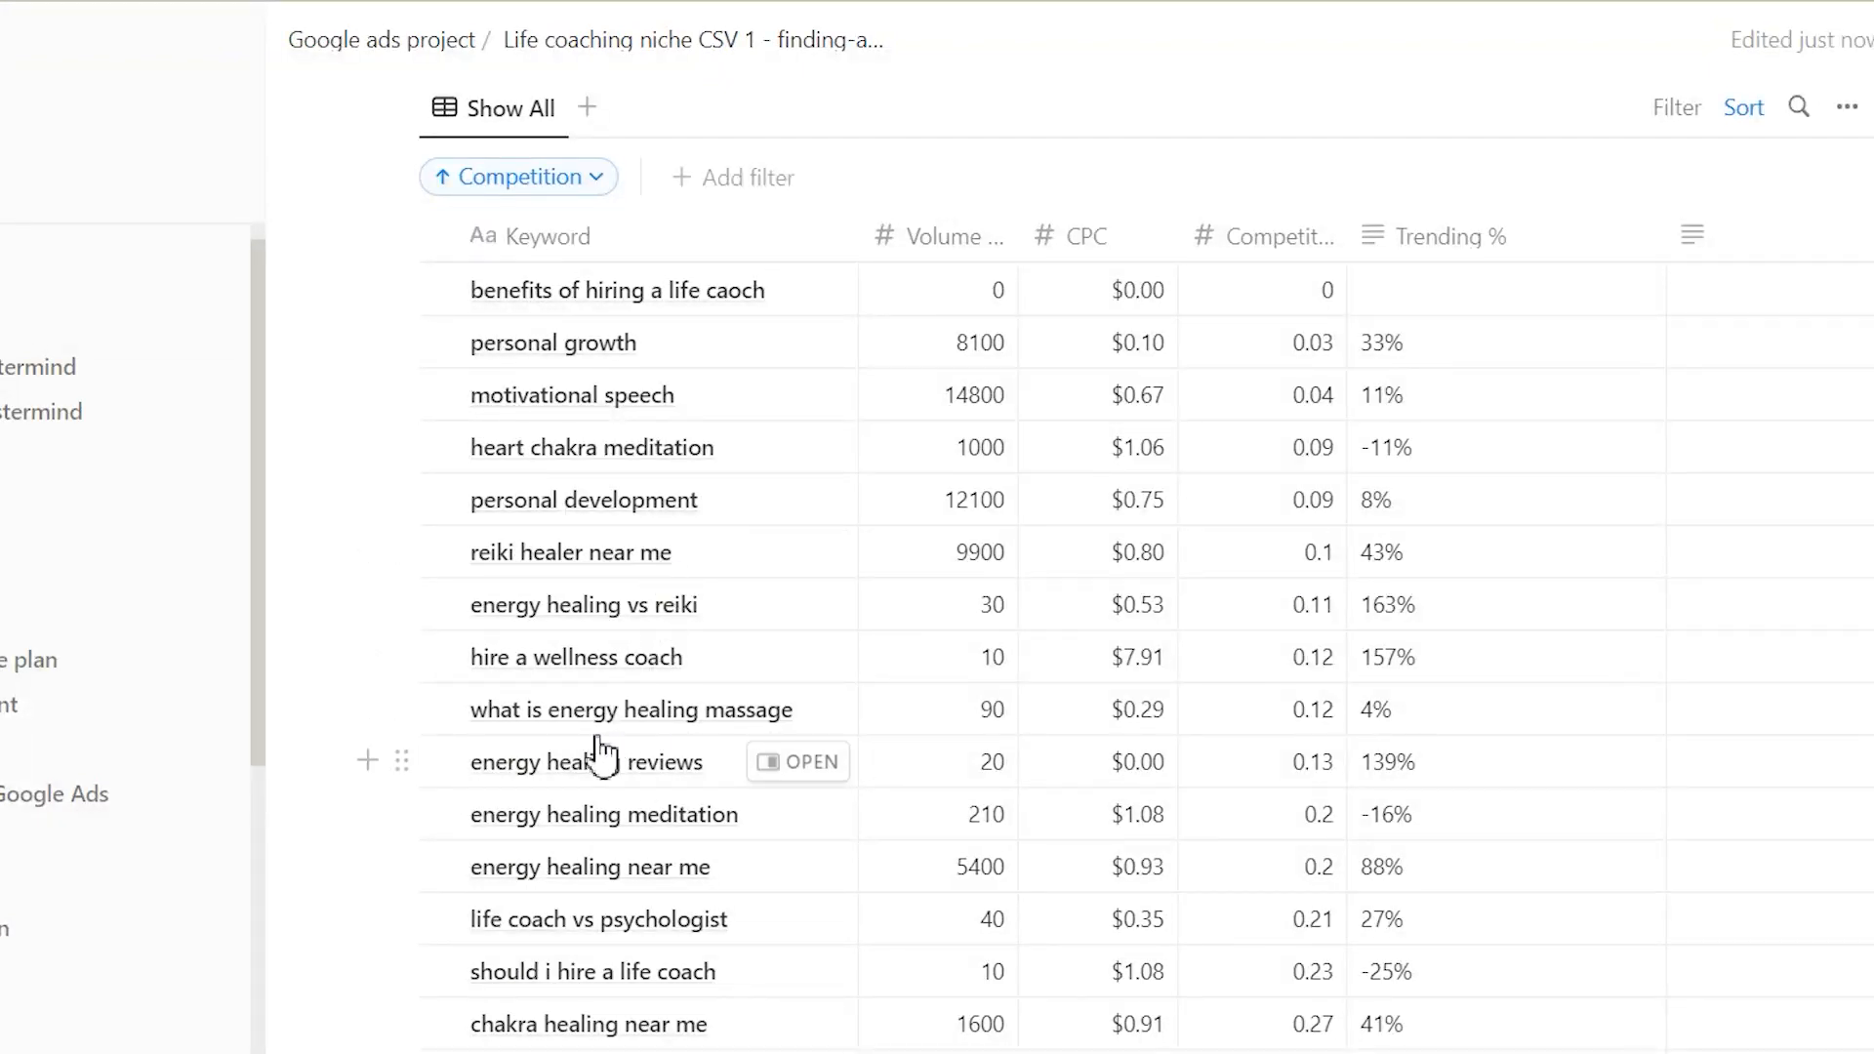
{"action": "scroll", "coordinate": [618, 672], "scroll_direction": "down", "scroll_amount": 2}
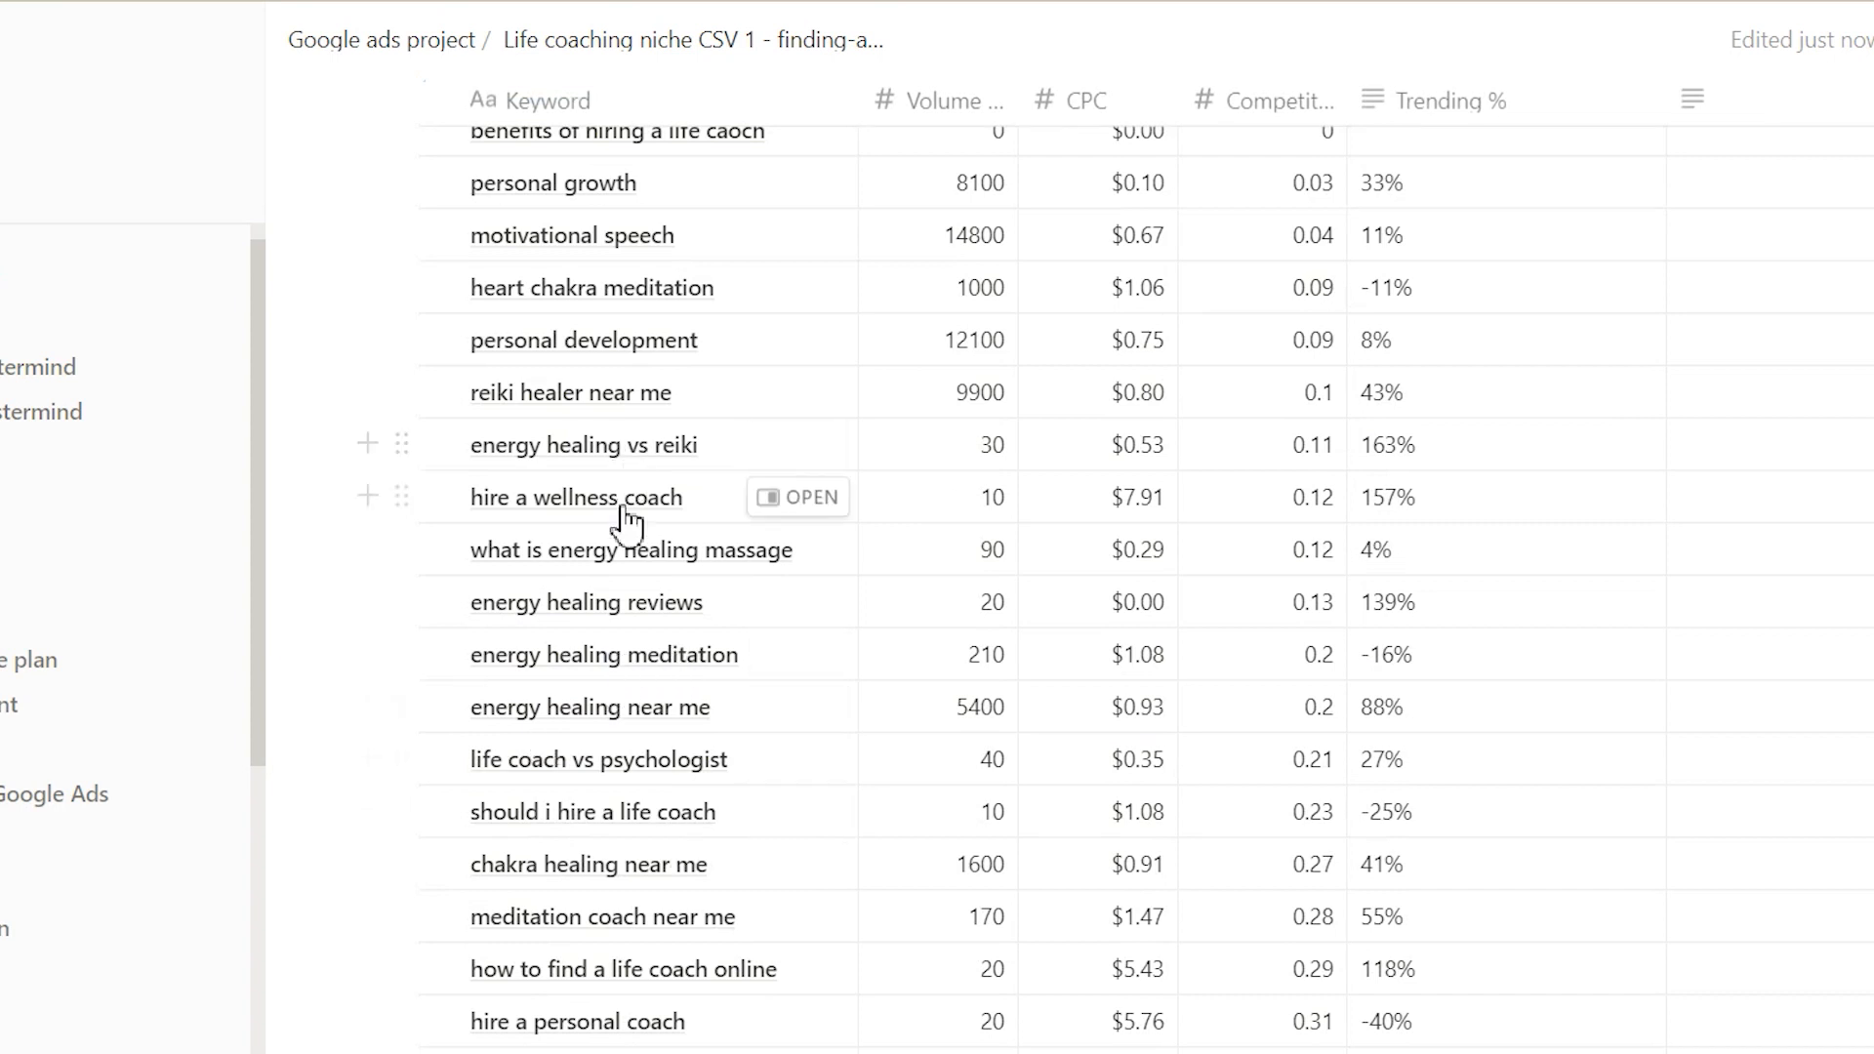
{"action": "scroll", "coordinate": [627, 649], "scroll_direction": "up", "scroll_amount": 2}
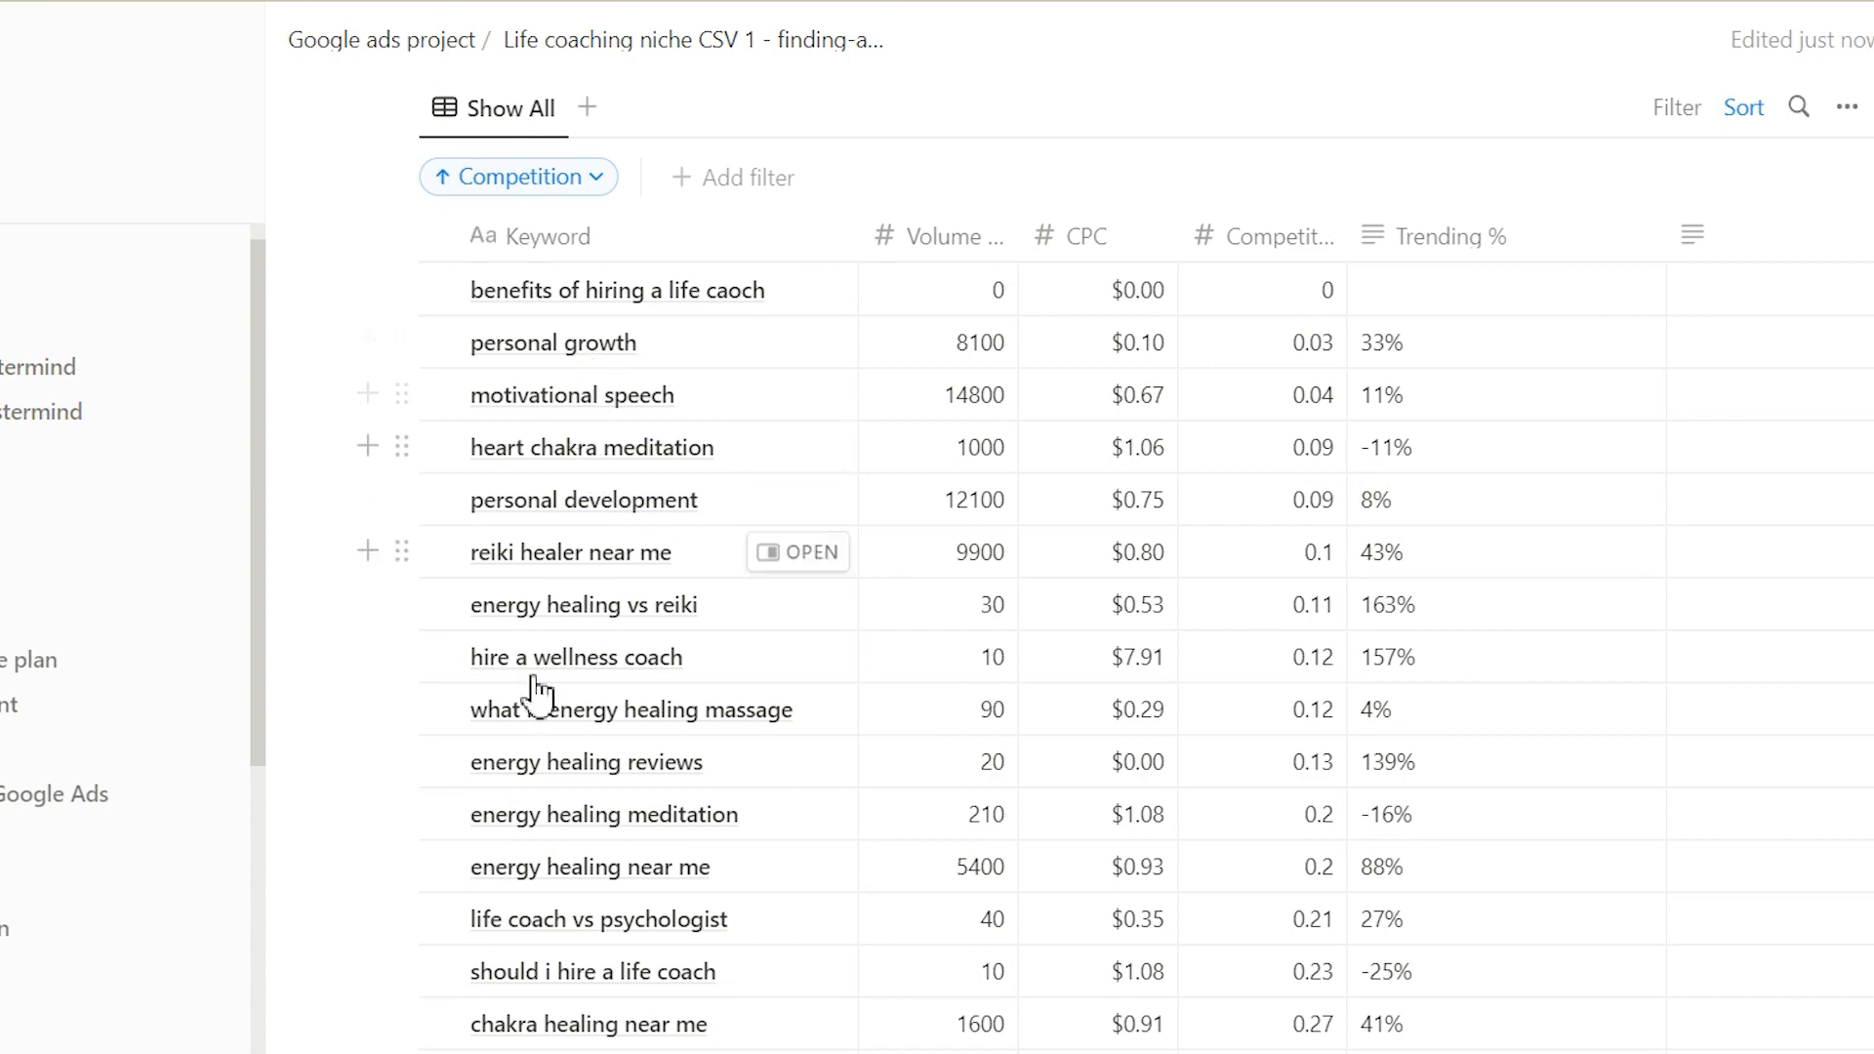
{"action": "scroll", "coordinate": [585, 488], "scroll_direction": "down", "scroll_amount": 3}
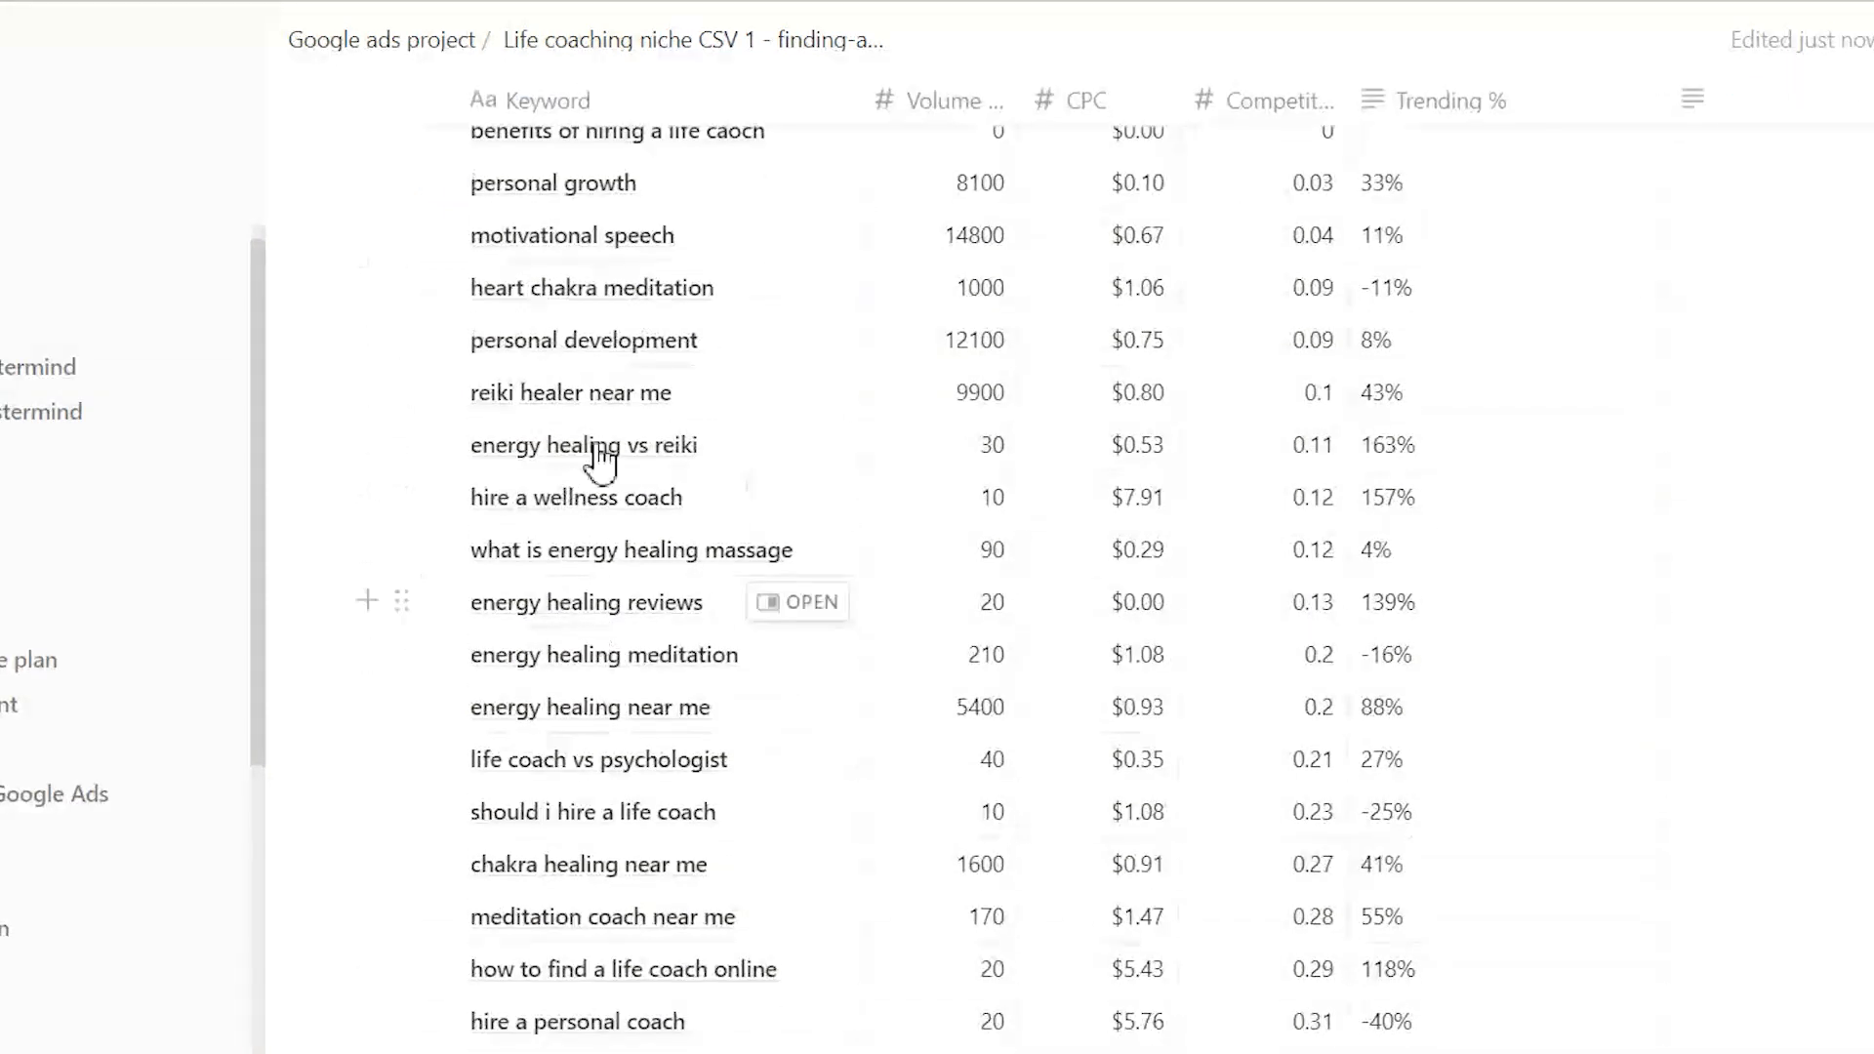